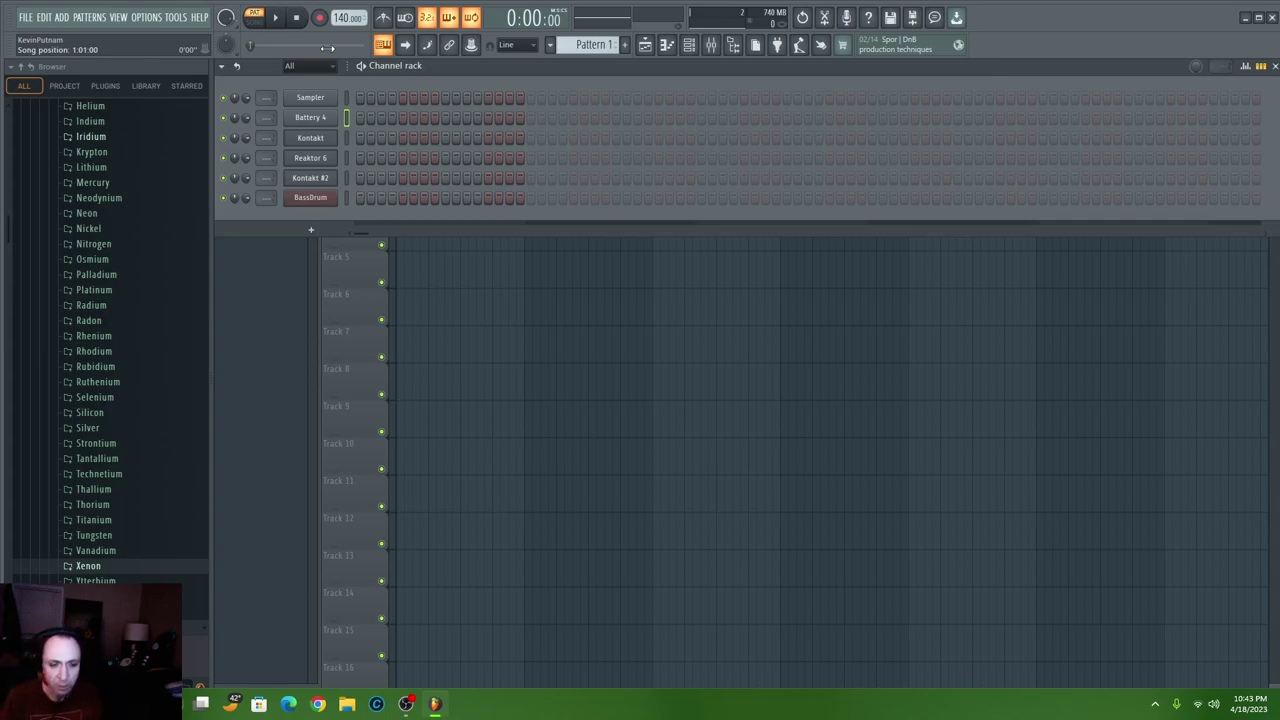
- Switch to OBS to check the recording's audio levels, and return to FL Studio
click(405, 704)
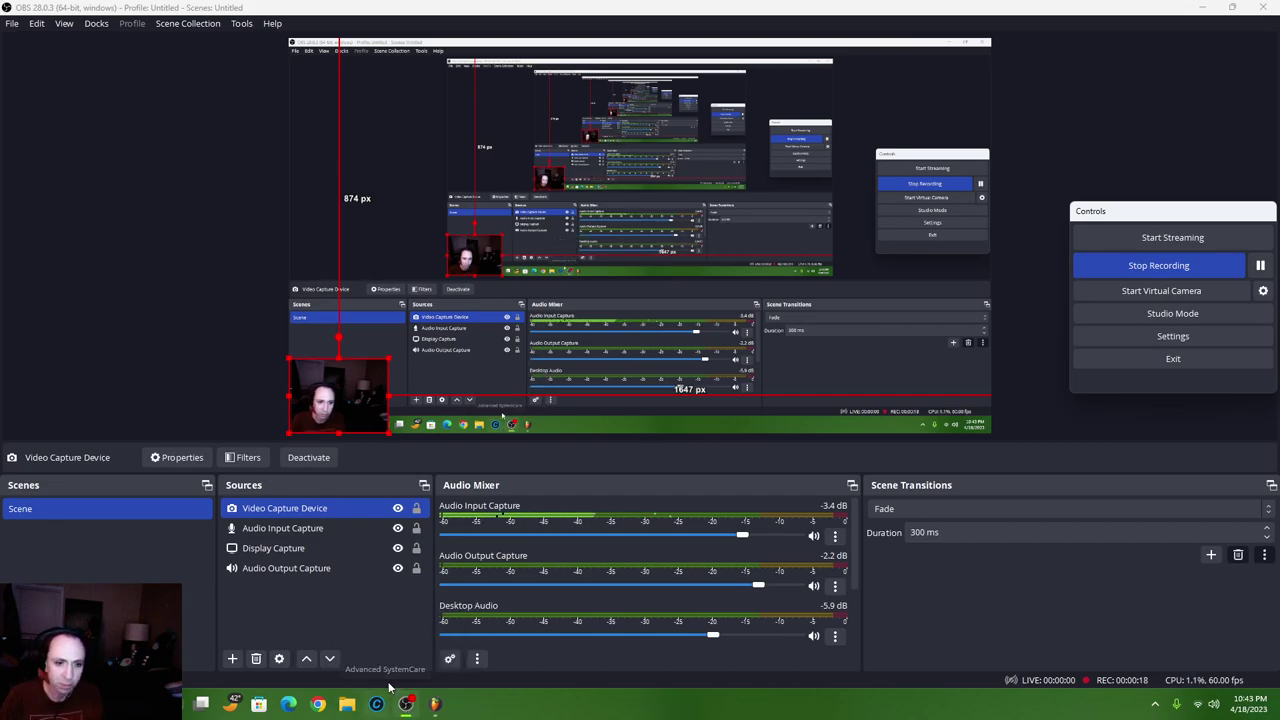
click(434, 704)
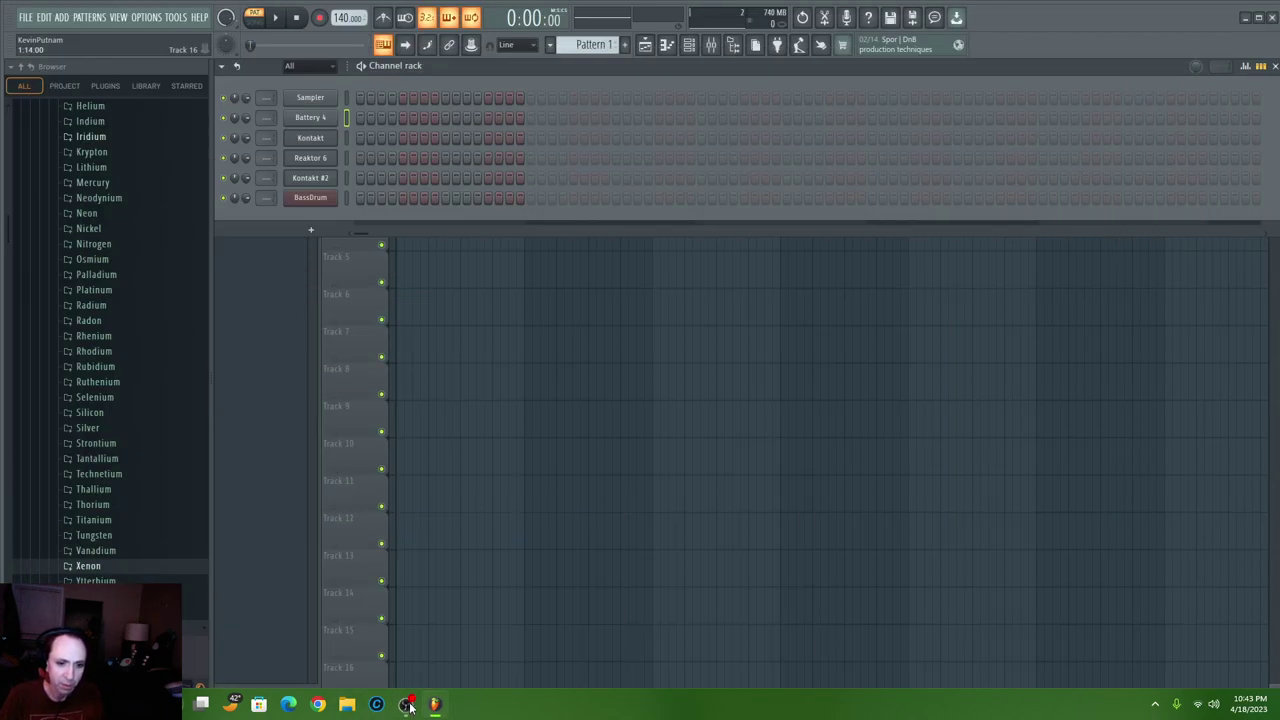
- Load the Acuity Kit in the Battery 4 channel and audition its kick, snare, perc and shaker cells
click(306, 119)
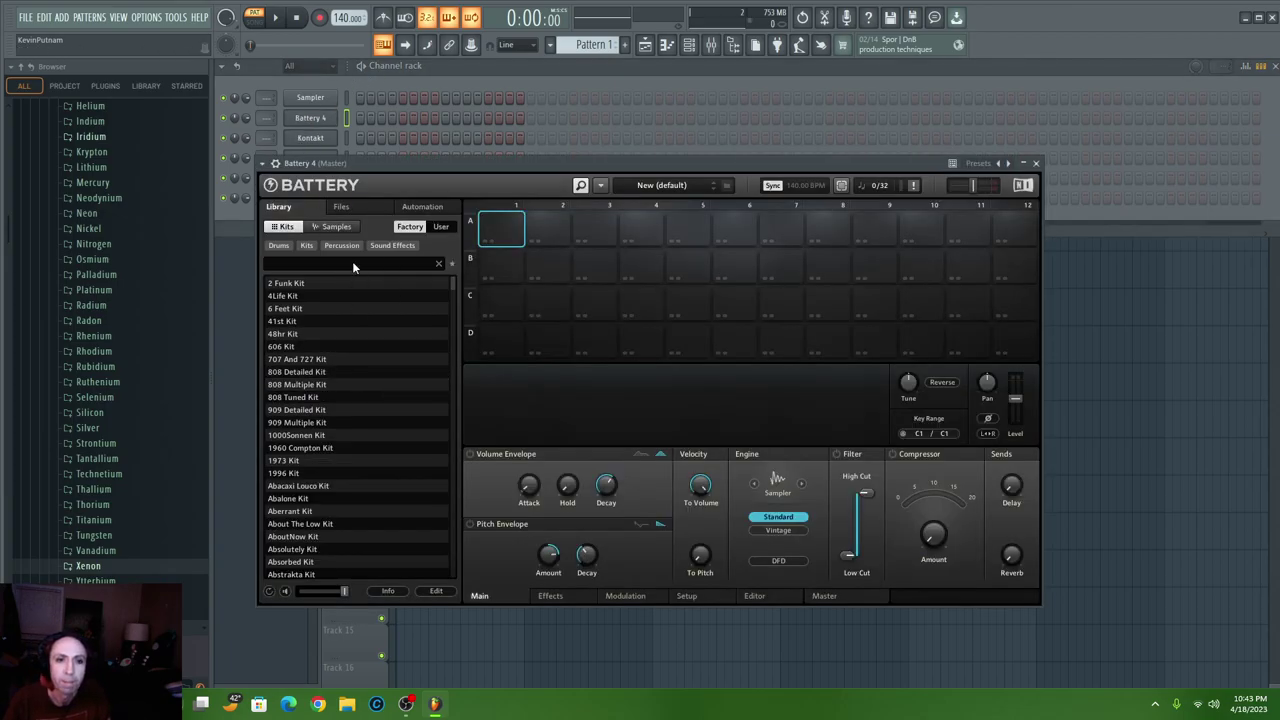
click(306, 246)
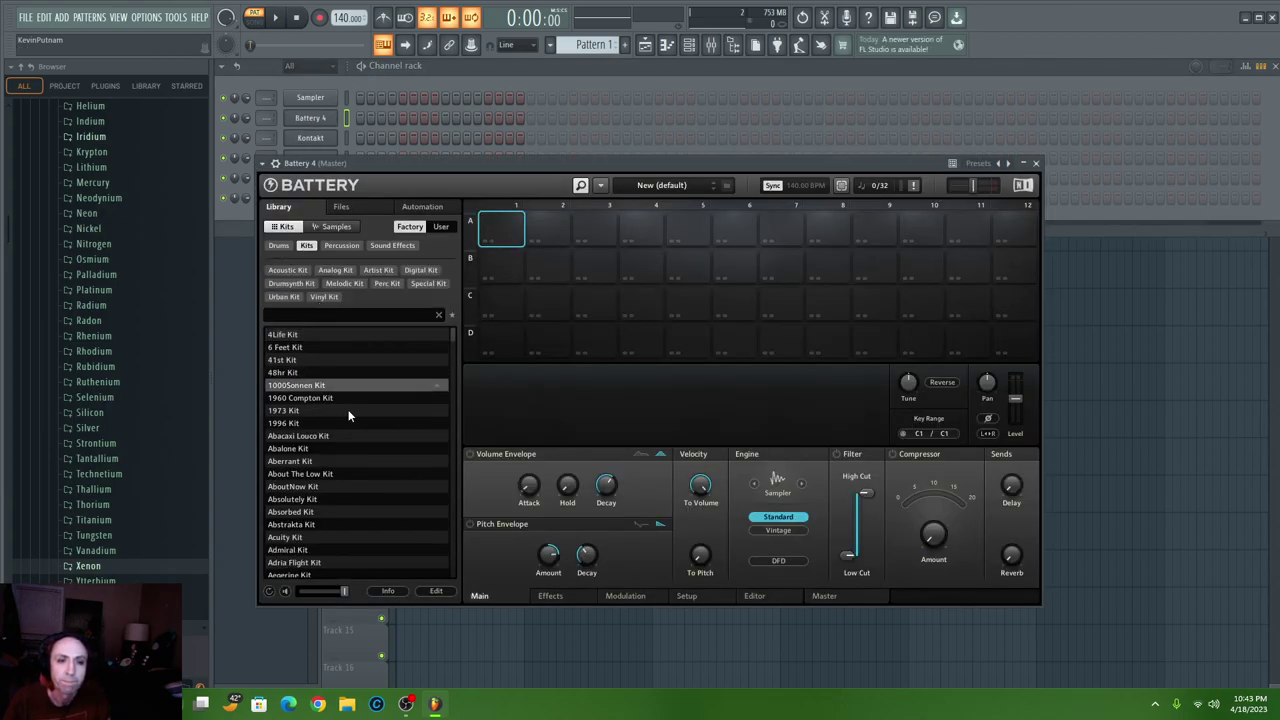
double_click(291, 537)
click(714, 222)
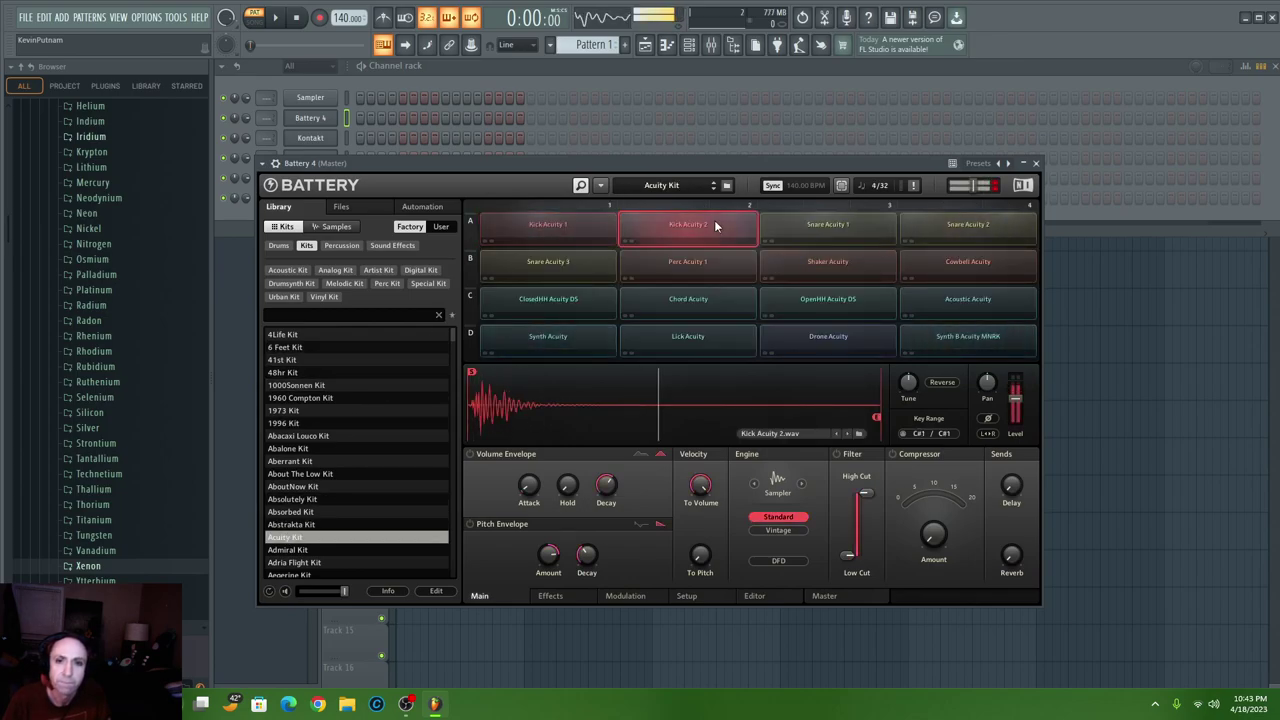
click(778, 222)
click(557, 264)
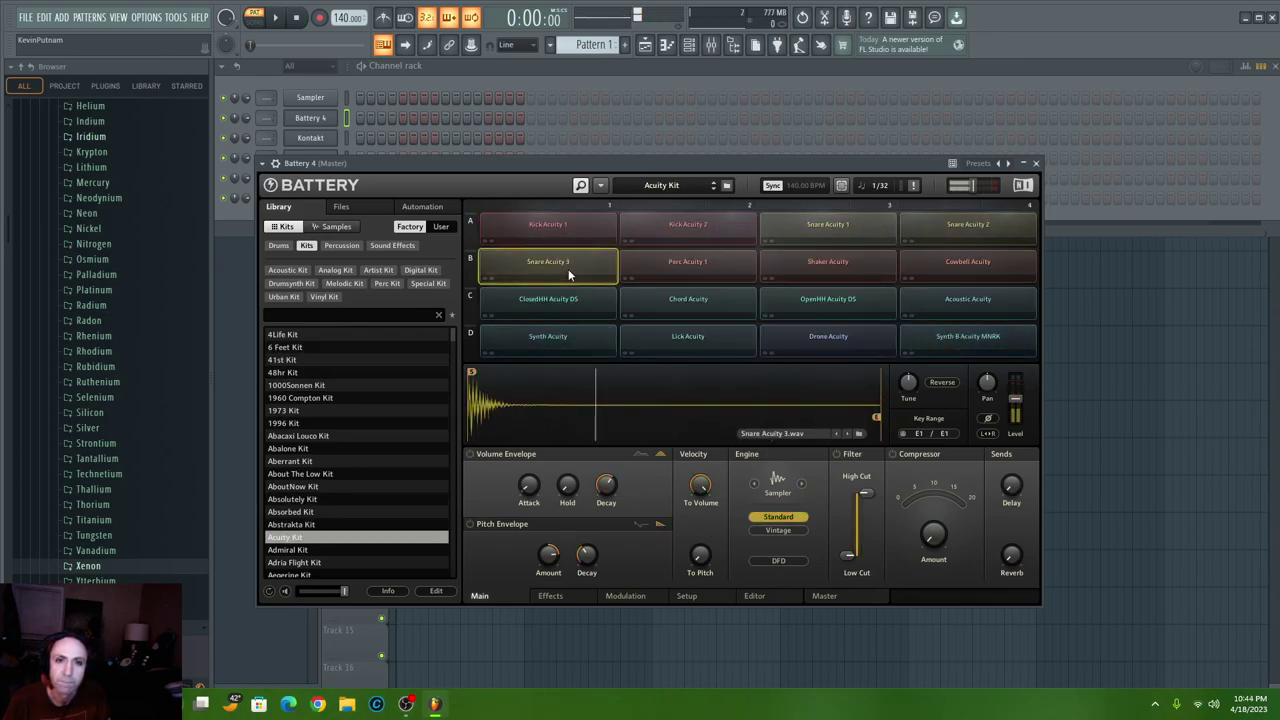
click(700, 260)
click(800, 262)
- Load the Algerian Whispers Kit and audition its second Daouli cell and the Darbuka cell
scroll(344, 543, down, 5)
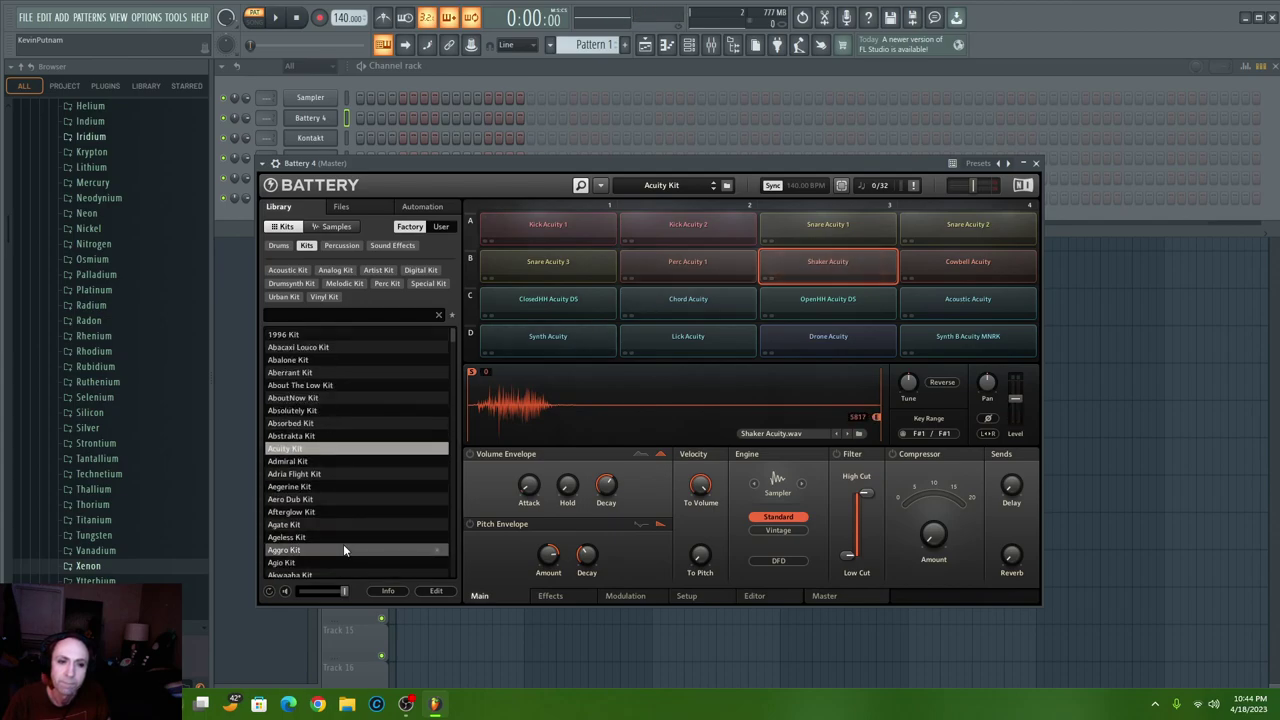
double_click(341, 541)
click(704, 228)
click(800, 226)
- Load the Almost There Kit and audition its kick, guitar and snare cells
scroll(342, 498, down, 2)
scroll(342, 492, down, 1)
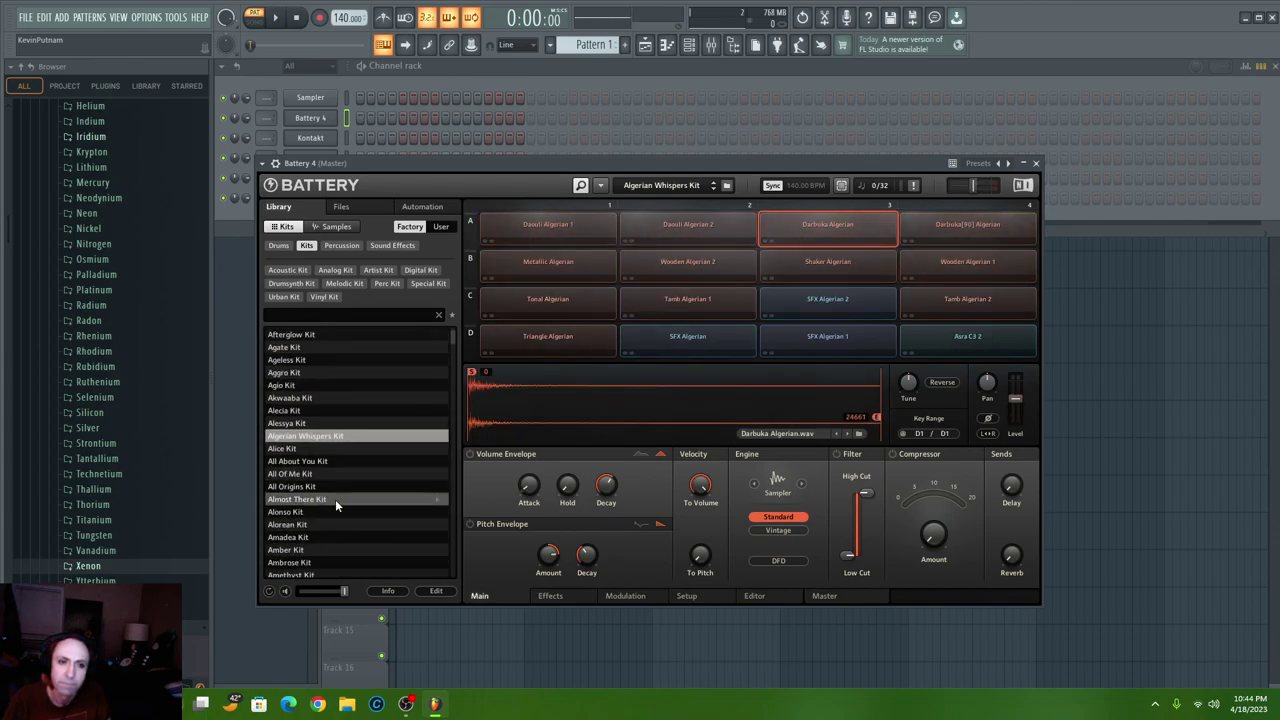
double_click(335, 499)
click(580, 228)
click(648, 230)
click(802, 222)
- Try to load the Analie Kit and abort the loading of its missing samples
scroll(300, 520, down, 3)
click(300, 537)
double_click(300, 537)
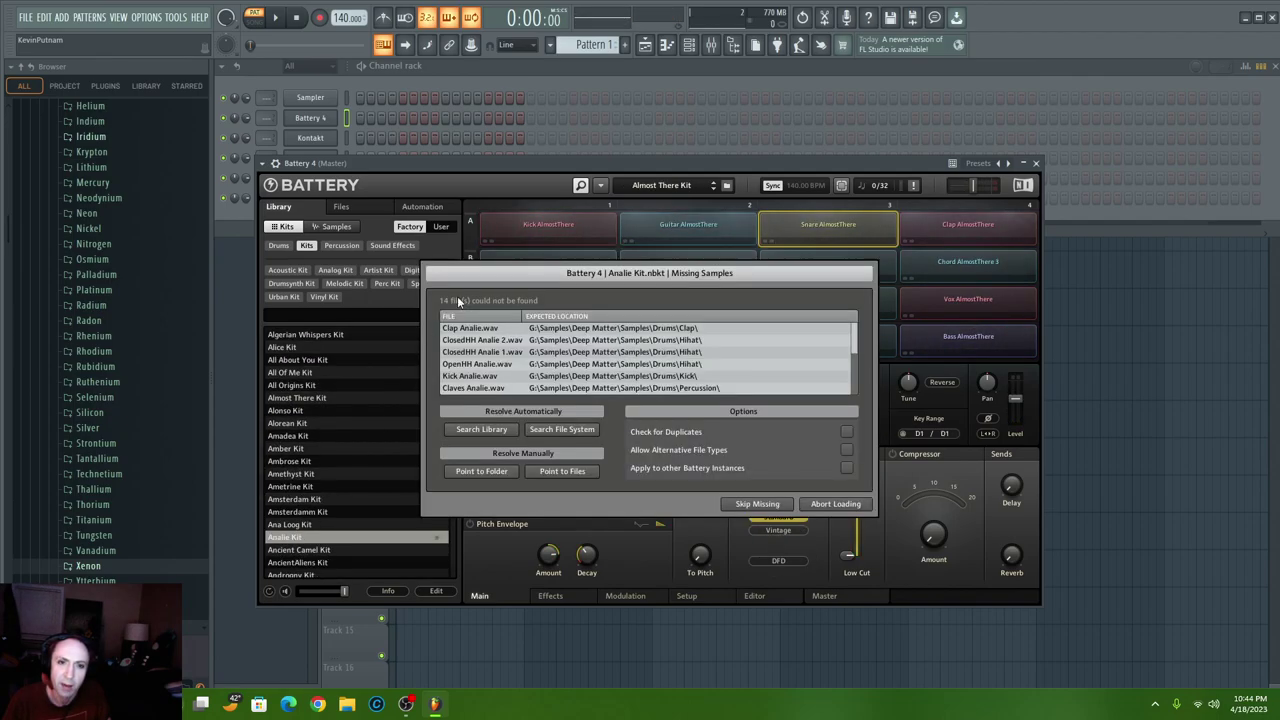
click(829, 505)
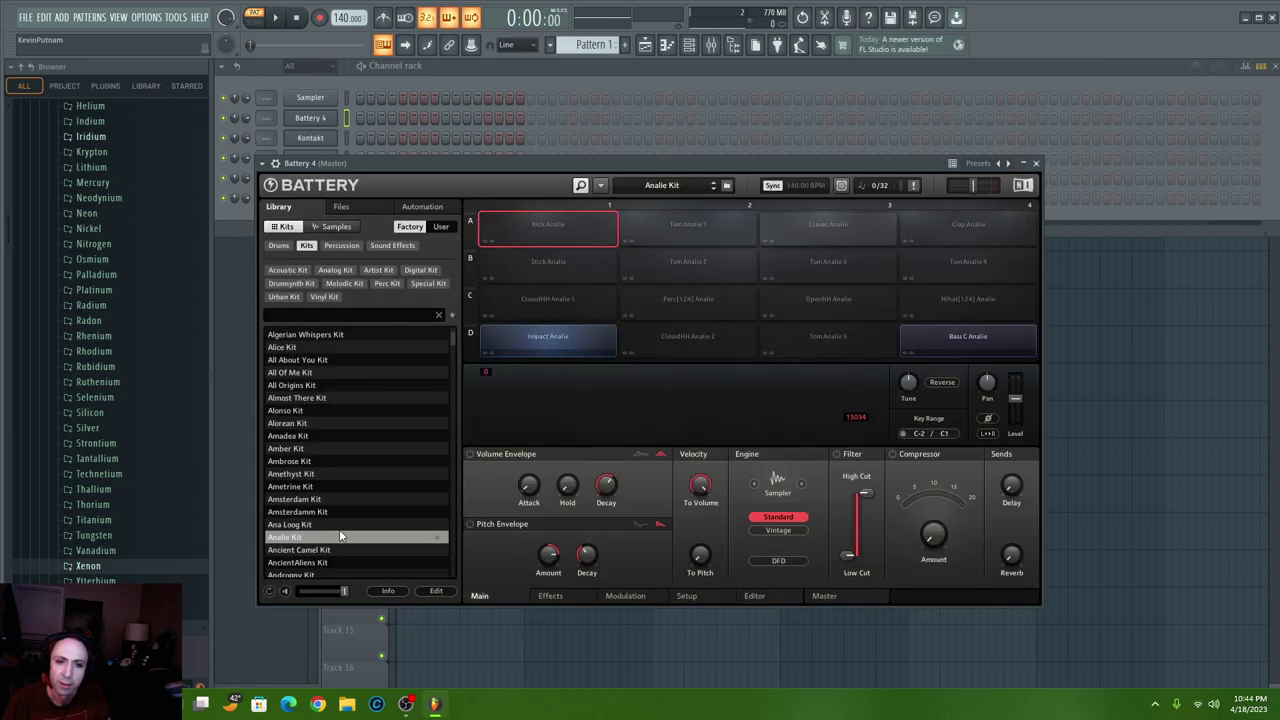
- Load the AncientAliens Kit and audition its three snare cells, the shaker and the first kick
double_click(298, 563)
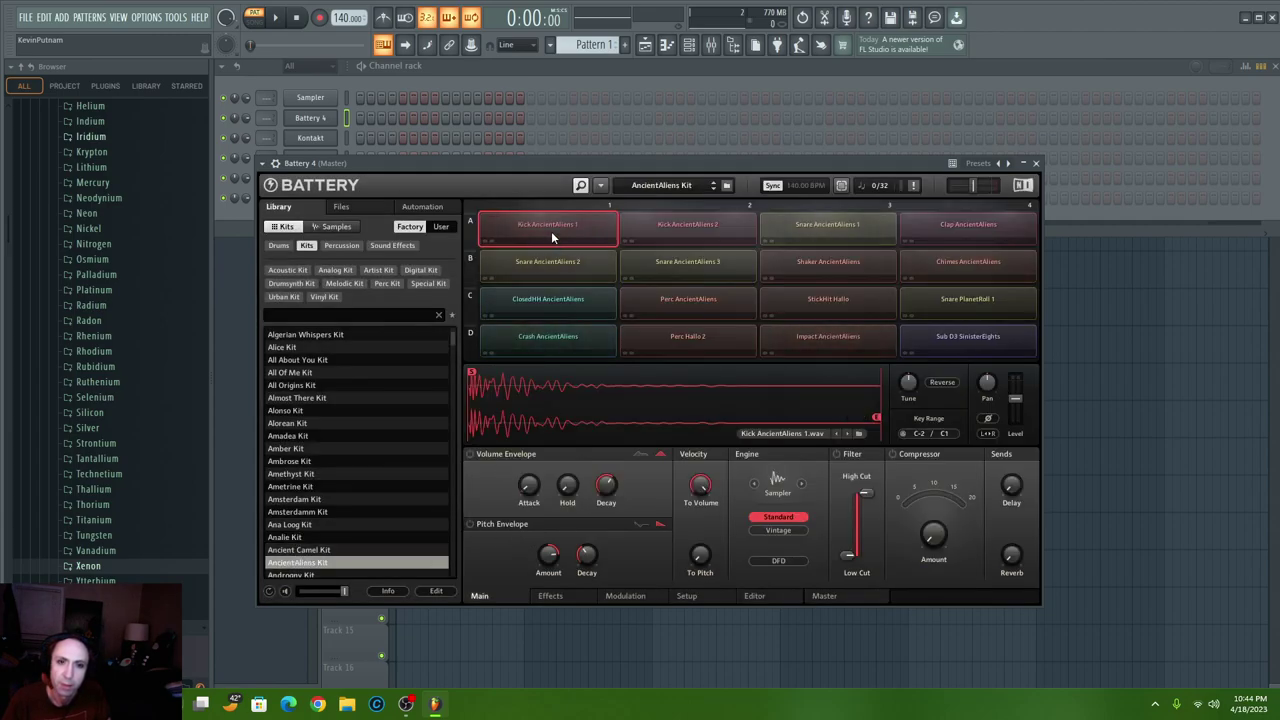
click(799, 219)
click(605, 259)
click(644, 260)
click(800, 255)
click(606, 233)
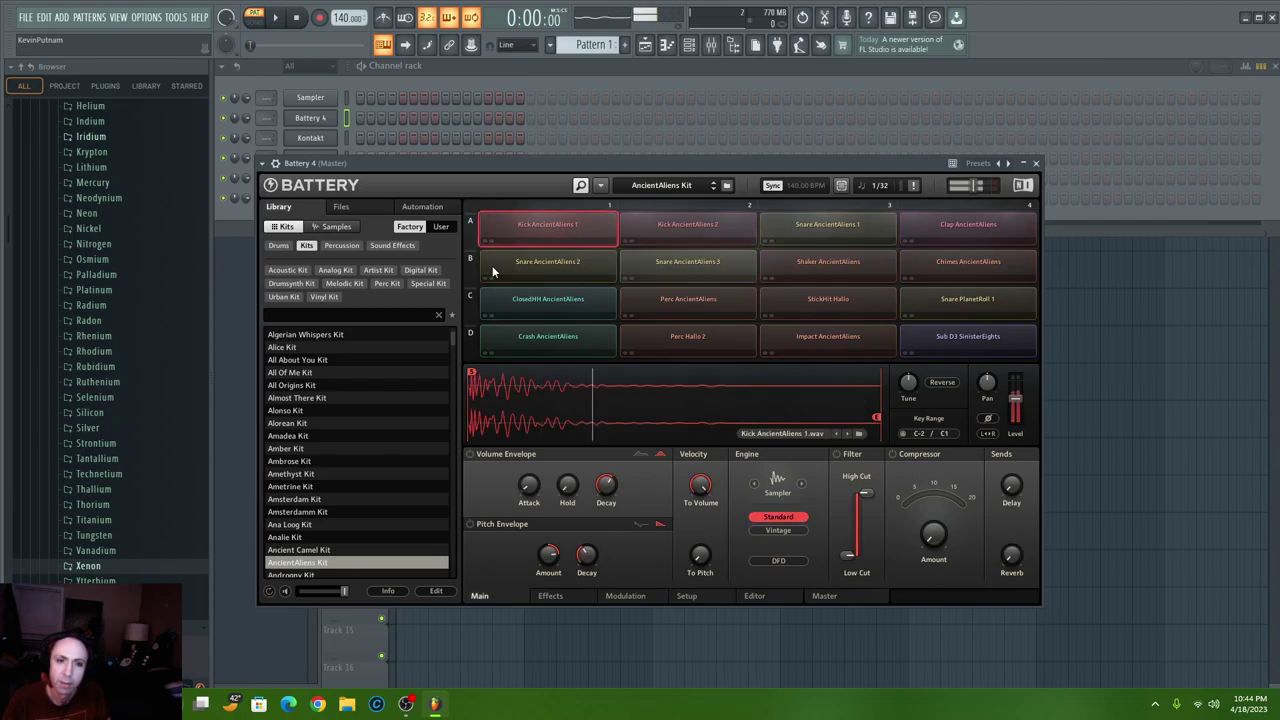
- Try the Amsterdamm Kit, replace it with the Amadea Kit and audition the Amadea tom and snare cells
double_click(277, 512)
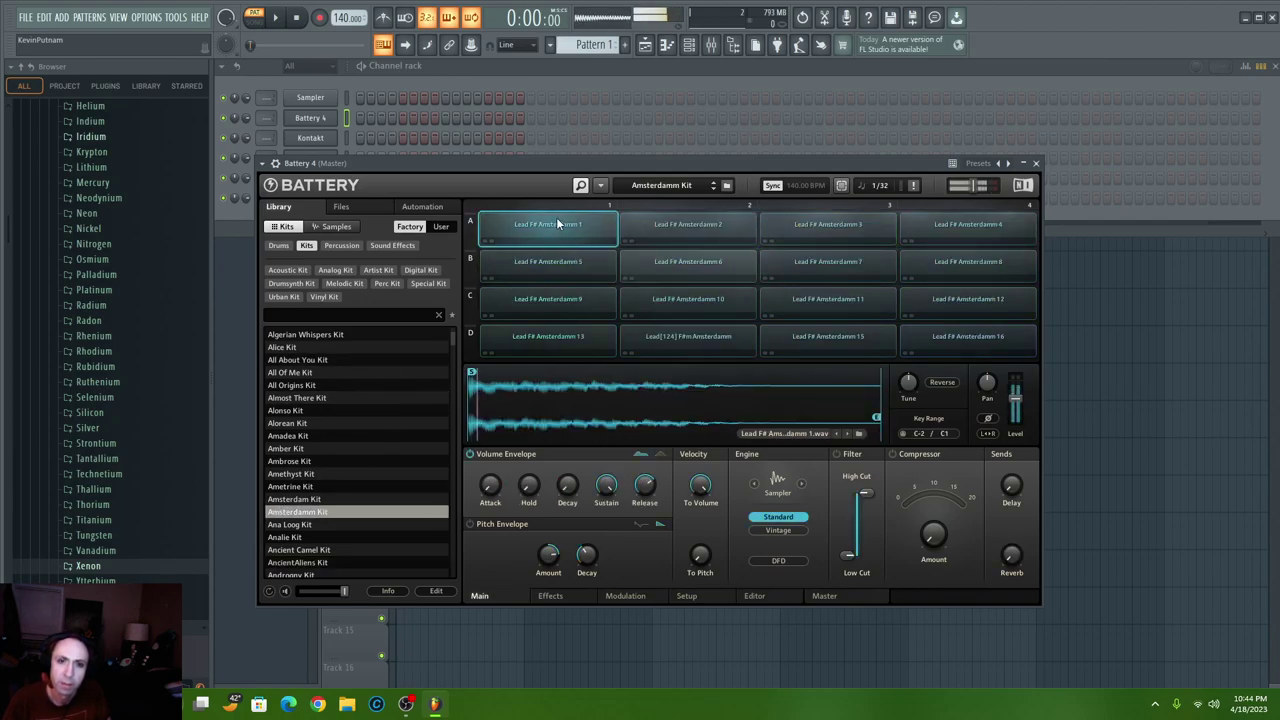
double_click(285, 436)
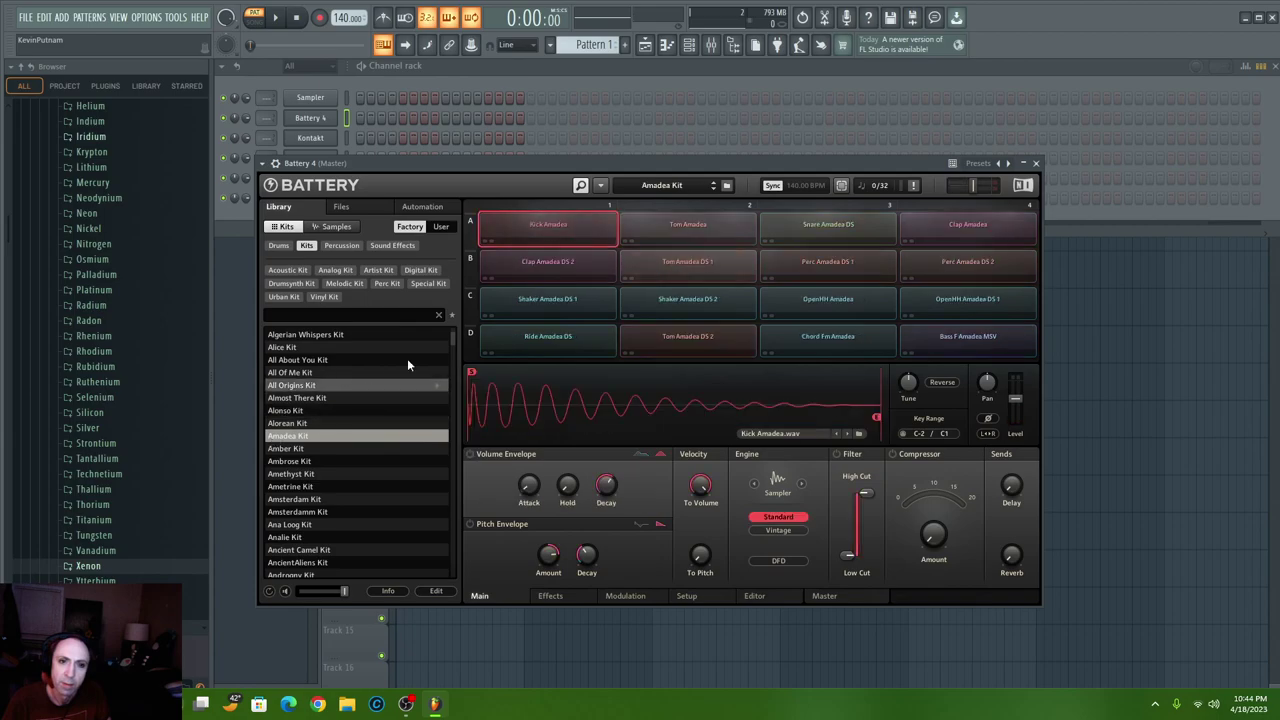
click(700, 224)
click(810, 224)
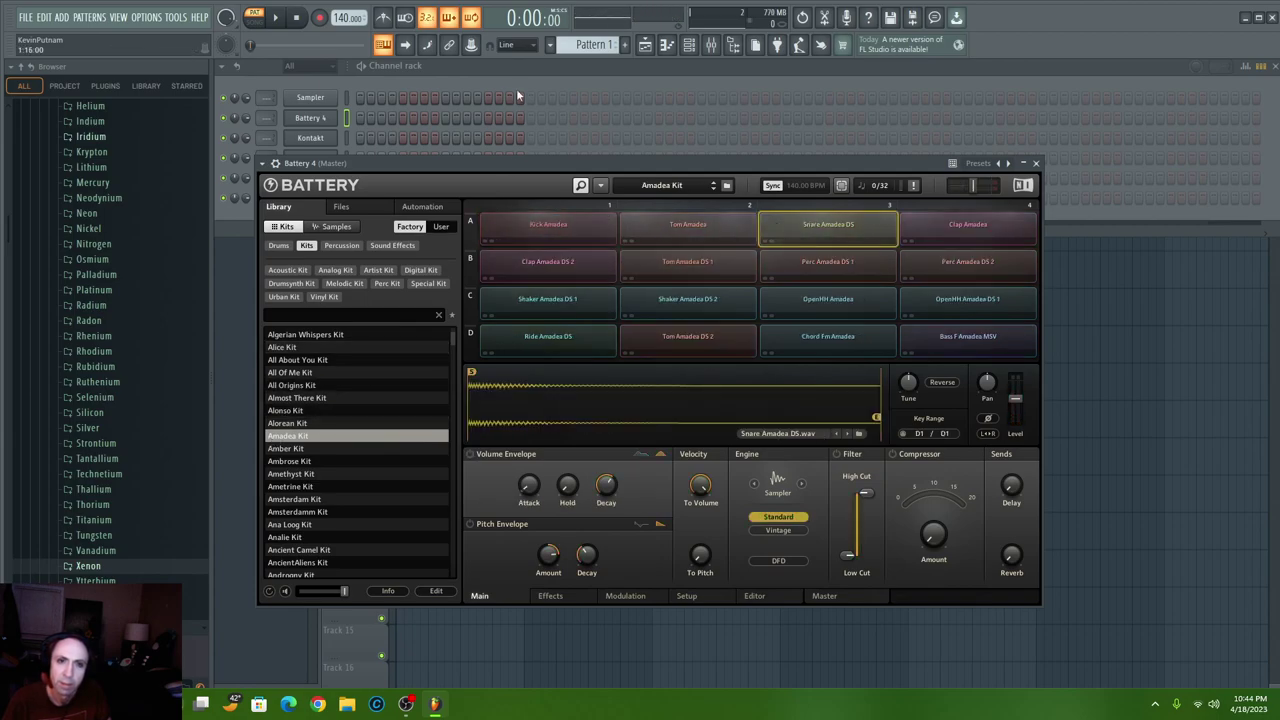
- Open the piano roll for the Battery 4 channel and place a C3 note at the start of bar 1
click(528, 65)
right_click(325, 118)
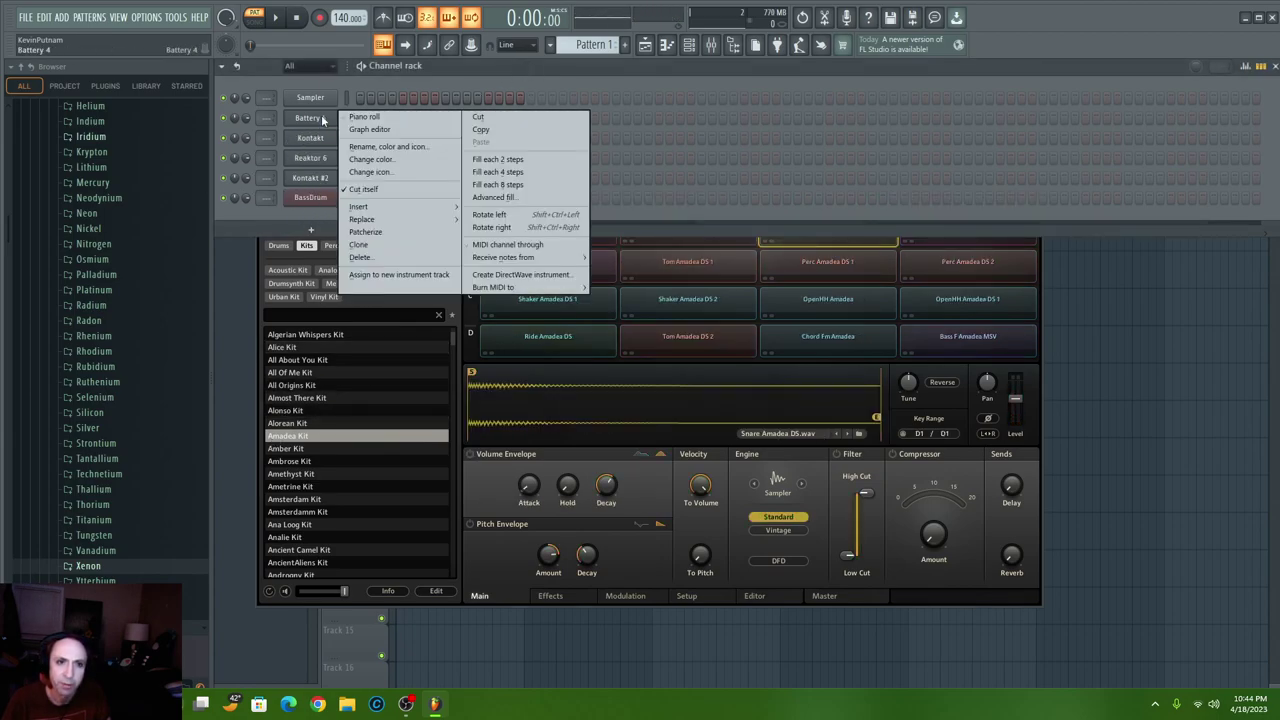
click(377, 123)
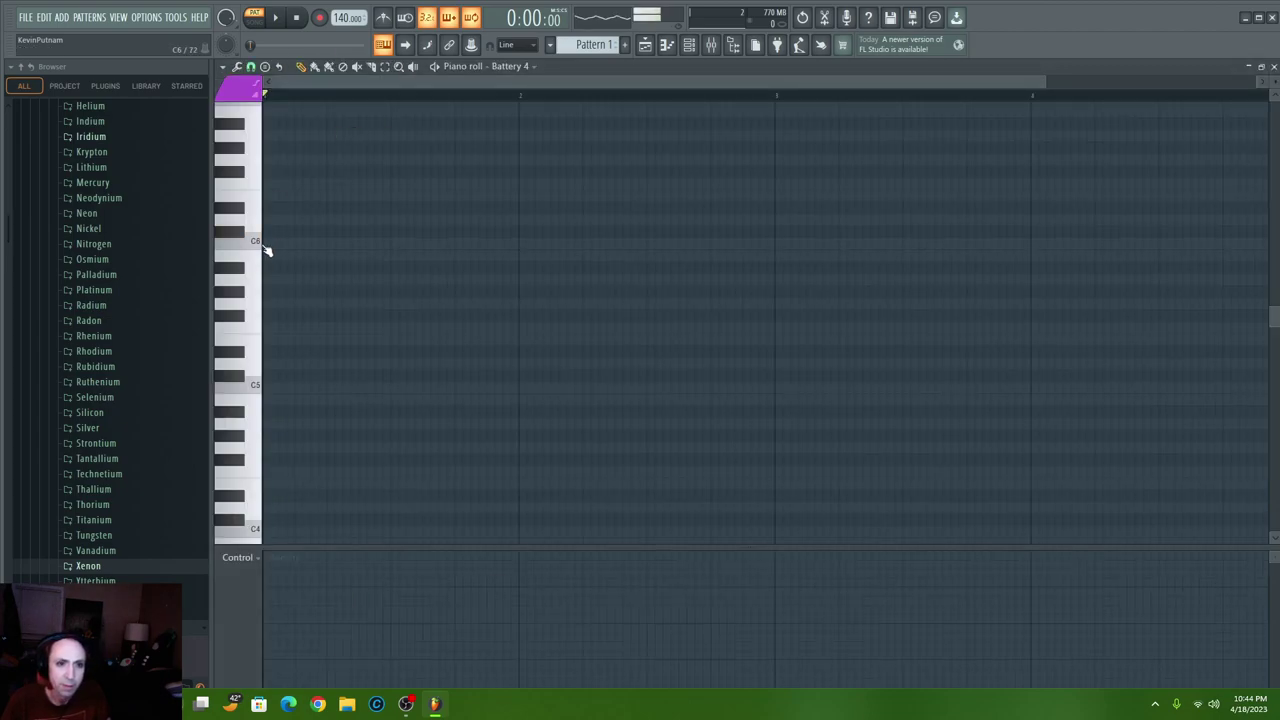
drag(257, 459, 256, 539)
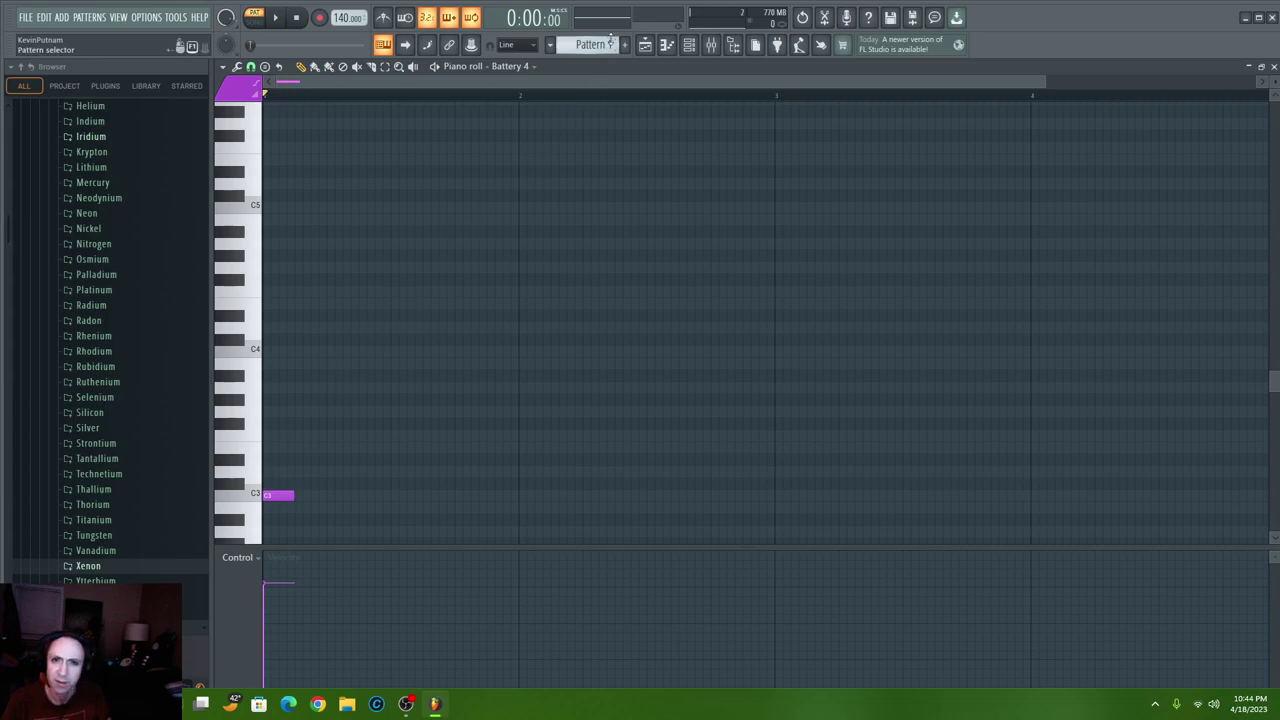
click(689, 46)
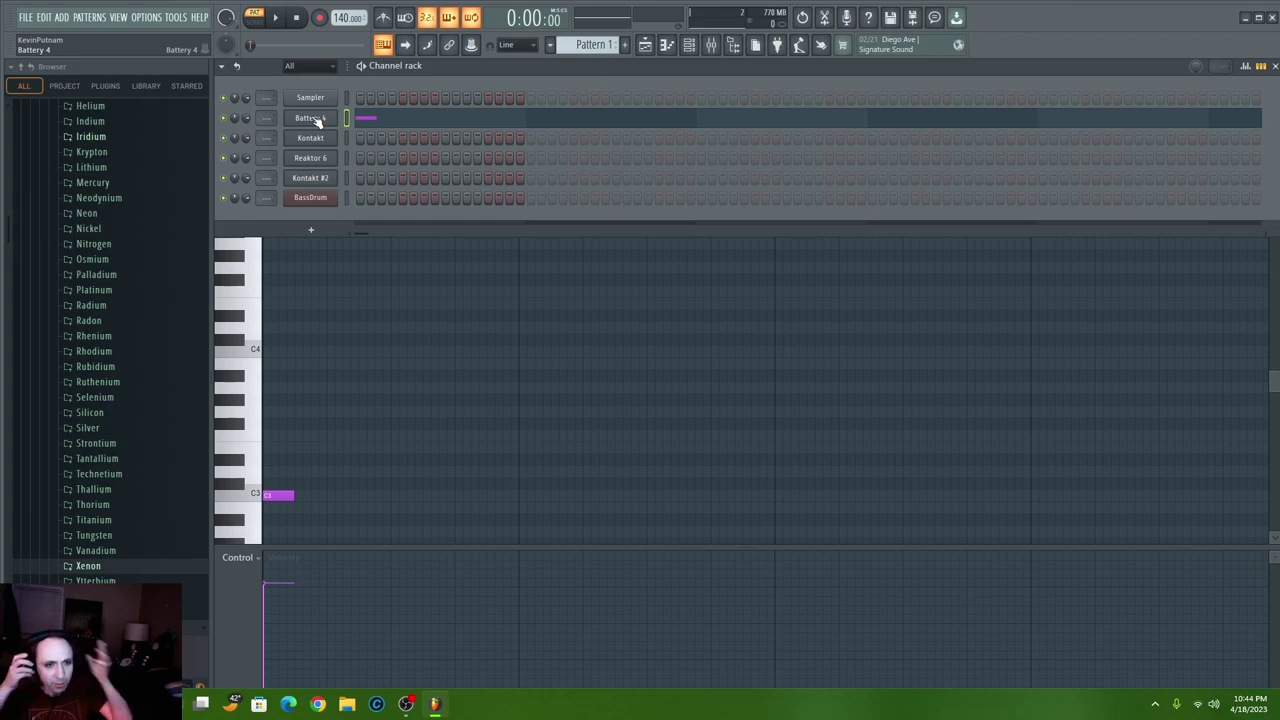
key(F5)
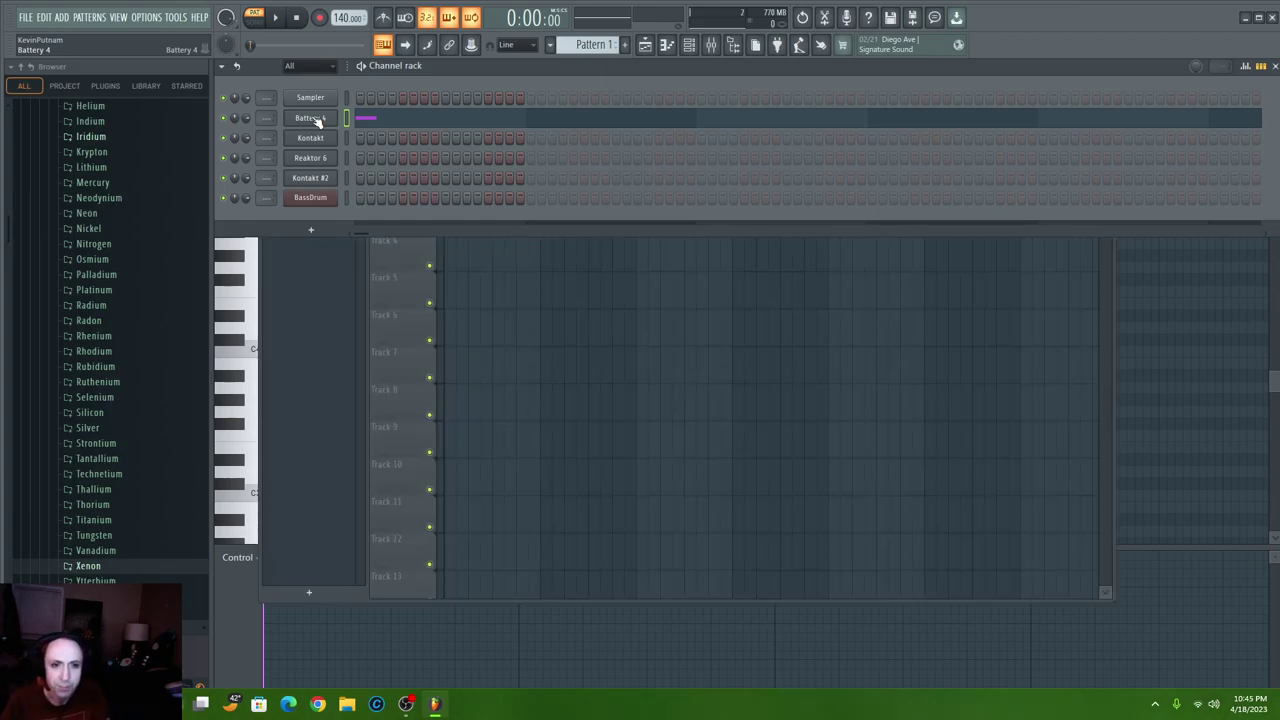
click(365, 119)
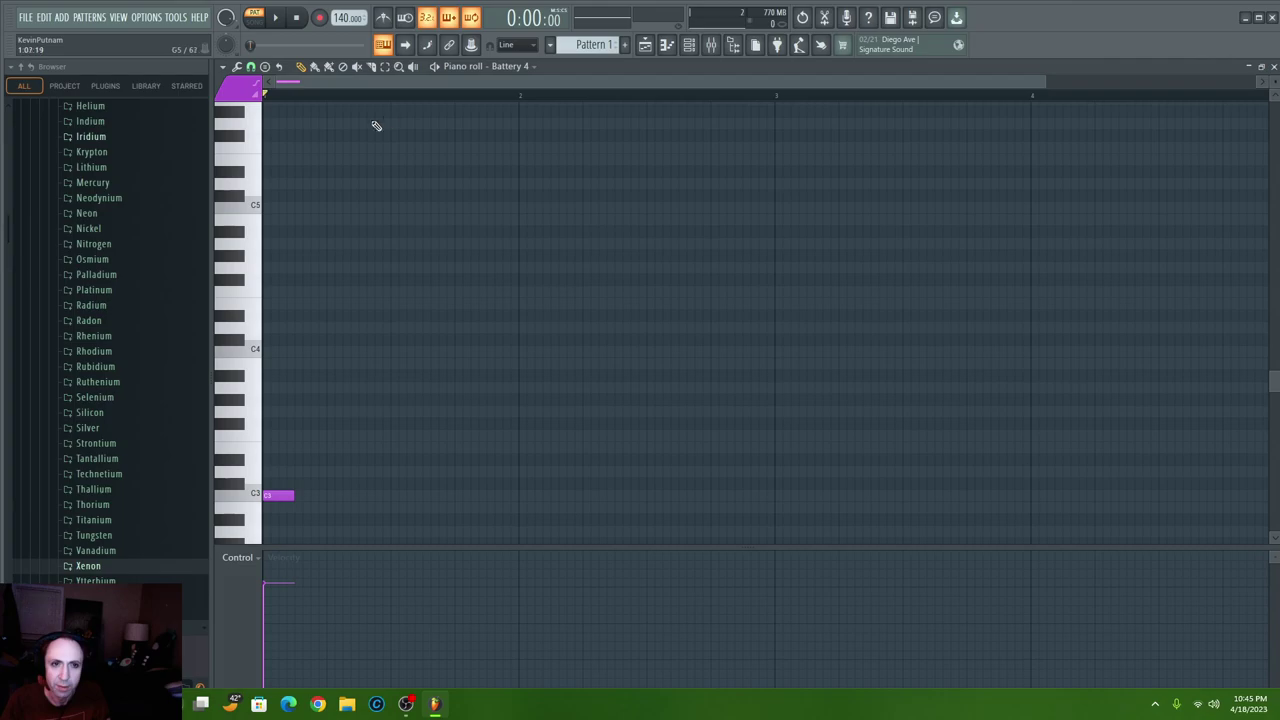
- Reopen Battery 4 from the channel rack and load the Analog SciFi Kit
click(689, 46)
click(310, 118)
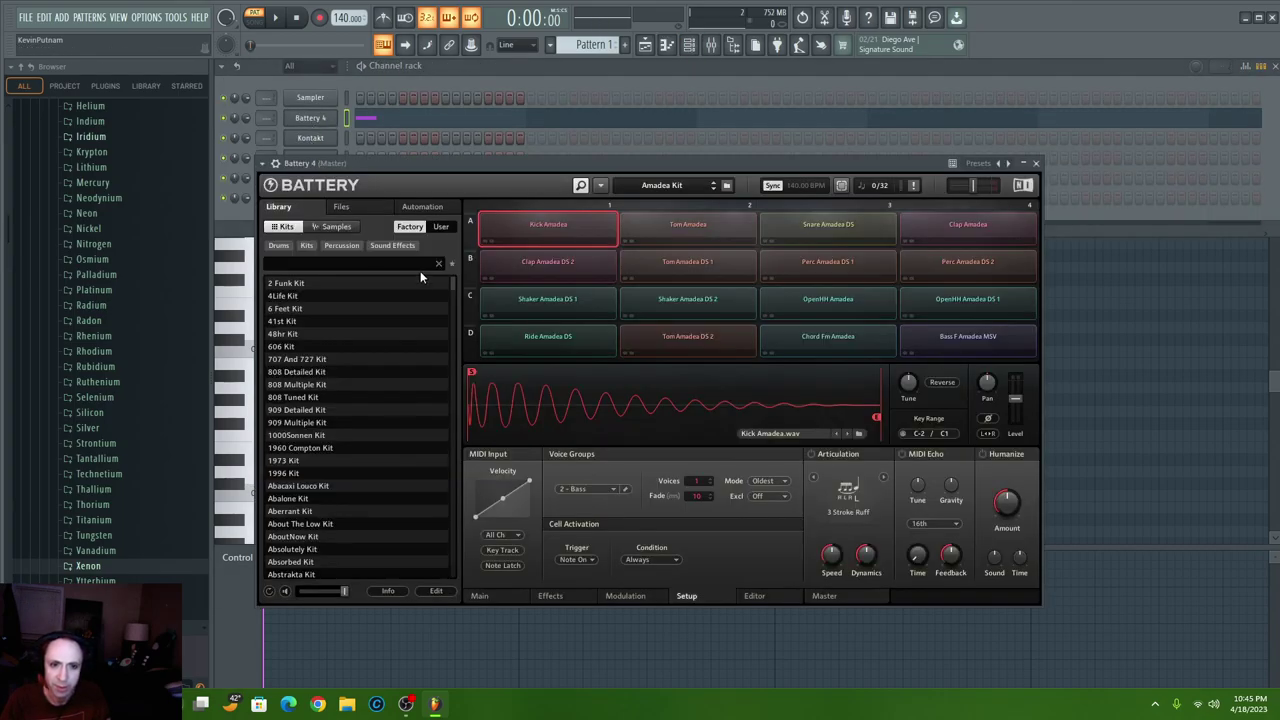
scroll(341, 529, down, 10)
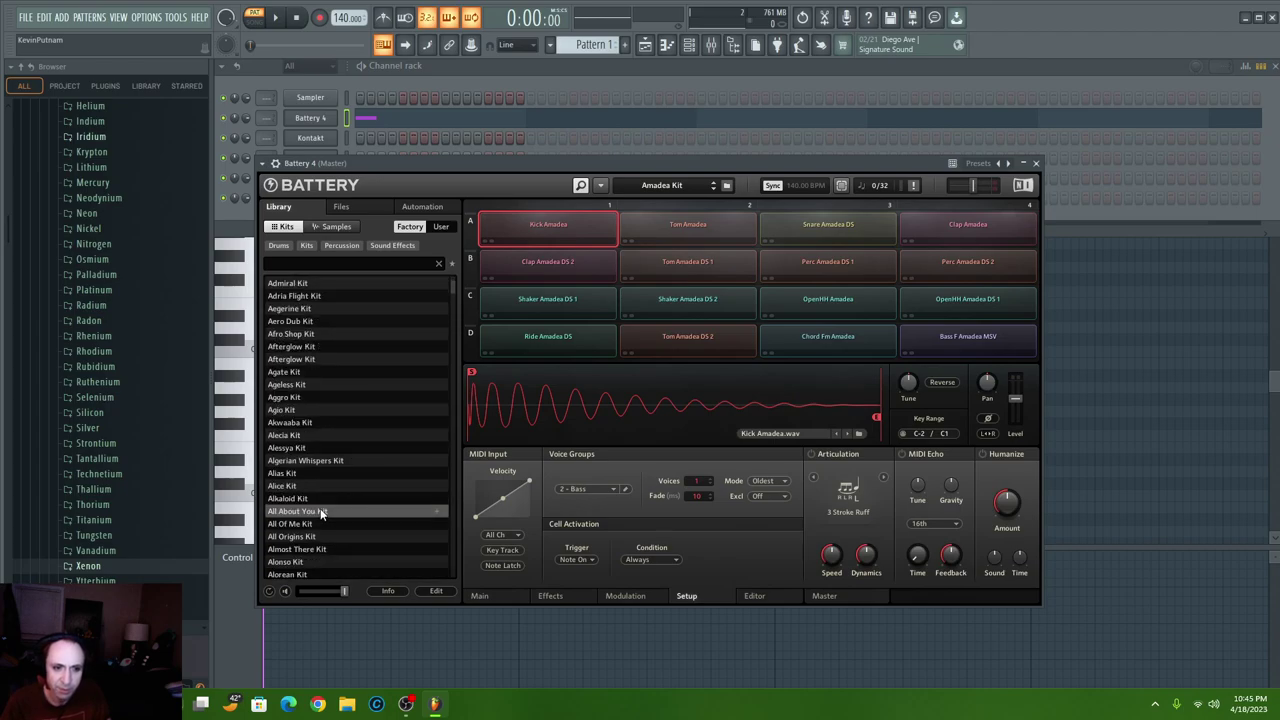
scroll(321, 518, down, 2)
double_click(324, 522)
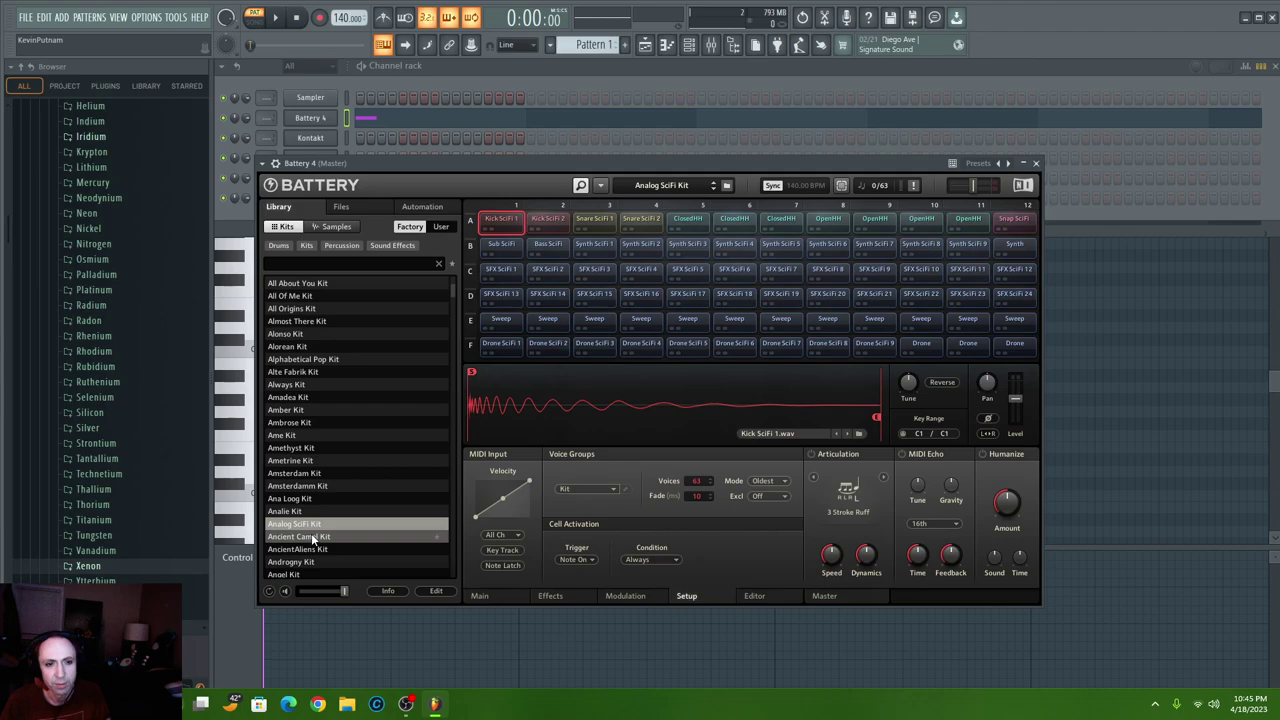
- Load the Ancient Camel Kit and audition its Udu Camel 1 and Metal Camel cells
double_click(313, 537)
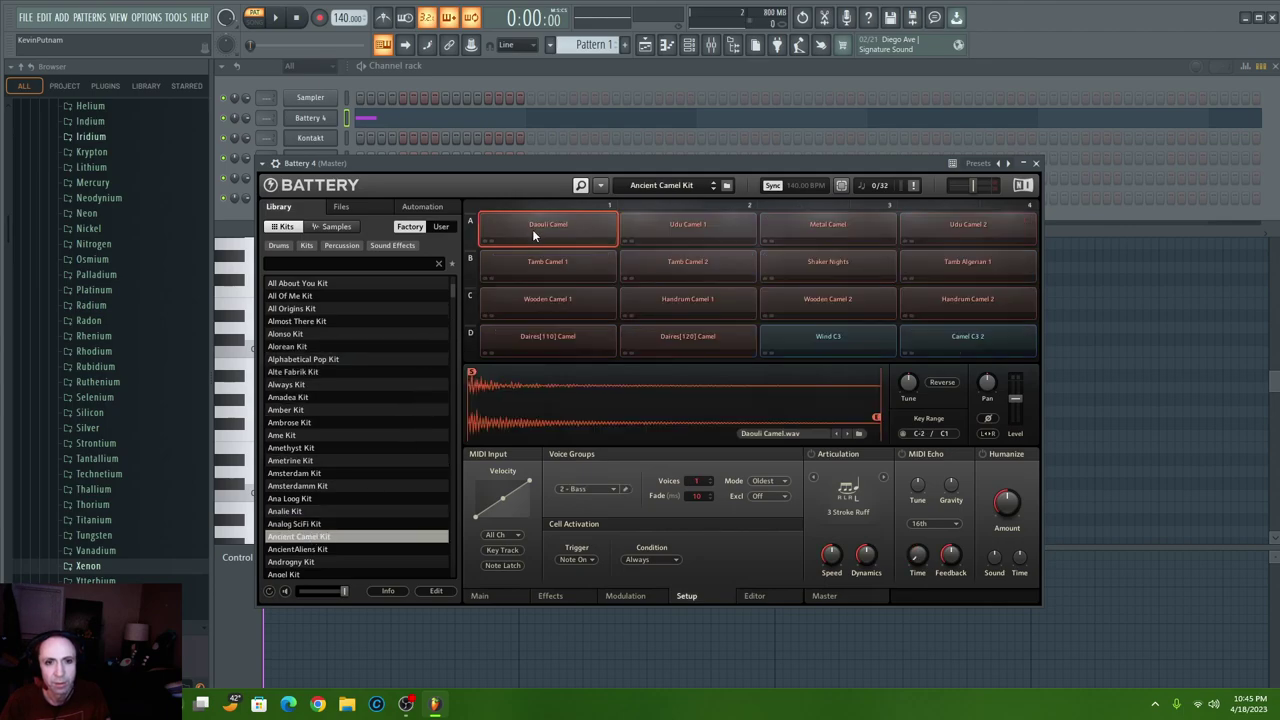
click(682, 227)
click(807, 238)
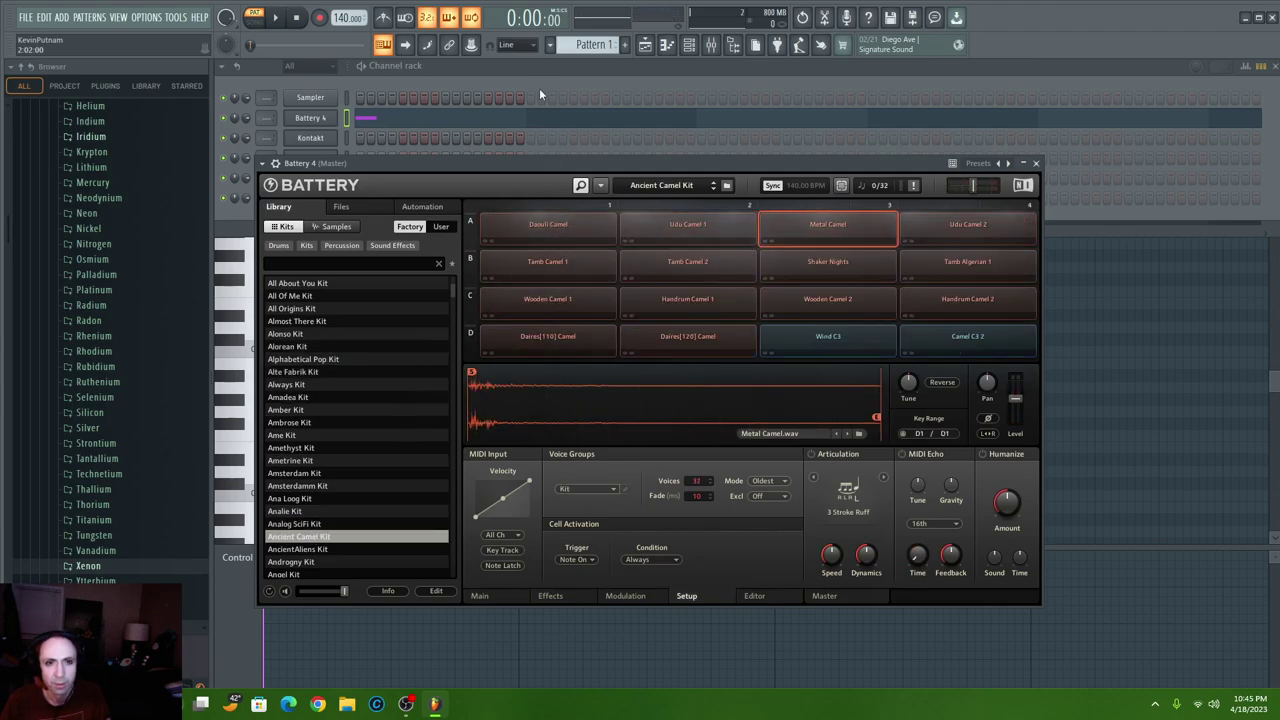
- Play the pattern in the Battery 4 piano roll and add a D3 note on beat 3 of bar 1
click(370, 122)
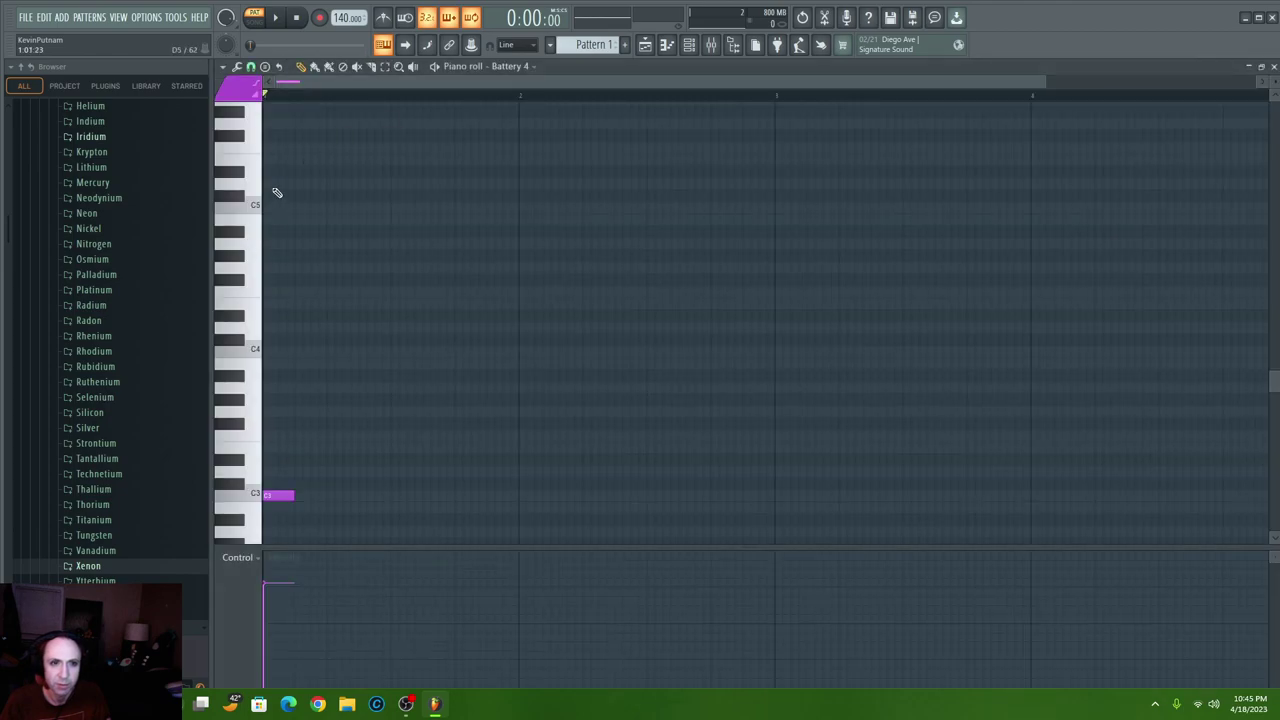
click(276, 18)
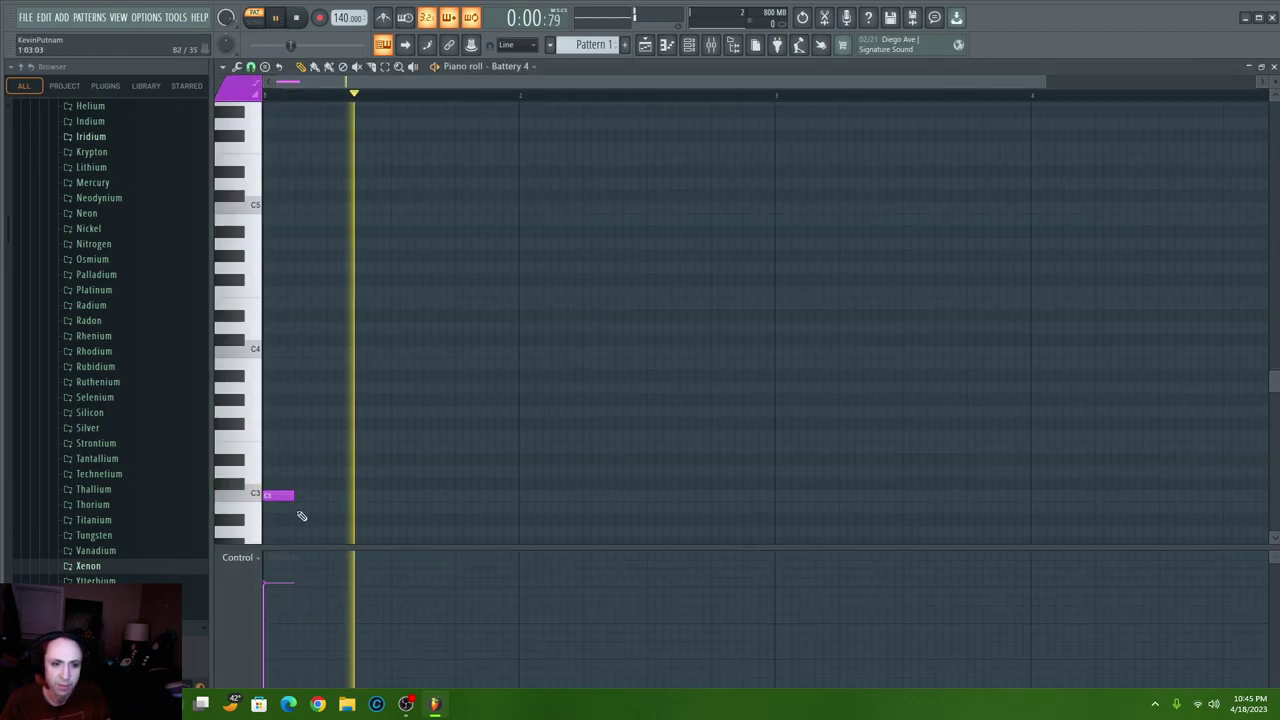
click(335, 474)
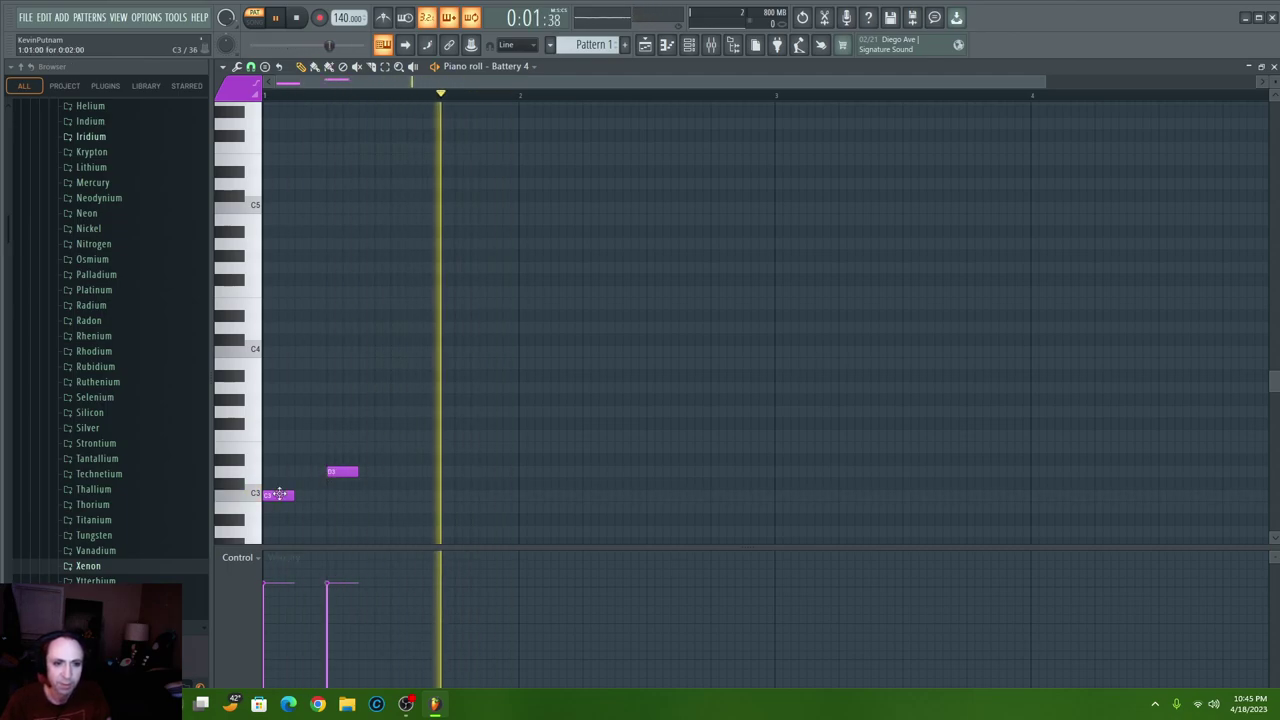
drag(335, 472, 398, 472)
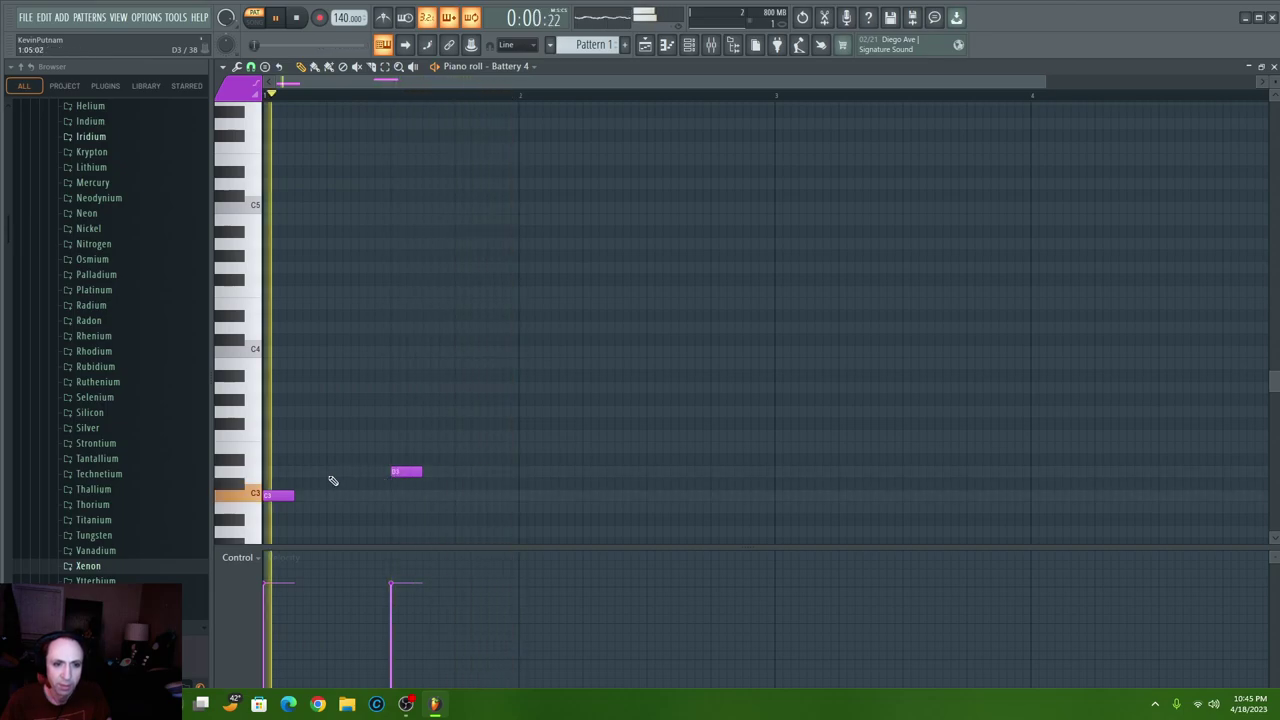
- Add C3 notes at the start of bar 2 and halfway between beats 2 and 3, plus a D#3 note on beat 3
click(522, 495)
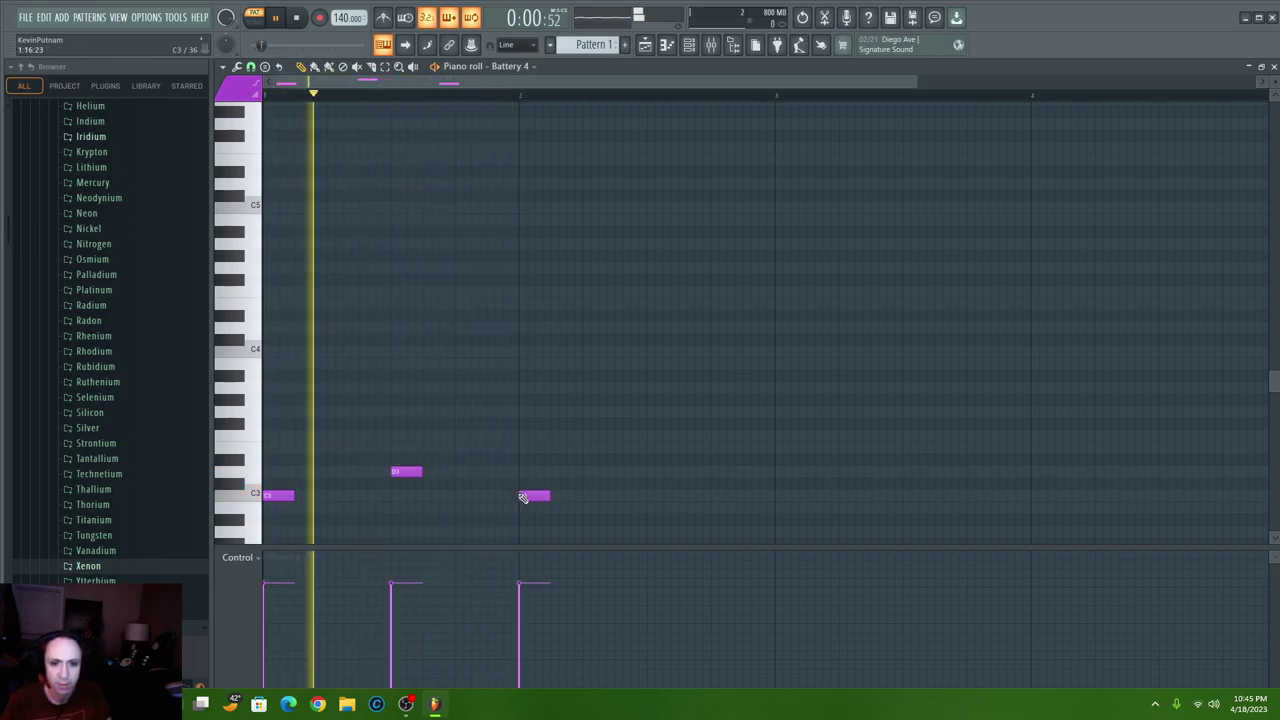
click(617, 496)
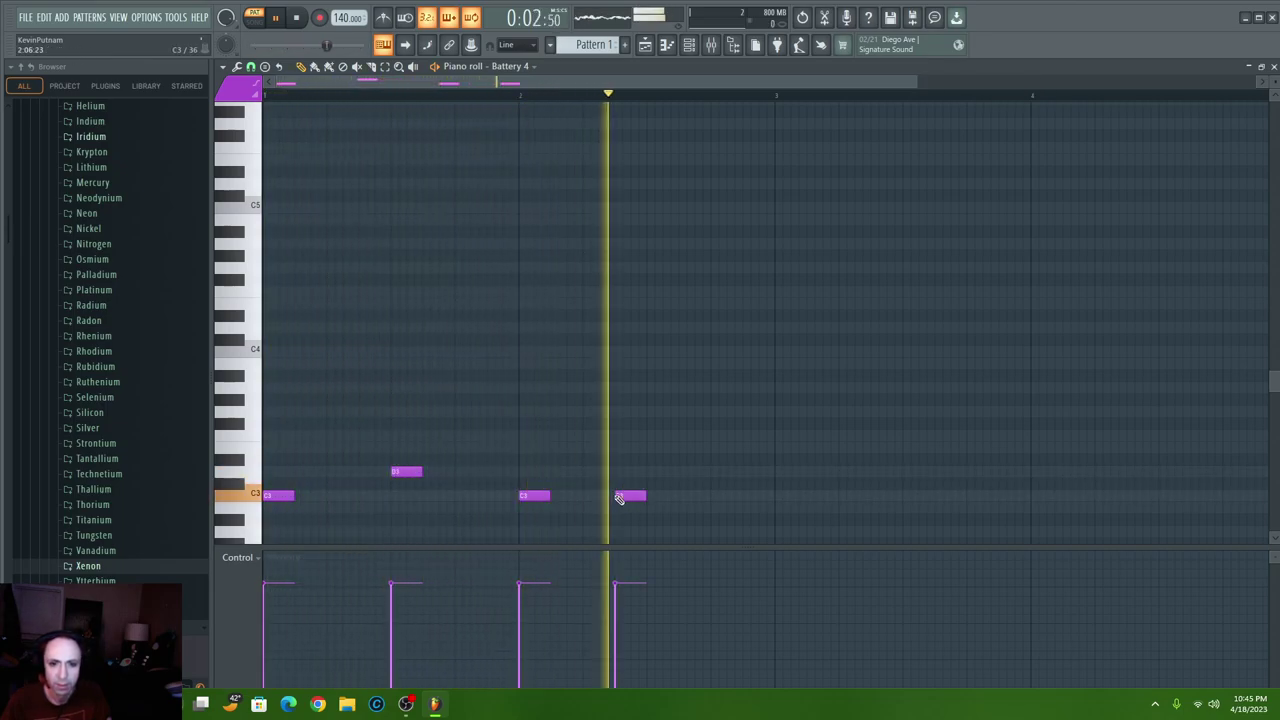
click(652, 460)
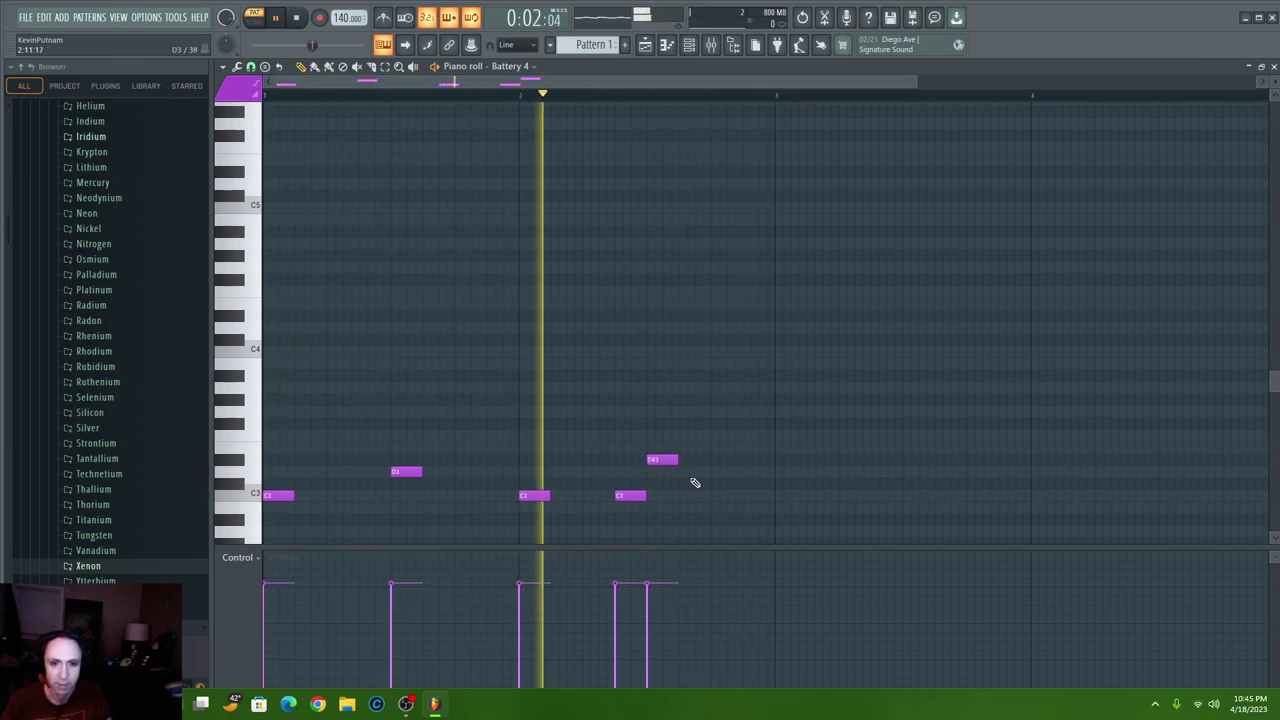
- Add a C3 note half a beat before bar 3 and another C3 note at the start of bar 3
click(747, 497)
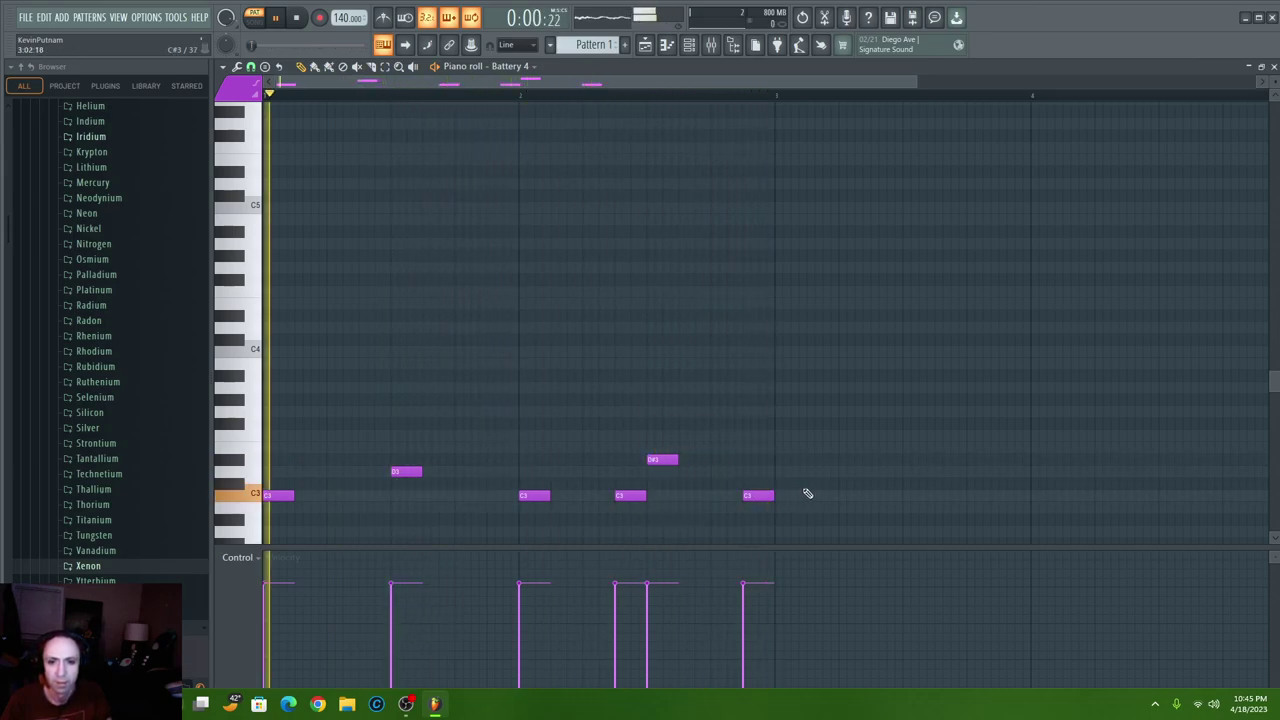
click(790, 497)
drag(795, 497, 791, 496)
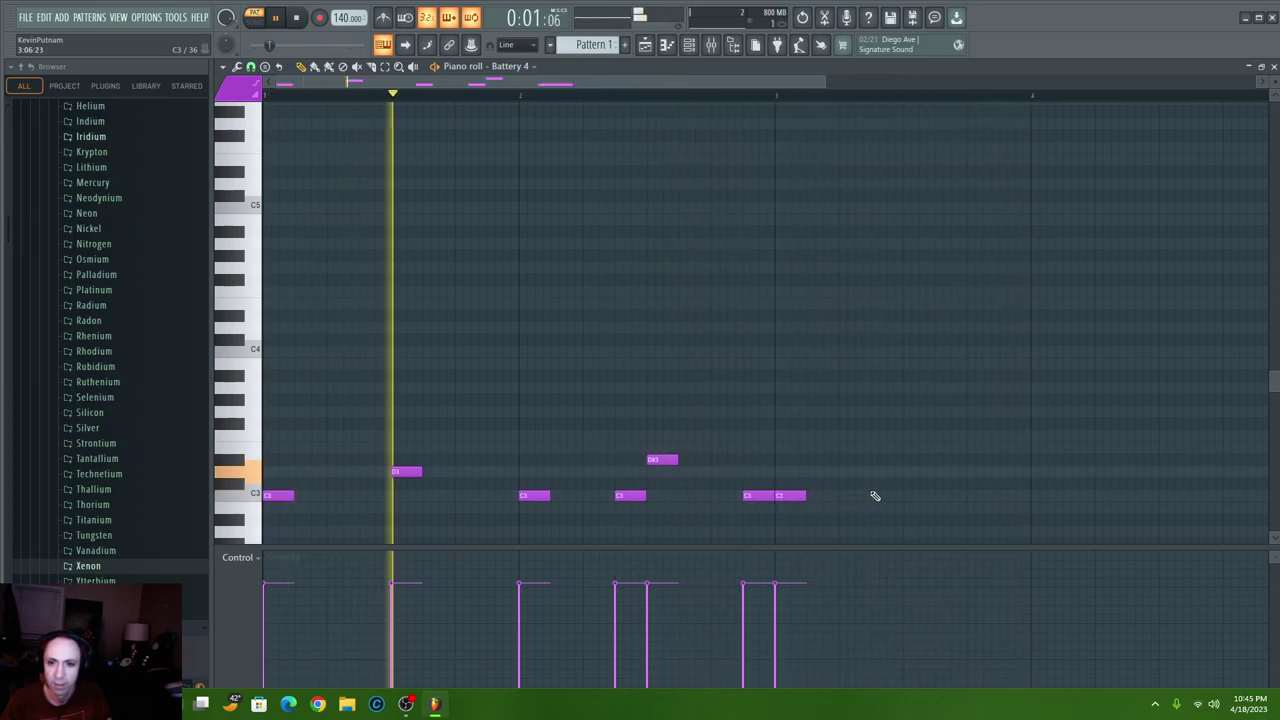
- Add an E3 note on beat 3 and a C3 note on beat 4 of bar 3
click(910, 436)
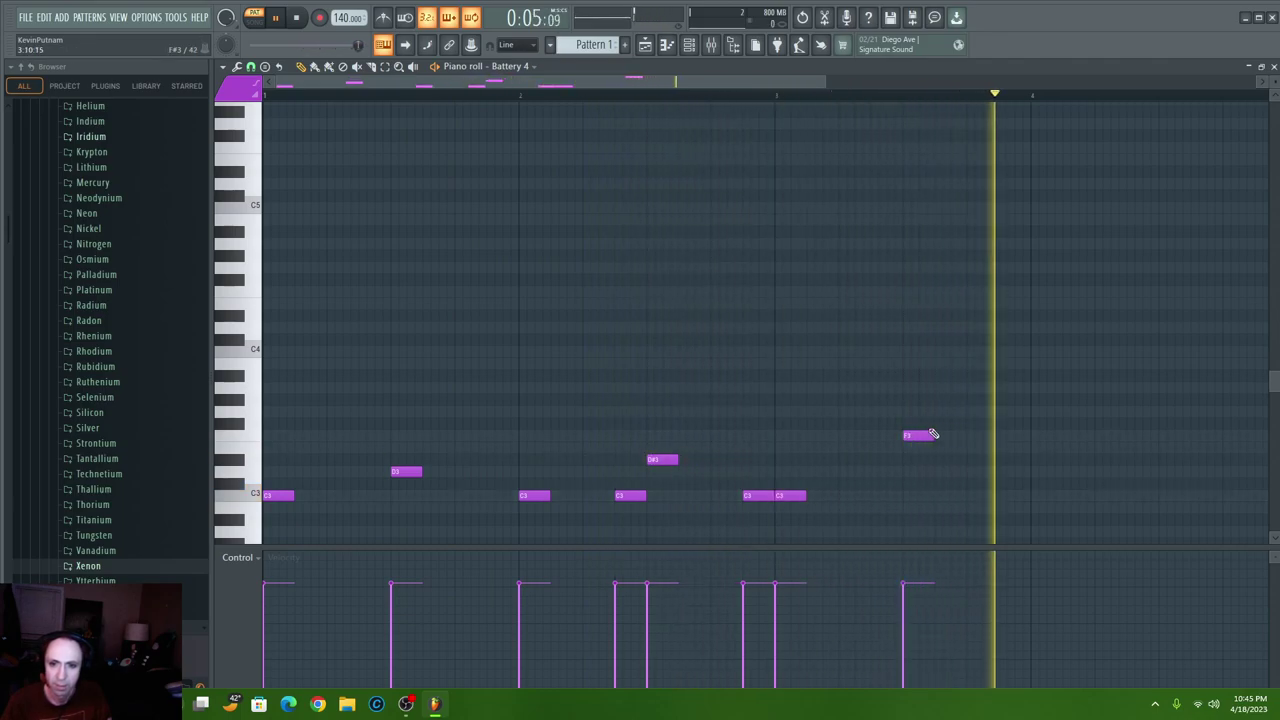
drag(918, 436, 916, 447)
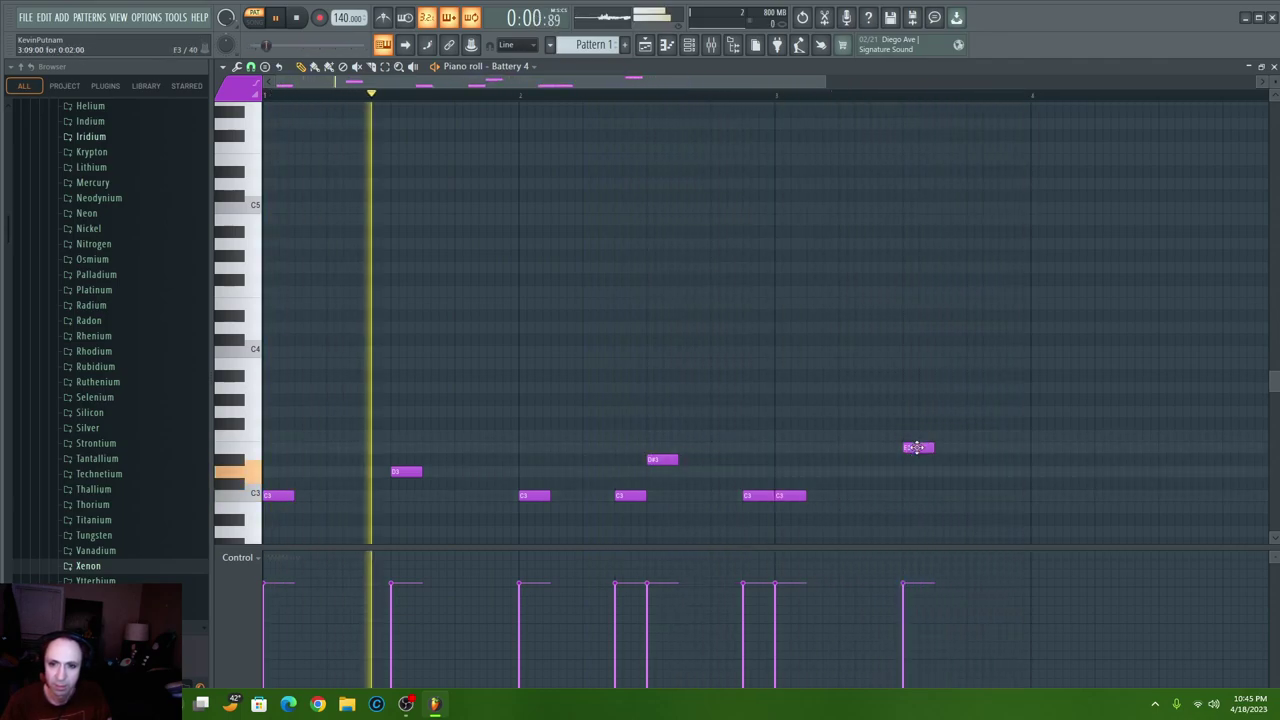
click(970, 496)
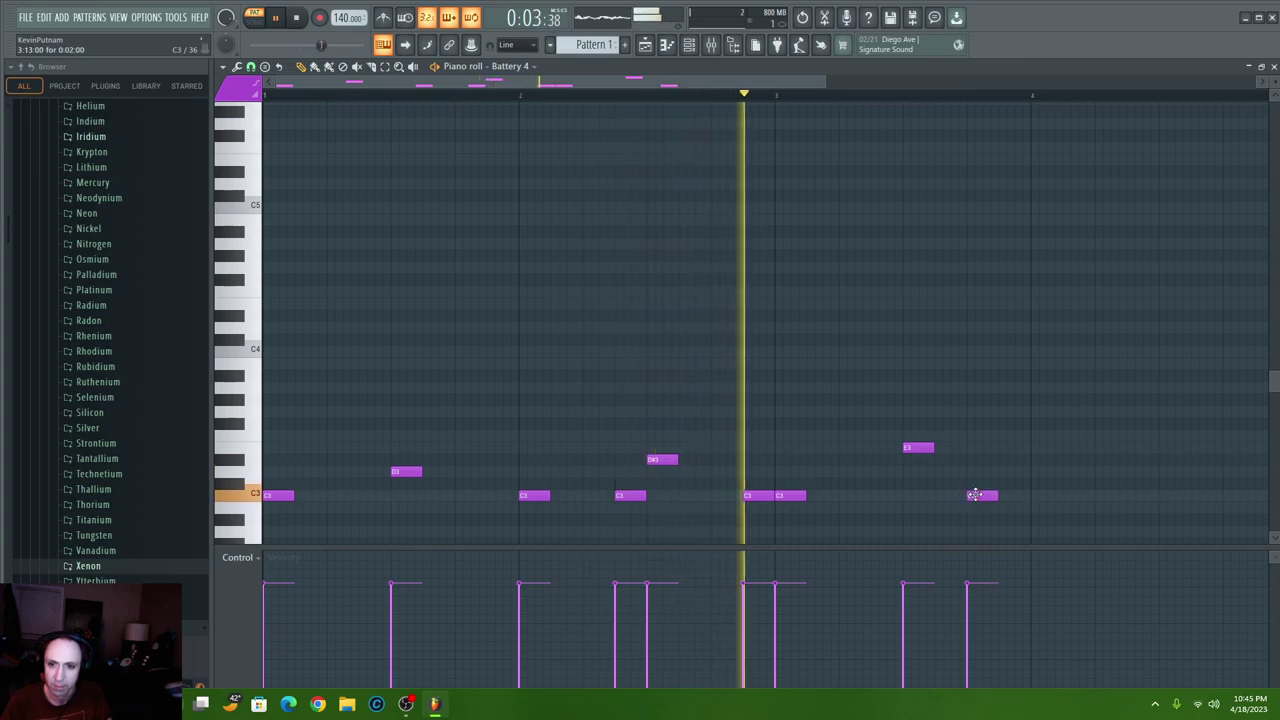
- Add C3 notes on steps 1, 5 and 11 and D#3 on step 9 of bar 4, and lower the E3 note in bar 3 to D3
click(1035, 497)
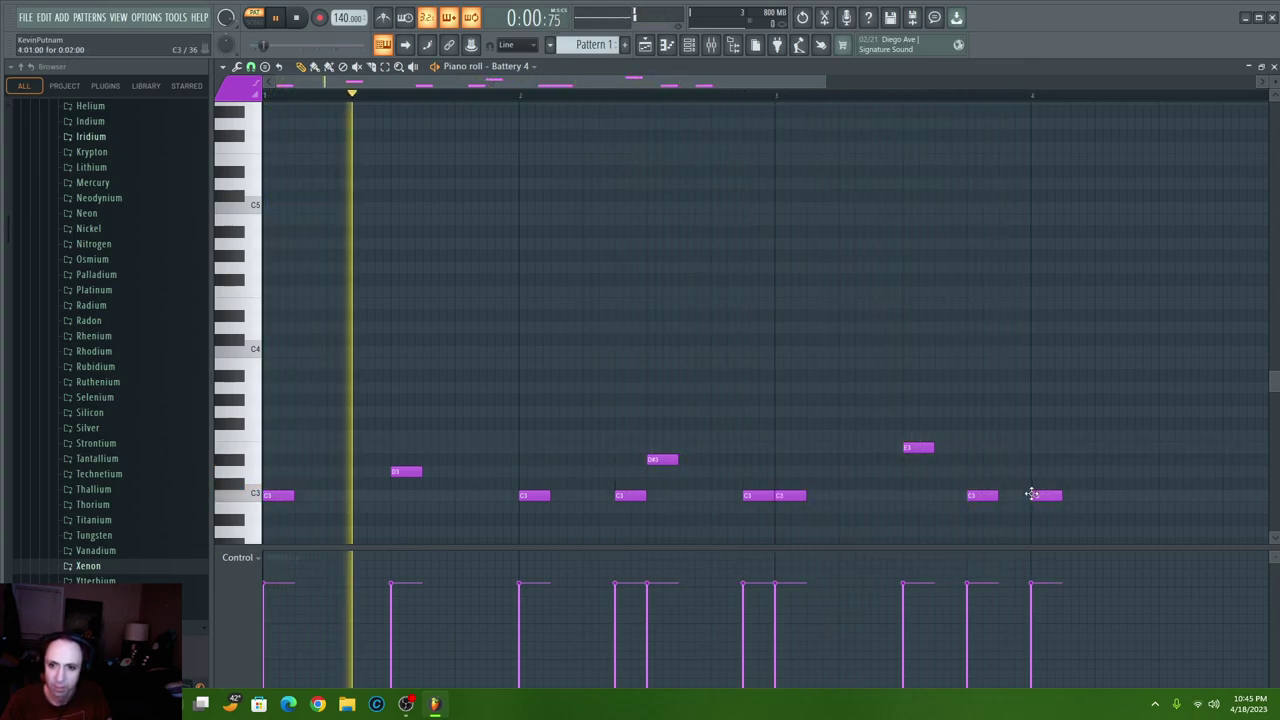
click(1107, 496)
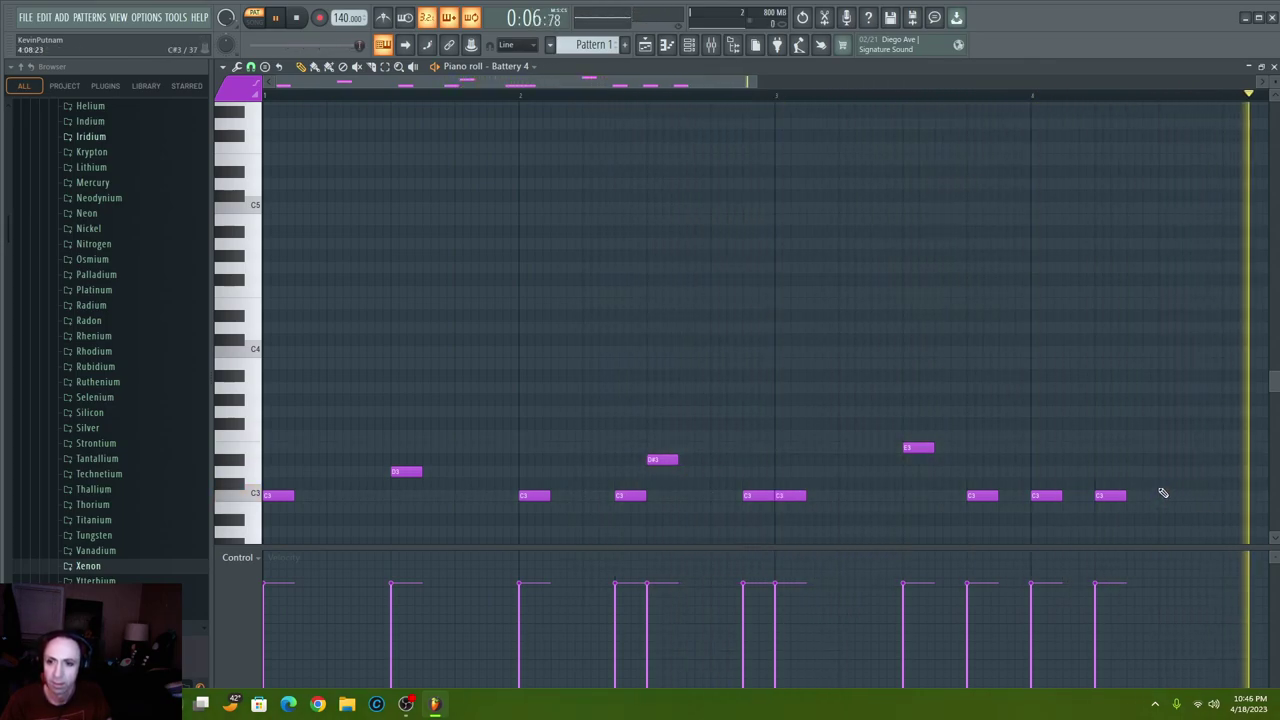
click(1163, 460)
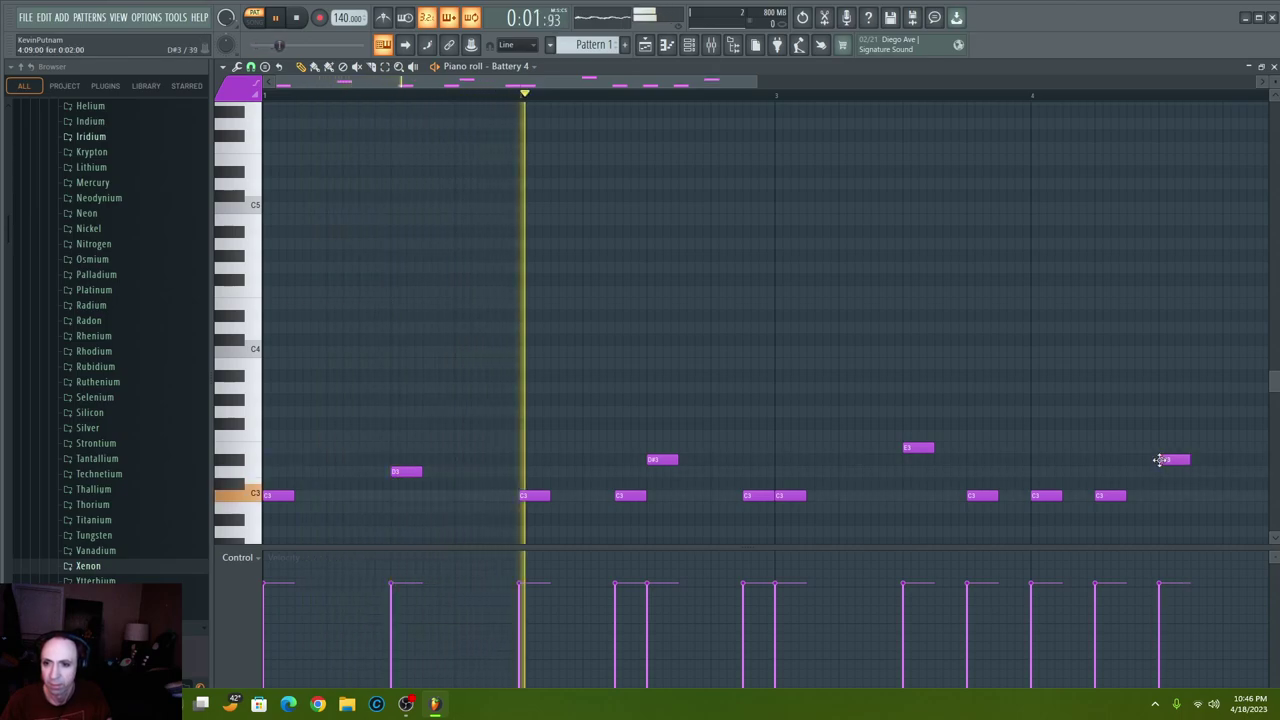
drag(703, 79, 764, 88)
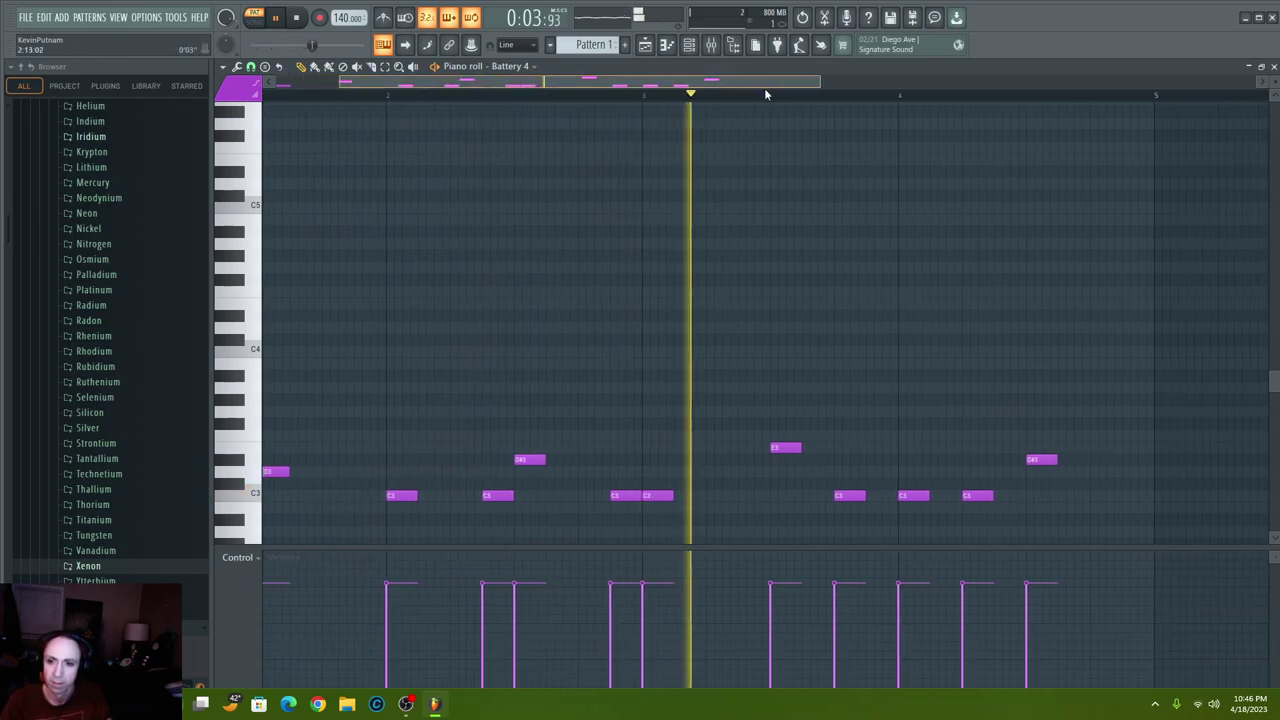
click(1042, 495)
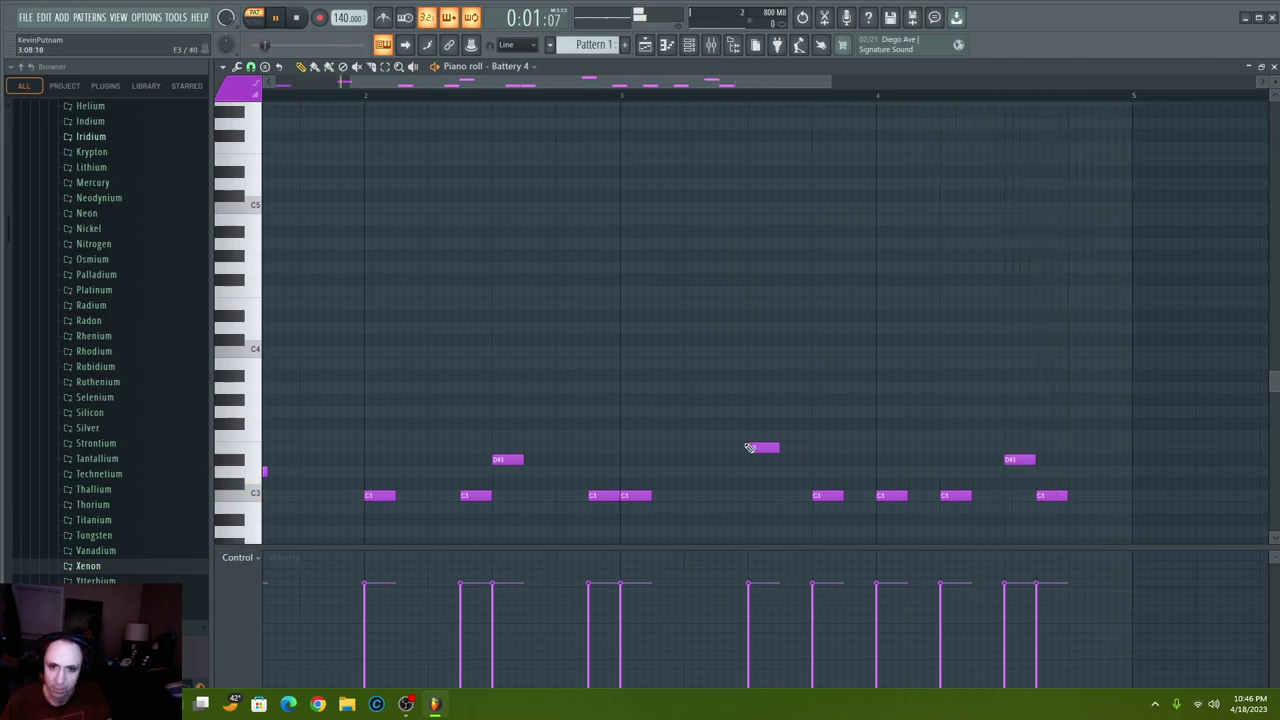
drag(740, 447, 750, 462)
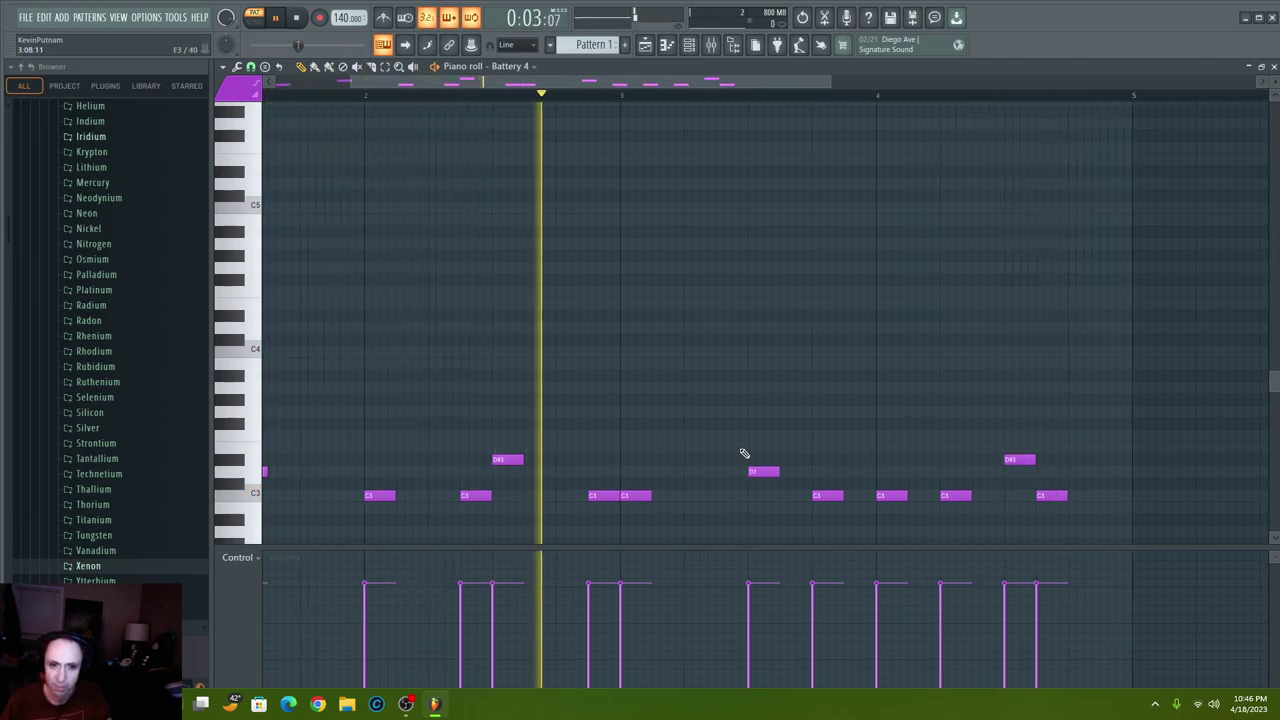
- Audition F#3, add F#3 notes on beat 2 of bar 1 and beat 4 of bar 2, and add G#3 on step 11 of bar 2
drag(566, 87, 496, 92)
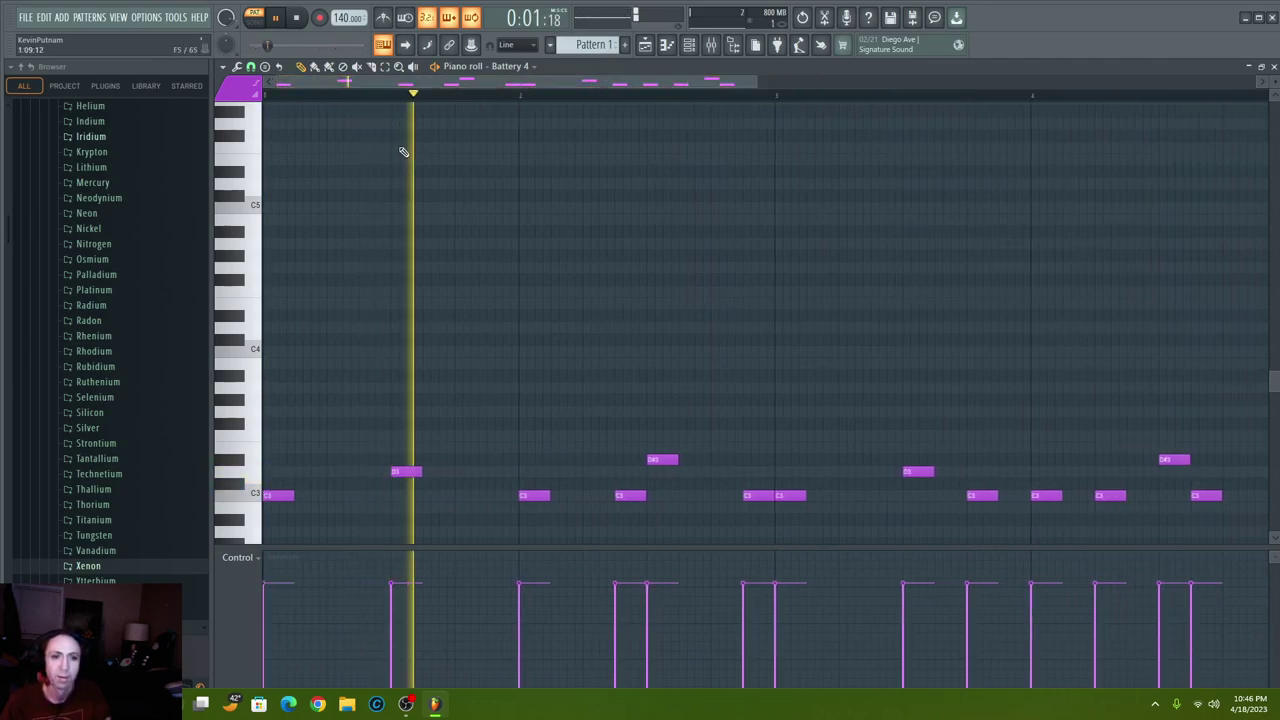
click(236, 422)
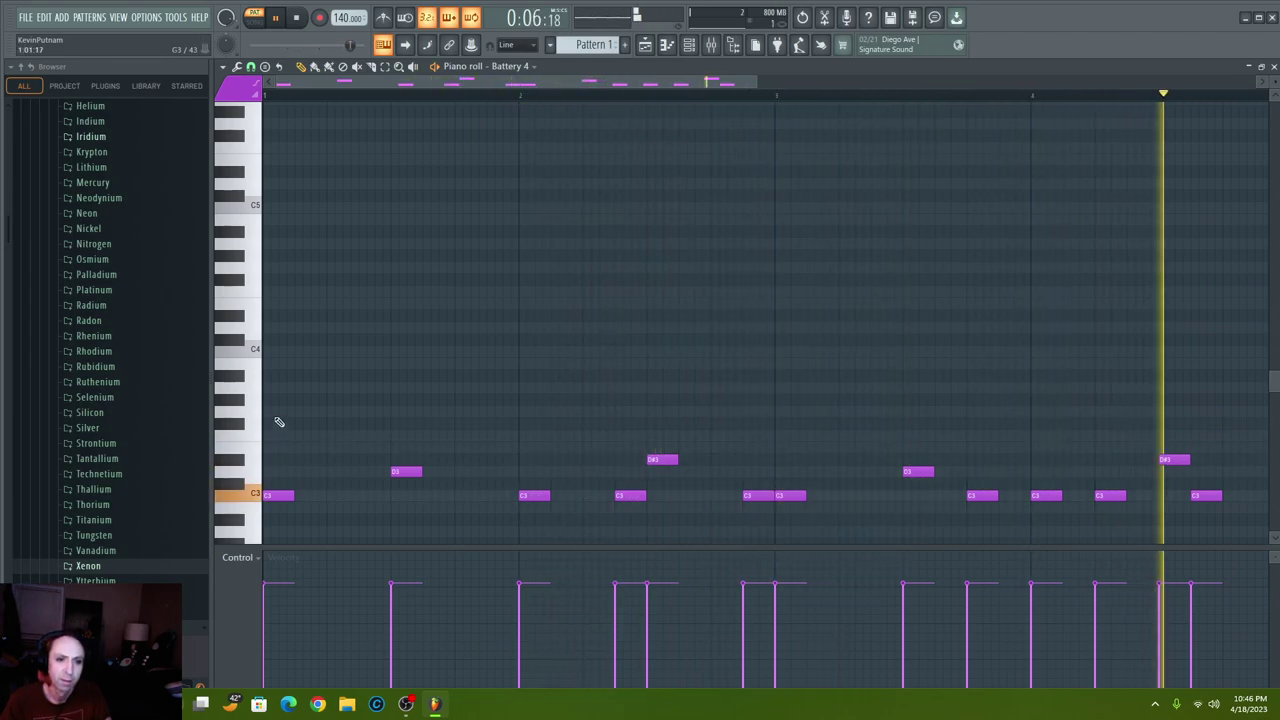
click(330, 424)
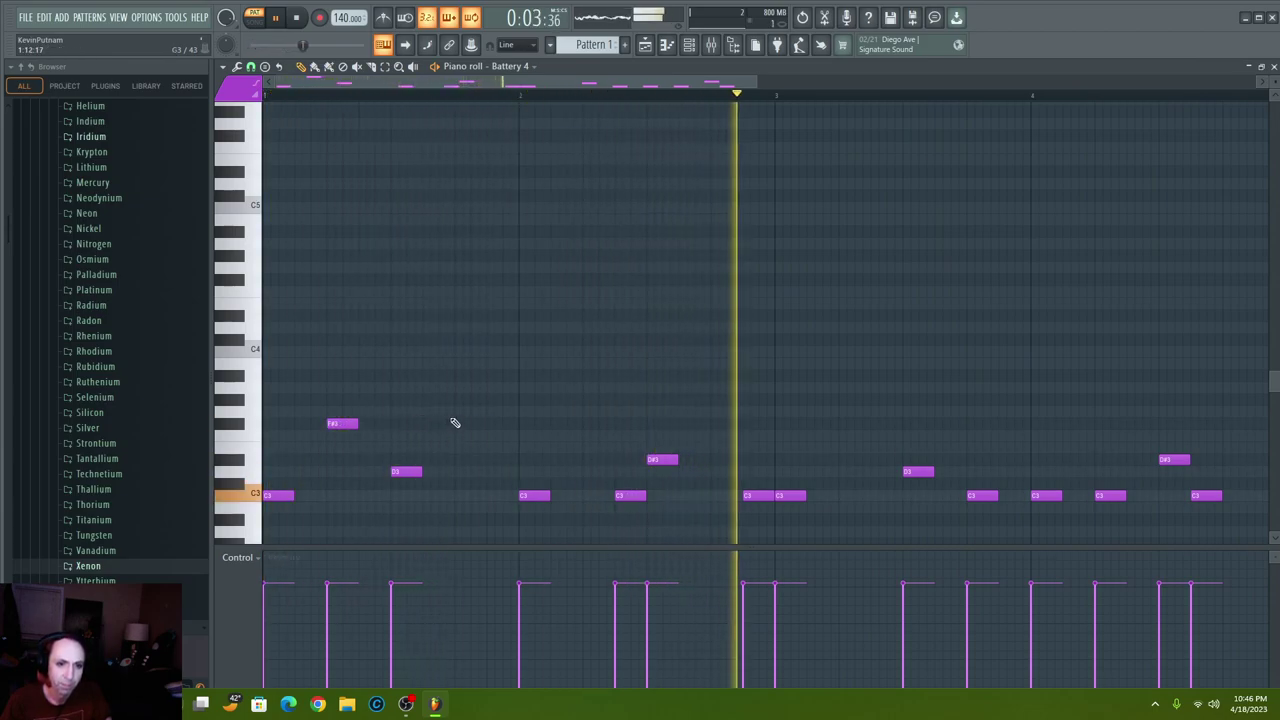
click(720, 424)
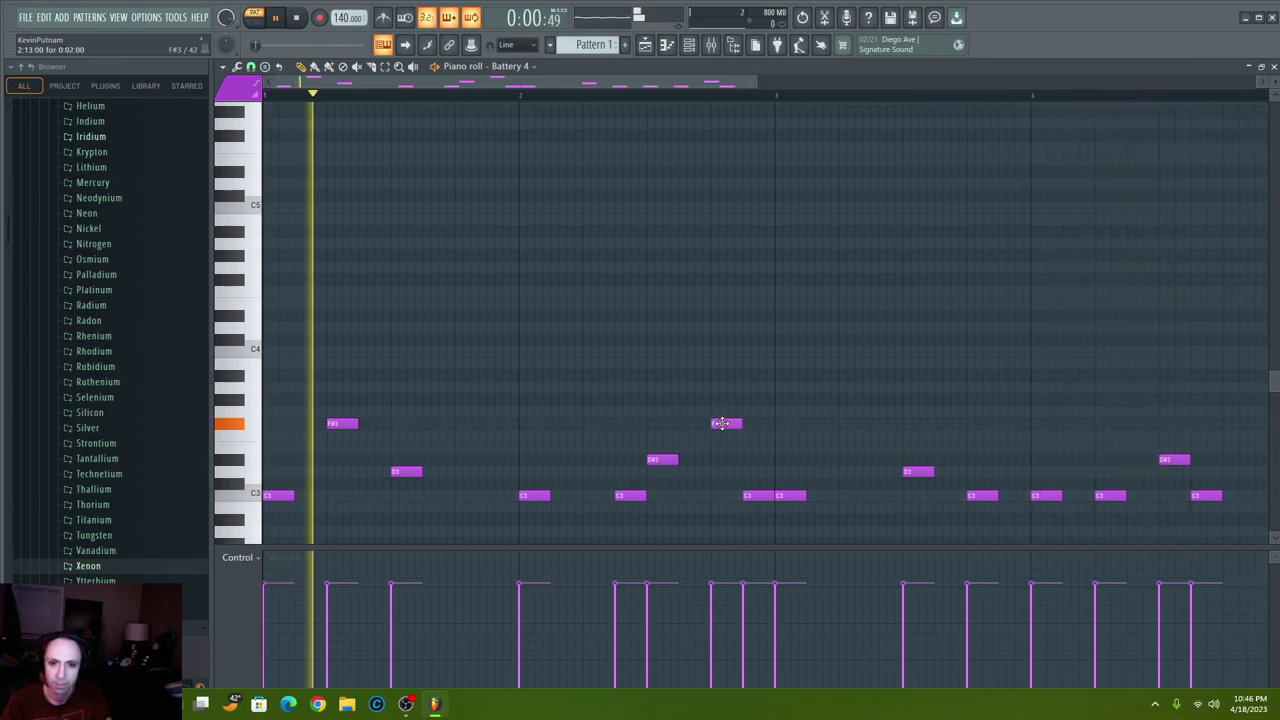
click(680, 400)
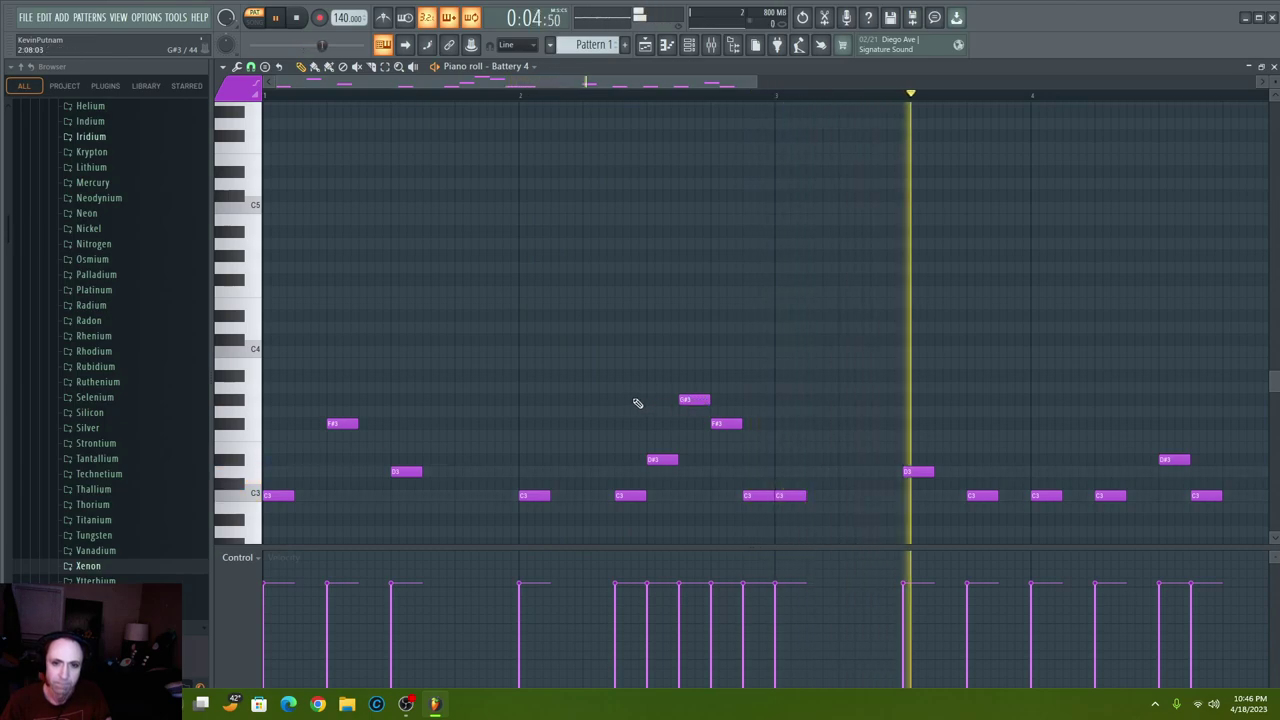
- Add three one-step A#3 notes on steps 3, 4 and 6 of bar 2
click(551, 376)
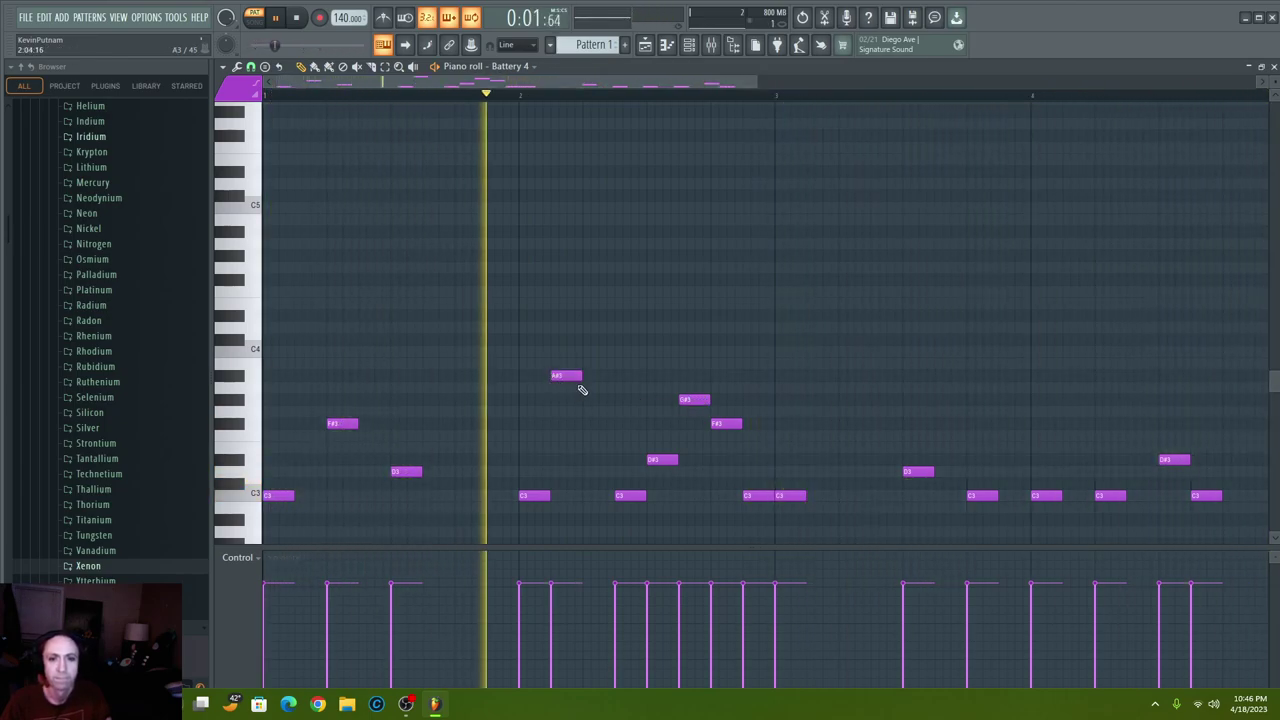
drag(584, 376, 568, 375)
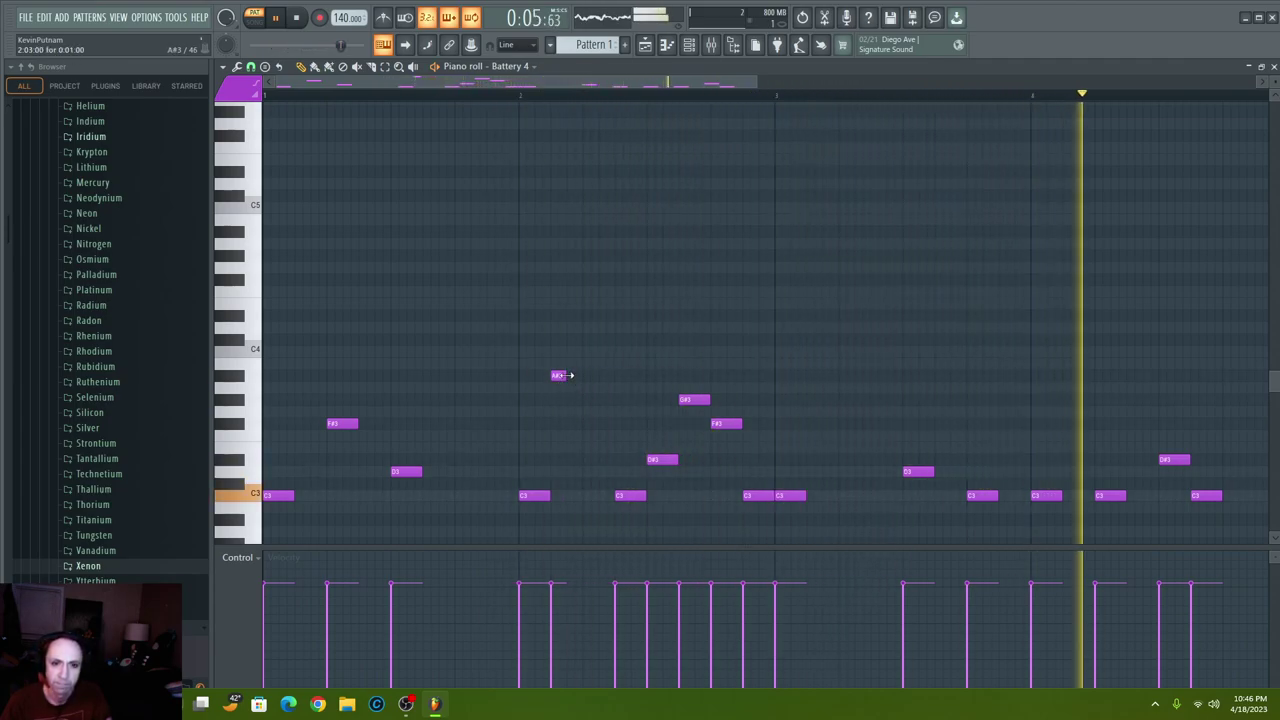
click(574, 376)
drag(576, 376, 568, 377)
drag(570, 380, 565, 376)
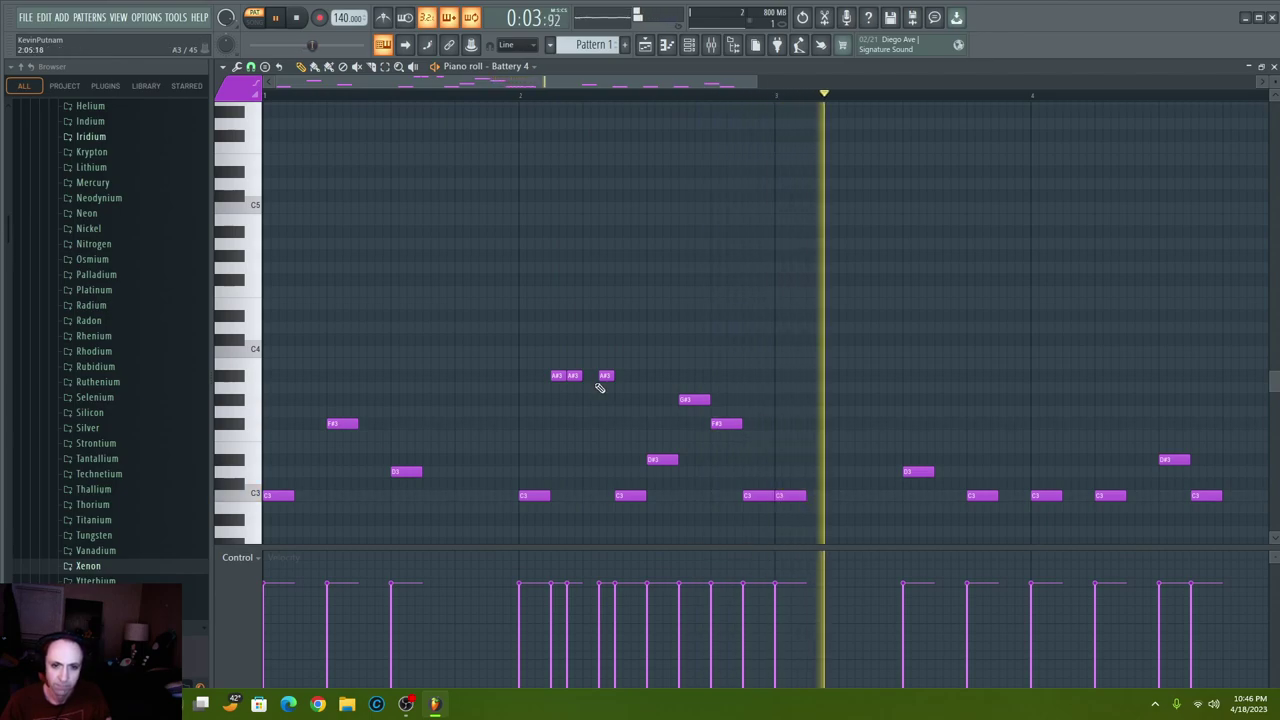
- Try a descending C#4, C4, B3 run from beat 4 of bar 1, and reduce it to a single B3 note on beat 4
click(460, 328)
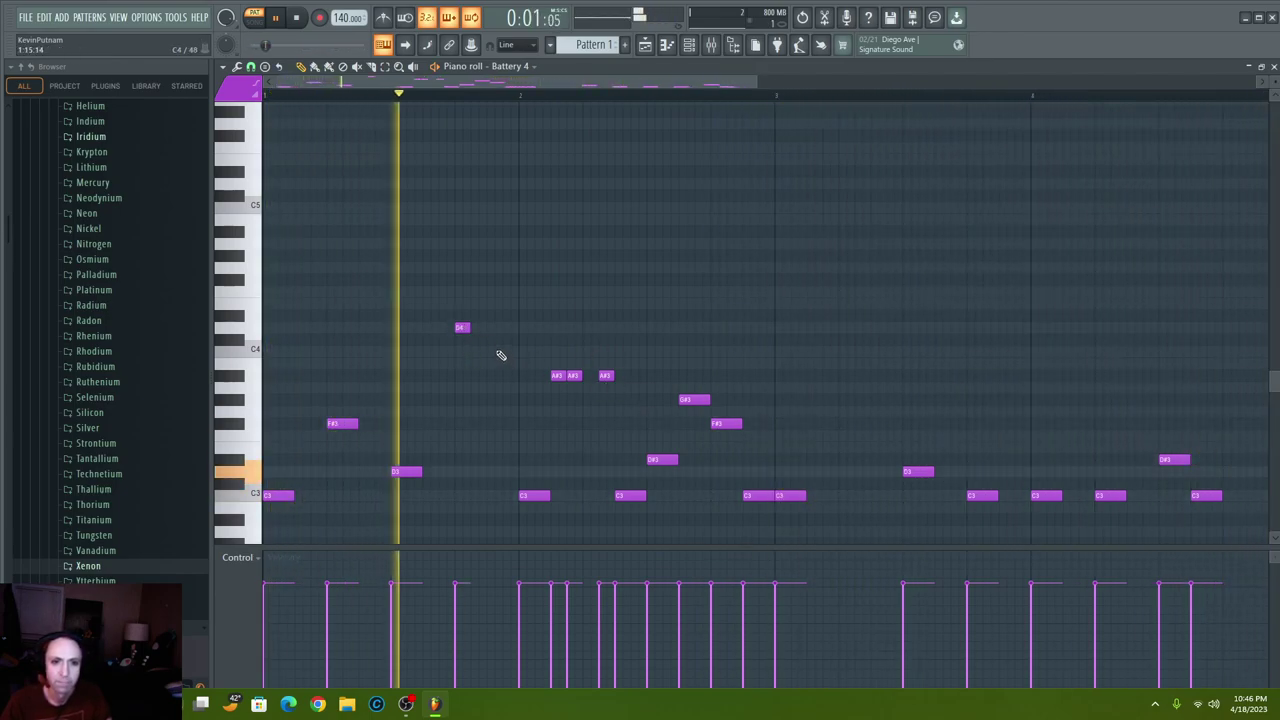
drag(460, 328, 458, 342)
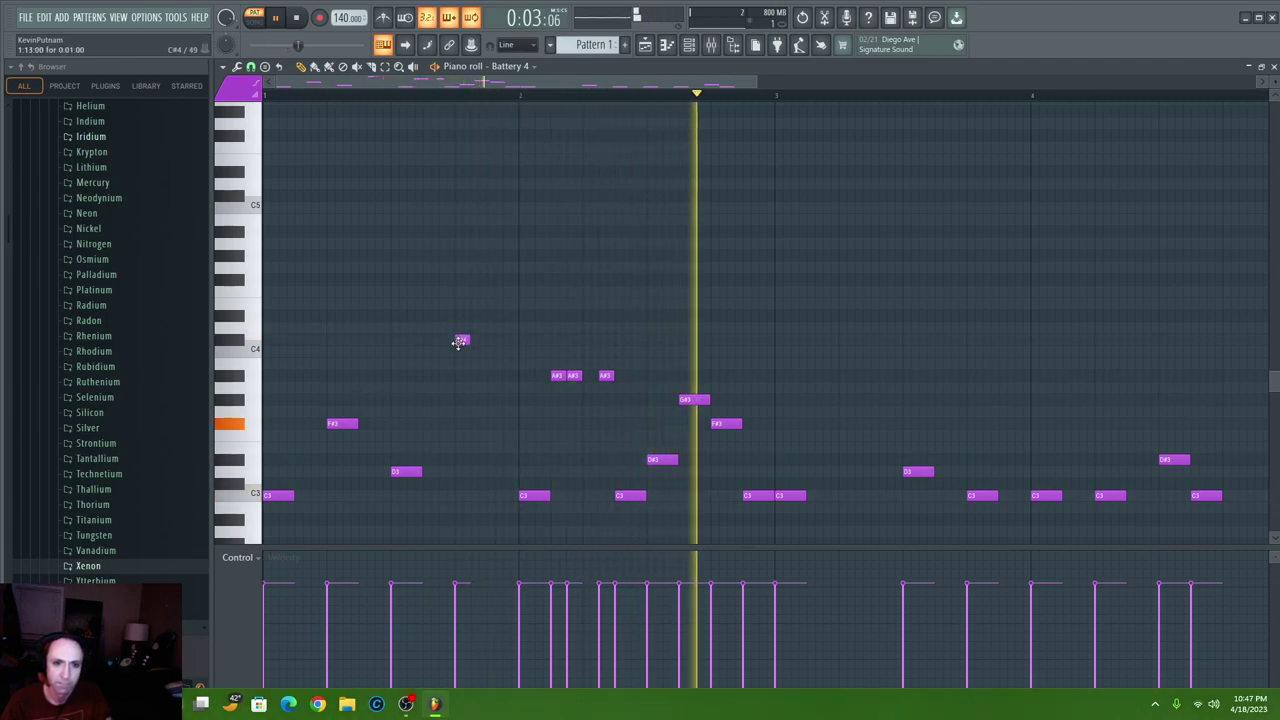
click(476, 351)
click(491, 364)
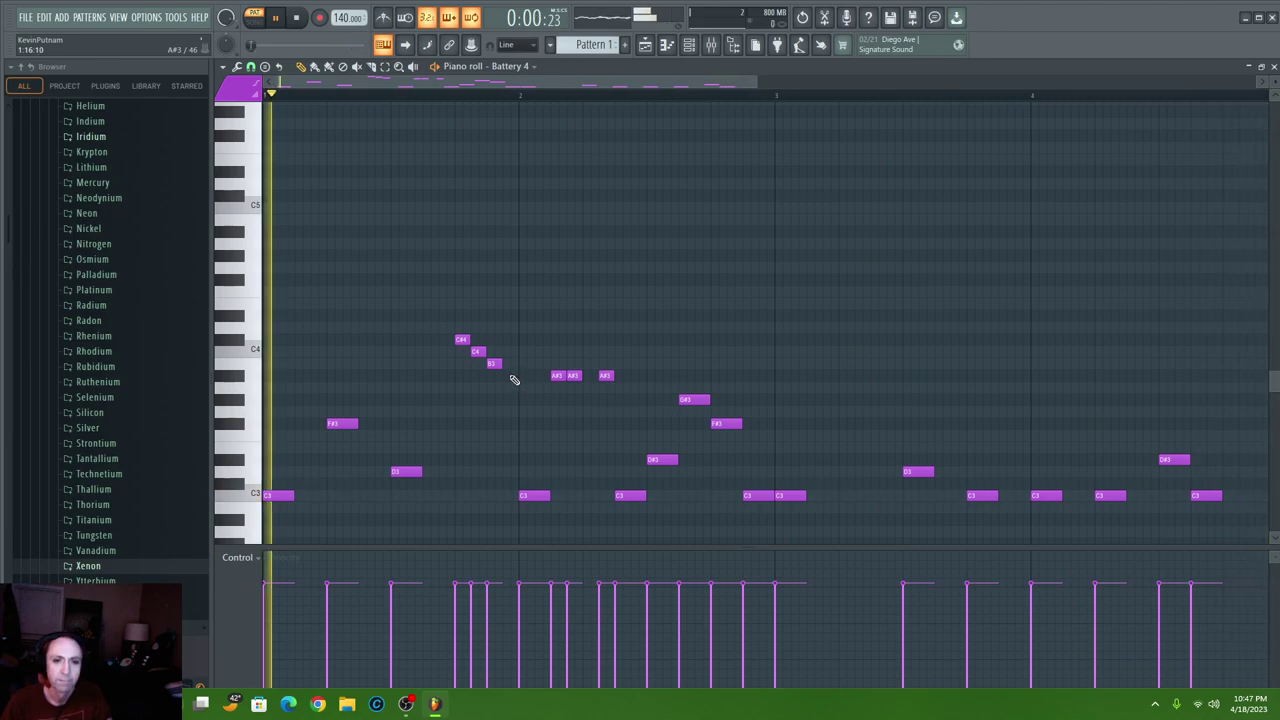
right_click(492, 363)
right_click(477, 351)
drag(460, 339, 457, 362)
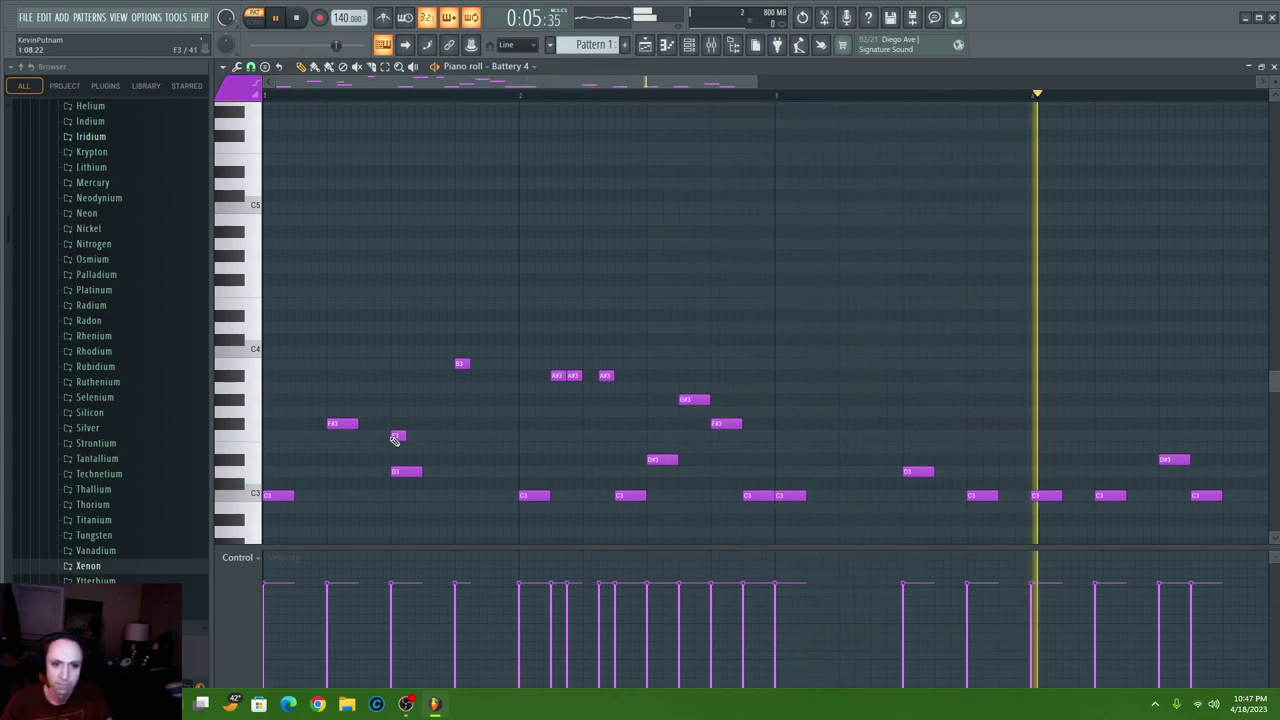
- Try short F3 notes on beat 3 of bars 1 and 2, and place them at the starts of bars 1 and 3 instead
click(652, 437)
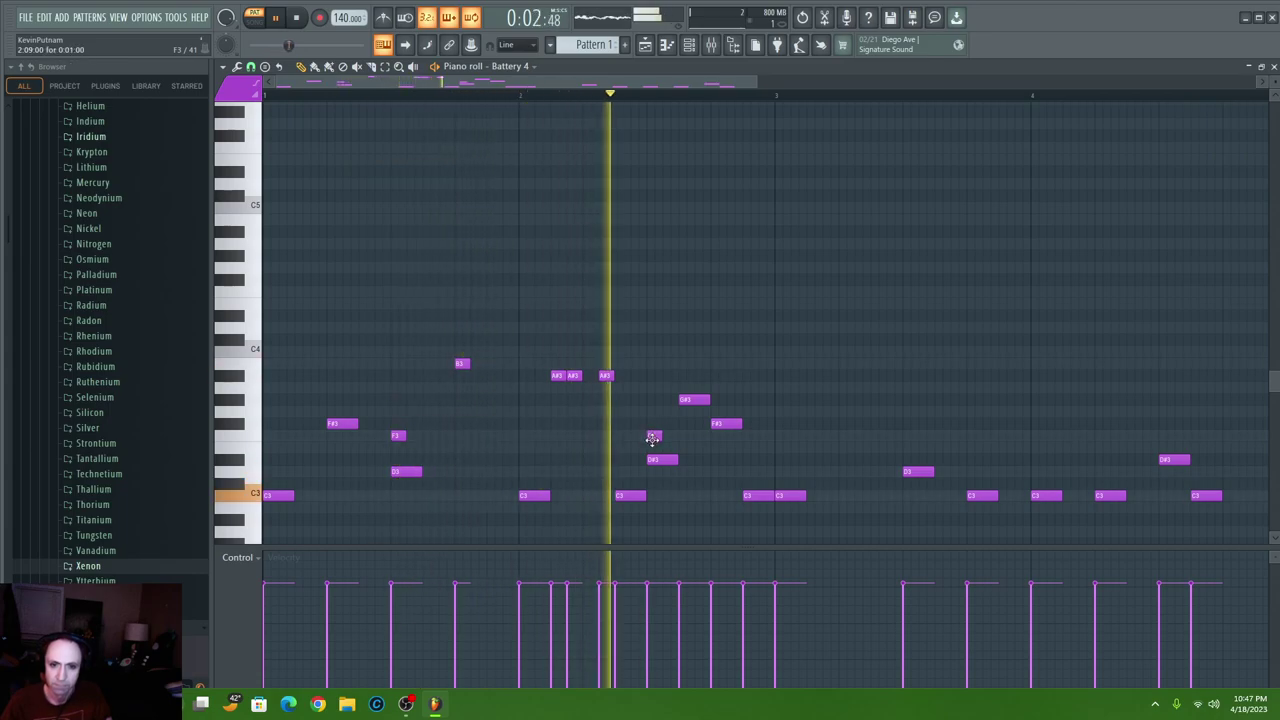
right_click(652, 437)
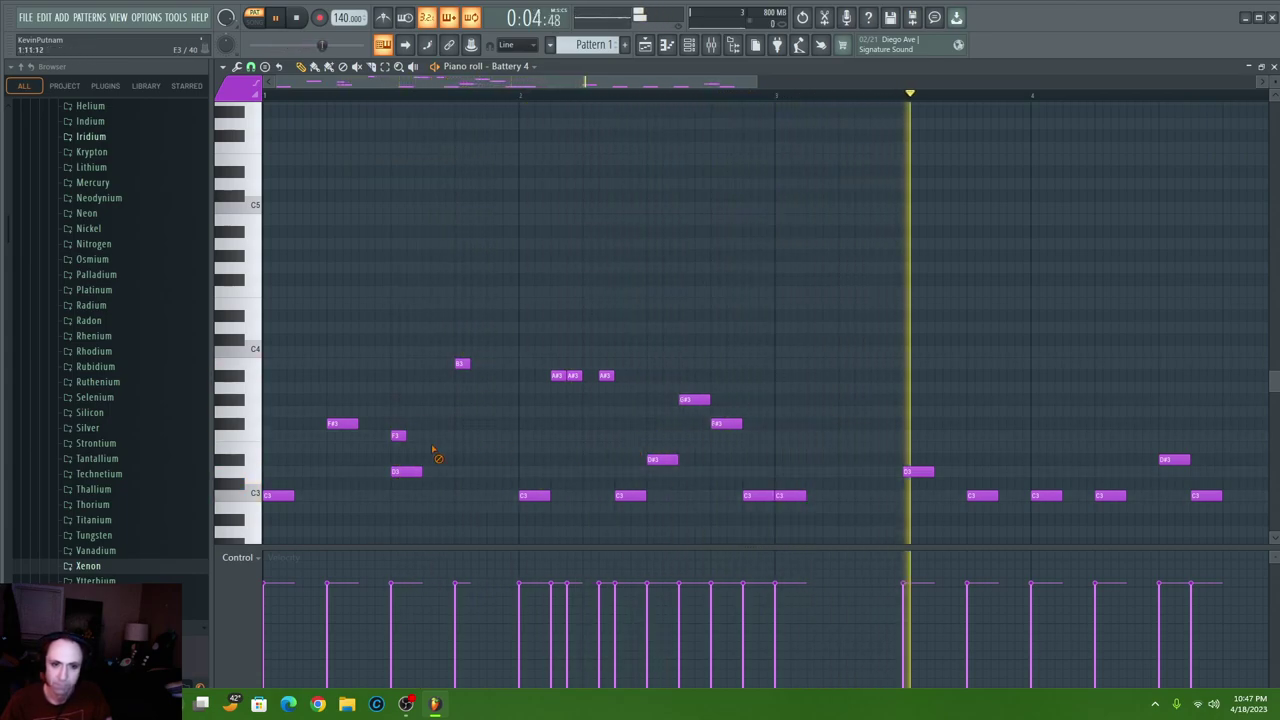
drag(398, 436, 265, 437)
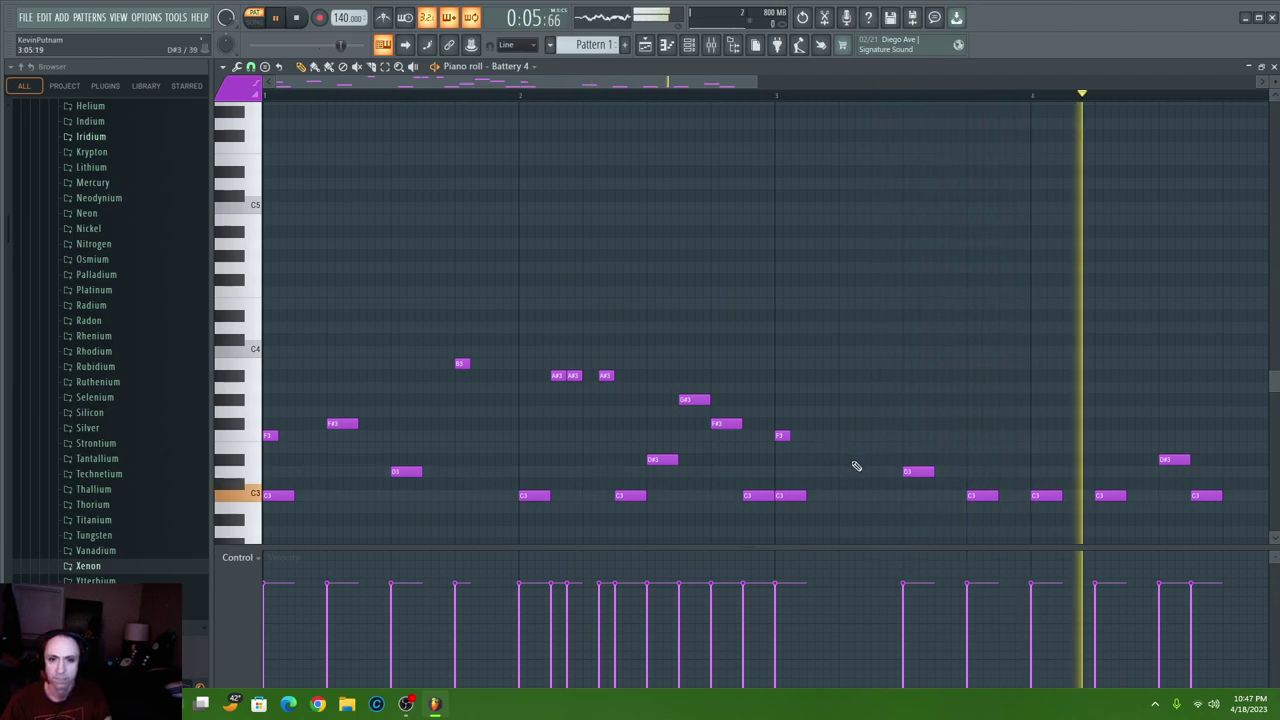
- Add short A3 and A#3 notes on steps 5 and 15 of bar 3, and A#3, B3 and A3 on steps 3, 4 and 7 of bar 4
click(846, 388)
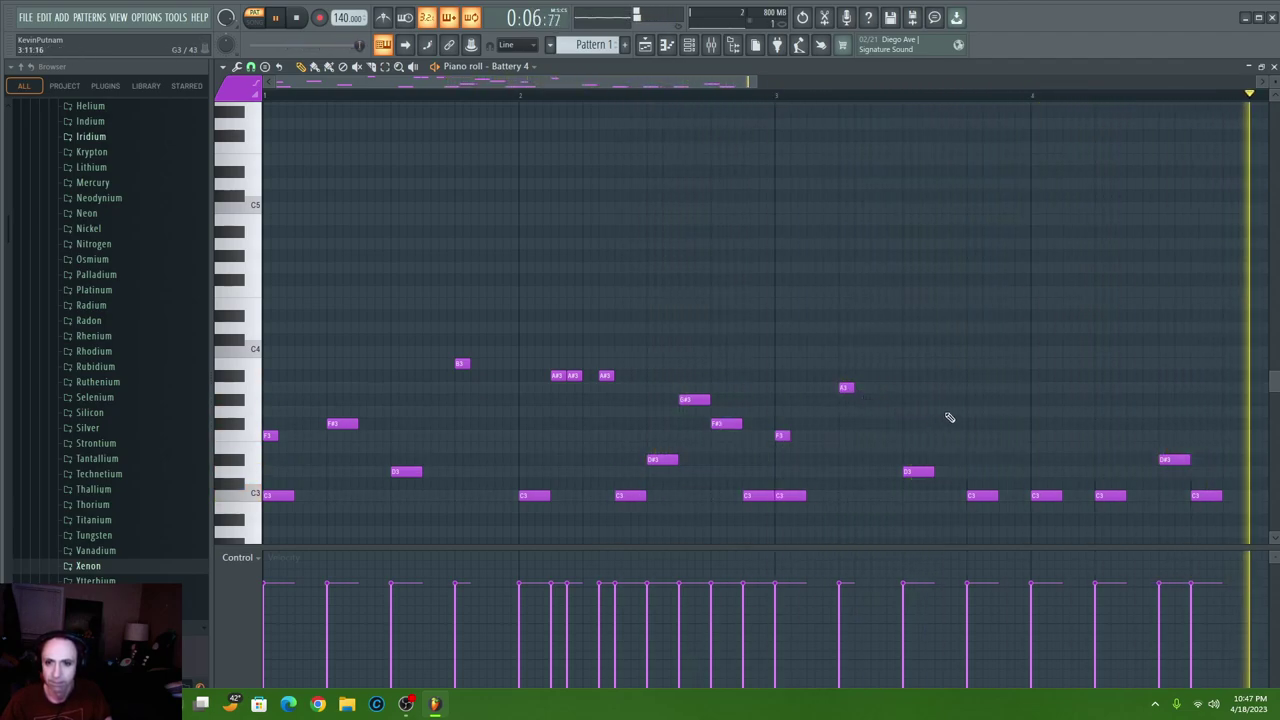
click(1003, 376)
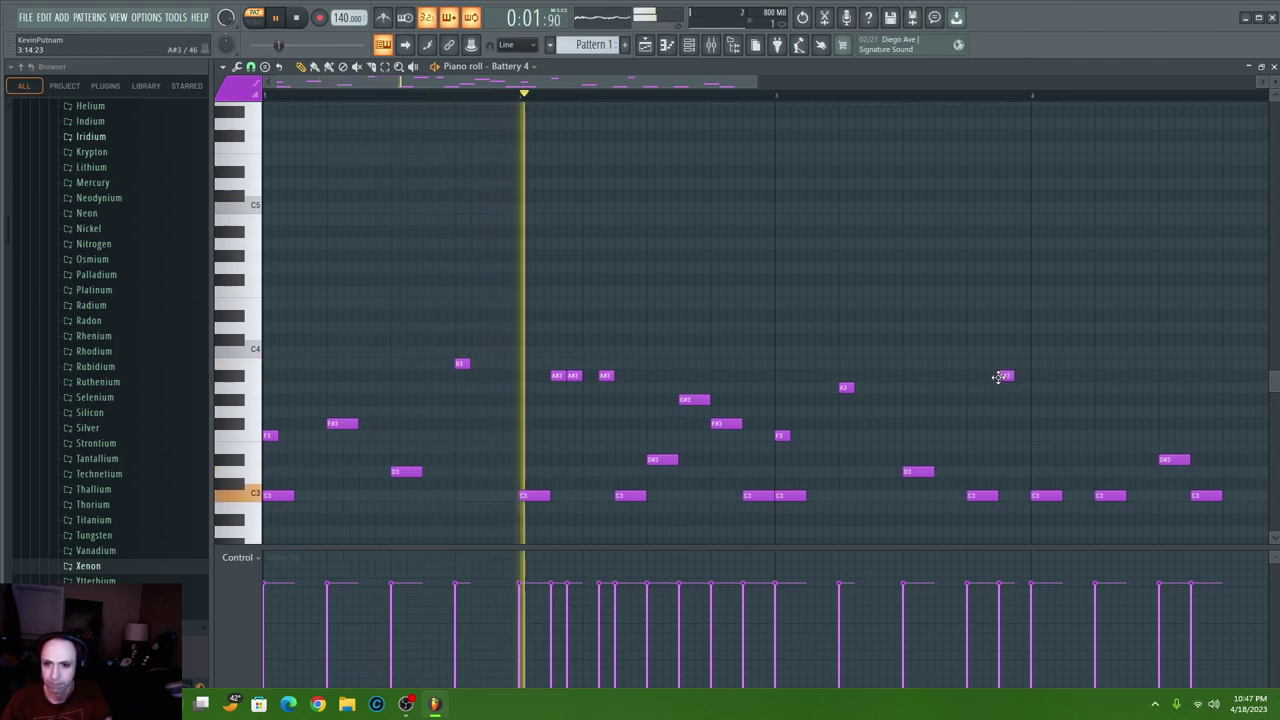
click(1061, 376)
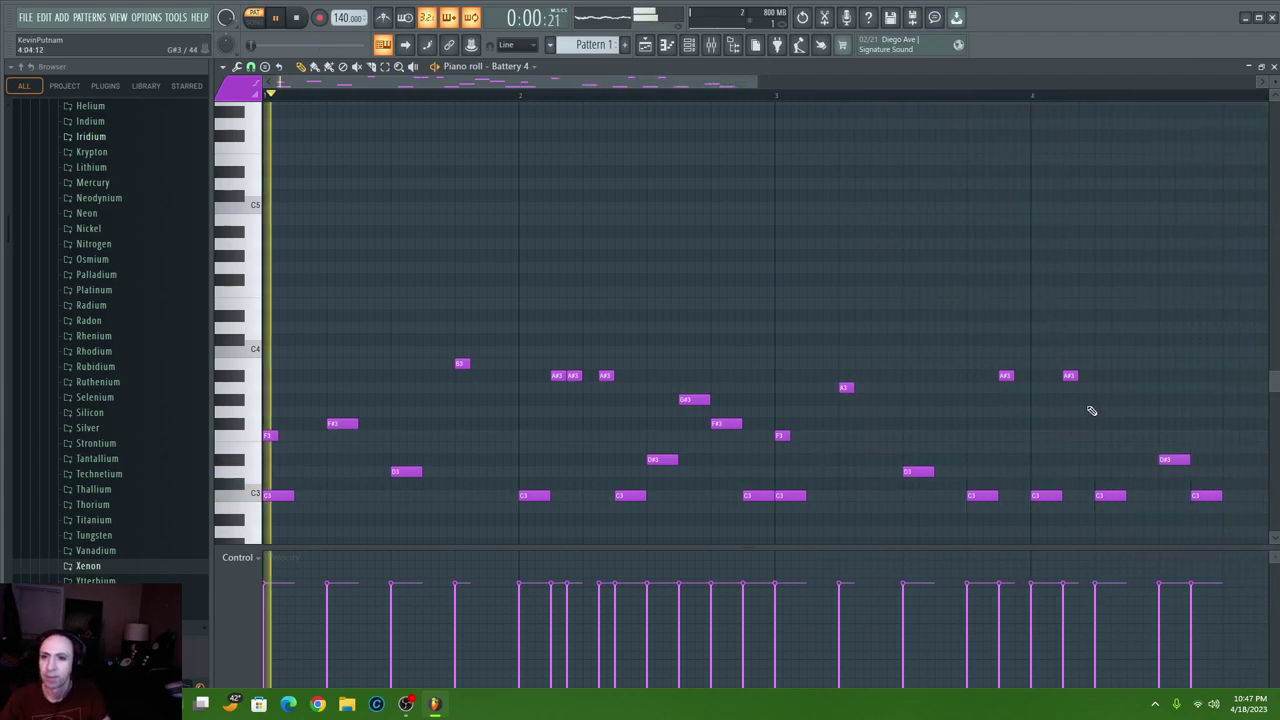
click(1086, 364)
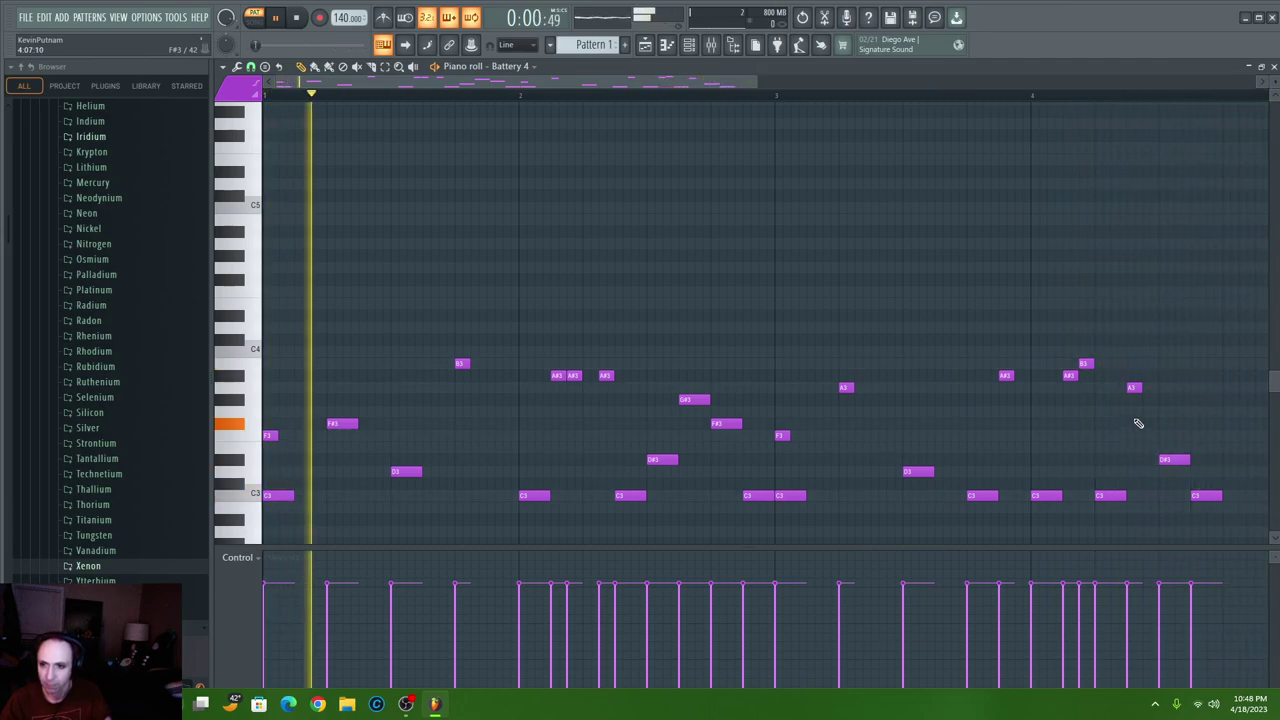
- Add one-step C#3 notes on steps 13 and 15 at the end of bar 4
scroll(880, 235, right, 3)
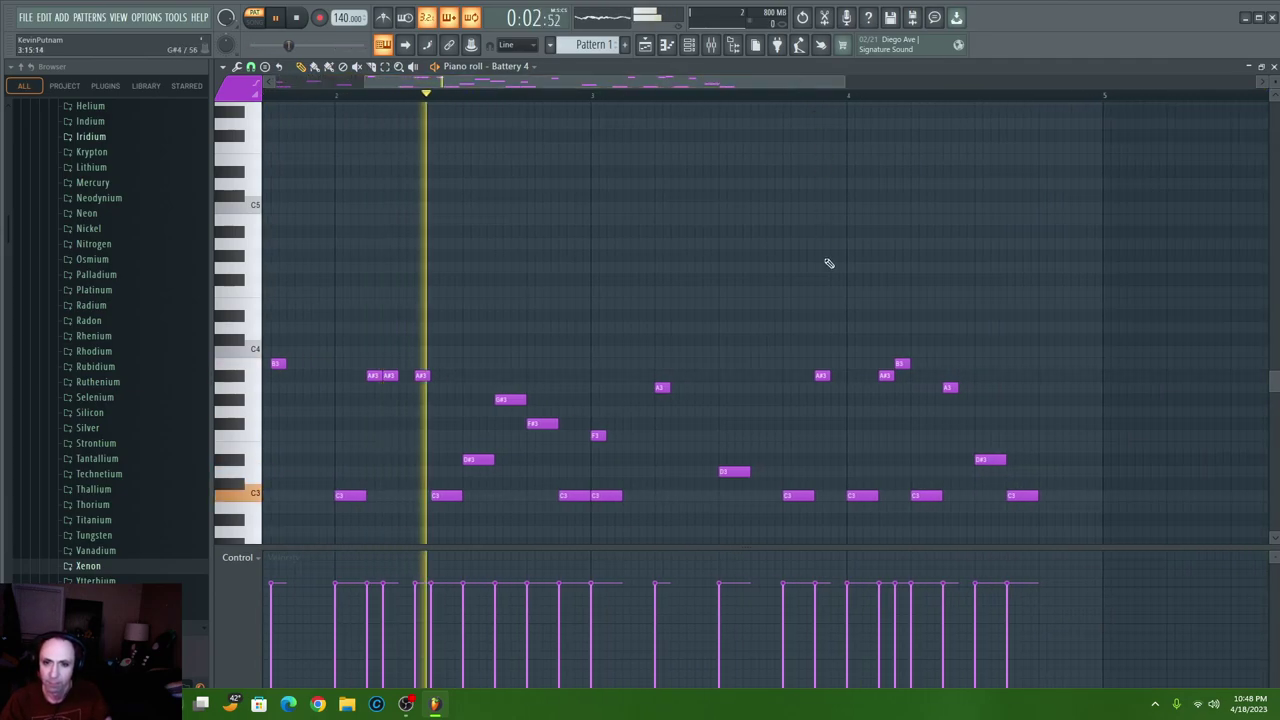
click(1045, 483)
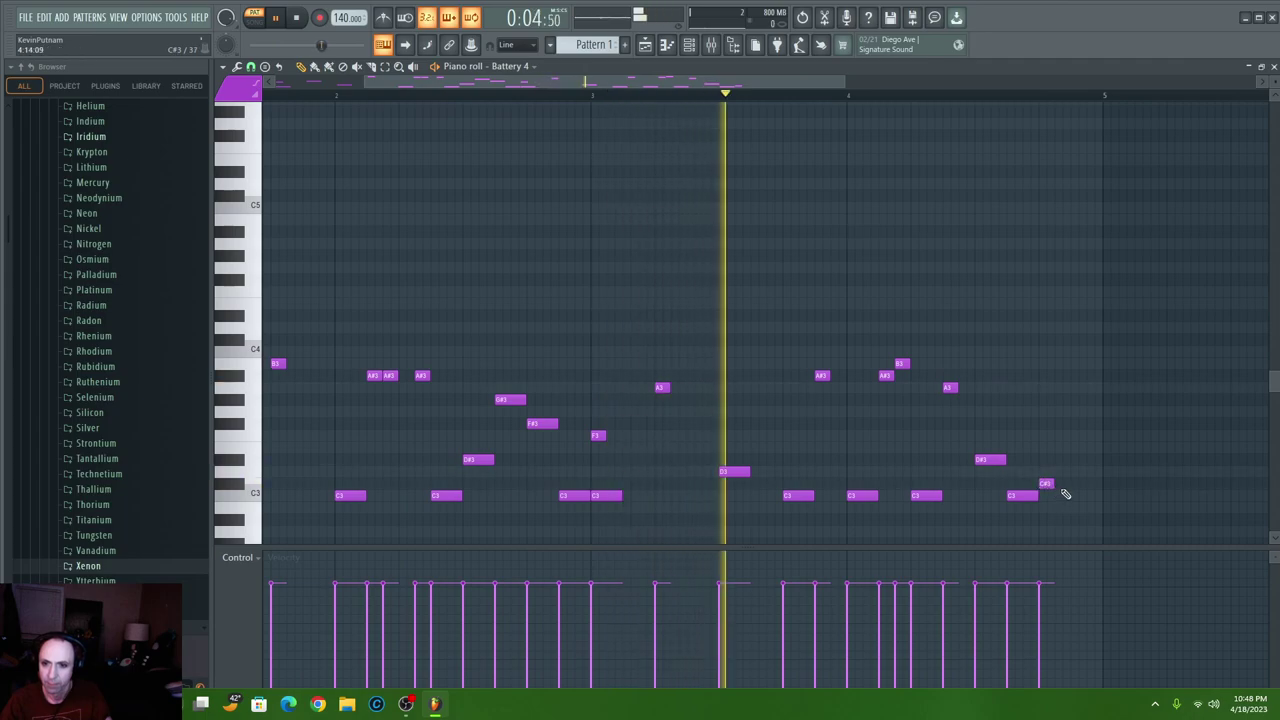
click(1075, 484)
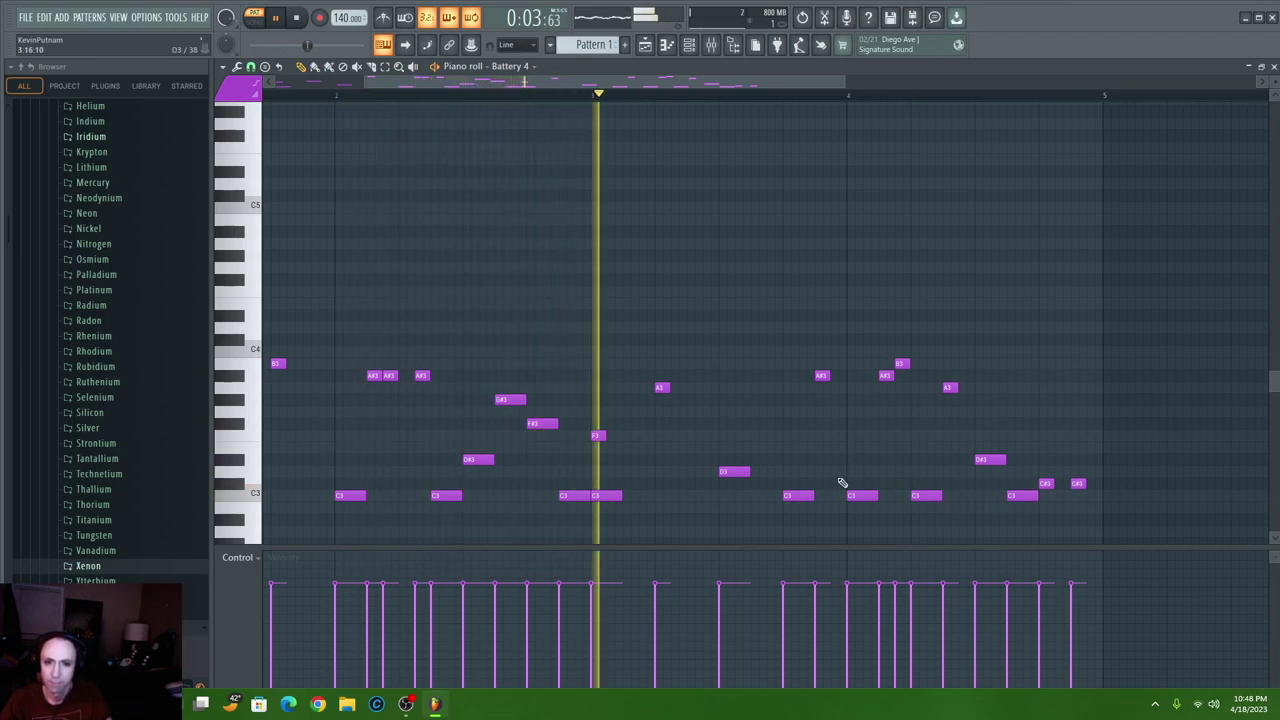
- Add one-step D3 notes on steps 7 and 12 of bar 3, and shorten the D3 note on beat 3 to one step
click(681, 471)
drag(681, 471, 693, 471)
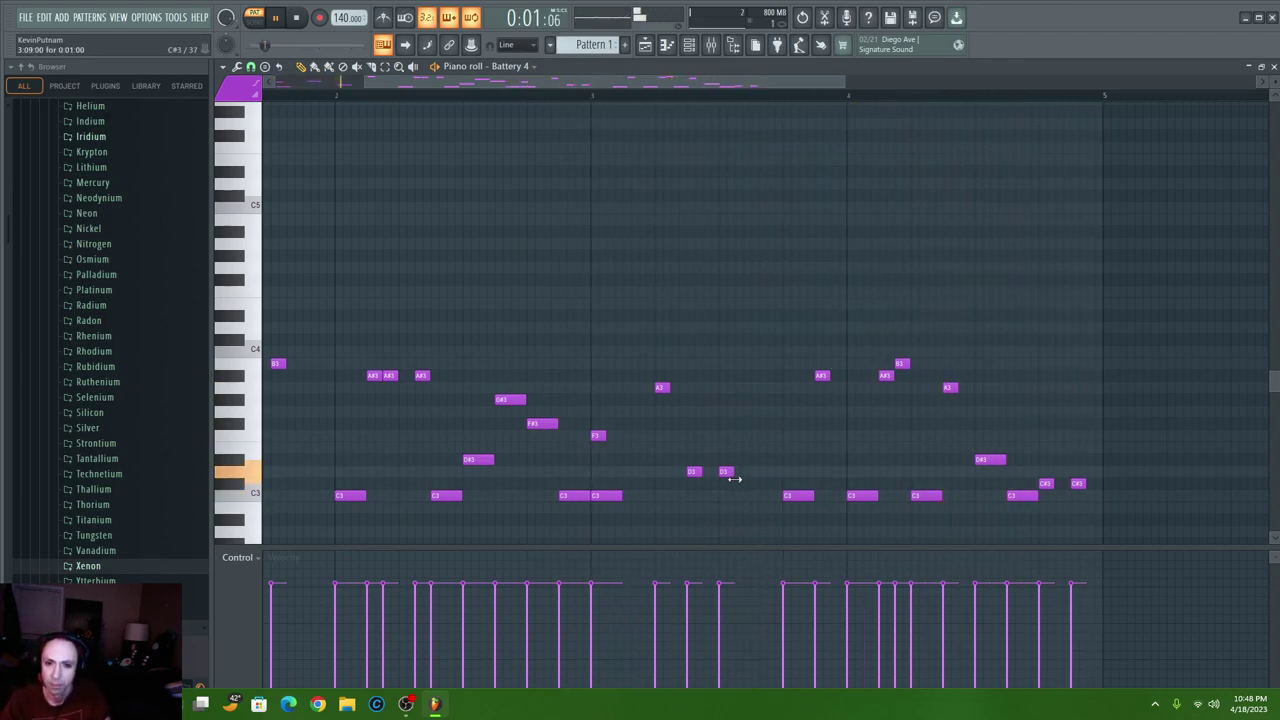
click(753, 474)
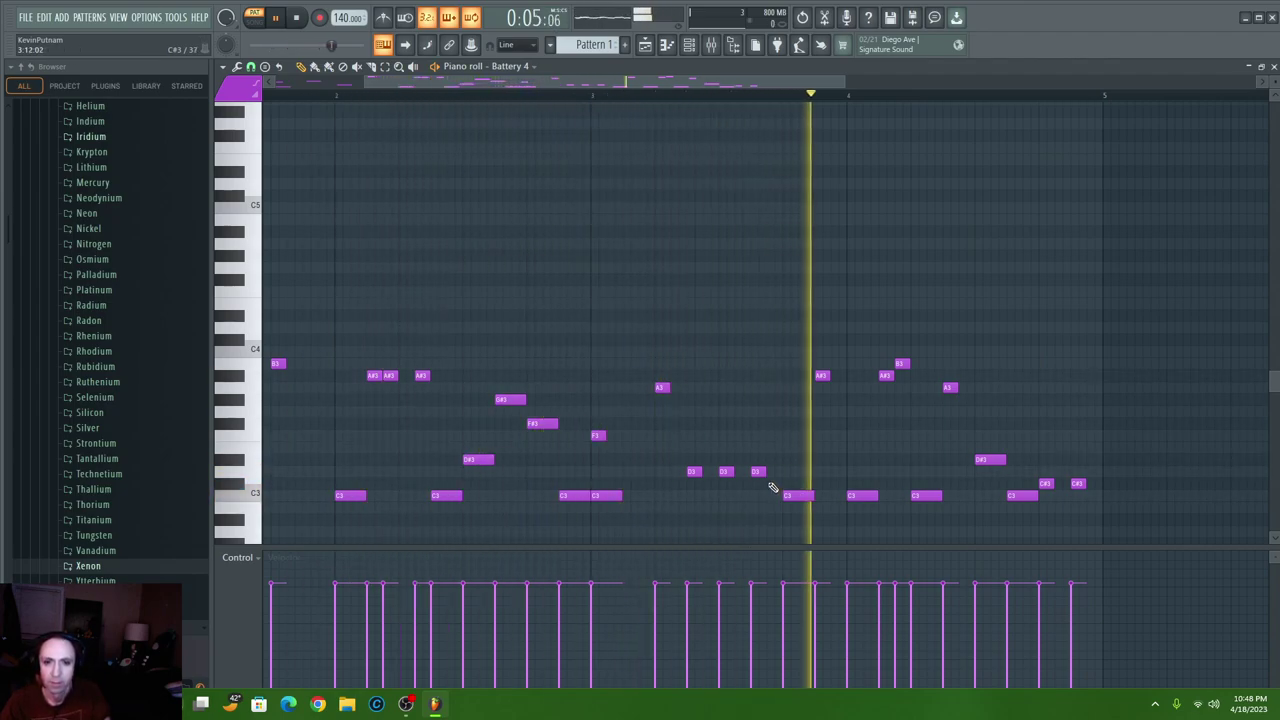
drag(757, 471, 773, 471)
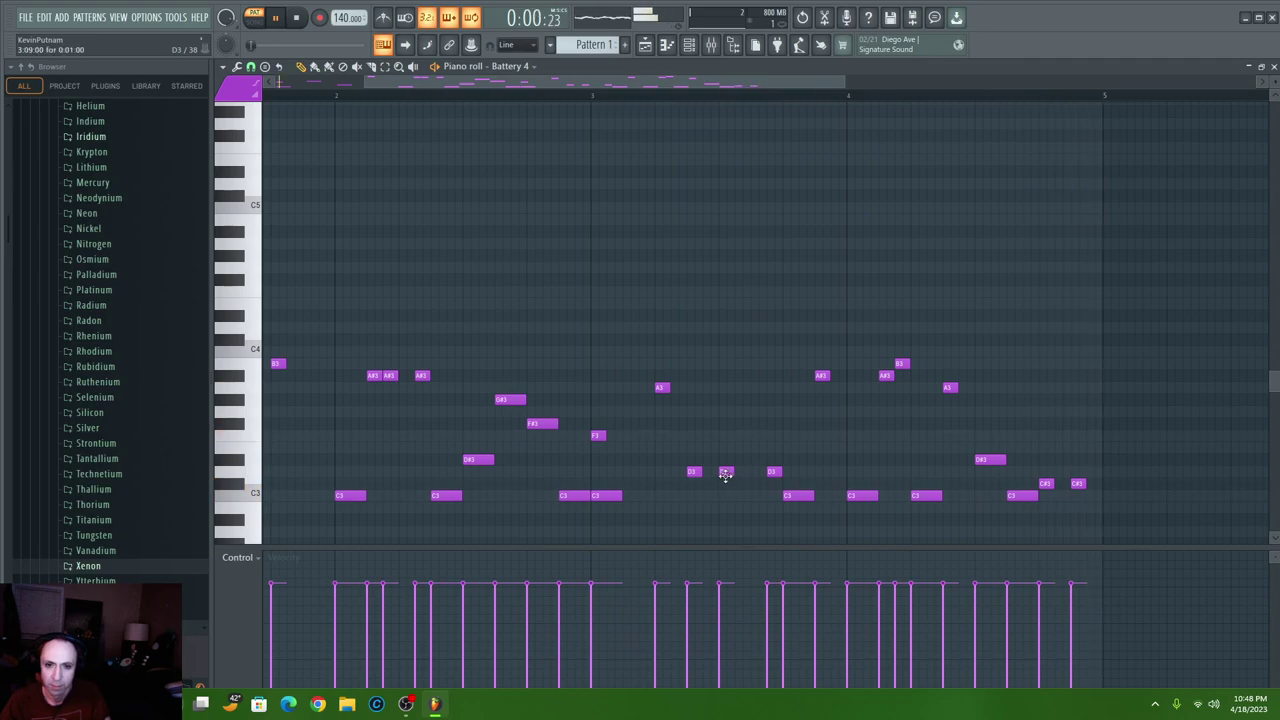
drag(738, 474, 727, 476)
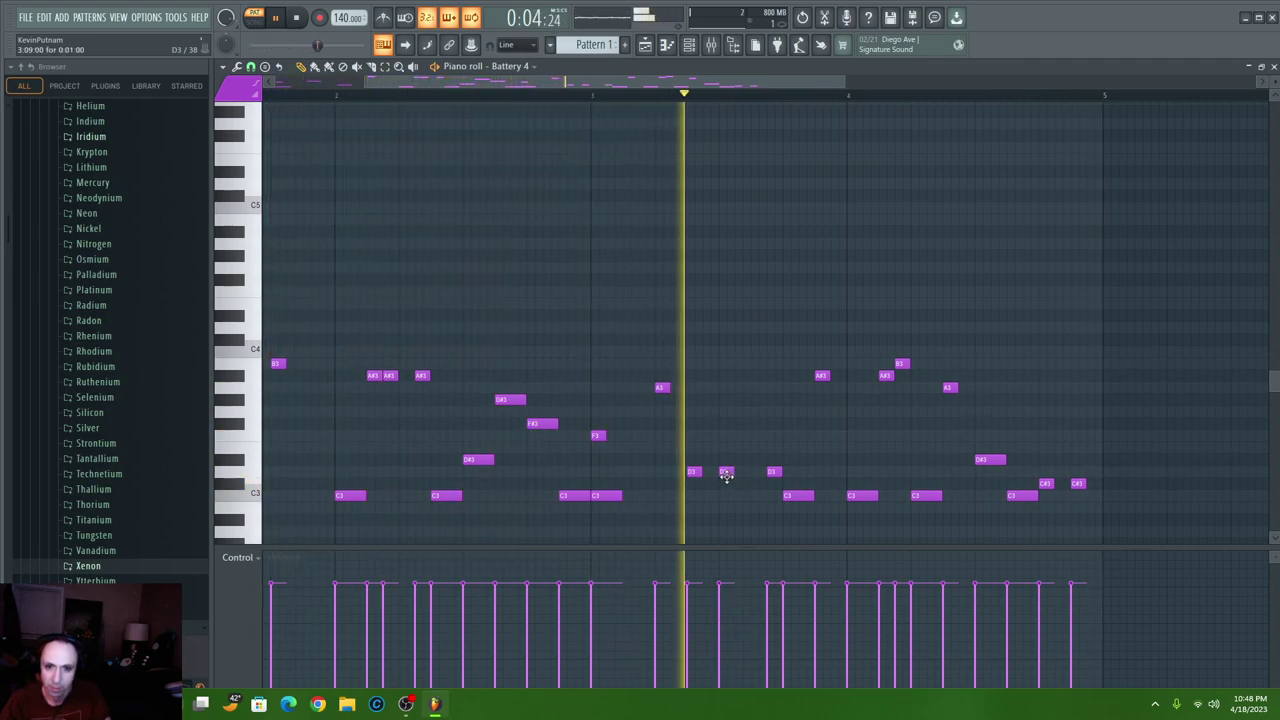
- Replace the D3 notes on steps 7 and 12 of bar 3 with a one-step D3 note on step 3
drag(695, 472, 675, 472)
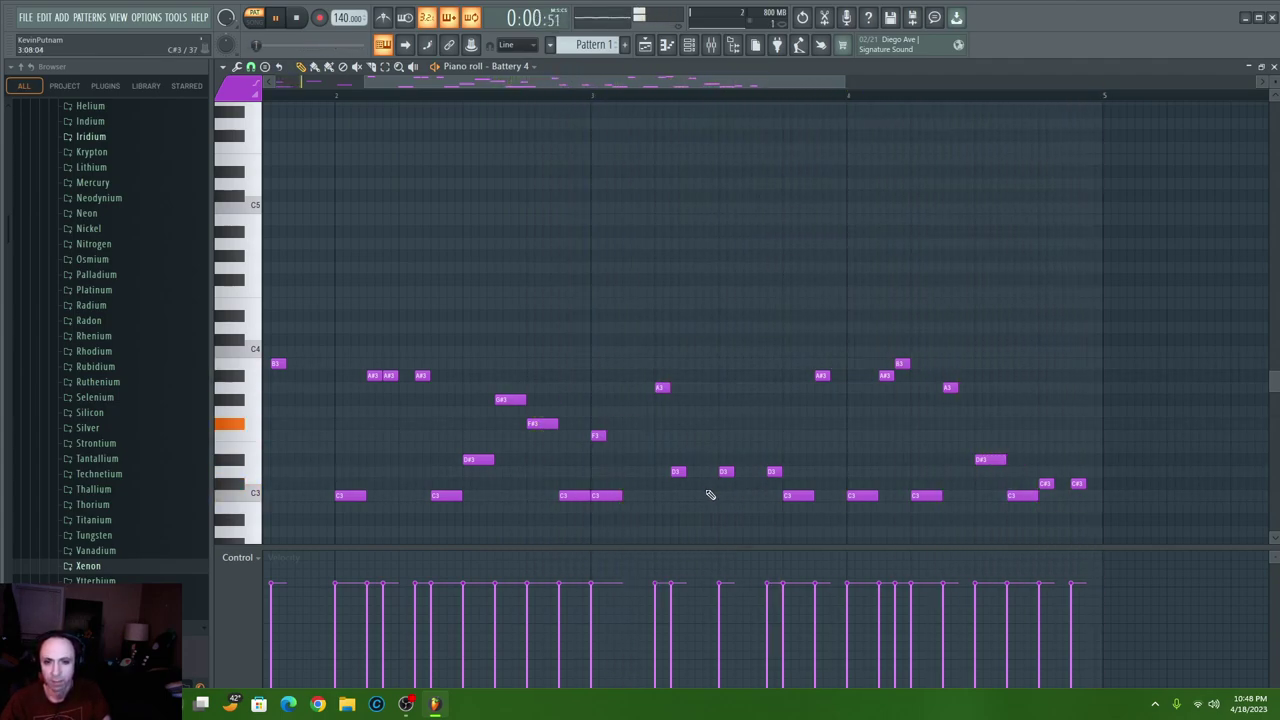
click(629, 472)
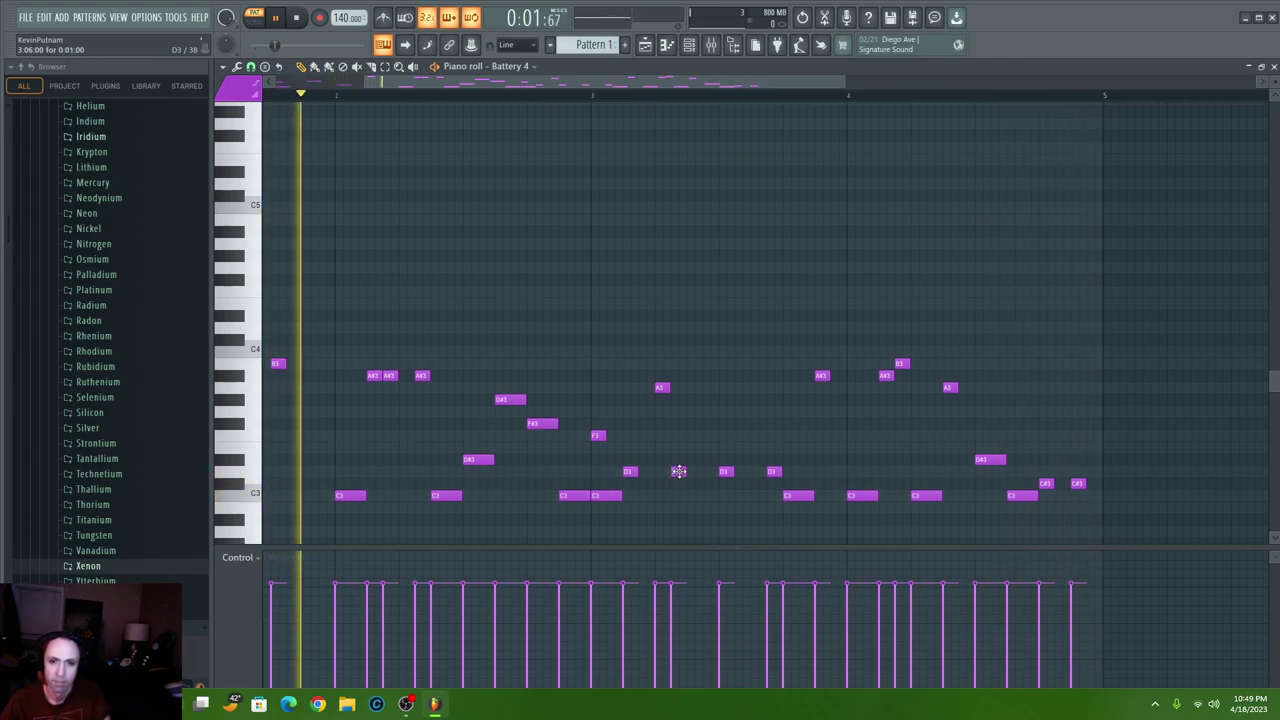
right_click(678, 471)
right_click(774, 471)
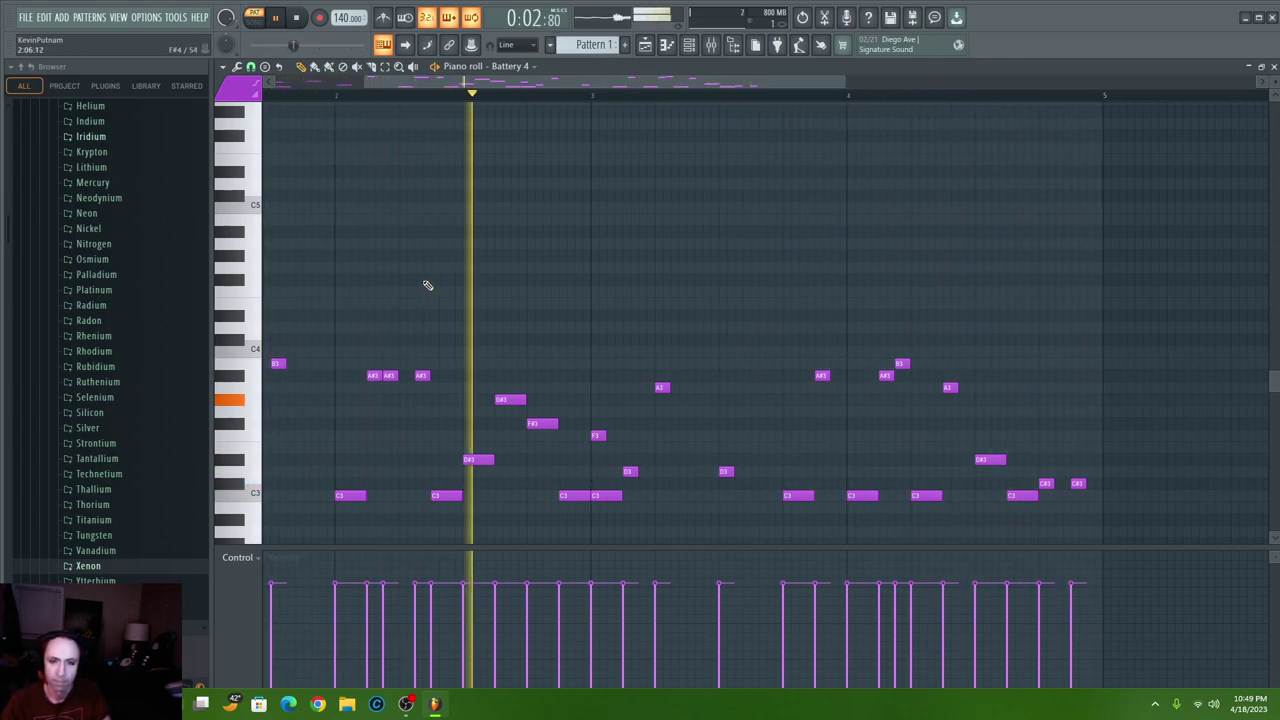
- Open the first Kontakt channel and load the Twenty Five instrument from its library
click(690, 46)
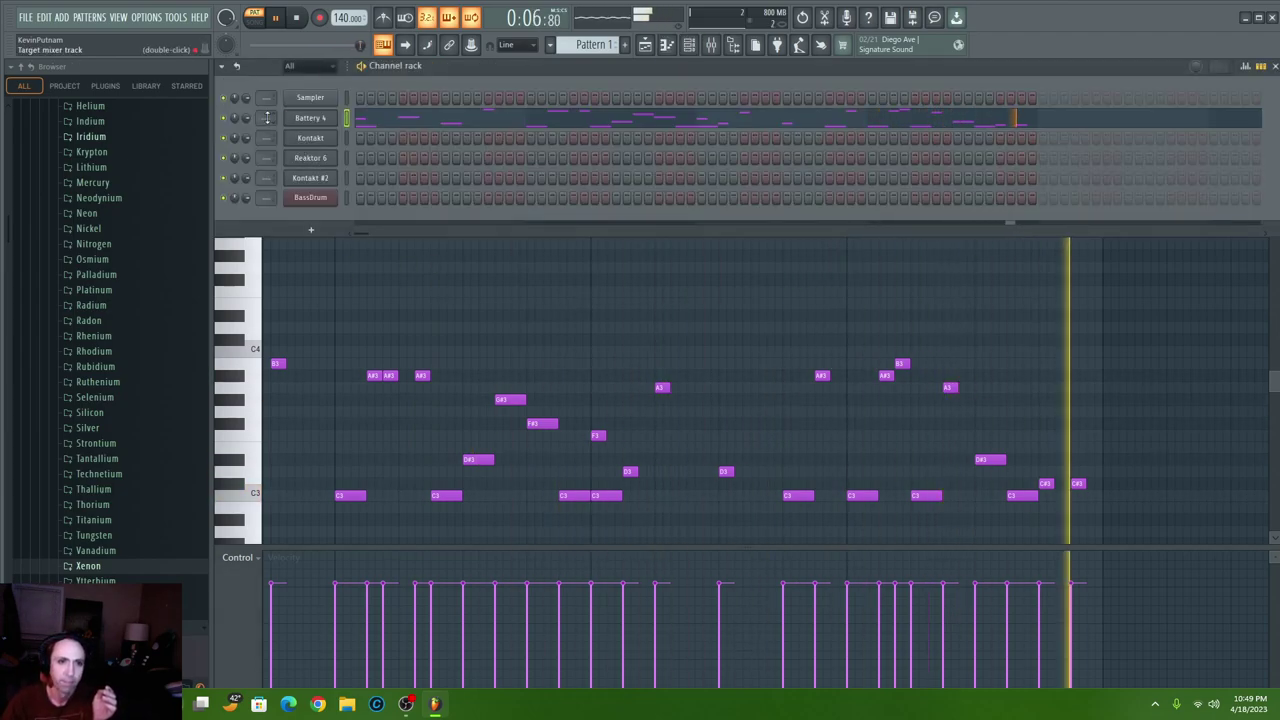
click(314, 139)
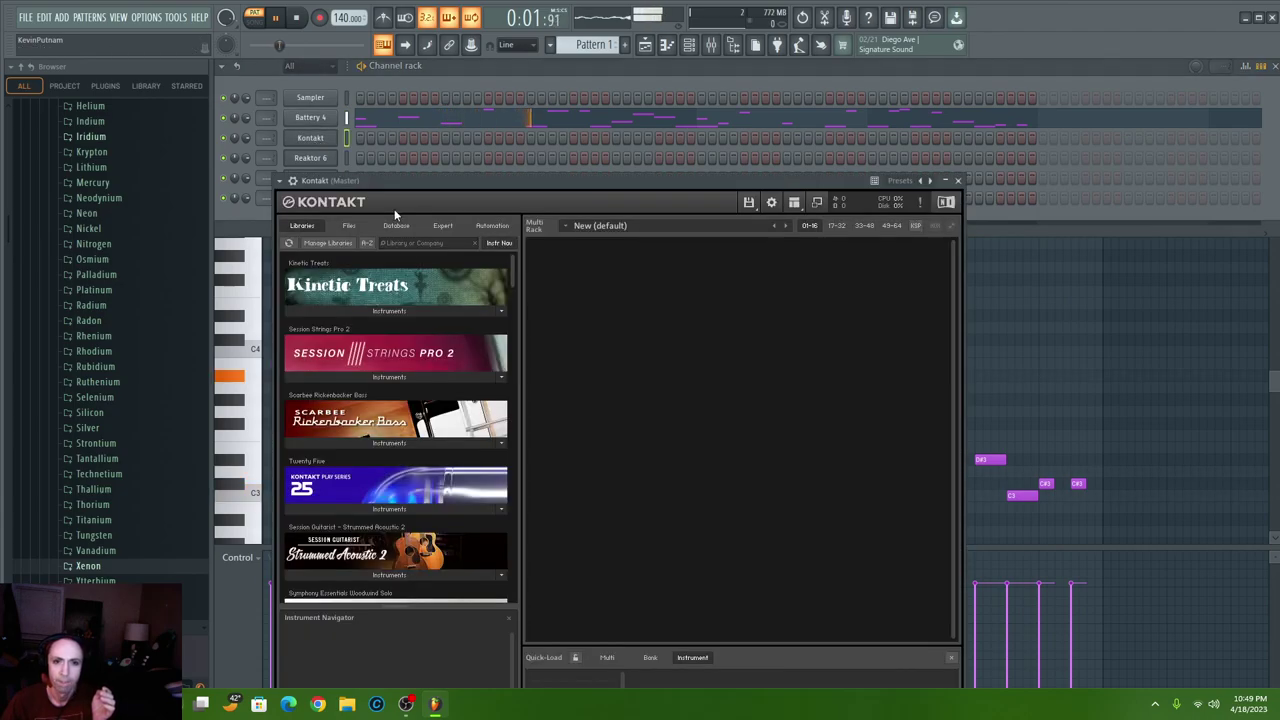
scroll(430, 388, down, 3)
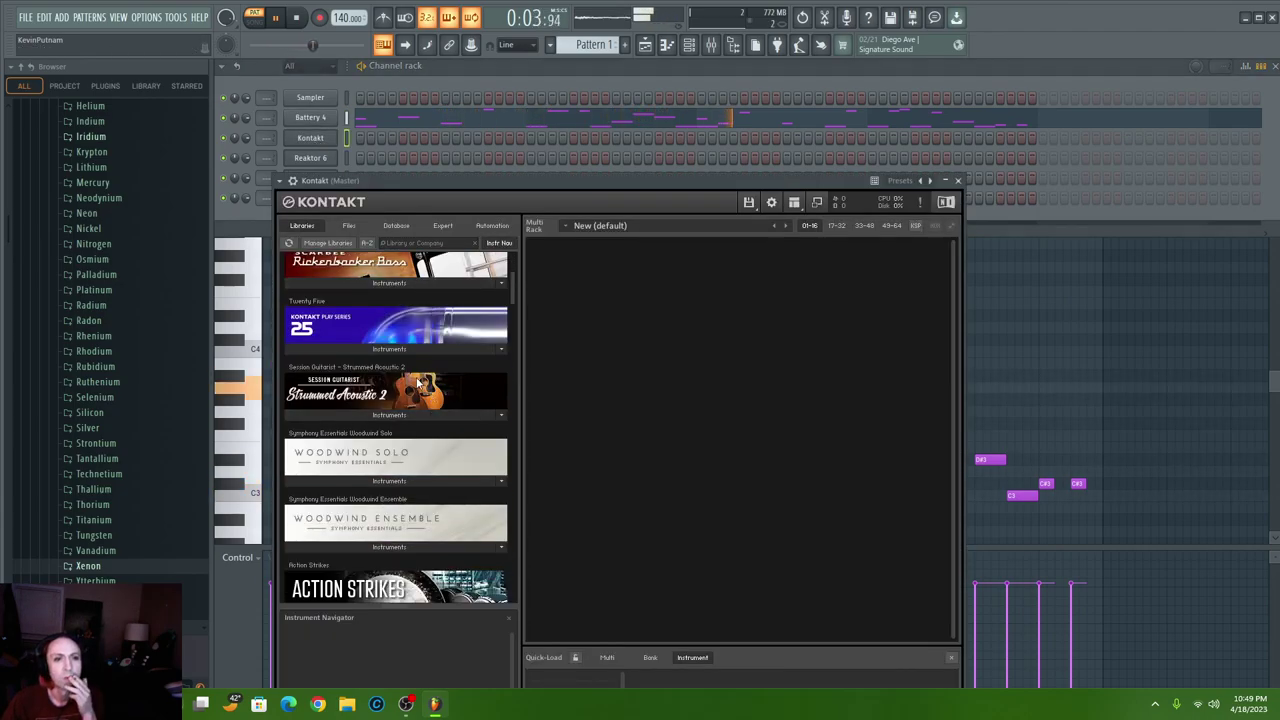
click(381, 350)
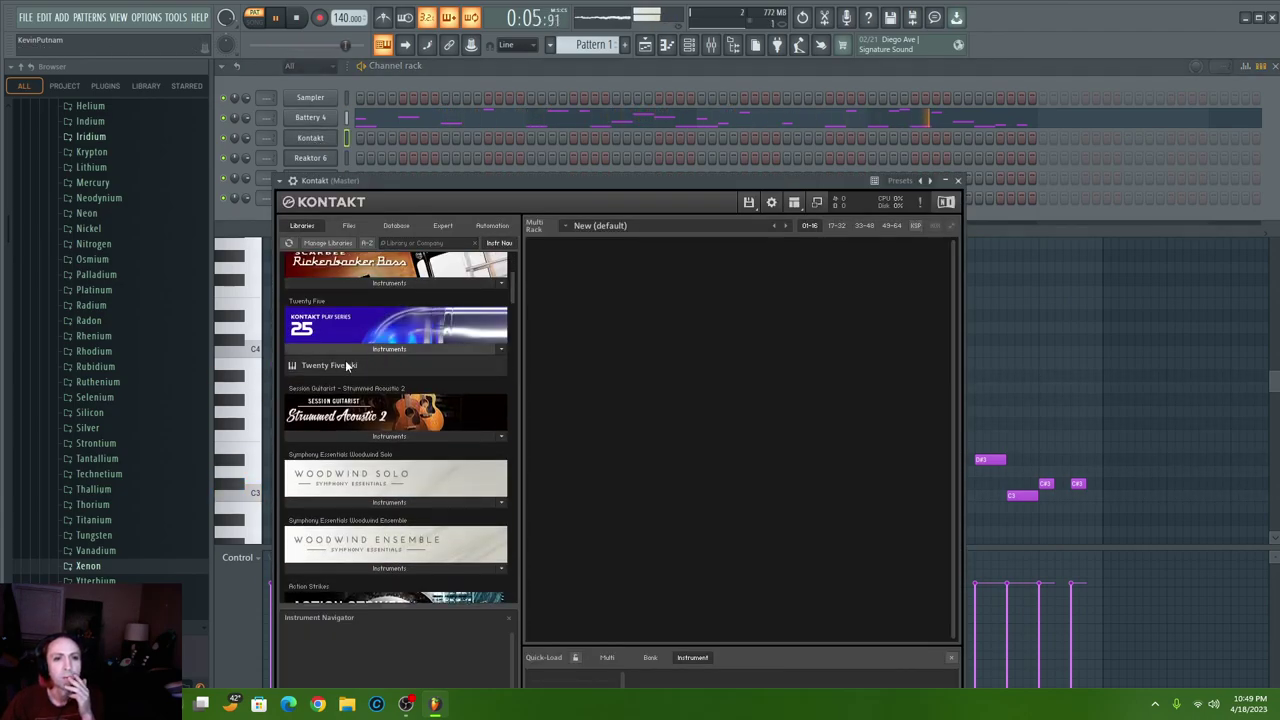
drag(526, 388, 553, 390)
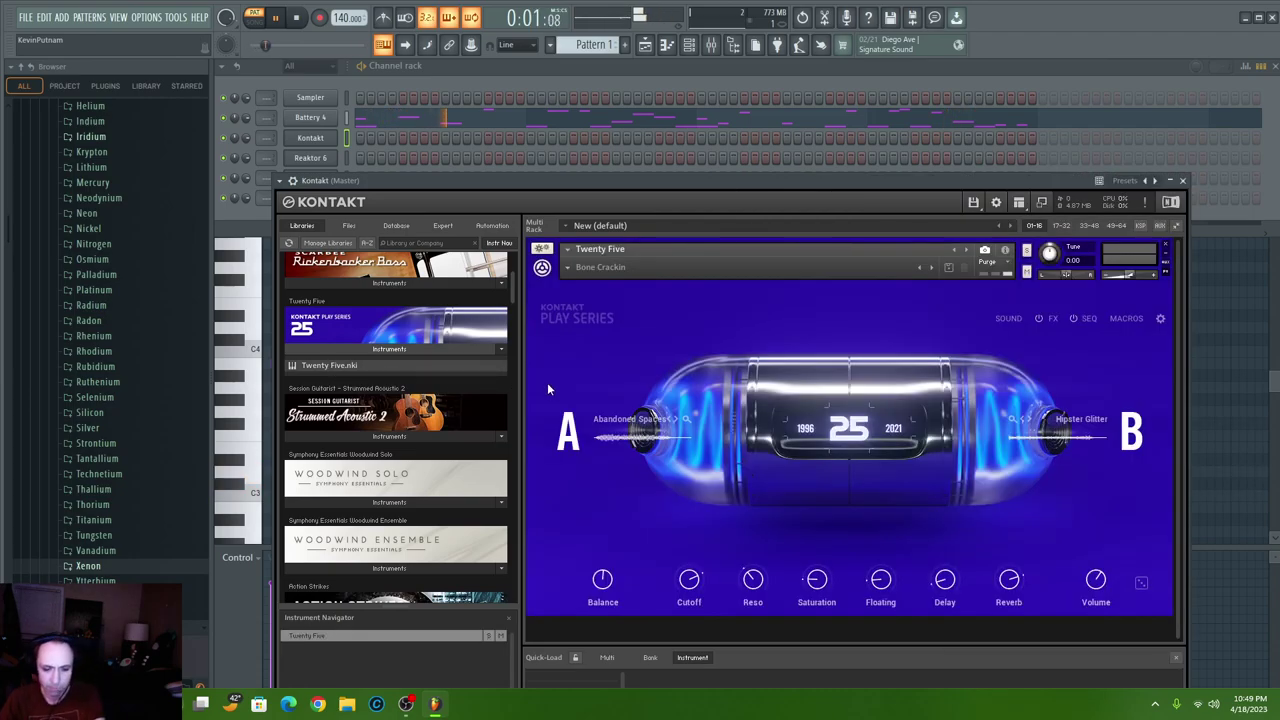
- Load the Nervous Energy preset from the Synth Pad category of Twenty Five
click(569, 269)
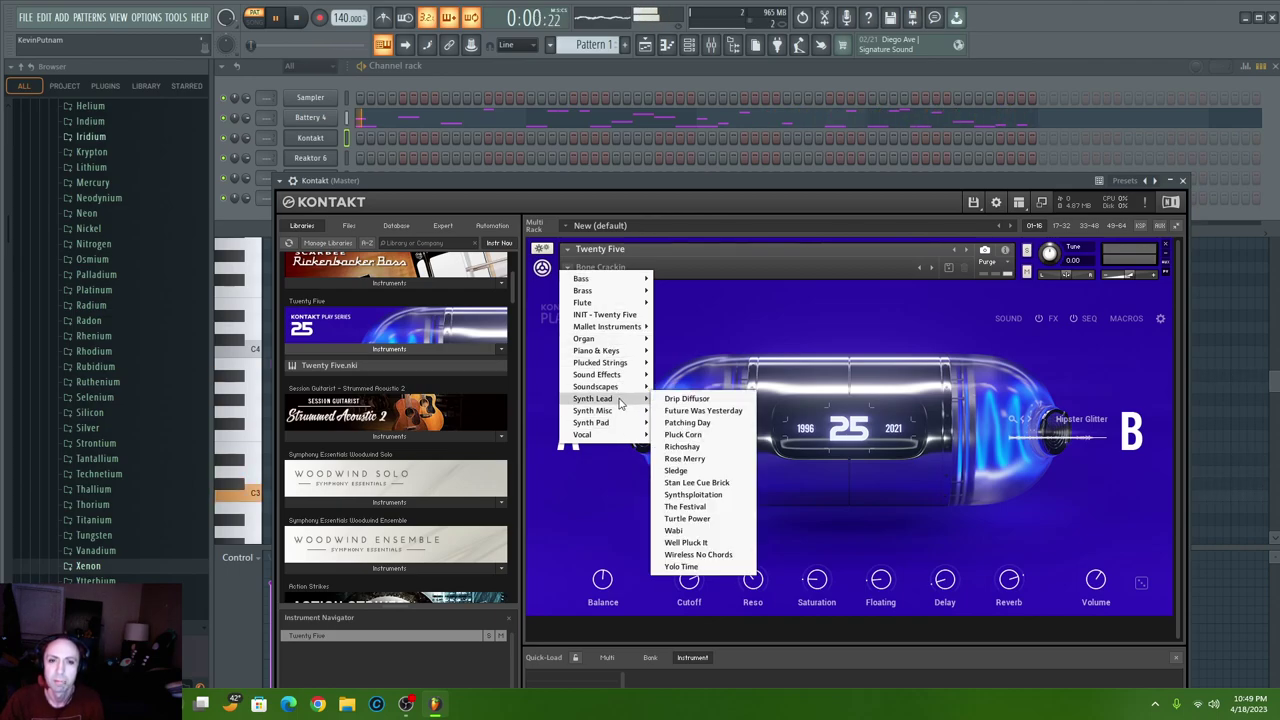
mouse_move(654, 424)
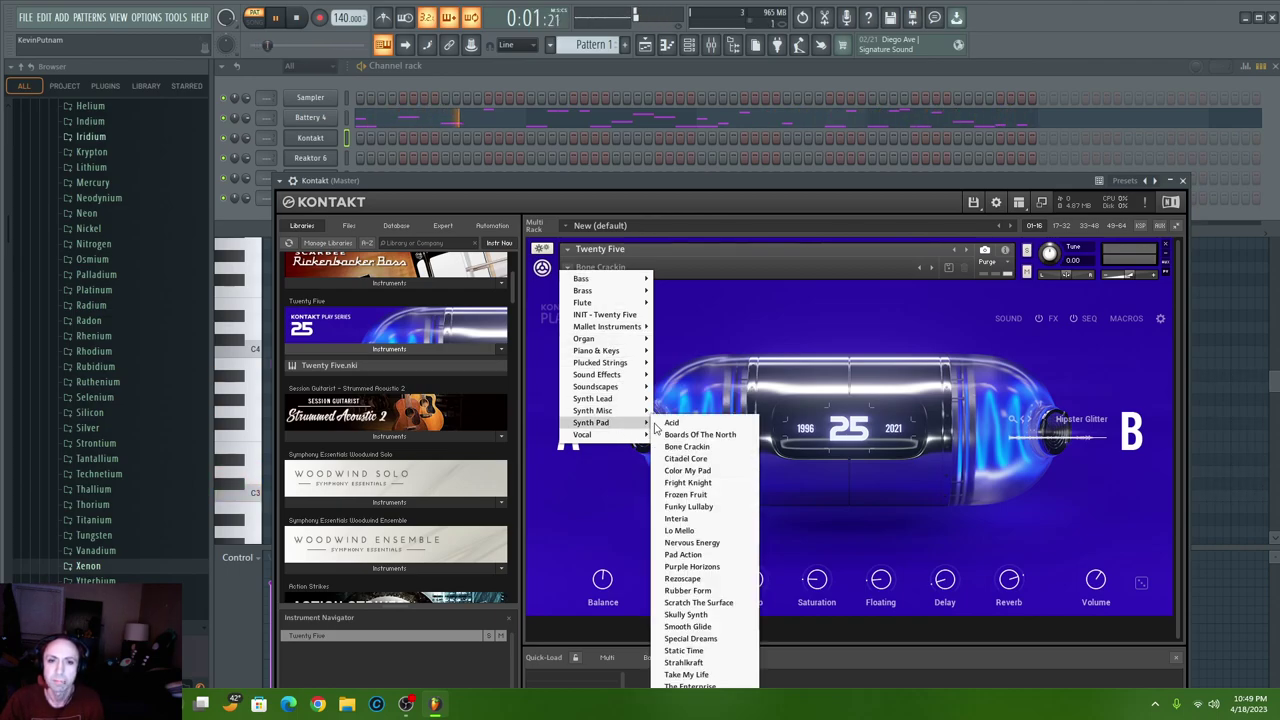
click(703, 542)
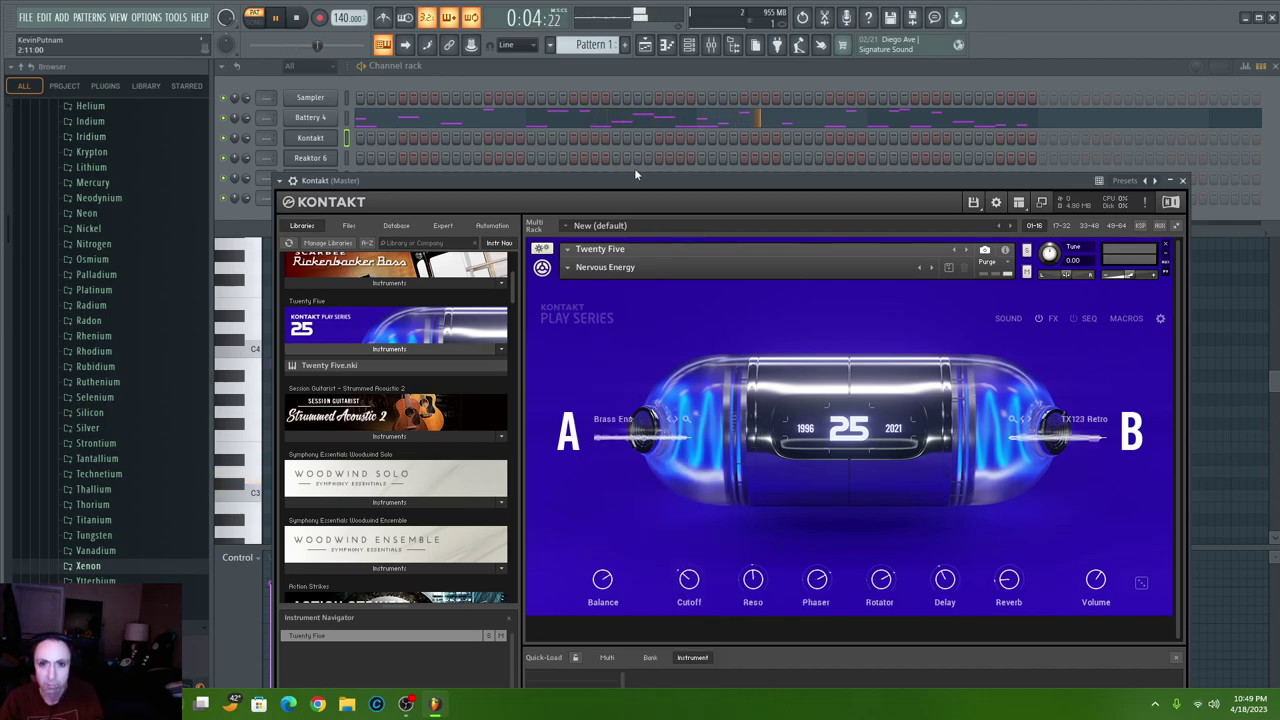
- Place Pattern 1 on Track 1 and Pattern 2 on Track 2 at the playlist's start, and open Pattern 2 in the Kontakt piano roll
click(687, 85)
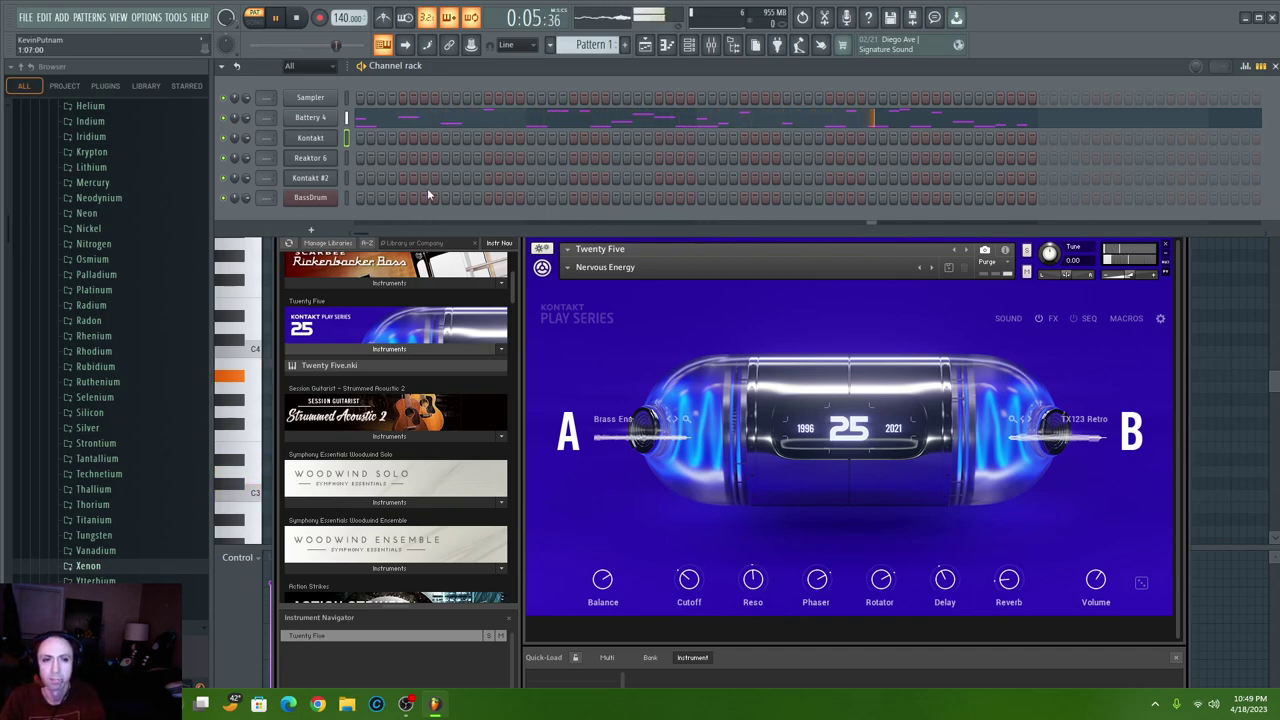
right_click(310, 138)
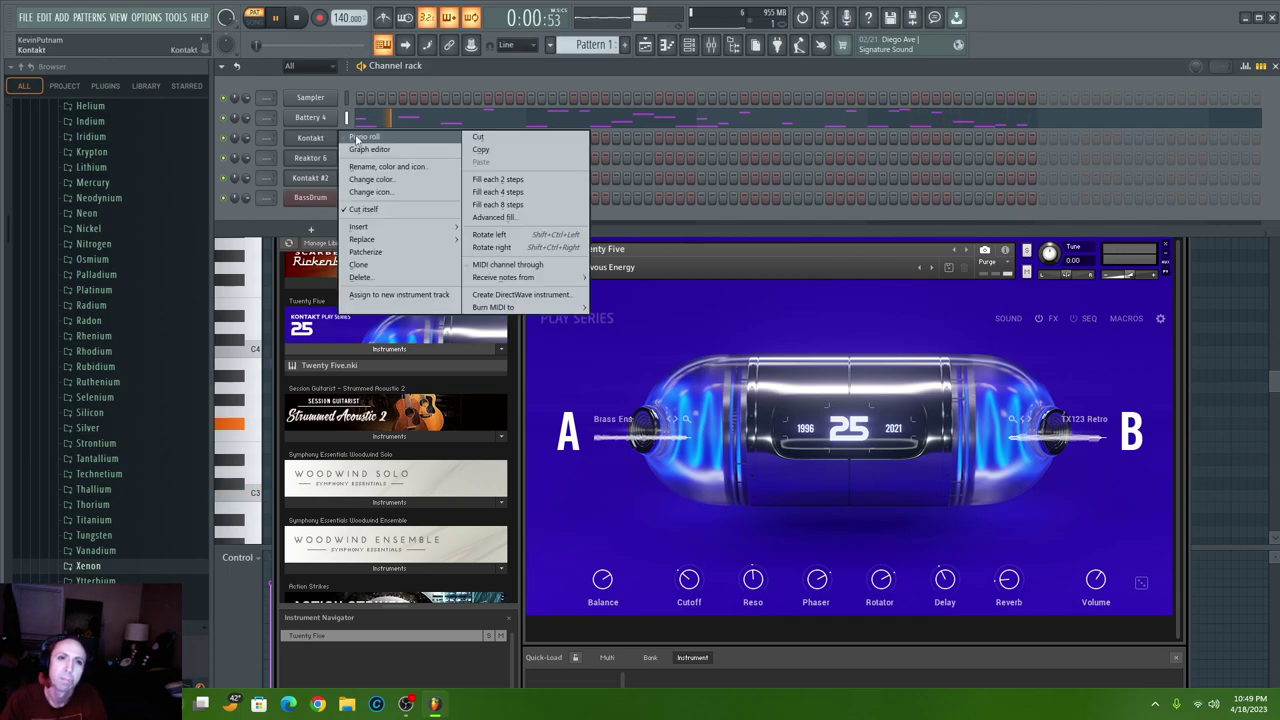
click(362, 137)
click(656, 49)
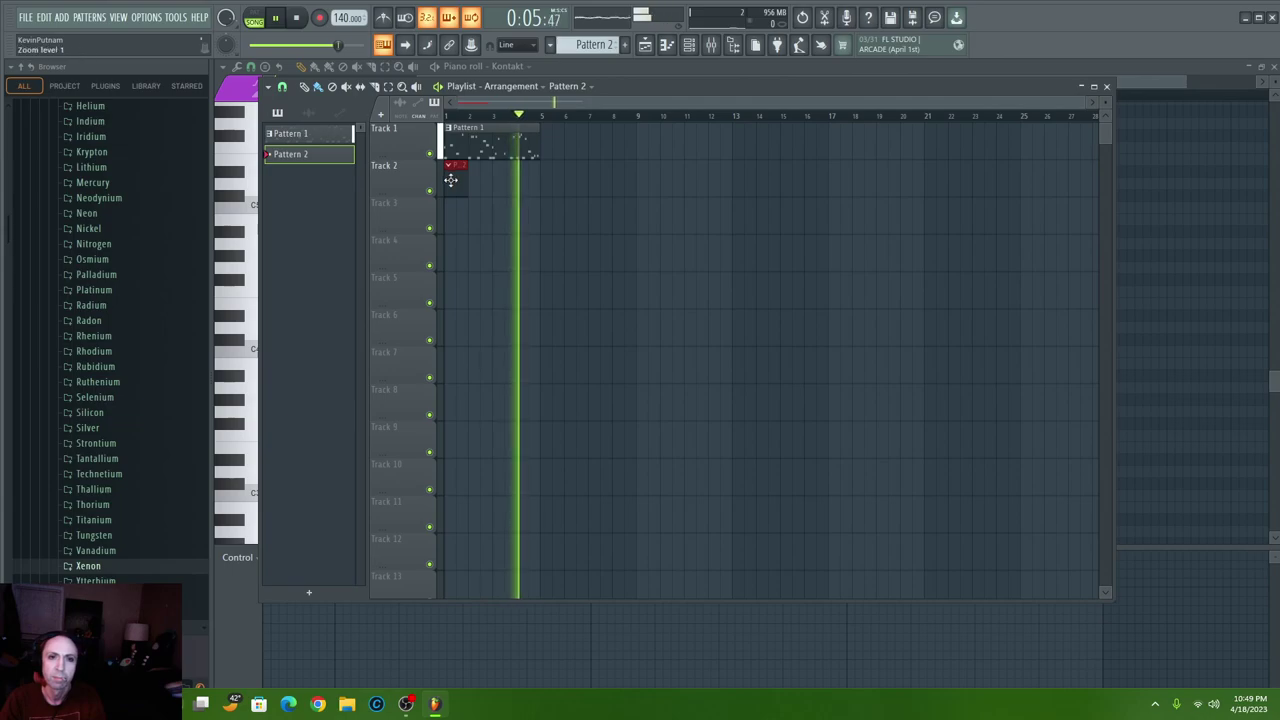
double_click(450, 179)
- Audition C keys in several octaves, and add an F#3 note spanning the whole of bar 1
click(257, 207)
scroll(266, 257, down, 3)
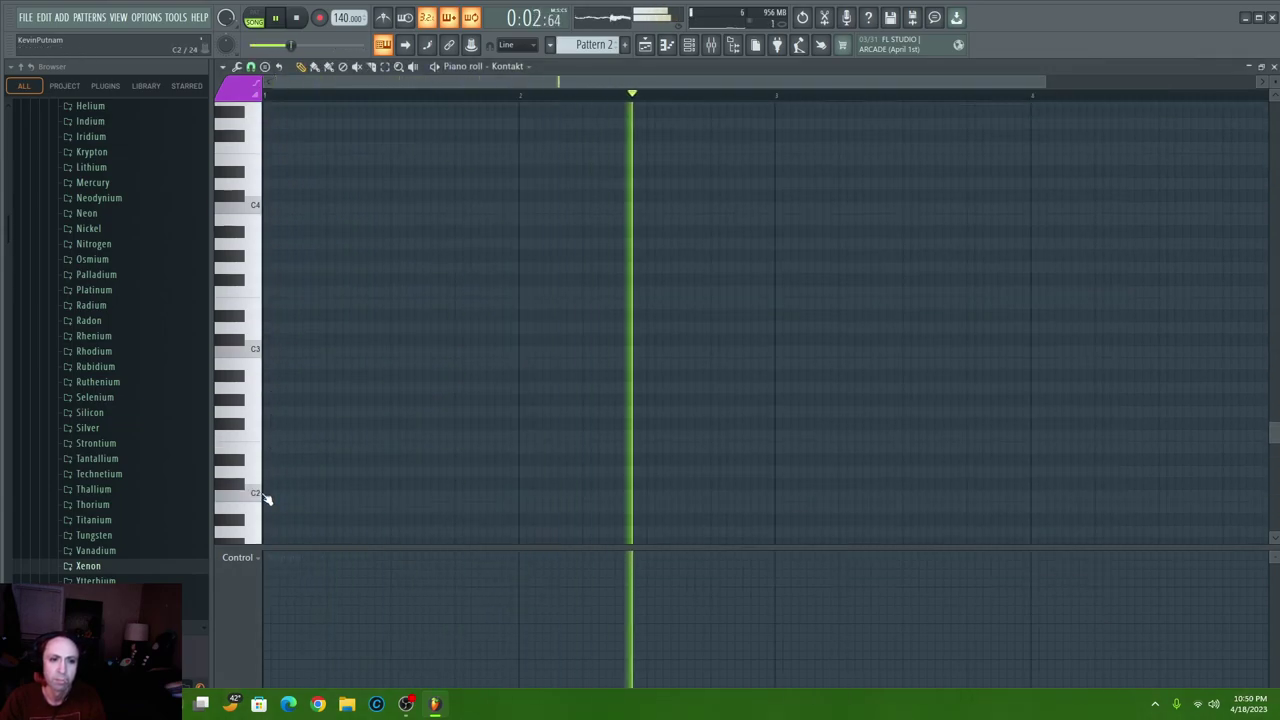
click(256, 352)
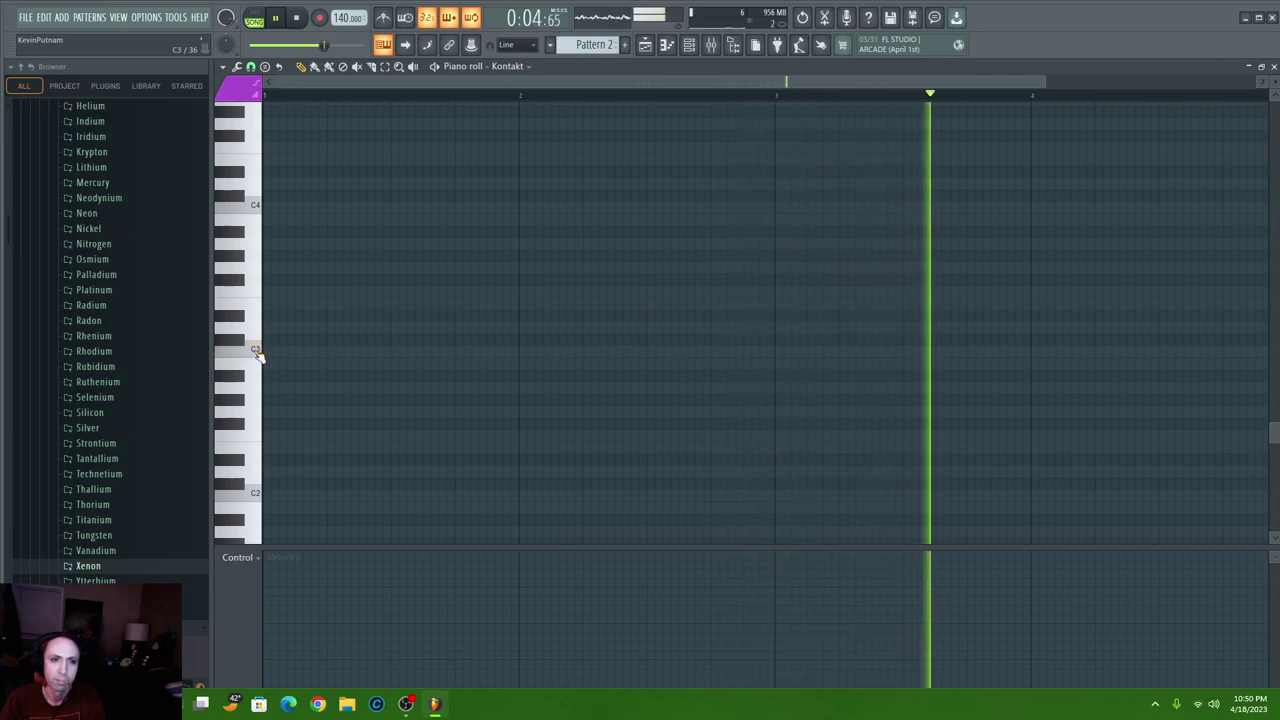
click(255, 207)
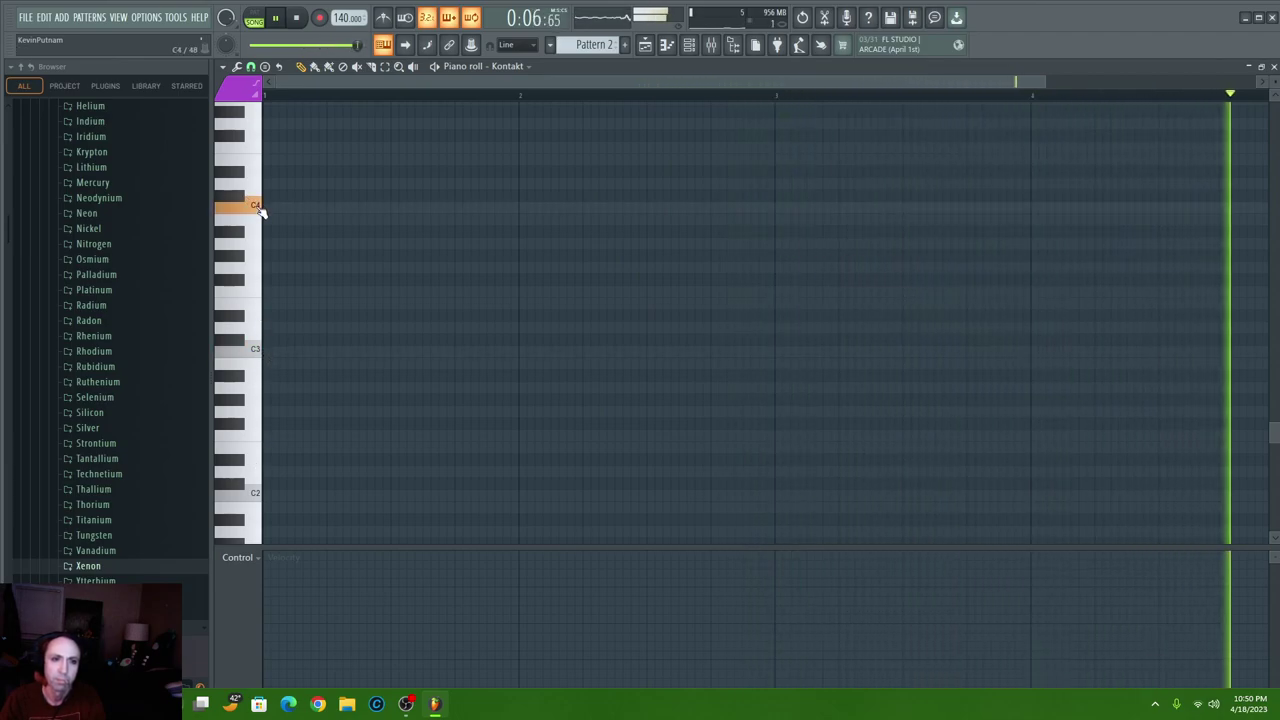
click(272, 280)
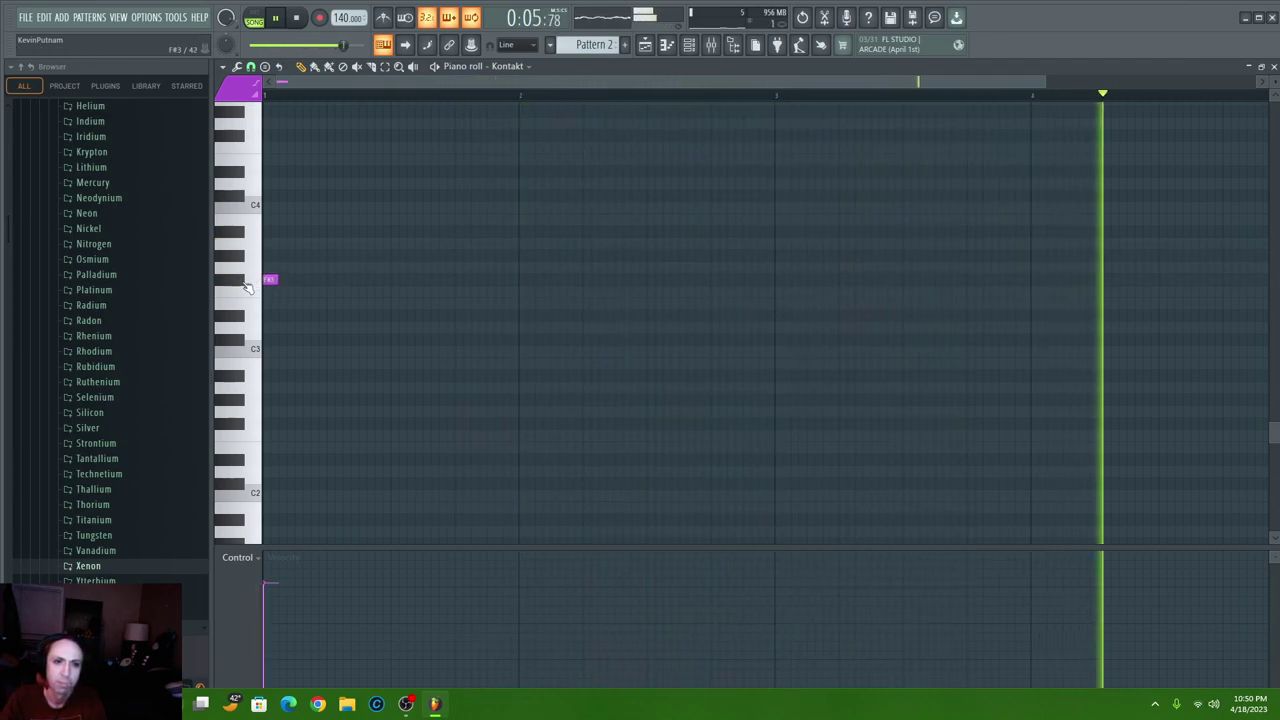
drag(282, 280, 515, 306)
- Switch the Twenty Five instrument in the Kontakt channel to the Anamen preset
click(690, 45)
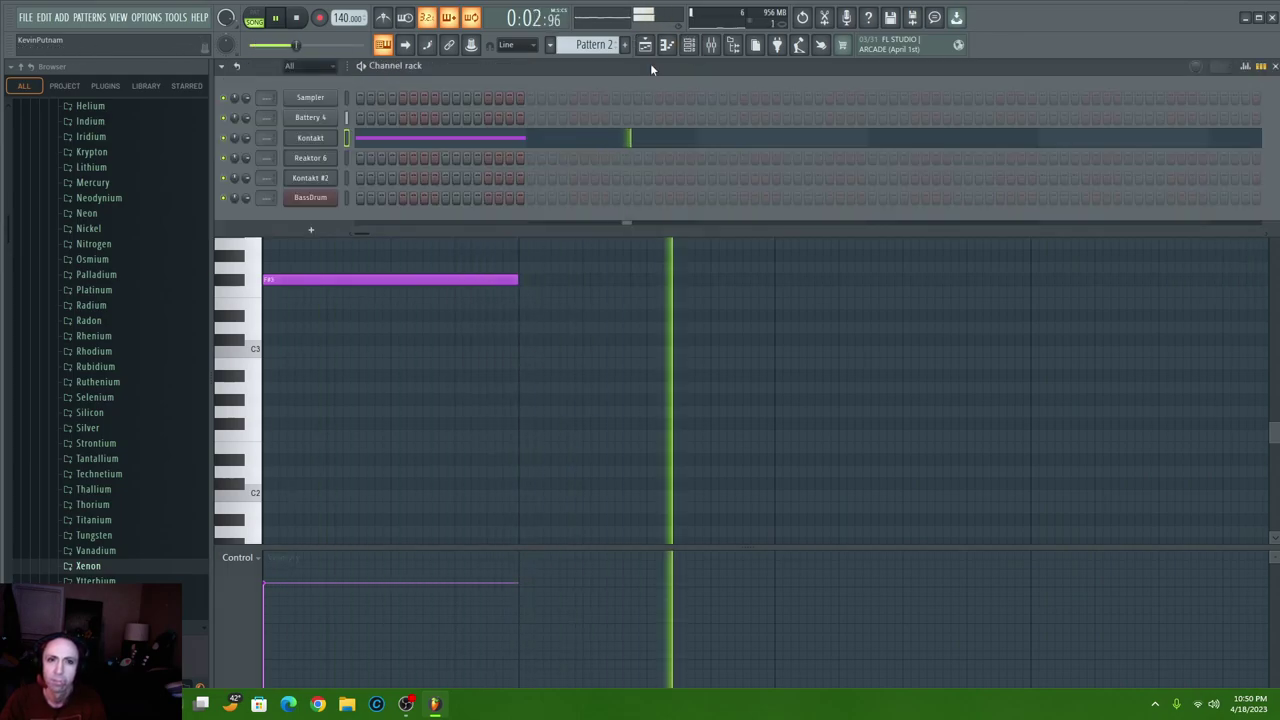
click(308, 137)
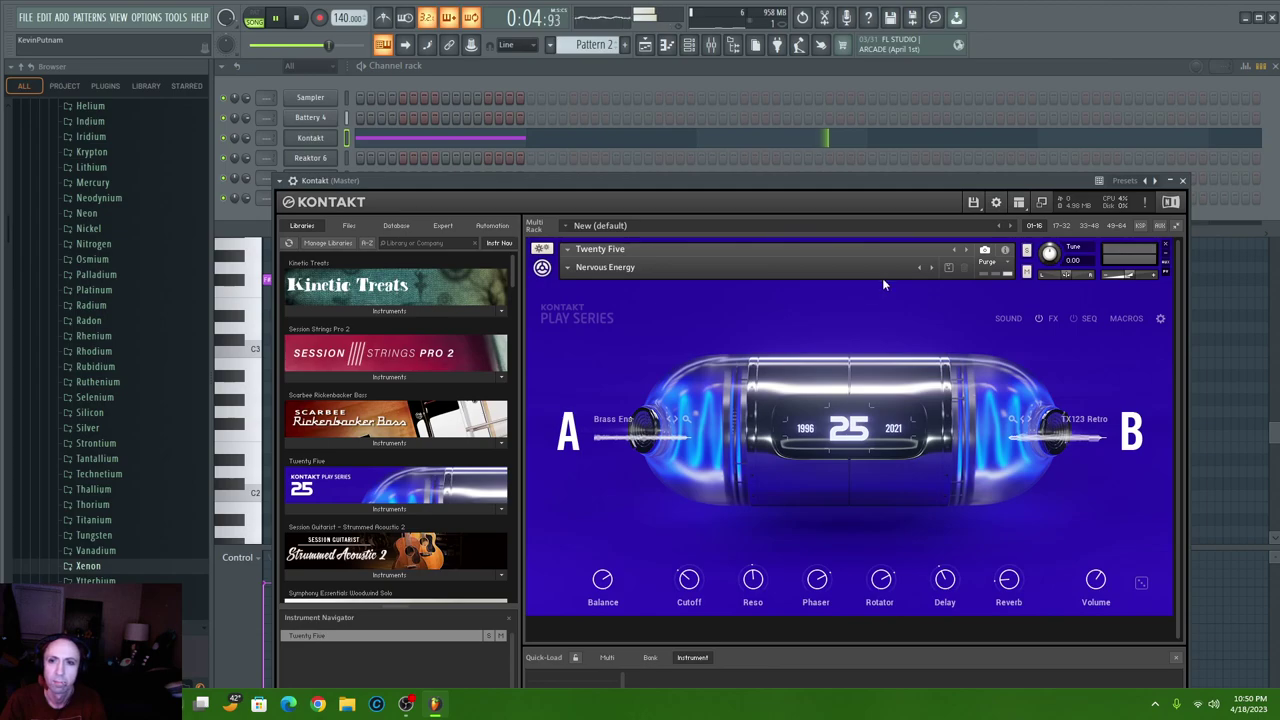
click(930, 266)
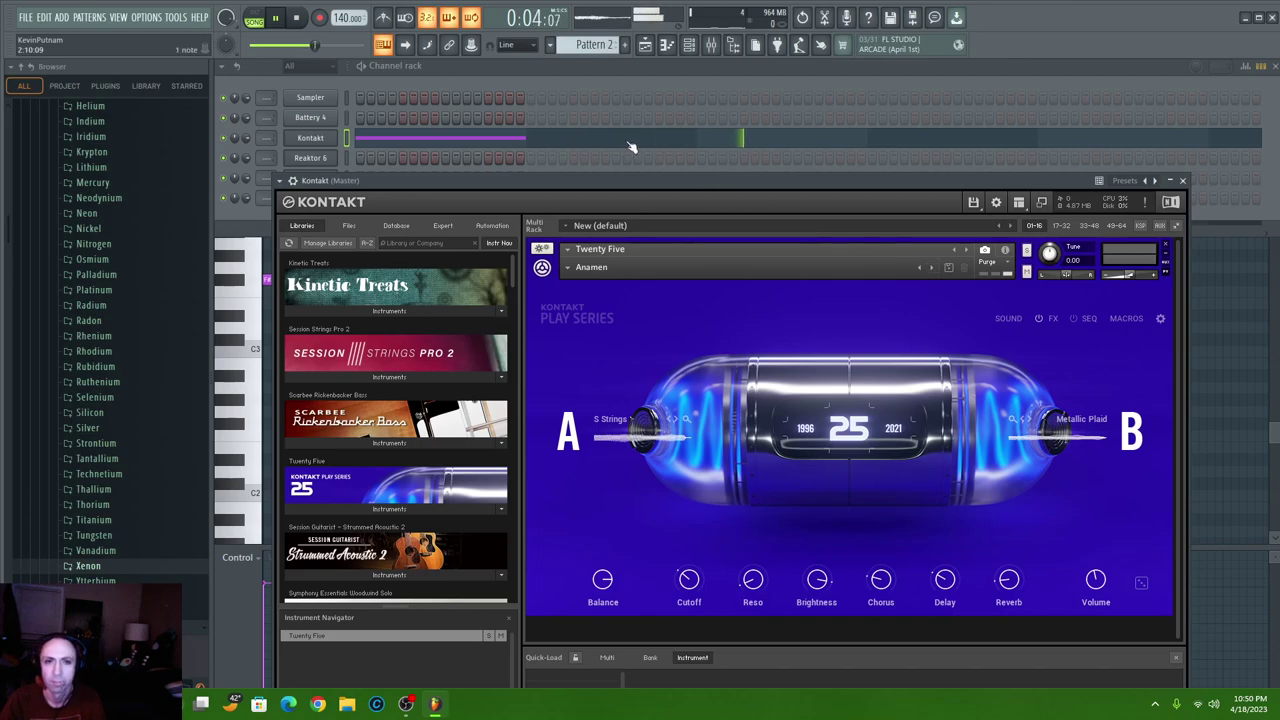
- Add one-bar F#3 notes starting on beat 3 of bar 2 and at the start of bar 4 in Pattern 2
click(585, 140)
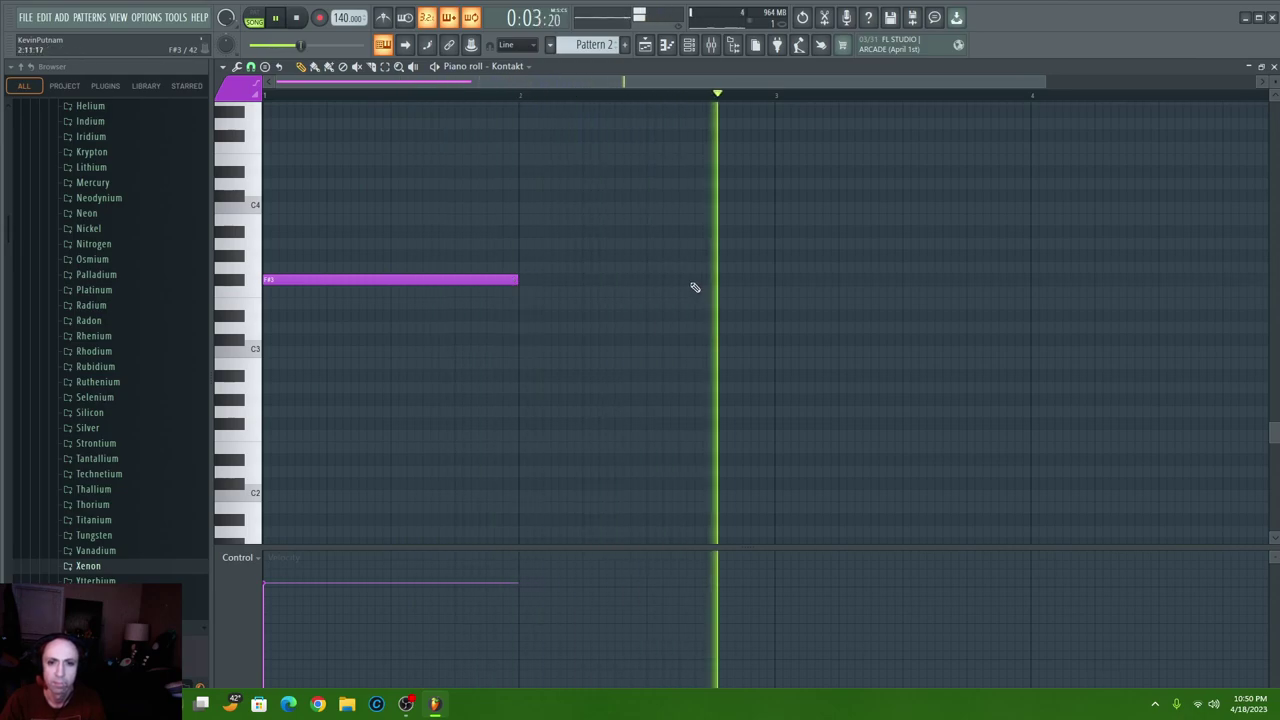
click(648, 280)
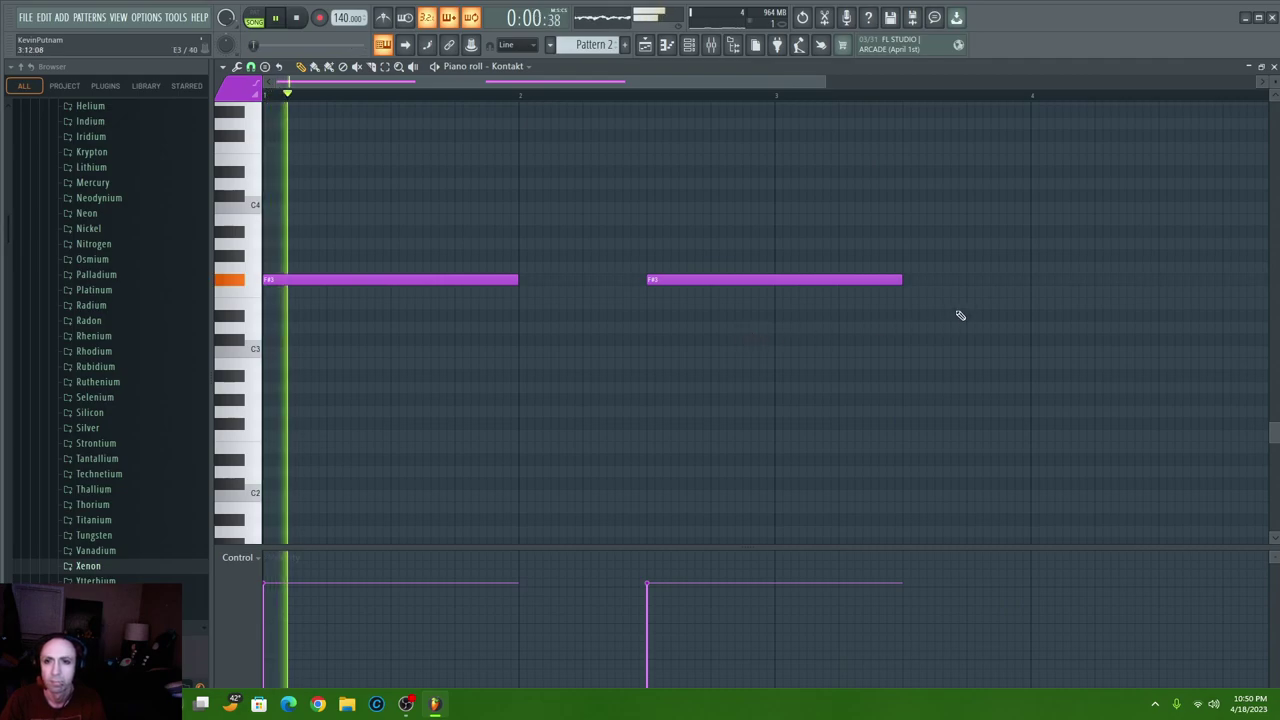
click(1033, 280)
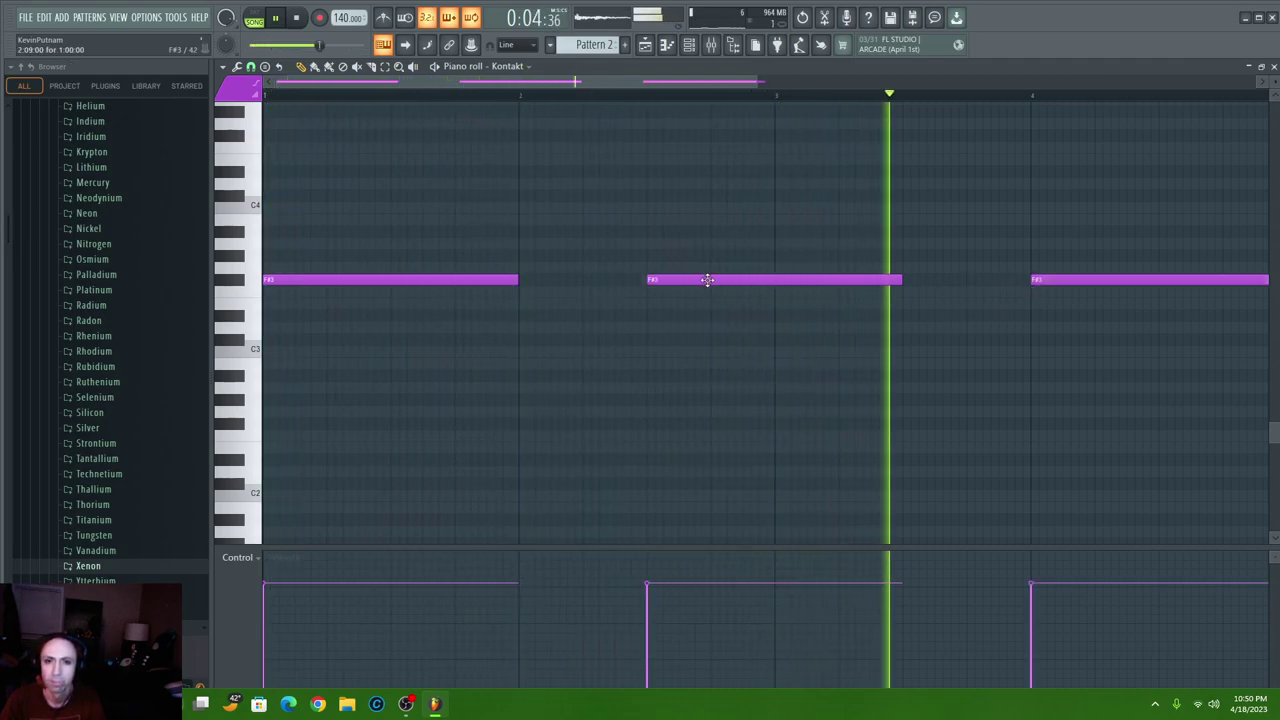
- Reopen the Kontakt channel and load the Funky Stab Bass preset from the Bass category of Twenty Five
click(689, 46)
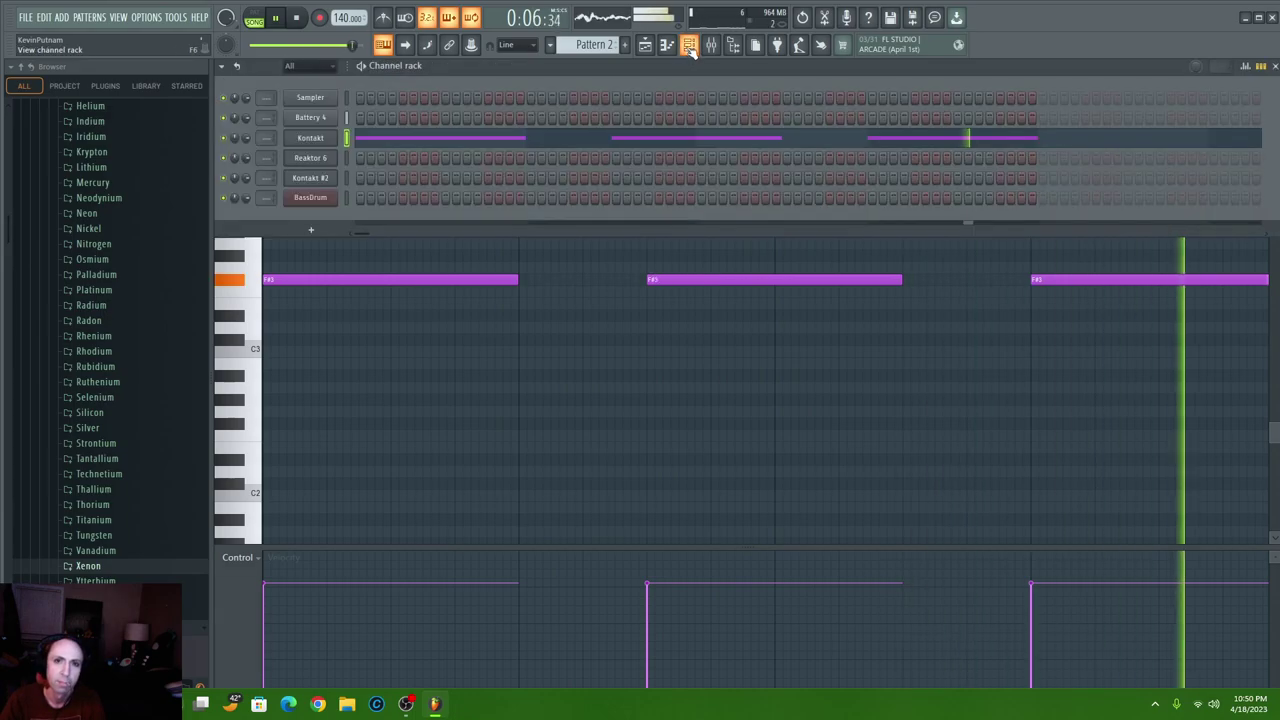
click(307, 138)
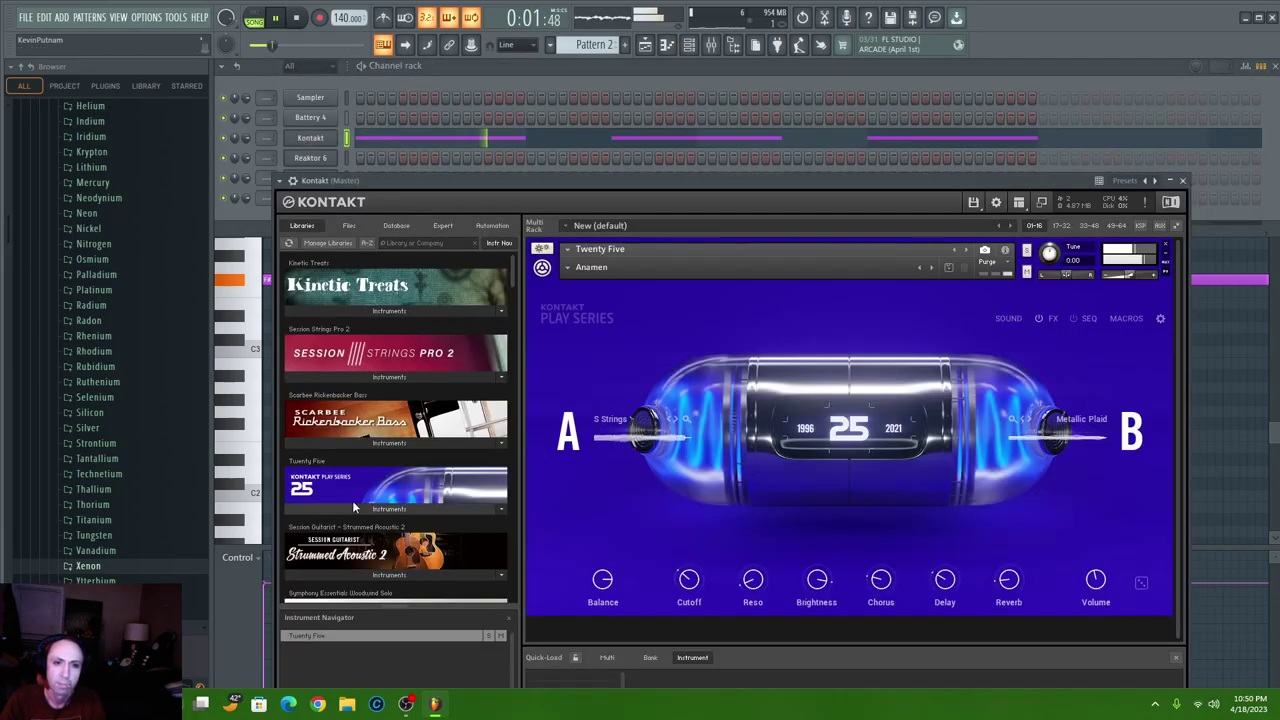
click(566, 272)
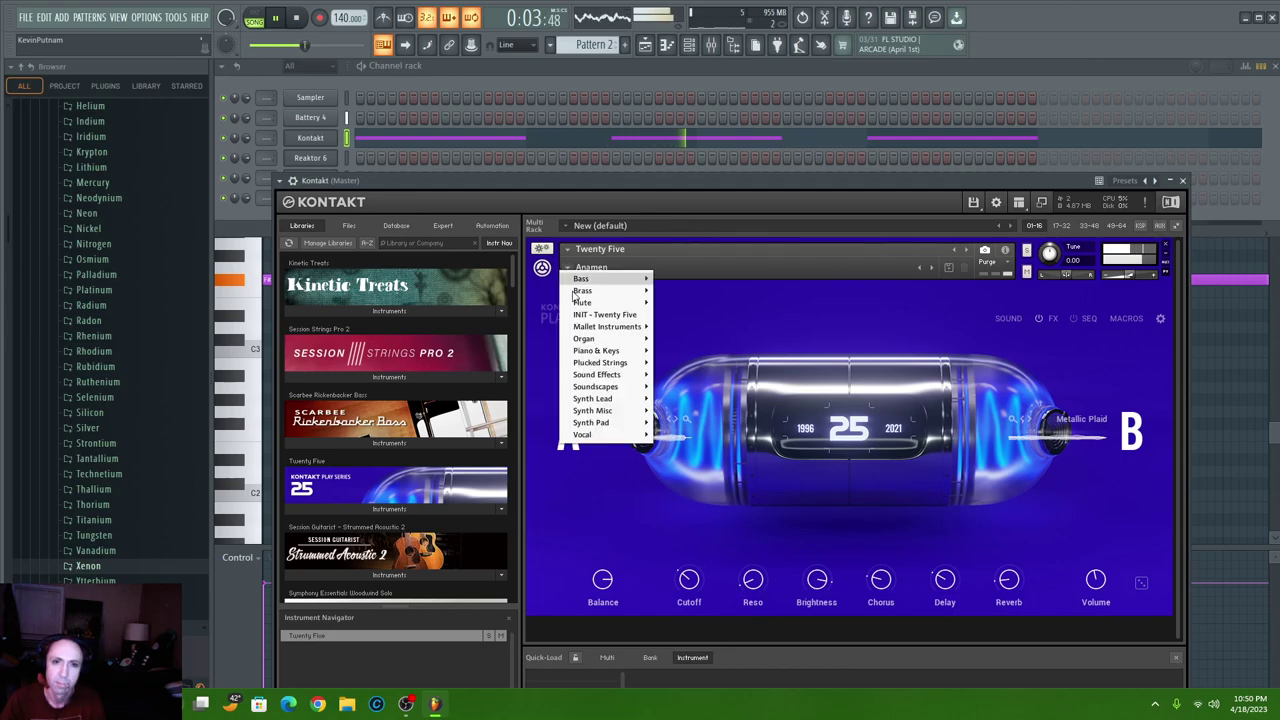
mouse_move(615, 283)
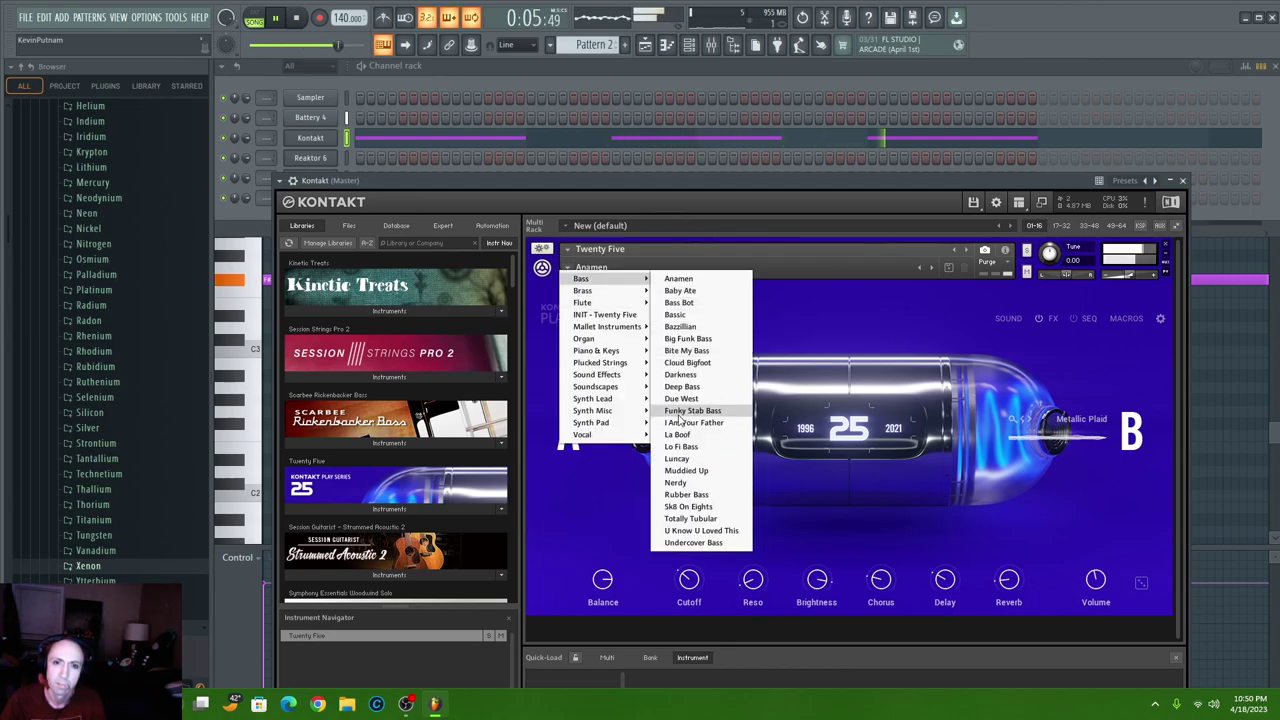
click(680, 412)
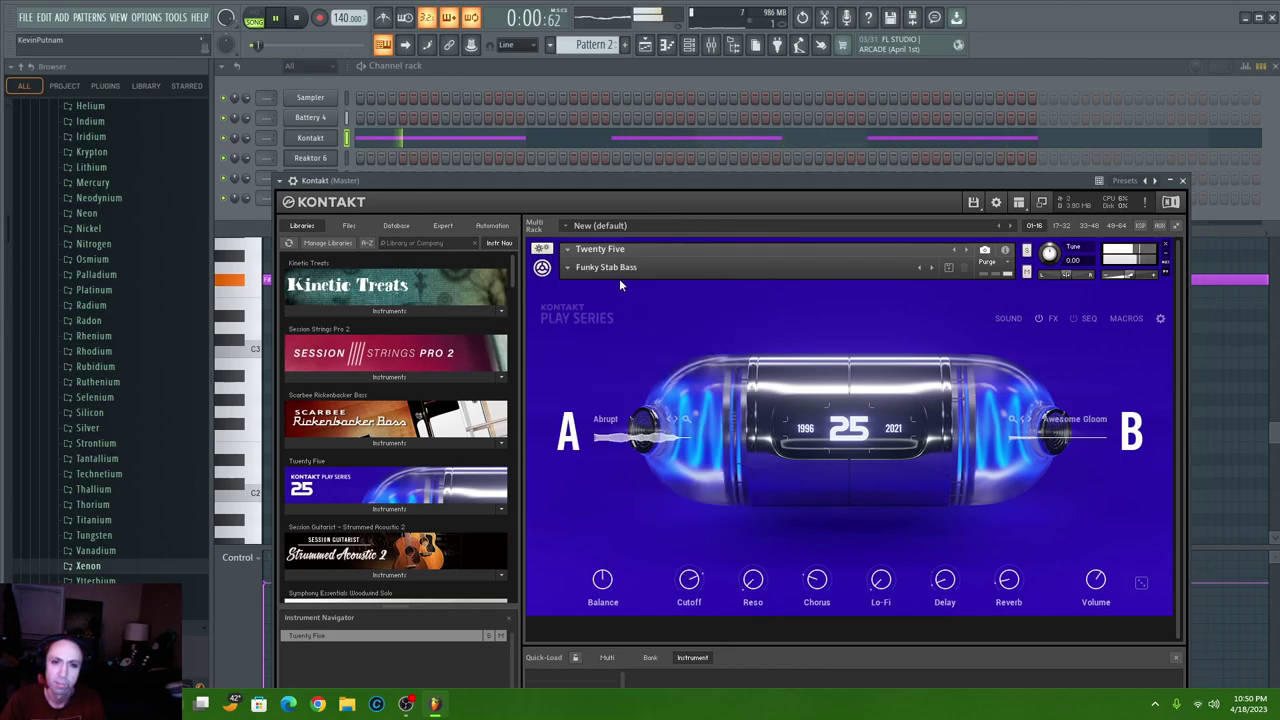
- Try the G Slacks preset from the Synth Misc category, and switch the instrument to the Metal Bowl preset
click(570, 270)
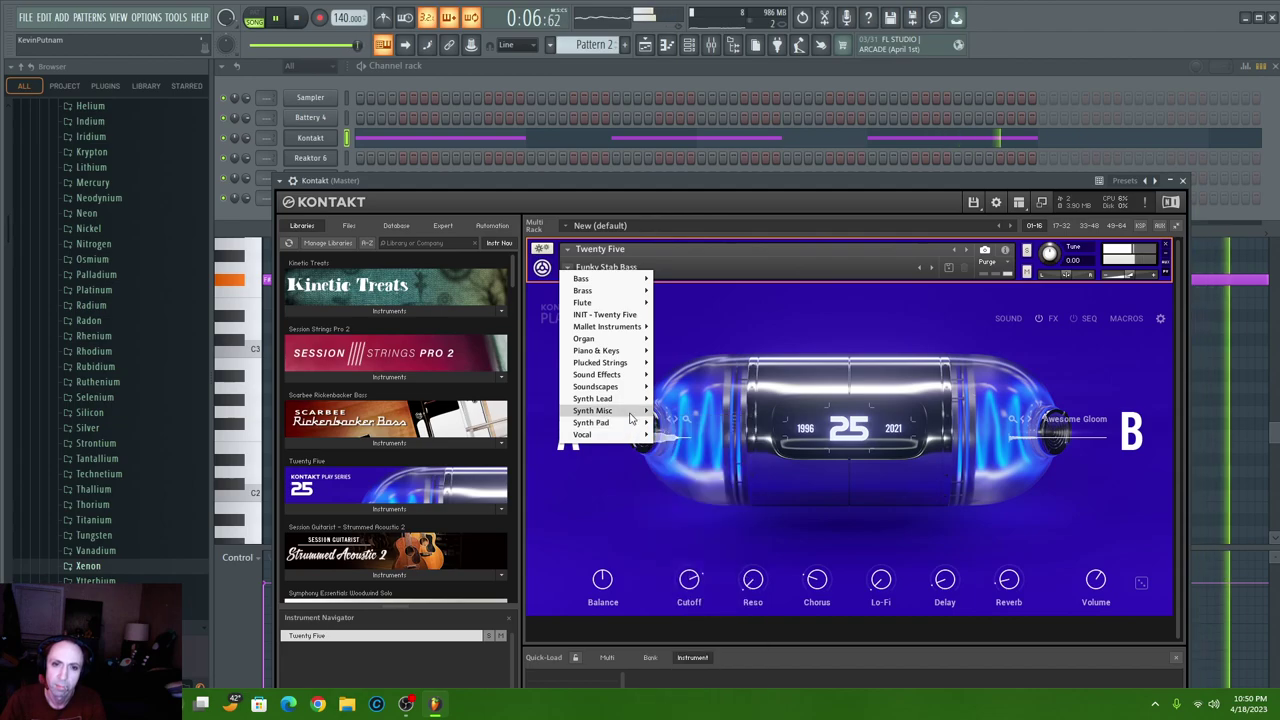
mouse_move(647, 413)
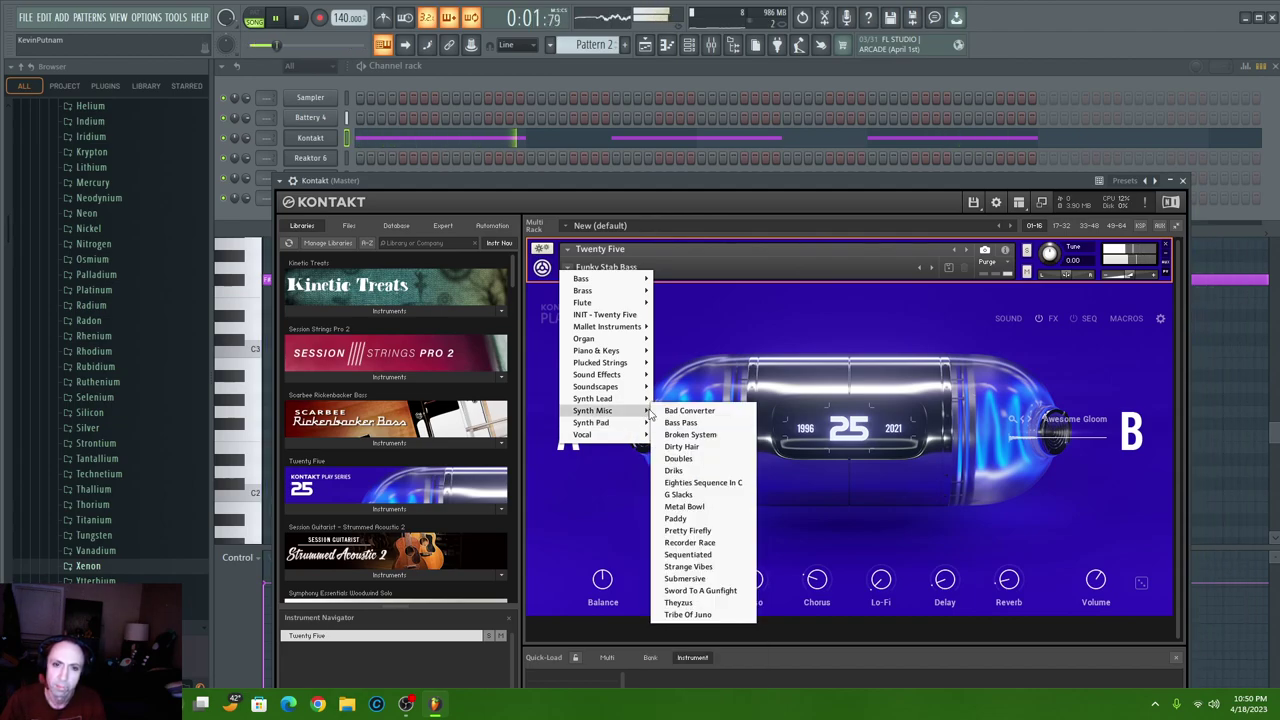
click(680, 494)
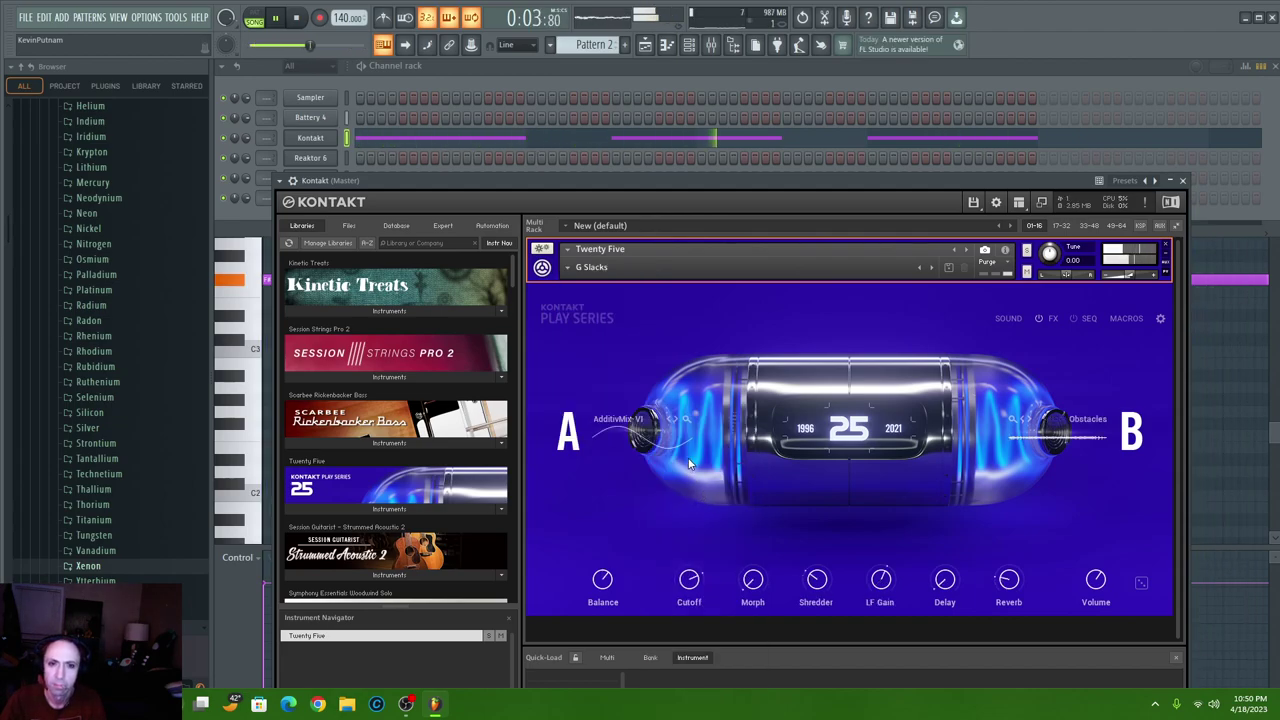
drag(609, 179, 634, 258)
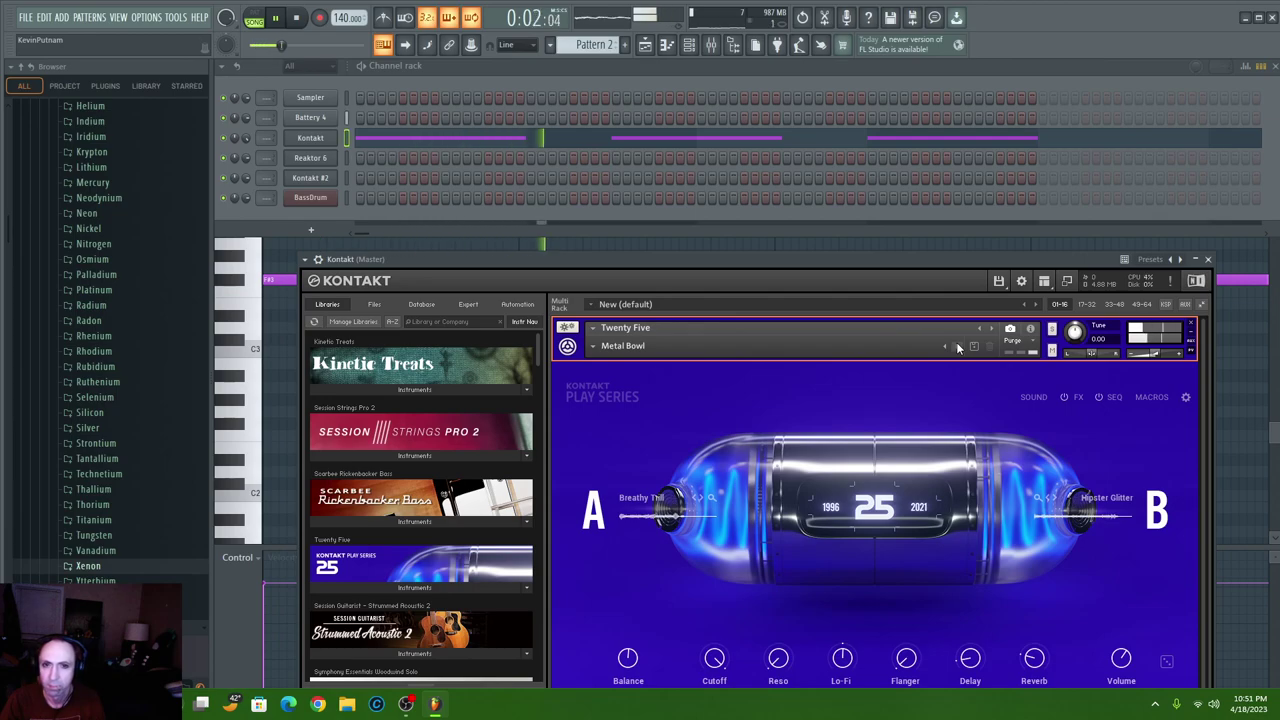
- Lower the F#3 note starting mid-bar 2 to D#3, and delete the F#3 note at the start of bar 4
click(657, 145)
drag(676, 279, 676, 318)
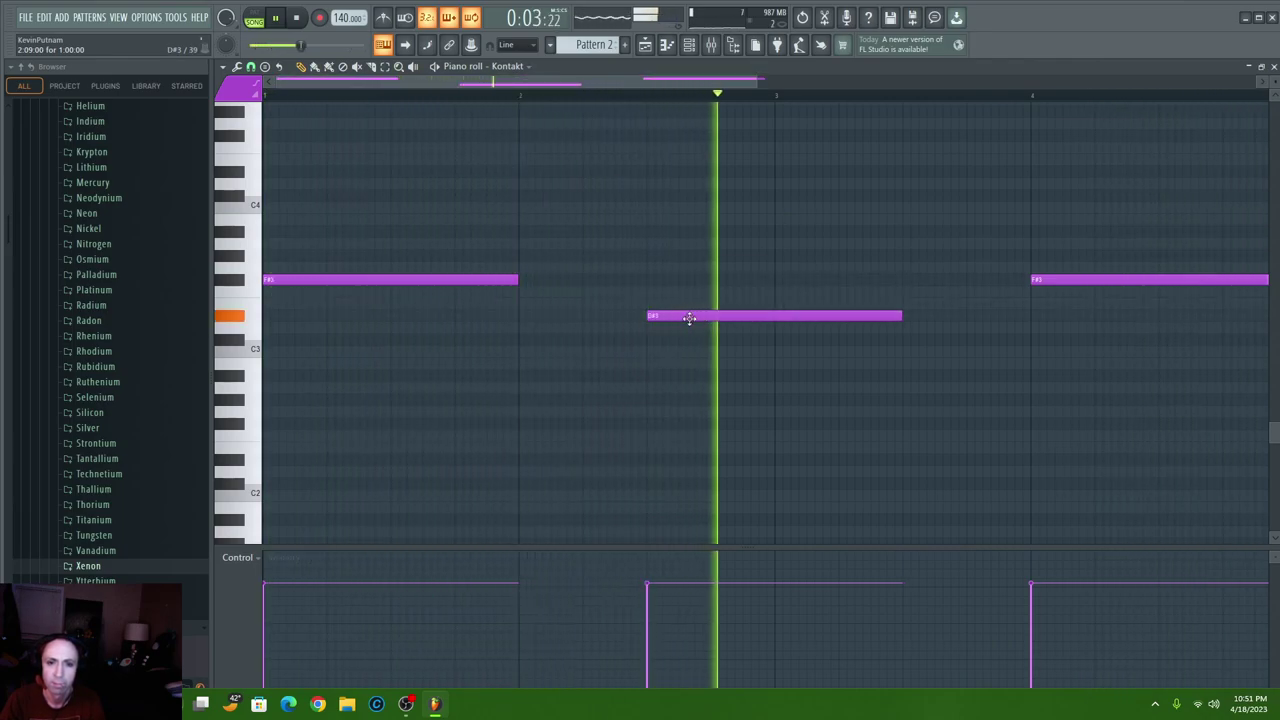
right_click(1034, 279)
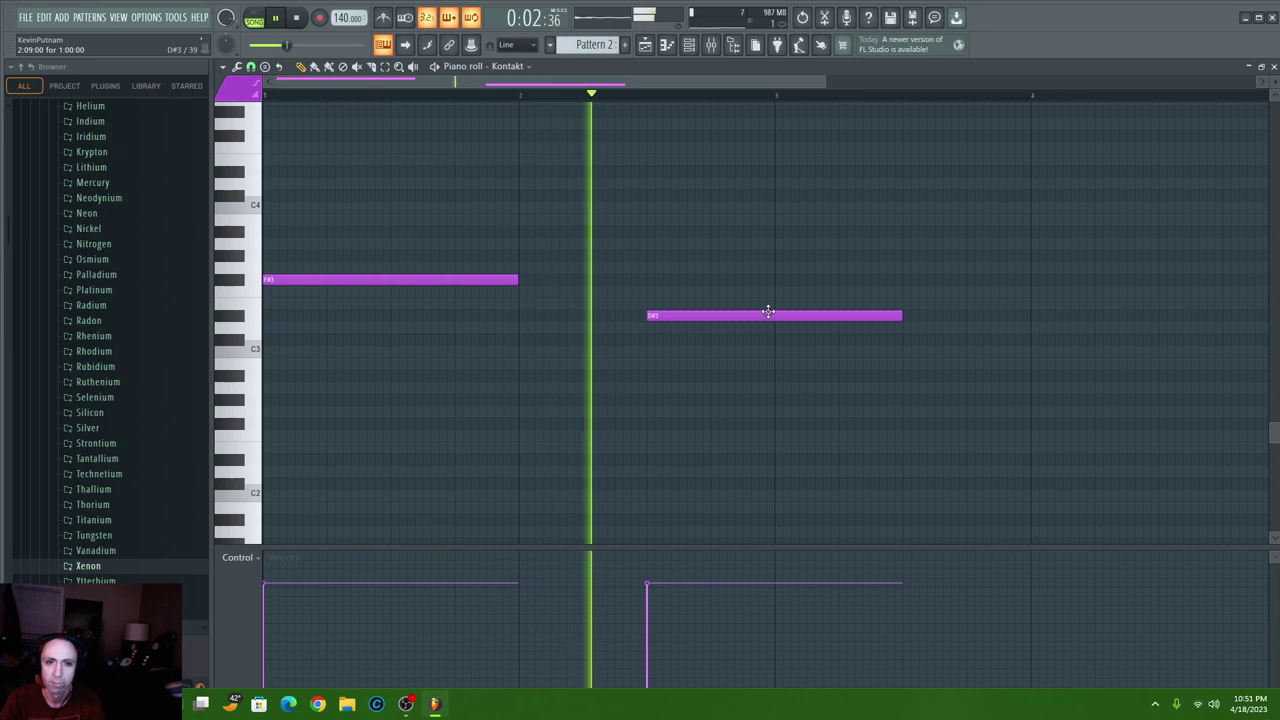
- Add a one-bar A#2 note at the start of bar 4 and a one-bar G2 note on beat 3 of bar 5
click(1033, 376)
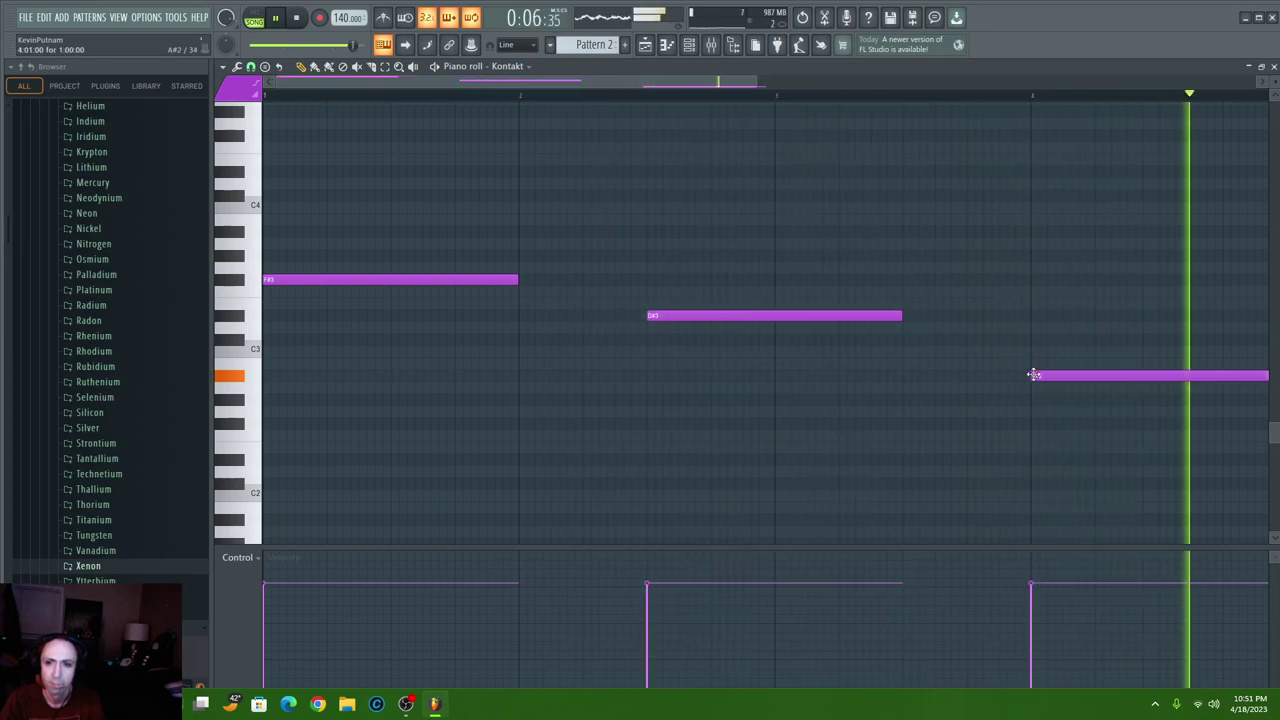
drag(682, 82, 772, 129)
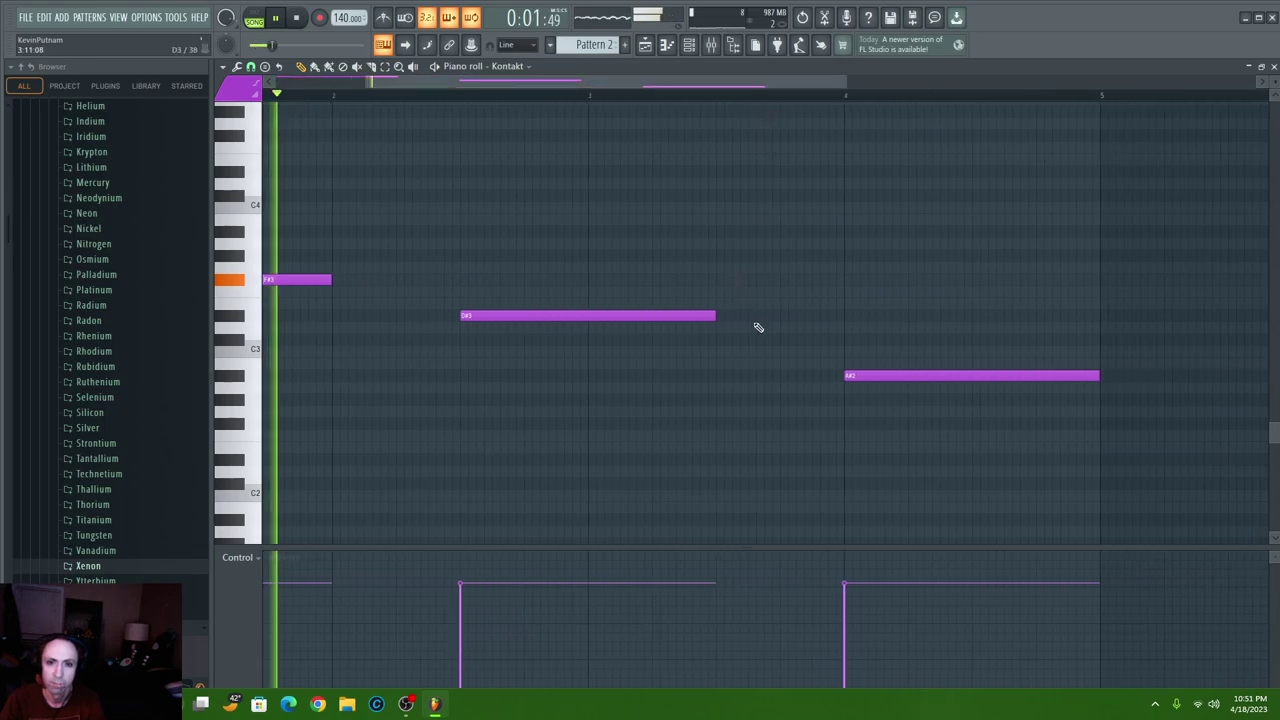
drag(690, 84, 663, 87)
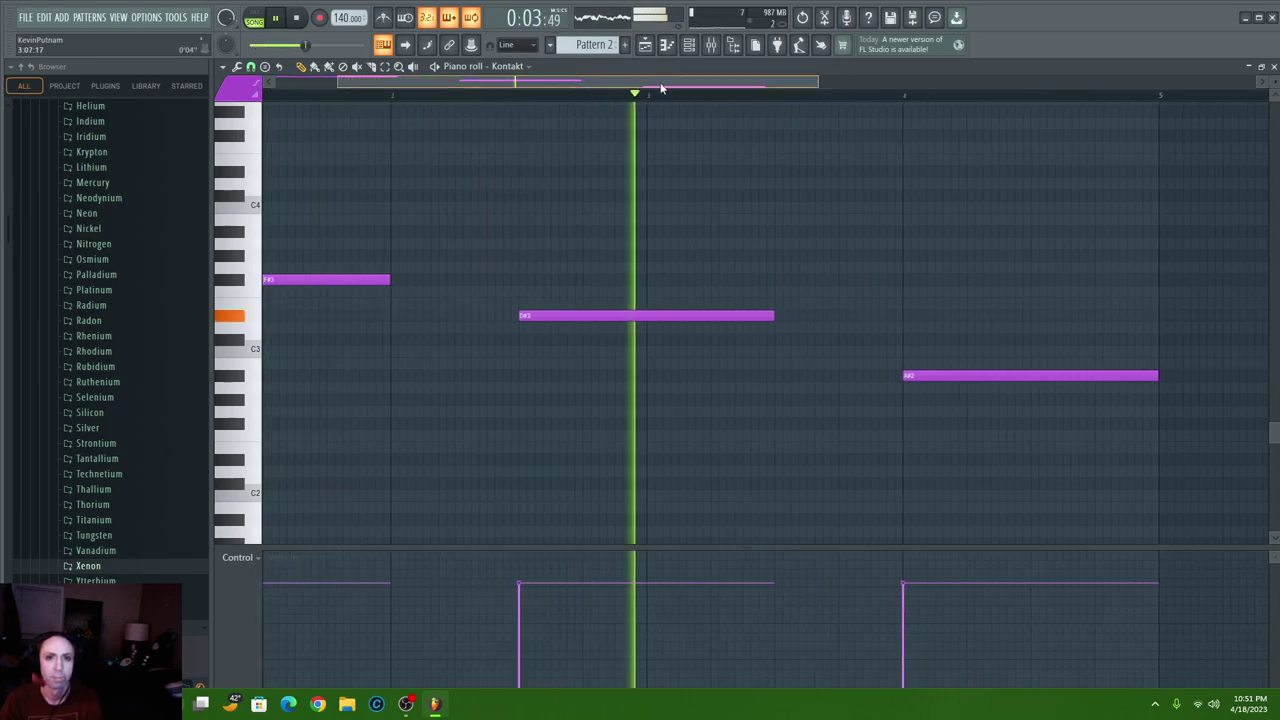
drag(818, 90, 993, 181)
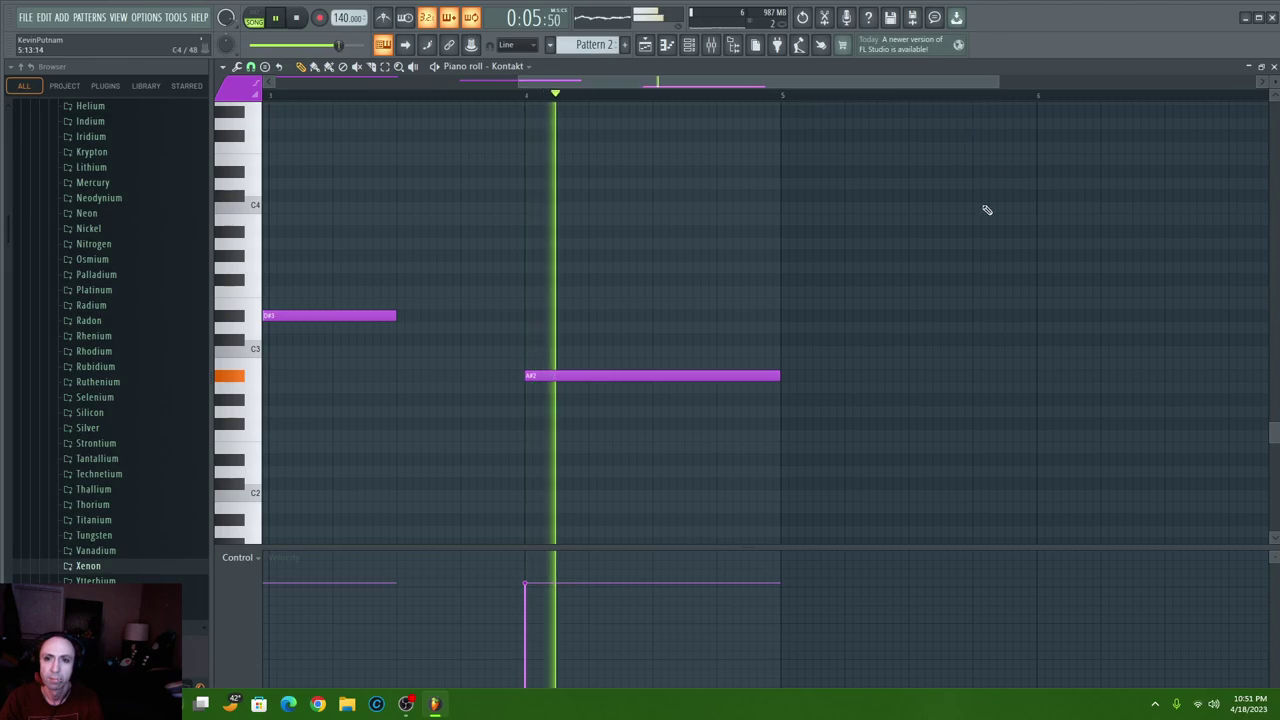
click(910, 411)
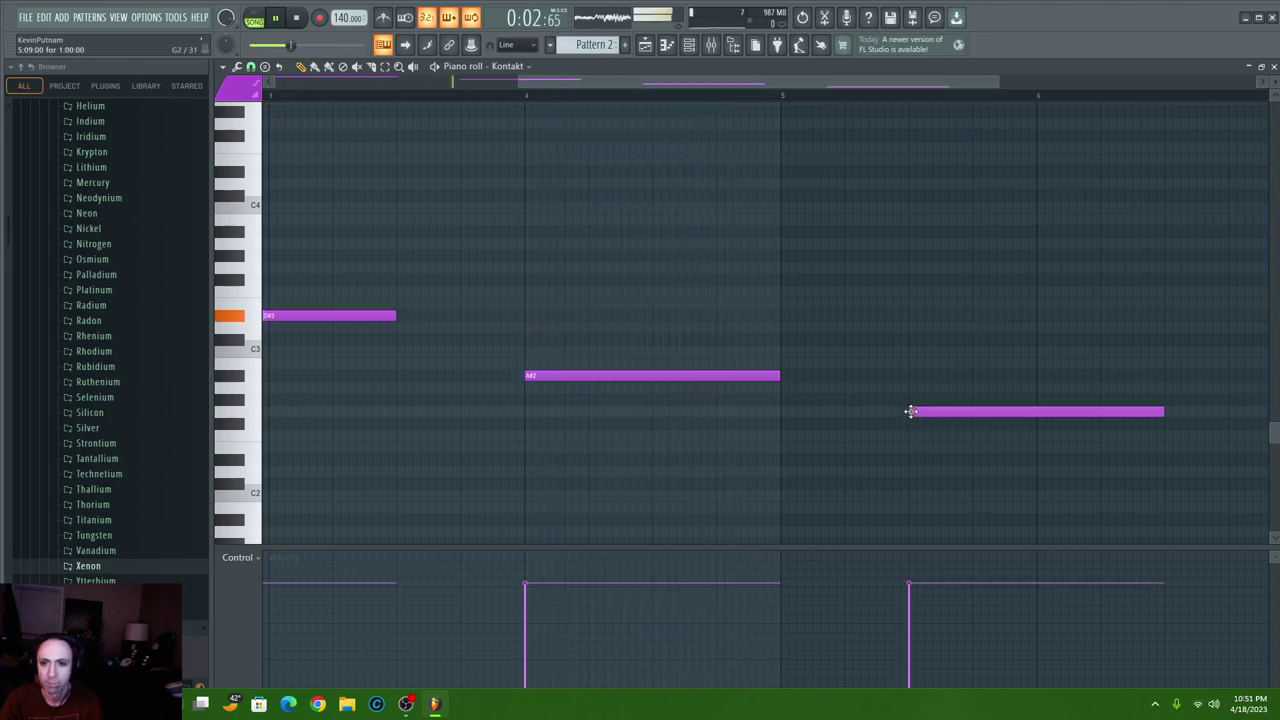
- Repeat Pattern 1 across bars 5 to 8 on Track 1 of the playlist, and reopen Pattern 2's Kontakt notes
drag(617, 84, 796, 117)
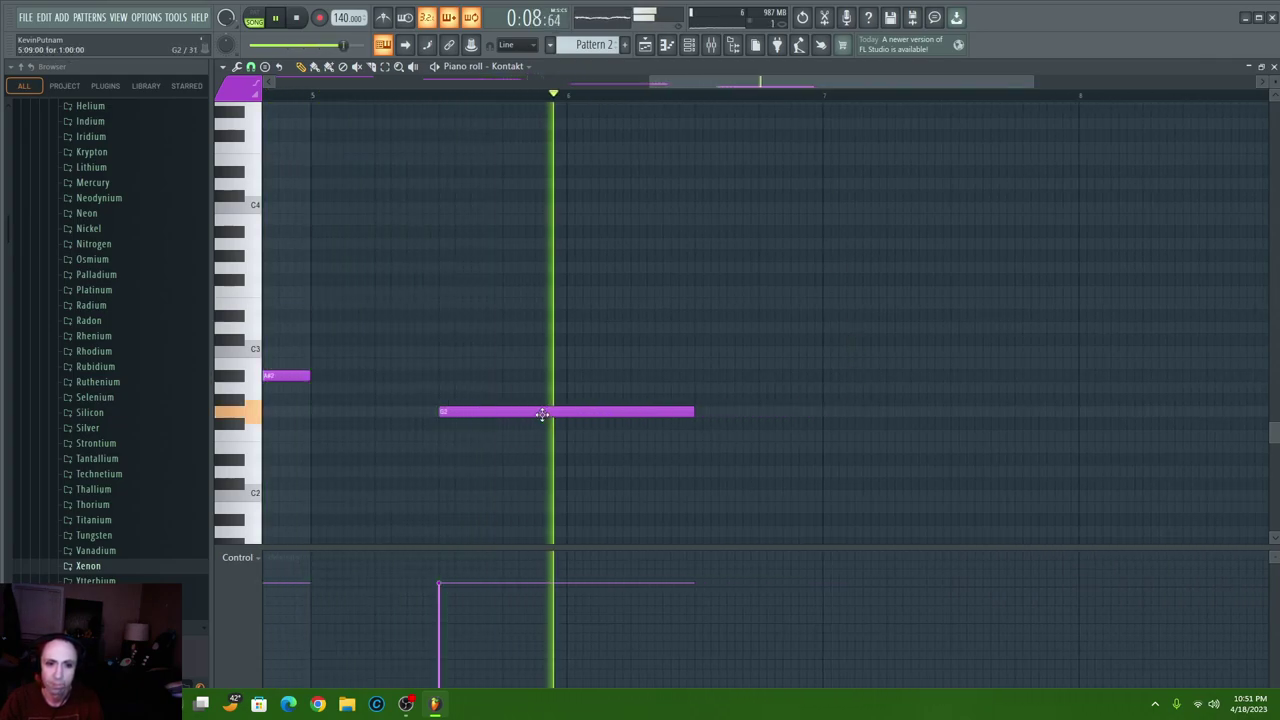
click(645, 45)
drag(538, 146, 634, 146)
double_click(557, 177)
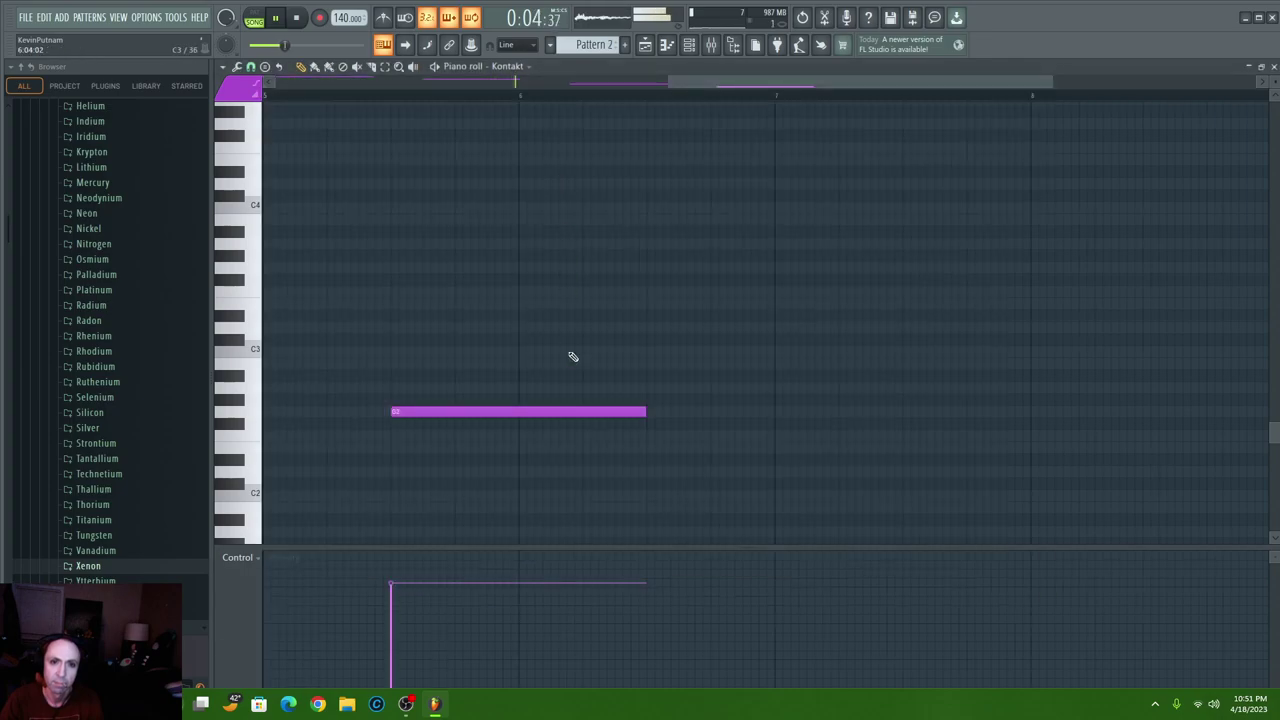
- Lower the G2 note in bar 5 to F#2, and add a one-bar A#2 note at the start of bar 7
drag(521, 412, 521, 425)
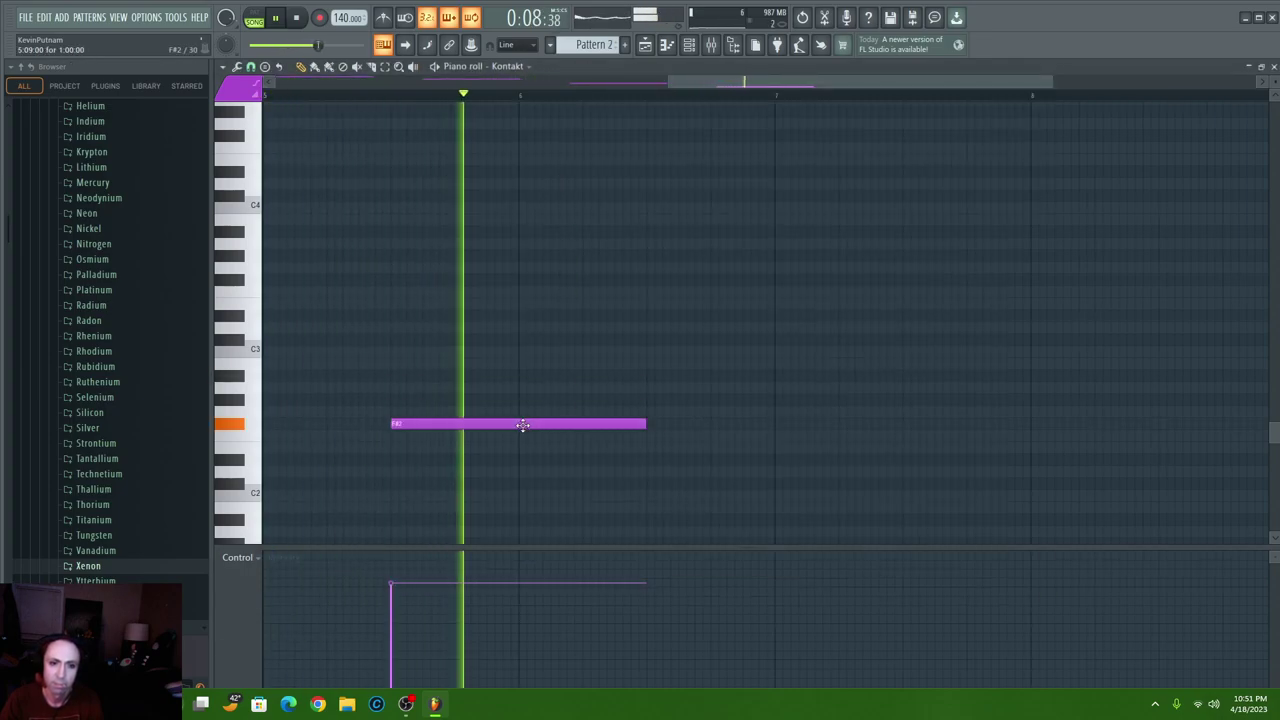
click(781, 377)
- Try a half-bar D4 note at the start of bar 8, raised by one semitone
drag(675, 80, 771, 132)
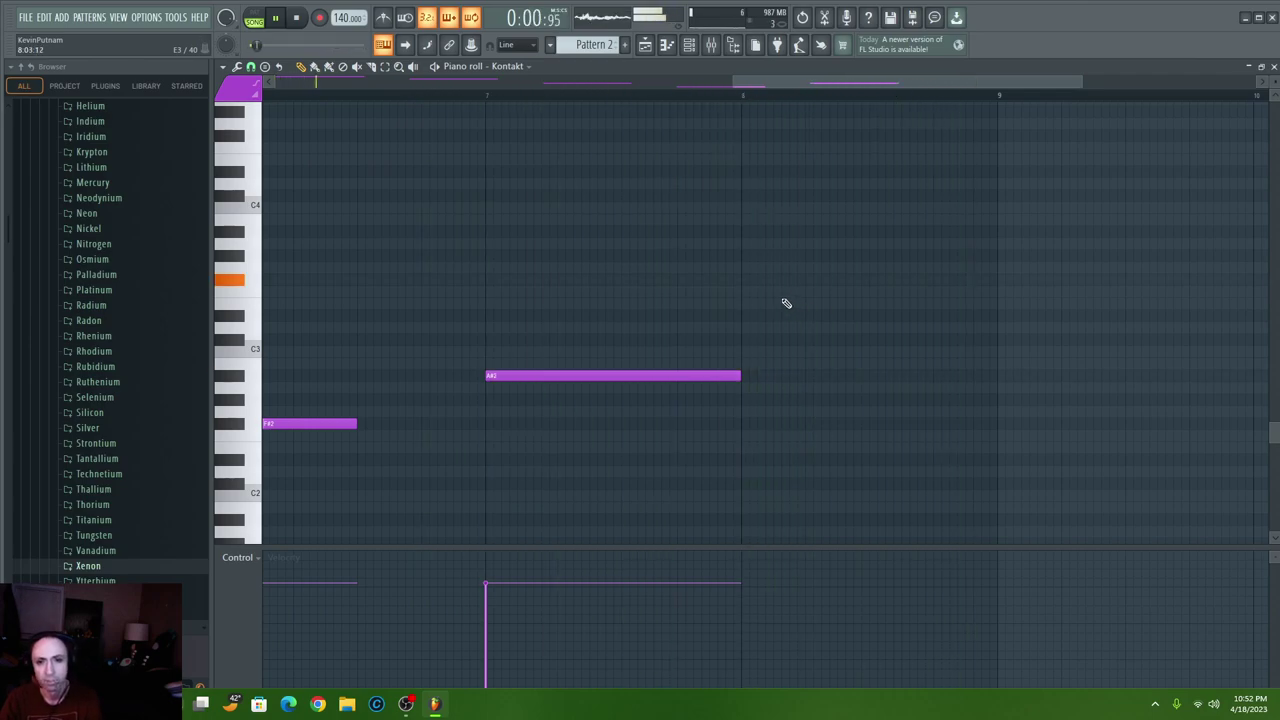
click(747, 186)
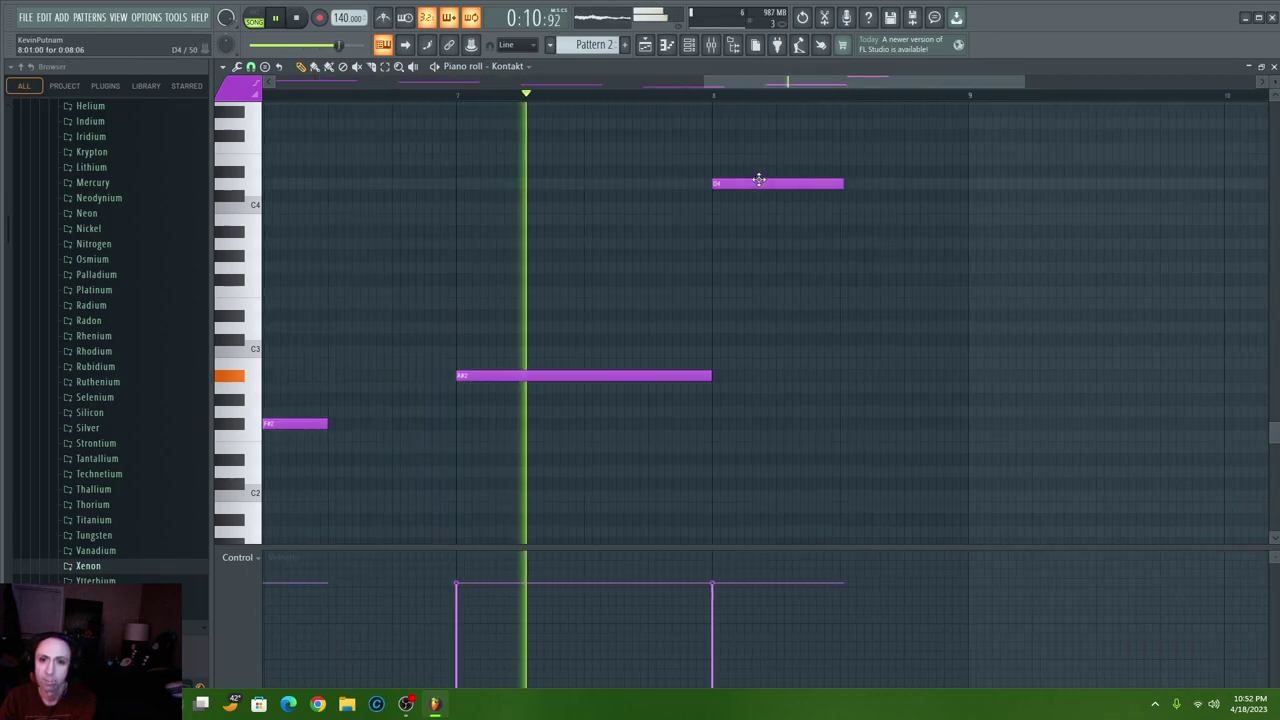
drag(757, 183, 757, 171)
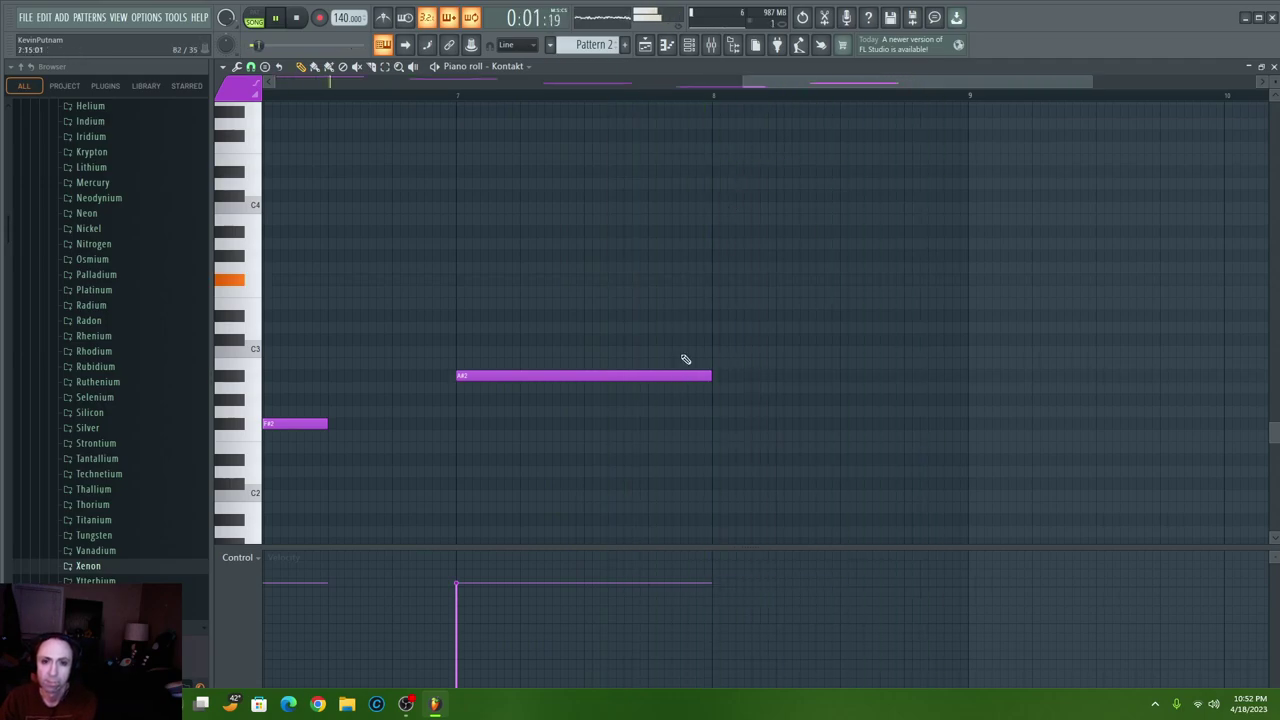
- Delete all the Kontakt notes from Pattern 2
click(695, 46)
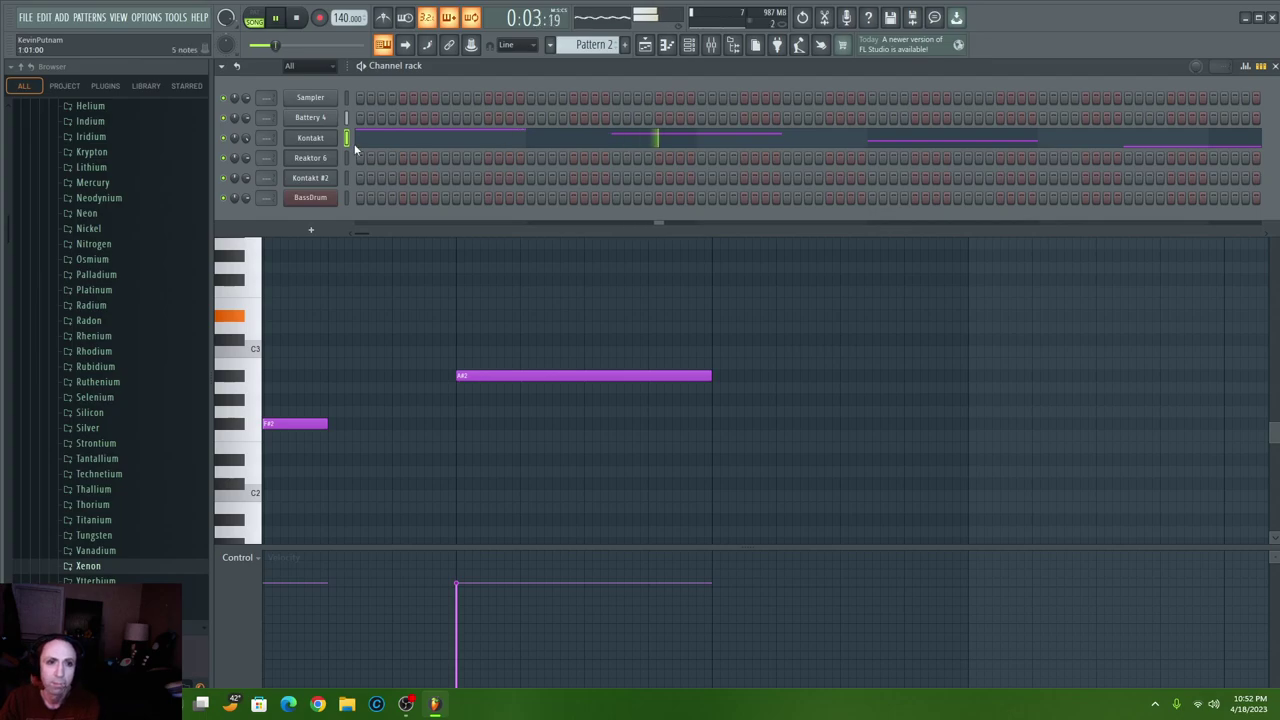
click(310, 138)
key(F7)
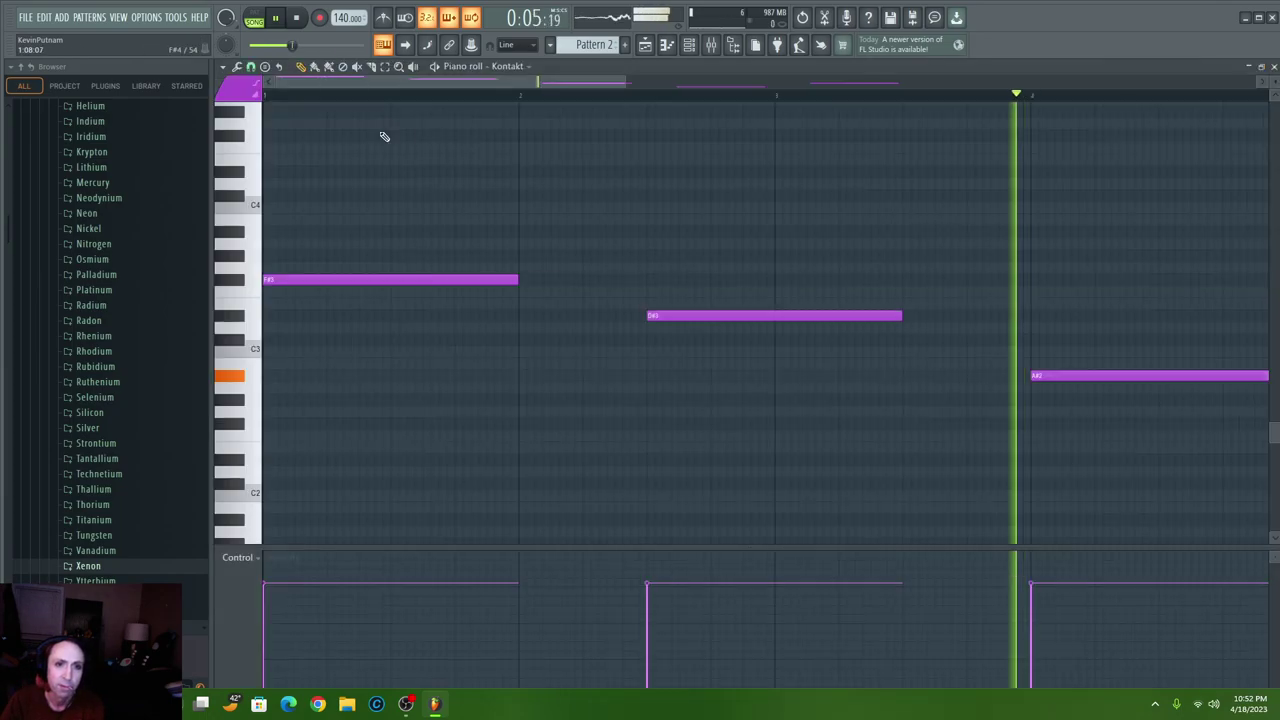
right_click(1100, 375)
right_click(400, 279)
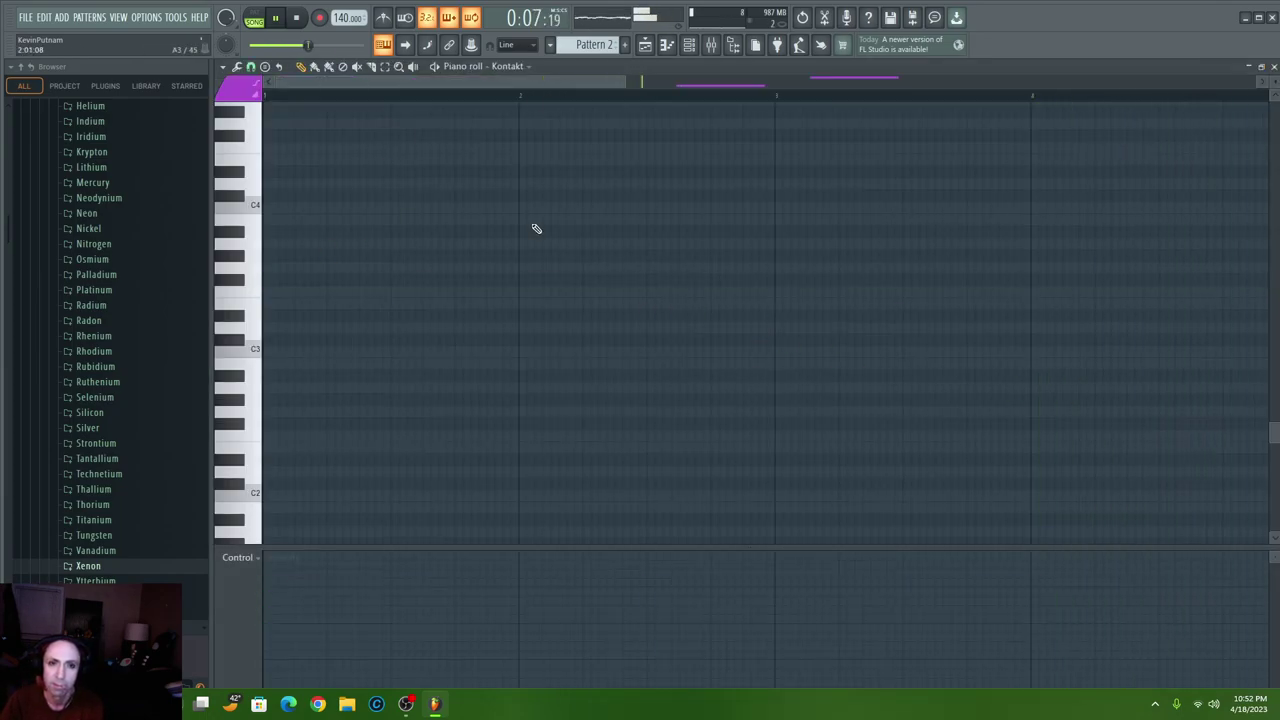
scroll(605, 189, down, 5)
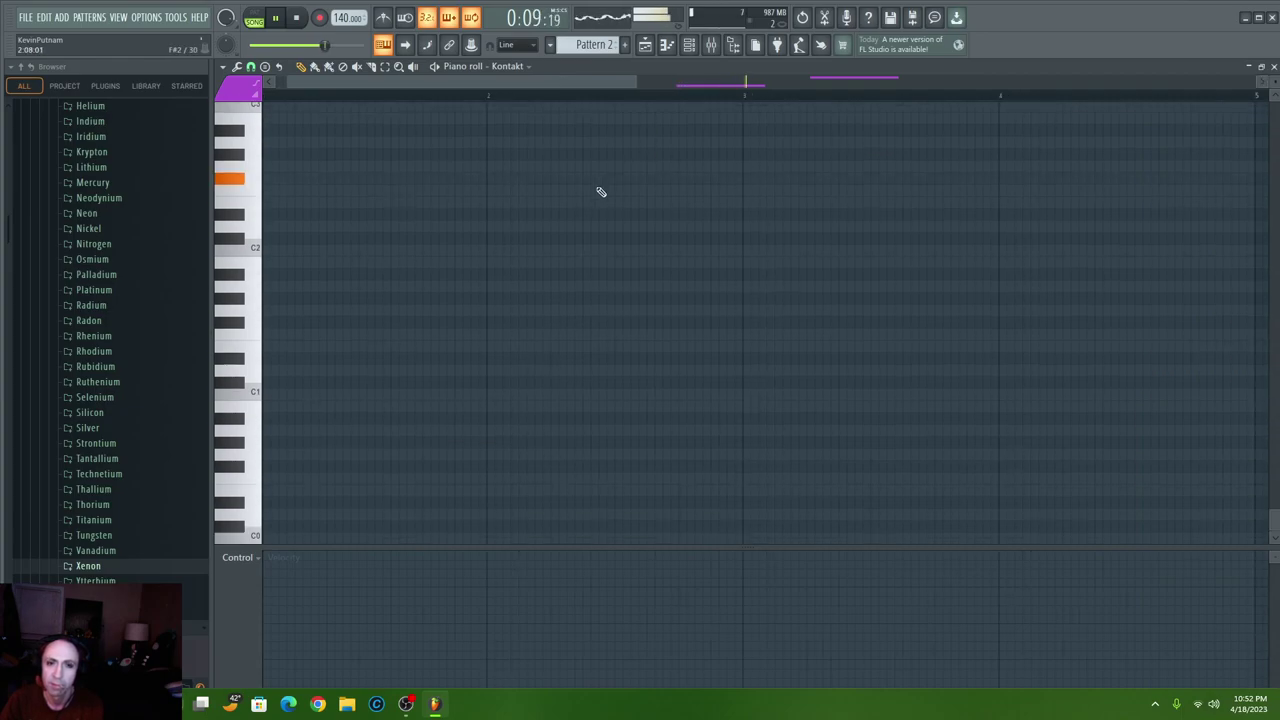
drag(489, 80, 517, 199)
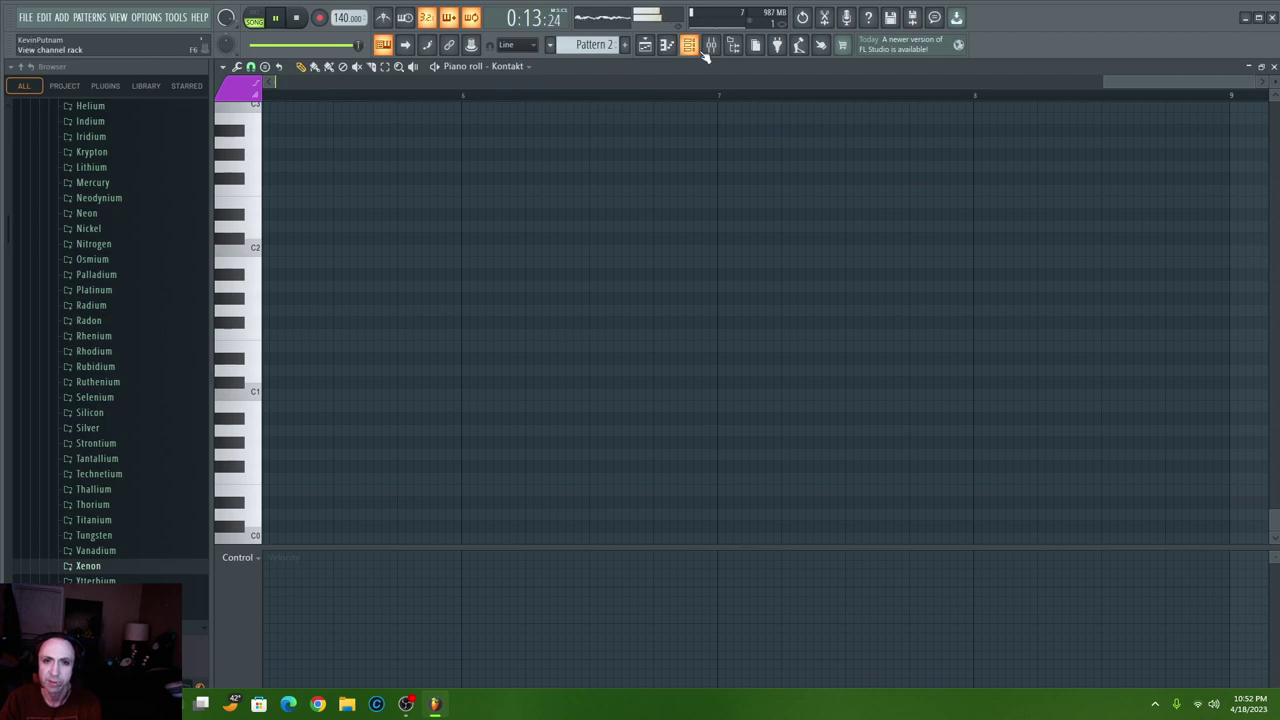
- Program BassDrum hits on steps 1, 7 and 13 of Pattern 2
click(665, 46)
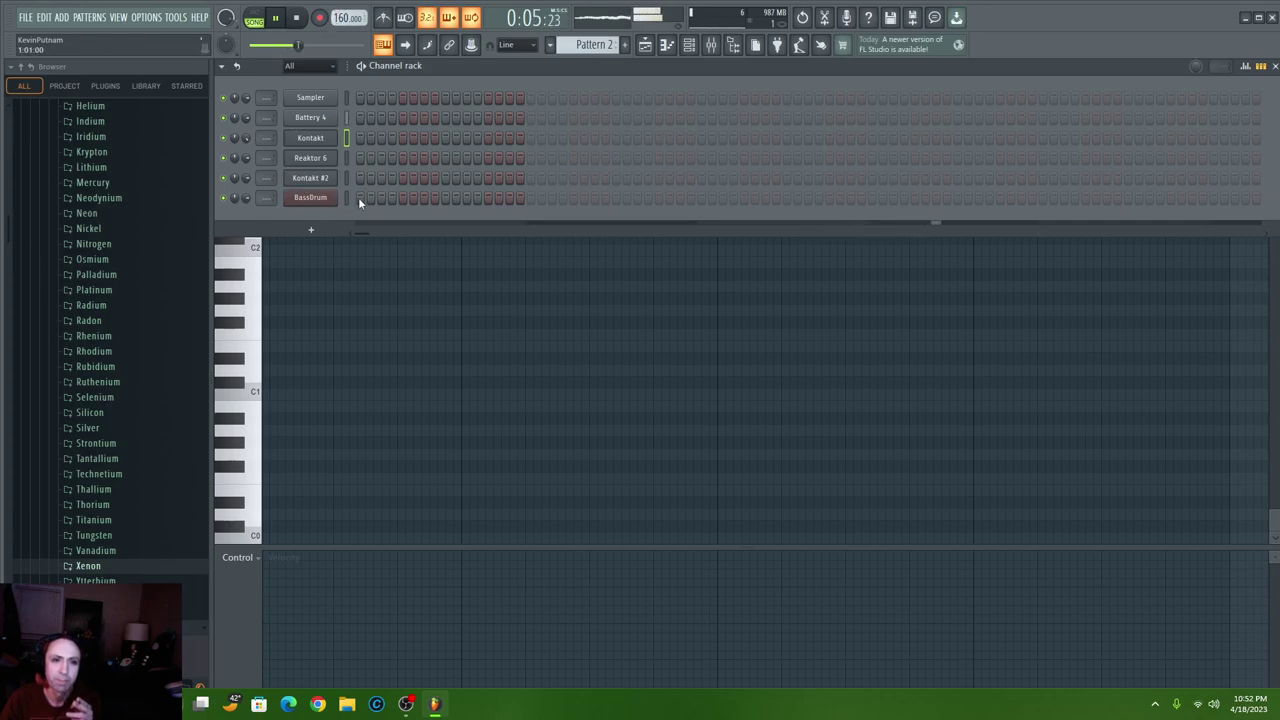
click(401, 198)
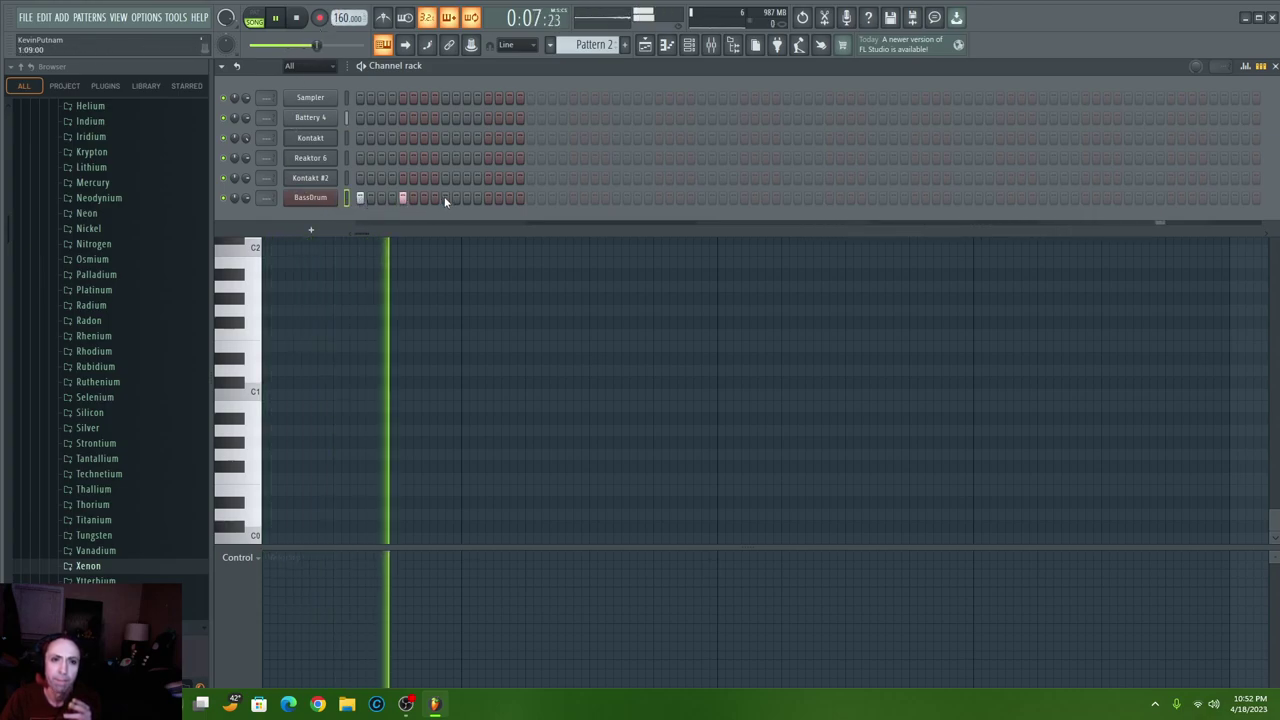
click(401, 198)
click(424, 198)
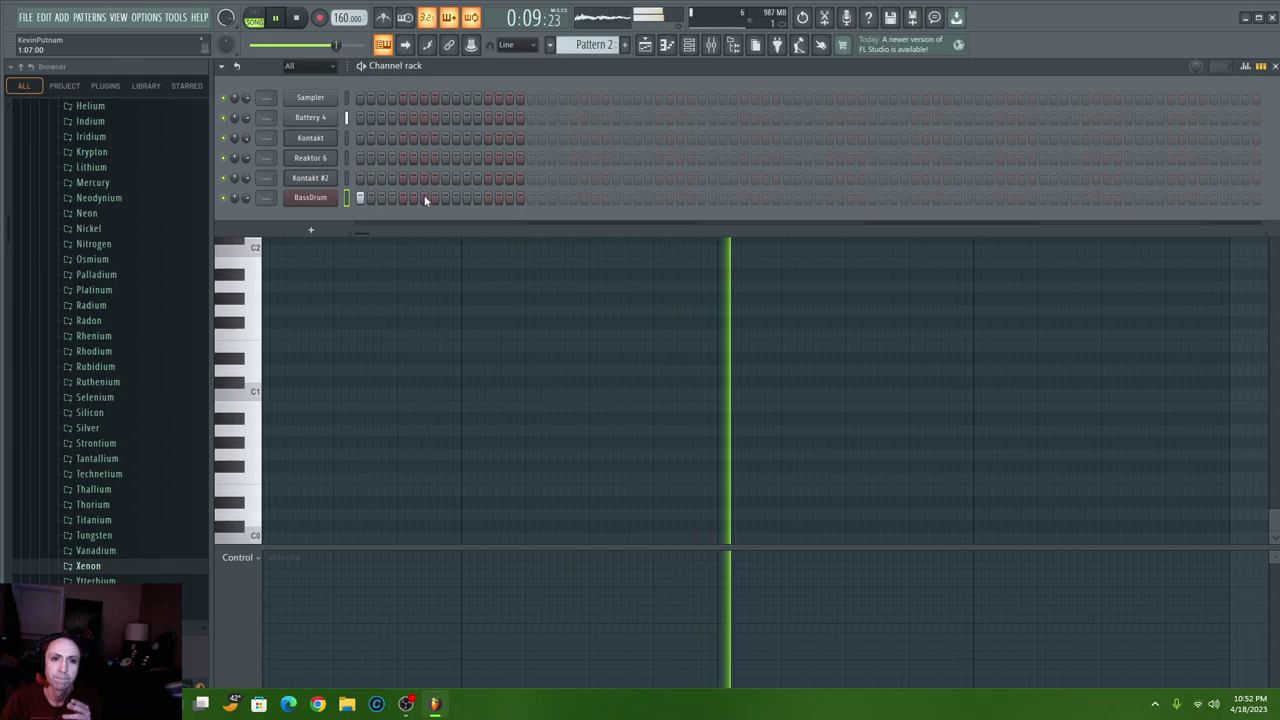
click(488, 198)
- Repeat Pattern 2 across bars 2 to 8 on Track 2, and move the BassDrum hit on step 7 to step 5
key(F5)
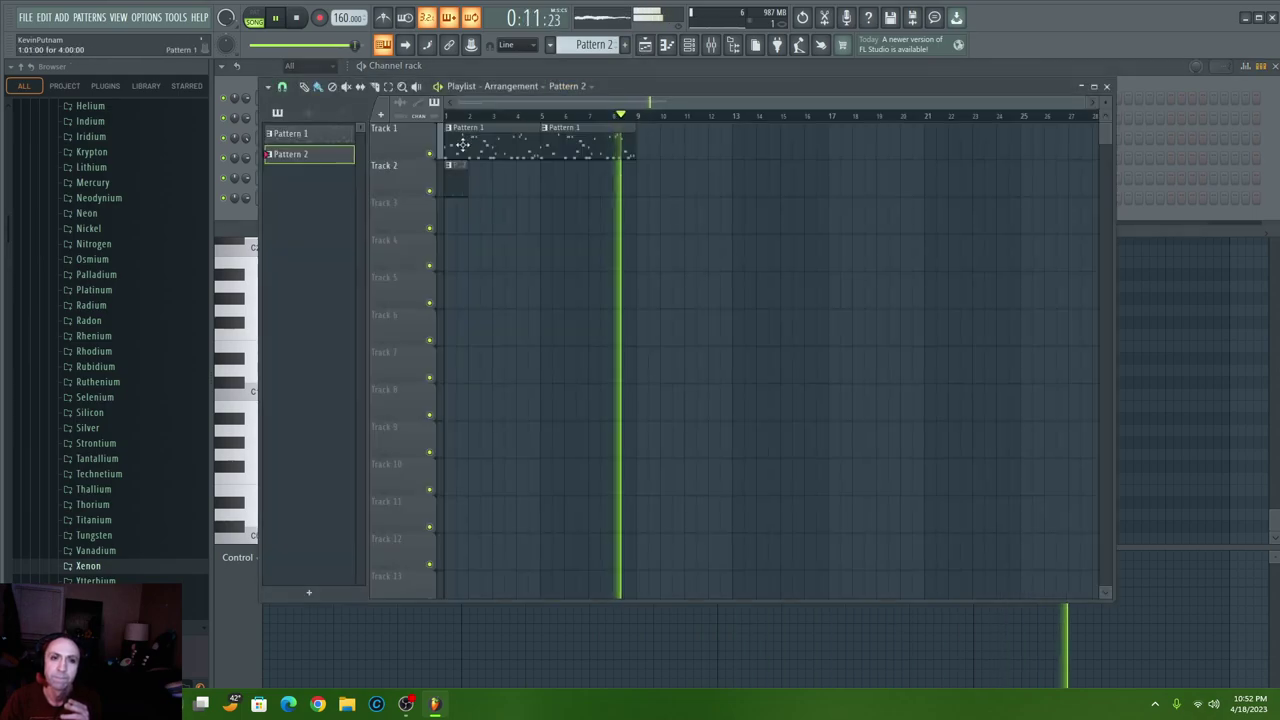
drag(476, 182, 623, 183)
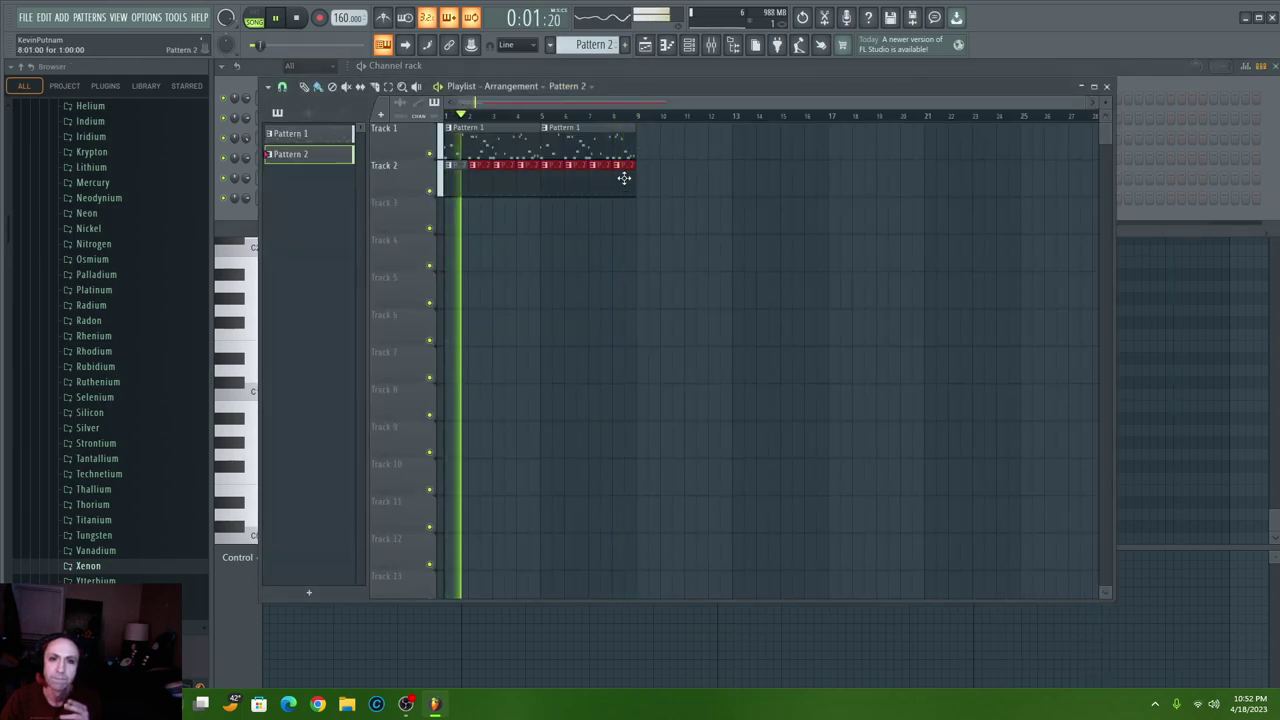
click(688, 46)
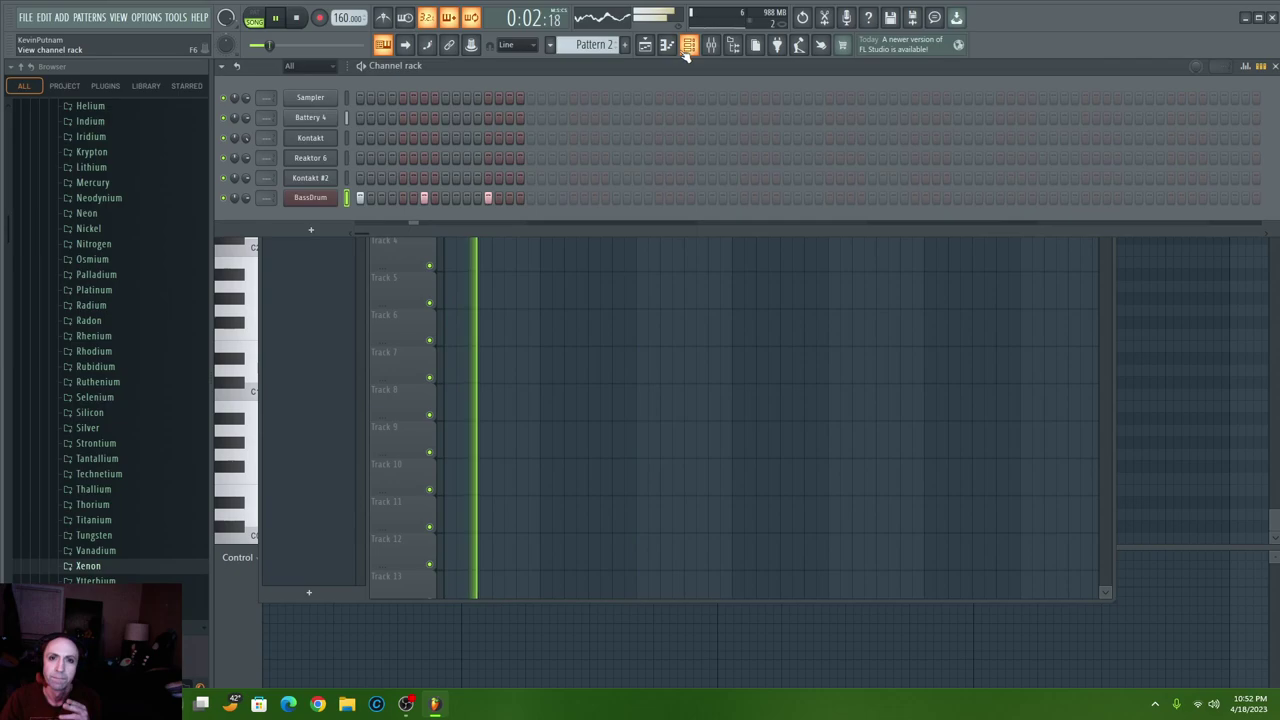
click(402, 197)
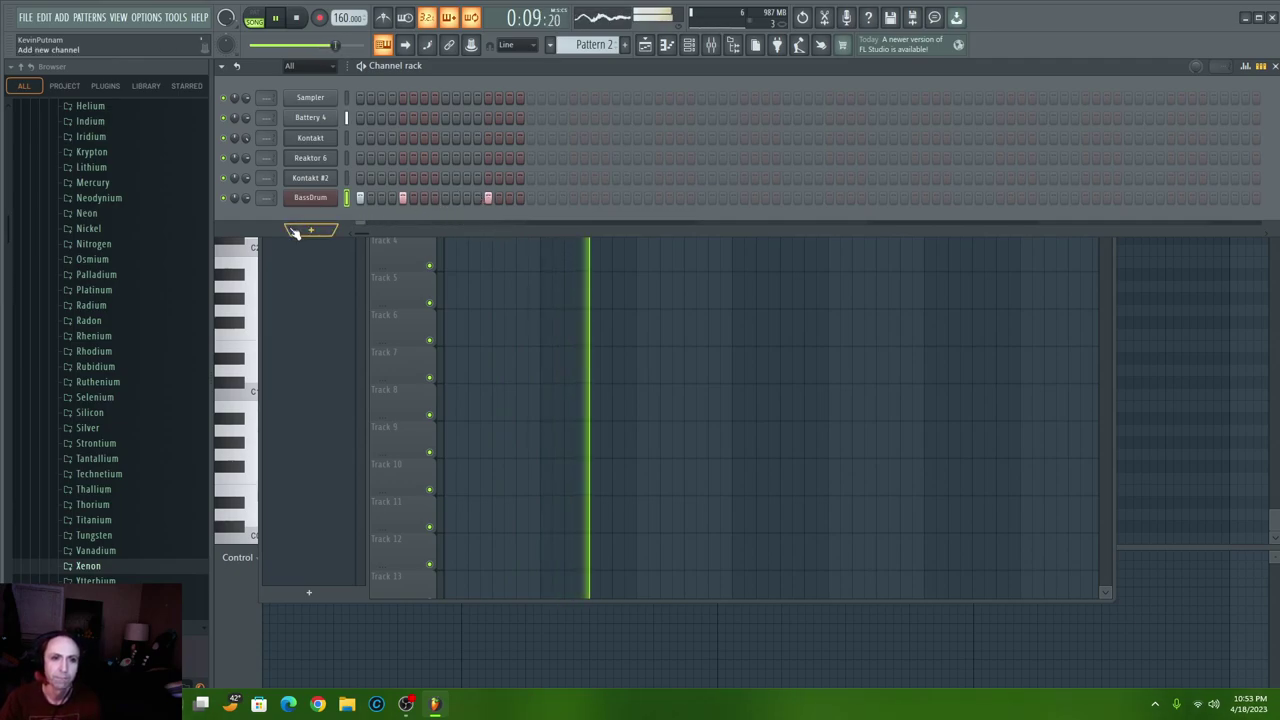
- Load Snare Neodynium from the Drums samples' Snare folder into a new channel, with a hit on step 9
click(89, 567)
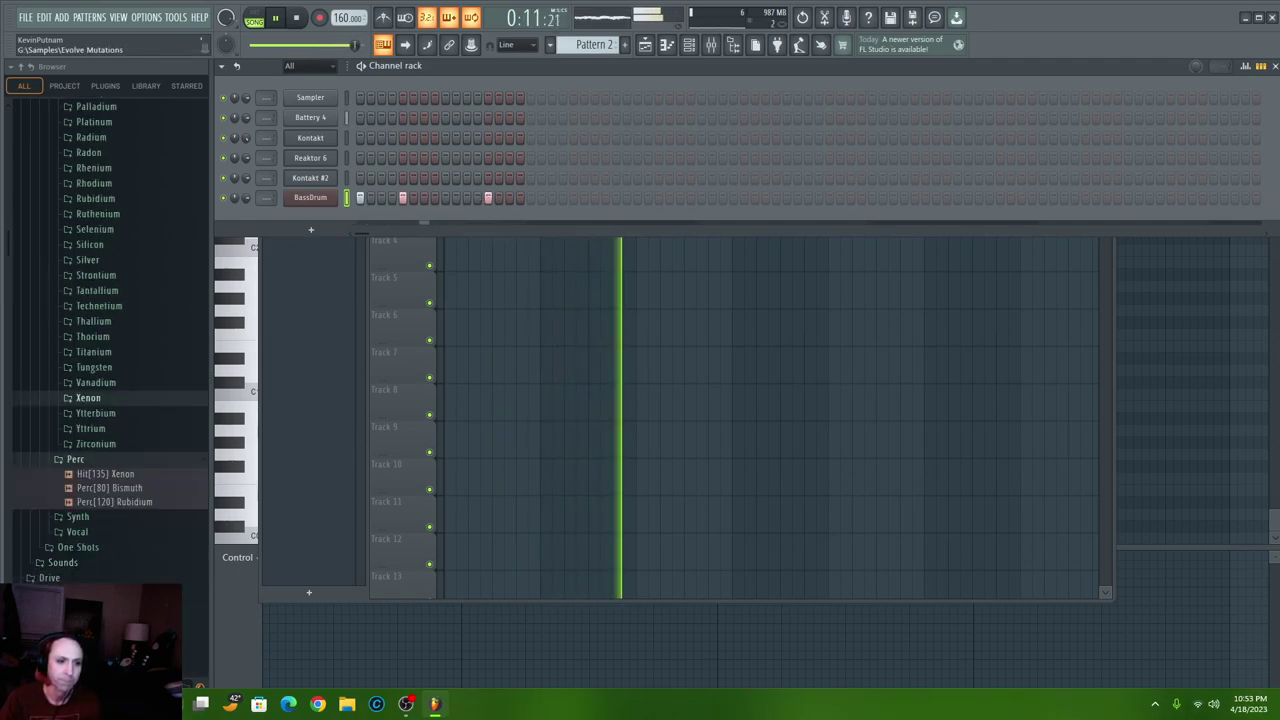
scroll(94, 414, up, 8)
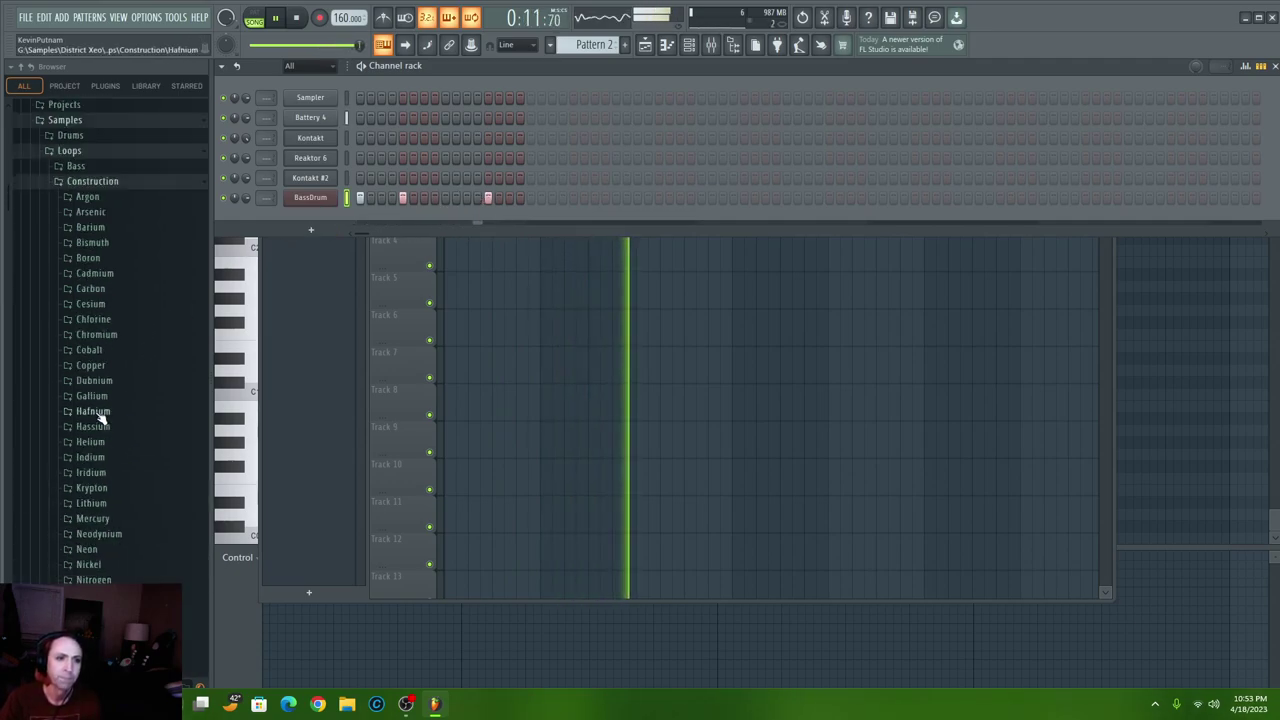
click(70, 150)
click(72, 135)
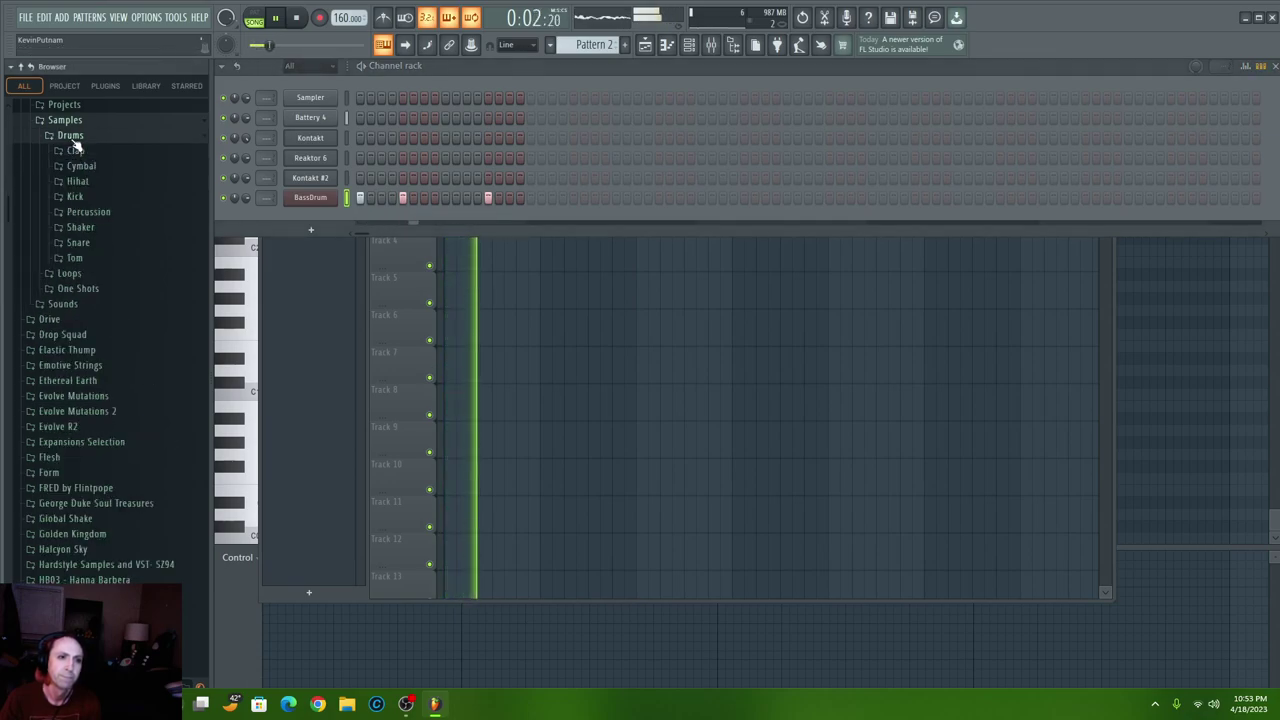
click(83, 246)
scroll(100, 443, down, 5)
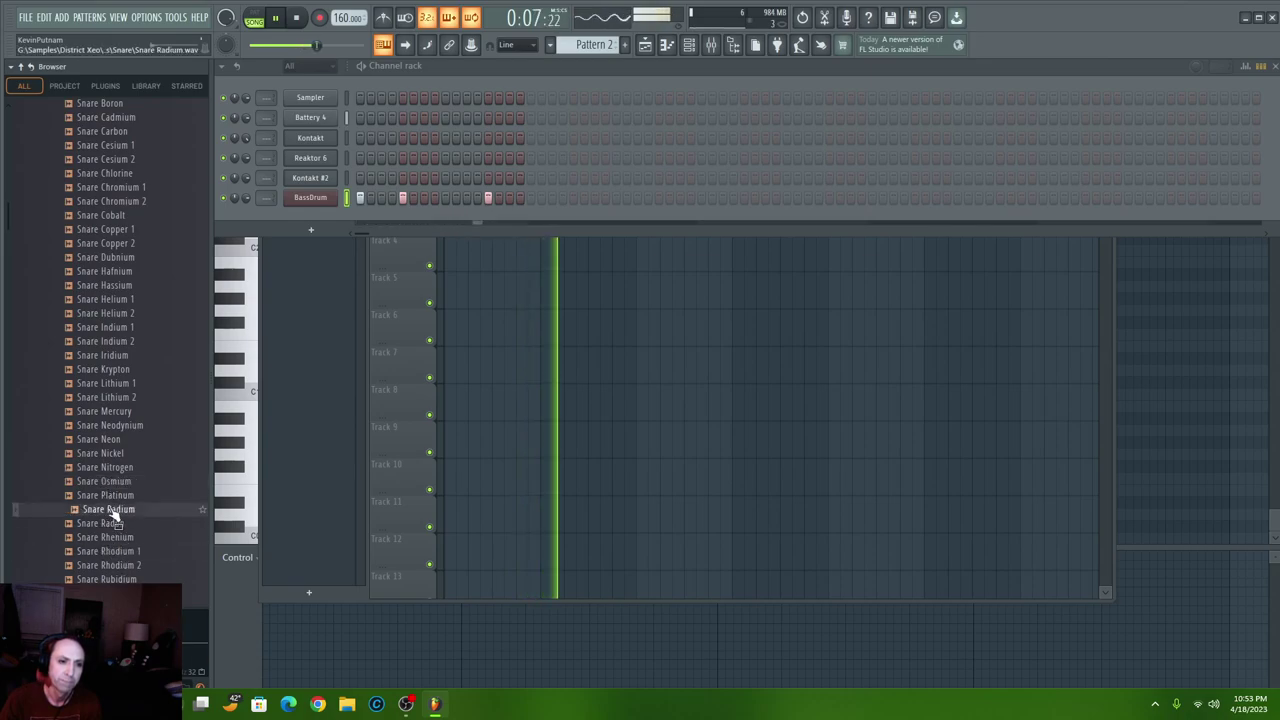
right_click(122, 432)
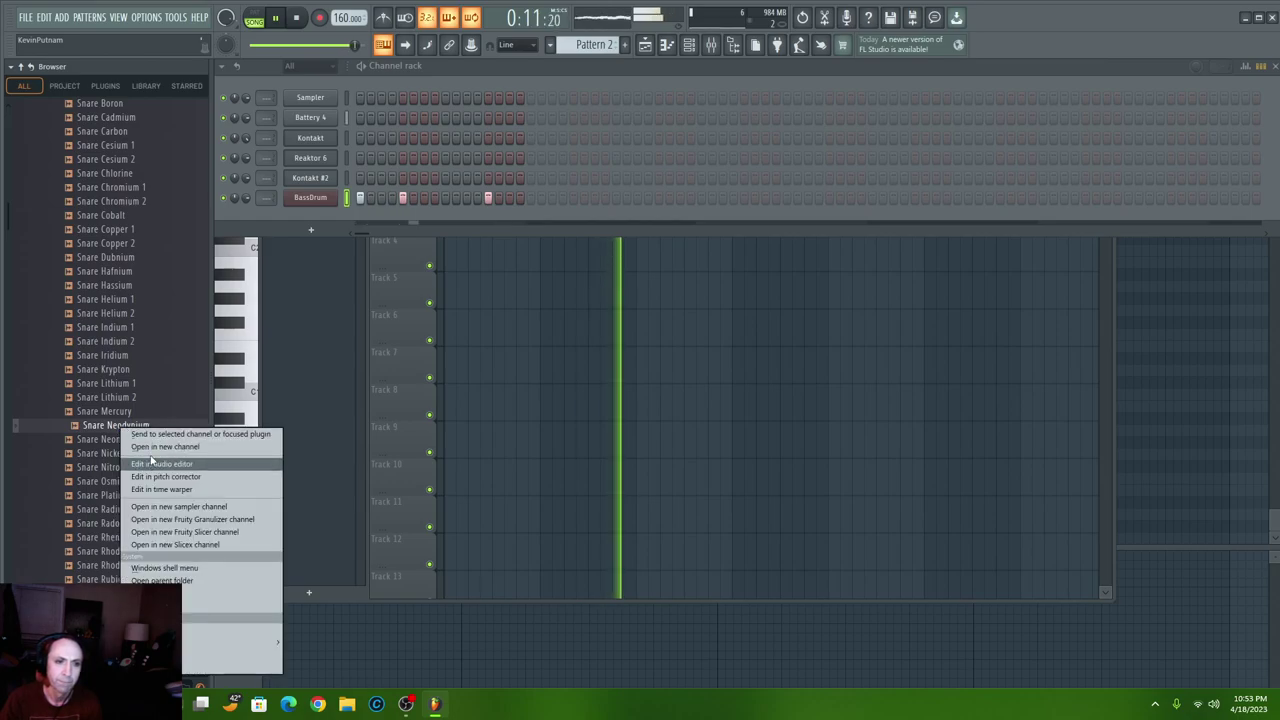
click(160, 449)
click(635, 68)
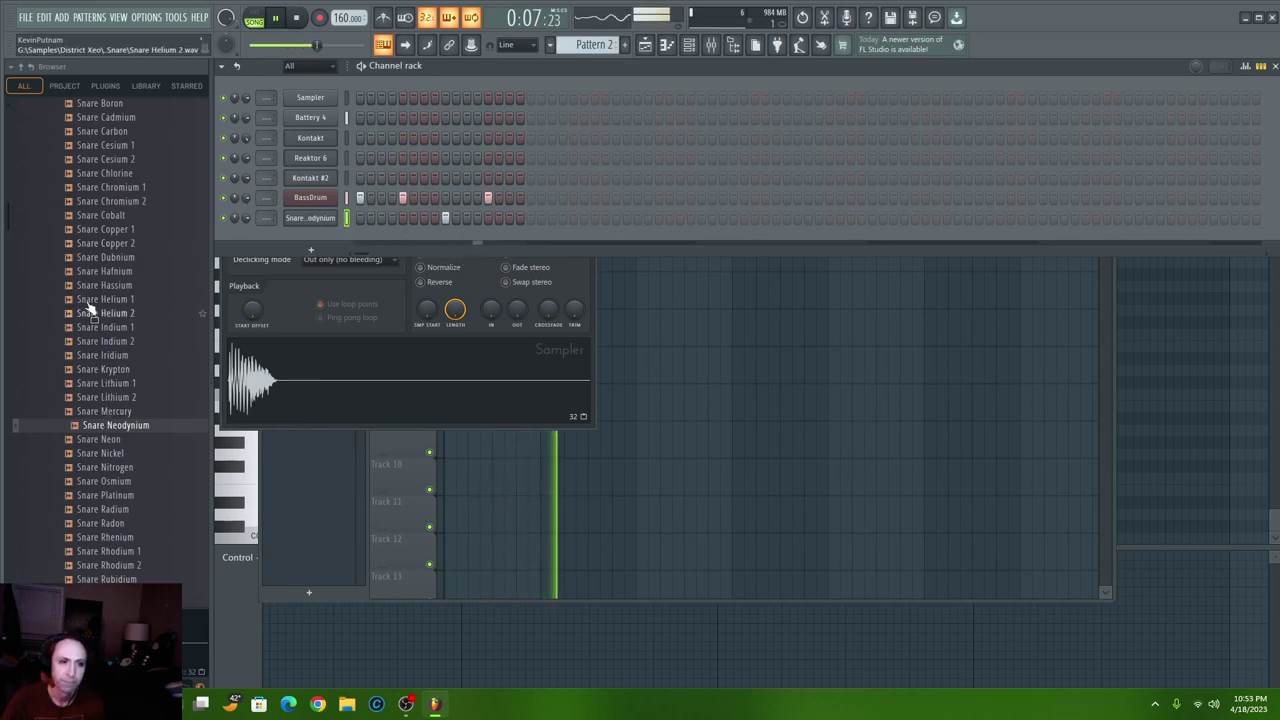
- Load ClosedHH Cesium from the Drums samples' Hihat folder into a new channel
scroll(92, 318, up, 10)
click(78, 243)
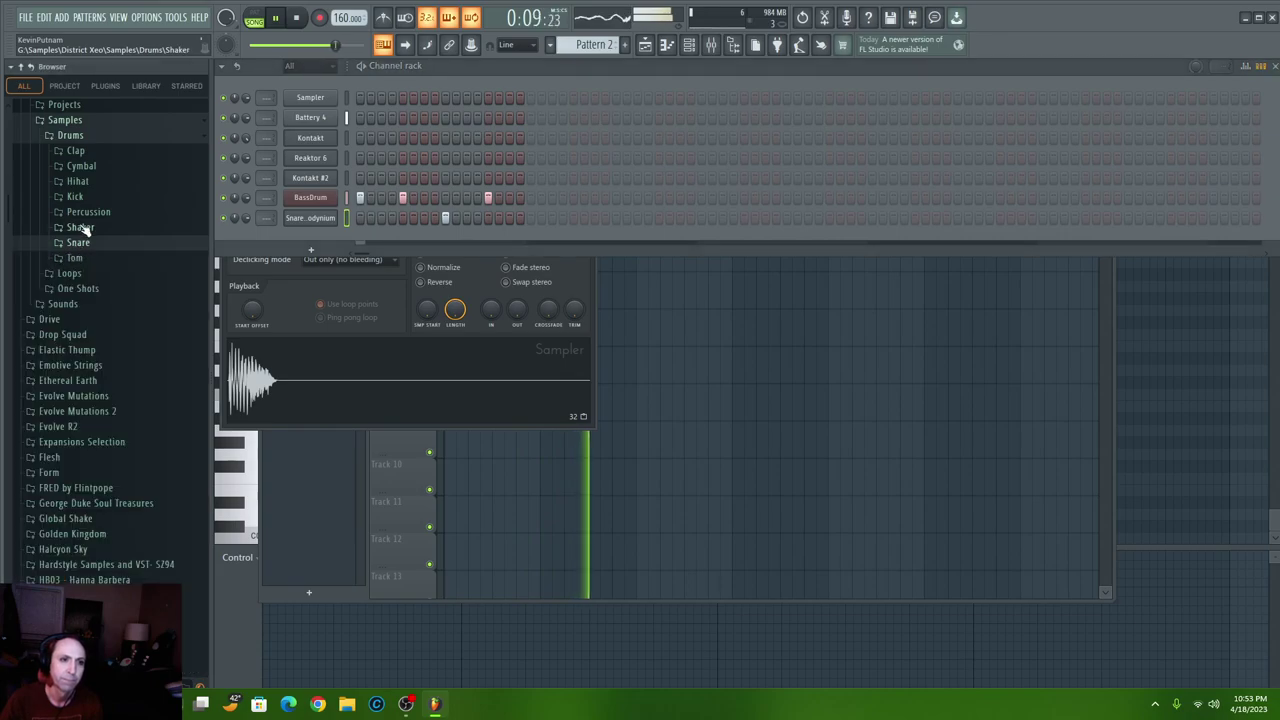
click(78, 182)
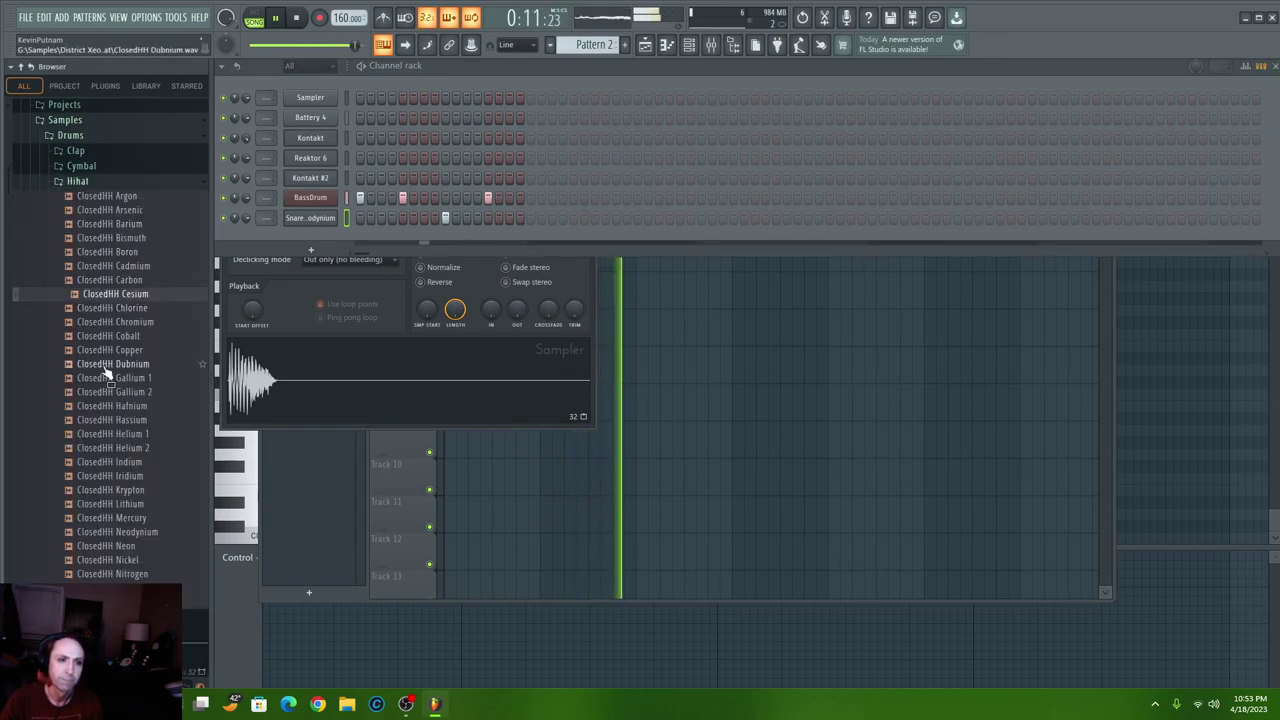
right_click(126, 294)
click(190, 298)
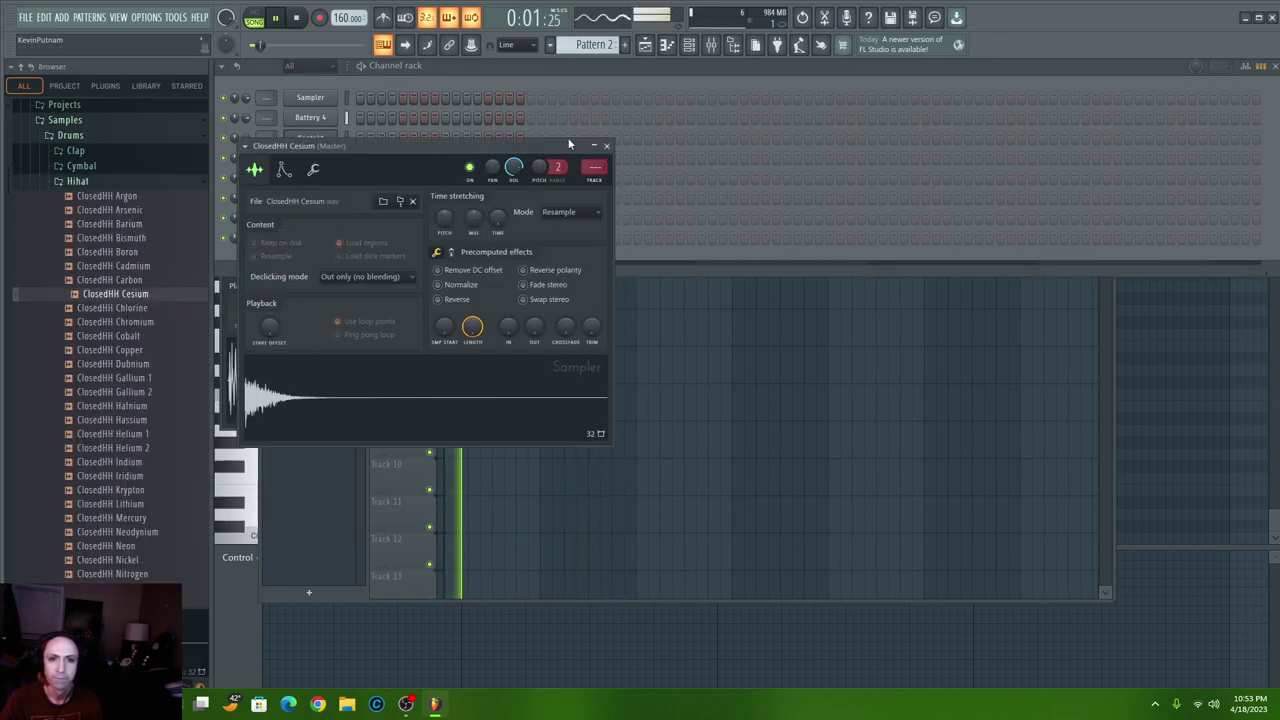
click(568, 68)
- Fill the ClosedHH Cesium channel on every second step, and show its step velocities in the graph editor
right_click(335, 237)
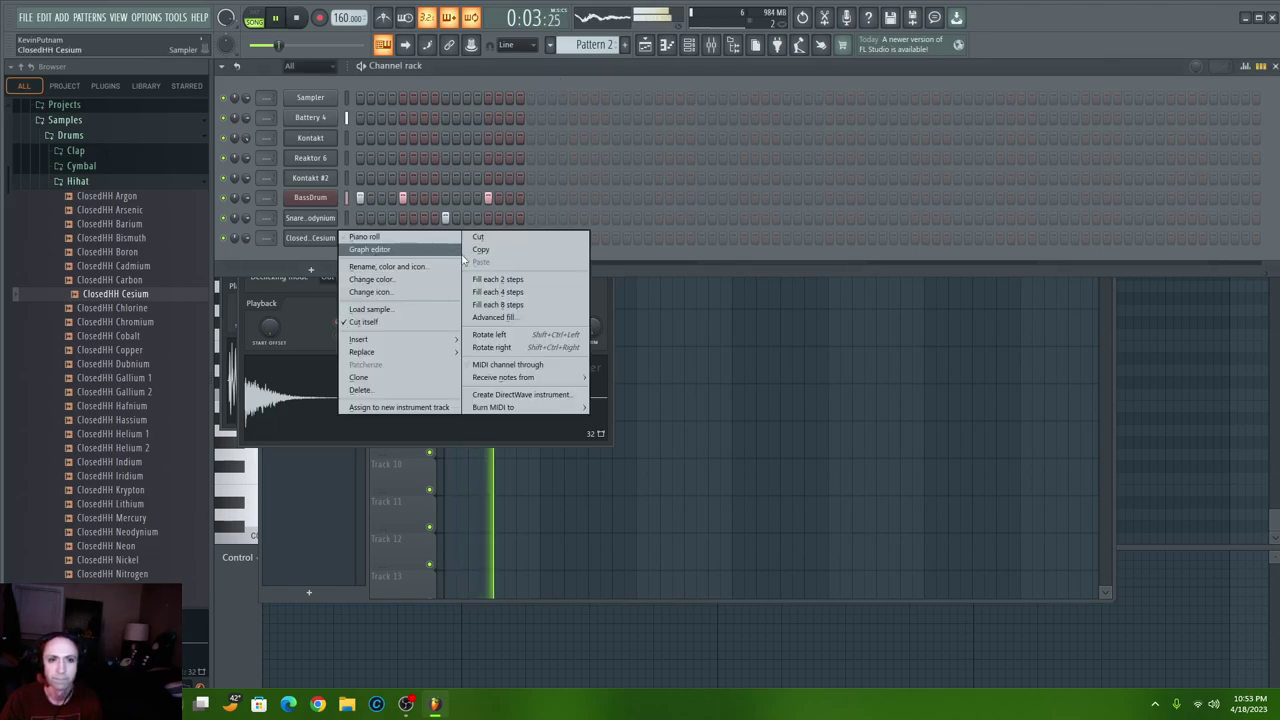
click(490, 280)
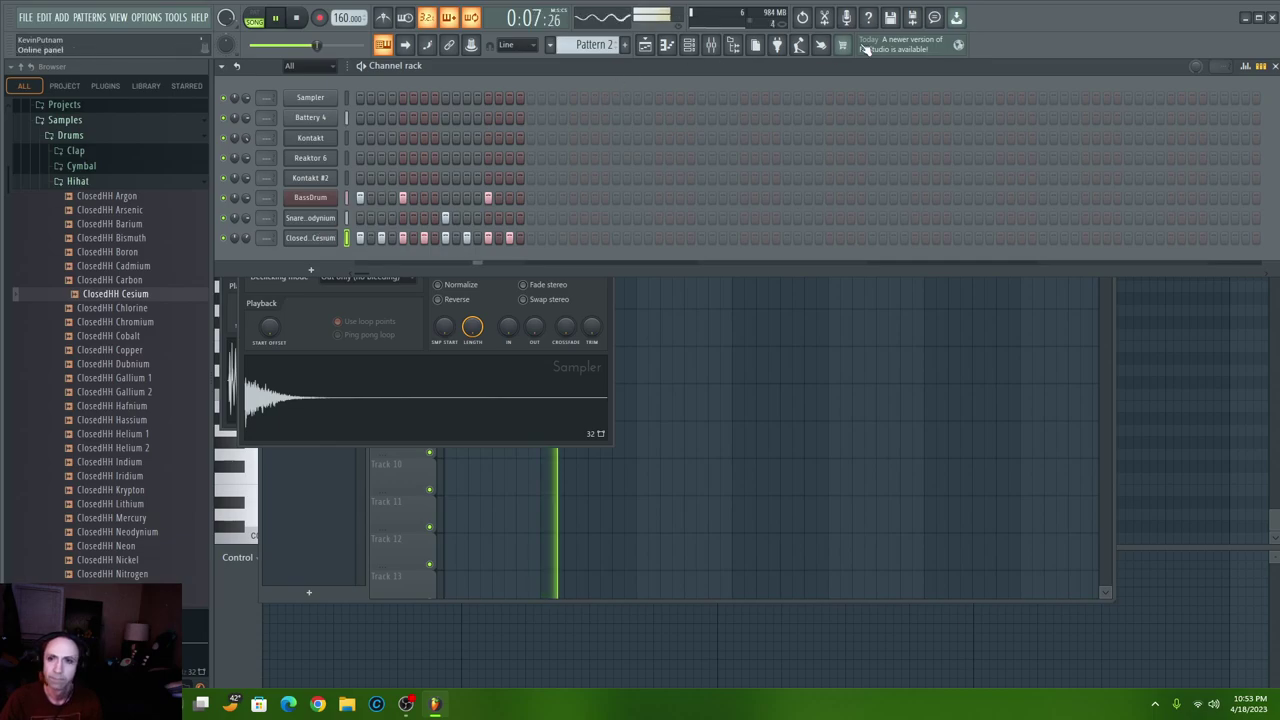
click(1245, 65)
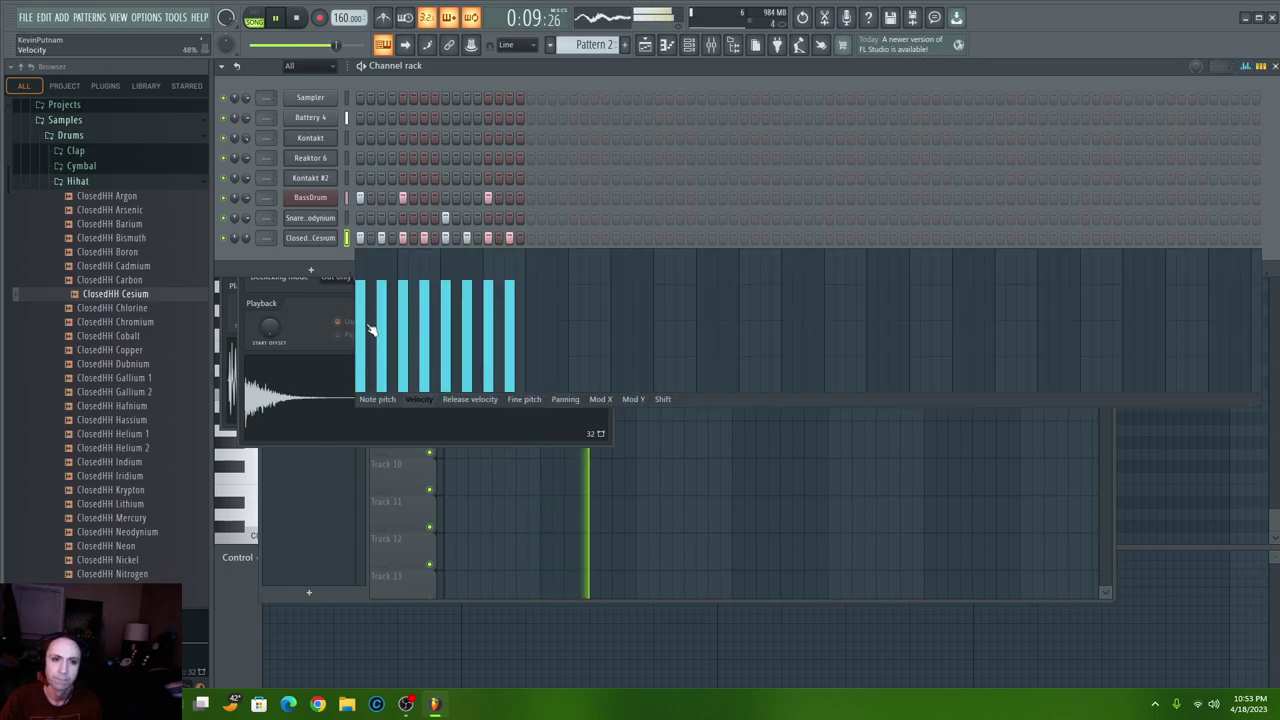
- Lower the velocities of the first five ClosedHH Cesium hits to differing levels, and hide the graph editor
click(365, 360)
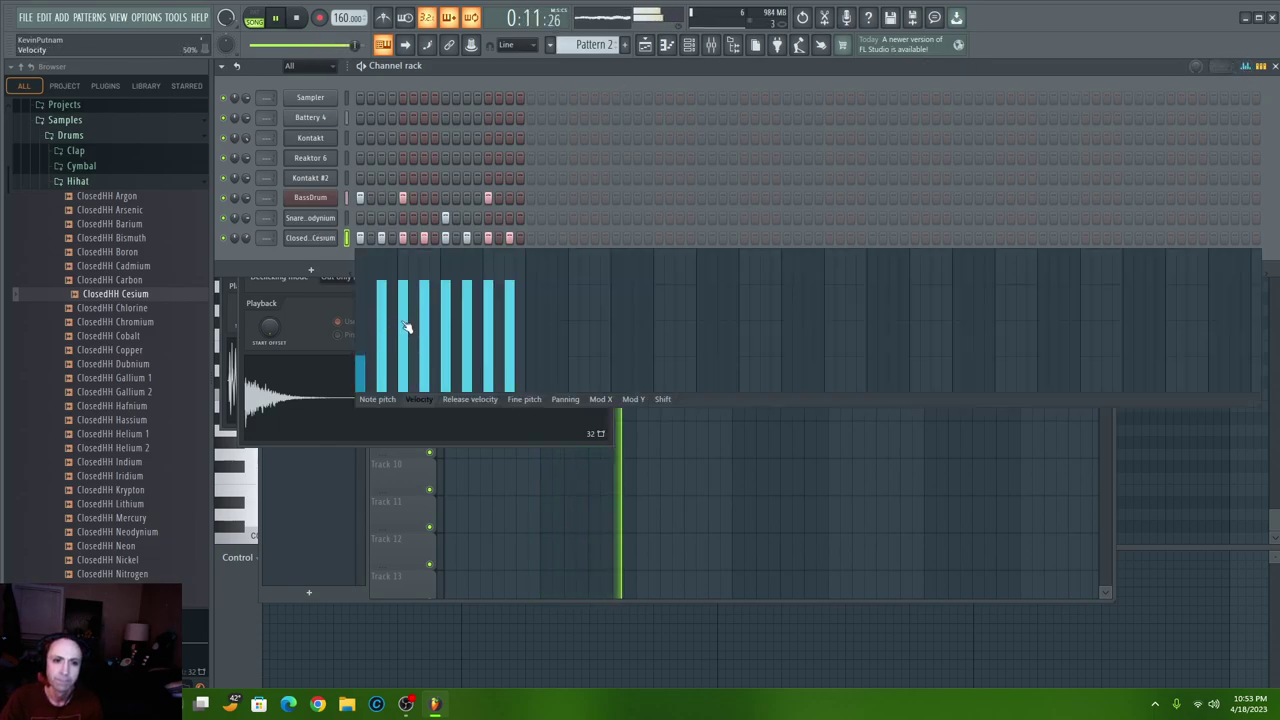
click(403, 326)
click(382, 320)
click(406, 298)
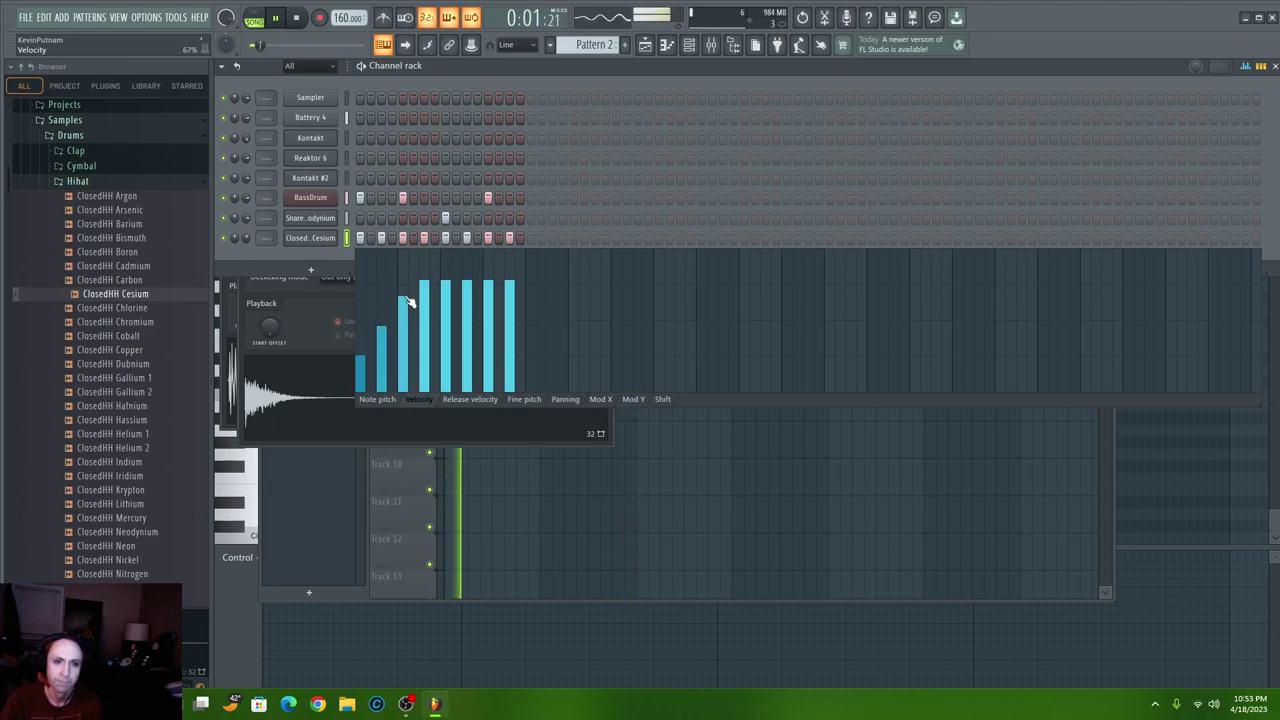
click(424, 337)
click(446, 321)
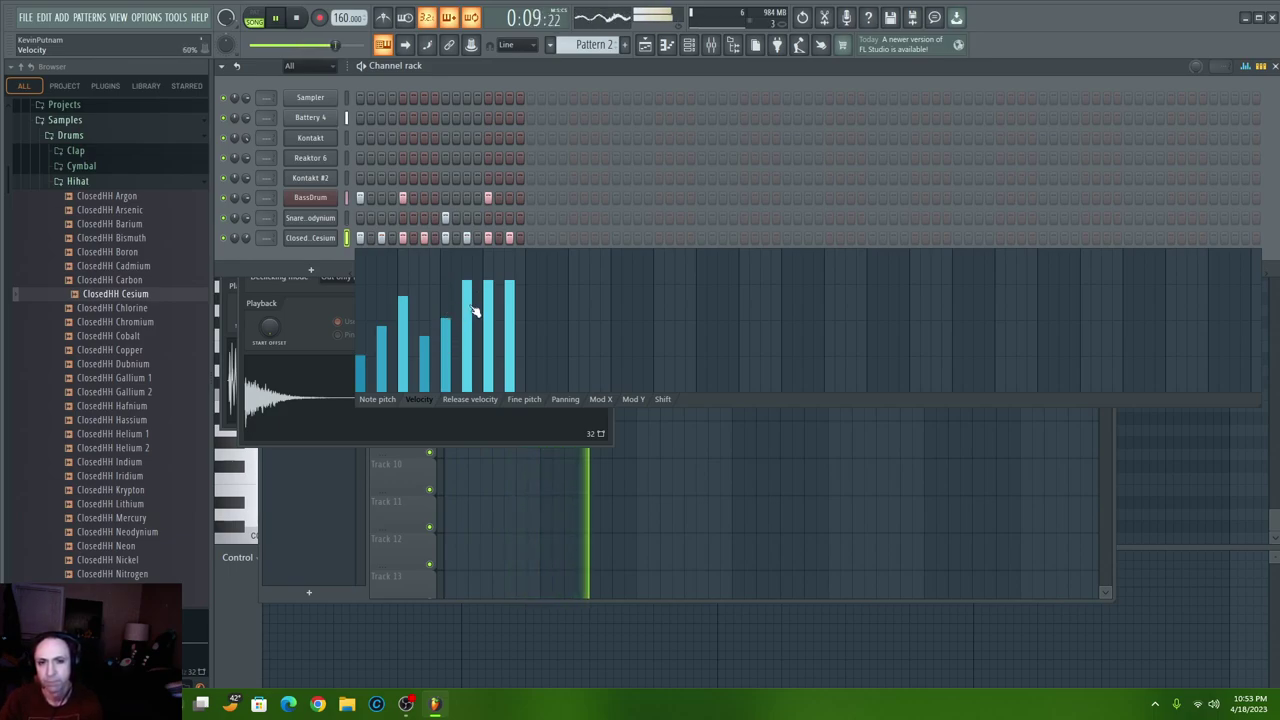
click(1245, 66)
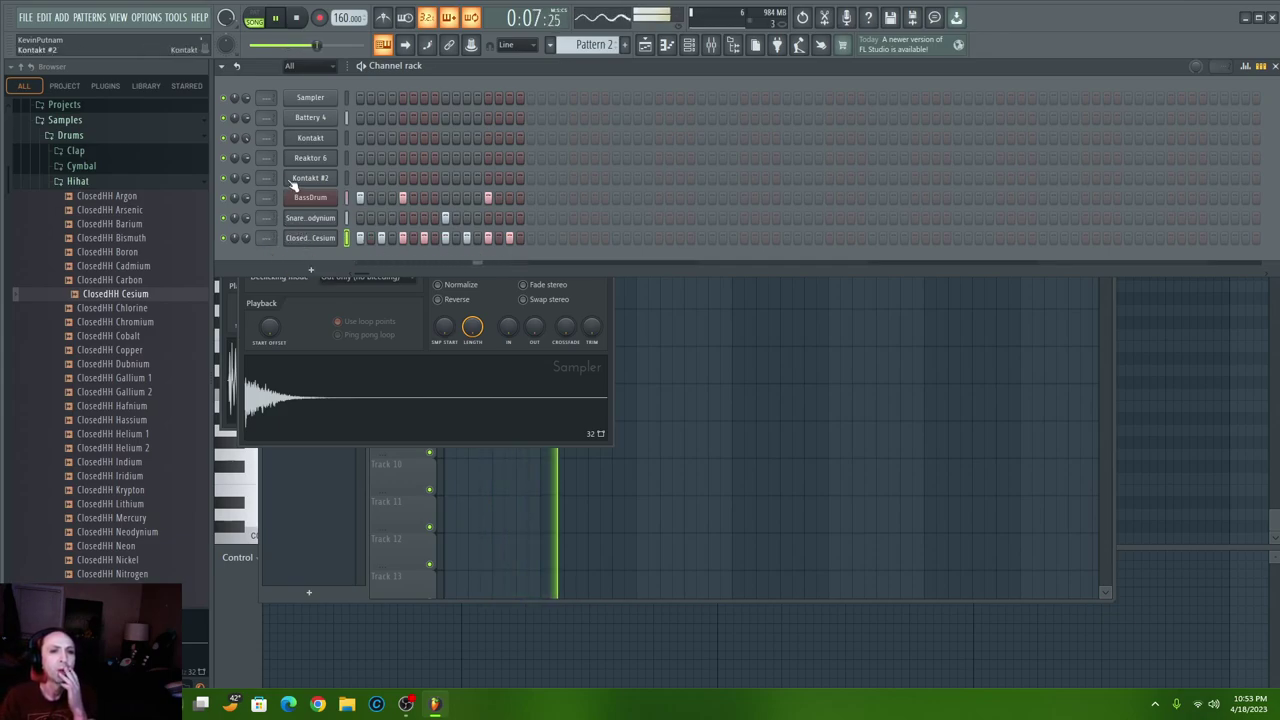
- Load the Form instrument in the Reaktor 6 channel and choose the Big Buzz preset from the factory leads
click(324, 158)
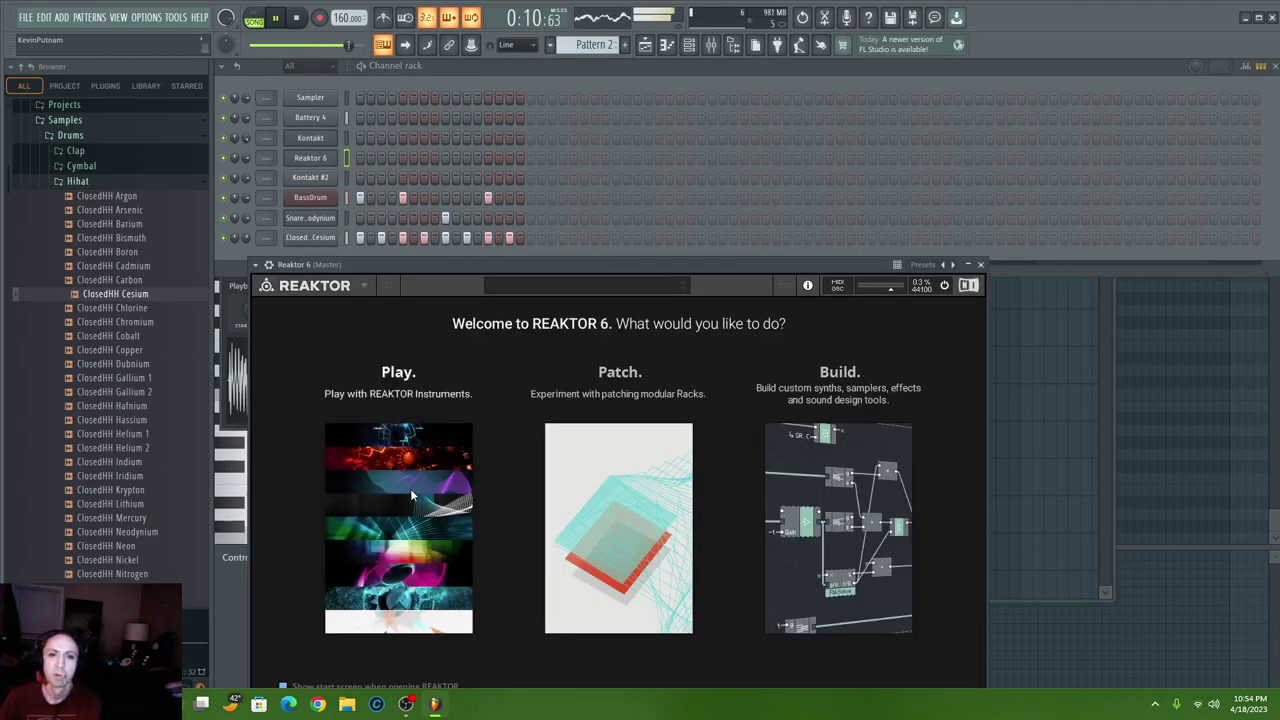
click(410, 496)
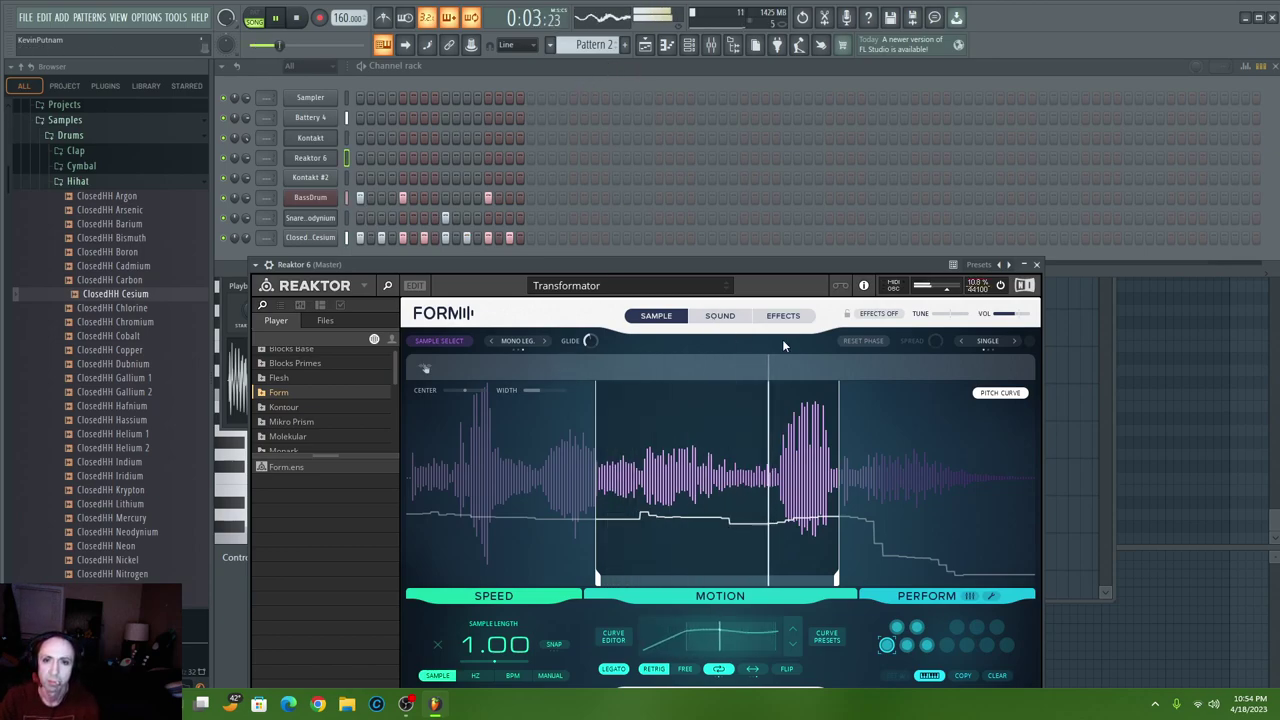
mouse_move(578, 303)
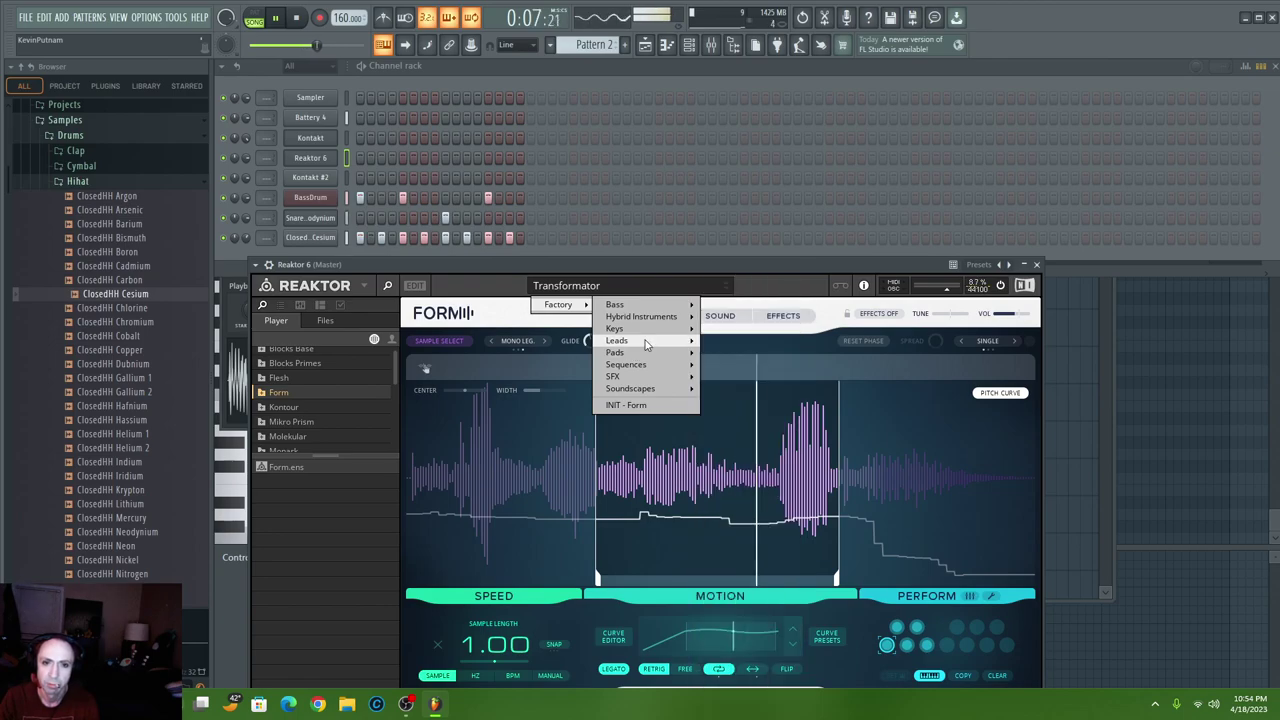
mouse_move(681, 346)
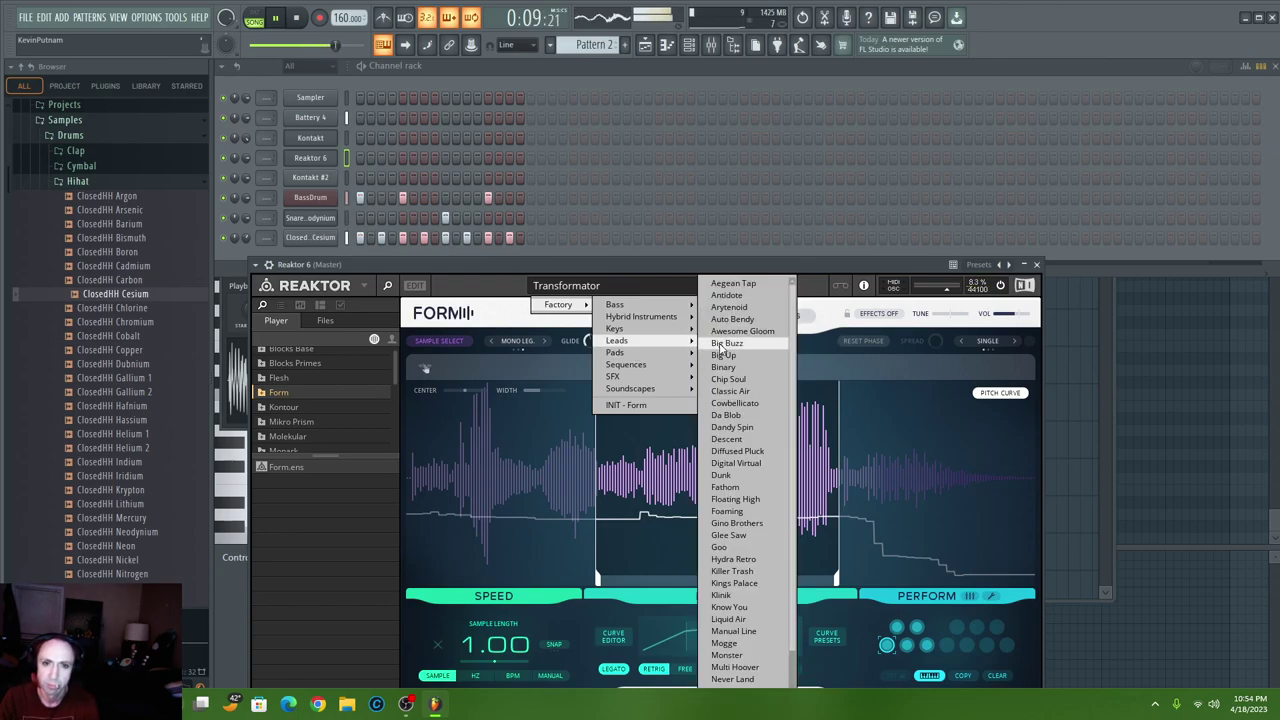
click(726, 343)
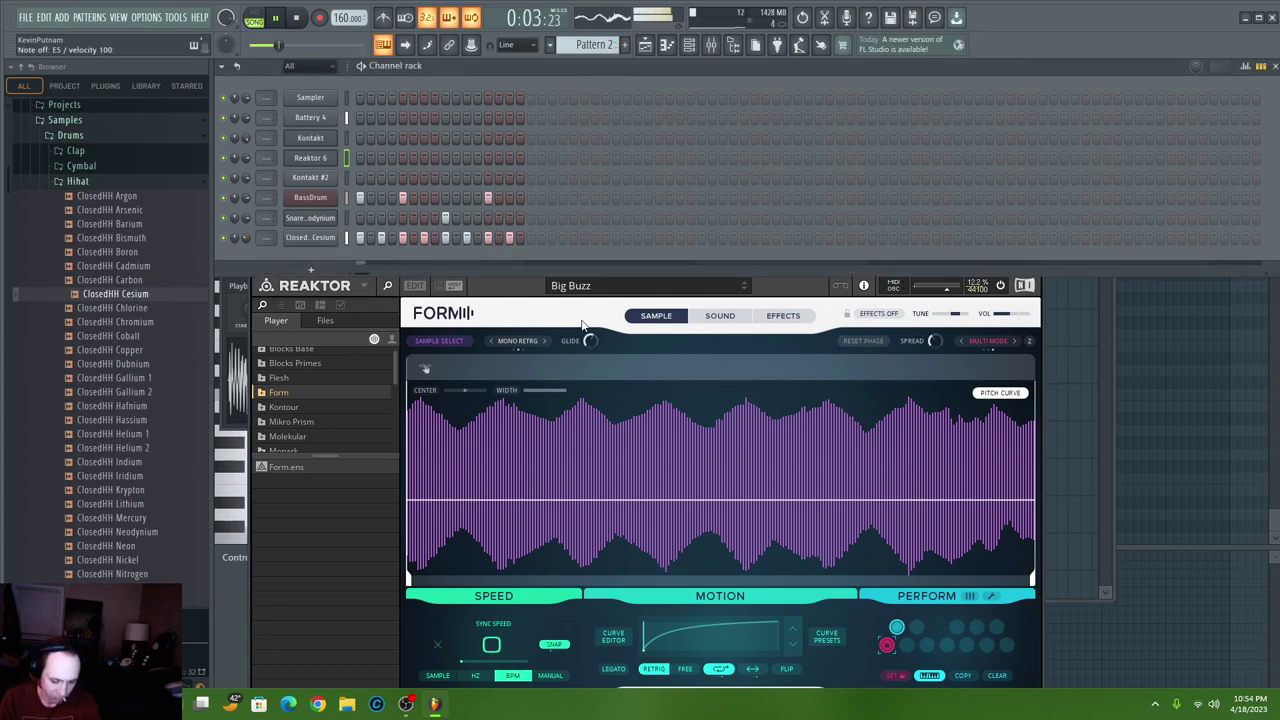
- Audition the Form lead presets Big Up, Binary and Chip Soul, and load Kings Palace
click(745, 290)
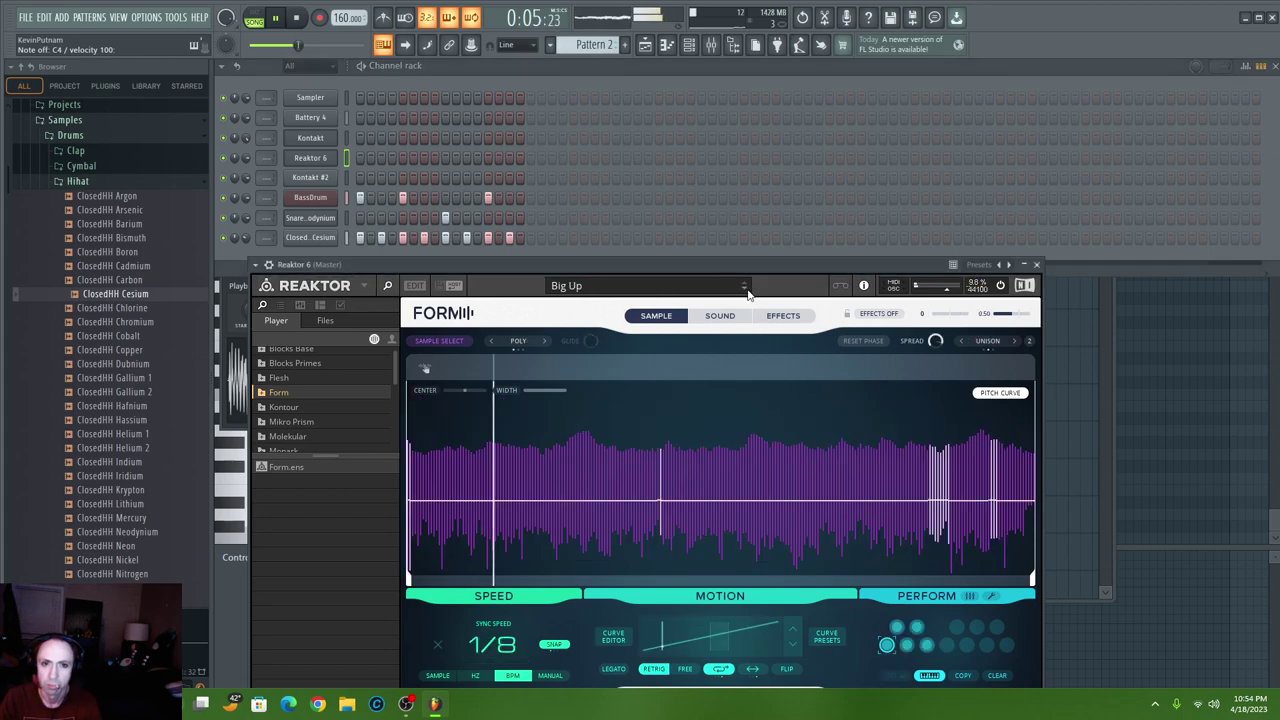
click(745, 290)
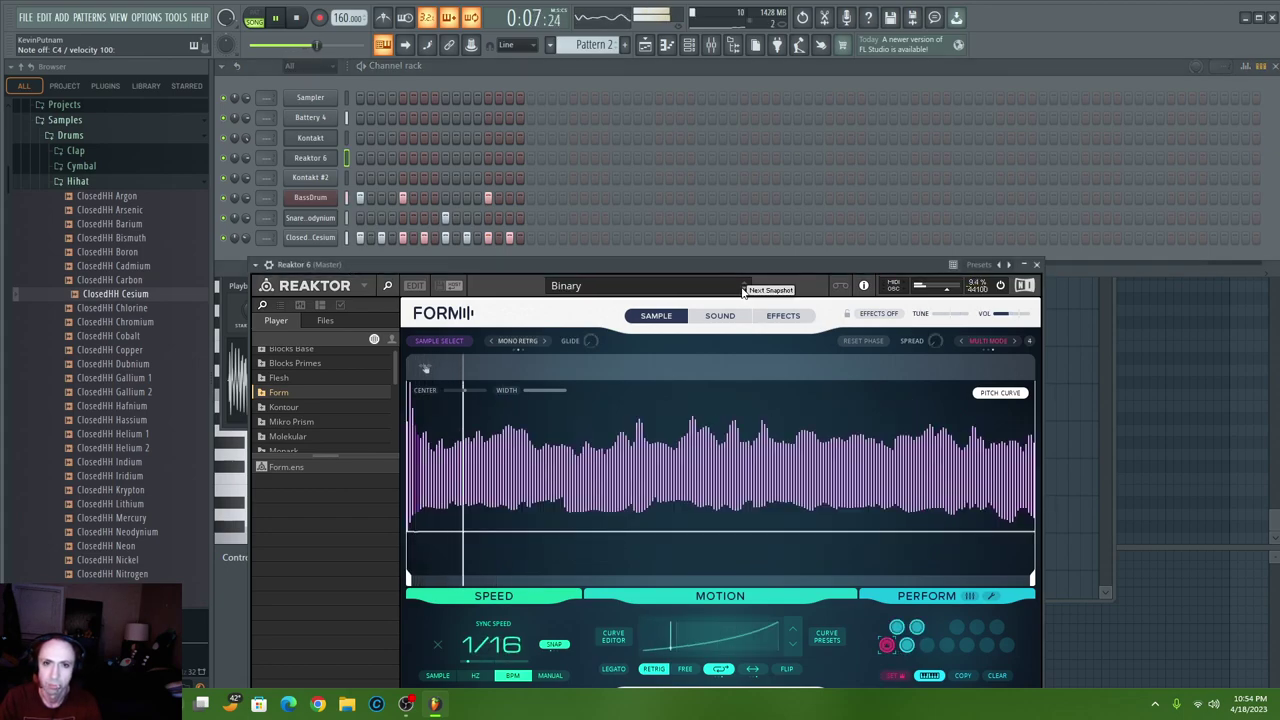
click(745, 290)
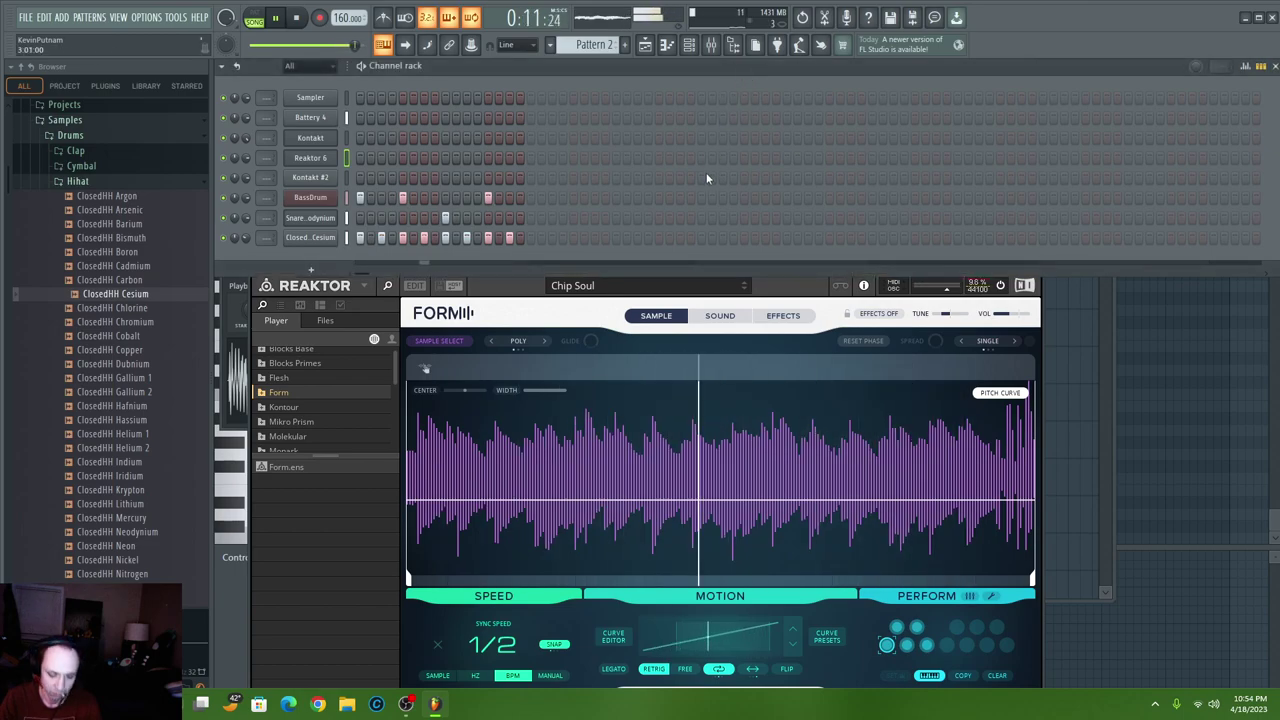
click(664, 285)
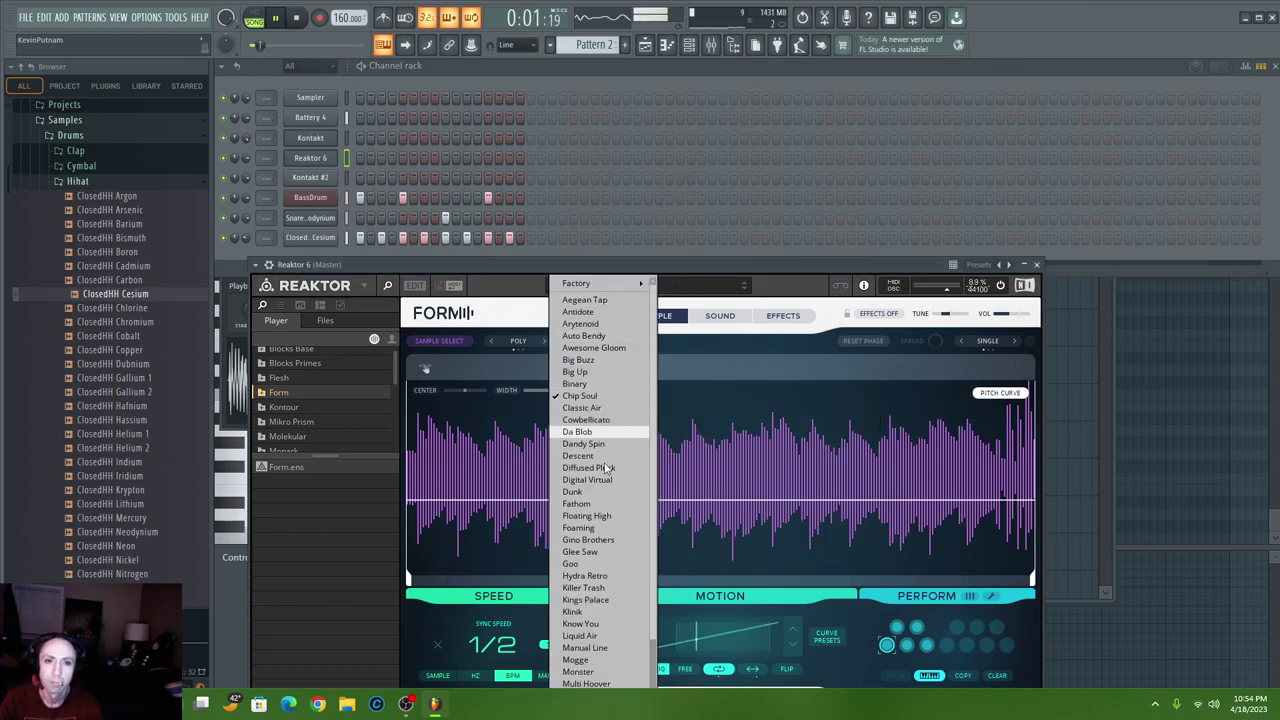
click(588, 600)
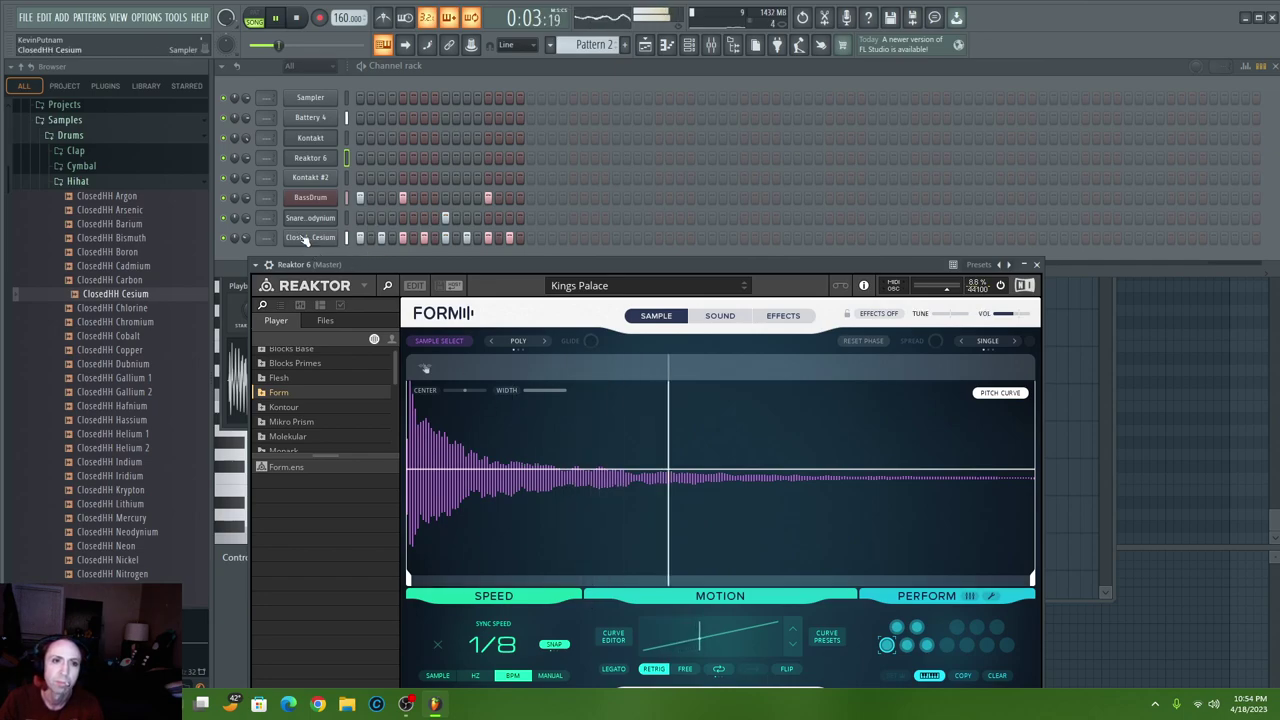
- Open Reaktor 6's piano roll at the pattern's start and audition keys in different octaves
right_click(312, 157)
click(380, 156)
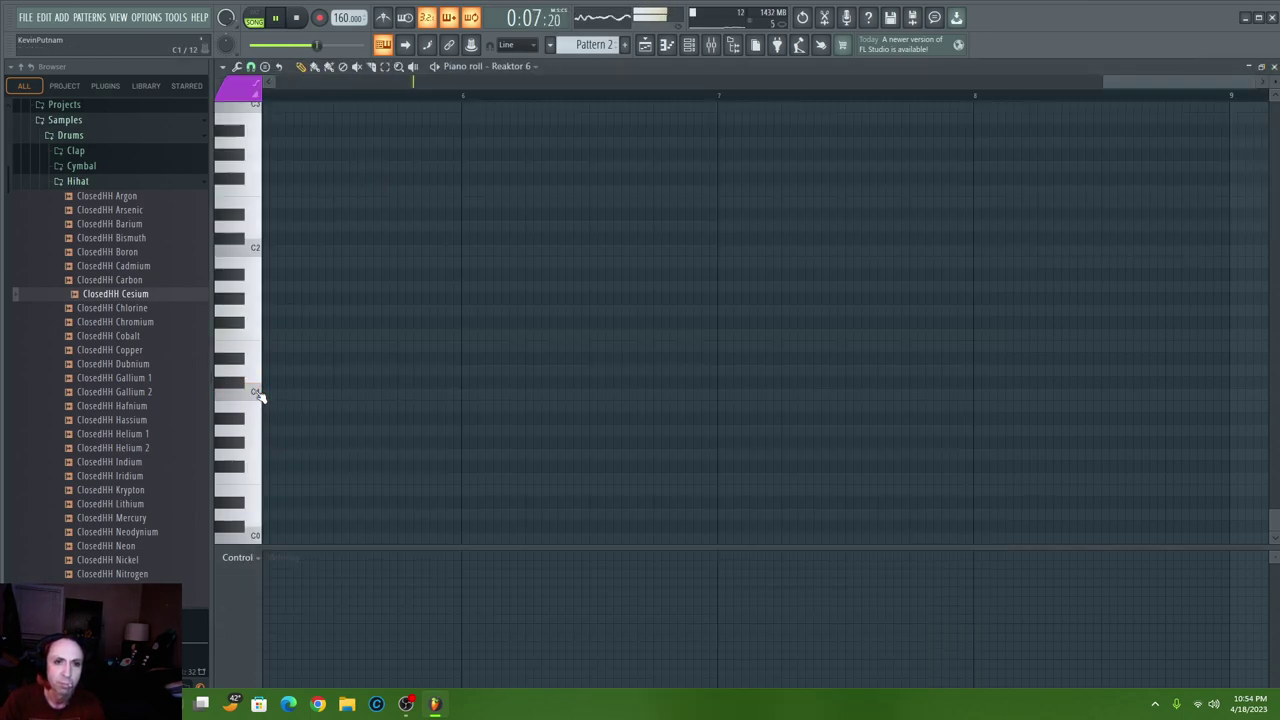
scroll(257, 190, up, 5)
click(257, 190)
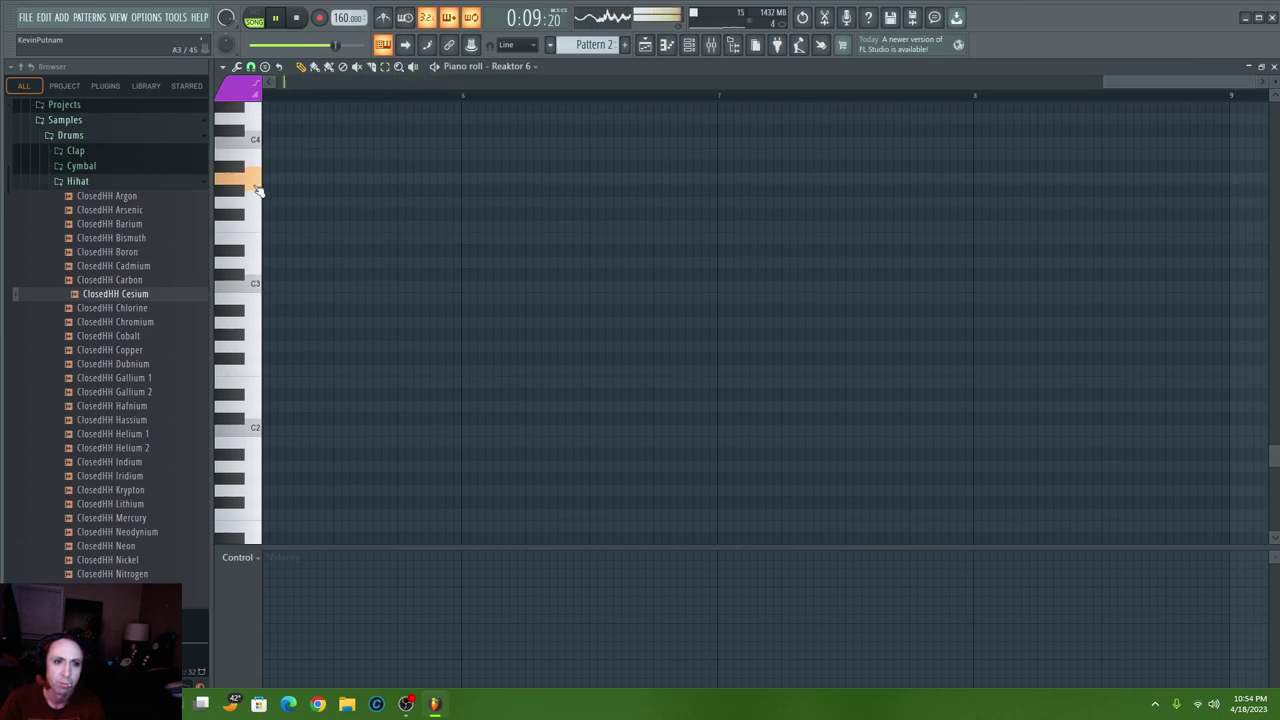
scroll(257, 190, up, 3)
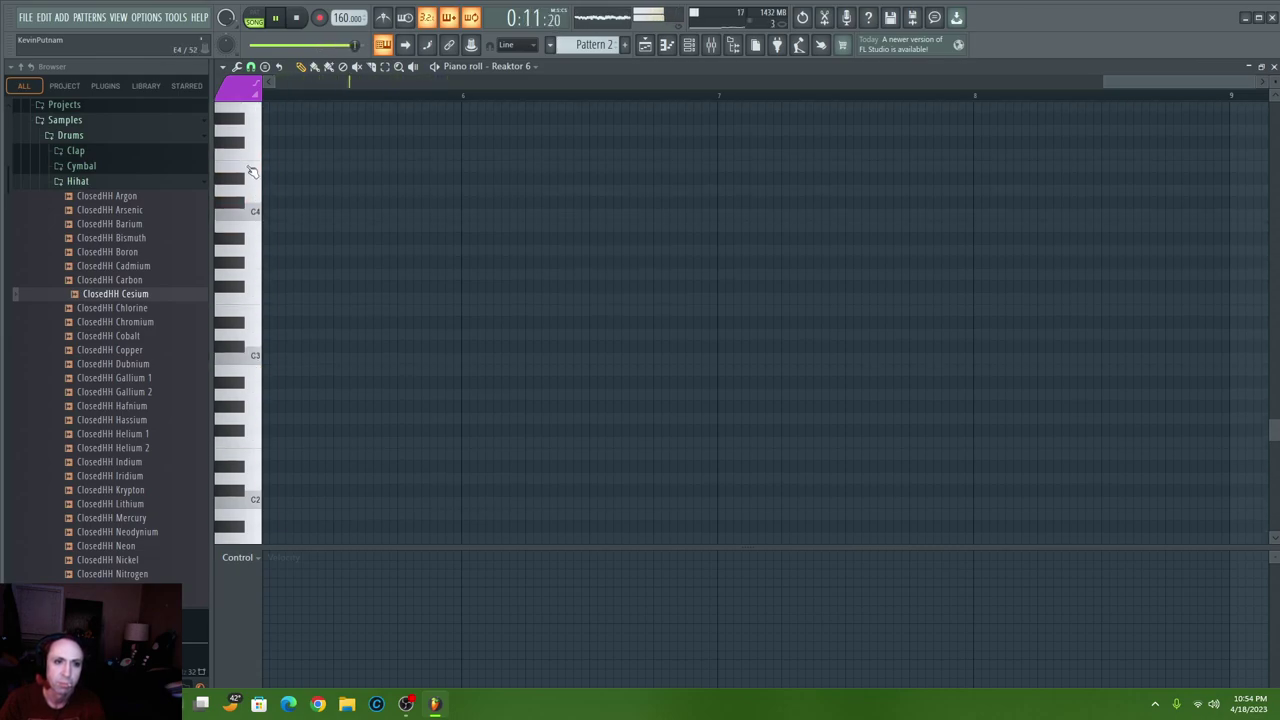
scroll(252, 172, up, 3)
click(252, 180)
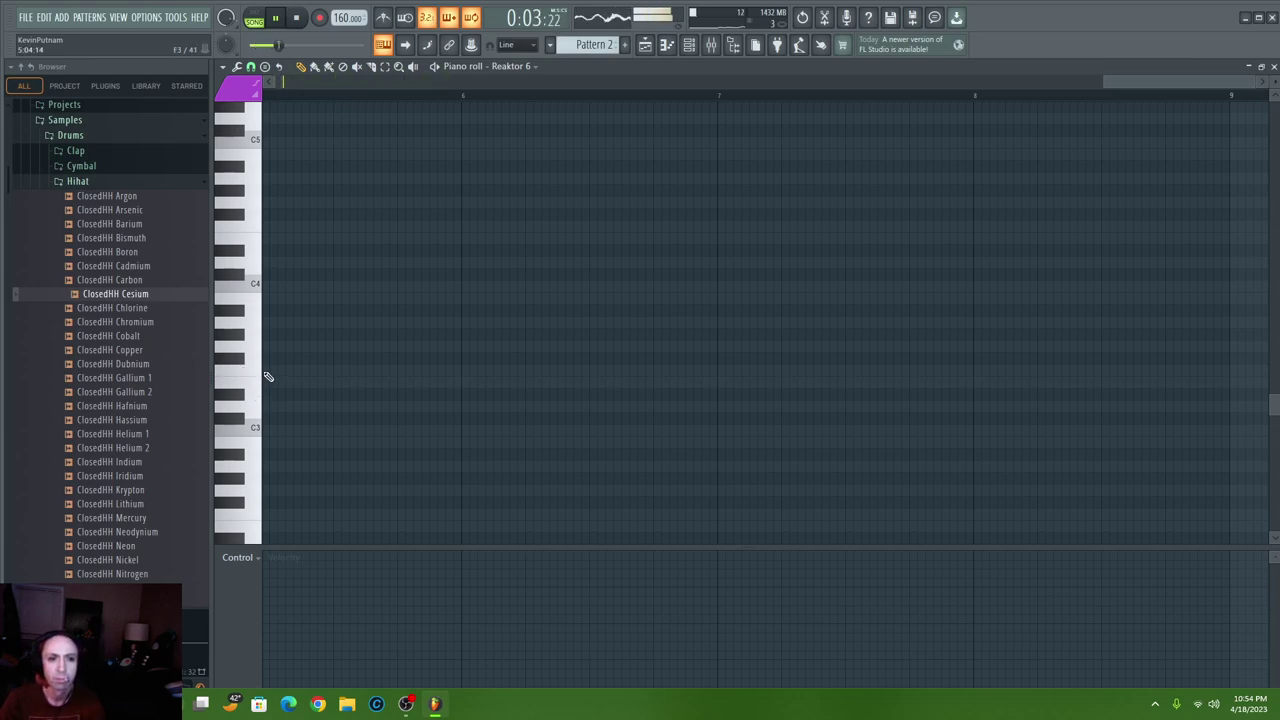
drag(1123, 79, 289, 80)
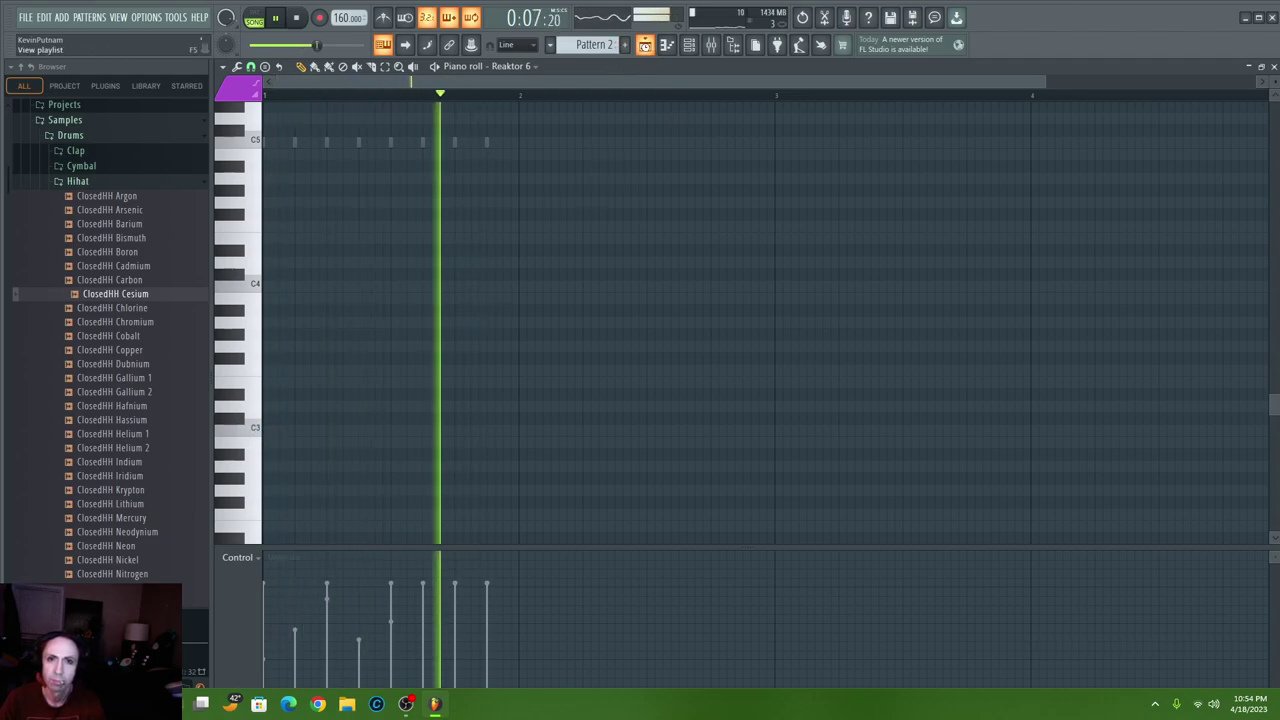
- Place a new Pattern 3 at bar 1 of Track 3 and start it with Reaktor 6 C3 notes on steps 1, 3 and 5
key(F5)
click(451, 210)
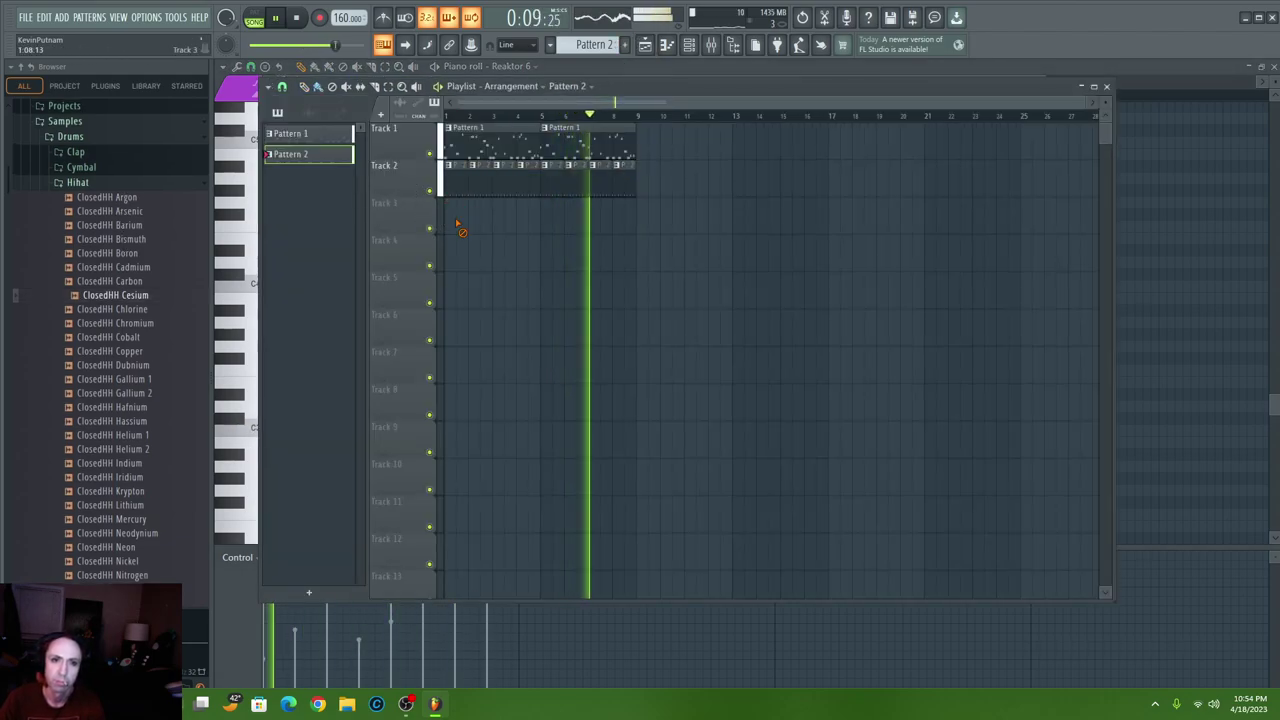
key(F4)
click(452, 204)
key(F5)
click(255, 430)
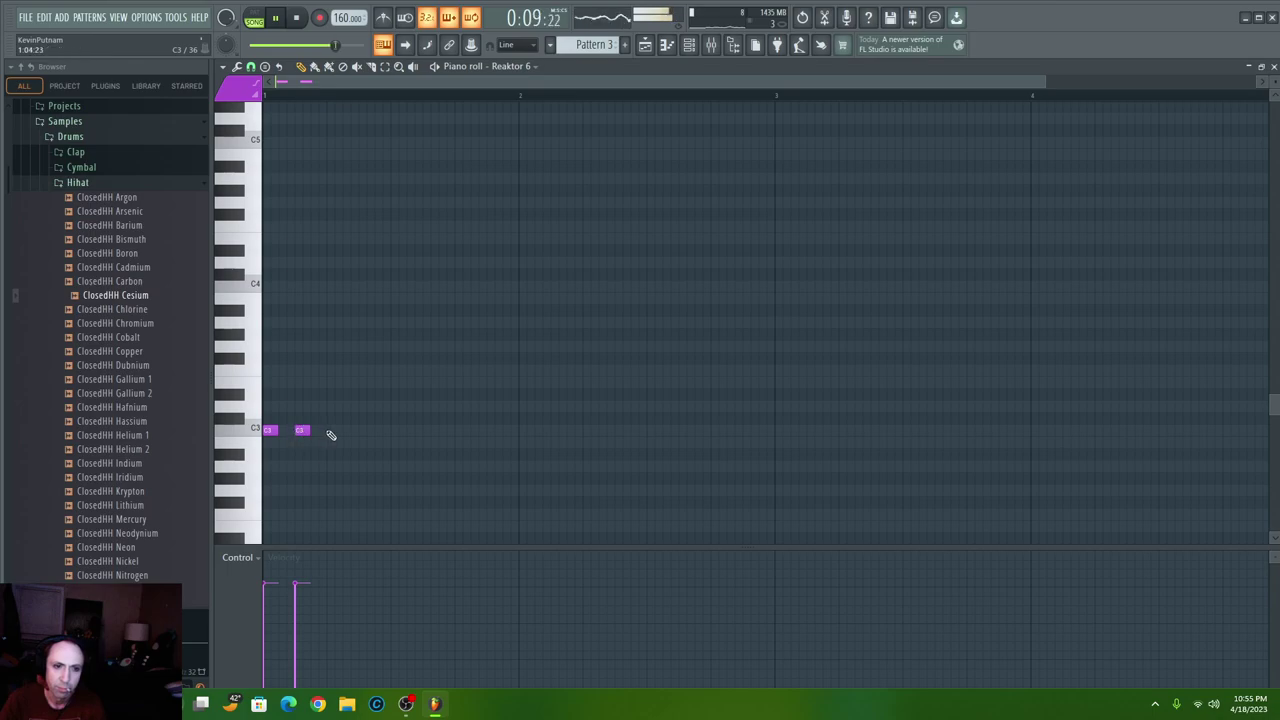
- Repeat Pattern 3 on Track 3 at bars 3, 5 and 7, leaving the even bars empty
click(645, 46)
mouse_move(480, 214)
mouse_down()
mouse_move(639, 224)
mouse_move(486, 224)
mouse_up()
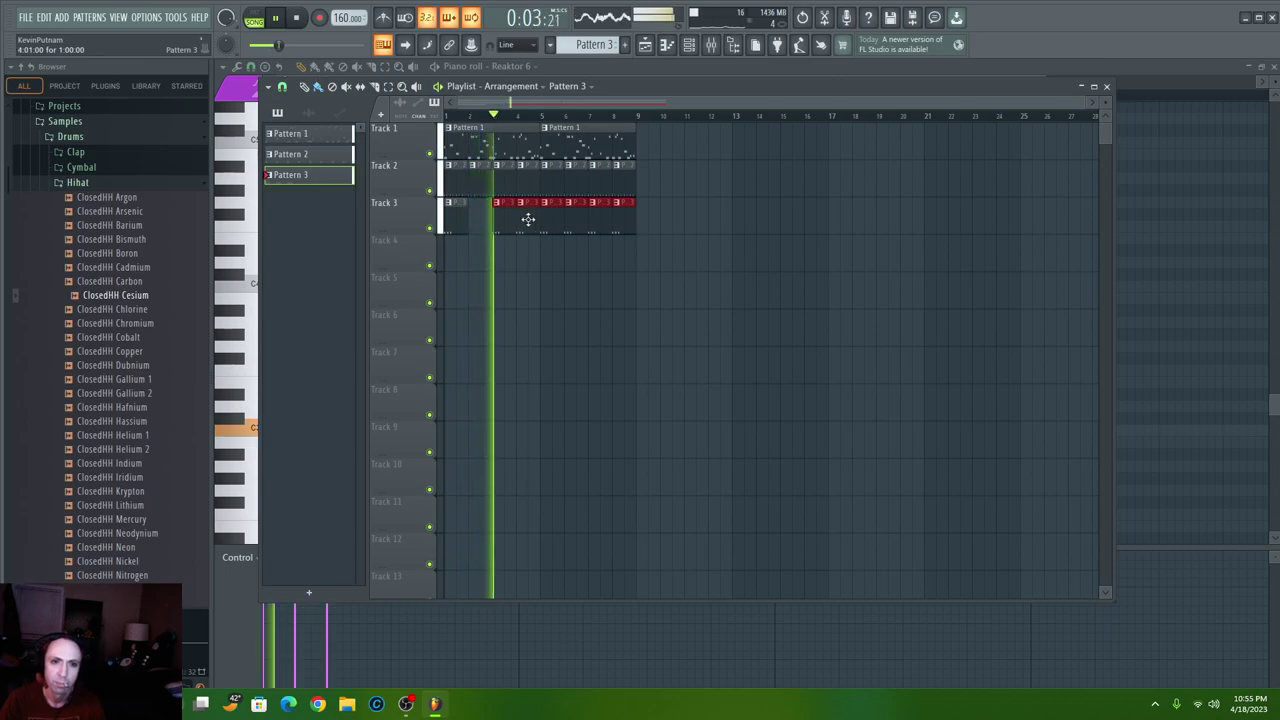
right_click(532, 219)
right_click(571, 220)
right_click(620, 220)
key(F5)
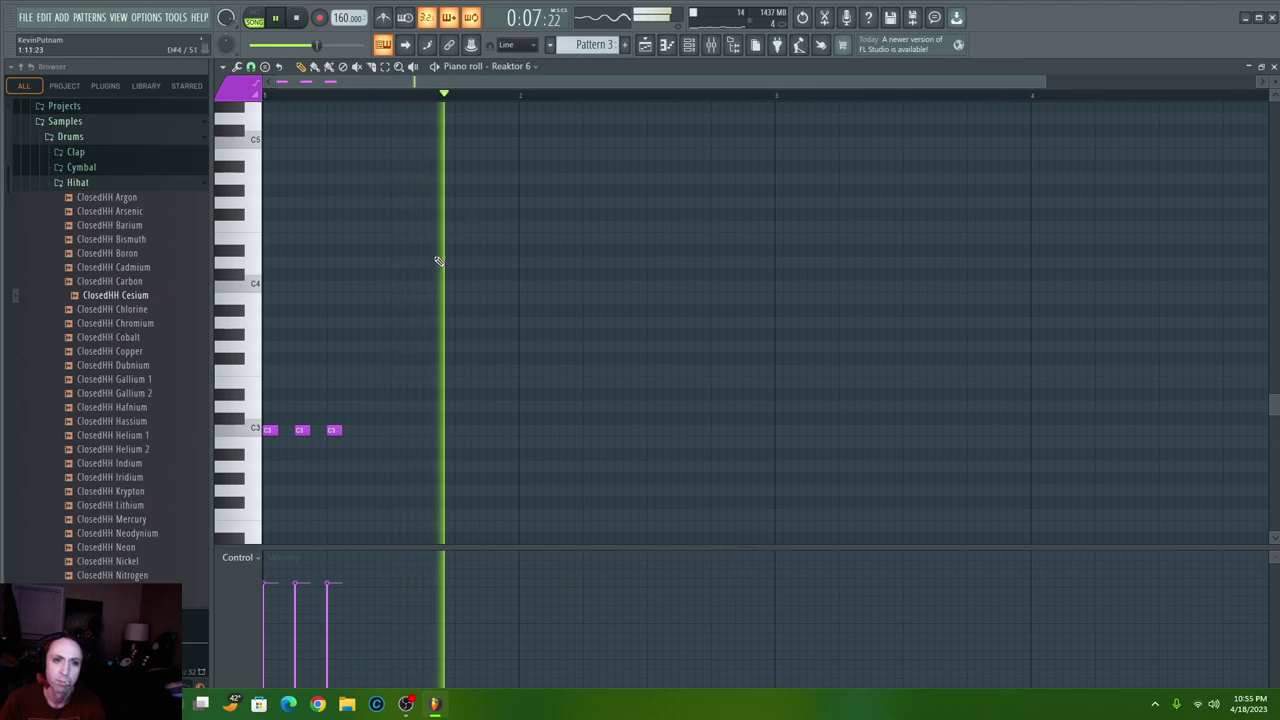
- Add Reaktor 6 C3 notes on steps 11 and 15 of Pattern 3's first bar
click(427, 431)
right_click(432, 432)
click(429, 431)
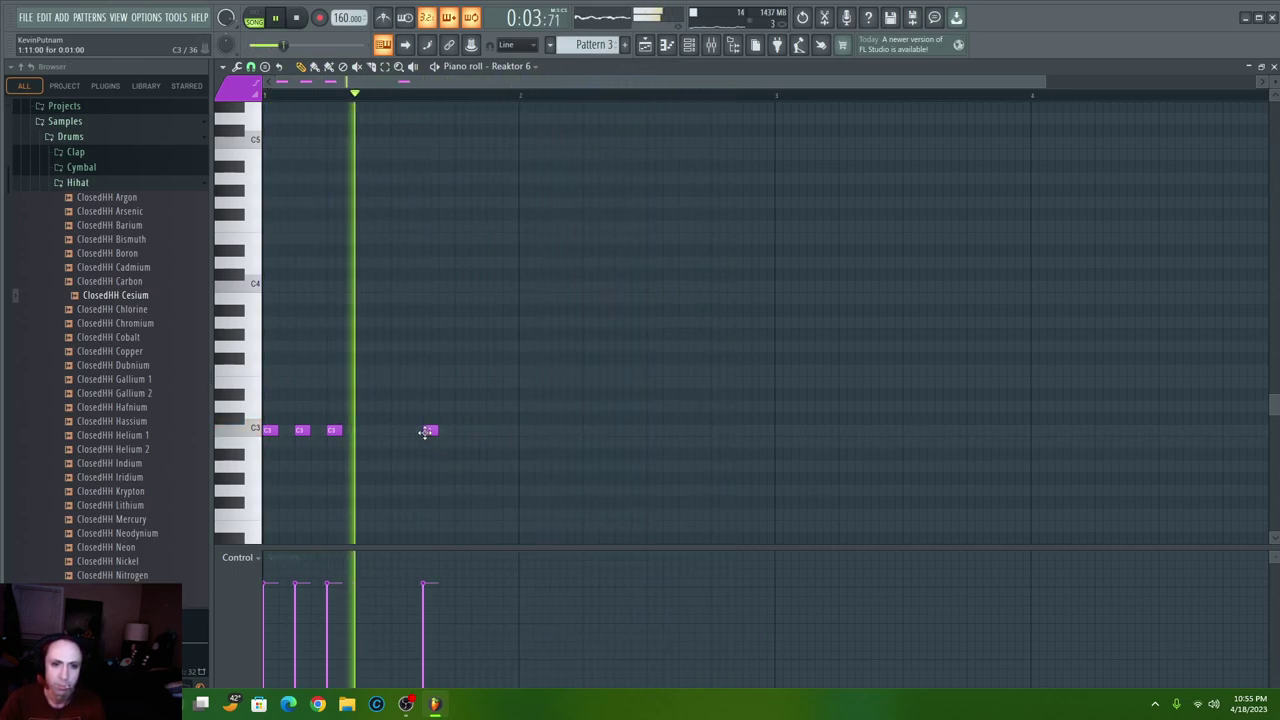
click(488, 431)
drag(493, 431, 497, 431)
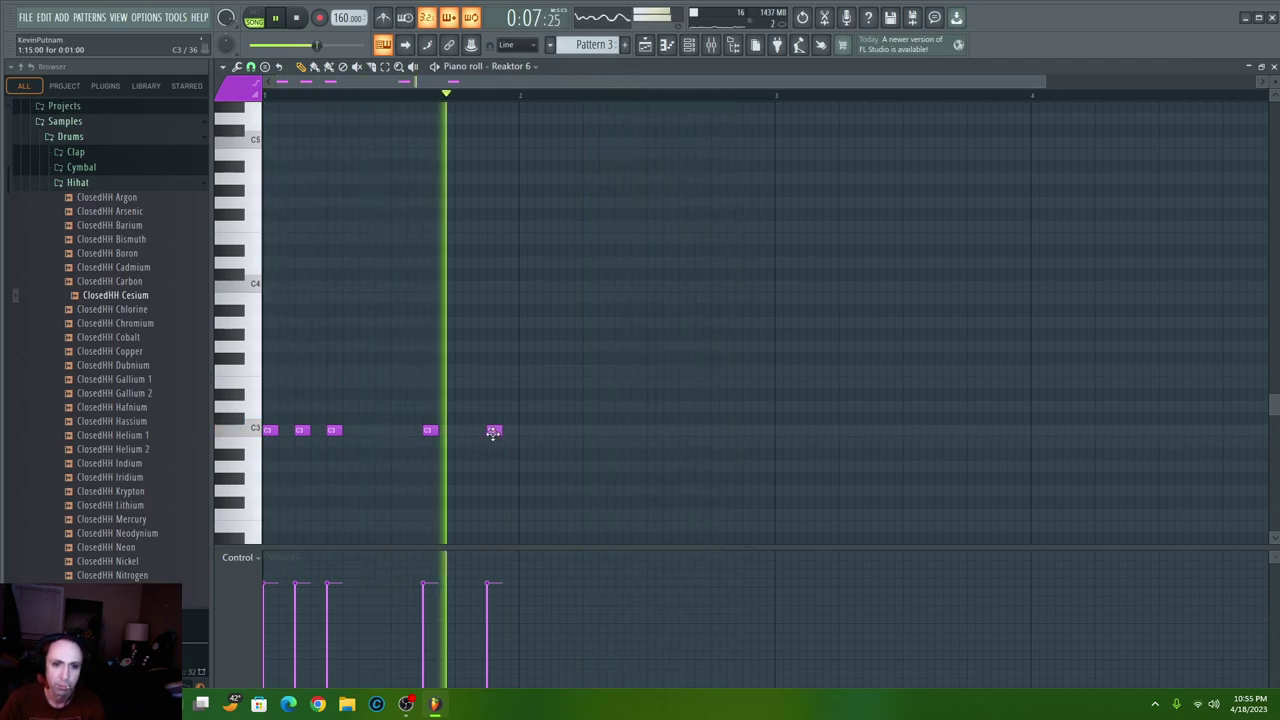
- Add C3 notes on steps 3 and 5 and a C#3 note on step 9 of Pattern 3's second bar
click(524, 431)
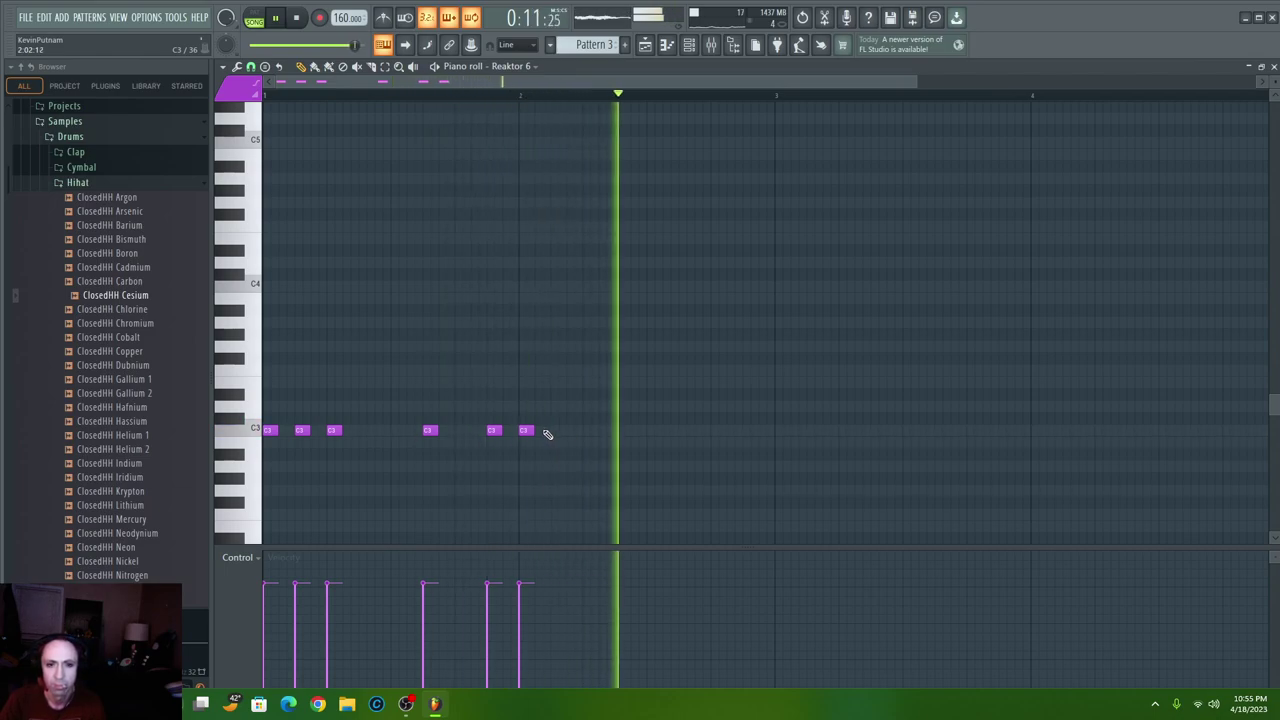
drag(527, 431, 557, 430)
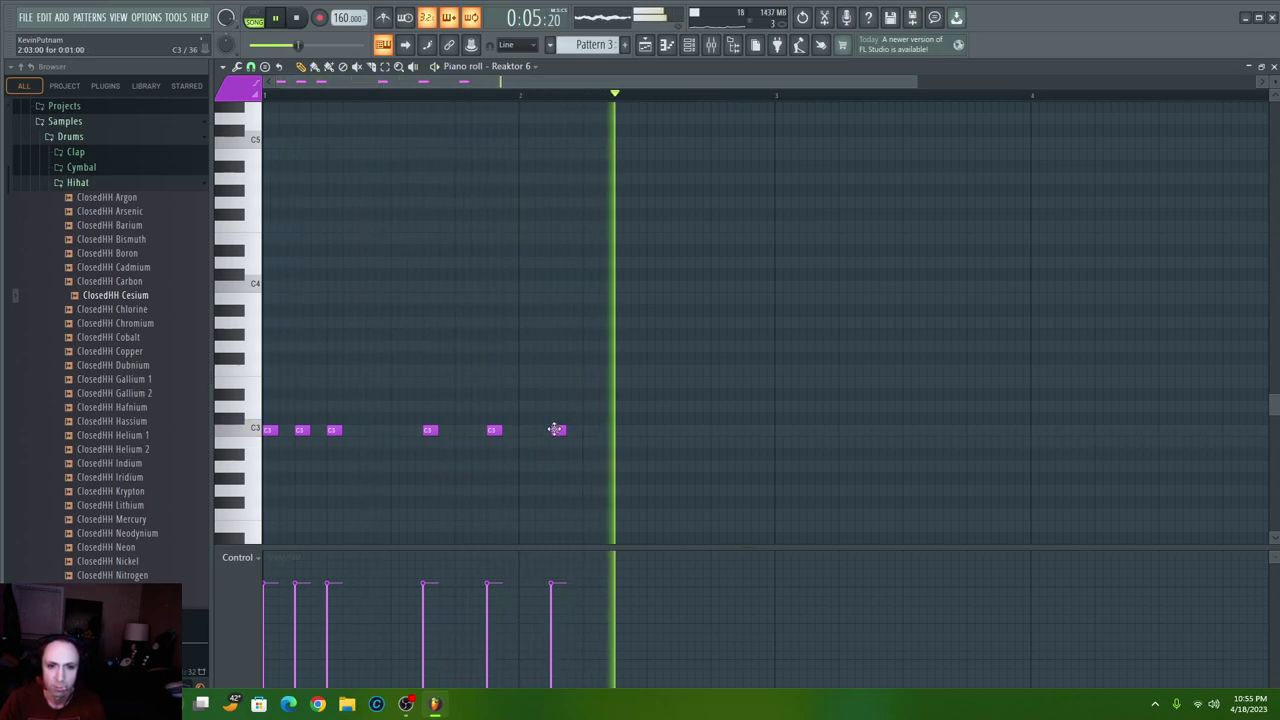
click(585, 430)
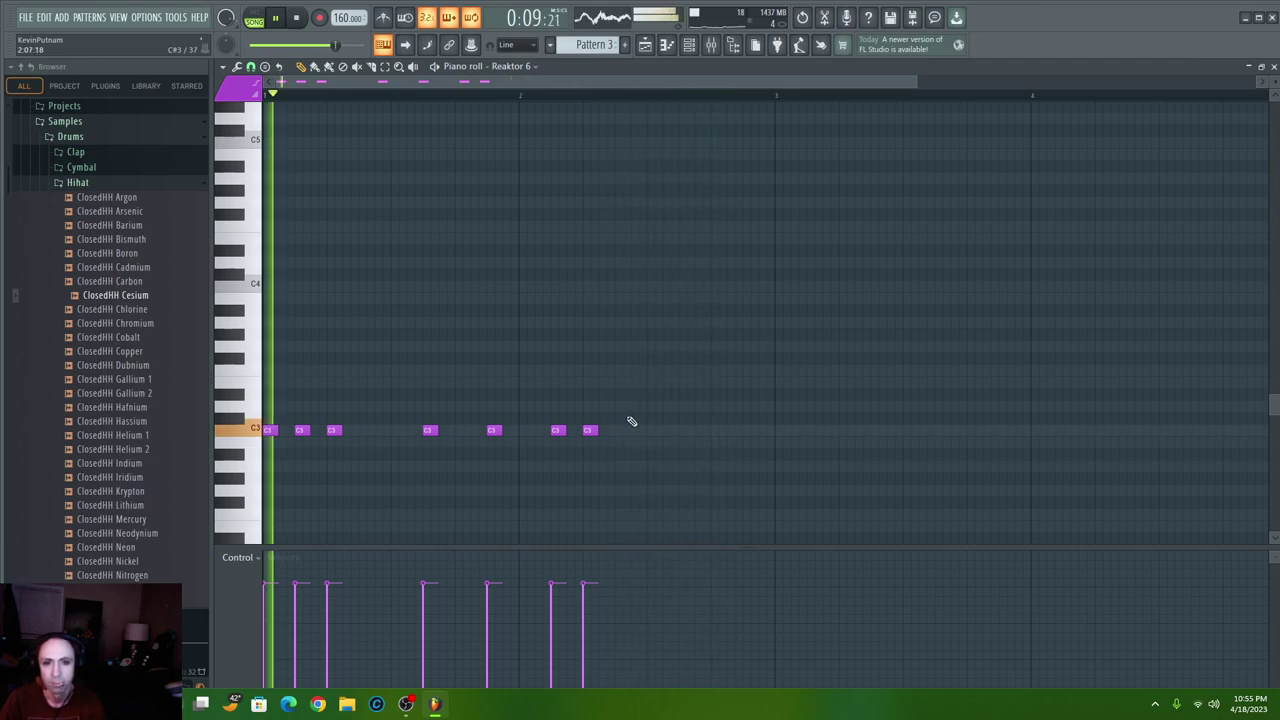
drag(650, 382, 652, 428)
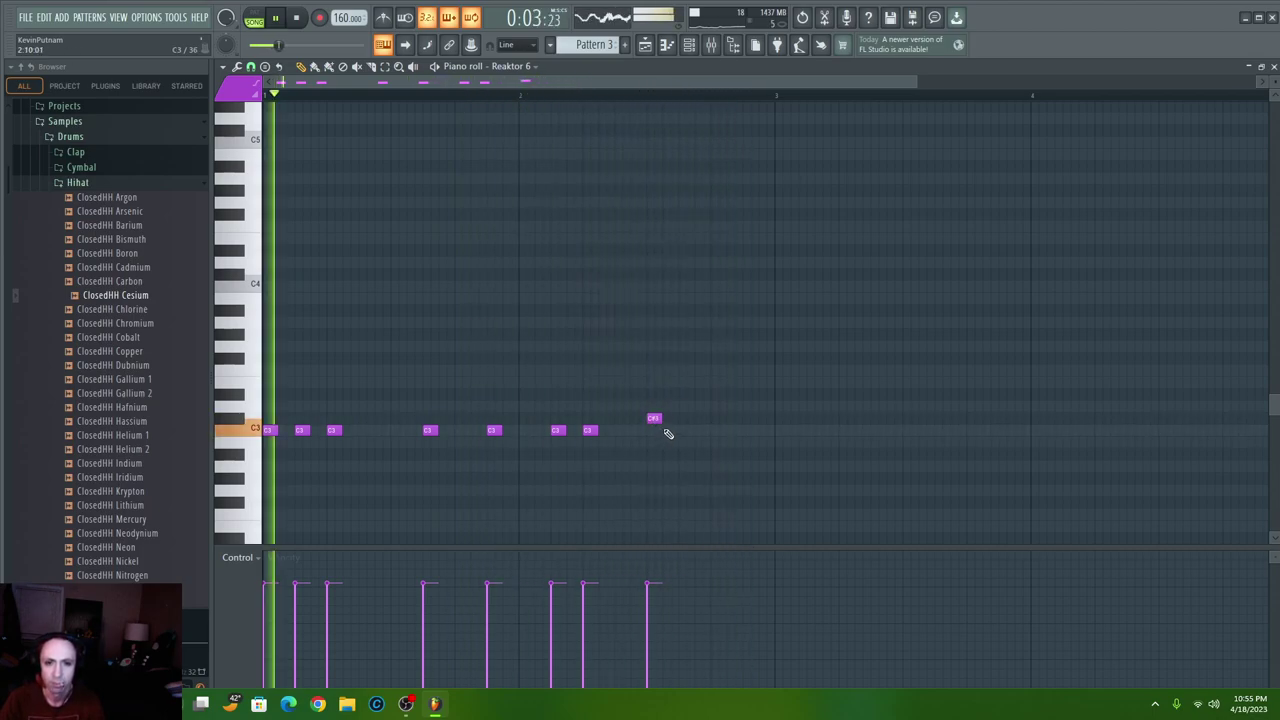
- Try a further C#3 note on step 11 of Pattern 3's second bar
click(716, 418)
right_click(719, 417)
click(697, 418)
drag(697, 418, 687, 418)
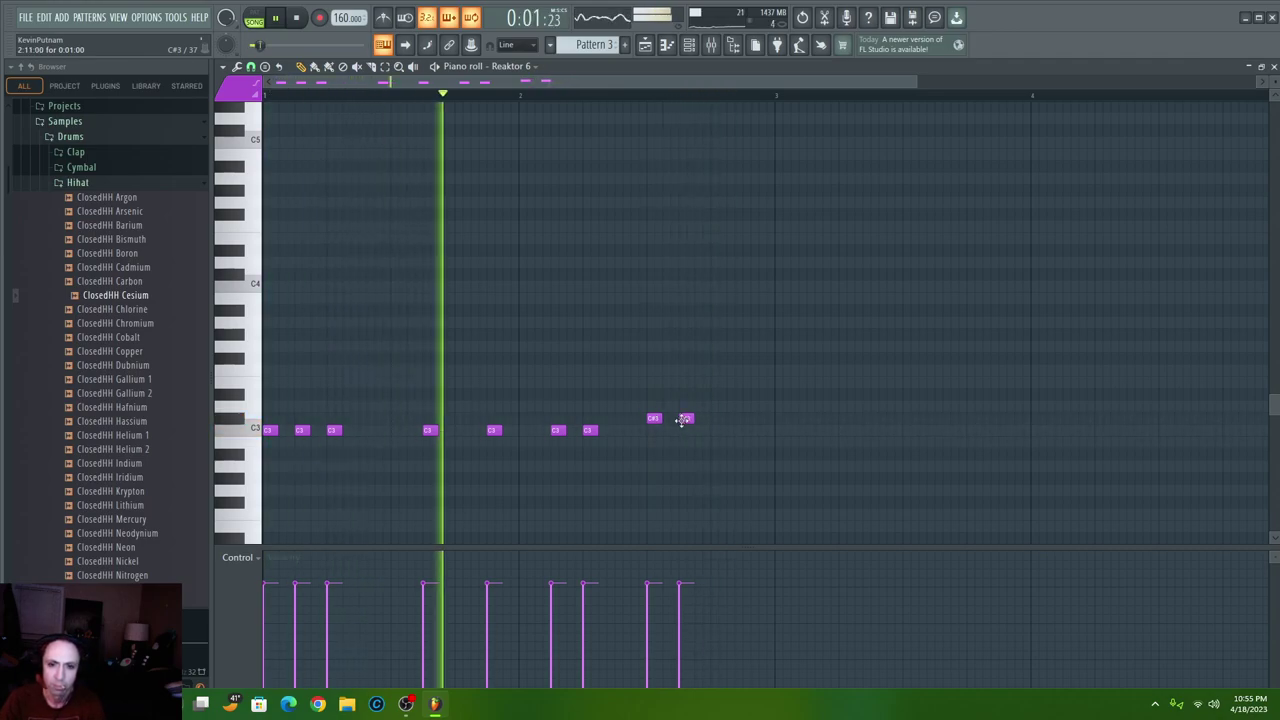
right_click(687, 418)
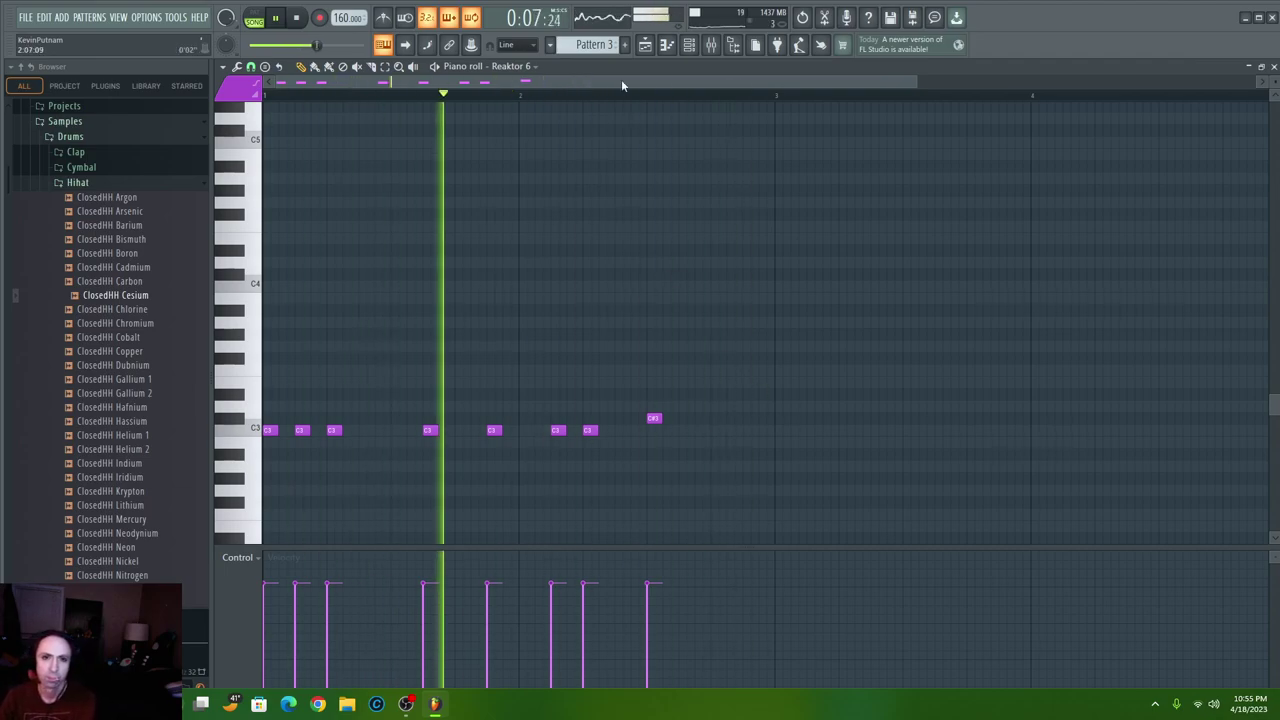
- Load the Molekular ensemble in the Reaktor 6 channel without saving the changes to Form
key(F6)
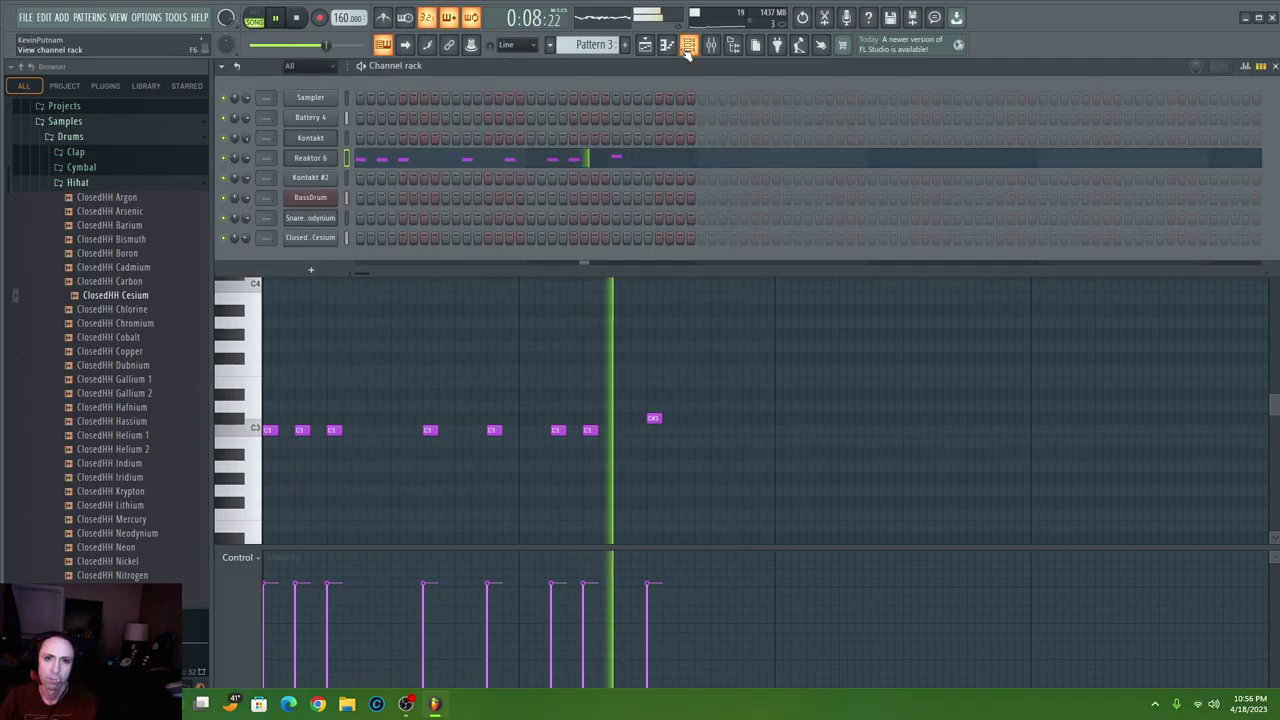
click(308, 158)
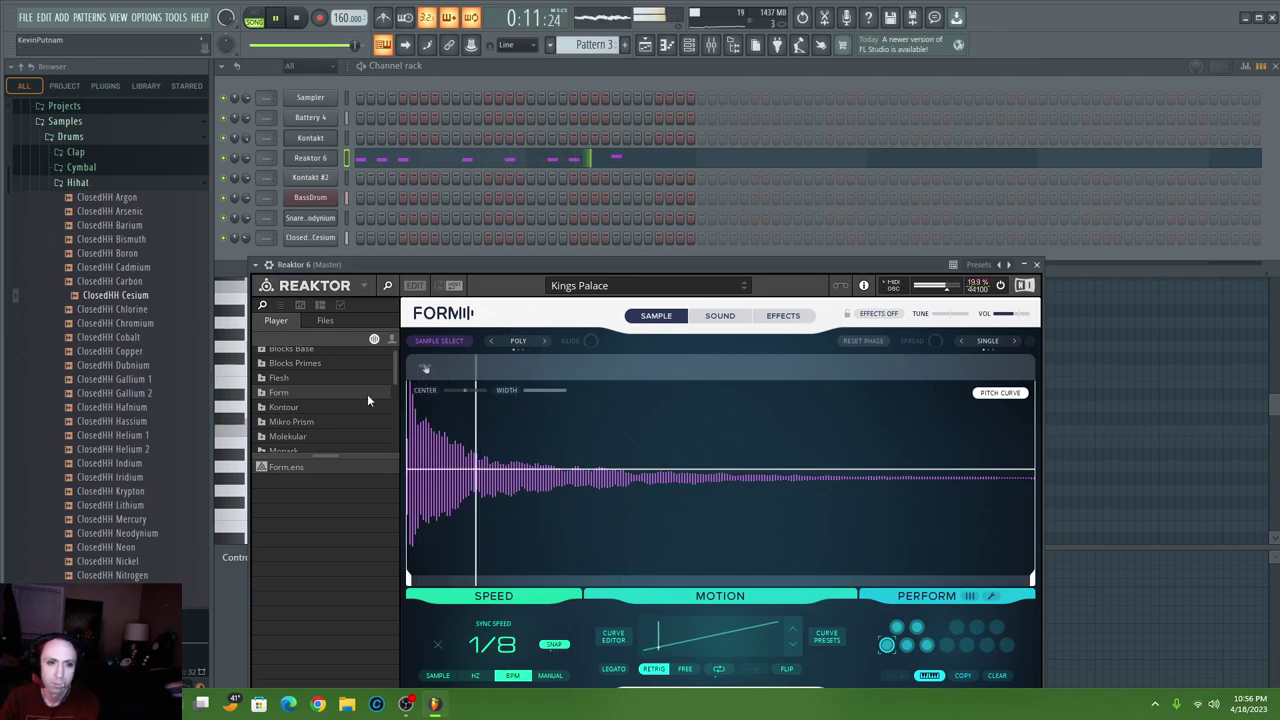
click(292, 436)
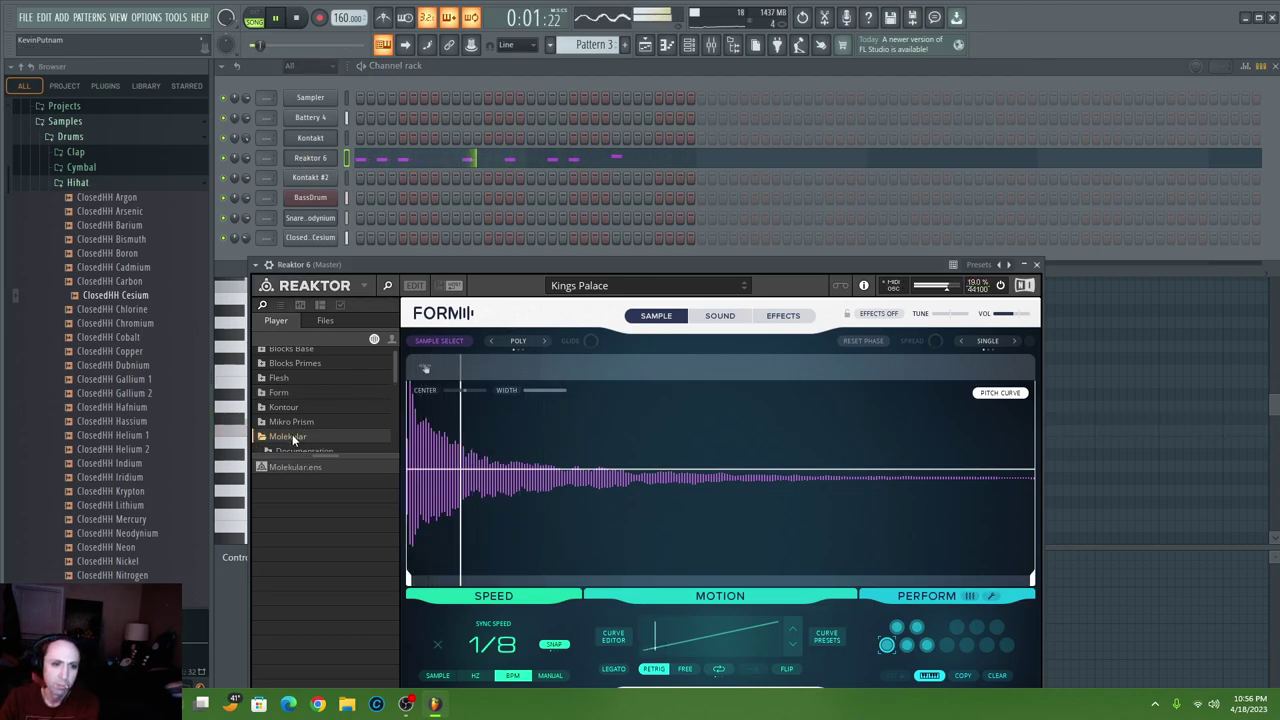
scroll(297, 445, down, 1)
double_click(294, 472)
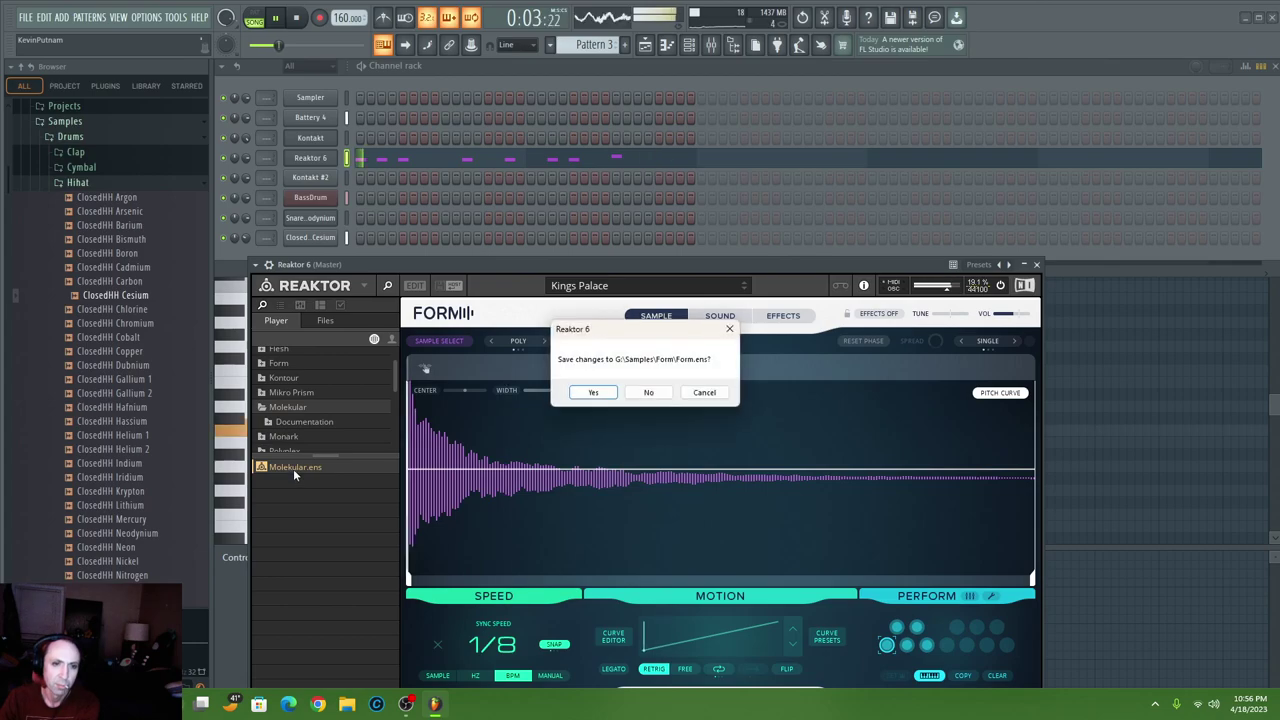
click(648, 393)
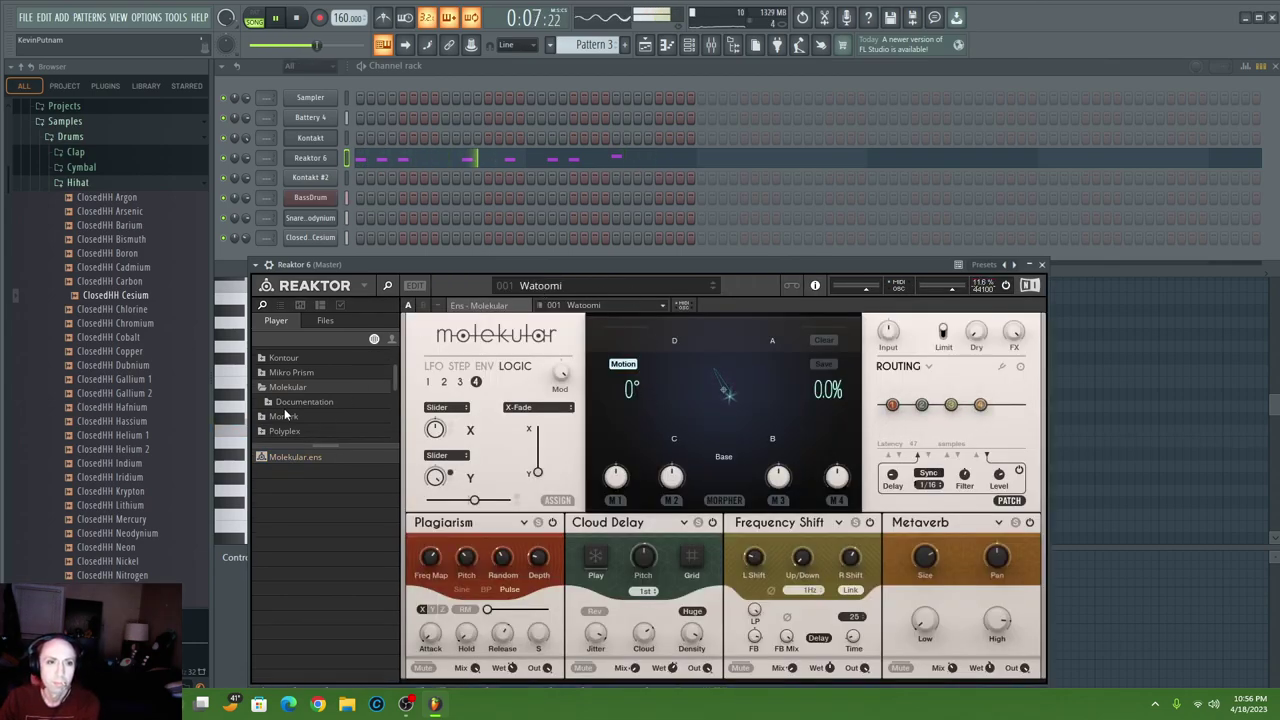
- Load the Monark ensemble in Reaktor 6 and advance its preset from Defined to Cloom
click(284, 416)
double_click(292, 459)
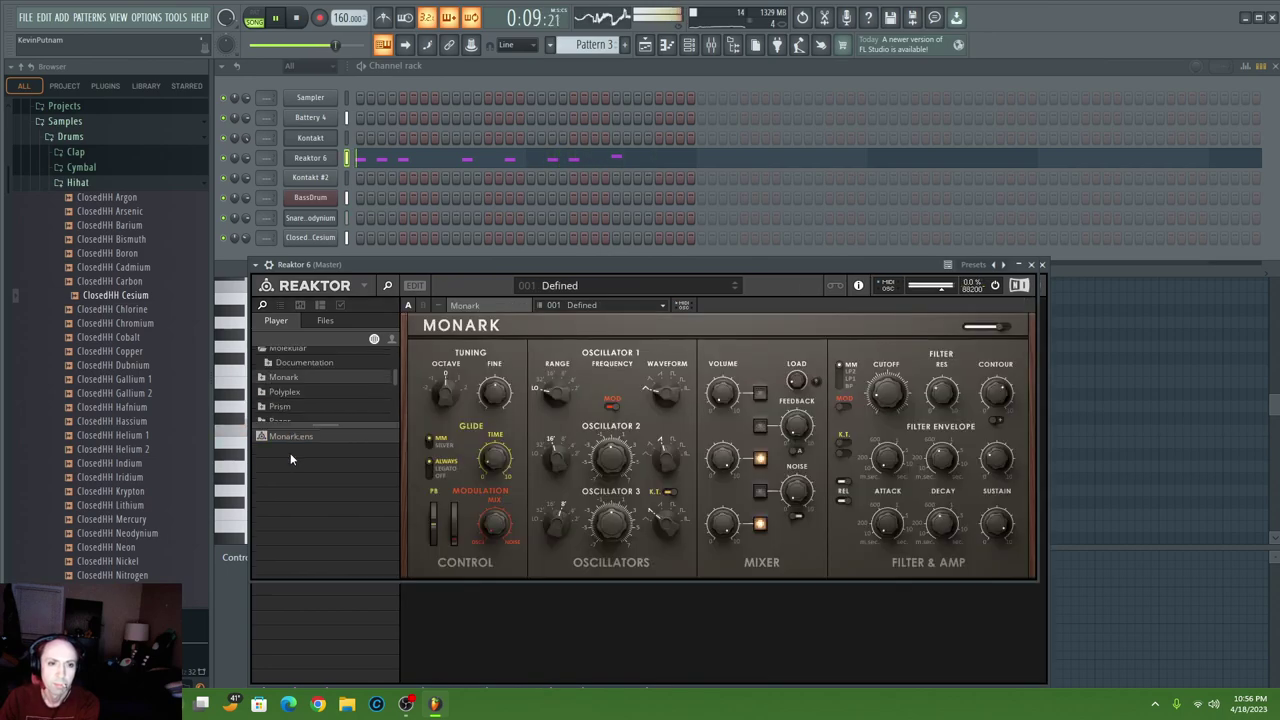
click(736, 288)
click(744, 288)
click(754, 290)
click(754, 290)
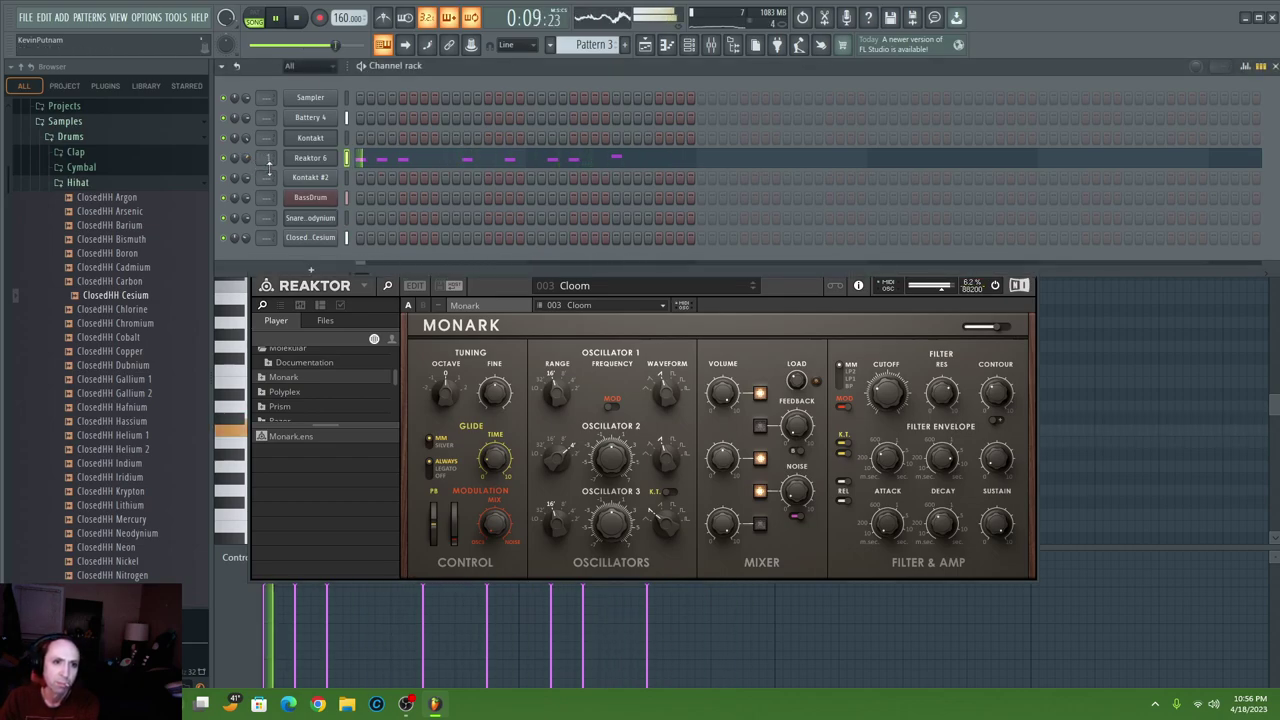
click(309, 179)
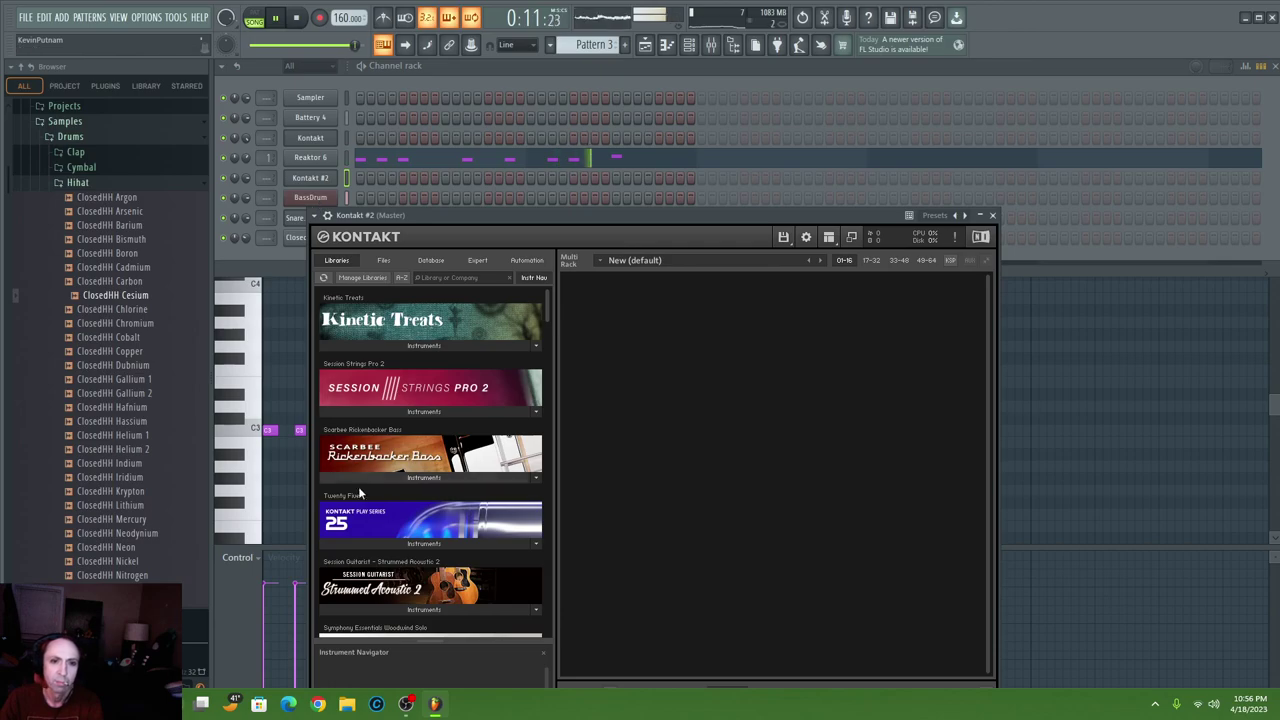
scroll(536, 391, down, 15)
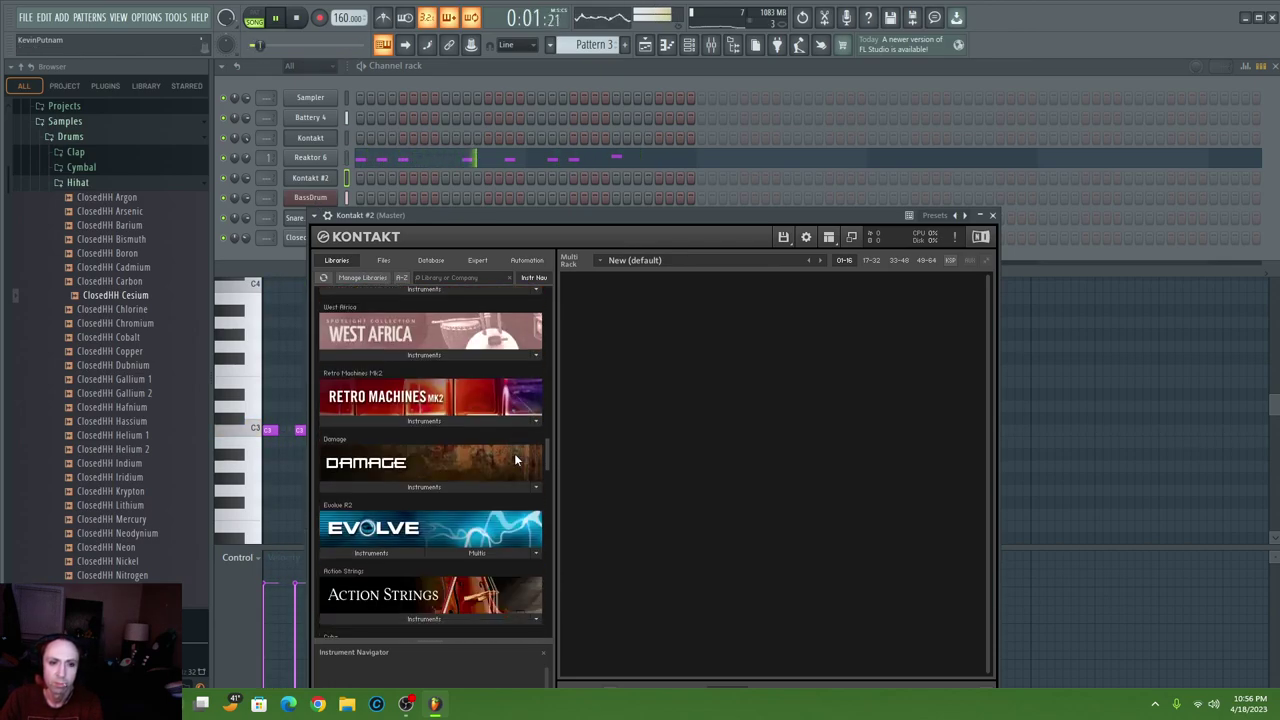
scroll(500, 511, down, 5)
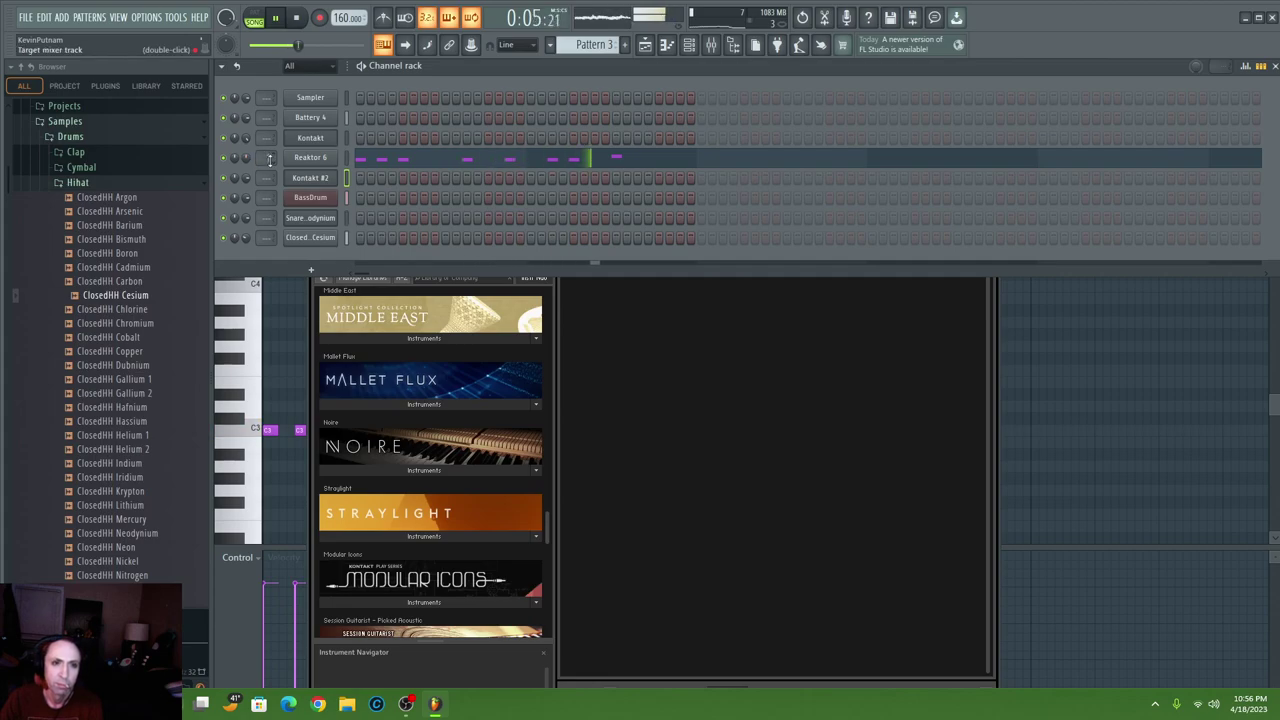
- Add Replika XT to the first effect slot of the Reaktor 6 channel's mixer track, Insert 1
double_click(269, 158)
click(1023, 269)
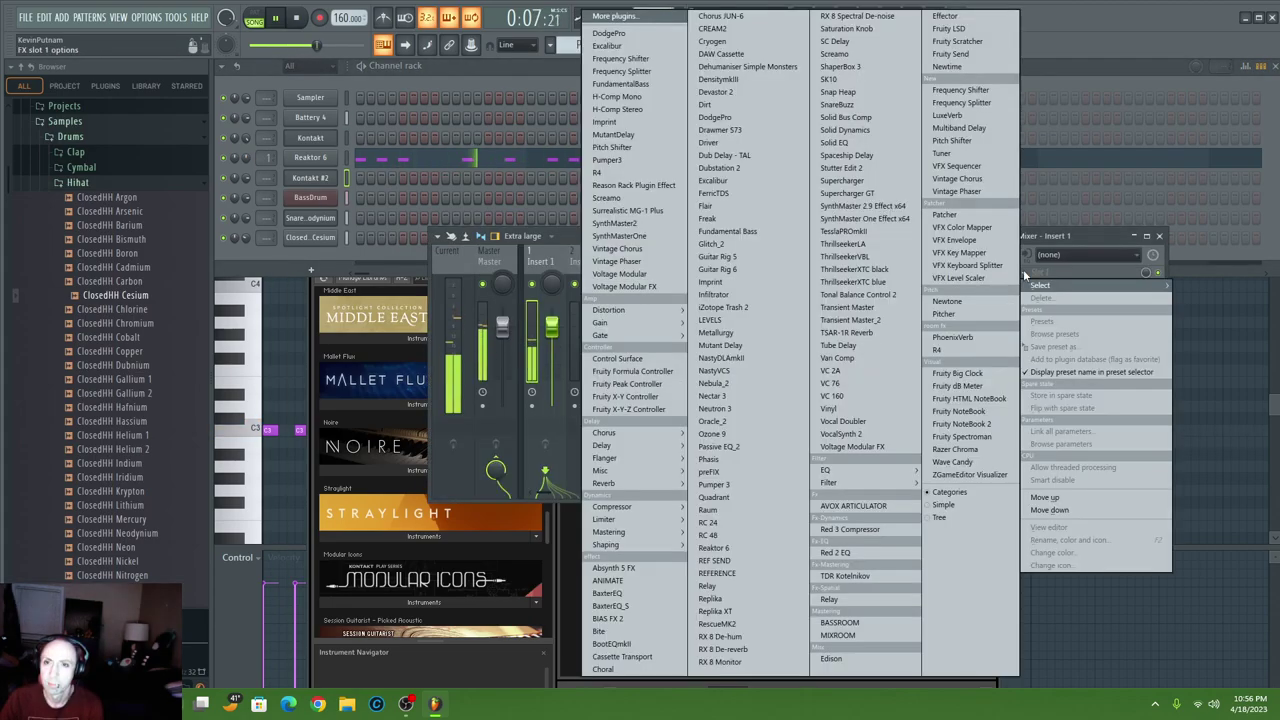
click(712, 611)
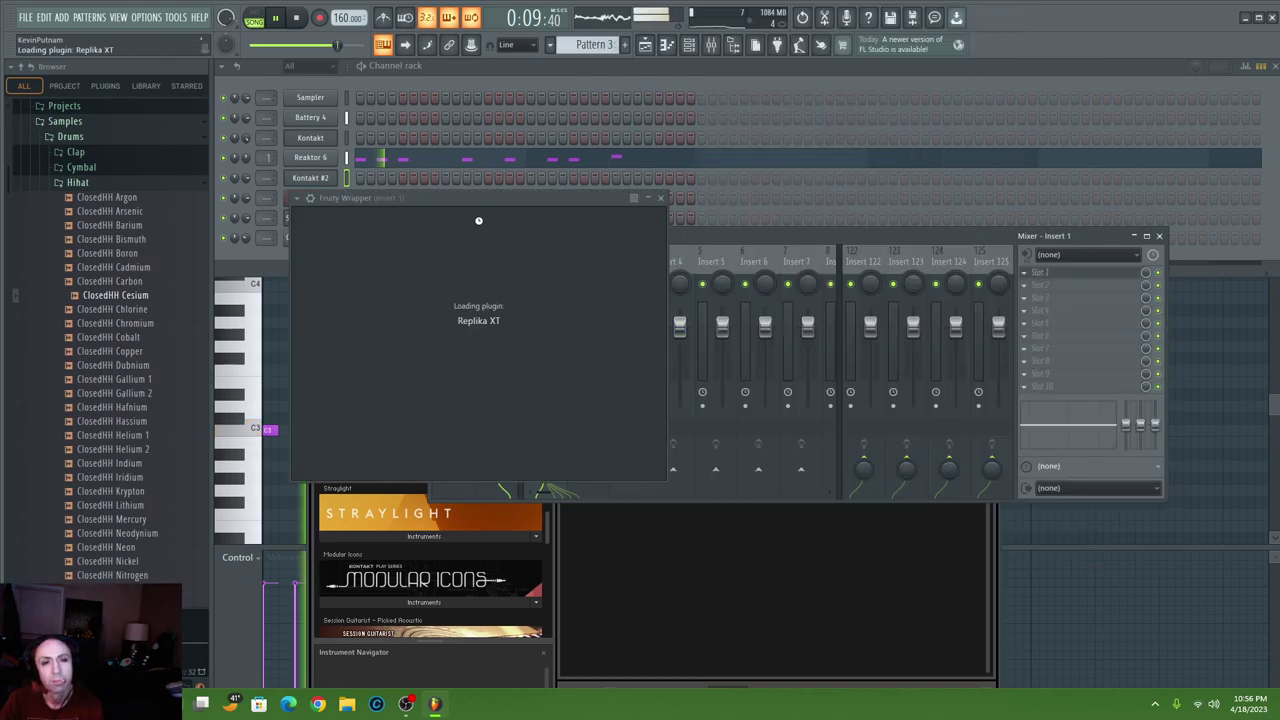
- Try several of Replika XT's Classics presets, including Width Warm and Stereoflex
click(622, 217)
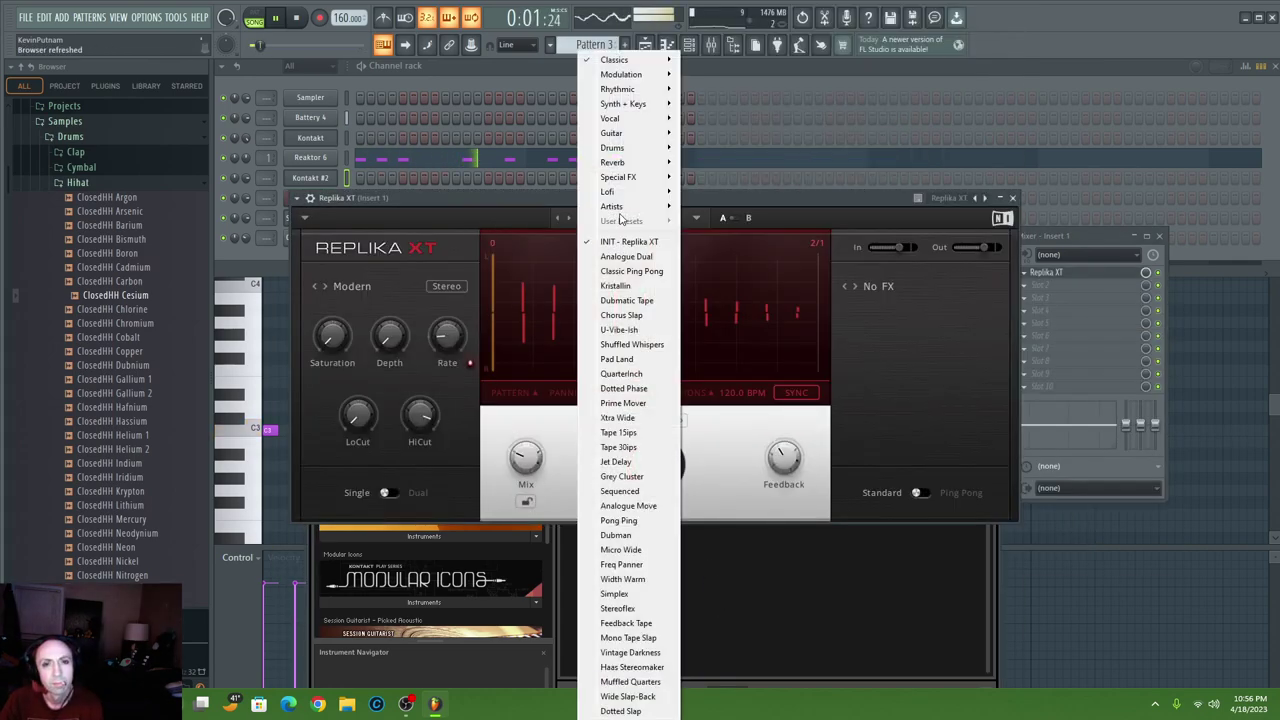
click(621, 550)
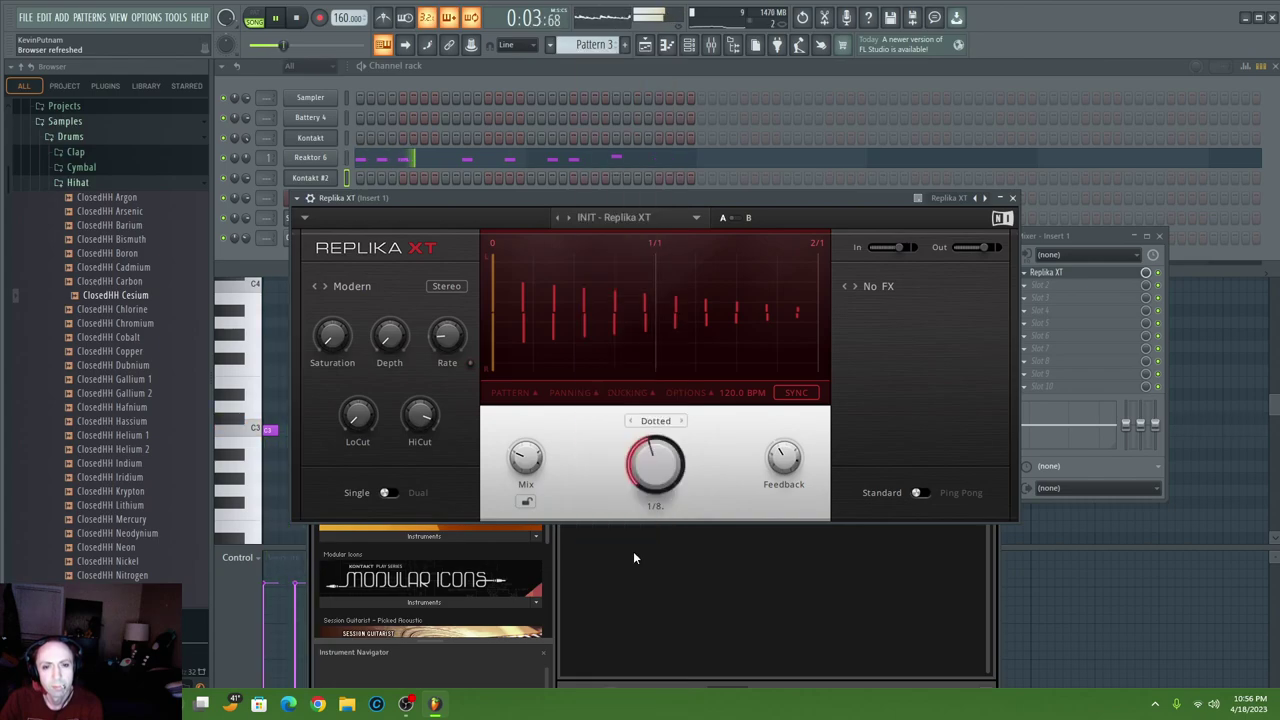
click(569, 218)
click(568, 217)
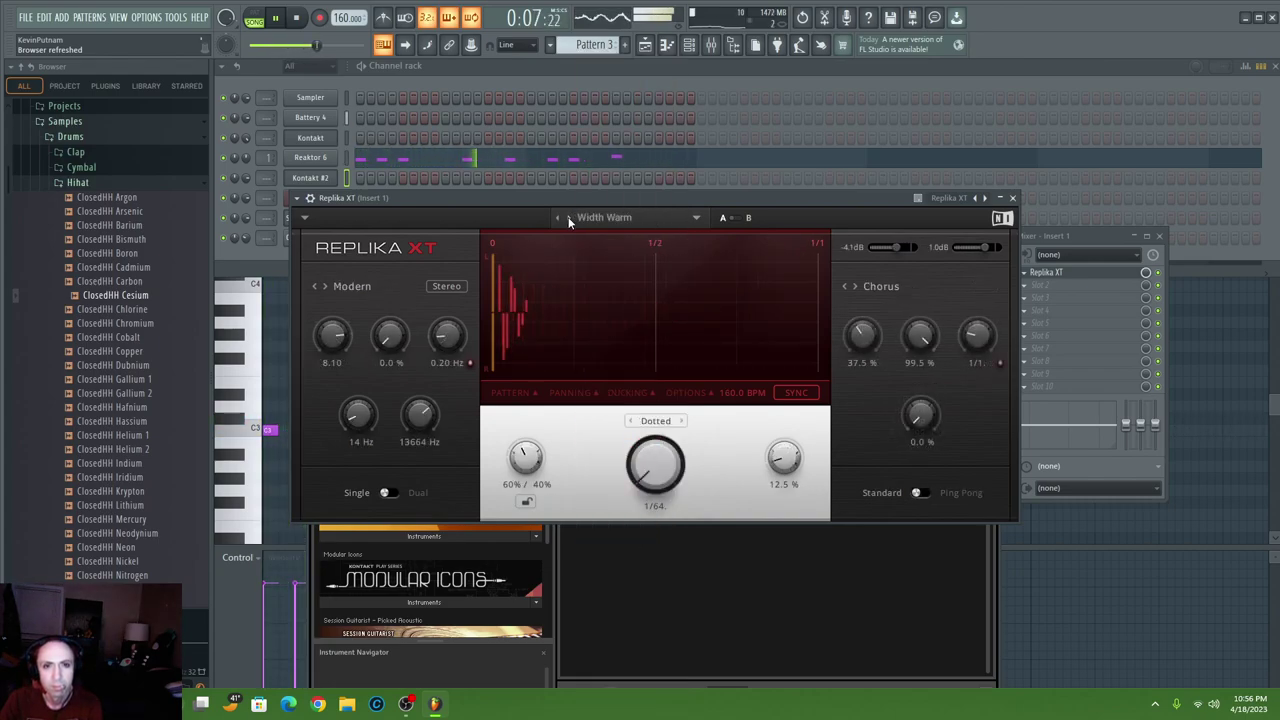
click(568, 217)
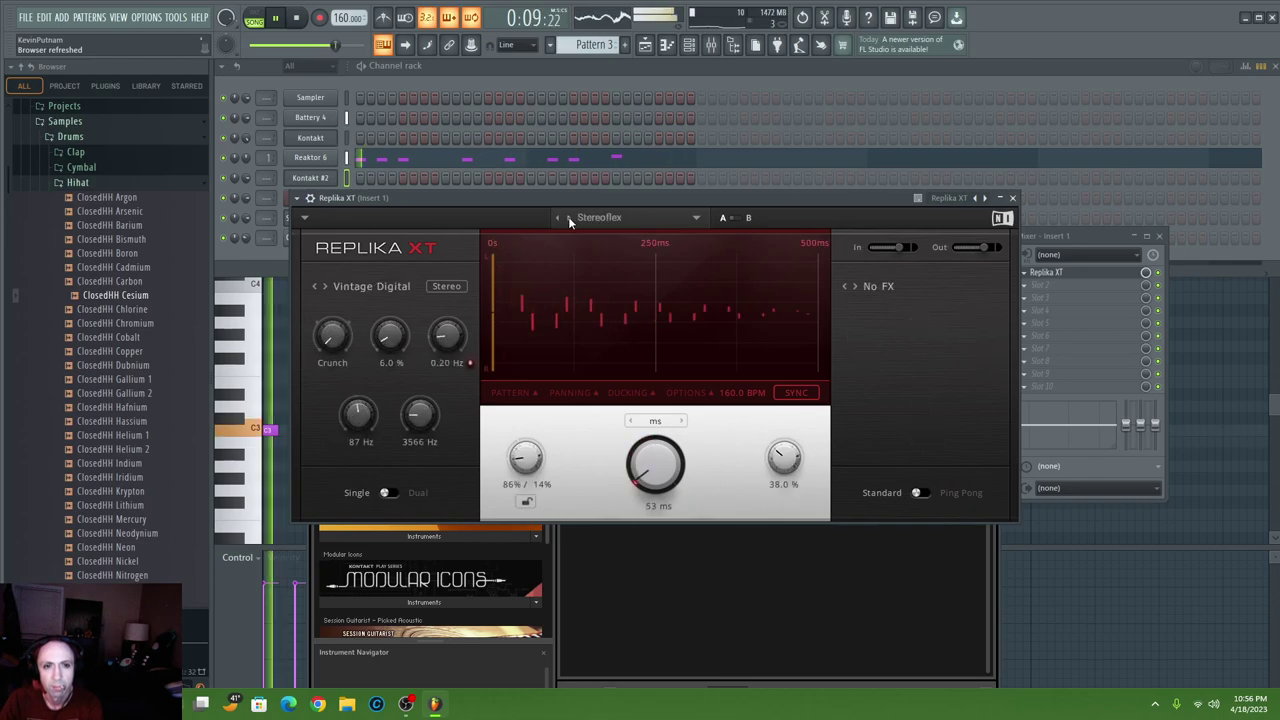
- Load Replika XT's Synth + Keys preset Thin but wide and advance through the following presets to Lazy Filter Shuffle
click(600, 217)
mouse_move(630, 210)
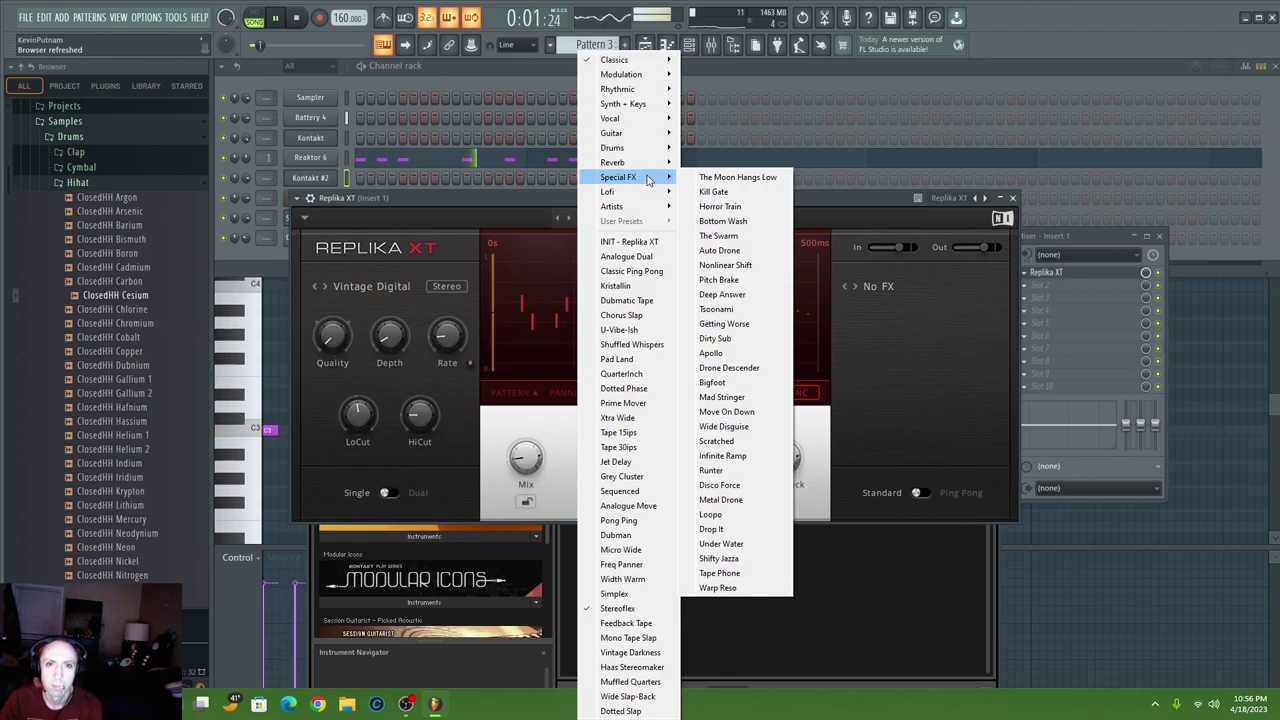
mouse_move(659, 110)
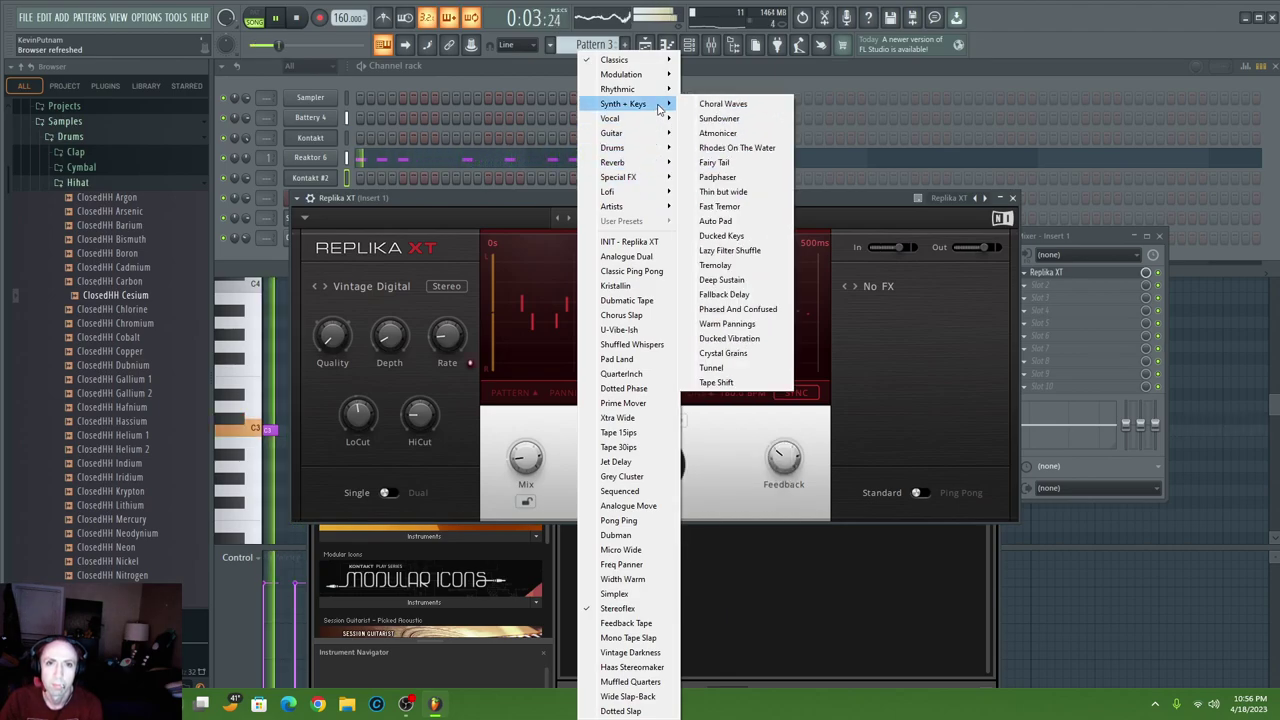
click(724, 191)
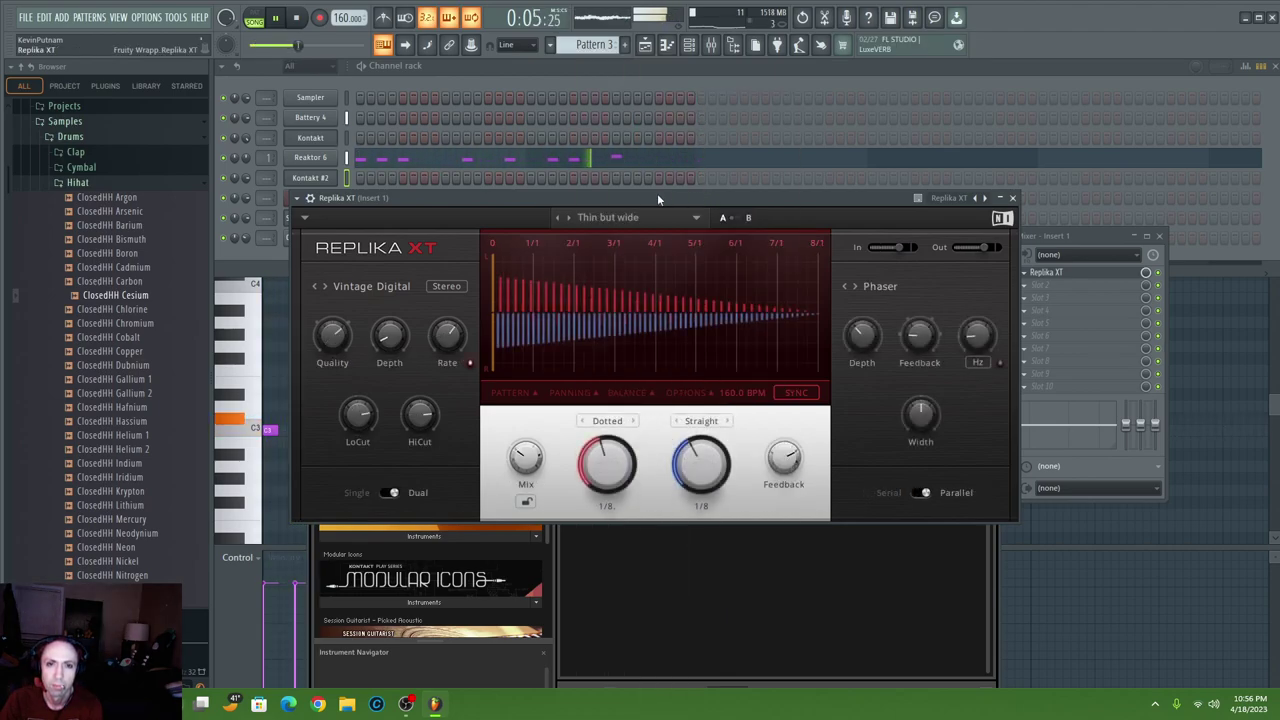
click(568, 217)
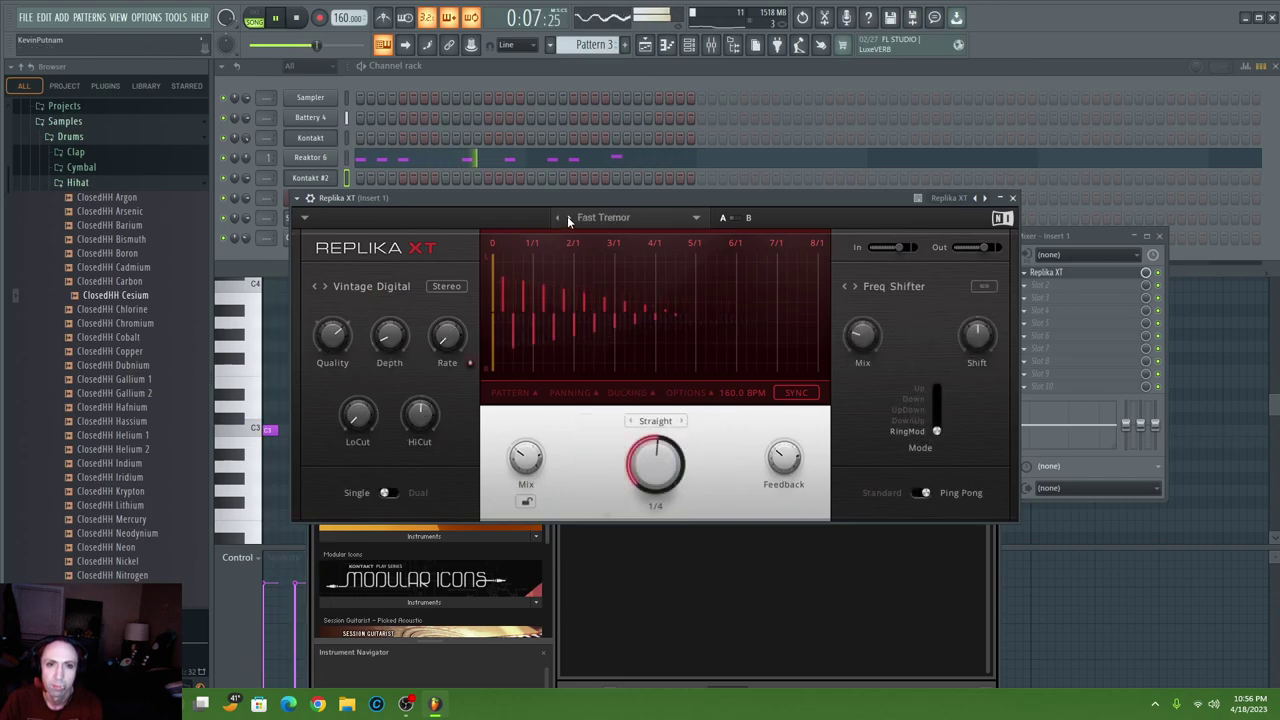
click(568, 217)
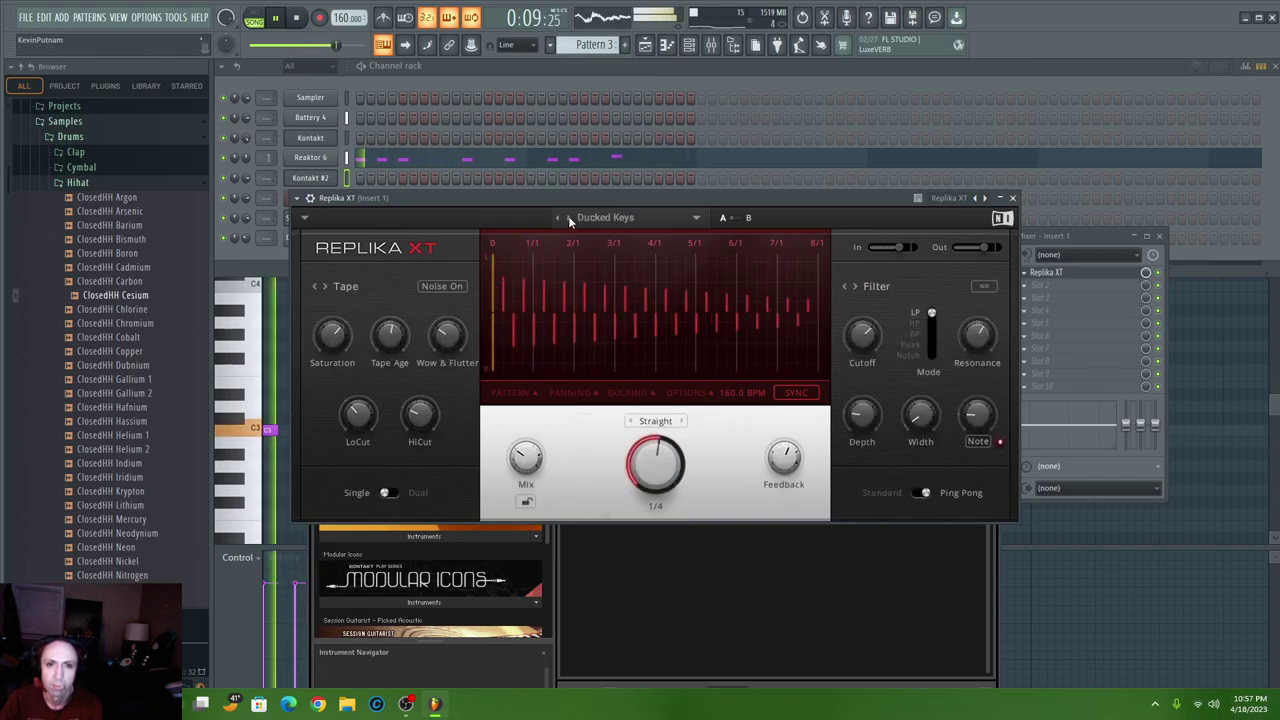
click(568, 217)
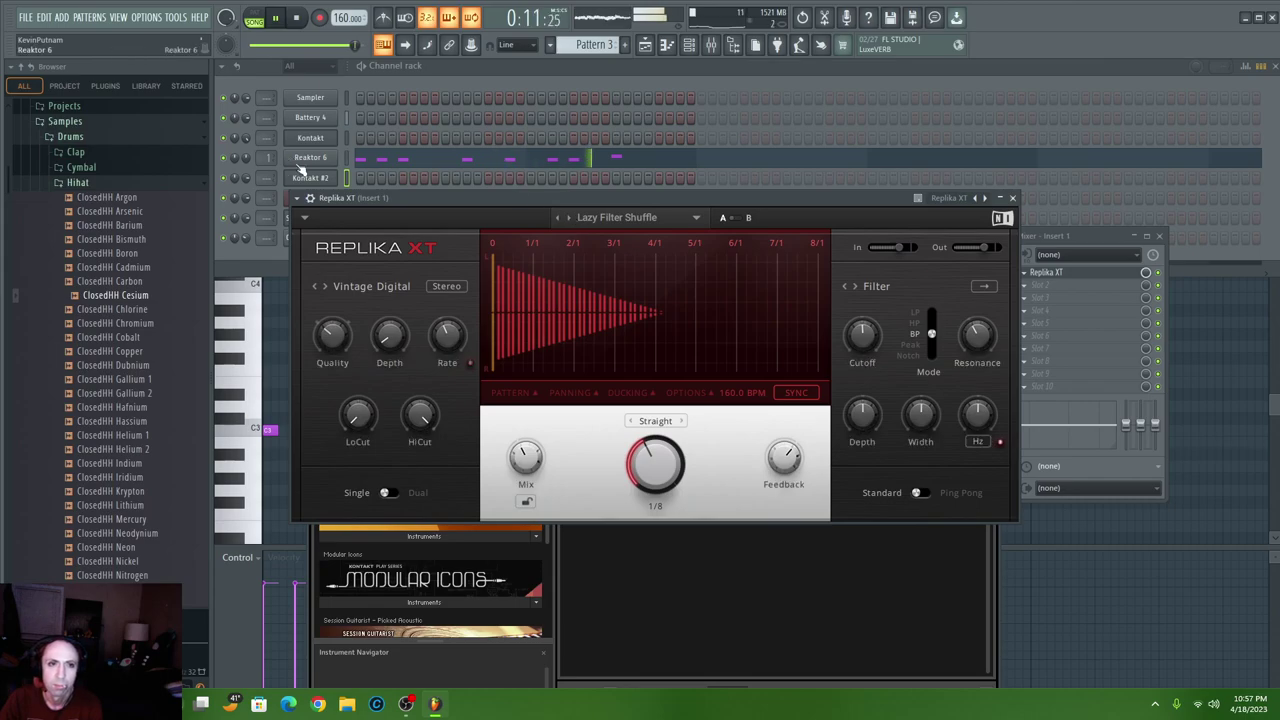
- Advance Monark to the Chicks preset and set the Reaktor 6 channel volume to 60%
click(310, 158)
click(754, 289)
click(754, 289)
click(754, 289)
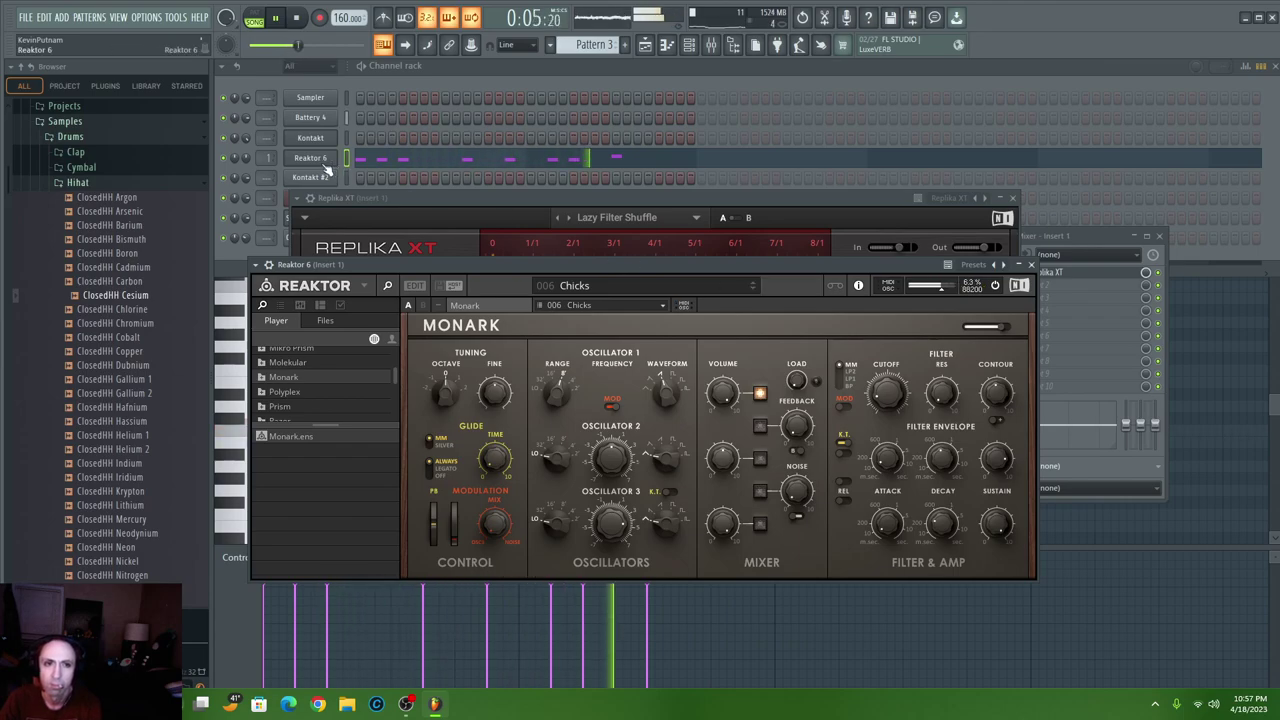
drag(250, 160, 244, 155)
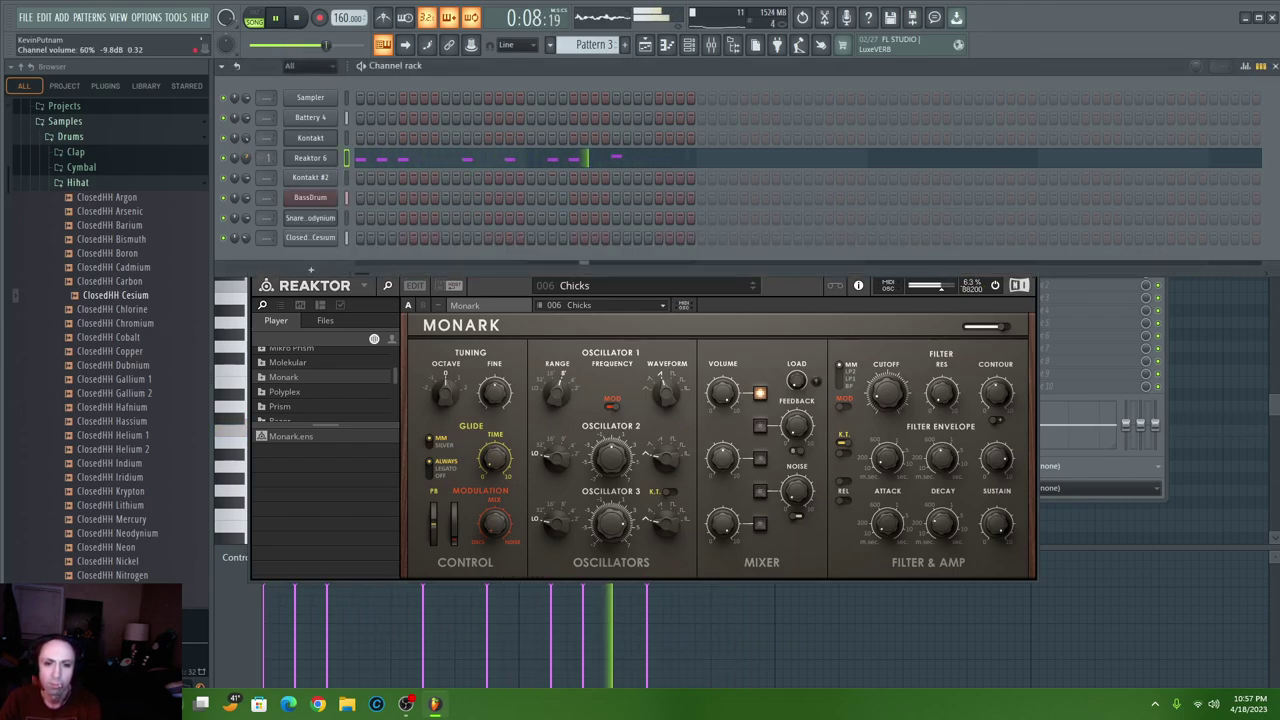
- Add Infiltrator to the second effect slot of Insert 1 and move its window so all its controls are visible
double_click(265, 158)
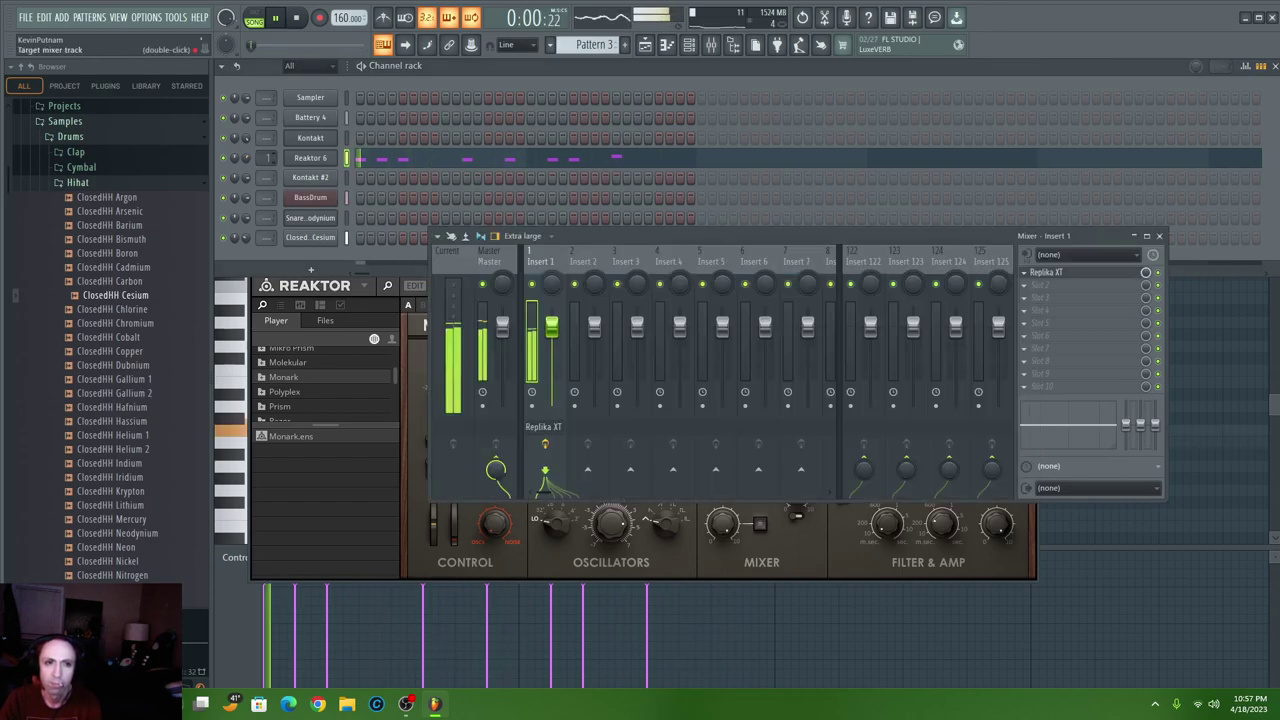
click(1022, 287)
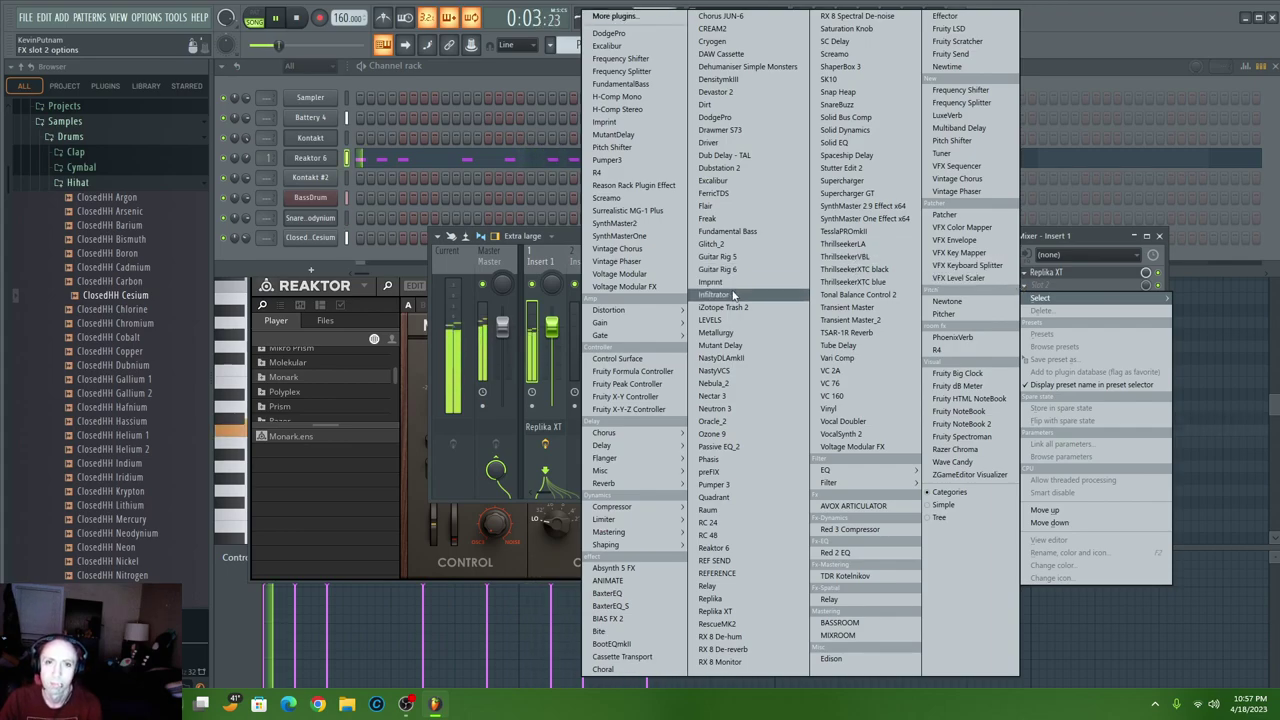
key(Escape)
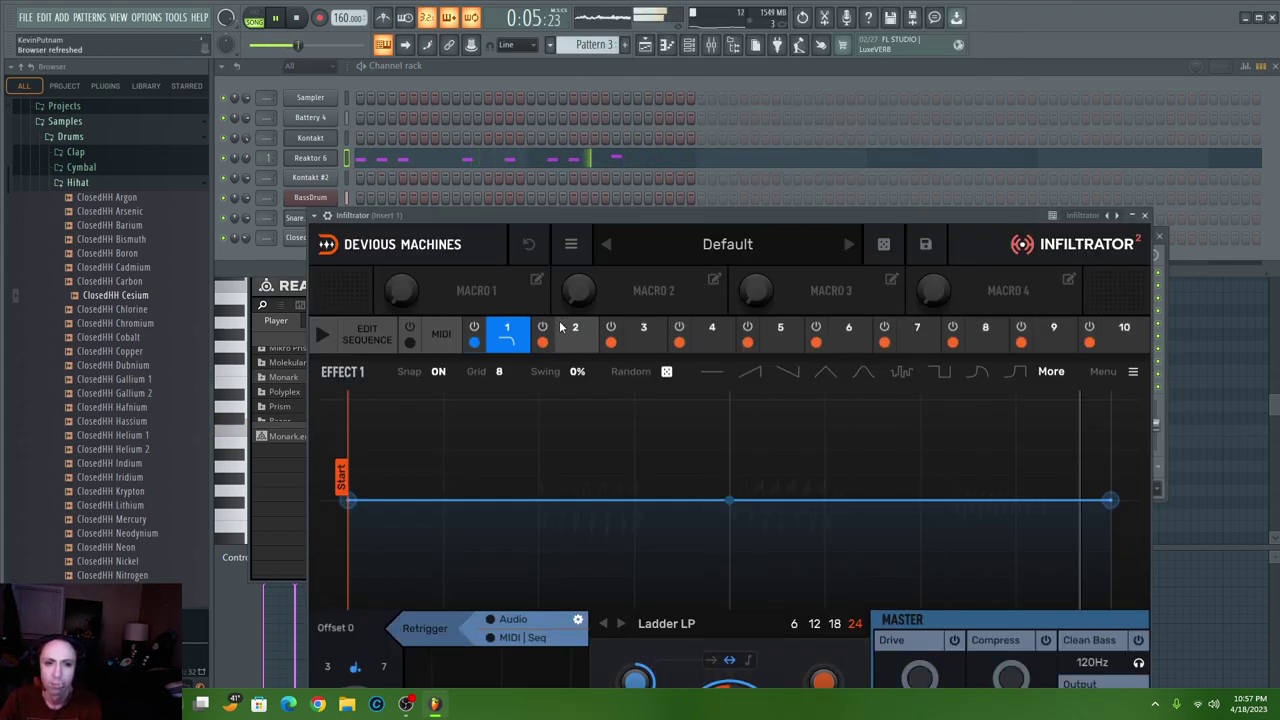
drag(686, 219, 658, 72)
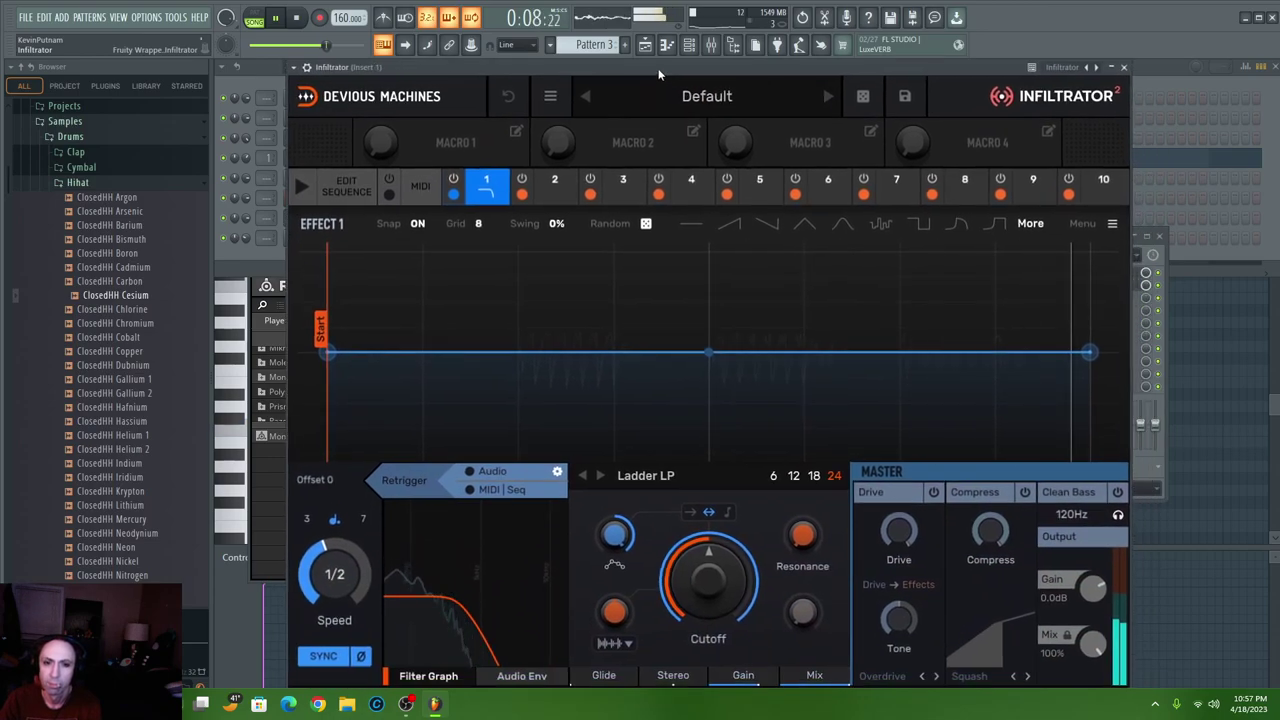
- Give Infiltrator's effect 1 a smooth hump-shaped envelope and set its speed to 3/8
click(840, 225)
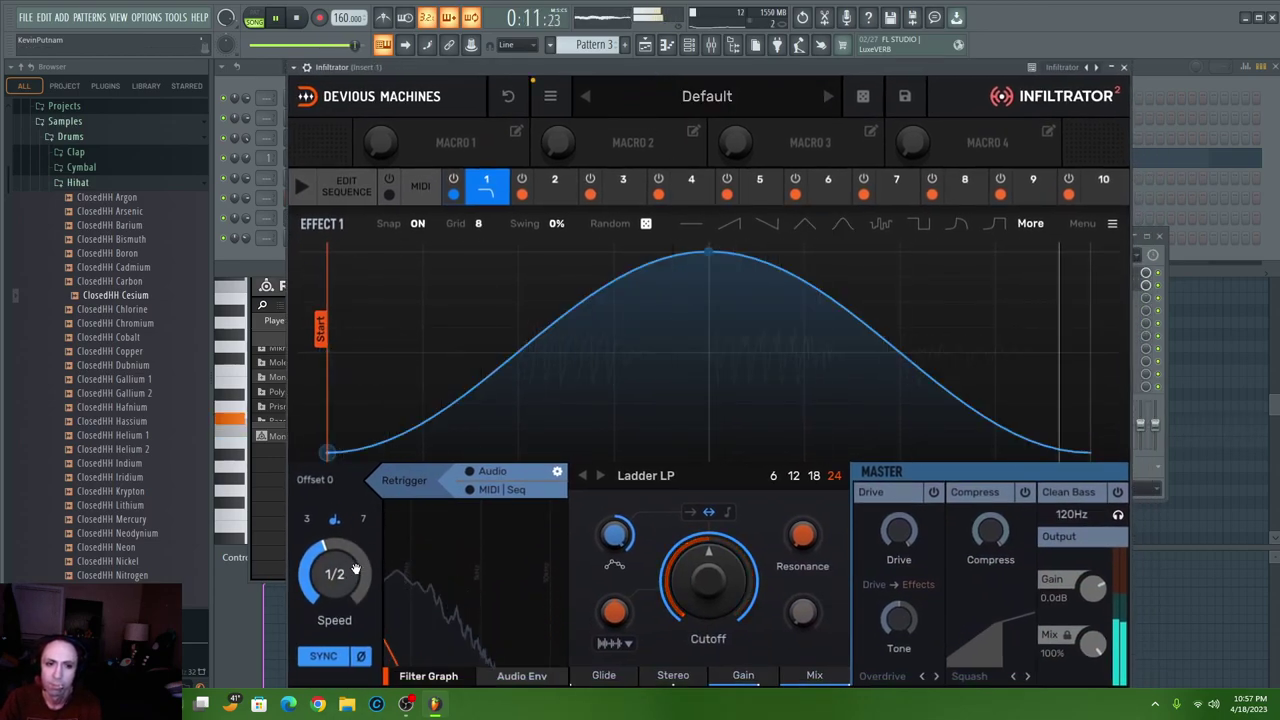
drag(345, 568, 345, 585)
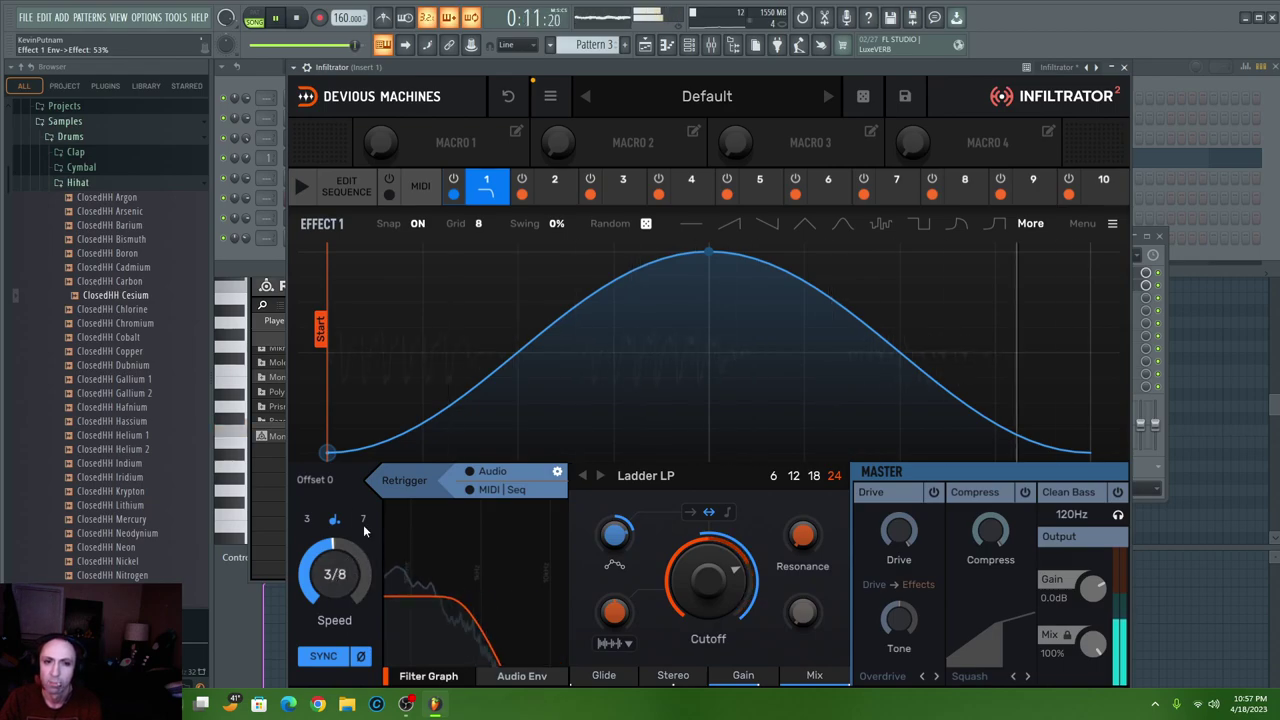
- Load Phaser into Infiltrator's effect 2 and try the random-step and curved envelope shapes on it
click(560, 190)
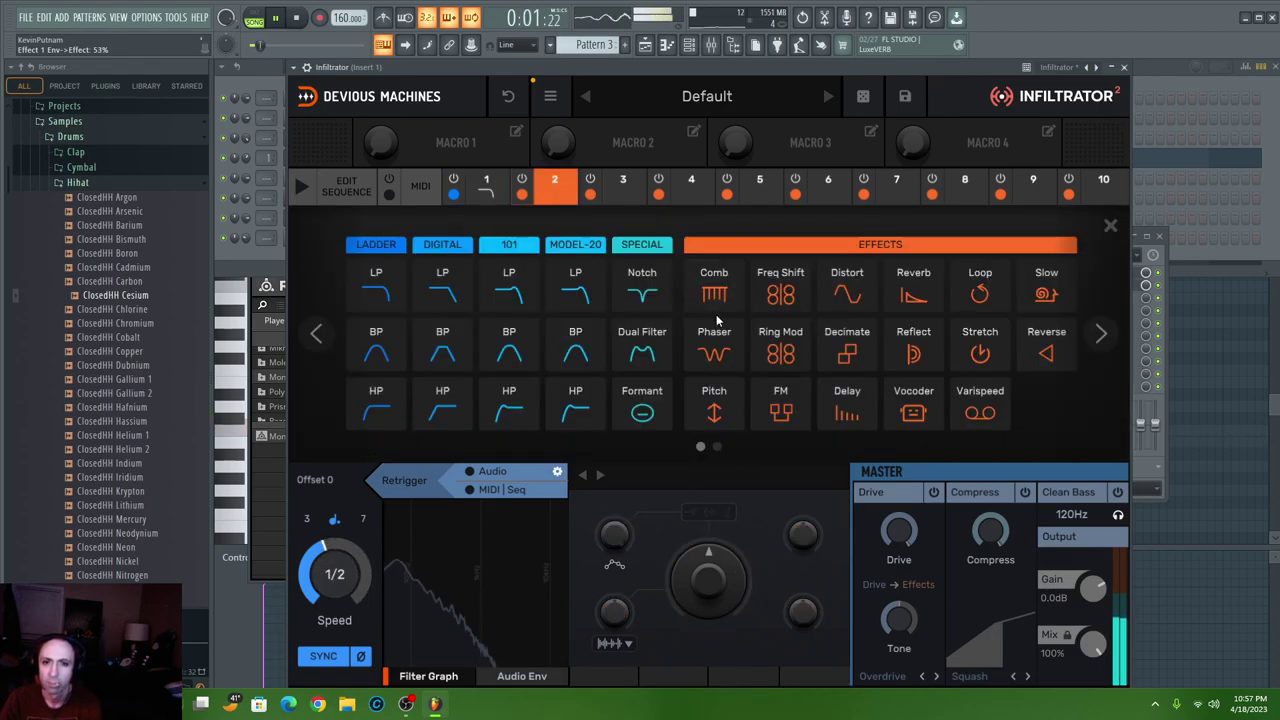
click(701, 355)
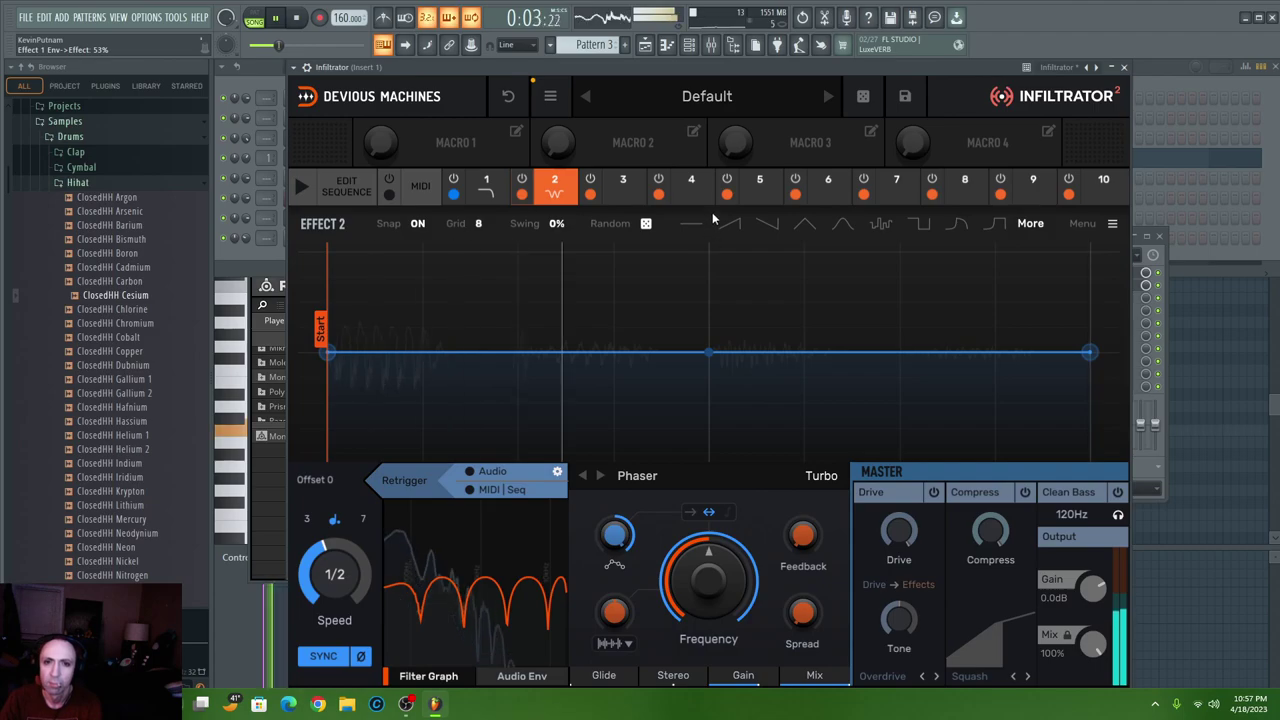
click(879, 225)
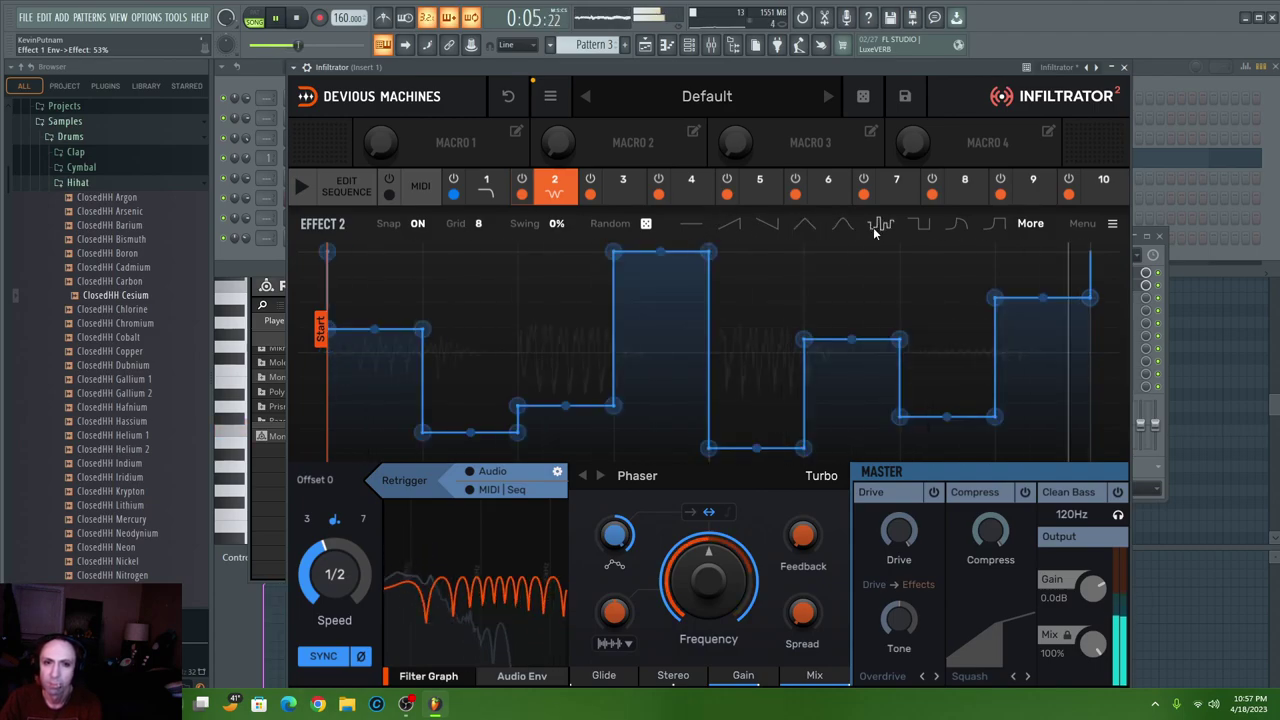
click(956, 224)
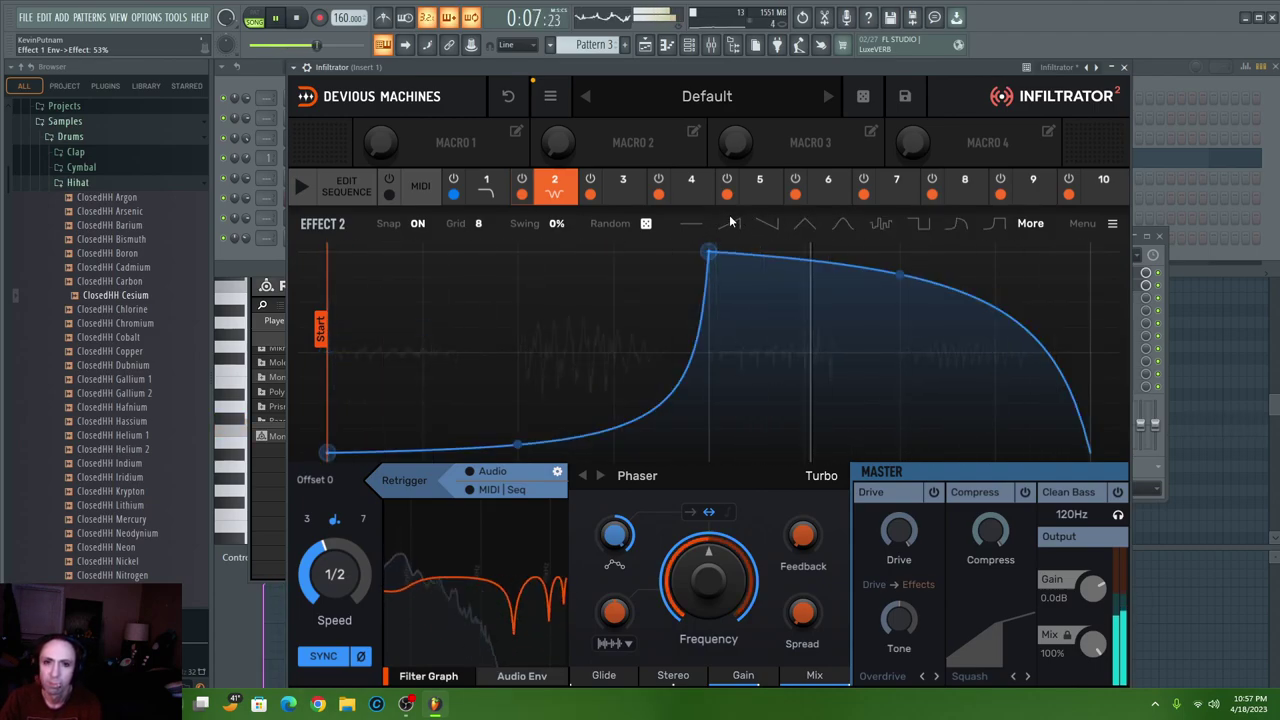
- Randomize effect 2's envelope until it has one main peak before the midpoint, and set its speed to 2 bars
click(627, 262)
click(627, 262)
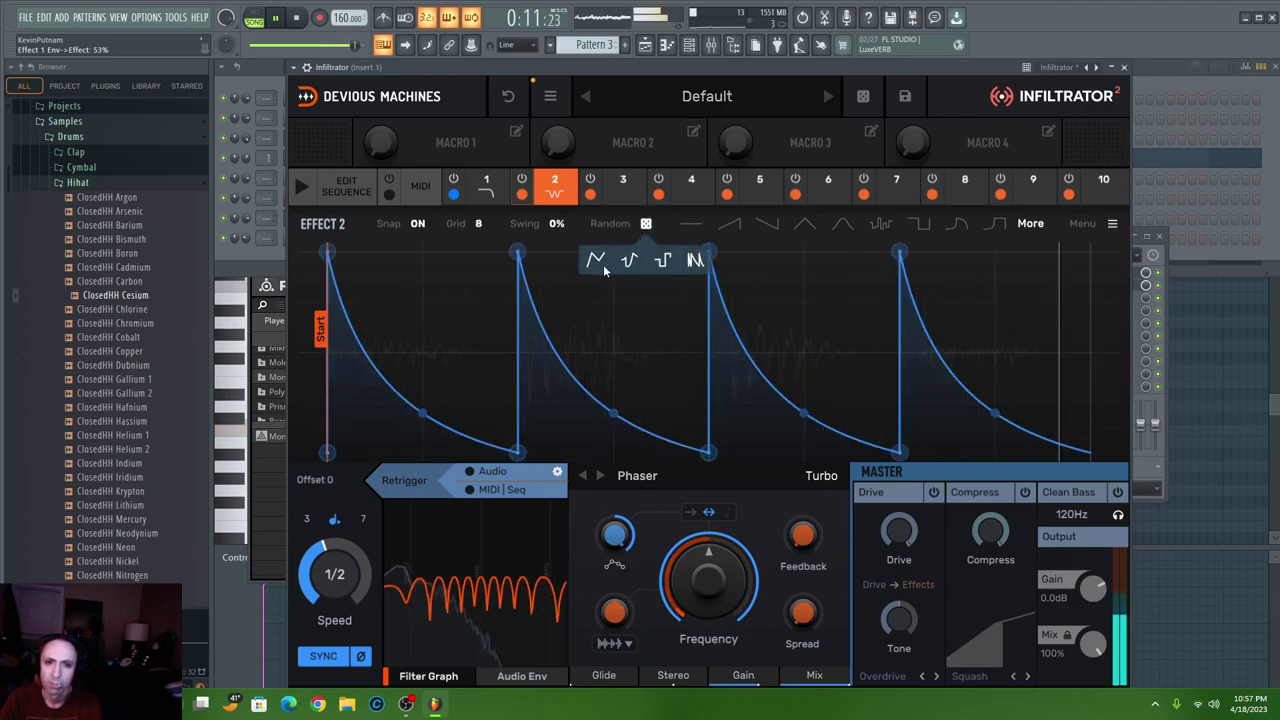
click(603, 268)
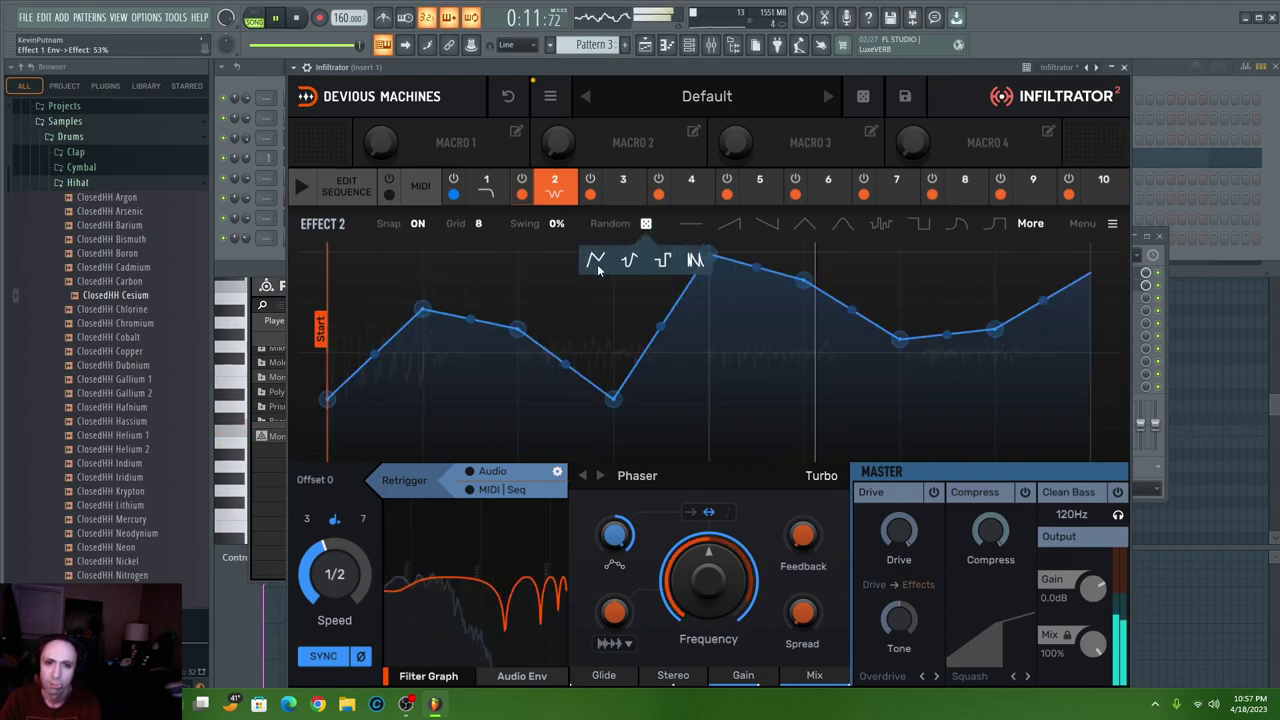
click(661, 262)
click(695, 260)
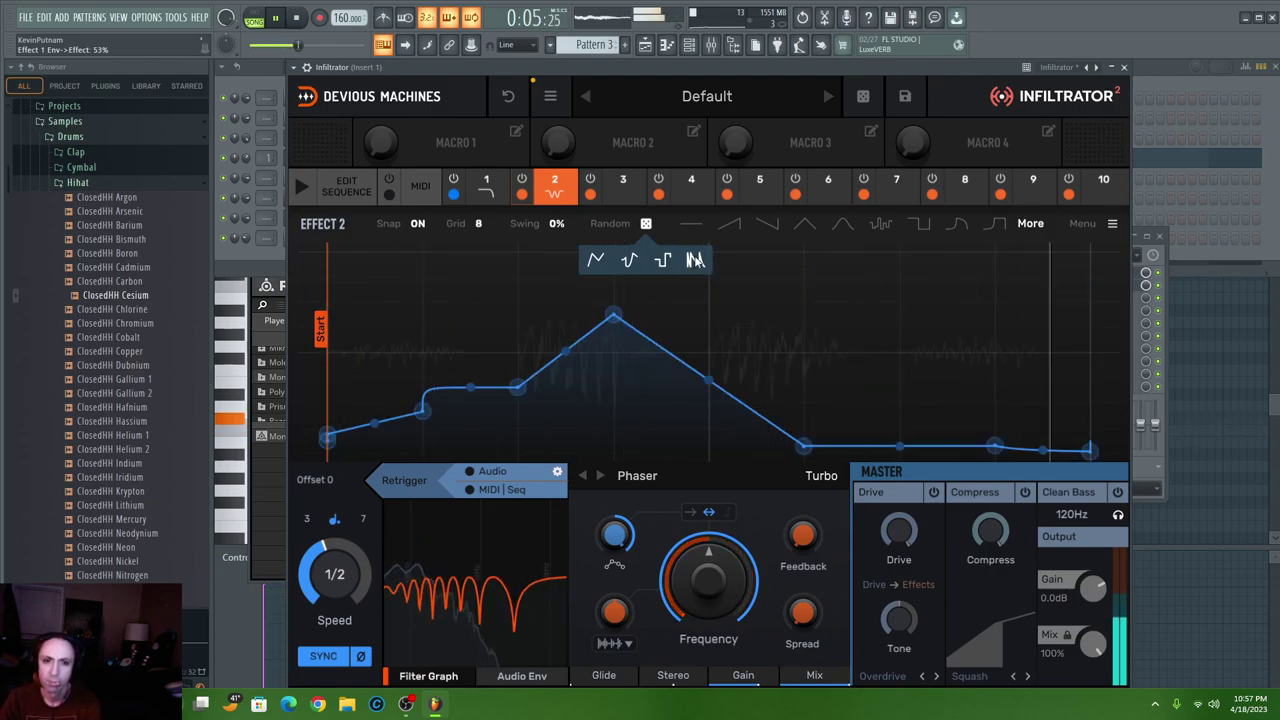
mouse_move(338, 585)
mouse_down()
mouse_move(338, 600)
mouse_move(340, 565)
mouse_up()
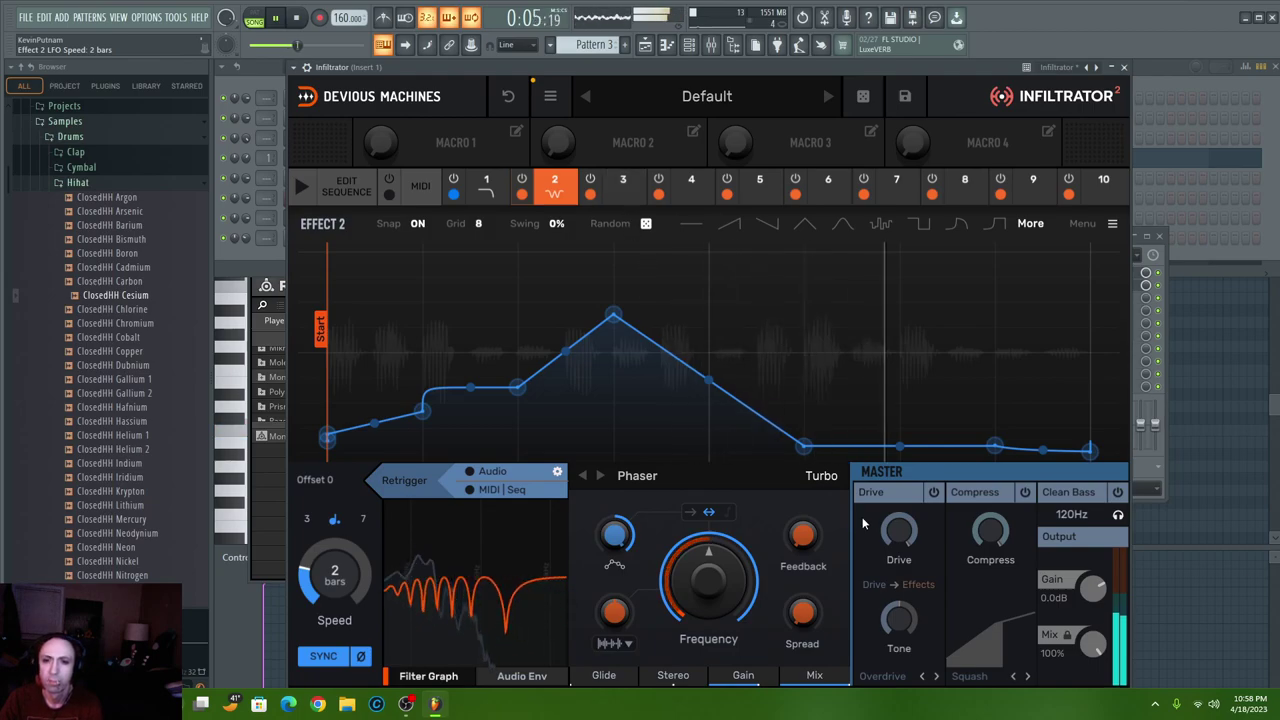
- Enable Drive and Clean Bass in Infiltrator's master section, trying Compress at 32% and switching it back off
click(933, 493)
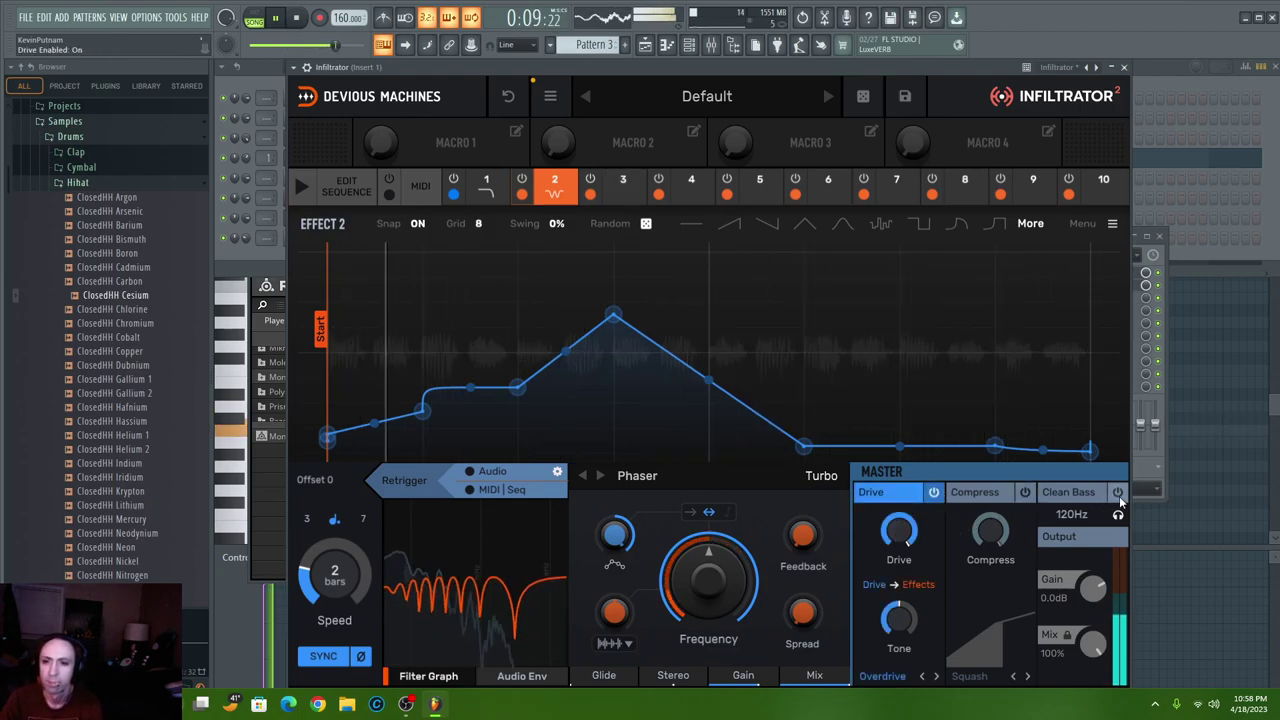
click(1062, 495)
click(1023, 493)
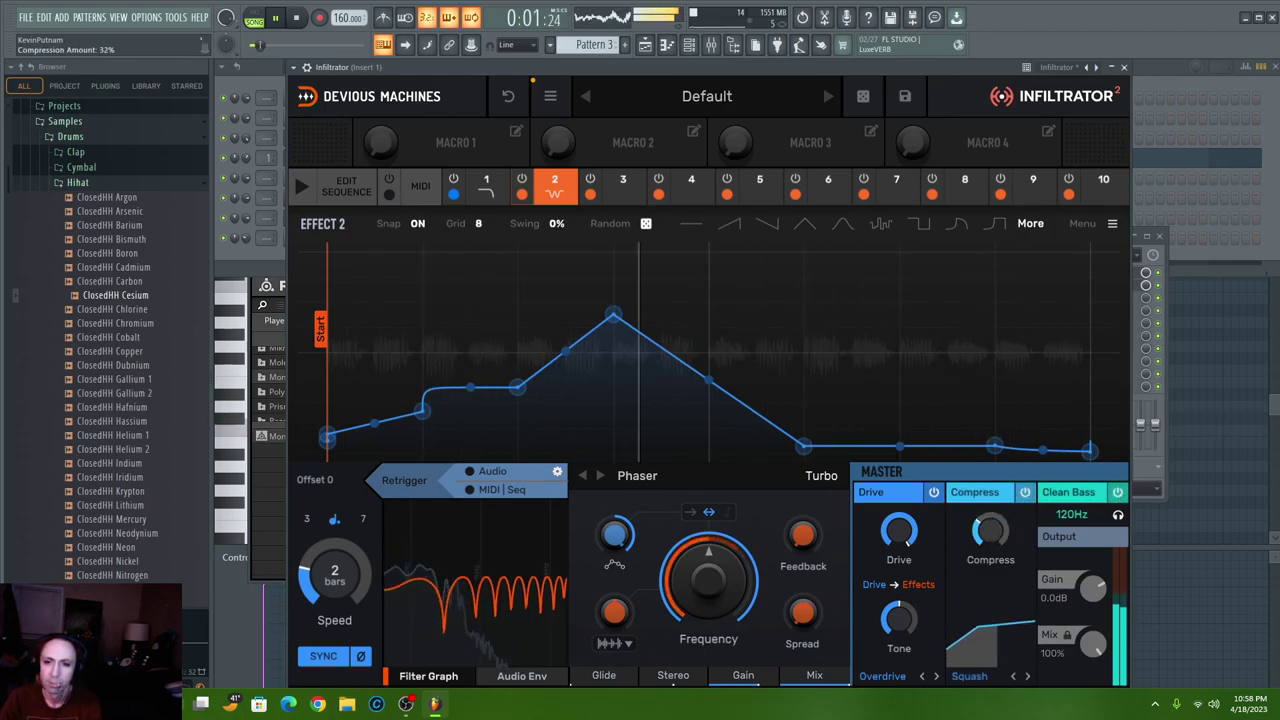
click(1025, 493)
- Load Delay into Infiltrator's effect 3 and generate a random envelope for it
click(620, 194)
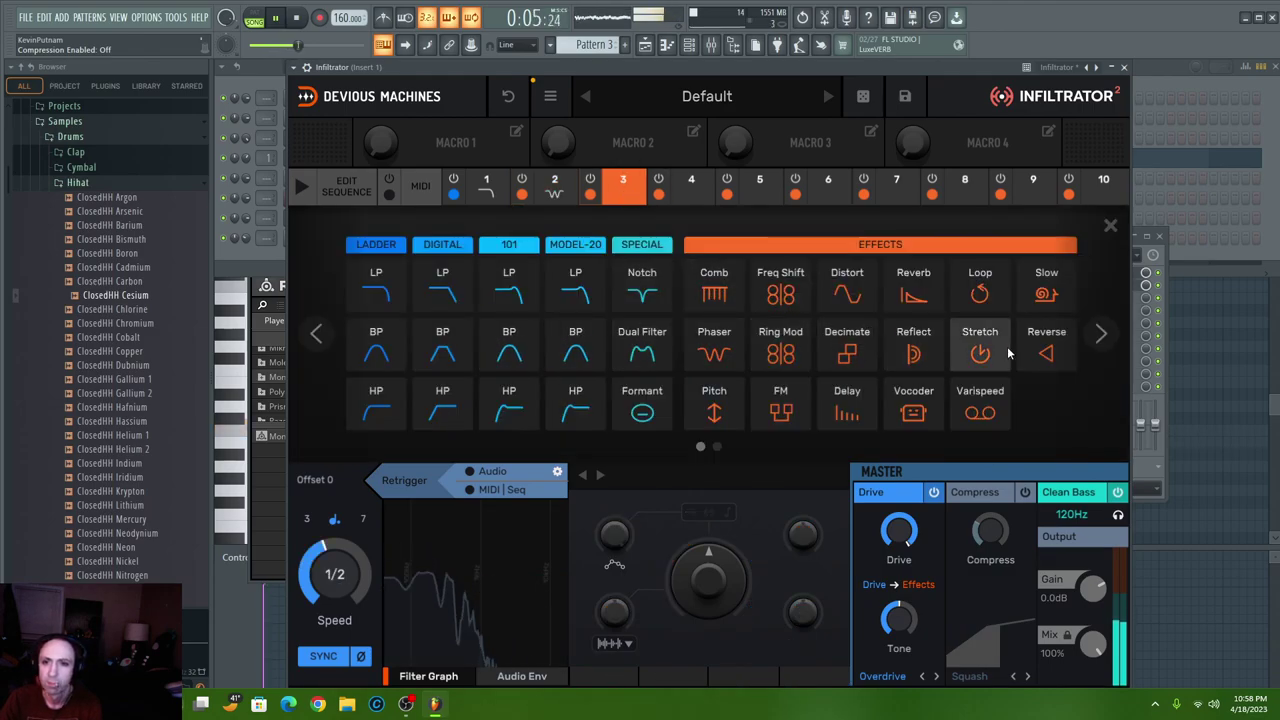
click(842, 405)
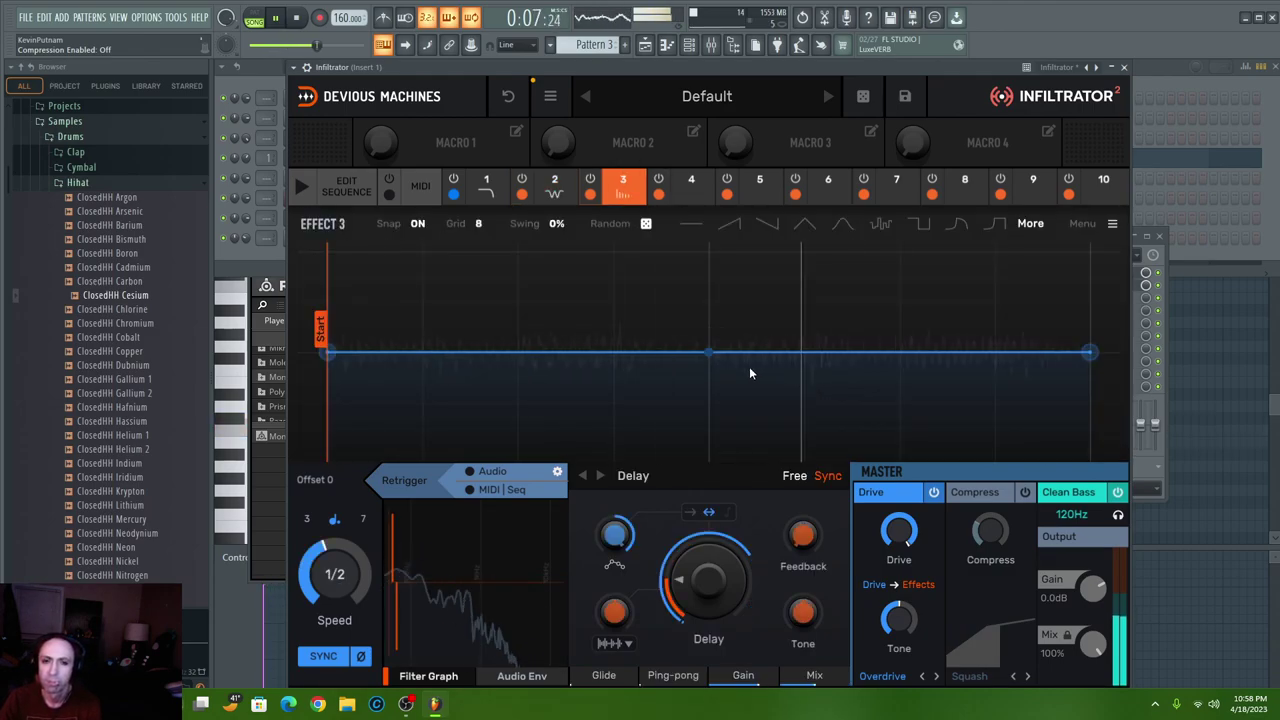
mouse_move(646, 223)
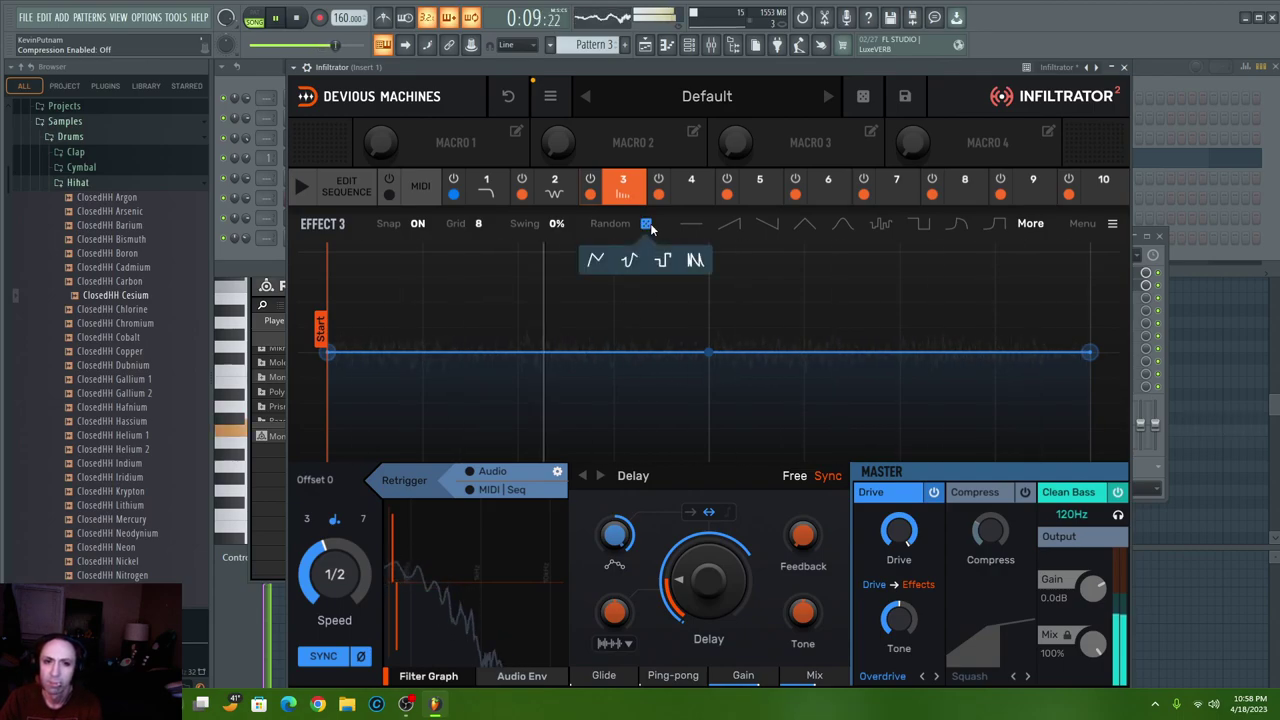
click(661, 262)
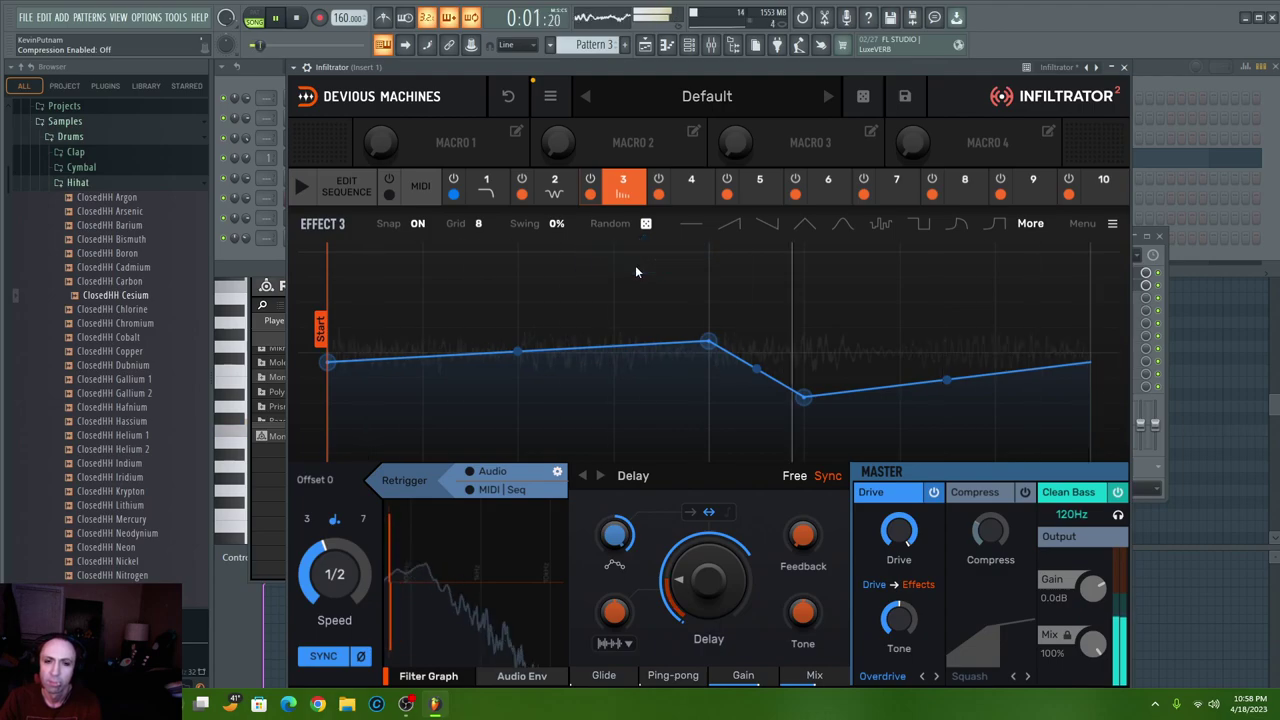
- Try several random curved and straight-line envelopes on effect 3's Delay
mouse_move(646, 223)
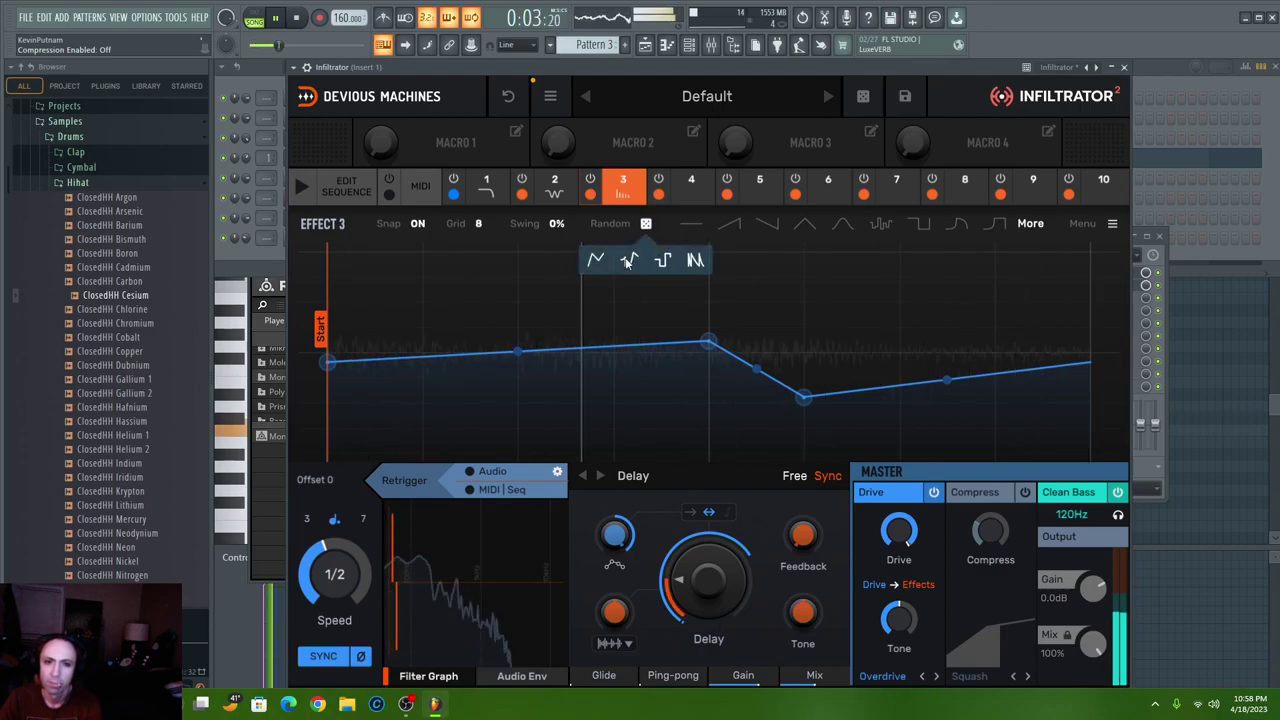
click(628, 261)
click(628, 261)
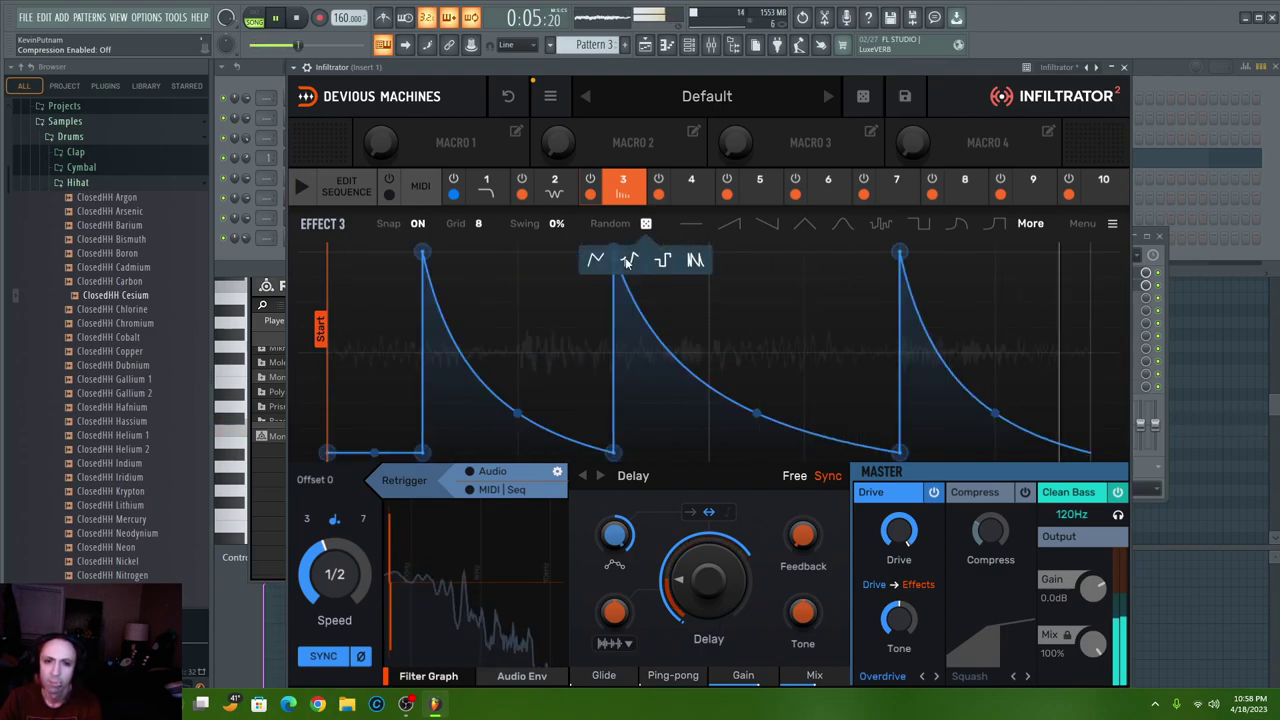
click(628, 261)
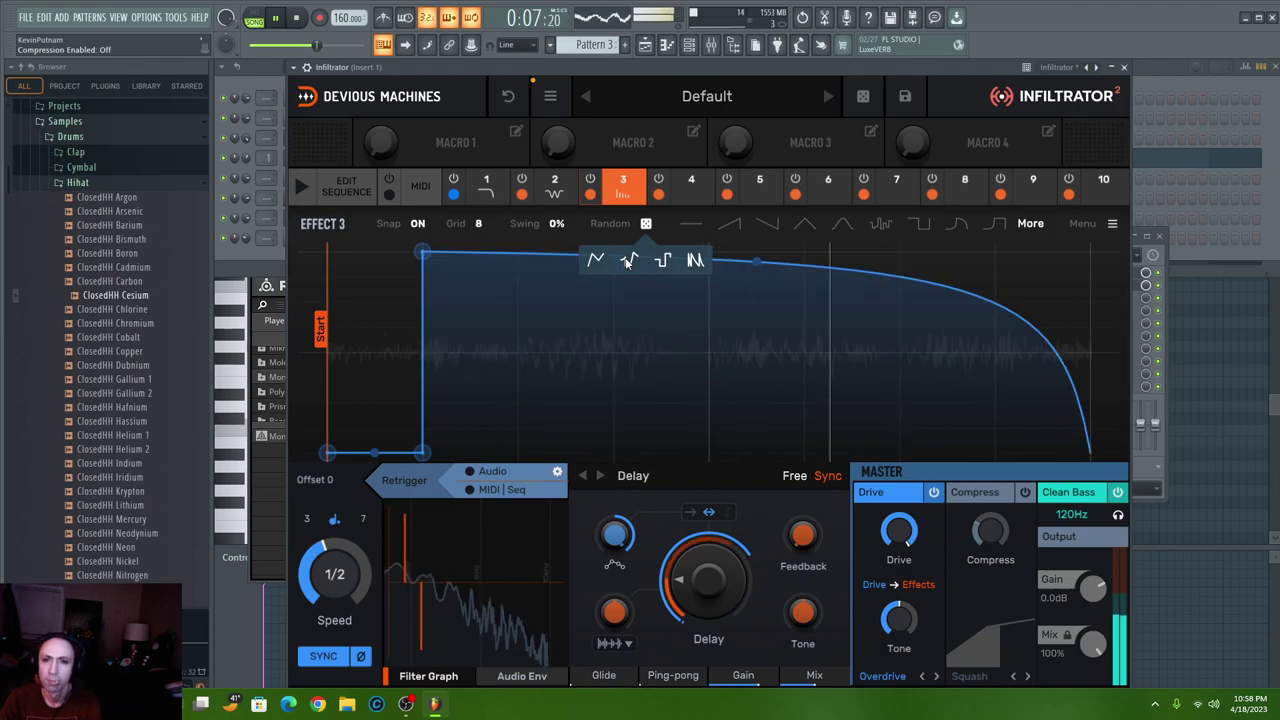
click(628, 261)
click(595, 261)
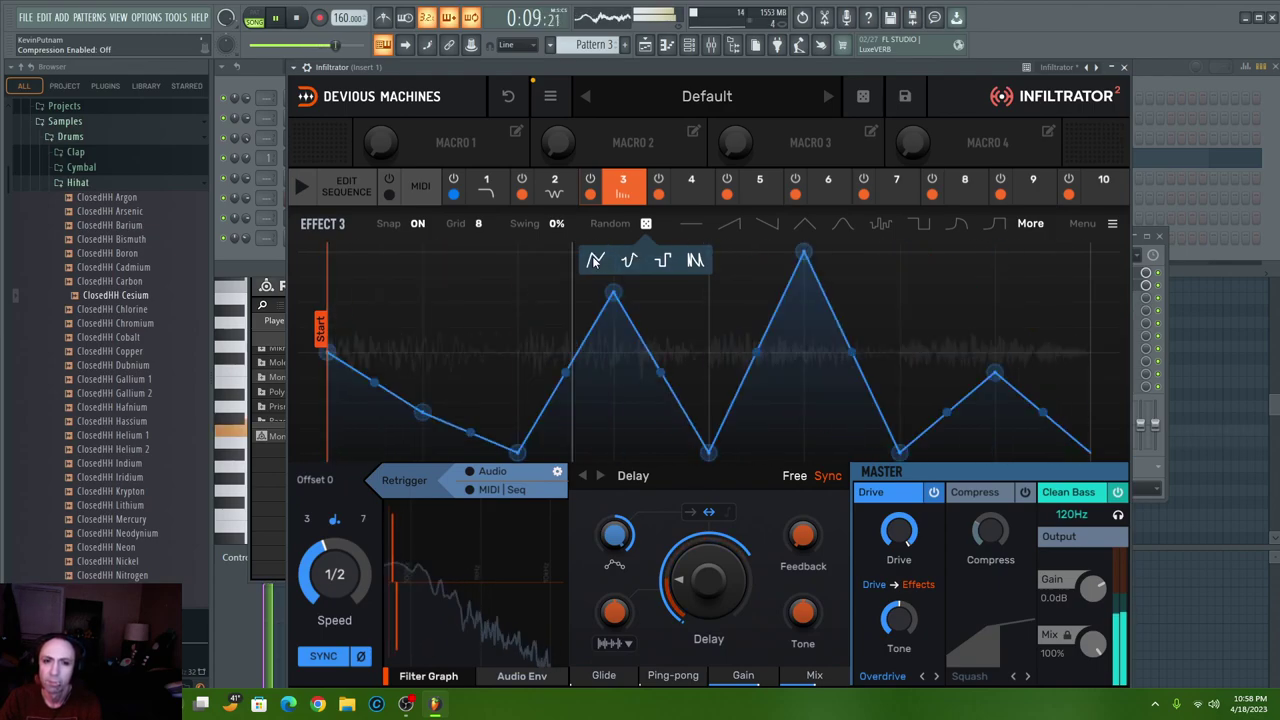
- Set effect 3's speed to 8 bars and randomize its envelope with the mixed-shape generator until it forms one broad peak
drag(335, 572, 335, 604)
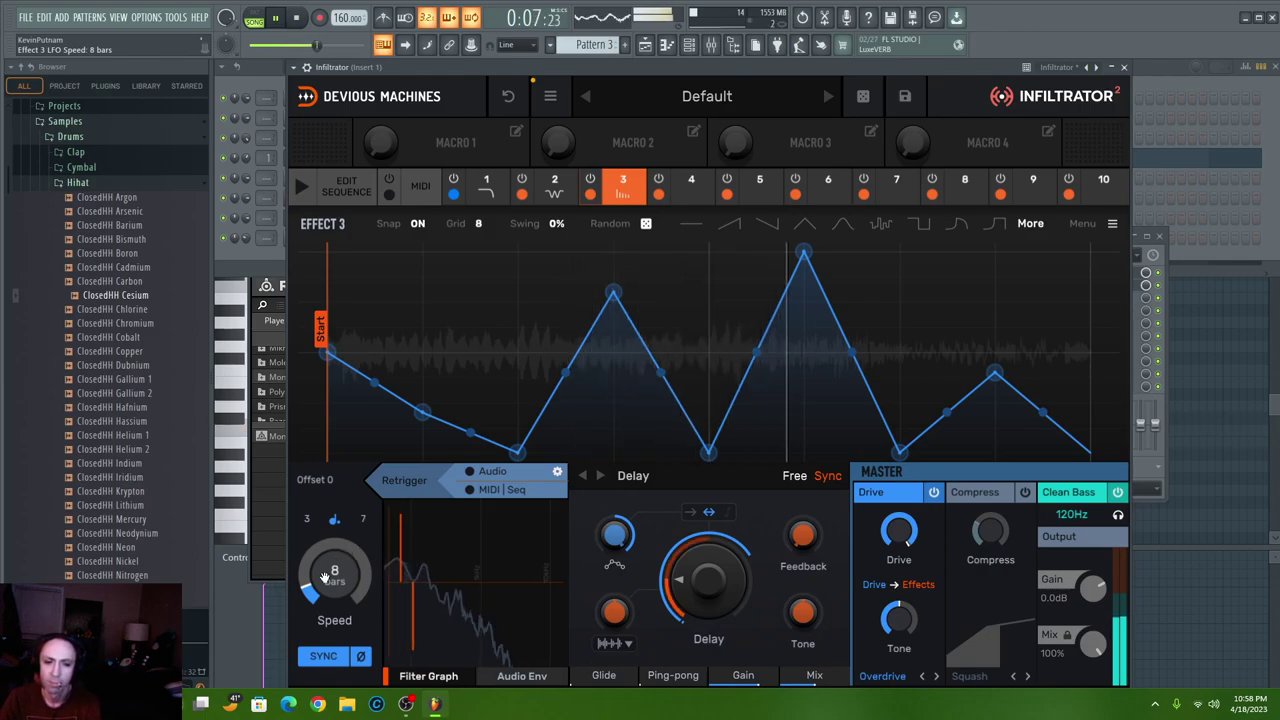
drag(322, 575, 322, 571)
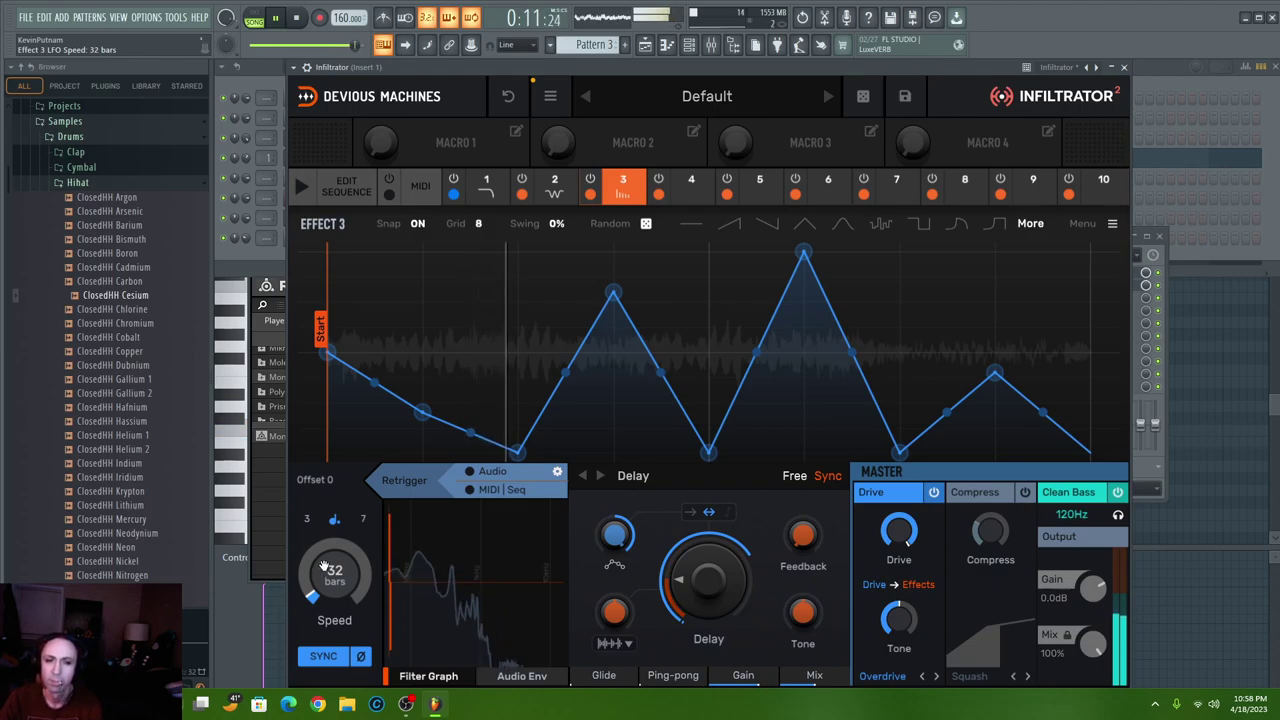
drag(322, 567, 337, 580)
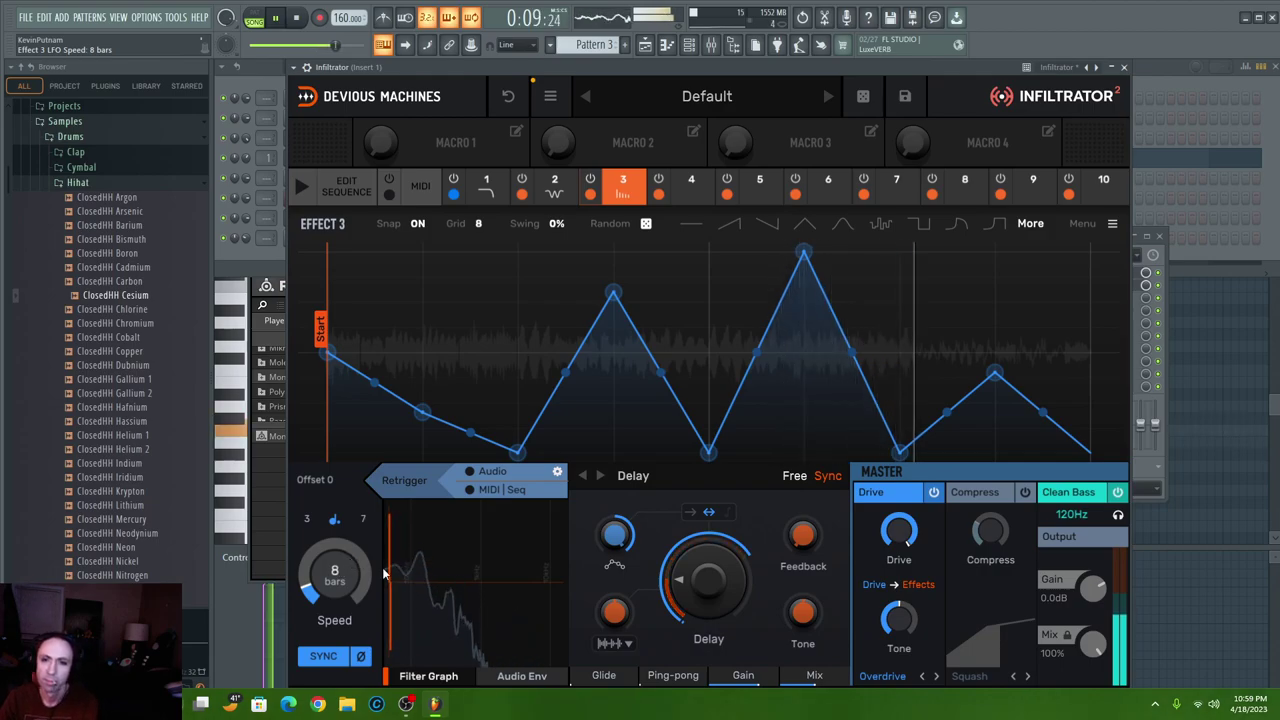
mouse_move(645, 223)
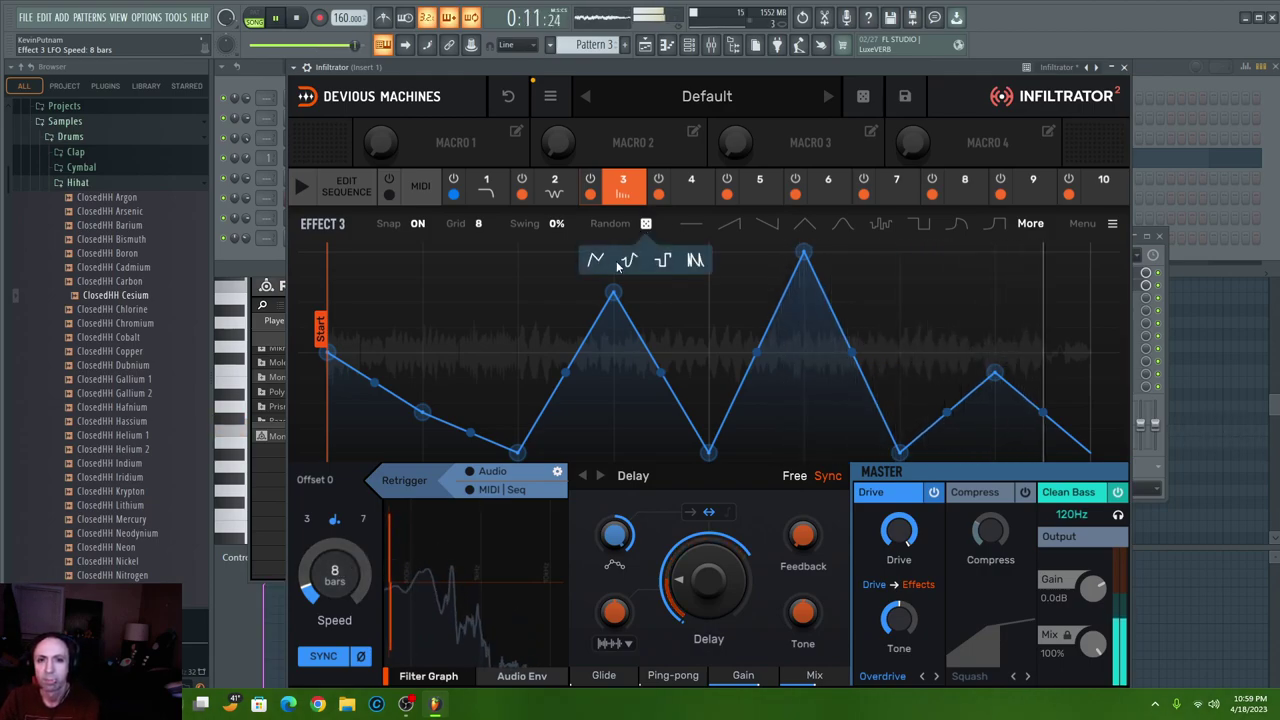
click(695, 260)
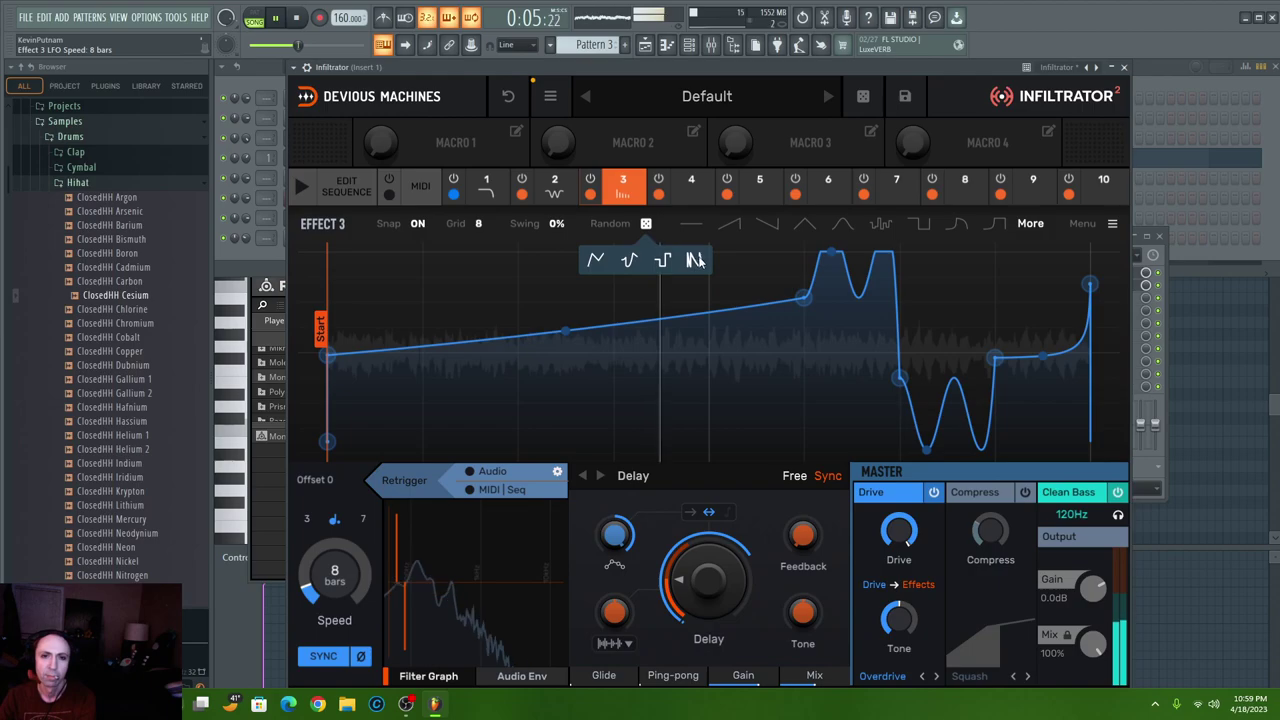
click(695, 260)
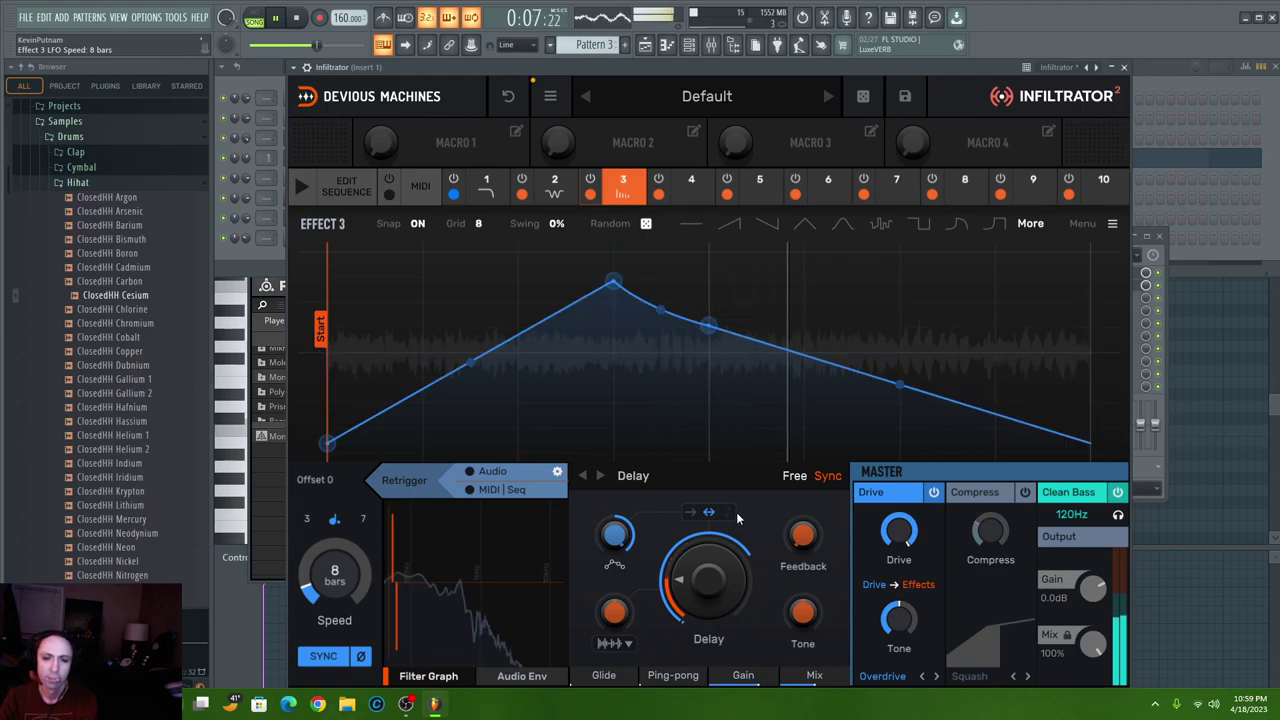
- Replace effect 3's Delay with a Vocoder at 57% mix, swap it into slot 1, and randomize its envelope
click(633, 478)
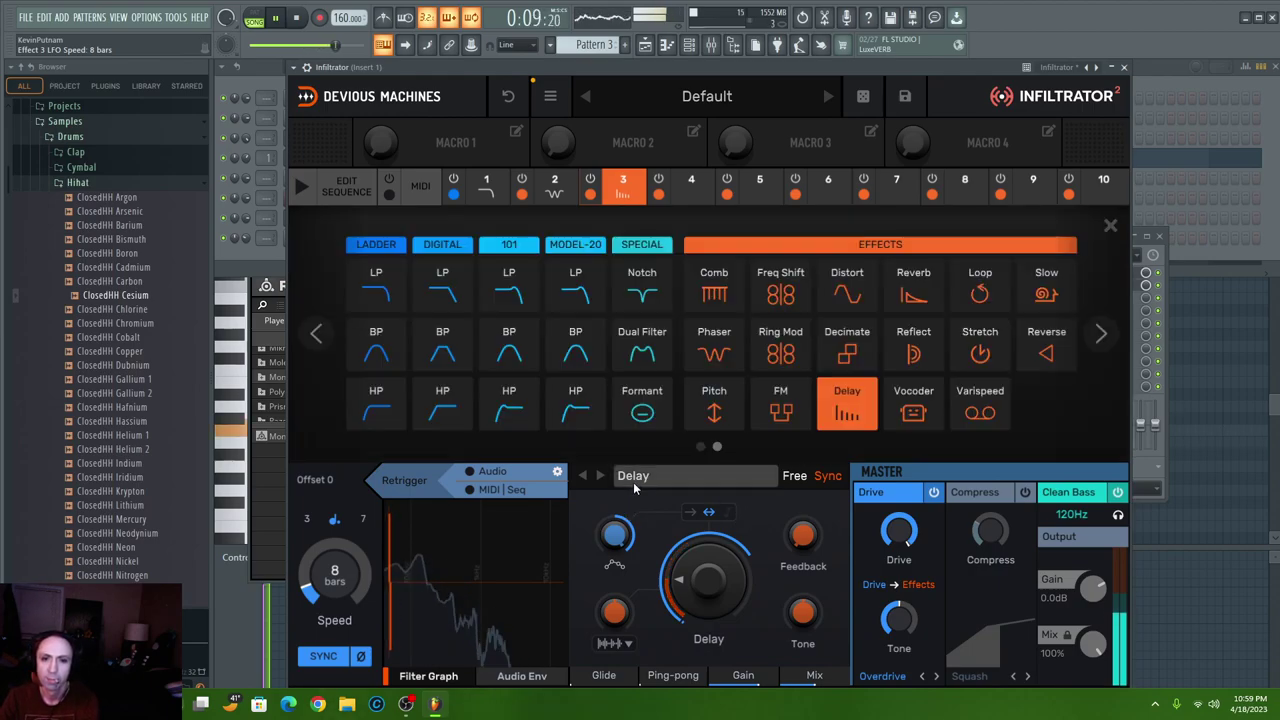
click(914, 405)
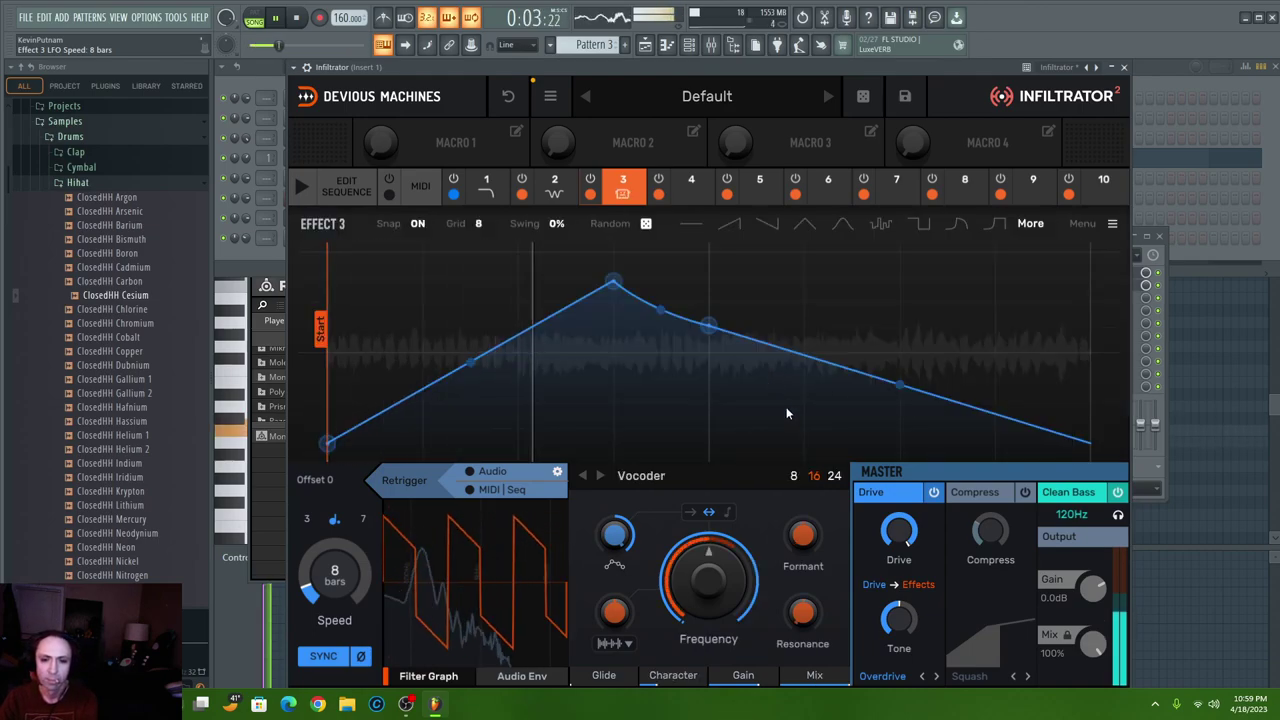
drag(812, 670, 780, 677)
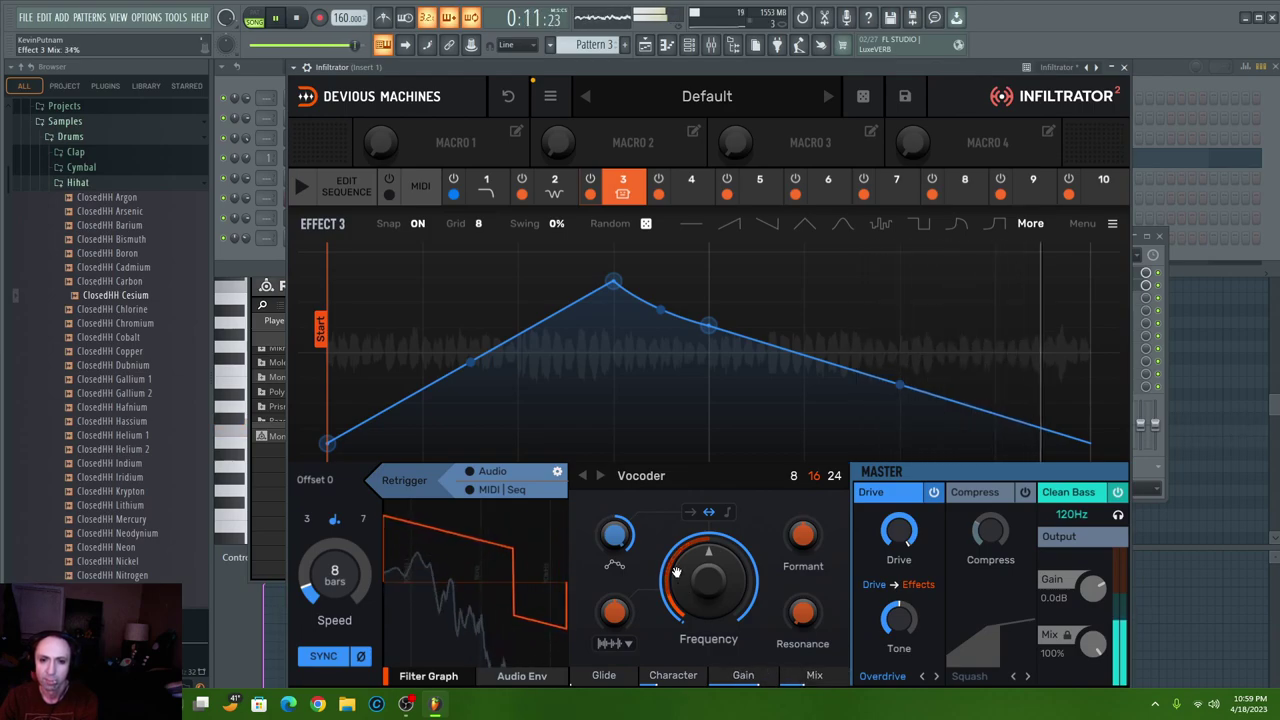
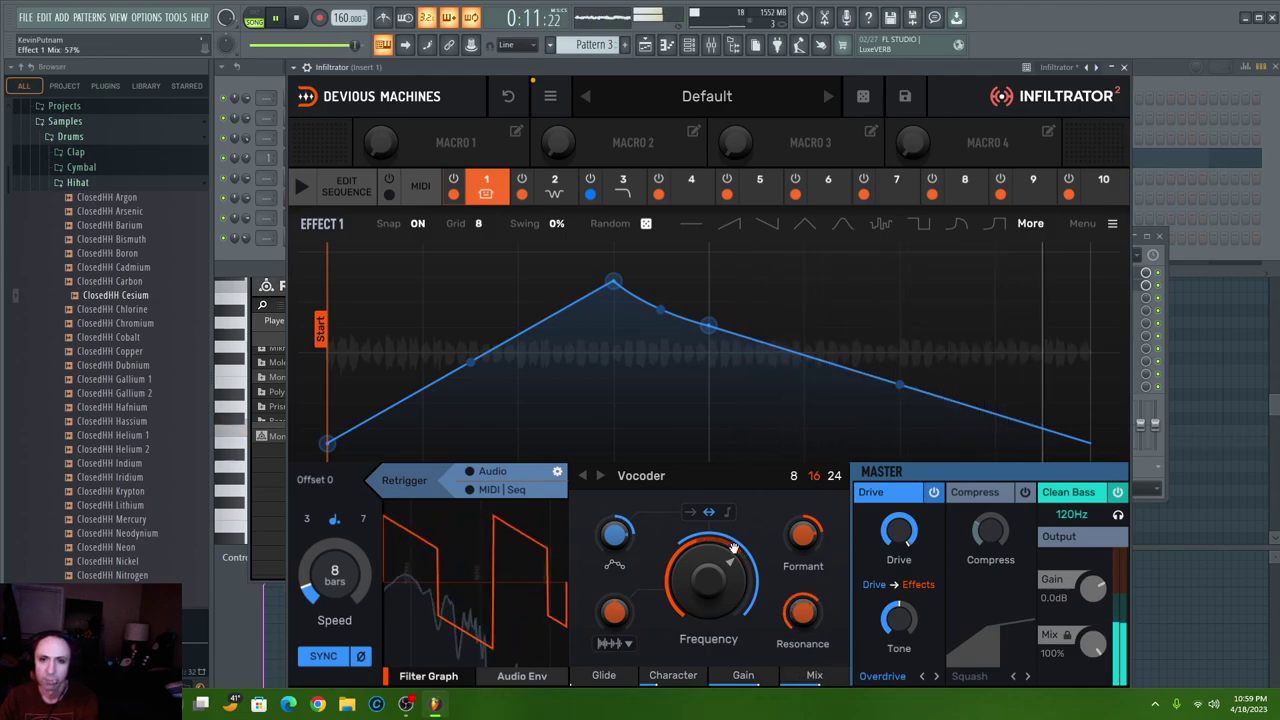
click(646, 226)
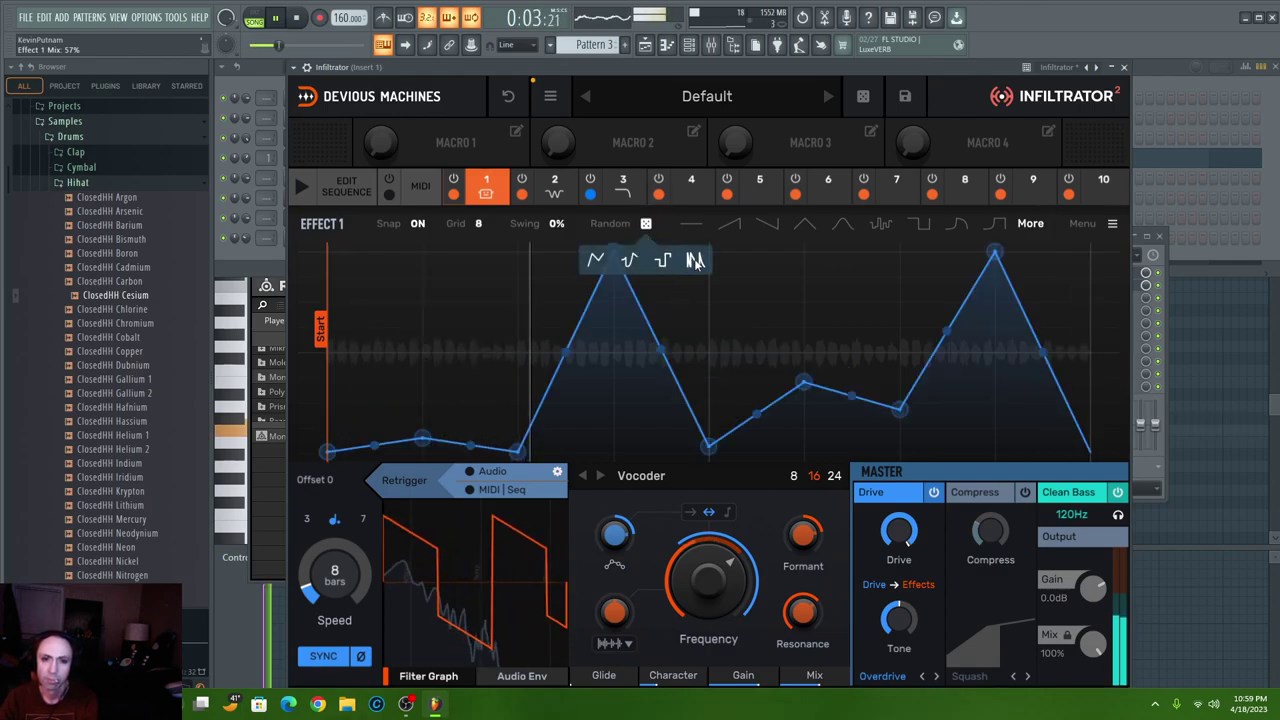
- Open the Kontakt #2 channel, load the Straylight instrument from its library, and bring the channel rack forward
click(230, 250)
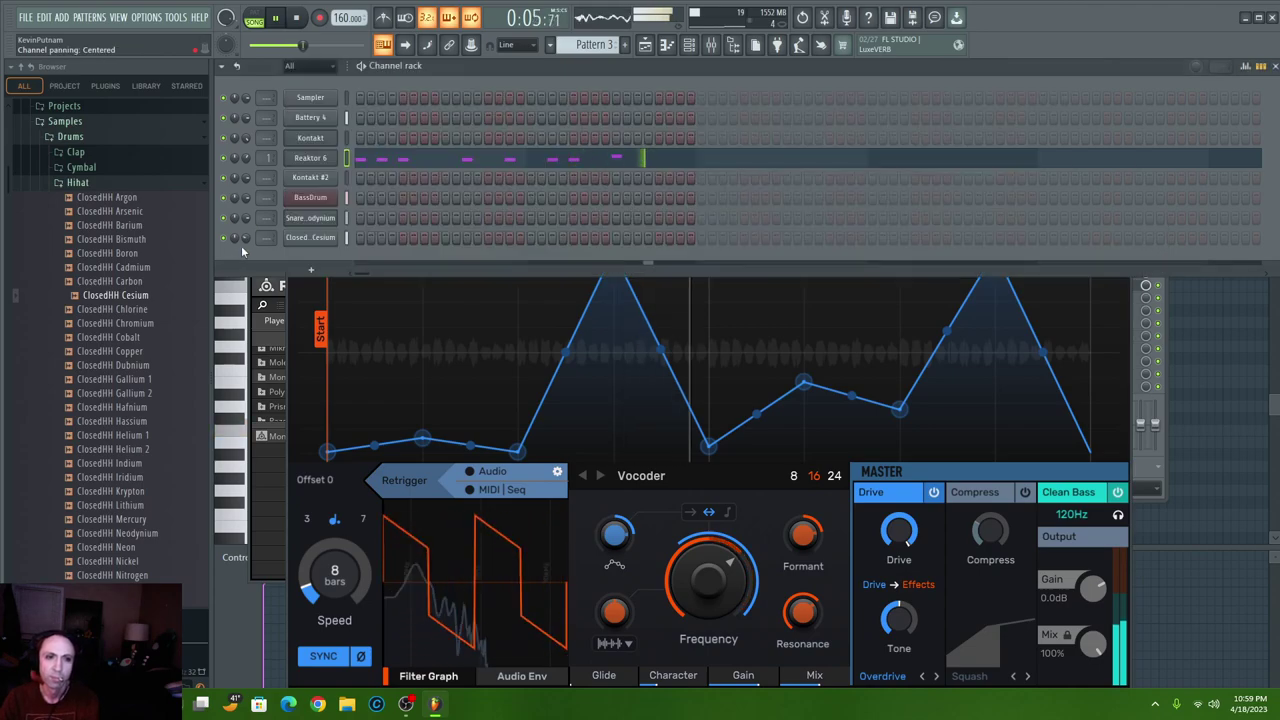
click(300, 178)
scroll(458, 546, down, 4)
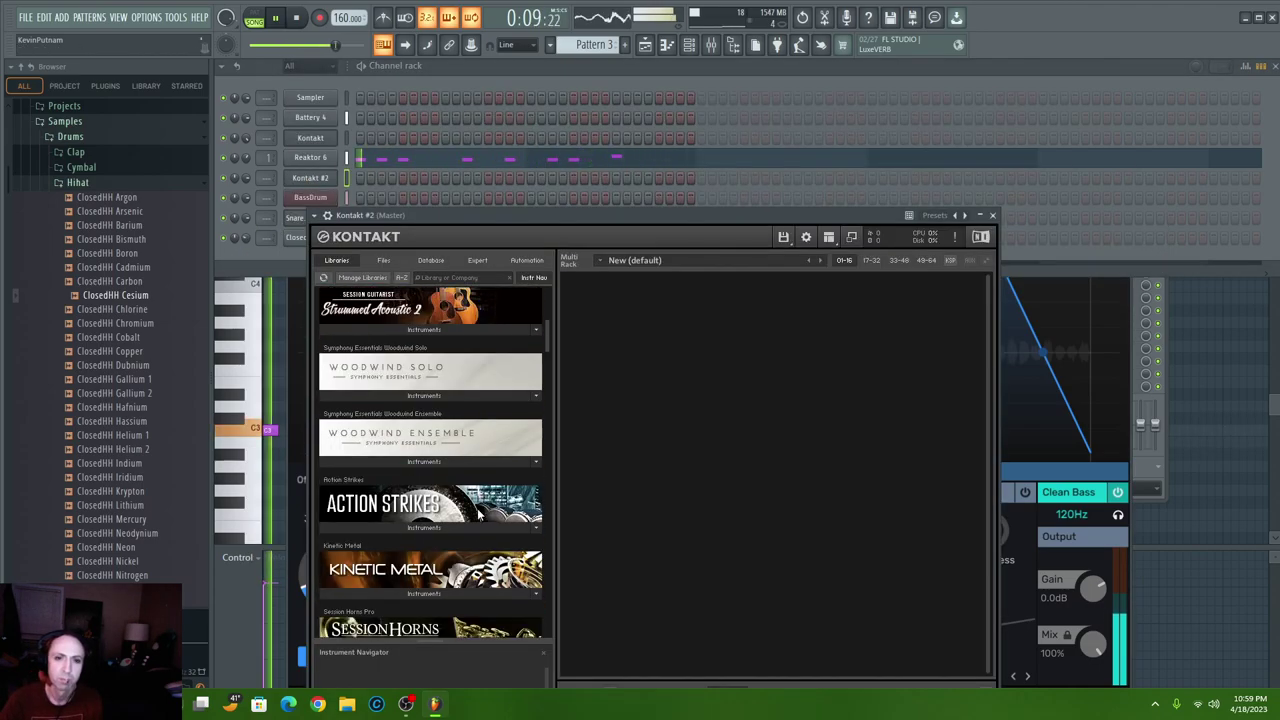
scroll(528, 508, down, 10)
scroll(528, 508, down, 8)
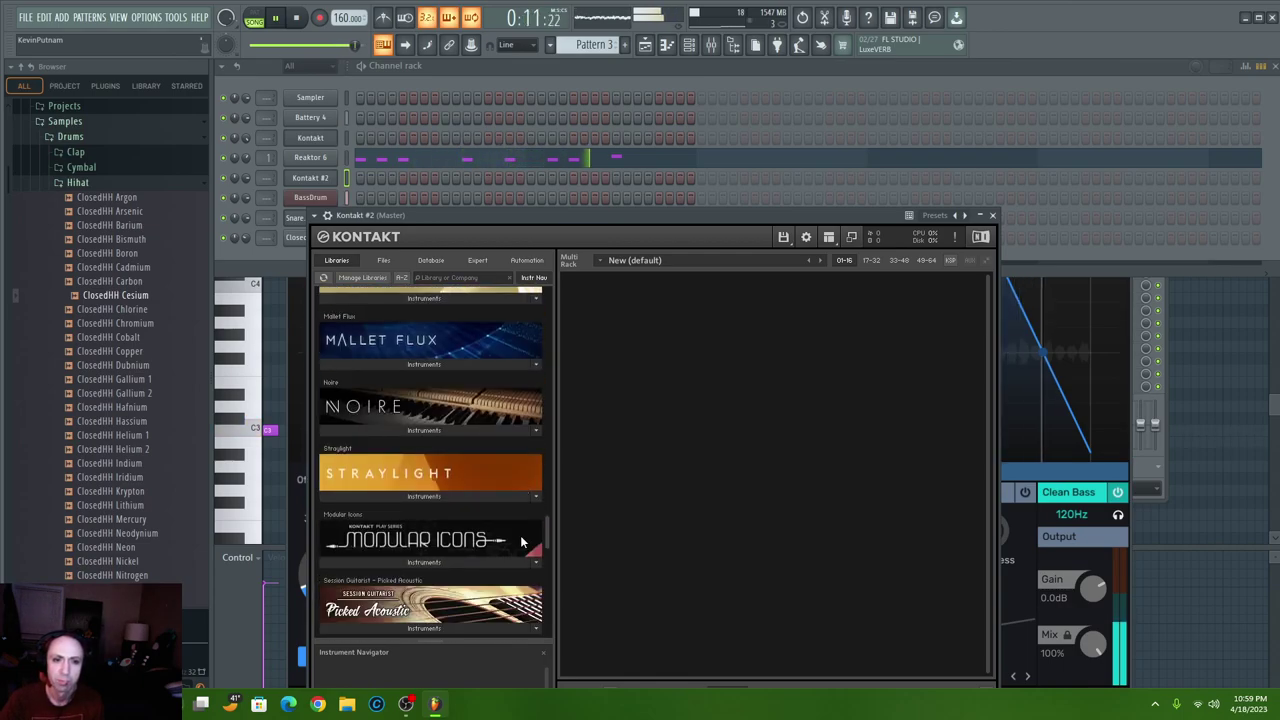
click(395, 423)
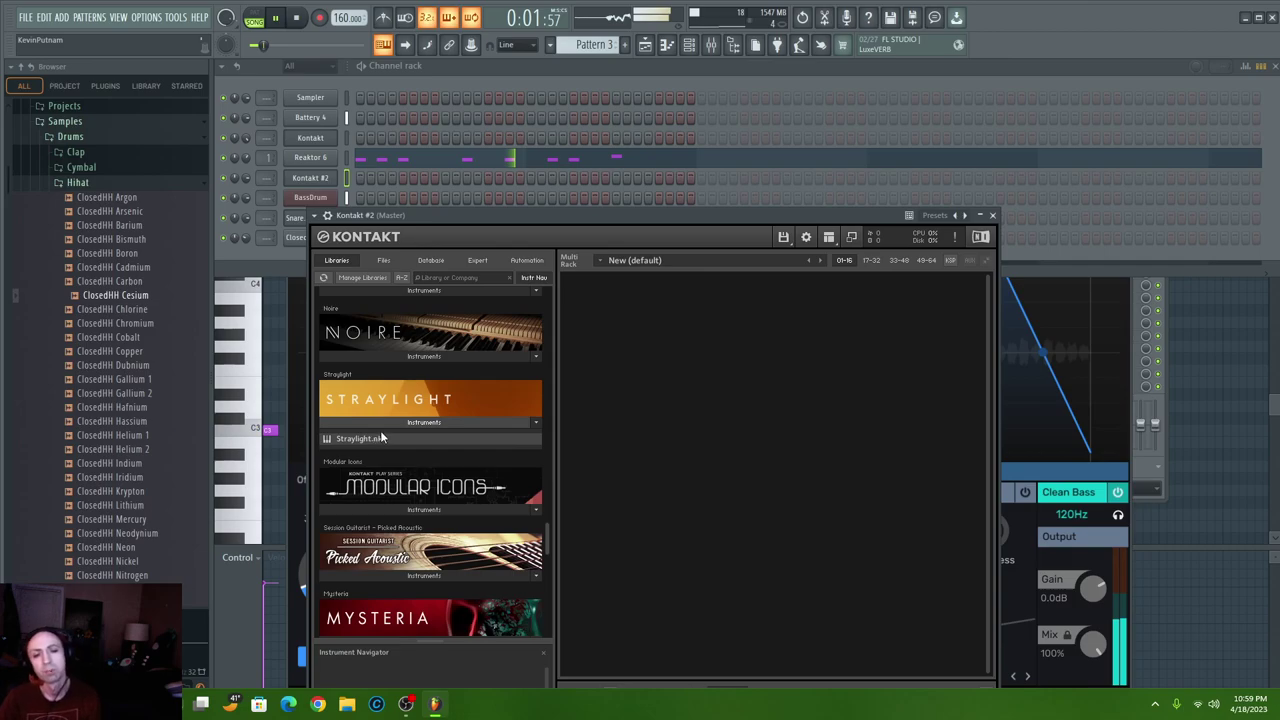
double_click(388, 438)
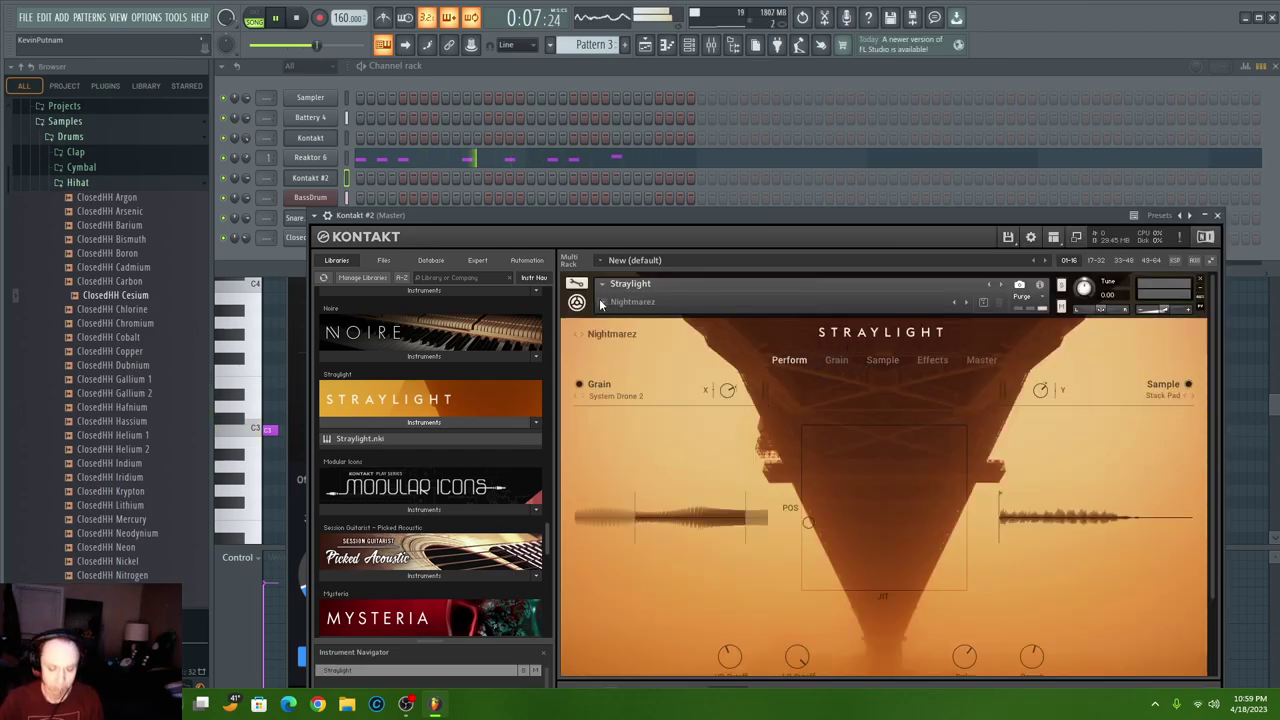
click(693, 88)
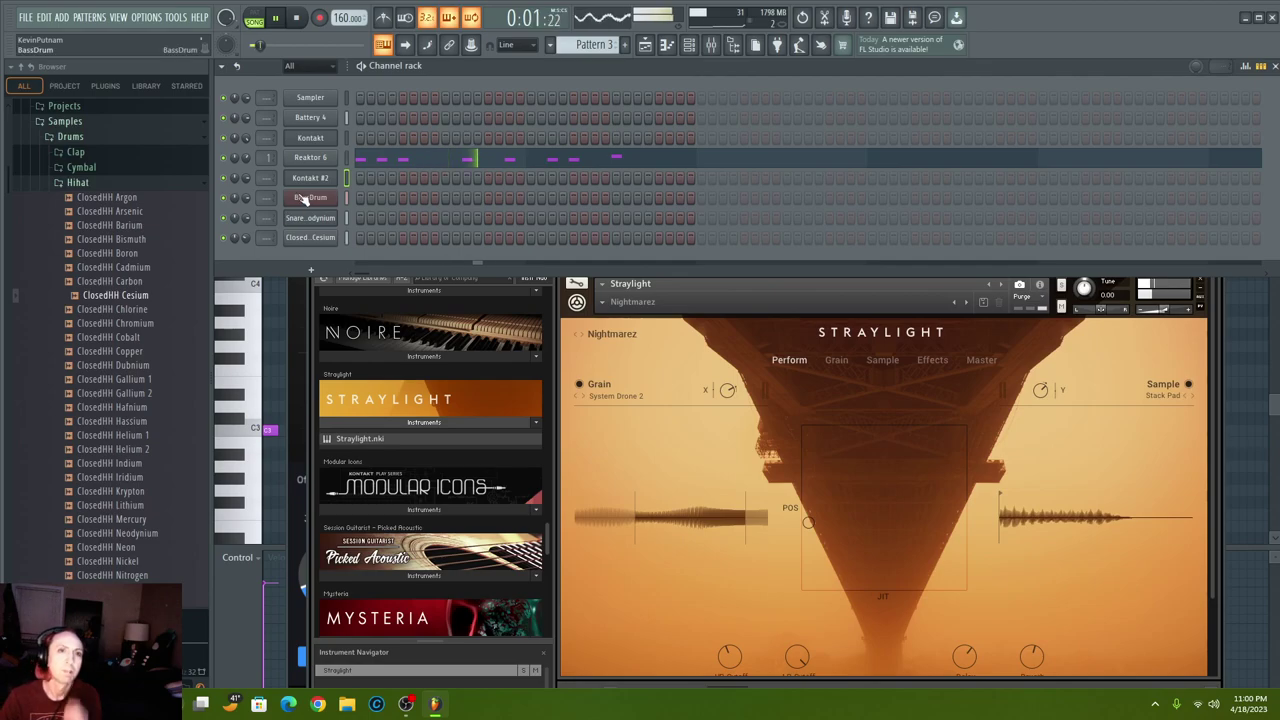
- Create Pattern 4 for the Kontakt #2 channel, place it on playlist Track 4 at bar 1, and return to its piano roll
click(360, 177)
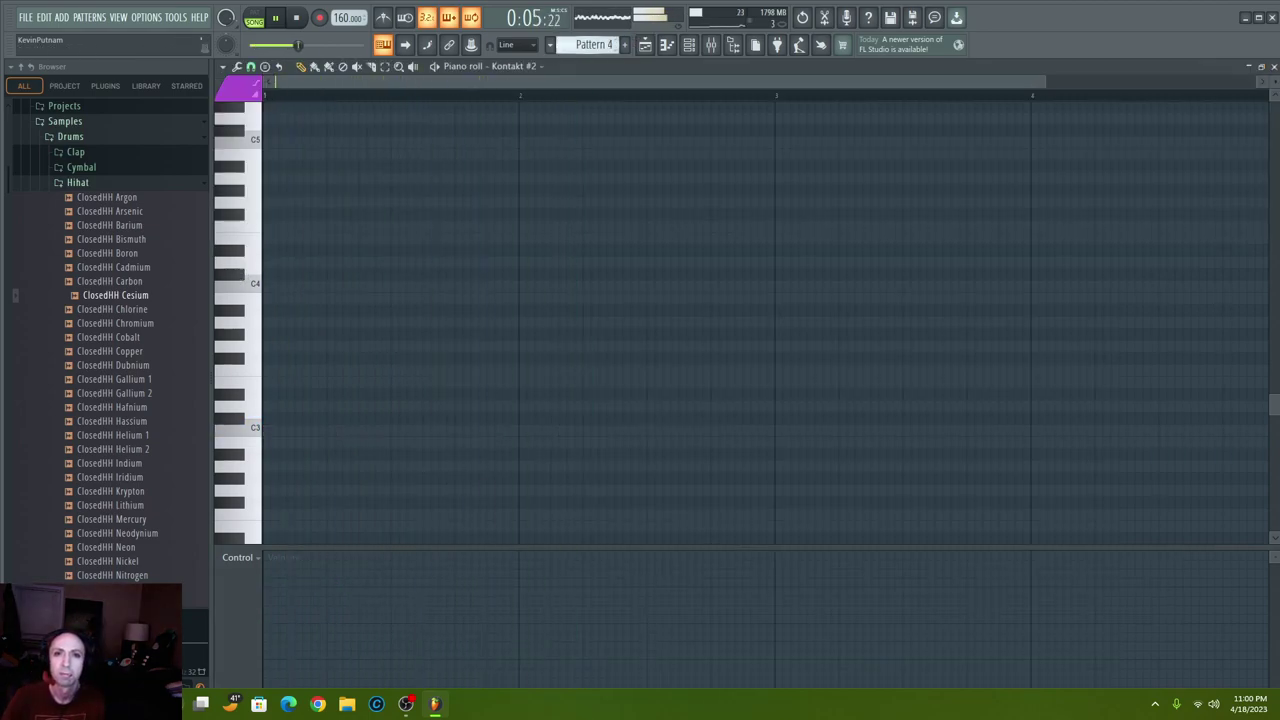
key(F4)
key(F5)
click(451, 262)
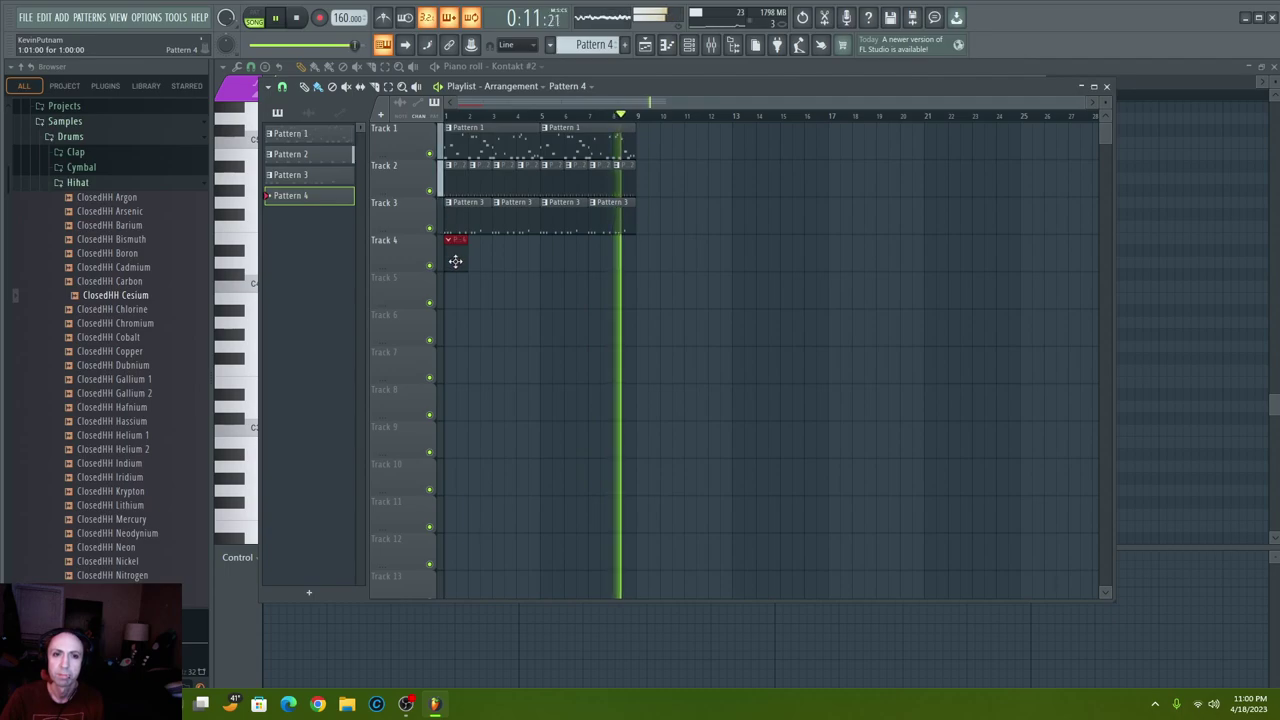
key(F5)
- Audition keys between C4 and D#5 and draw a one-bar A4 note at bar 1 for Kontakt #2
click(250, 286)
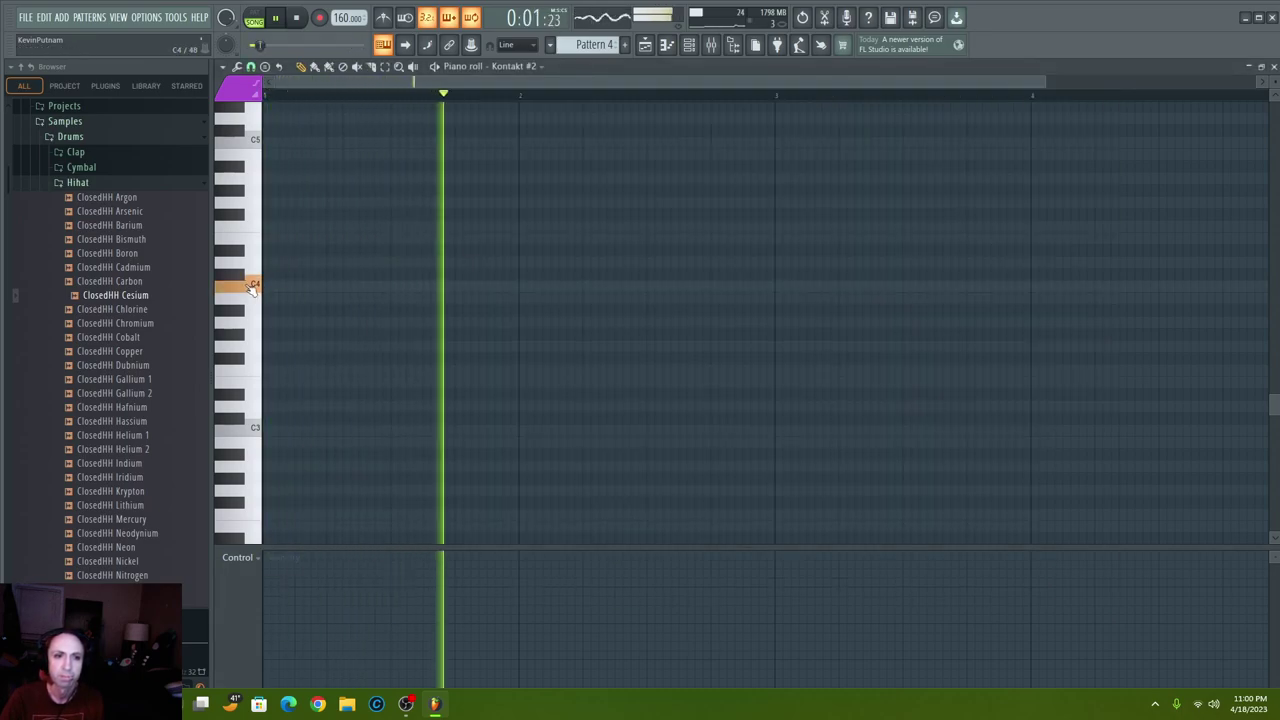
scroll(258, 300, up, 3)
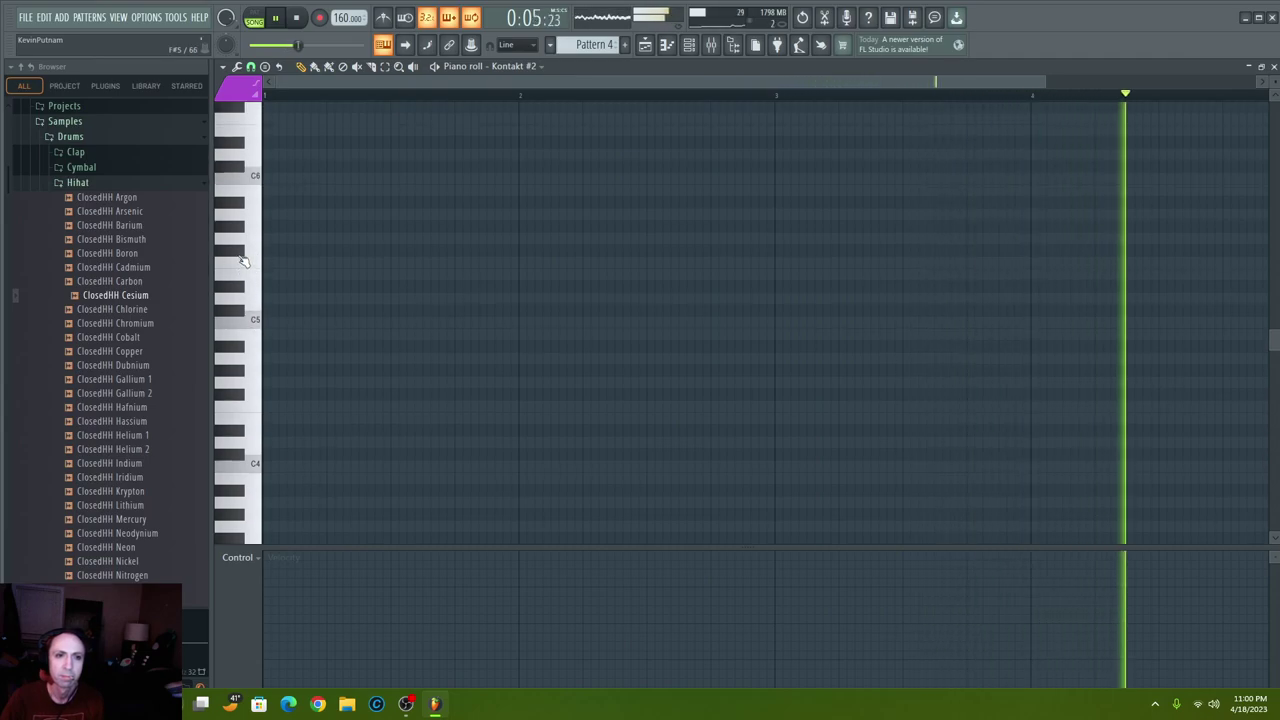
click(249, 289)
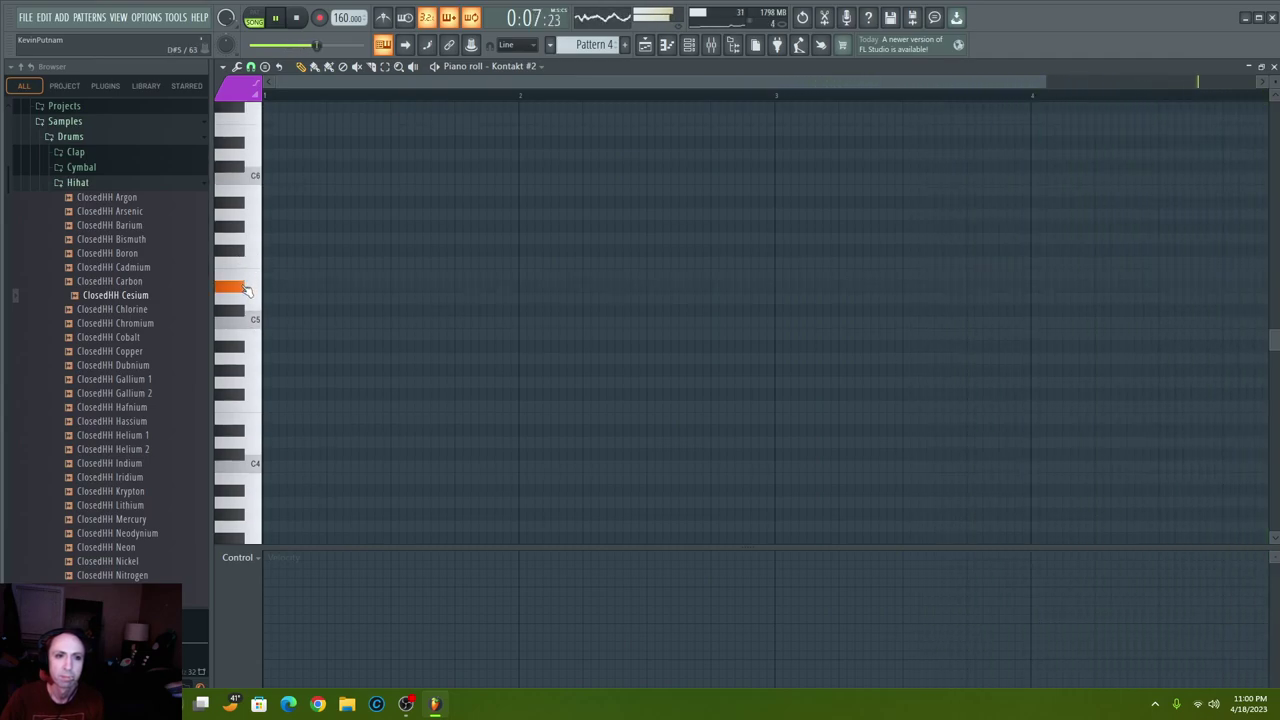
click(249, 368)
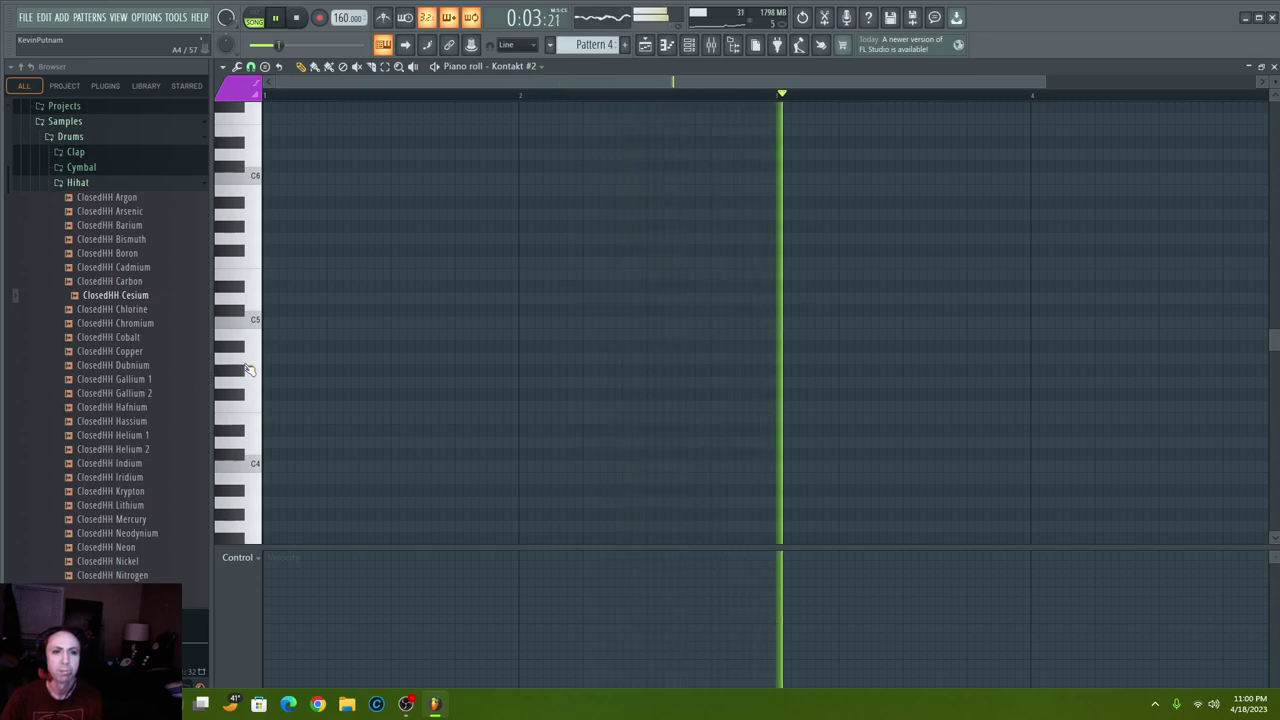
click(249, 368)
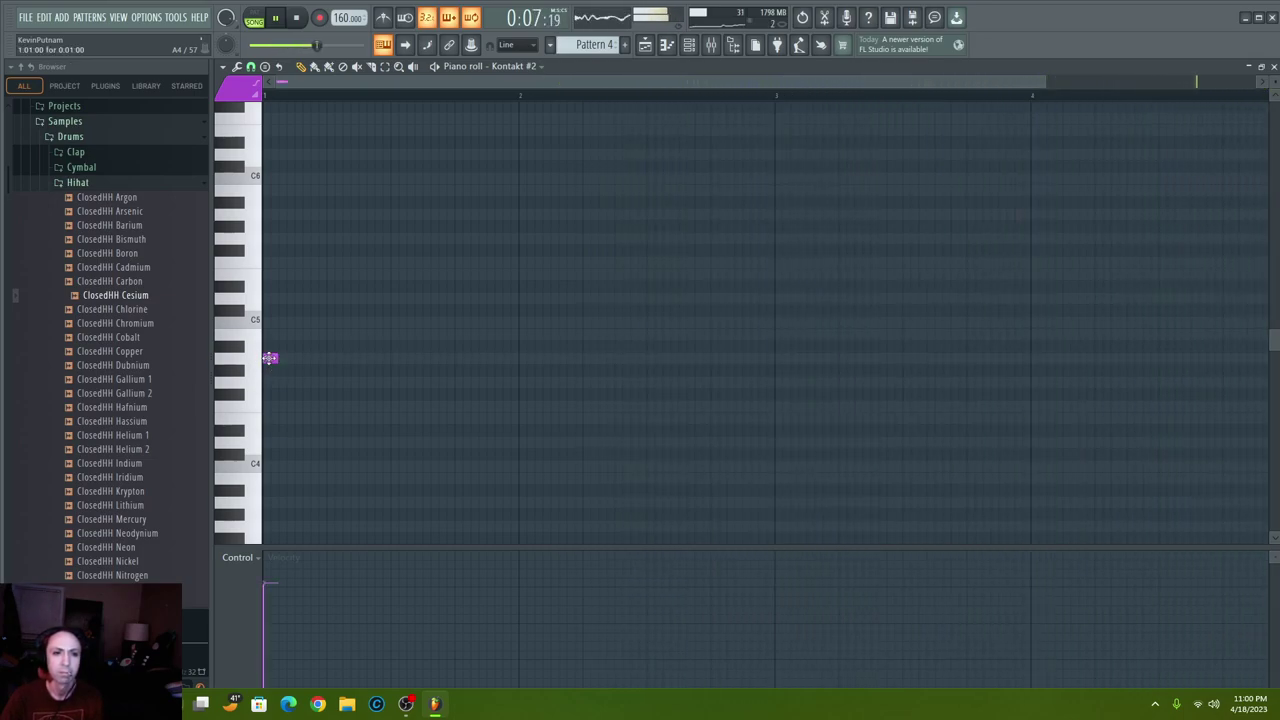
drag(277, 358, 498, 381)
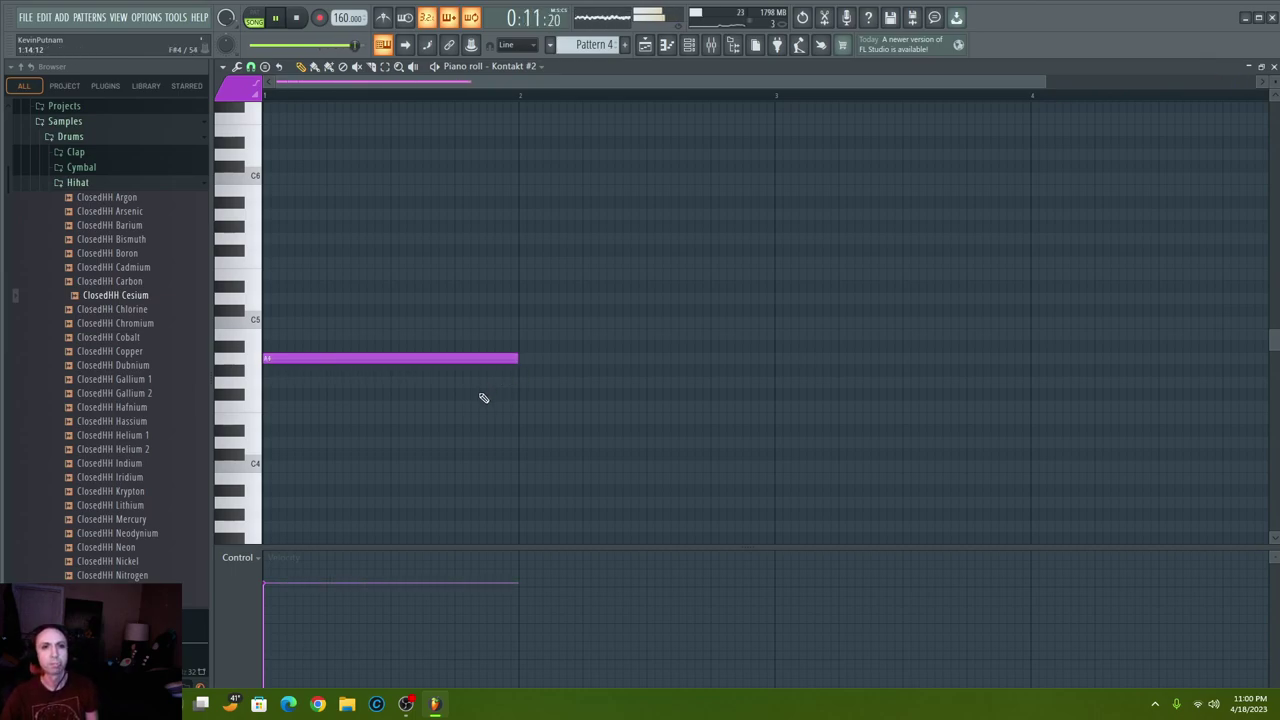
- Add a one-bar C4 note at bar 3 and a one-bar A4 note at bar 5
click(775, 311)
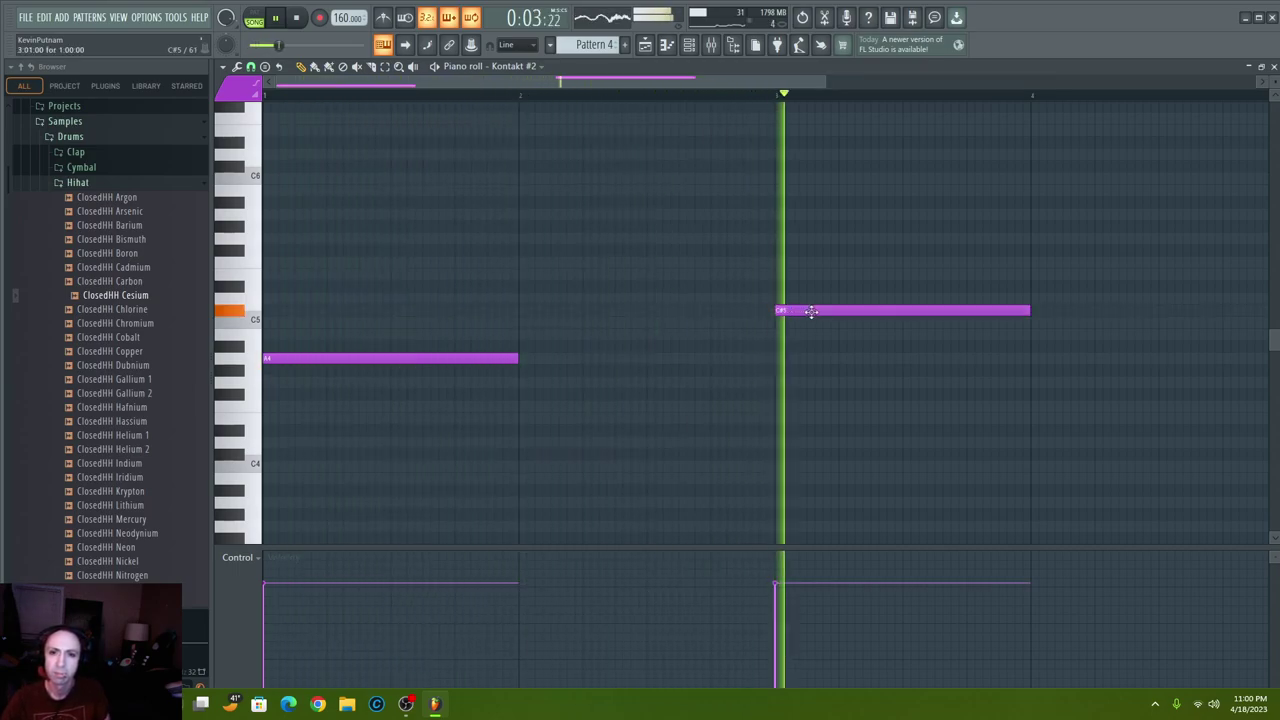
drag(809, 310, 808, 469)
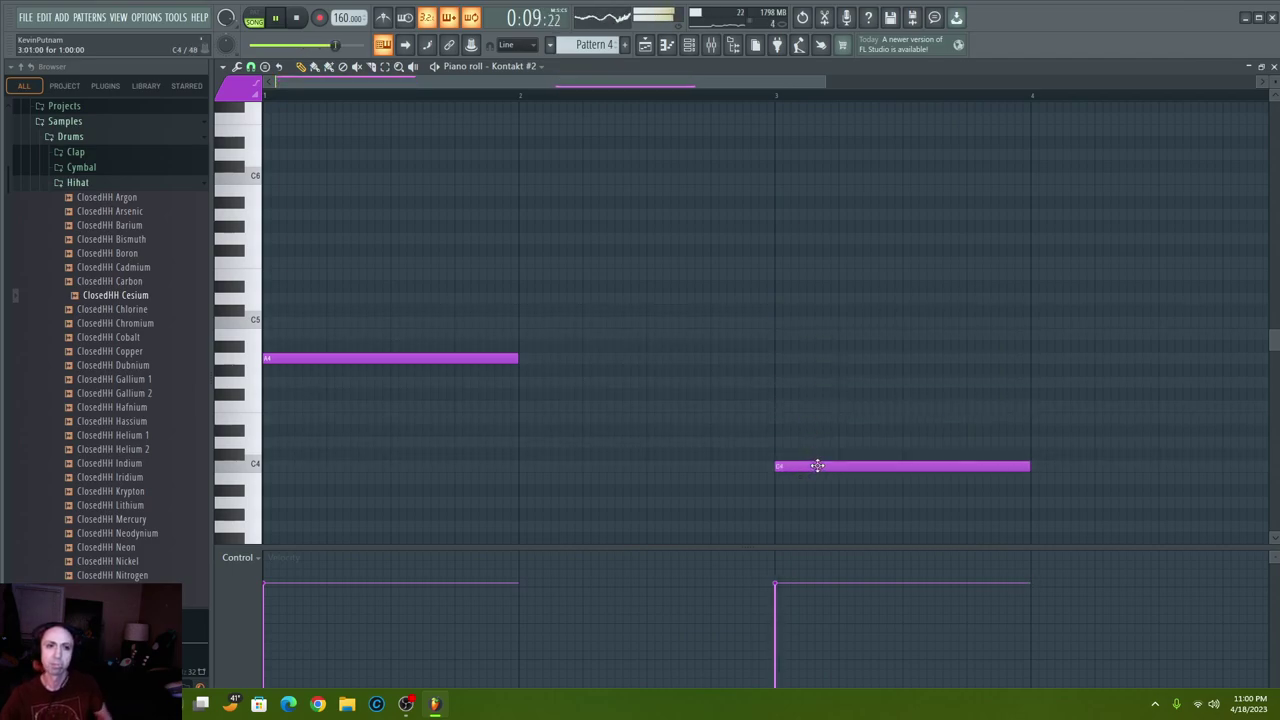
scroll(883, 466, down, 1)
drag(565, 87, 754, 191)
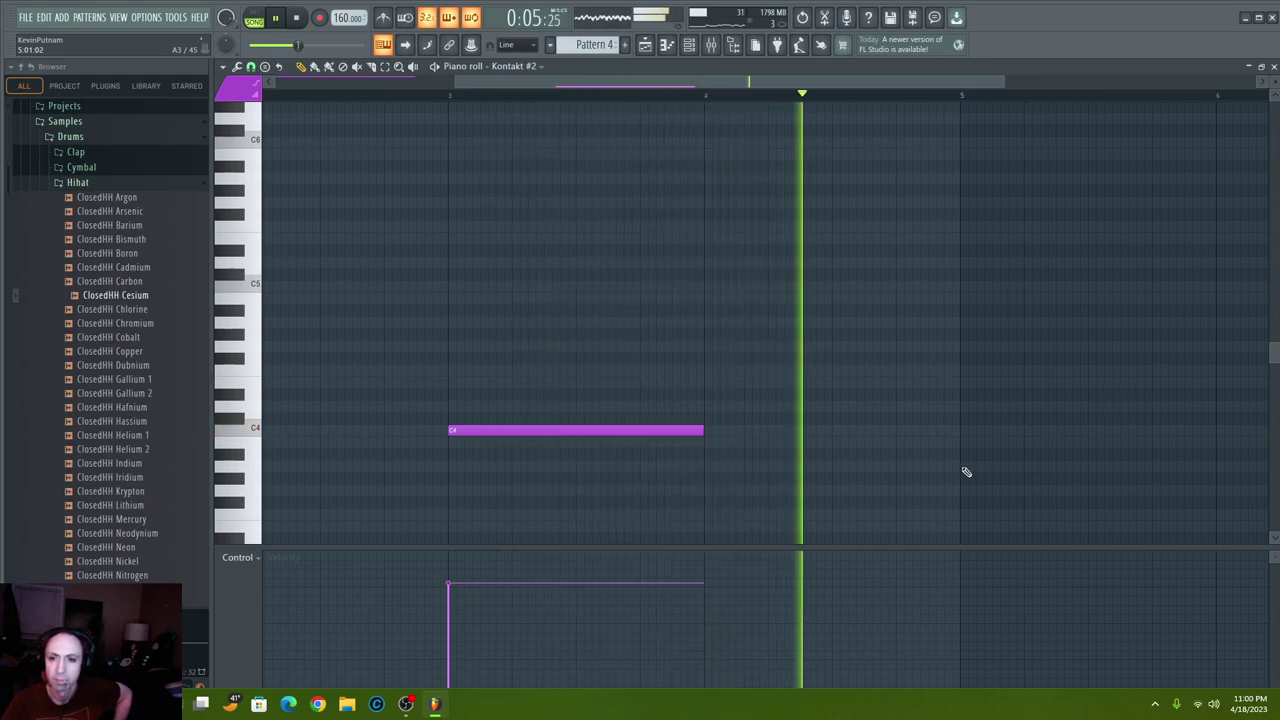
click(972, 348)
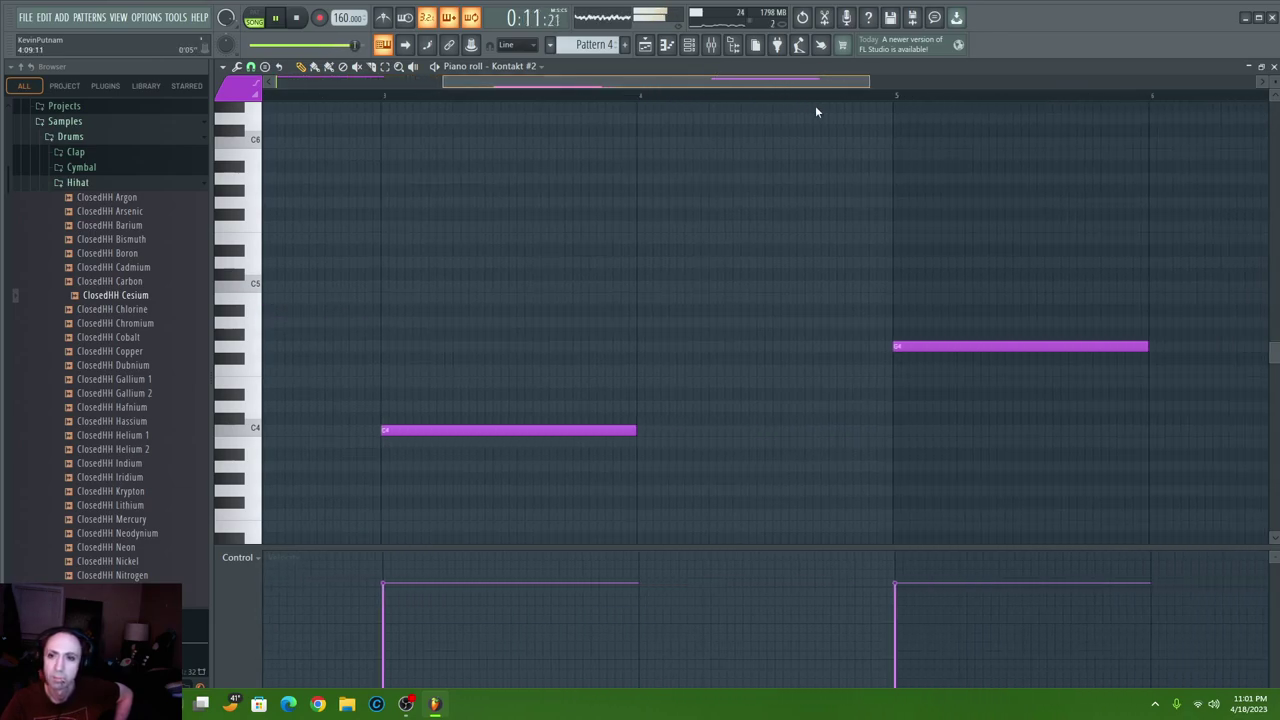
drag(905, 348, 903, 324)
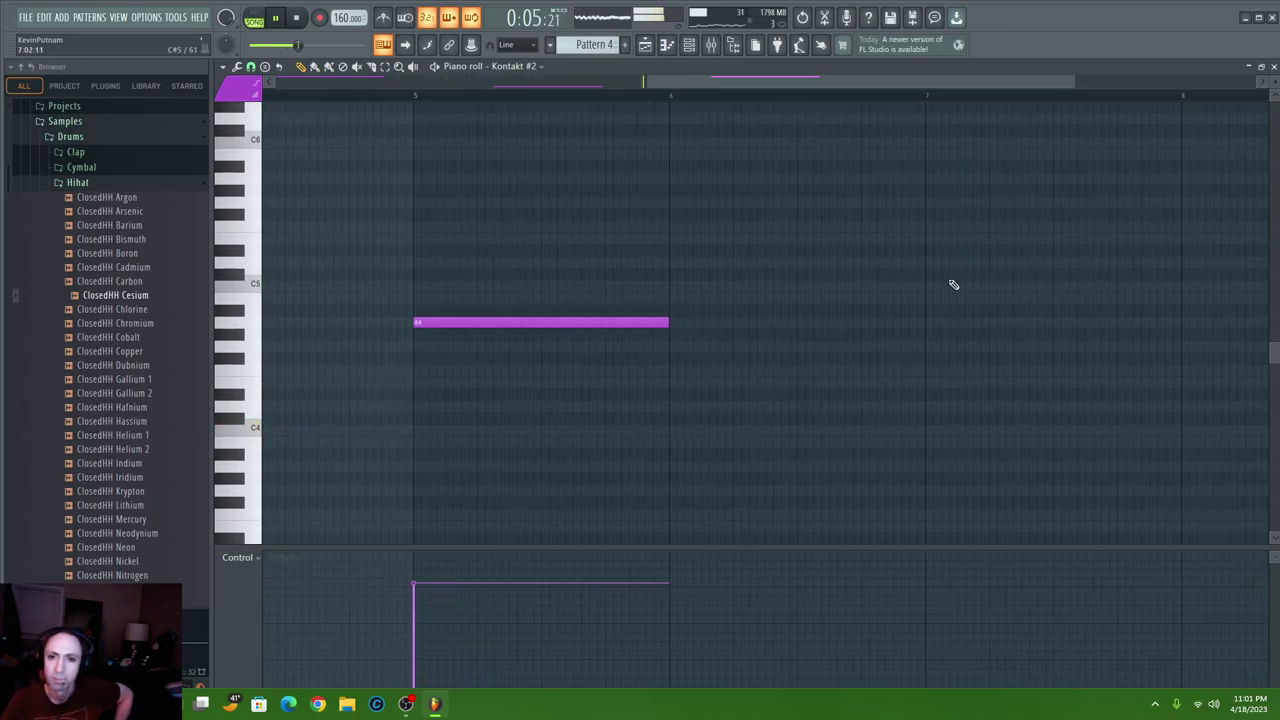
- Add a one-bar E4 note at bar 7 and a one-bar D4 note at bar 8
click(927, 381)
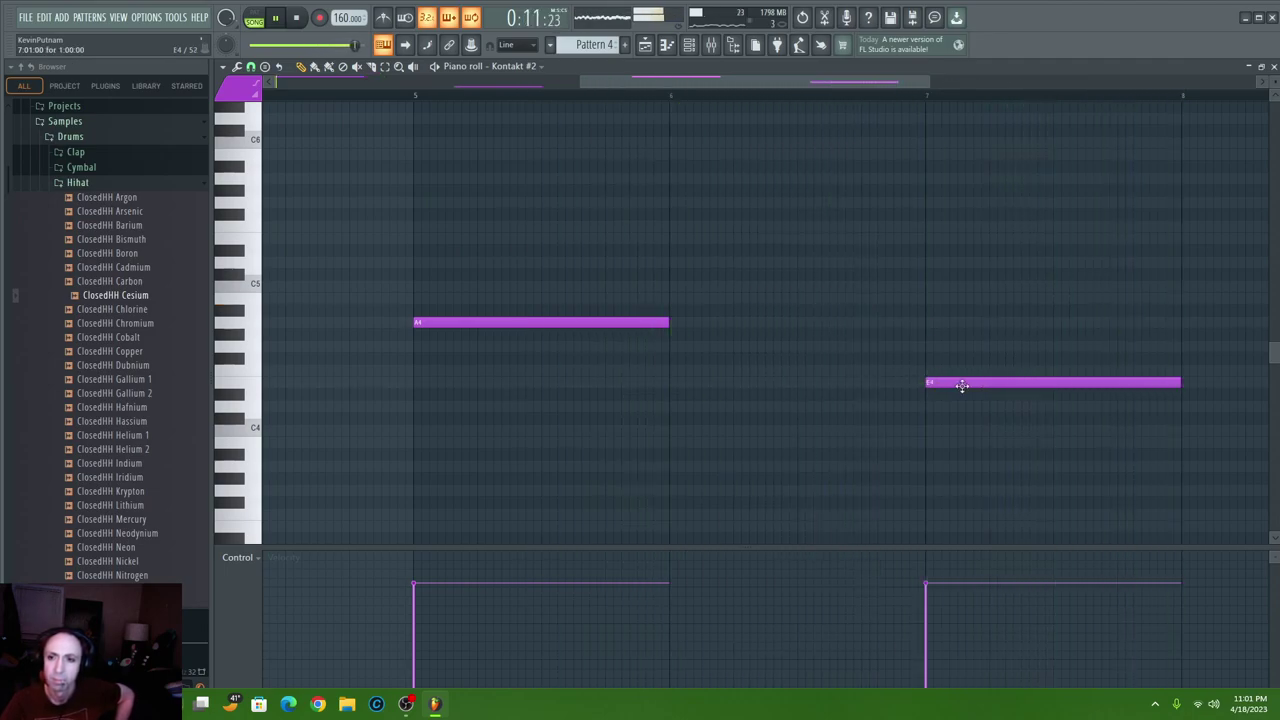
drag(863, 81, 974, 103)
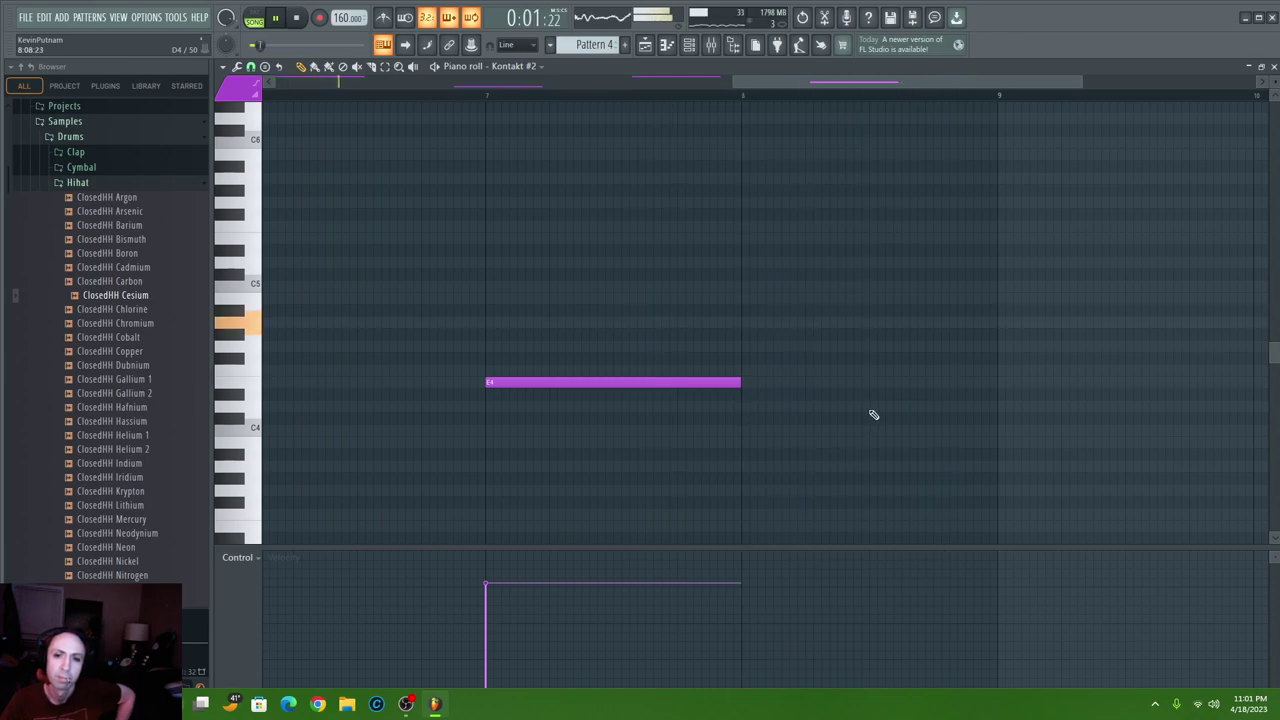
click(749, 406)
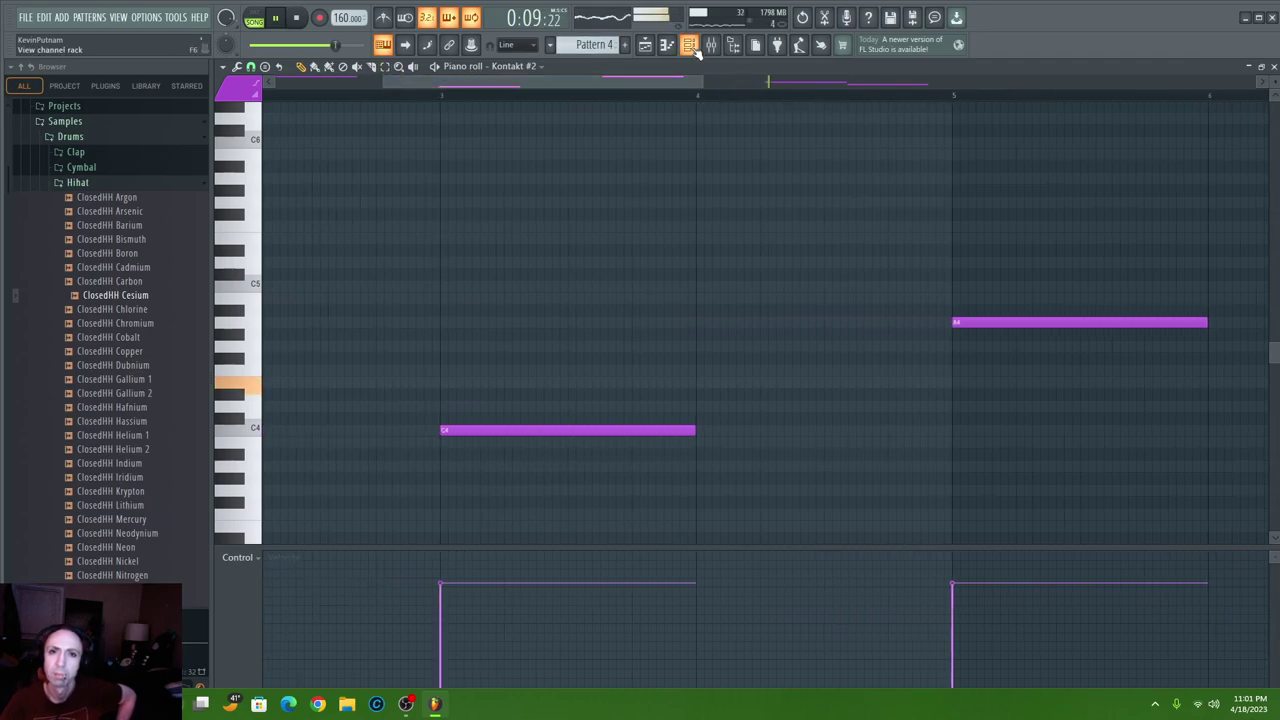
- Reopen the Kontakt #2 instrument, browse Straylight's presets, and load the Baroque preset
click(690, 46)
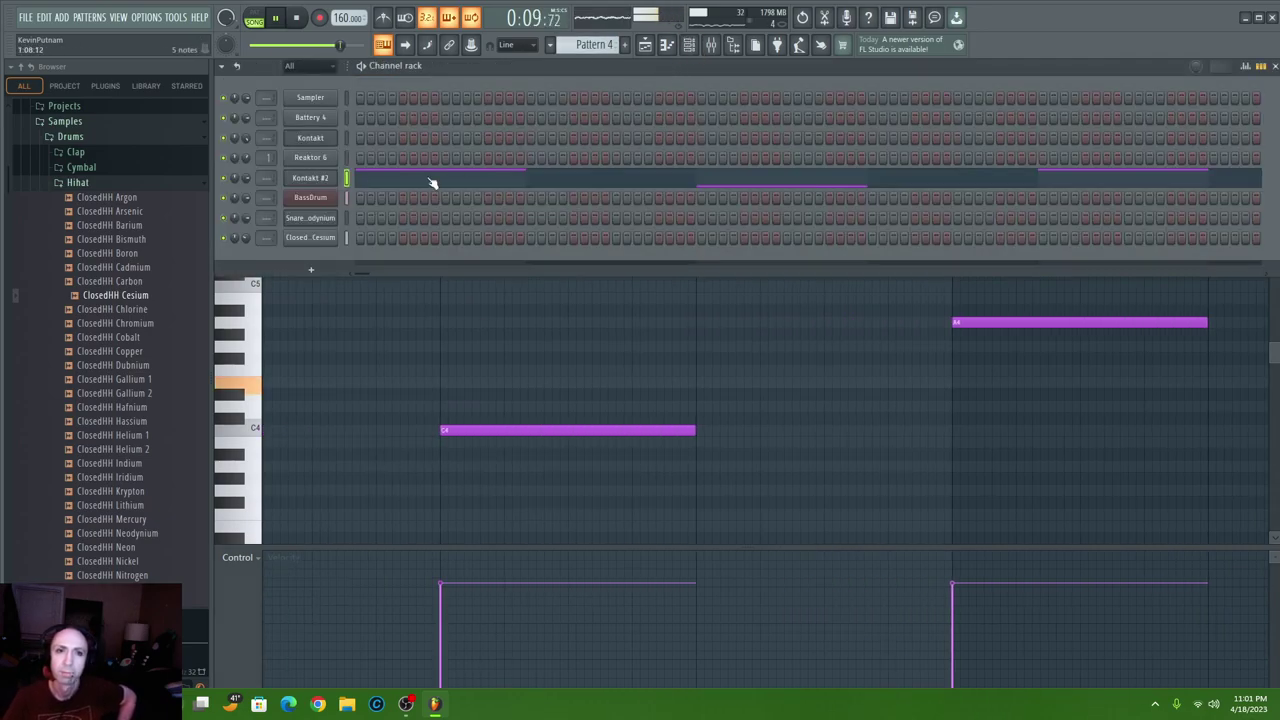
click(311, 180)
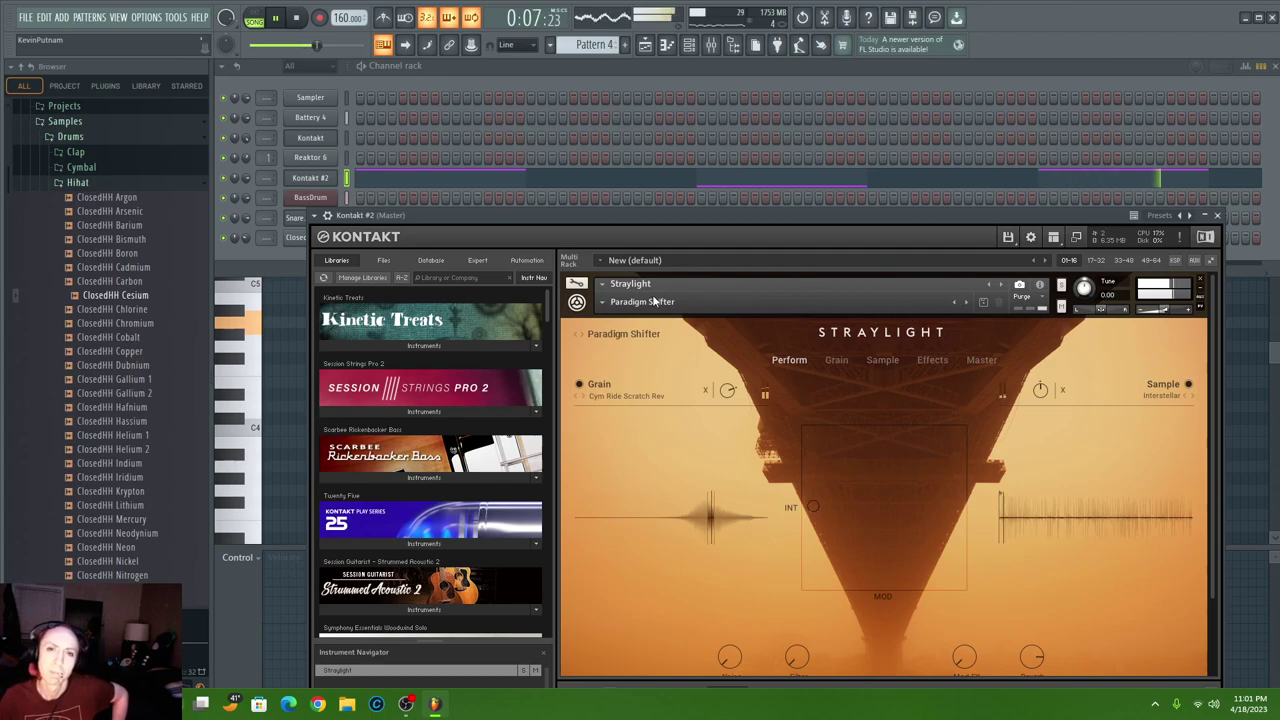
click(965, 302)
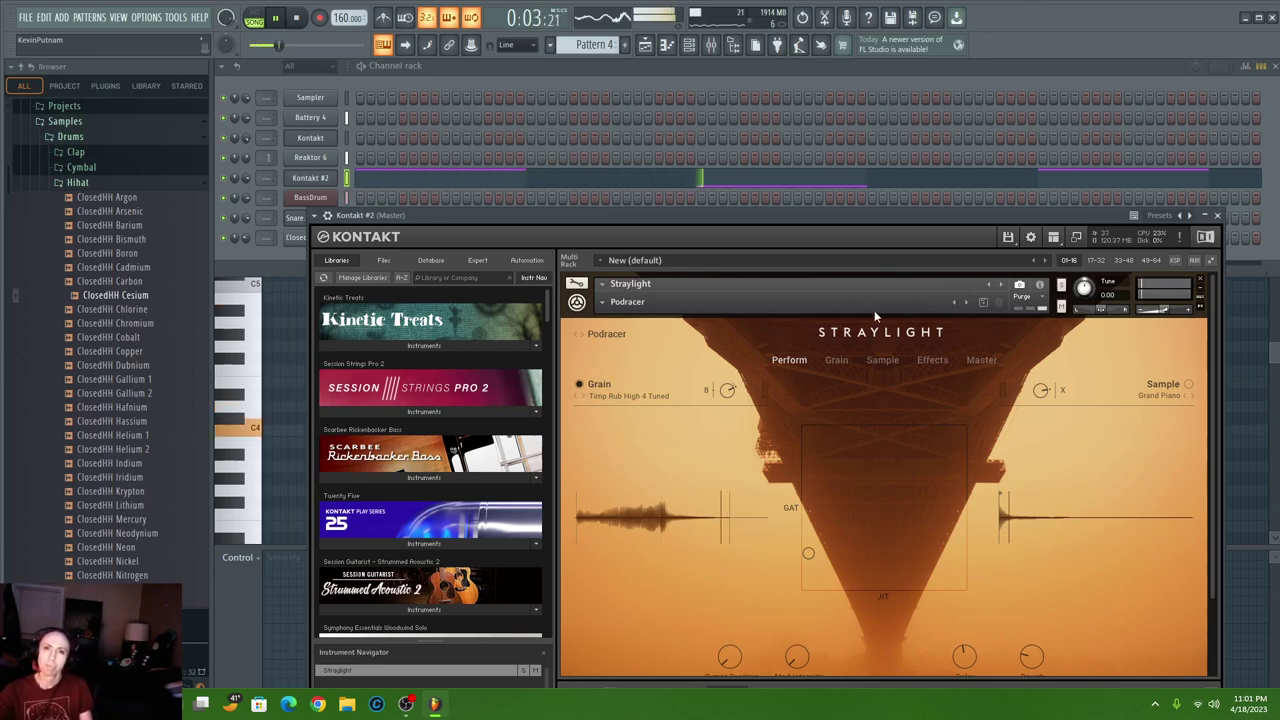
click(598, 301)
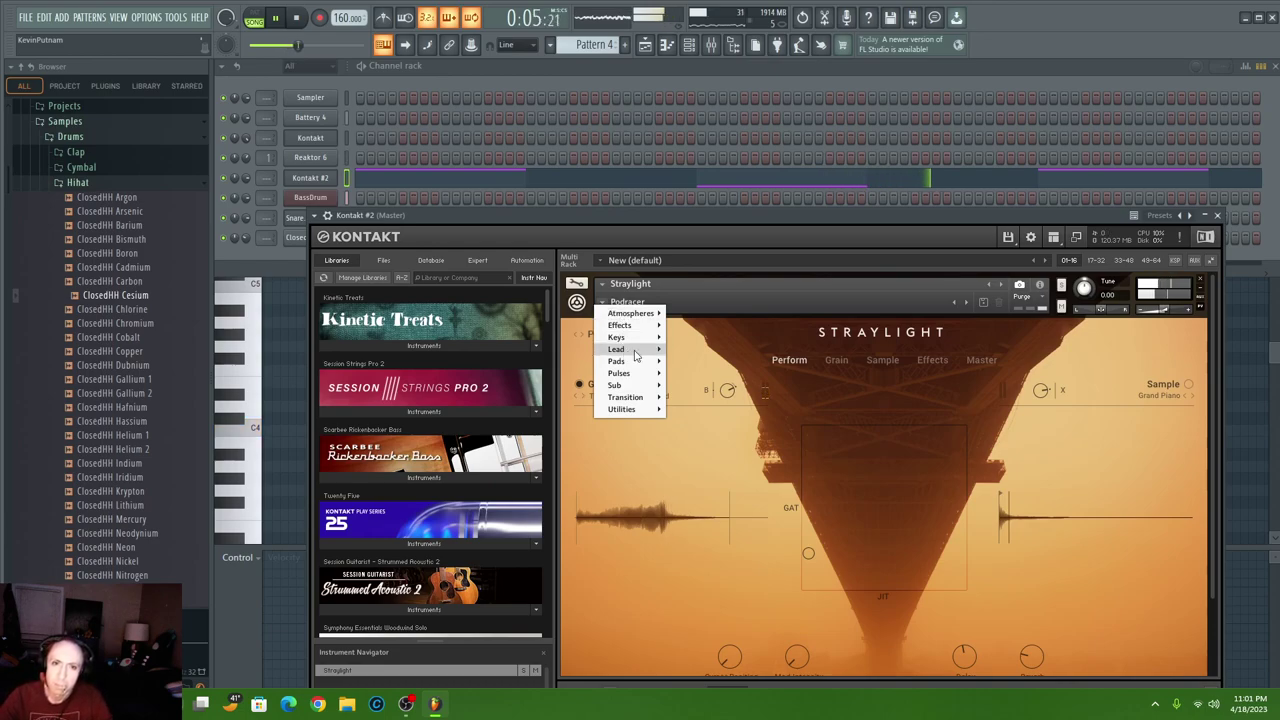
mouse_move(620, 349)
click(693, 350)
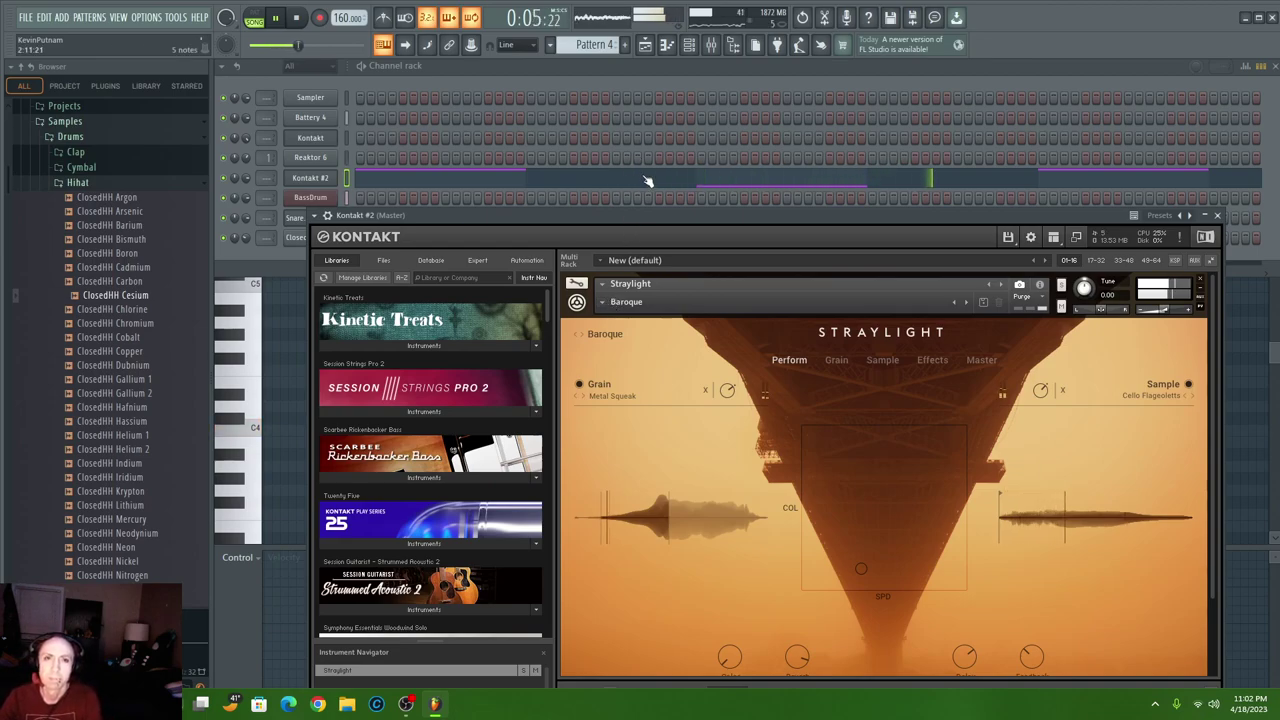
- Route the Kontakt #2 channel to mixer Insert 2 and load Infiltrator in that insert's first effect slot
click(310, 178)
click(310, 180)
click(310, 266)
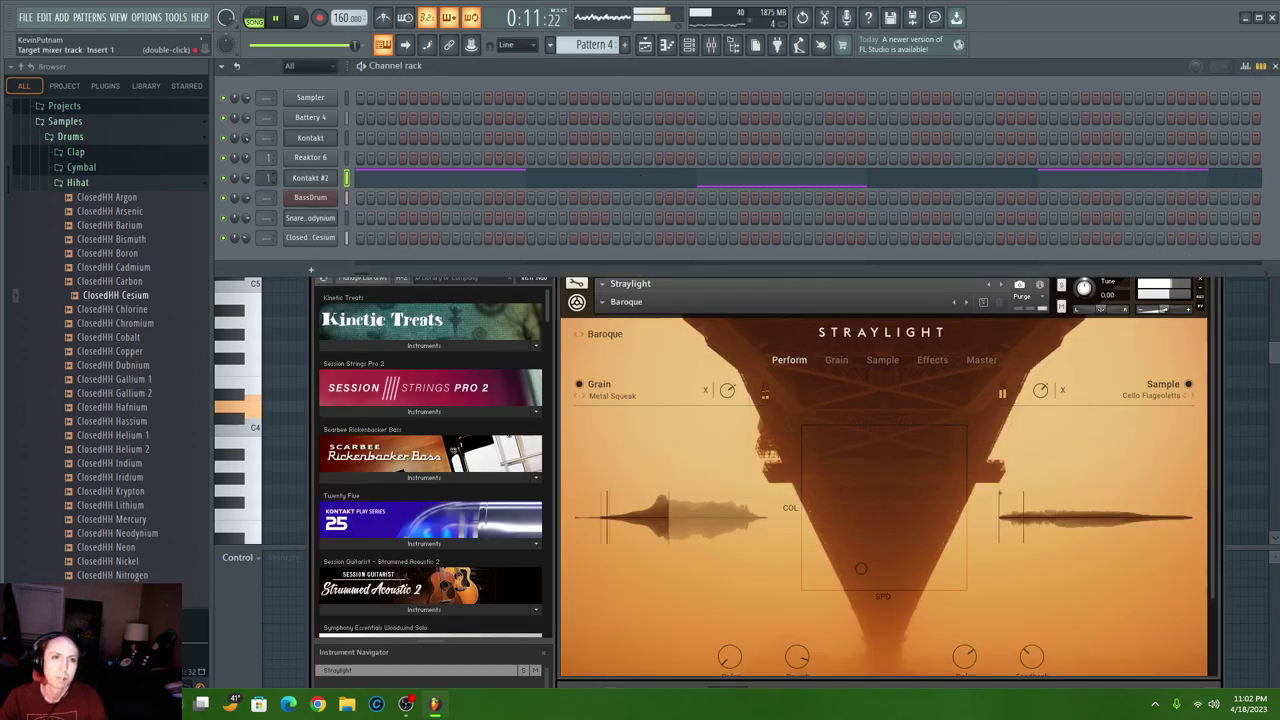
double_click(267, 177)
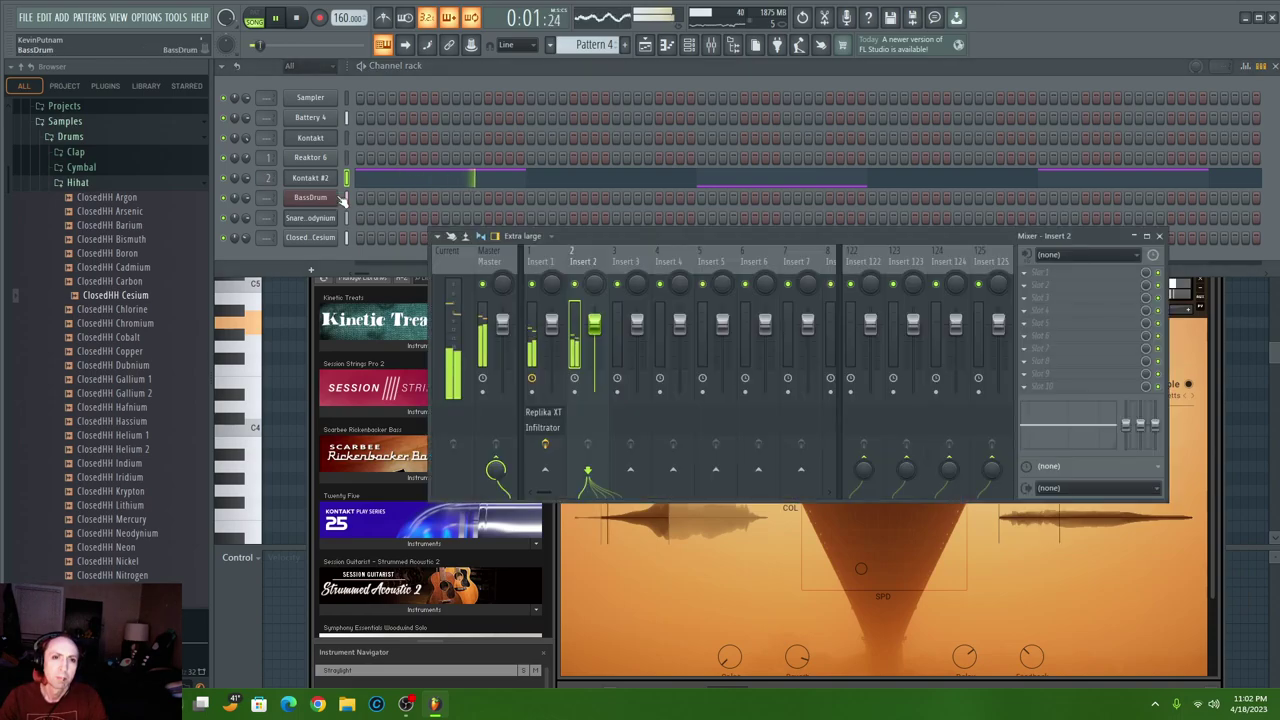
click(1022, 271)
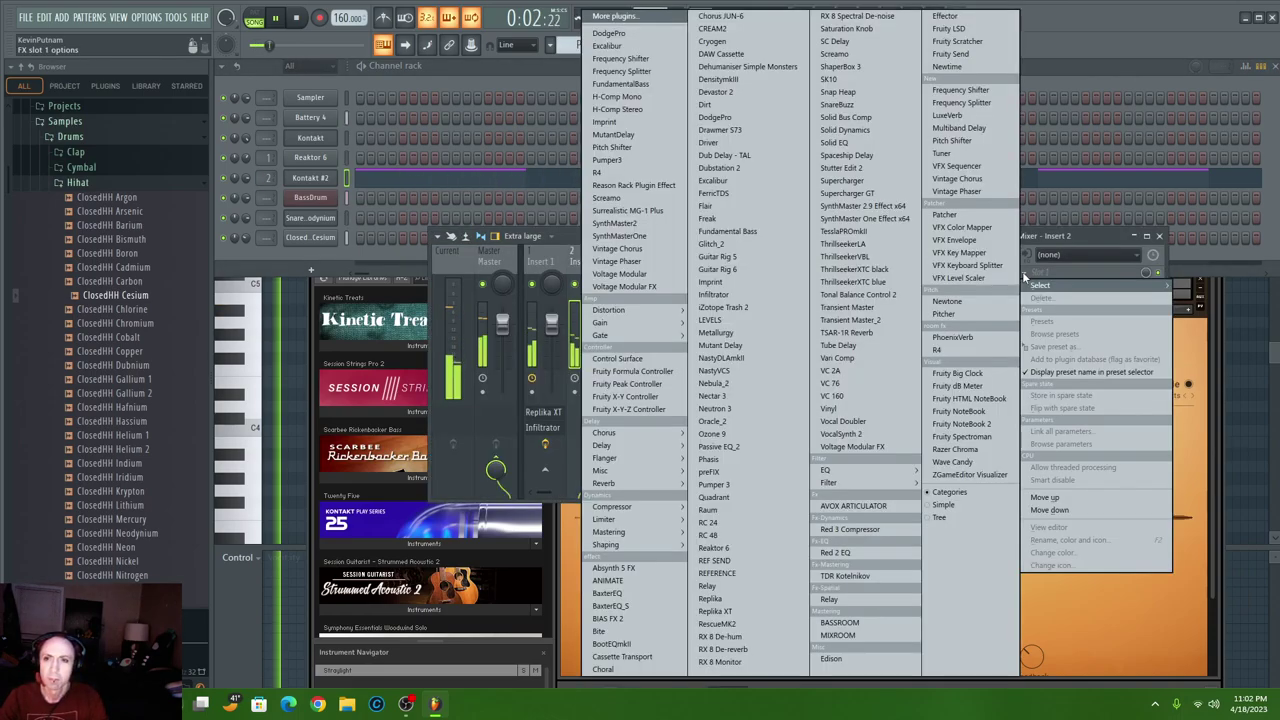
click(738, 298)
- Load the Distant Moon preset from Infiltrator's atmospheric textures, set its mix to 74%, and close the plugin
click(712, 261)
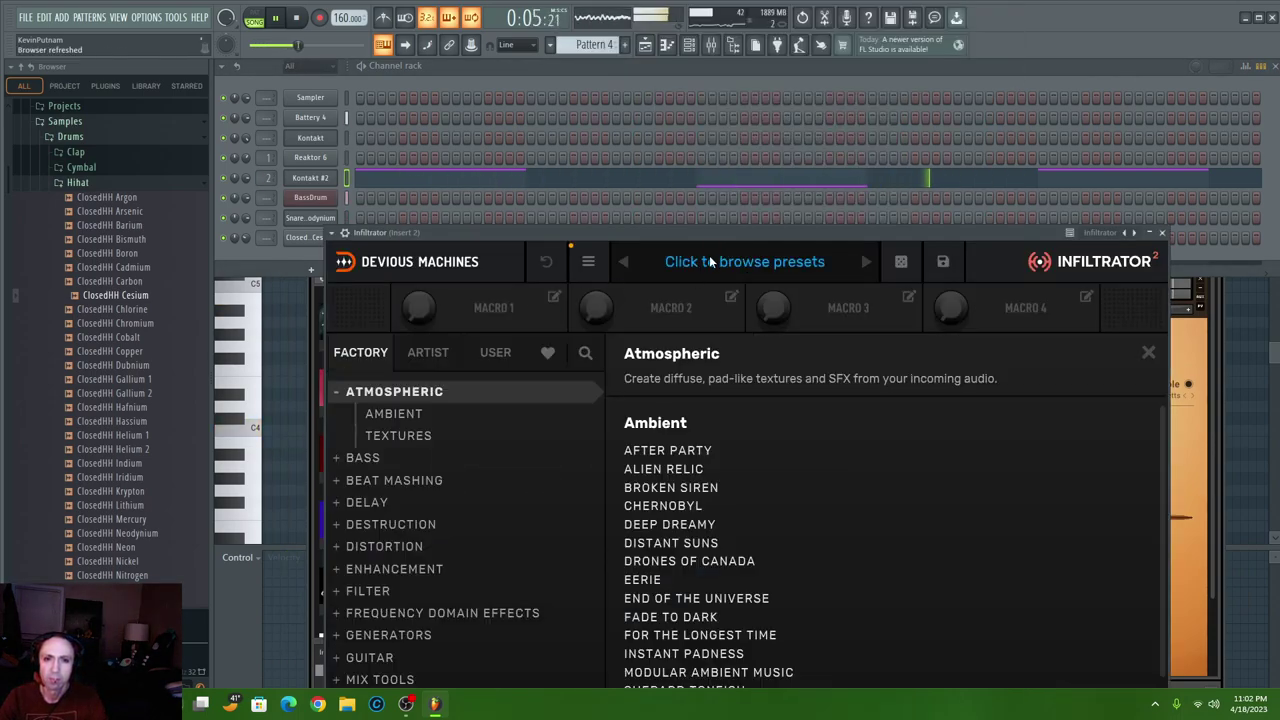
click(383, 433)
click(656, 472)
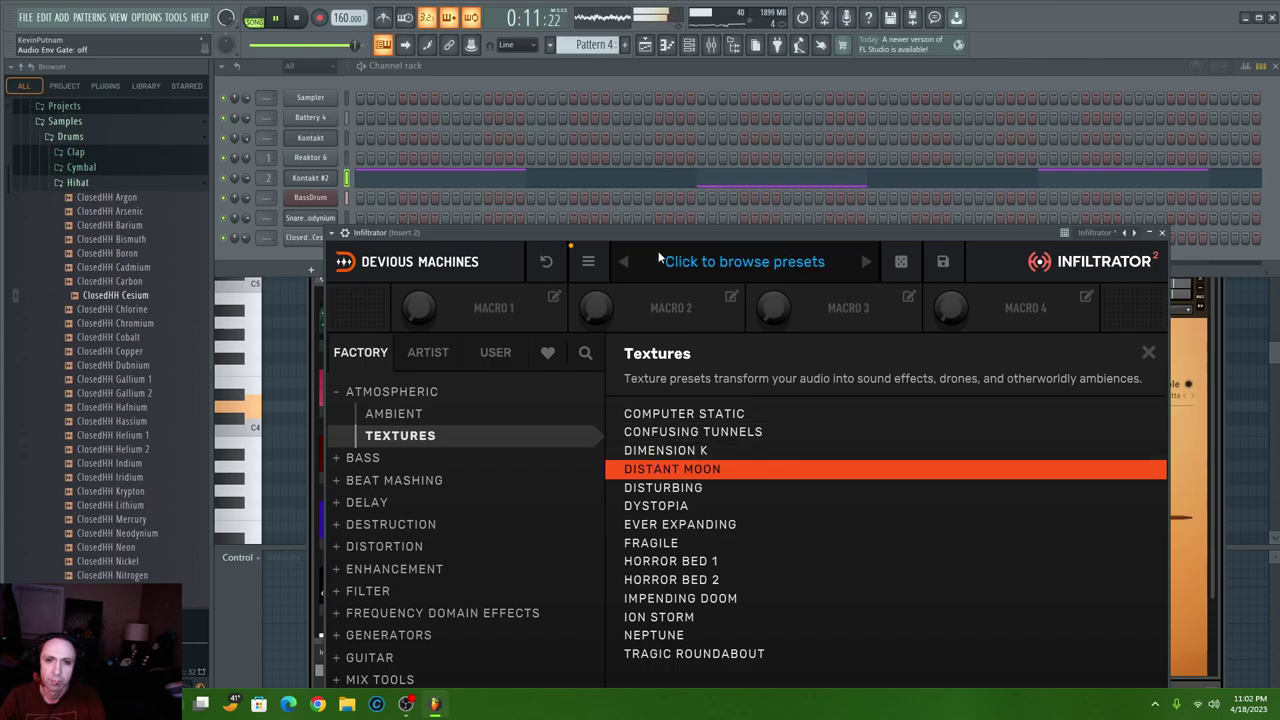
drag(658, 240, 641, 215)
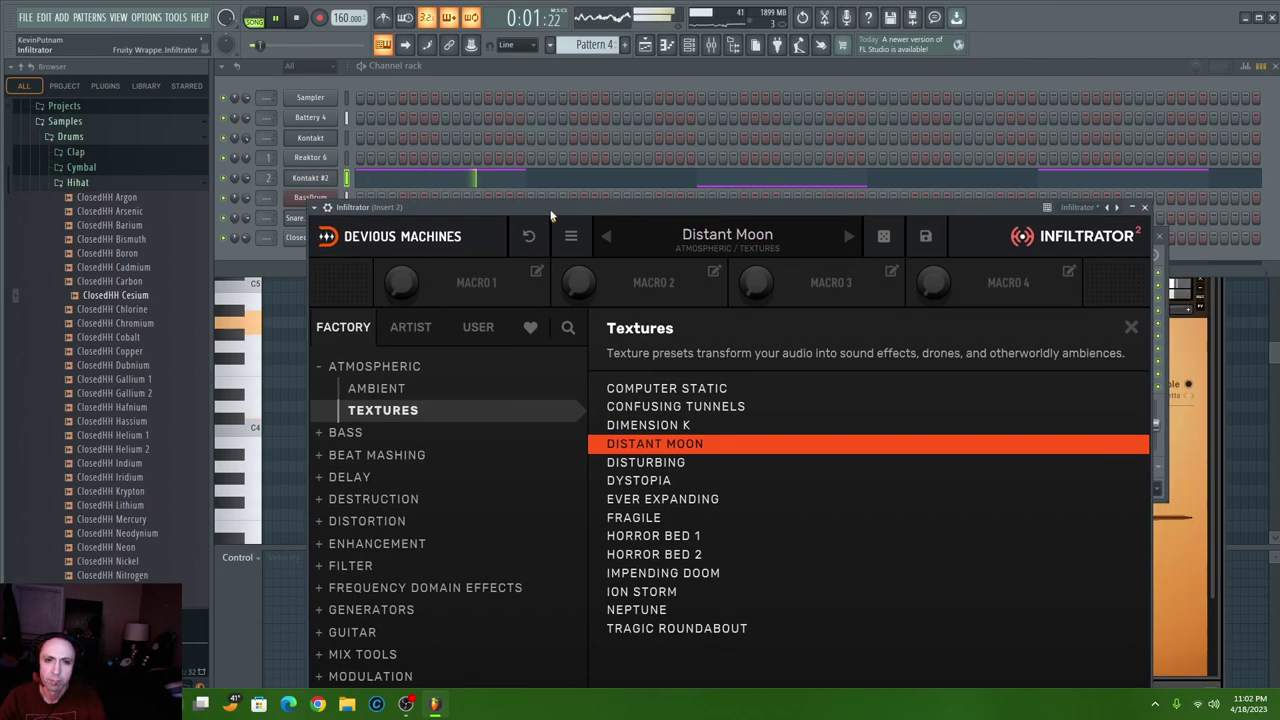
drag(853, 205, 833, 12)
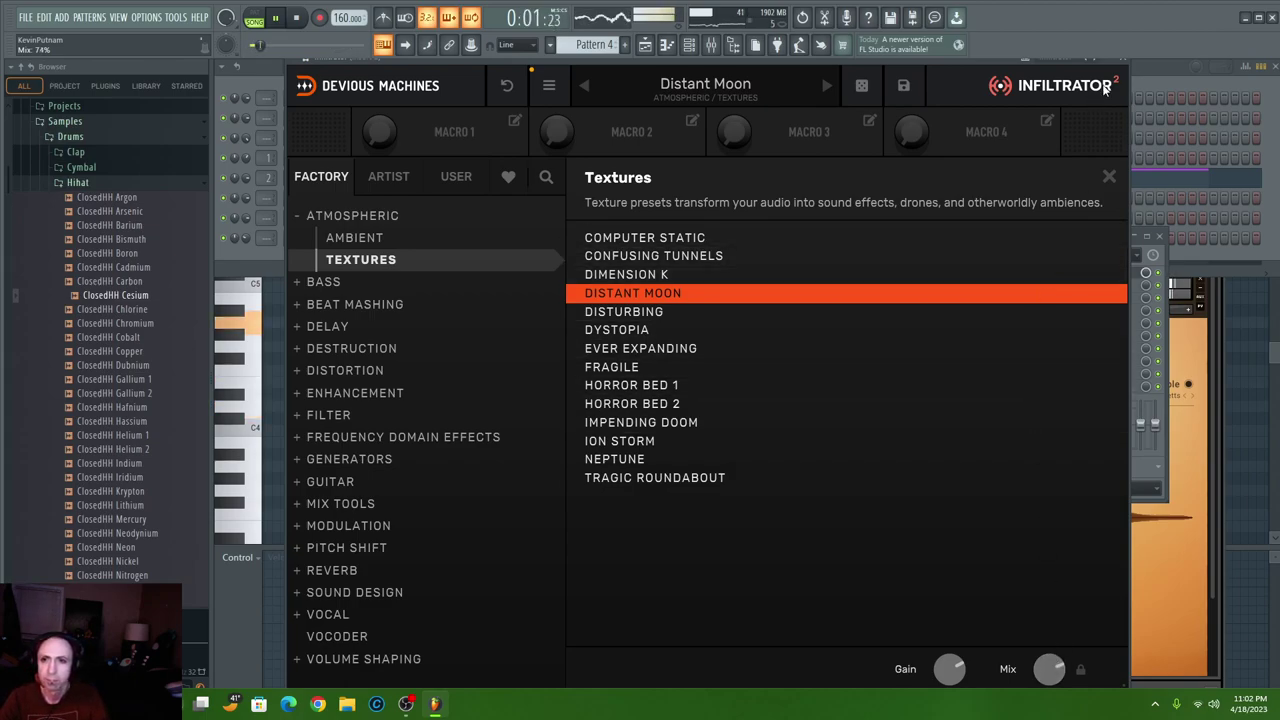
click(1122, 62)
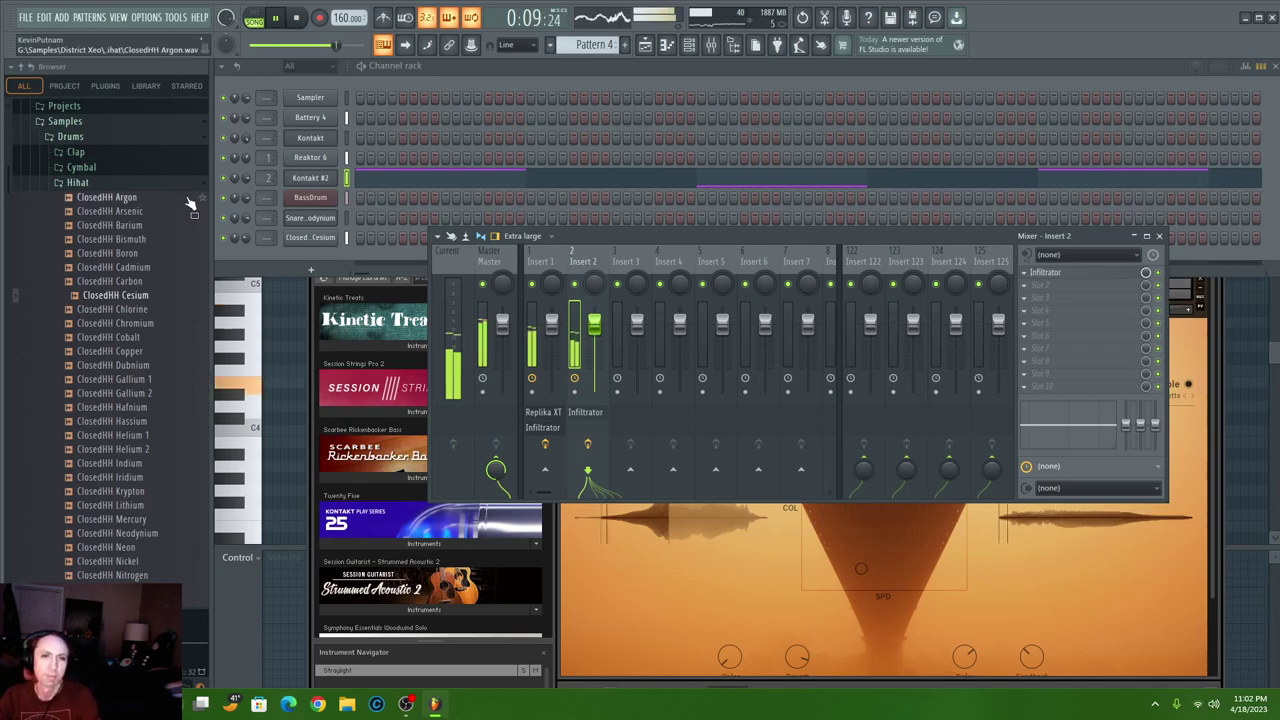
- In the original Kontakt channel, browse to the Damage library's 03 Metals instruments and remove the loaded Twenty Five instrument
click(304, 139)
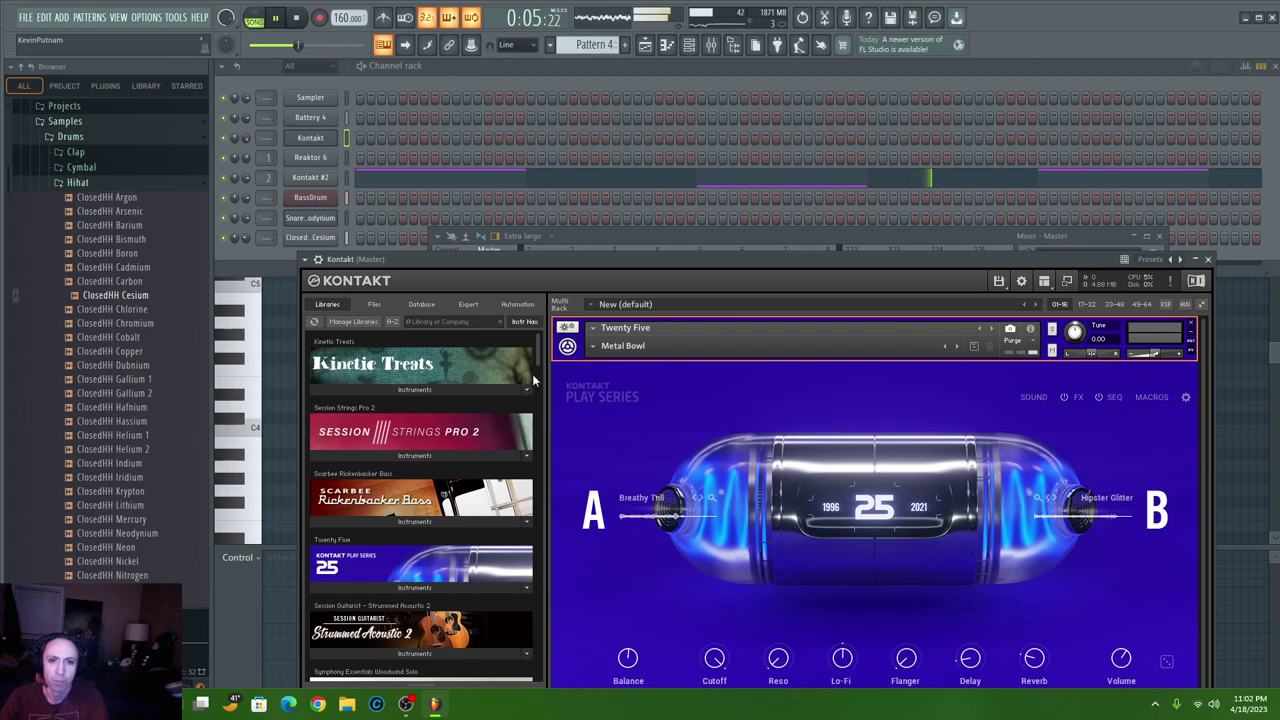
drag(537, 360, 515, 425)
scroll(506, 429, down, 10)
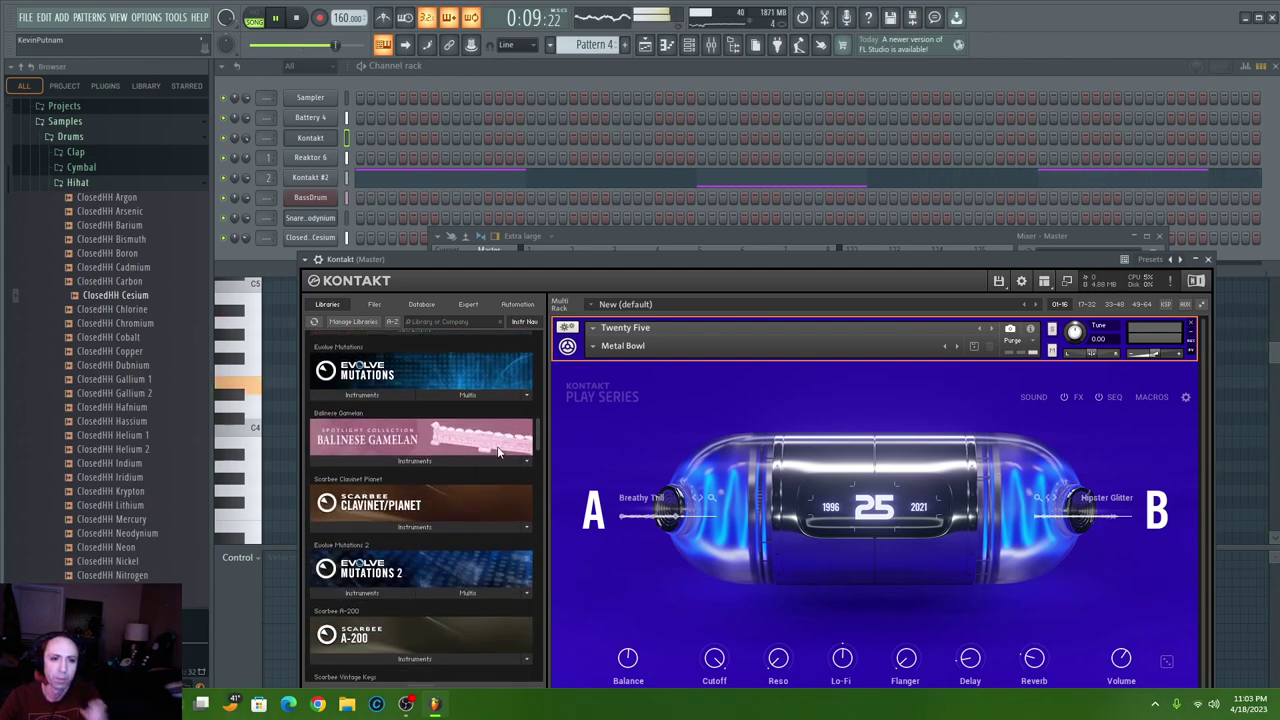
scroll(496, 453, down, 10)
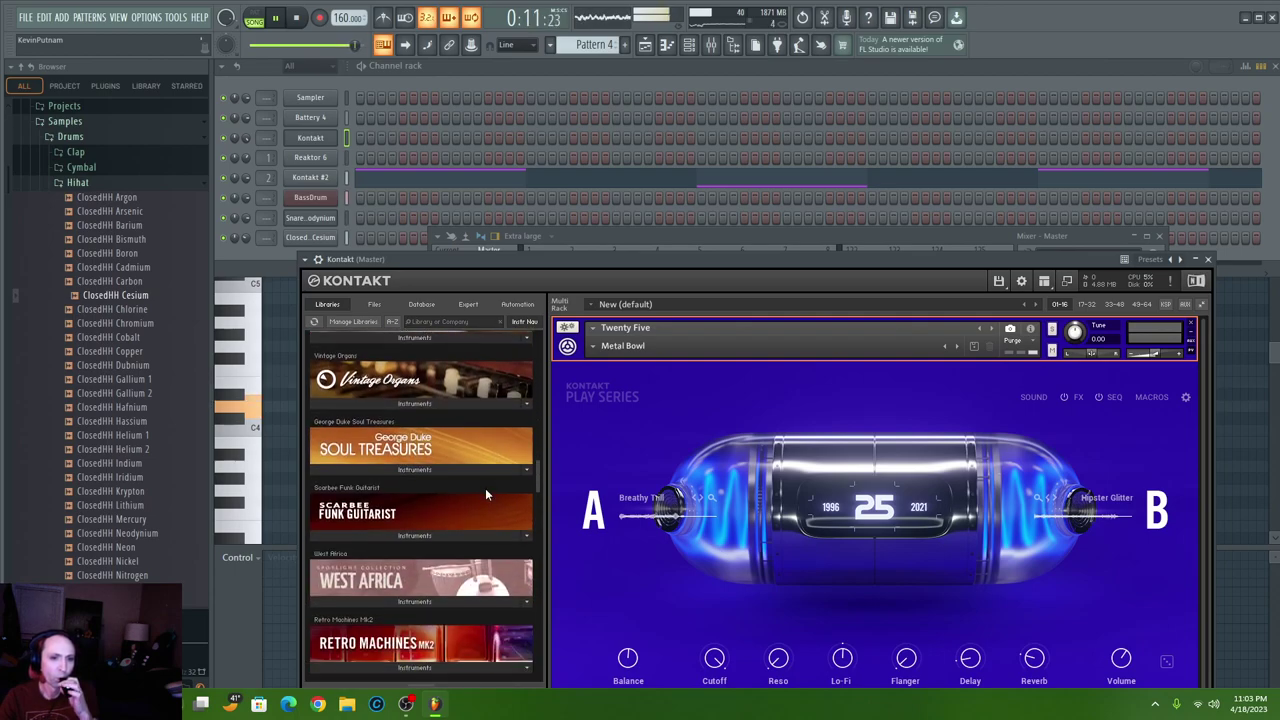
scroll(482, 498, down, 5)
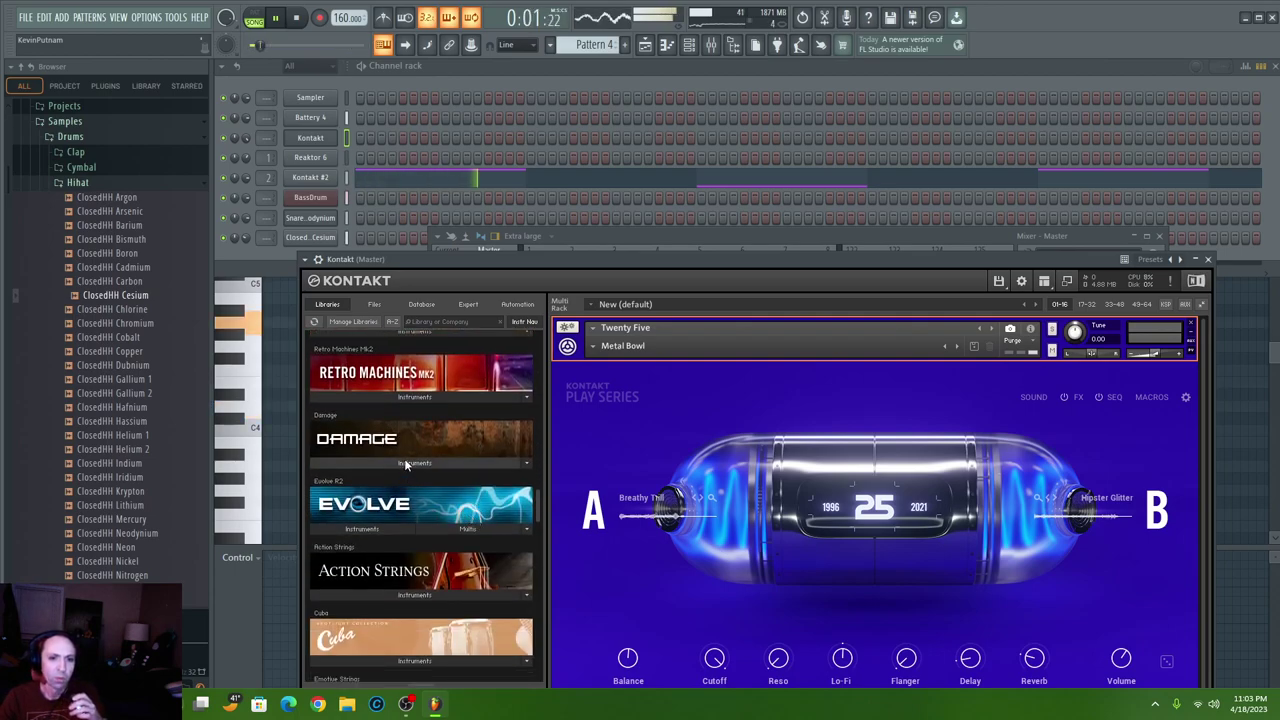
click(404, 461)
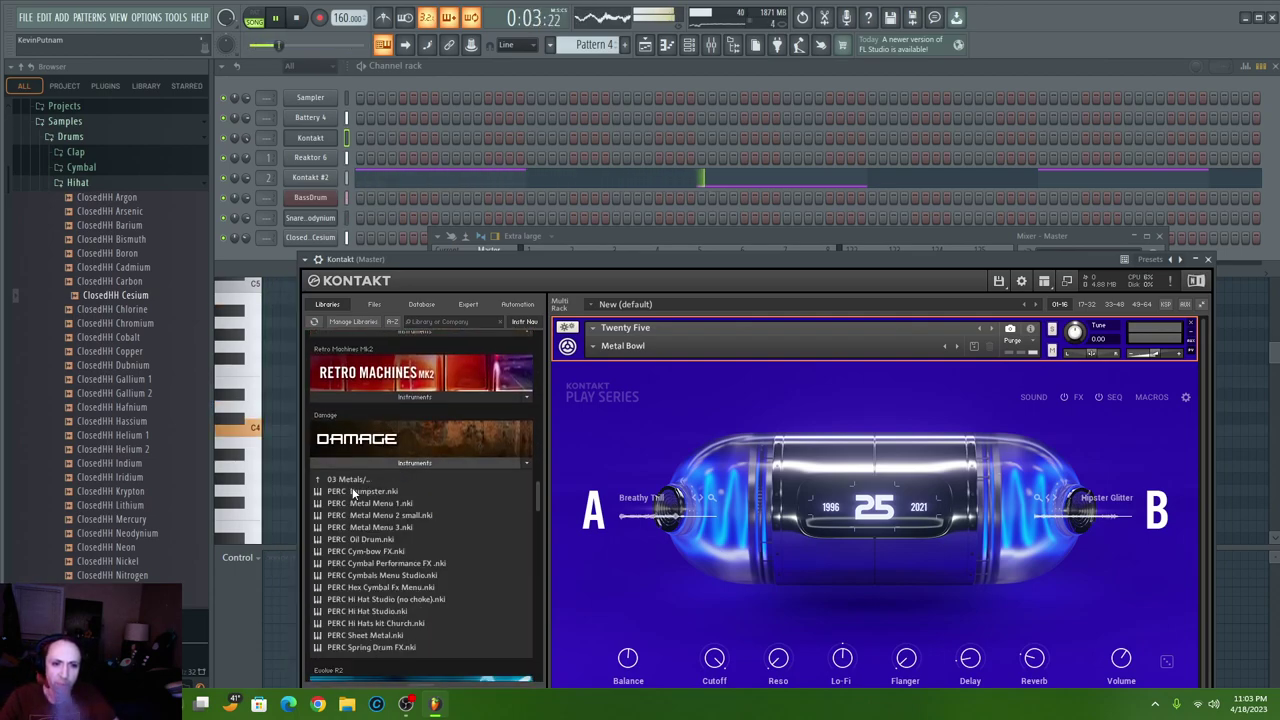
click(1190, 327)
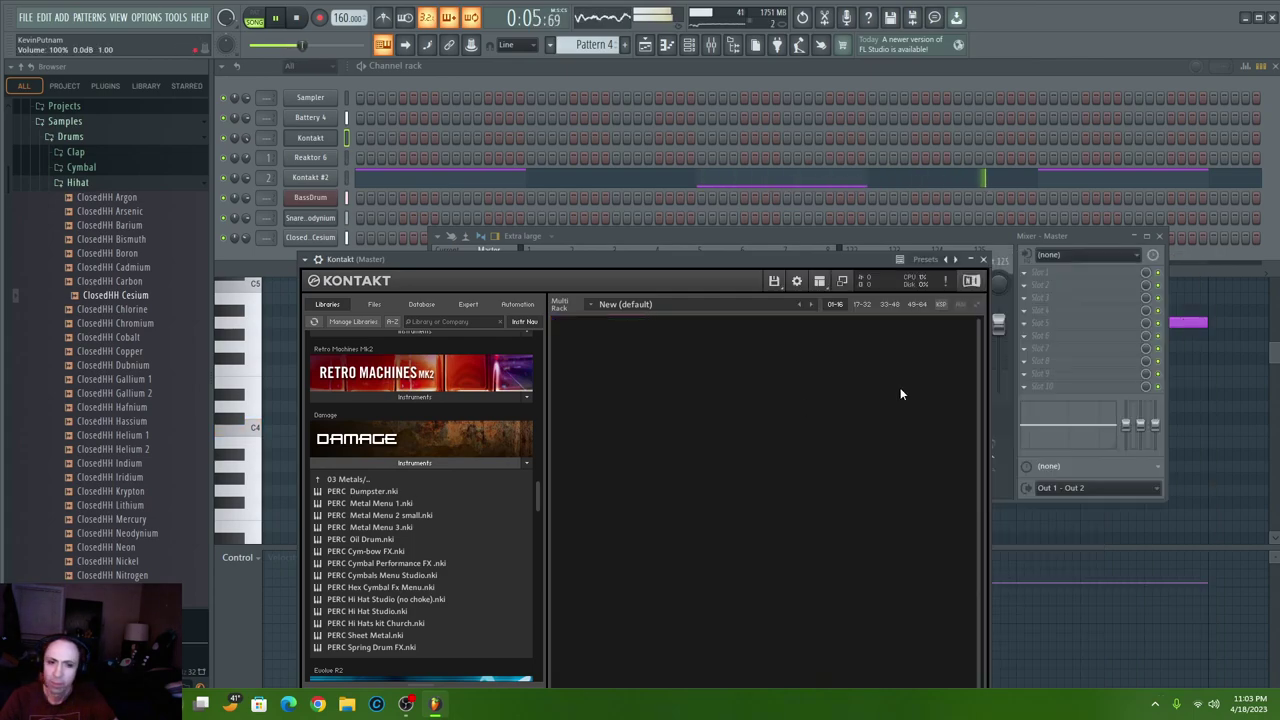
- Load the PERC Oil Drum instrument from Damage's 03 Metals folder into the Kontakt rack and audition it
double_click(385, 540)
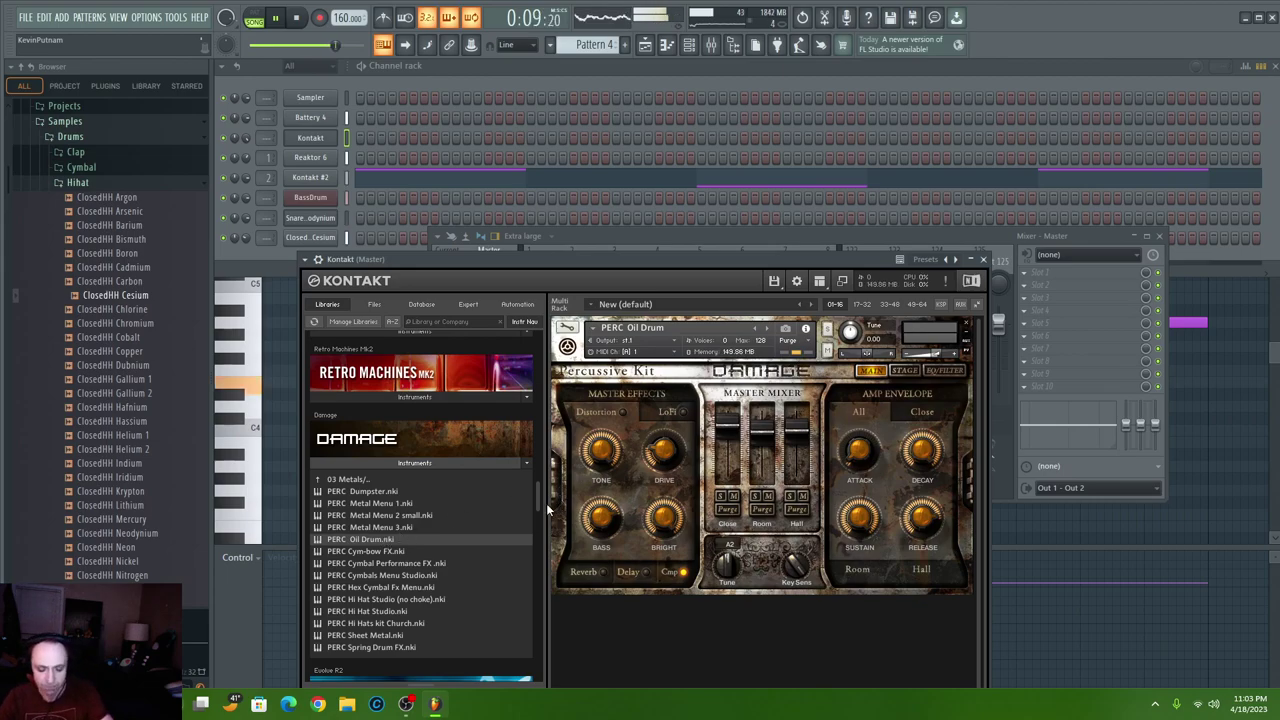
click(585, 77)
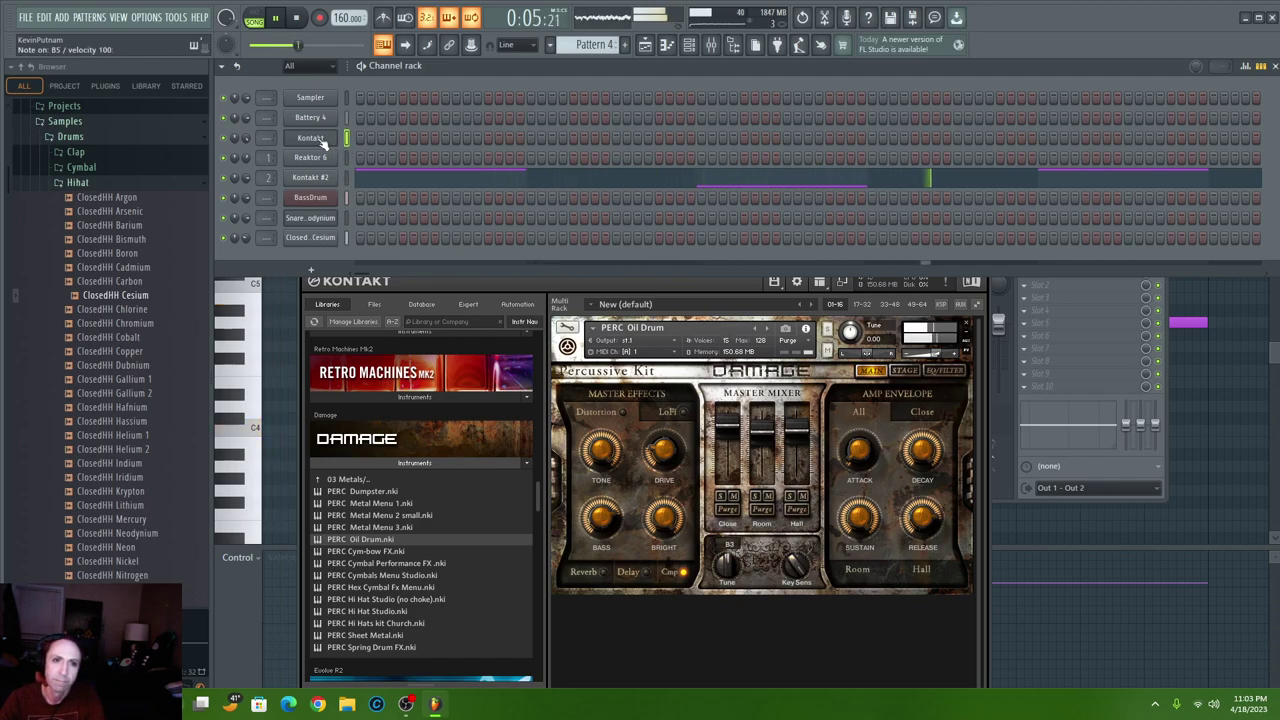
- Create Pattern 5 and place its clips on playlist Track 5 at bars 1, 3, 5 and 7
key(F5)
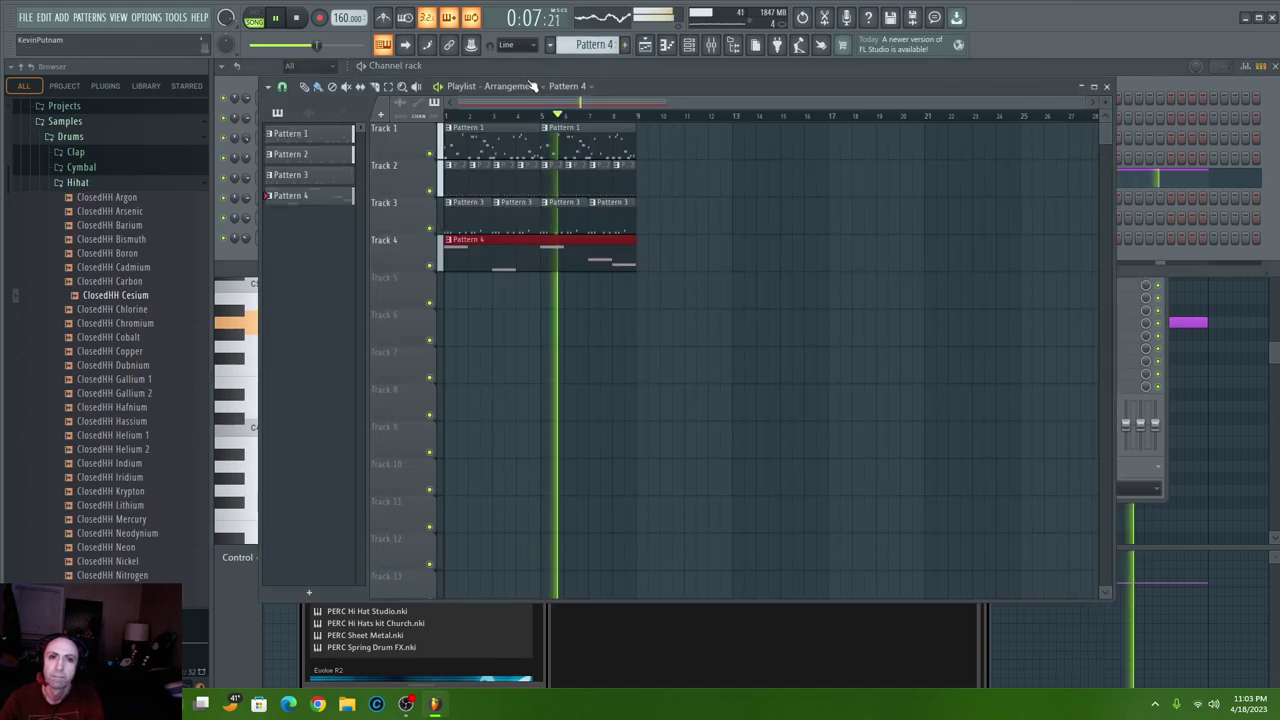
key(F4)
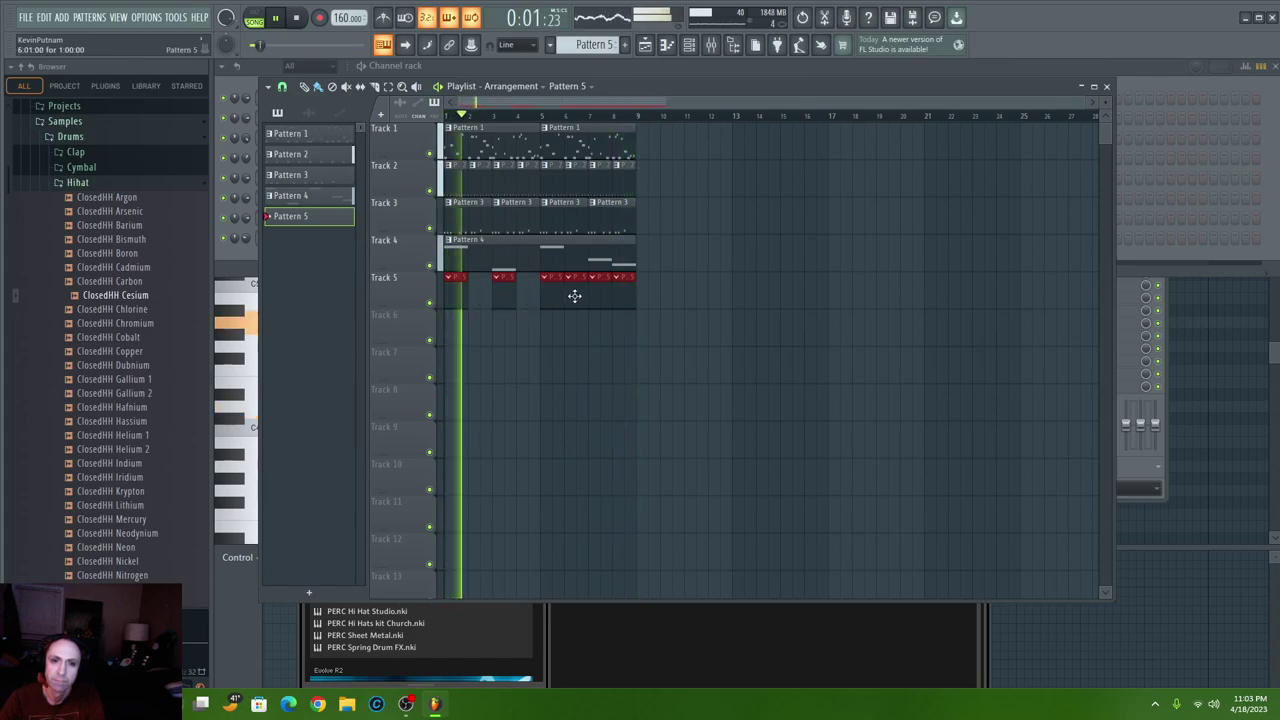
click(693, 46)
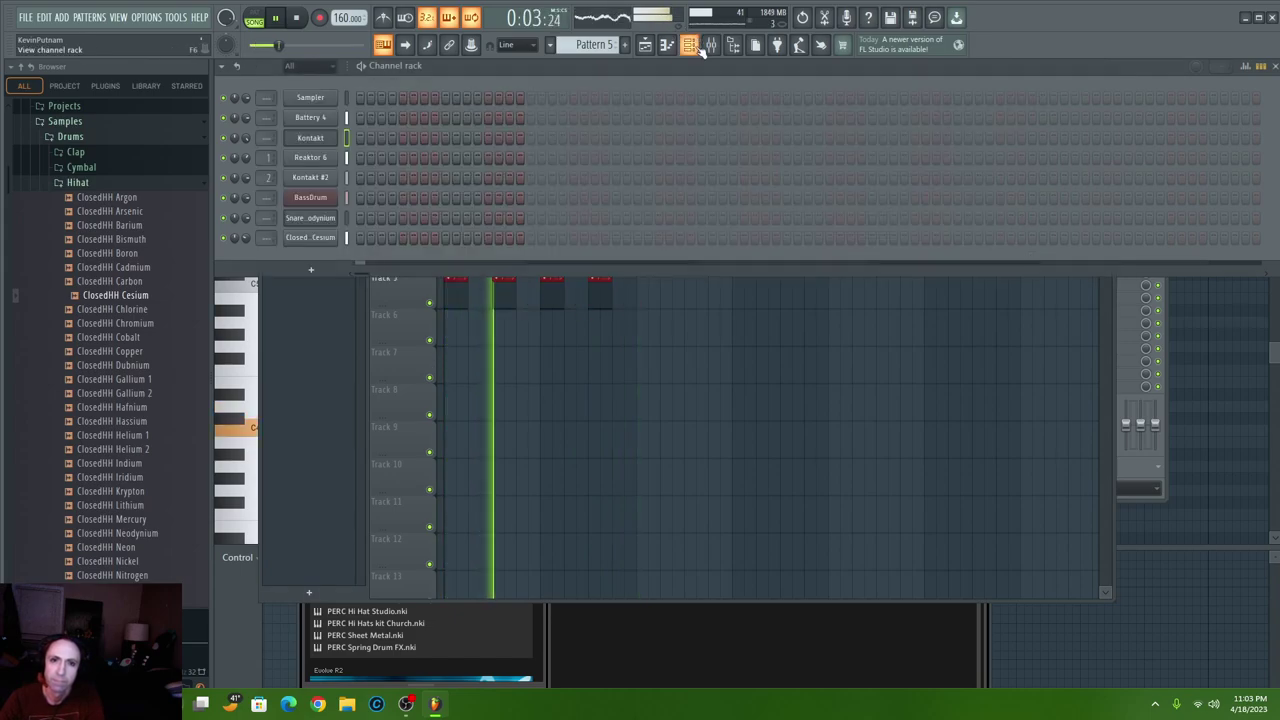
right_click(318, 240)
click(351, 248)
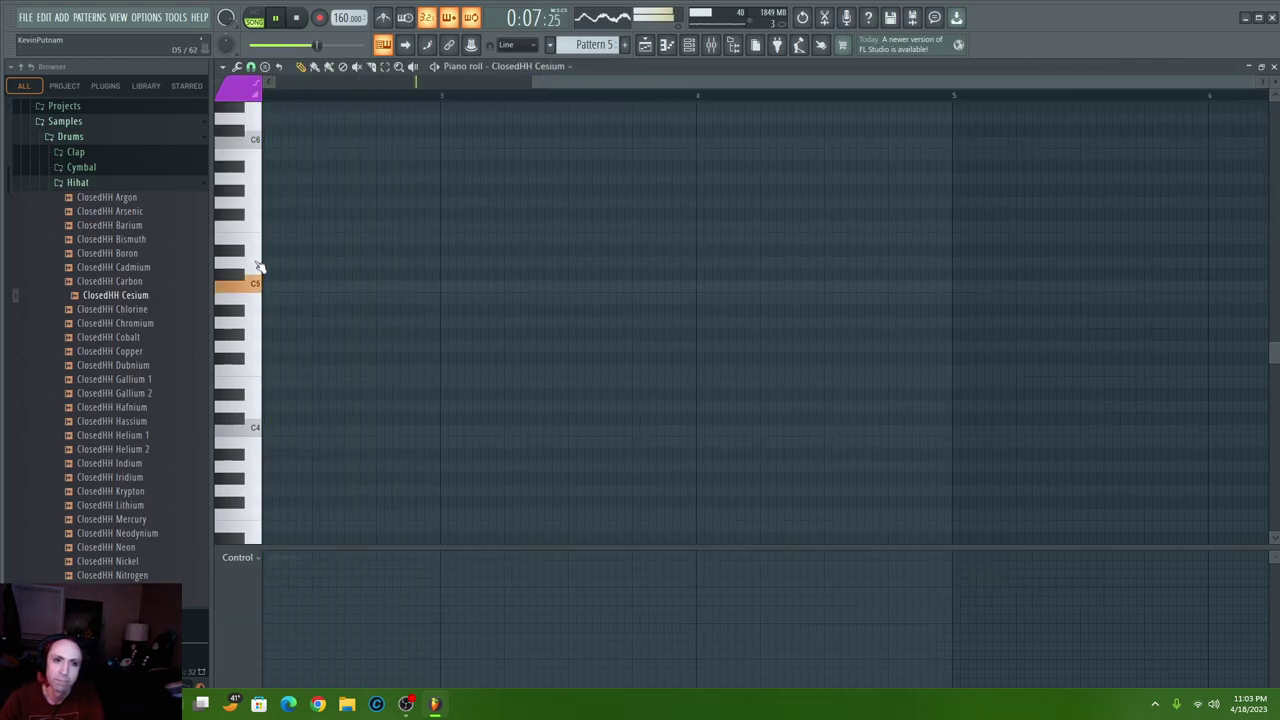
scroll(264, 413, down, 3)
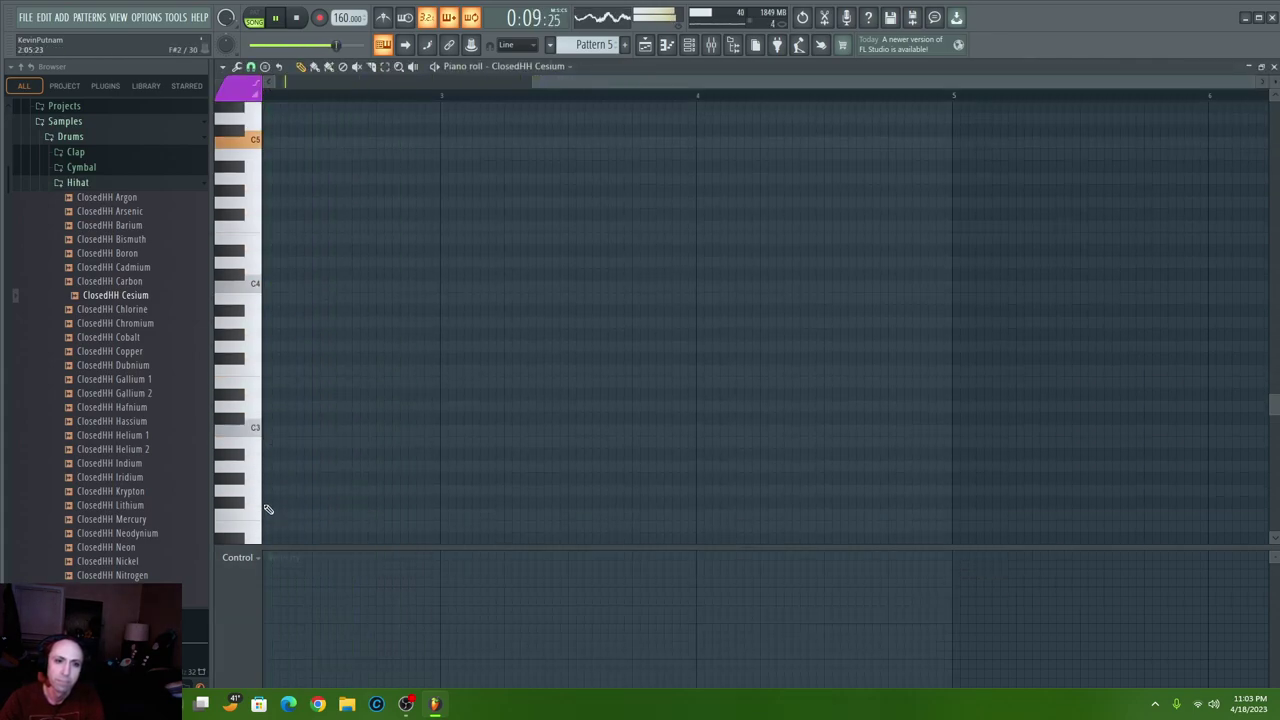
scroll(258, 432, down, 3)
click(258, 459)
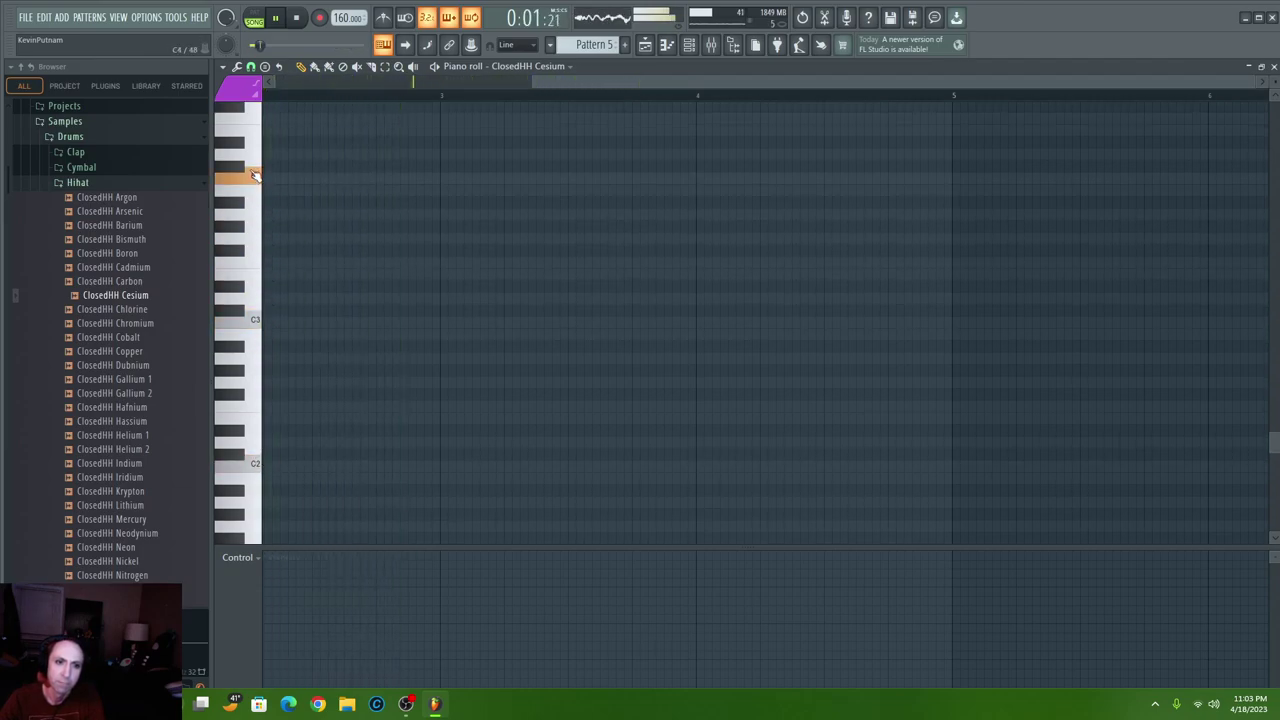
scroll(255, 176, up, 1)
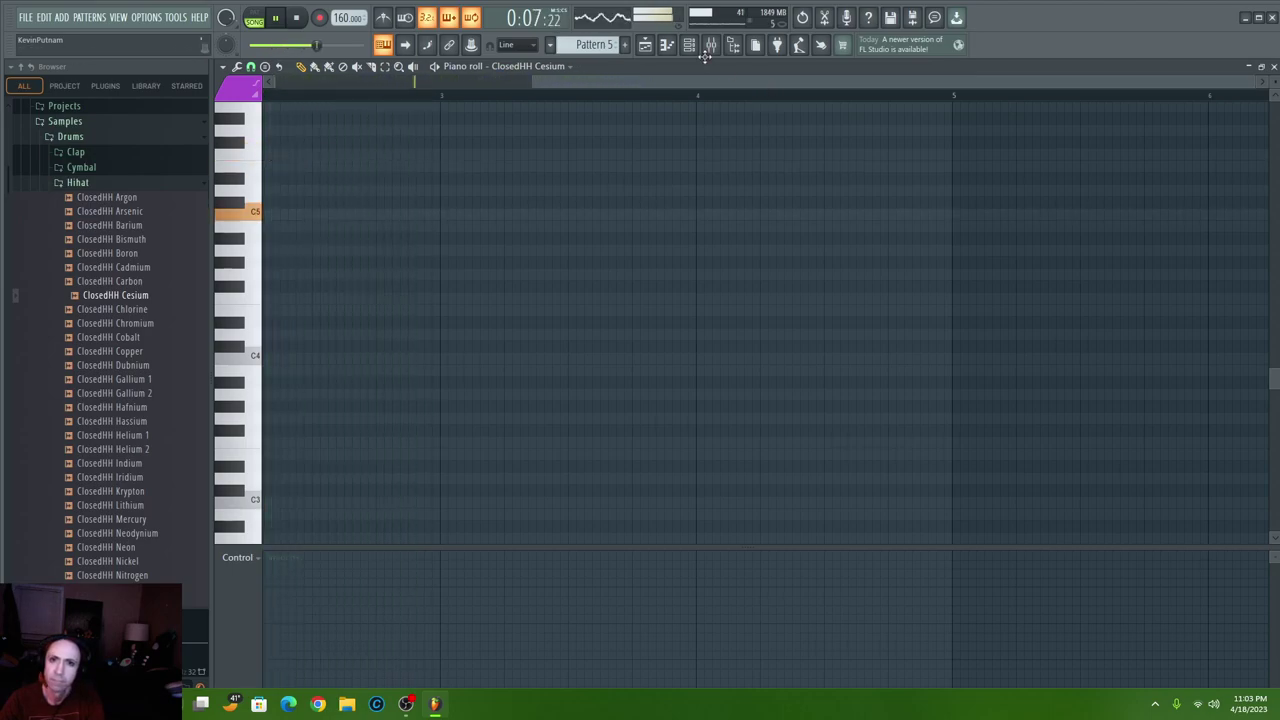
scroll(260, 220, up, 5)
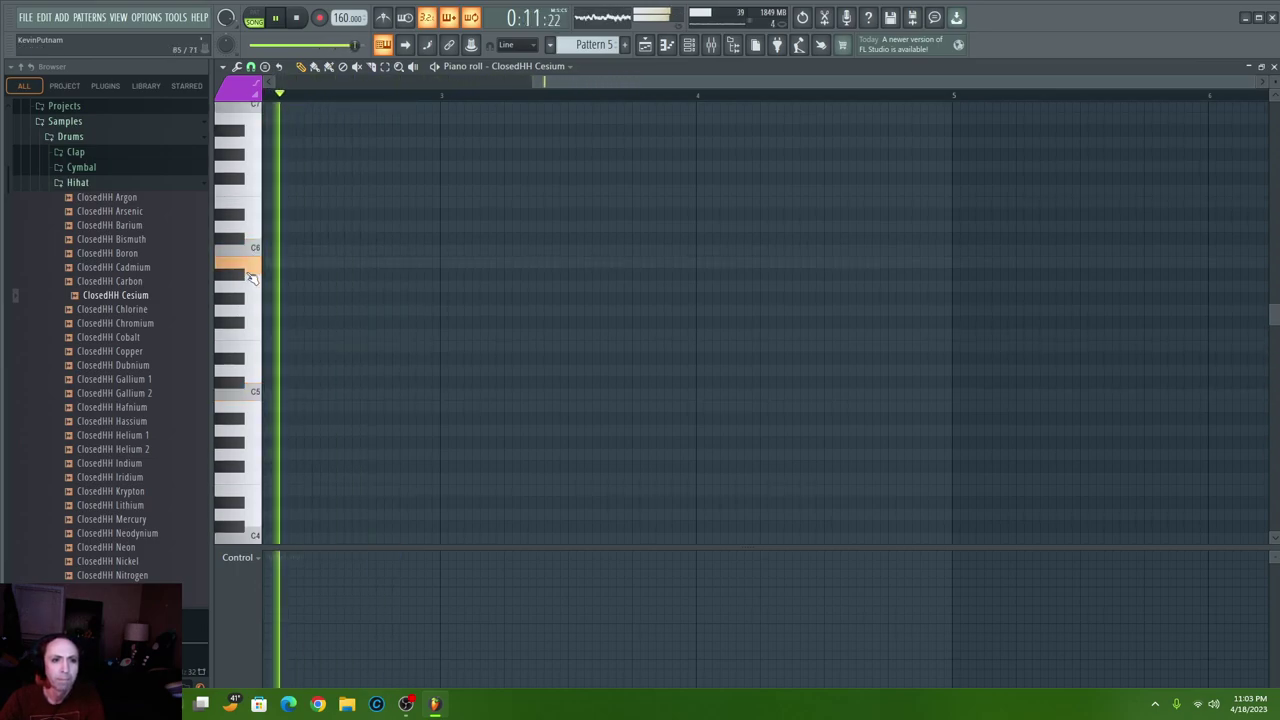
click(243, 279)
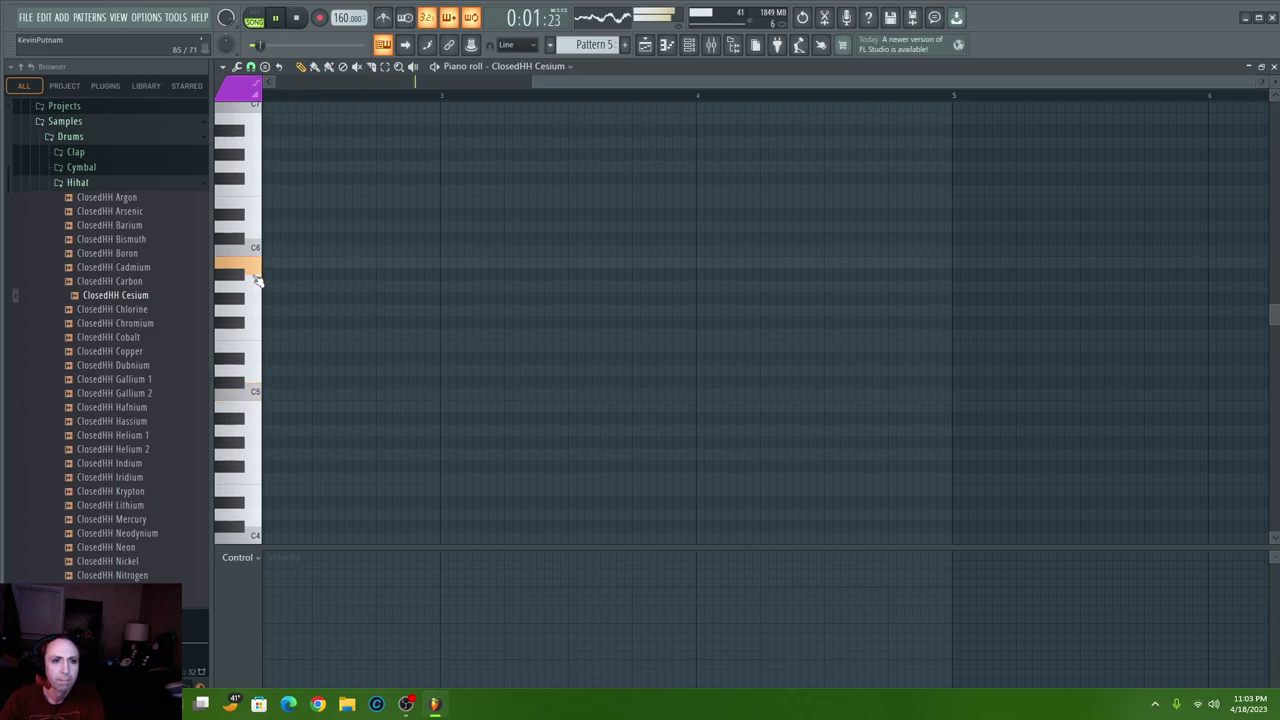
key(F6)
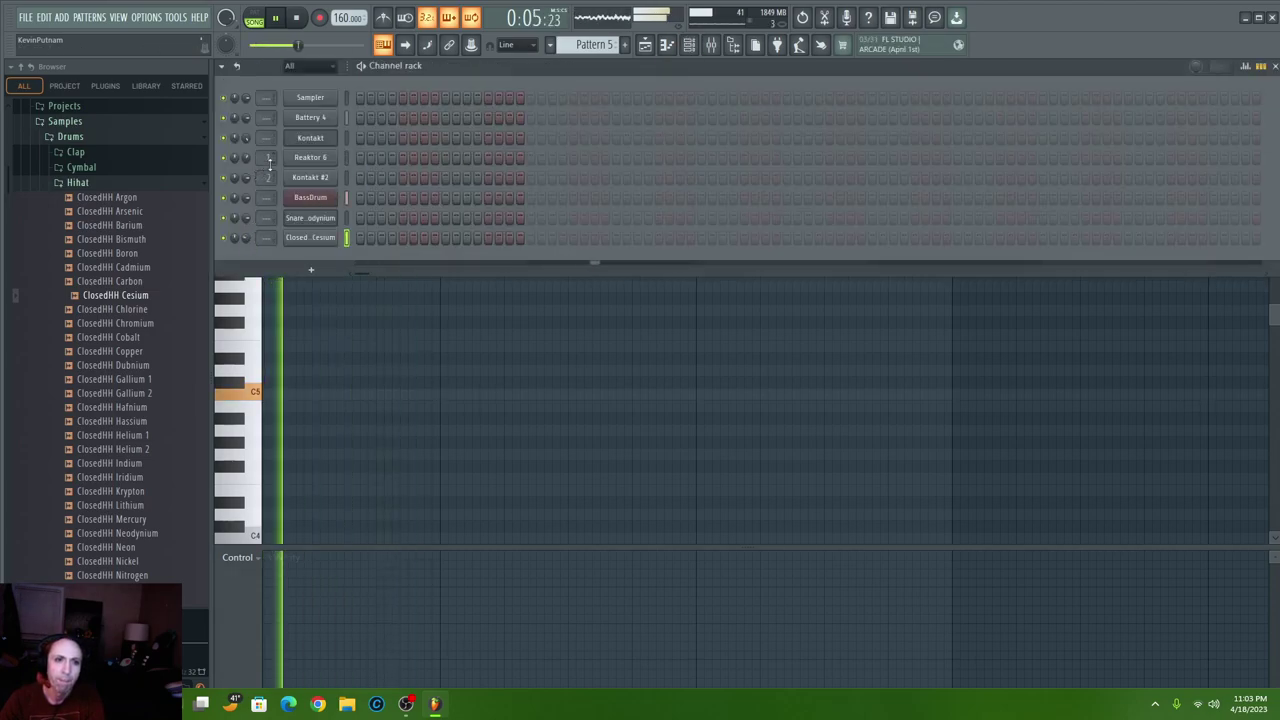
scroll(245, 138, up, 3)
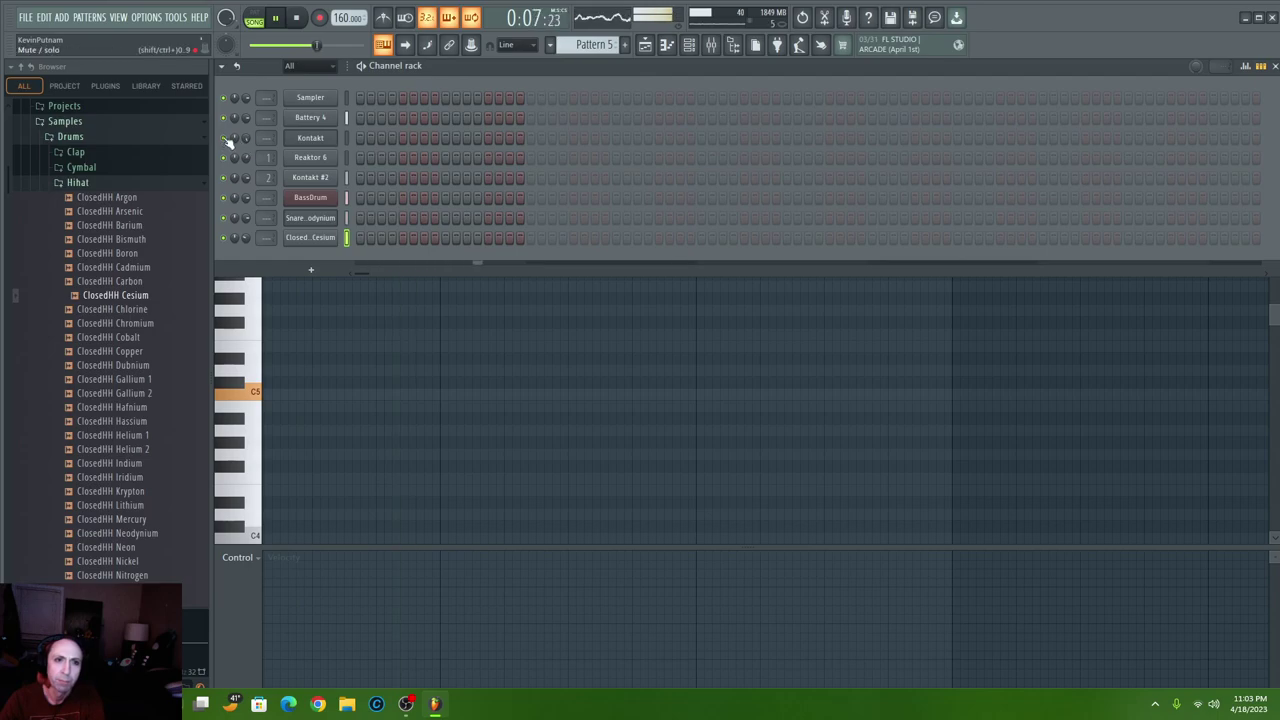
right_click(229, 142)
click(220, 128)
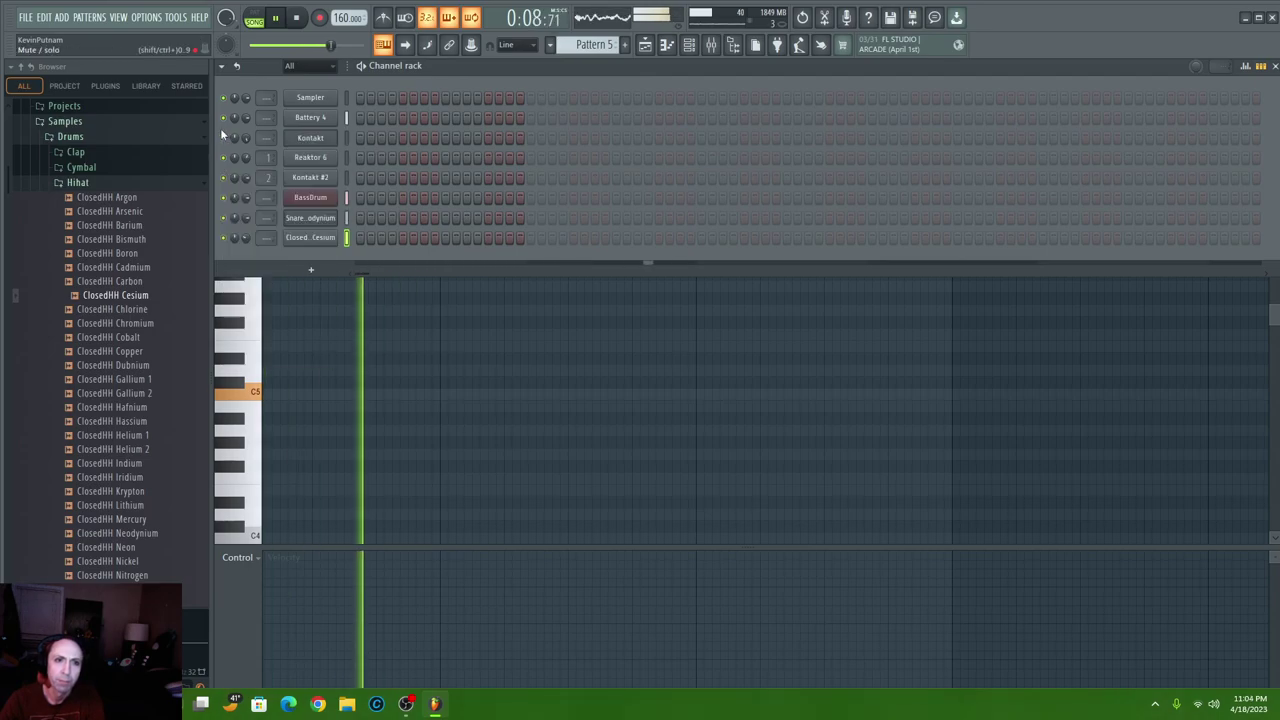
- Open the Kontakt channel's piano roll for Pattern 5 and place a B5 note at 2:13, shortened to two steps
click(310, 140)
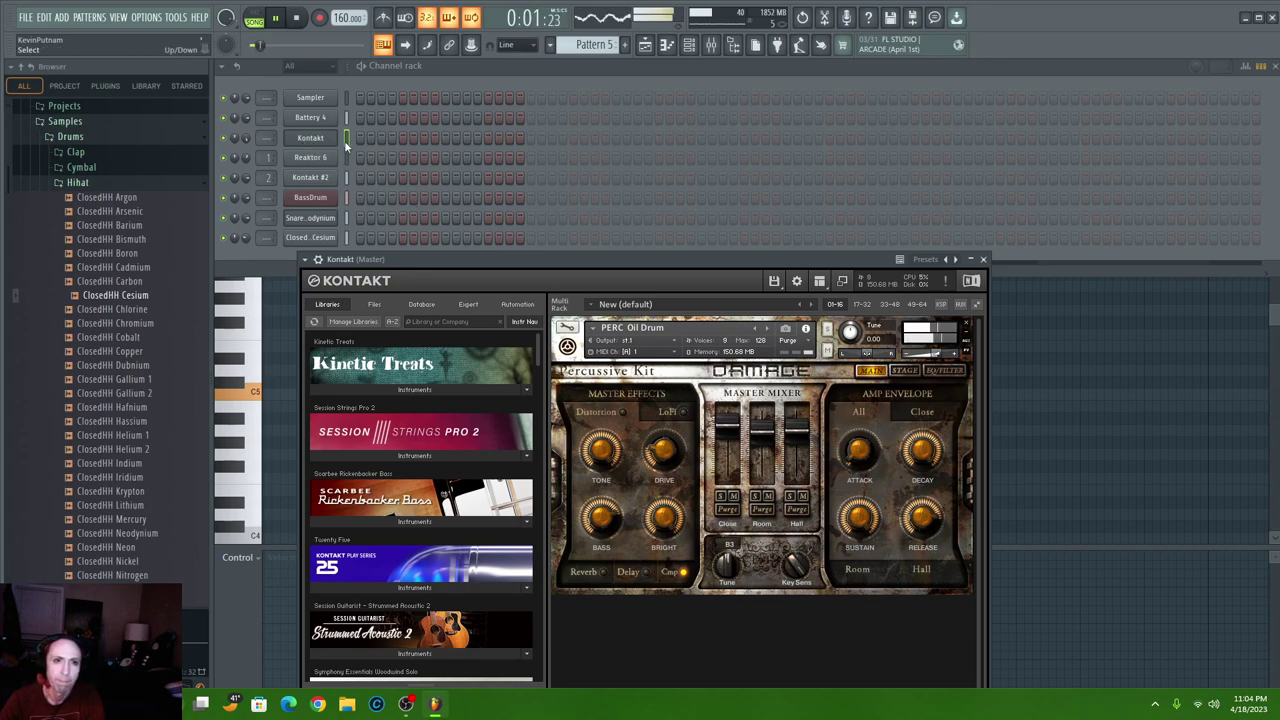
right_click(355, 138)
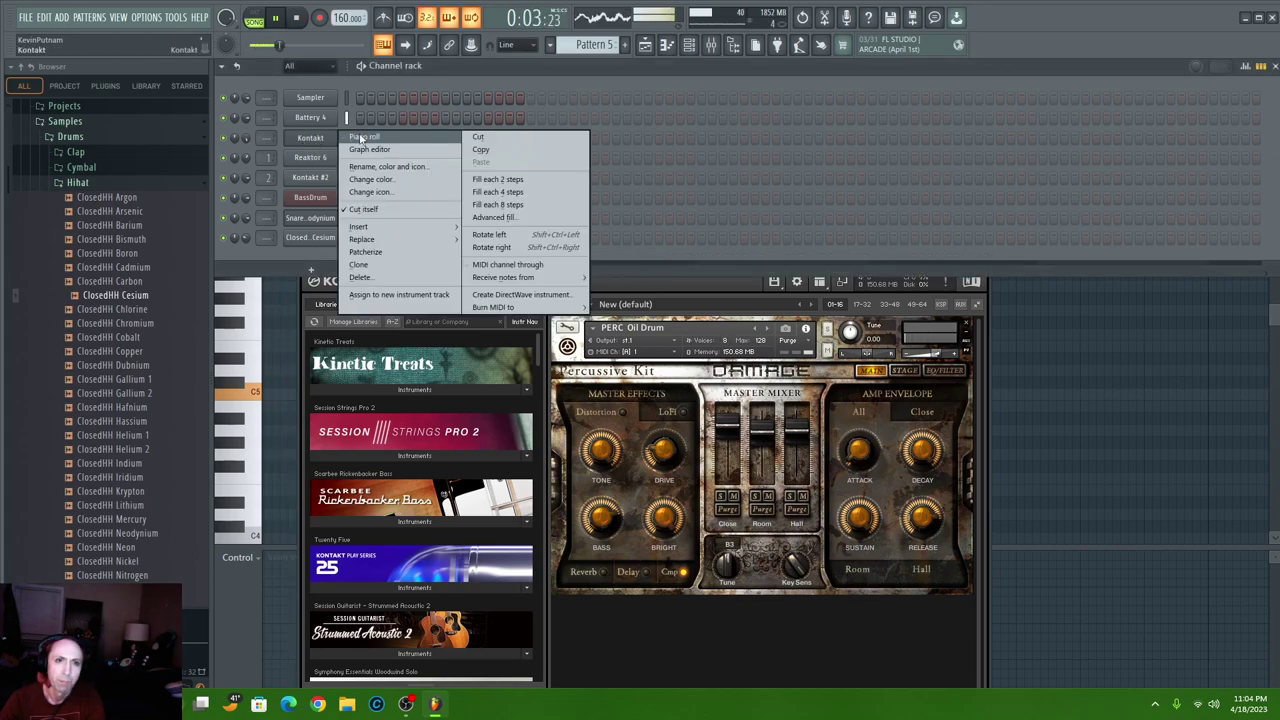
click(363, 137)
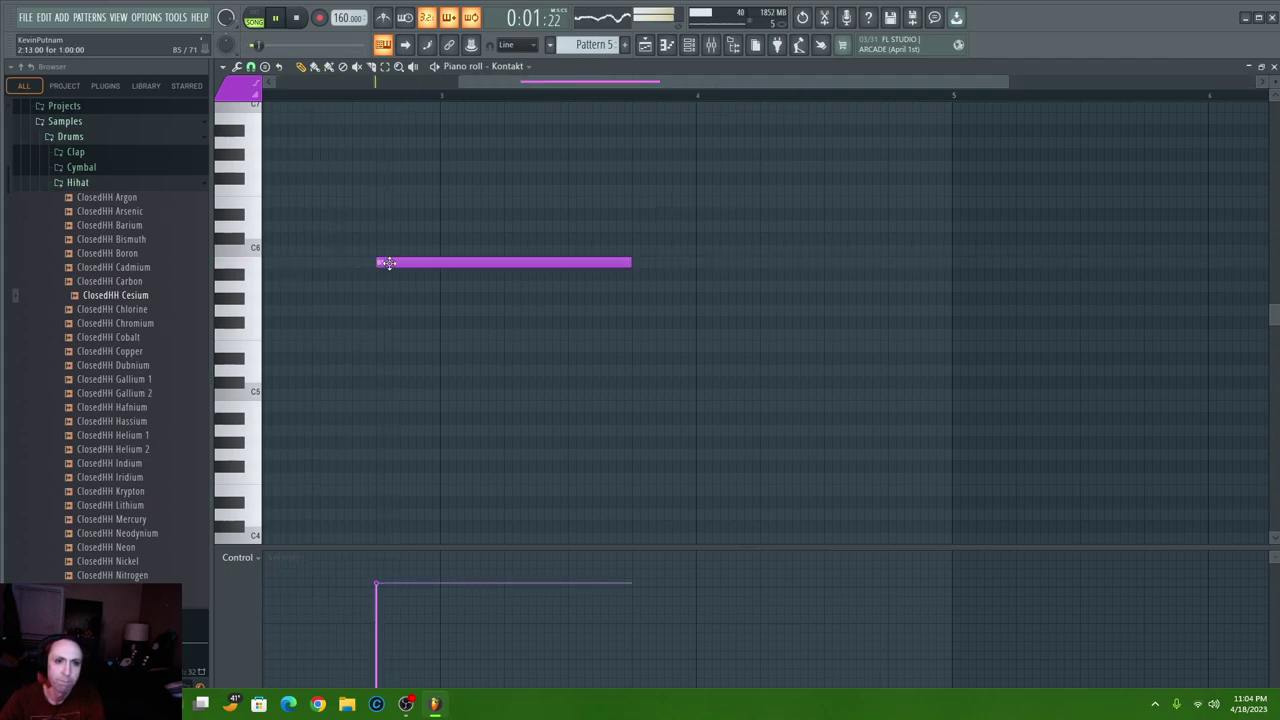
drag(632, 263, 414, 267)
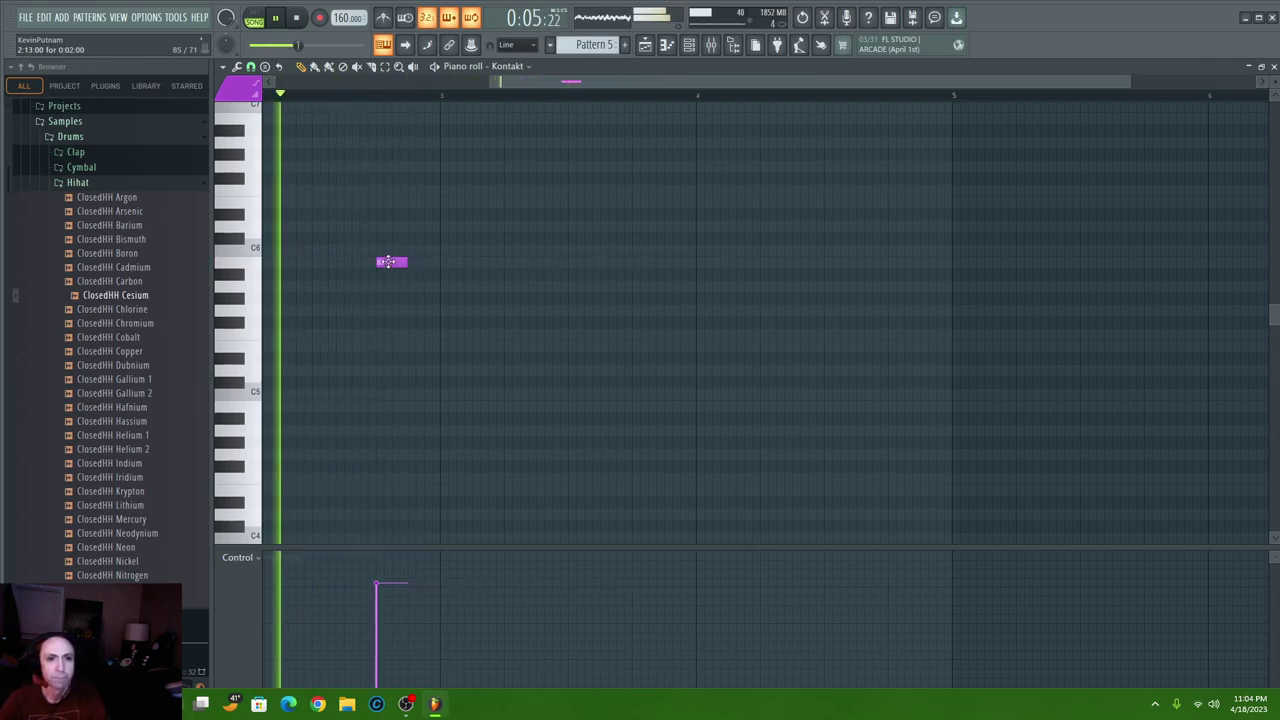
- Add a two-step B5 note at 1:05, and try another B5 at 1:11 before deleting it
drag(531, 97, 65, 135)
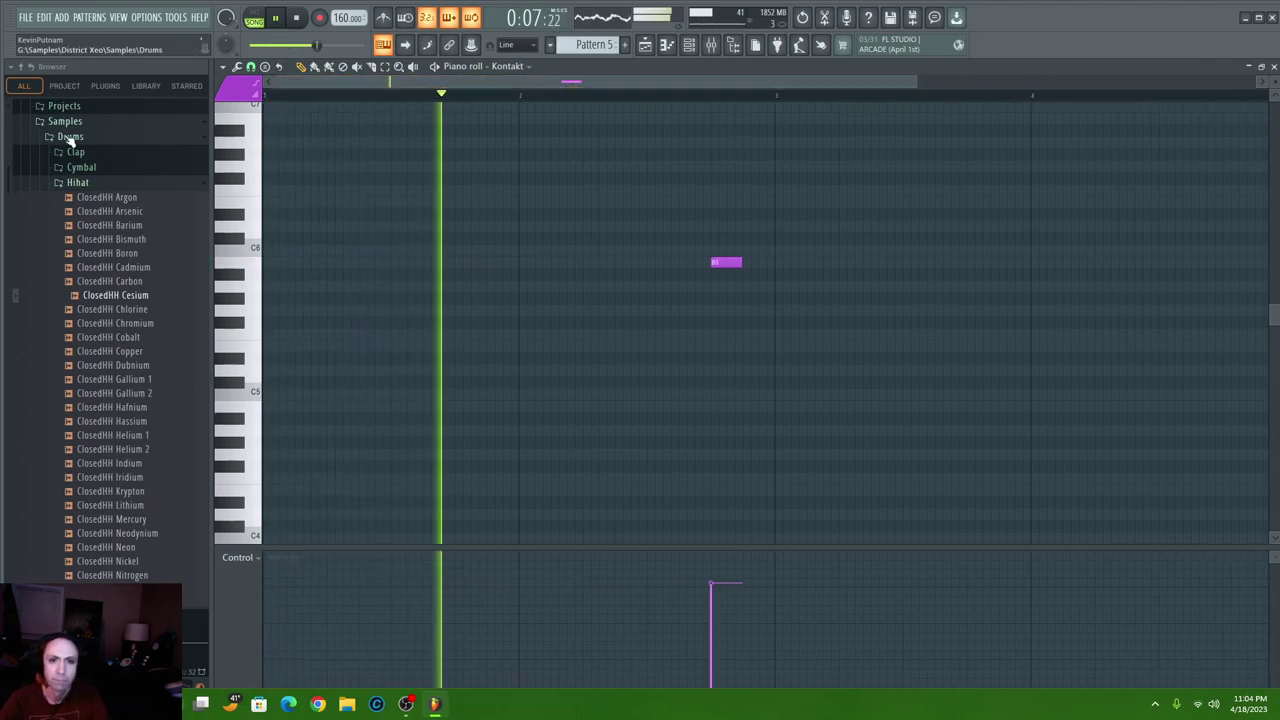
click(333, 264)
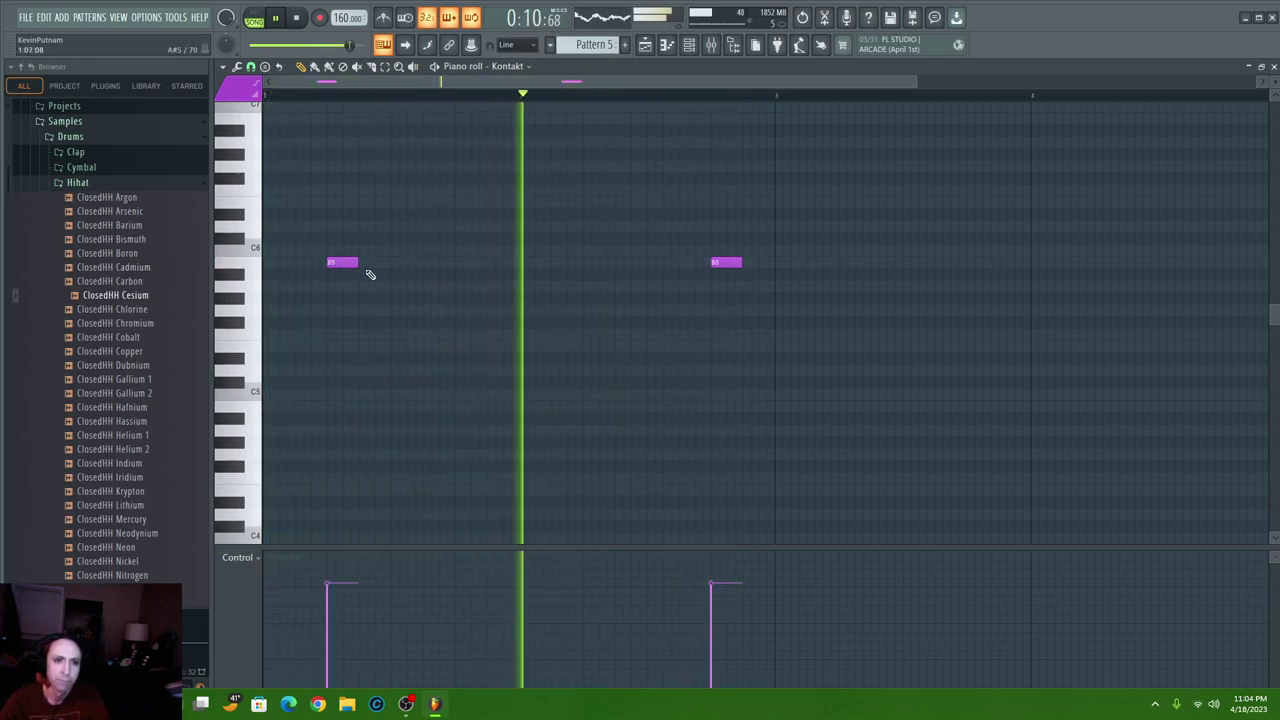
click(431, 264)
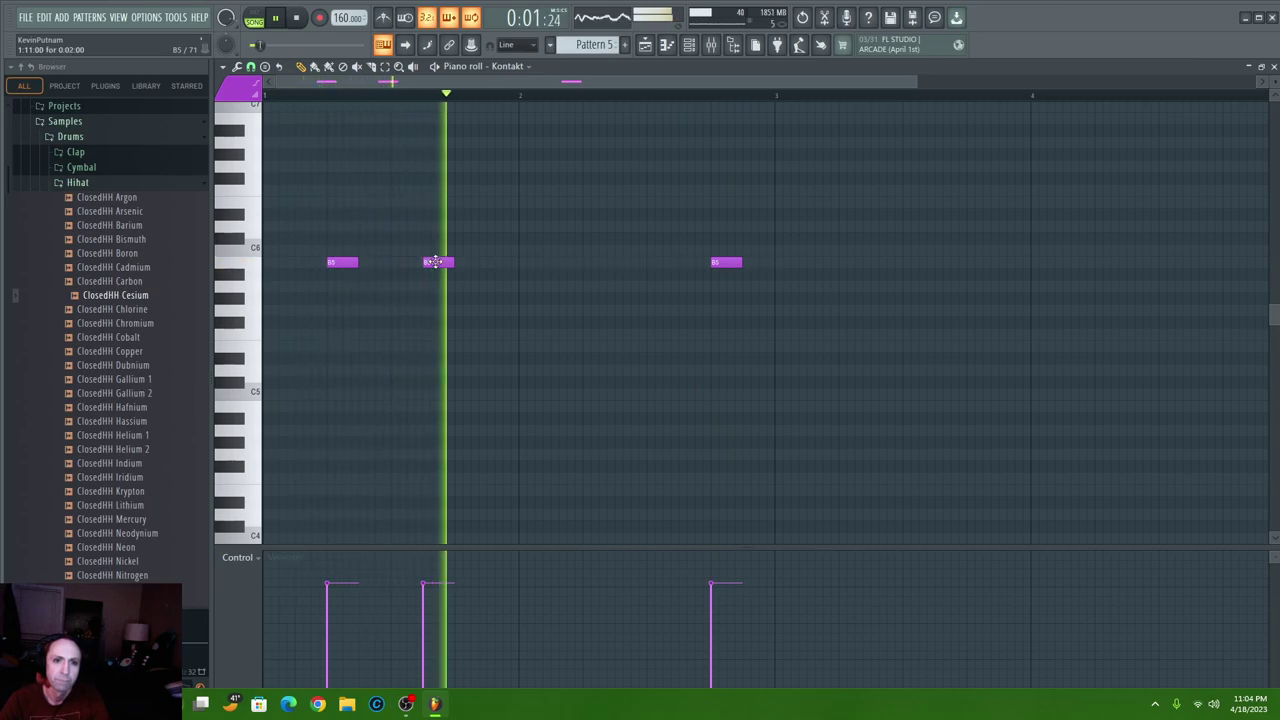
right_click(435, 261)
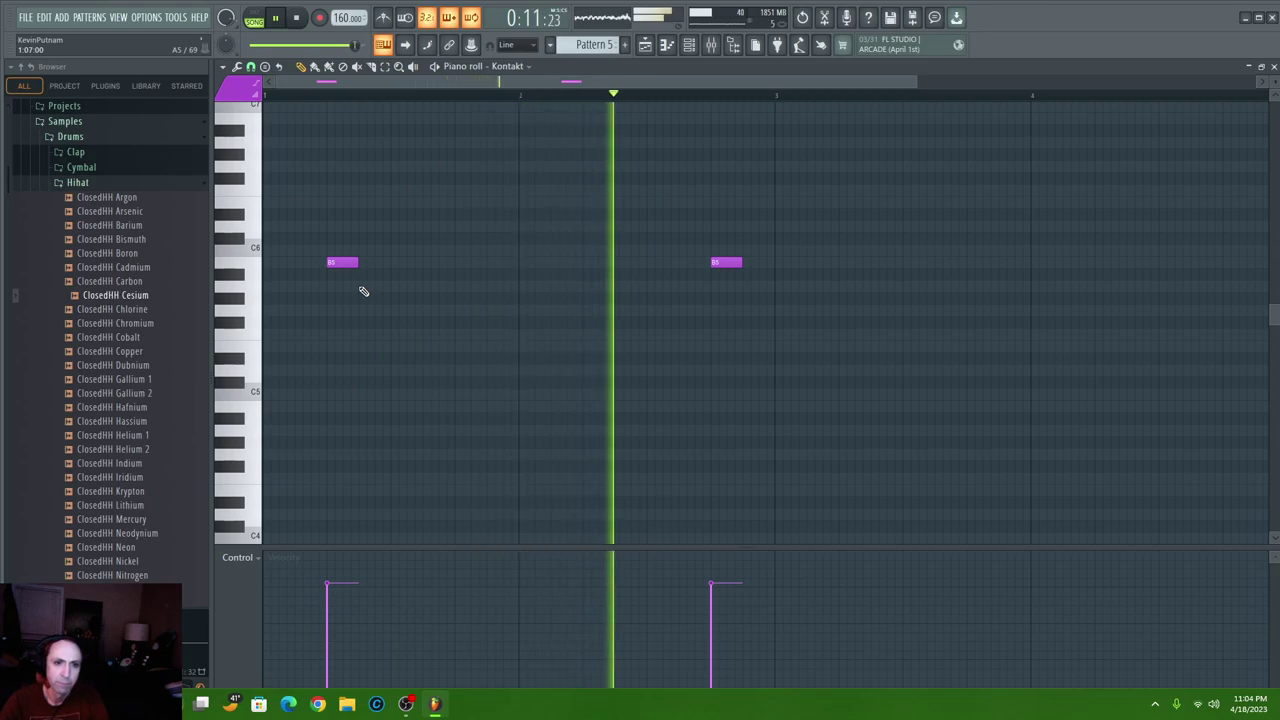
- Add two-step notes on A5 at 1:09 and 1:15, G#5 at 2:03, and C#6 at 2:07 and 2:09
click(394, 287)
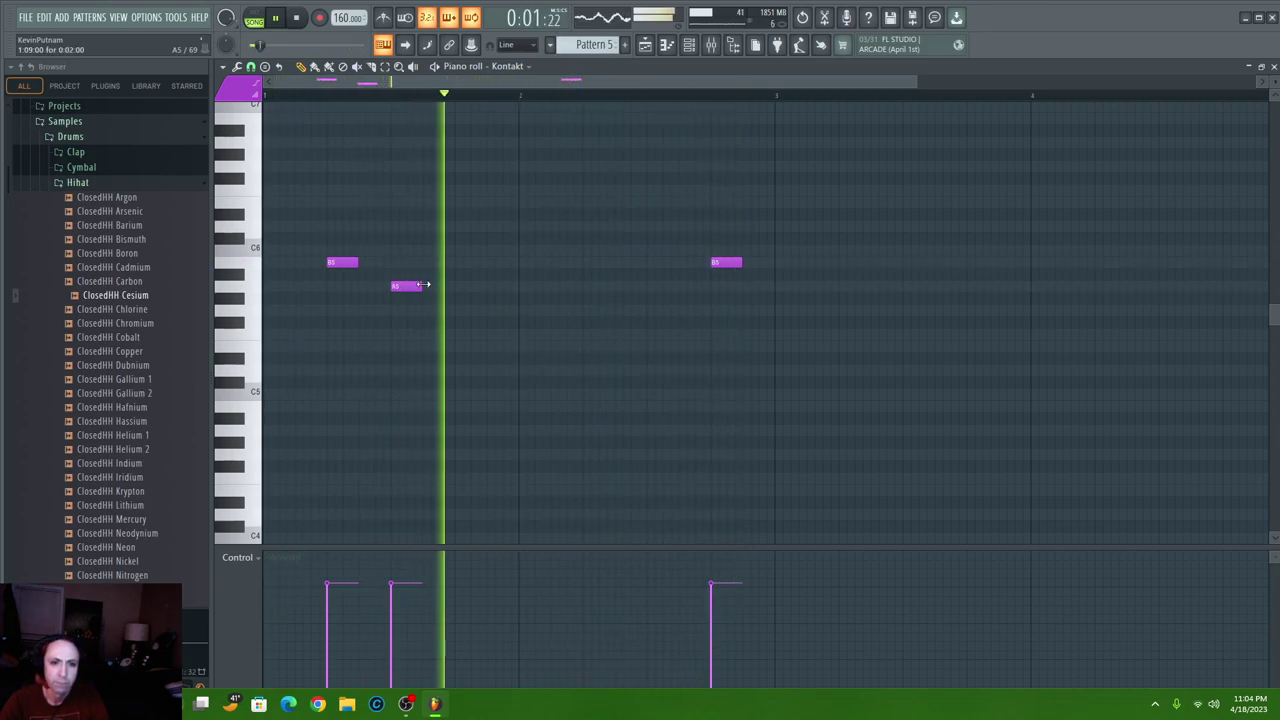
click(490, 287)
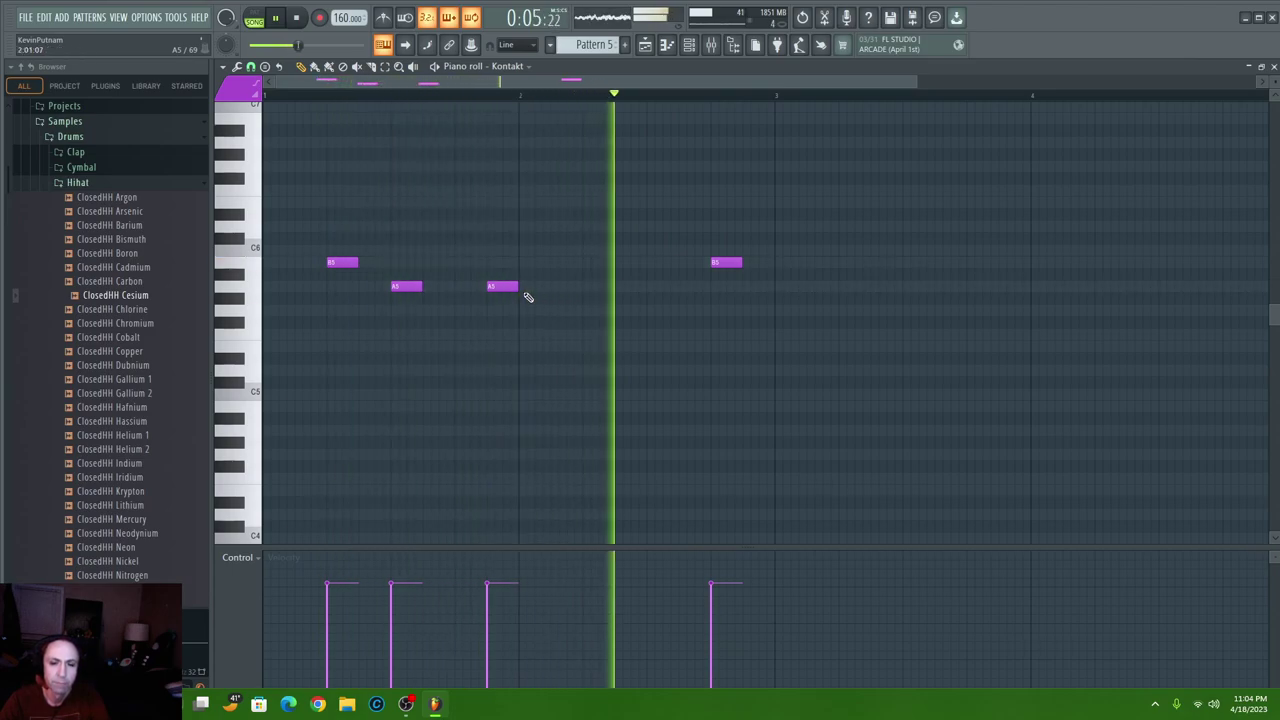
click(562, 299)
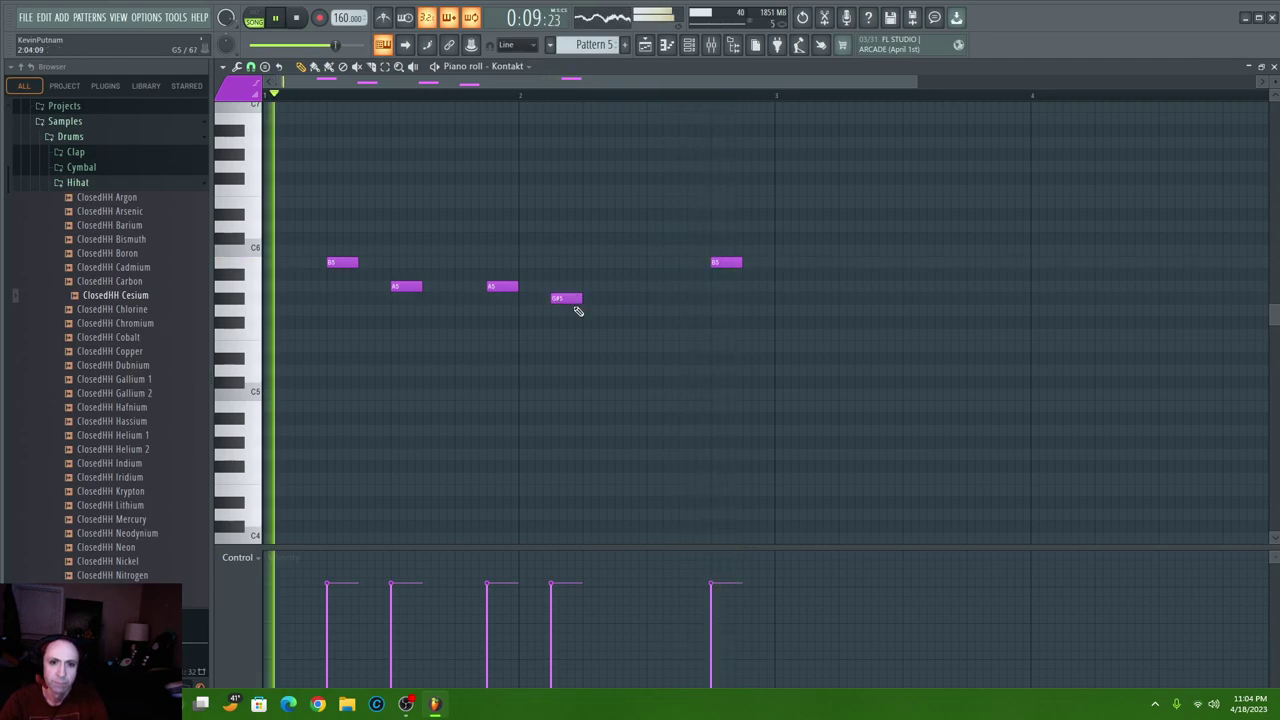
click(617, 239)
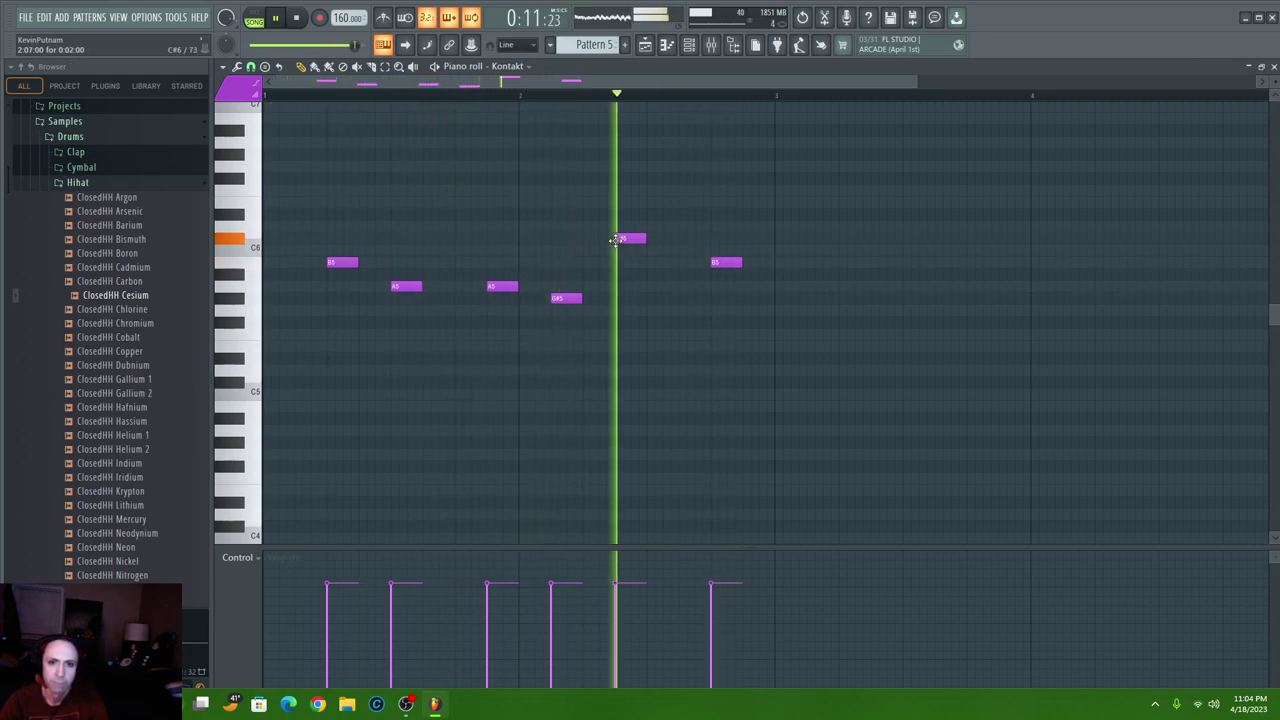
click(657, 240)
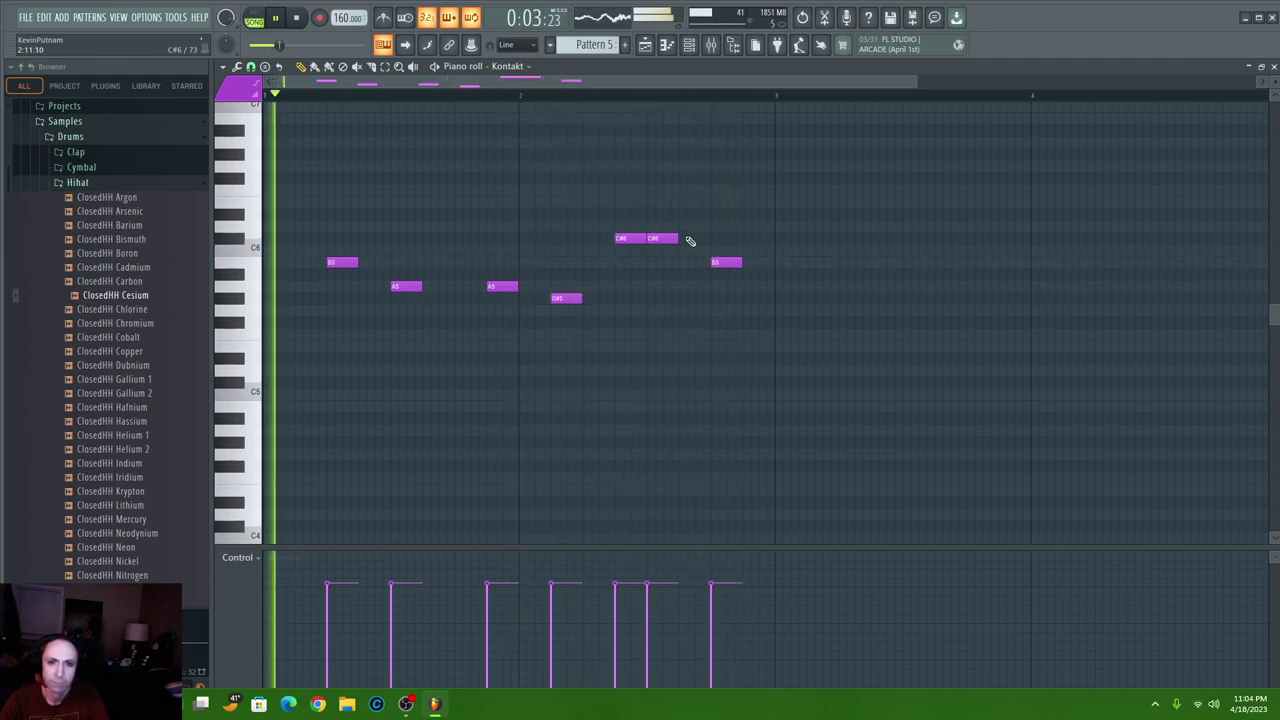
- Add a one-step note after the second C#6 and move it to E5 at 2:11, keeping that C#6 two steps long
mouse_move(678, 238)
mouse_down()
mouse_move(660, 239)
mouse_move(682, 222)
mouse_up()
click(663, 213)
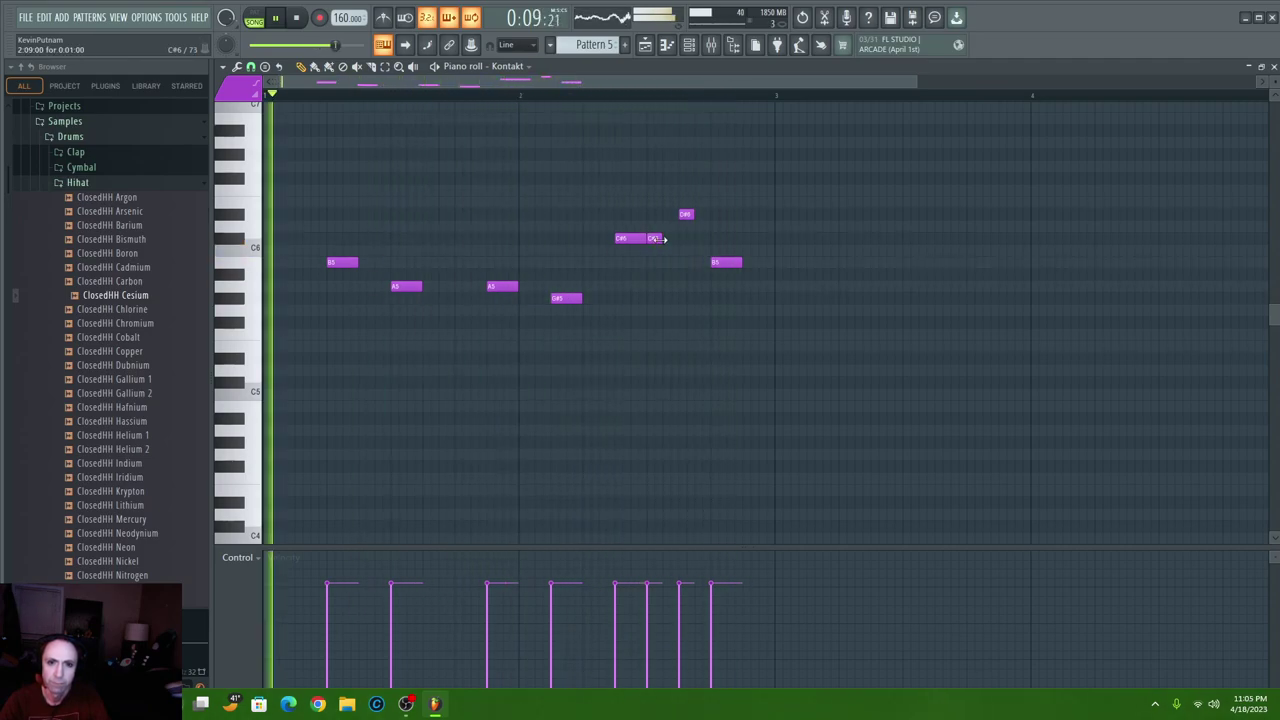
drag(662, 239, 683, 242)
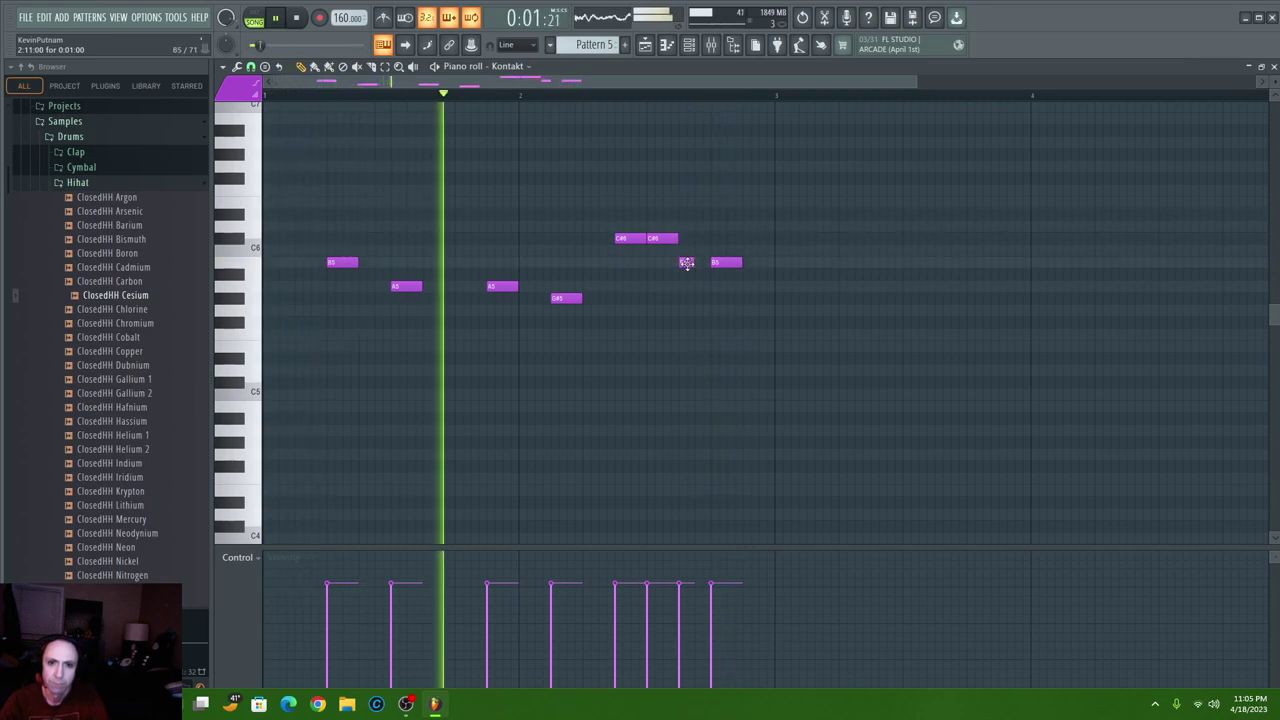
drag(686, 250, 683, 346)
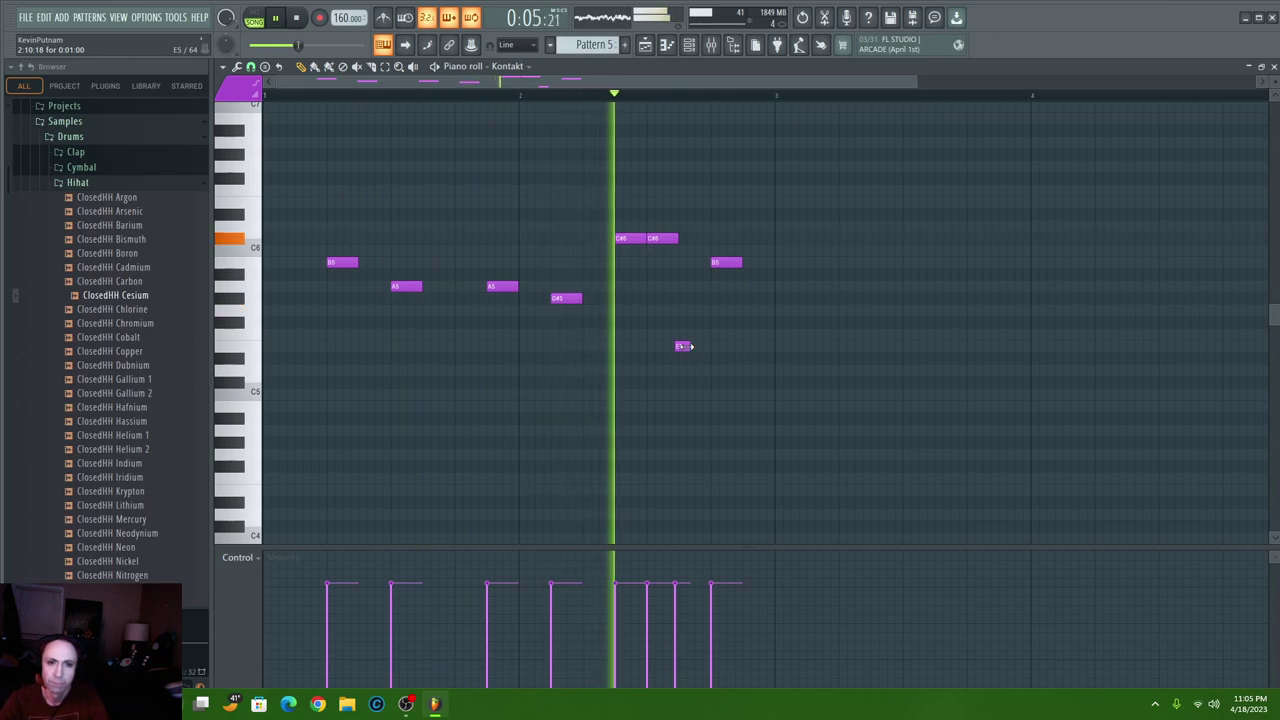
drag(683, 346, 686, 346)
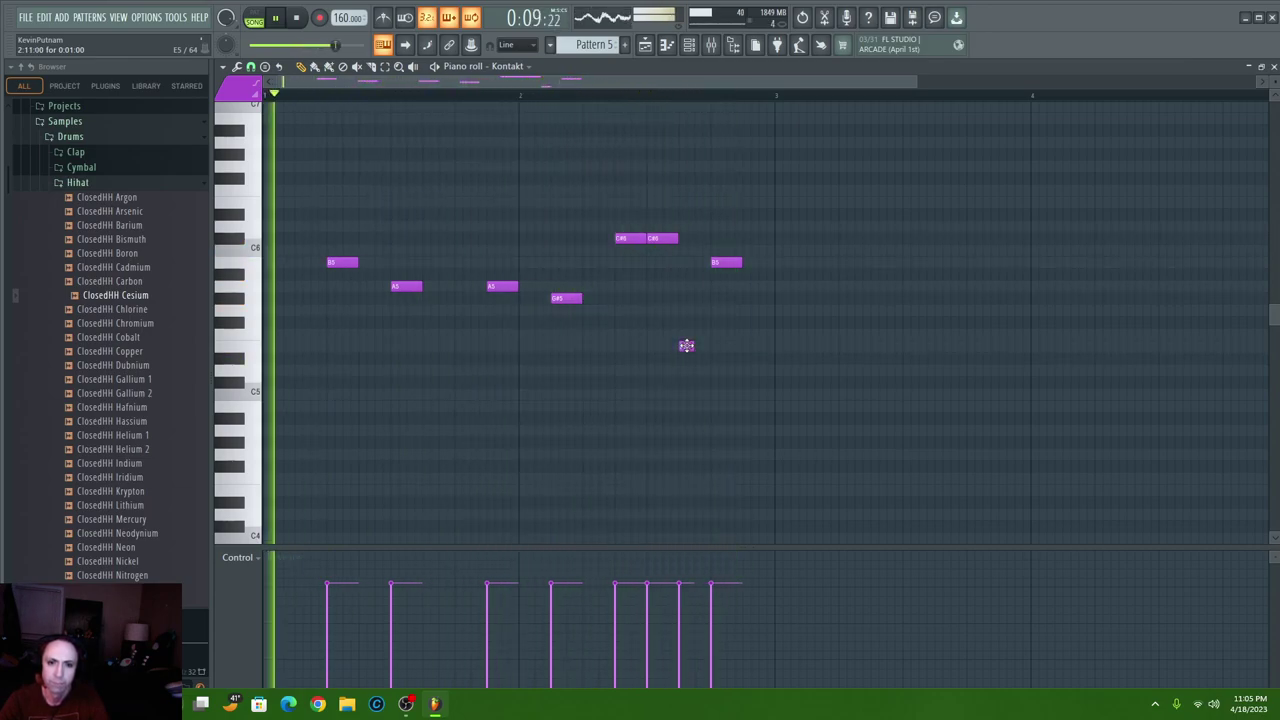
- Add one-step notes on F5 at 2:12 and G5 at 2:15, delete the A5 at 1:09, and return to the channel rack
click(696, 335)
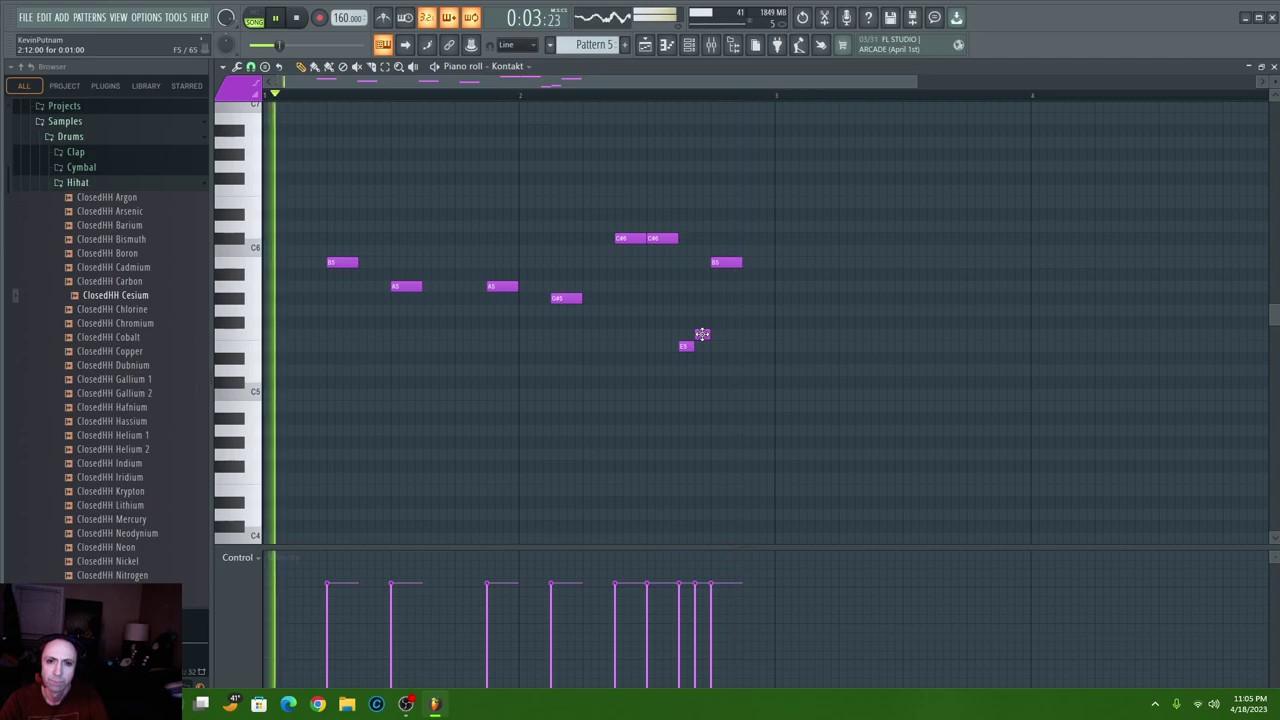
click(748, 310)
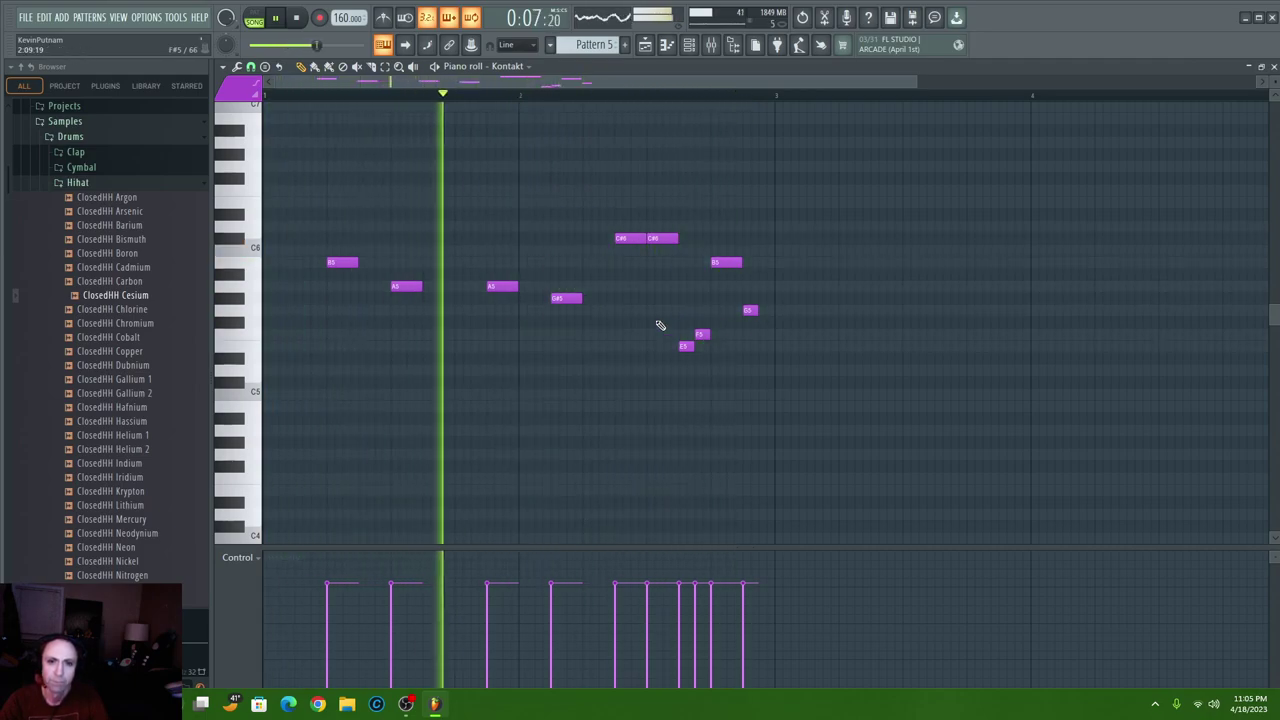
right_click(406, 286)
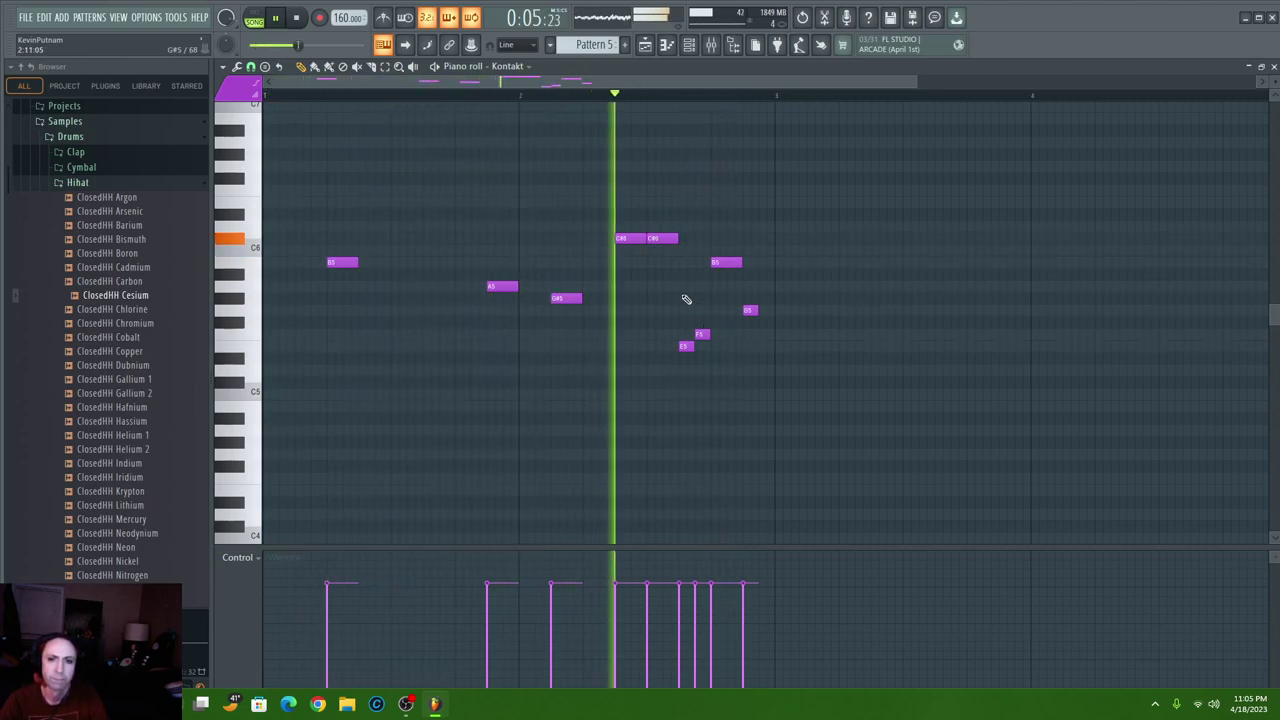
click(732, 42)
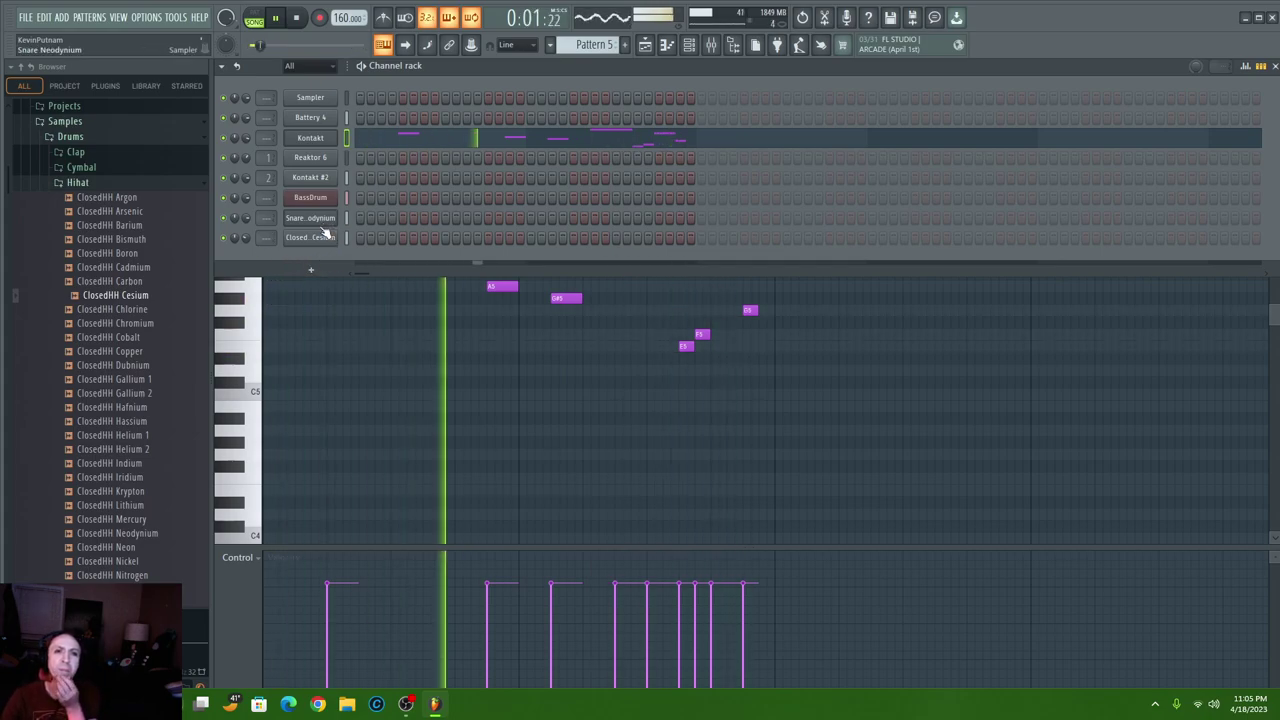
- Add another Kontakt instrument channel and load Stradivari Violin.nki from the Stradivari Violin library
click(309, 272)
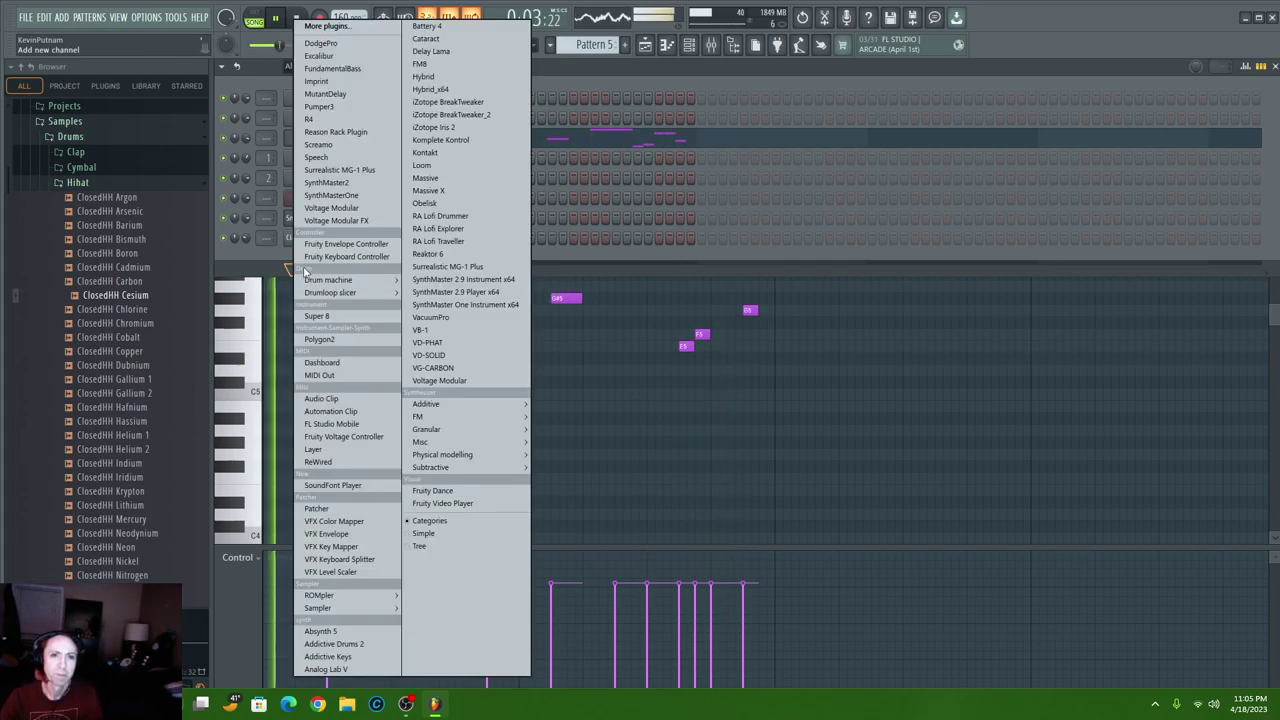
click(440, 152)
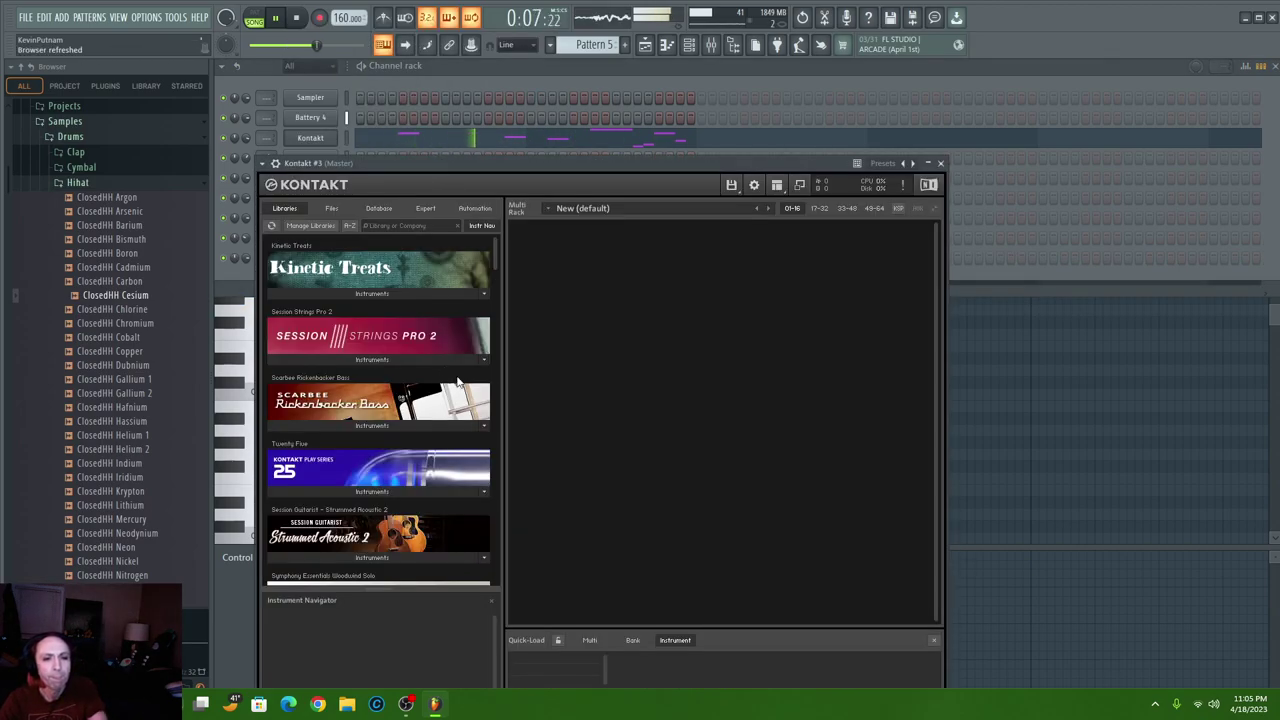
drag(494, 248, 444, 394)
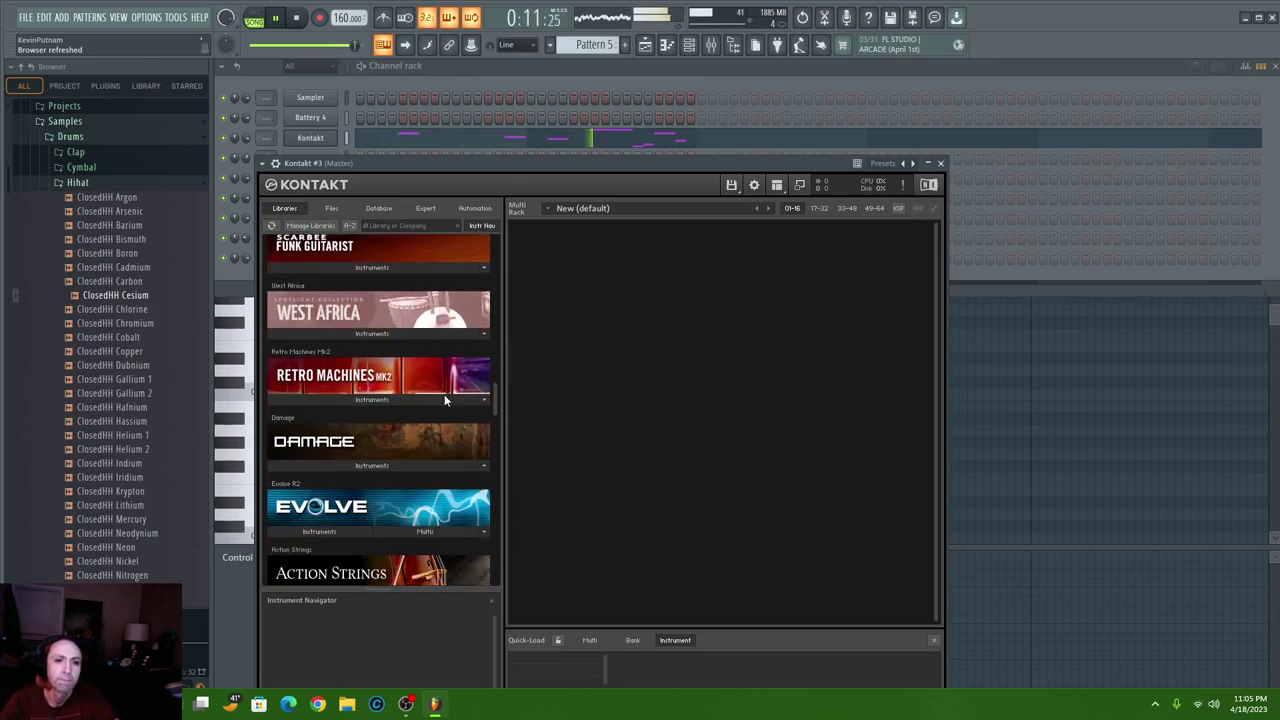
scroll(444, 394, down, 10)
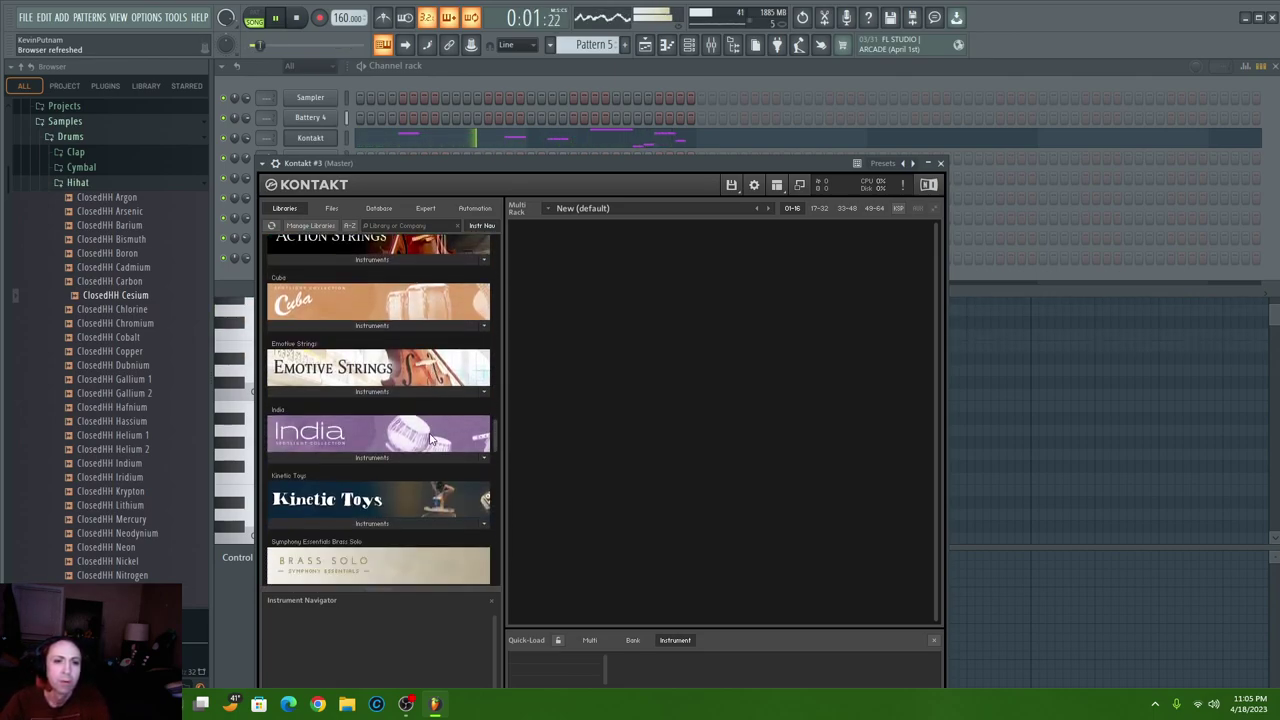
scroll(418, 478, down, 12)
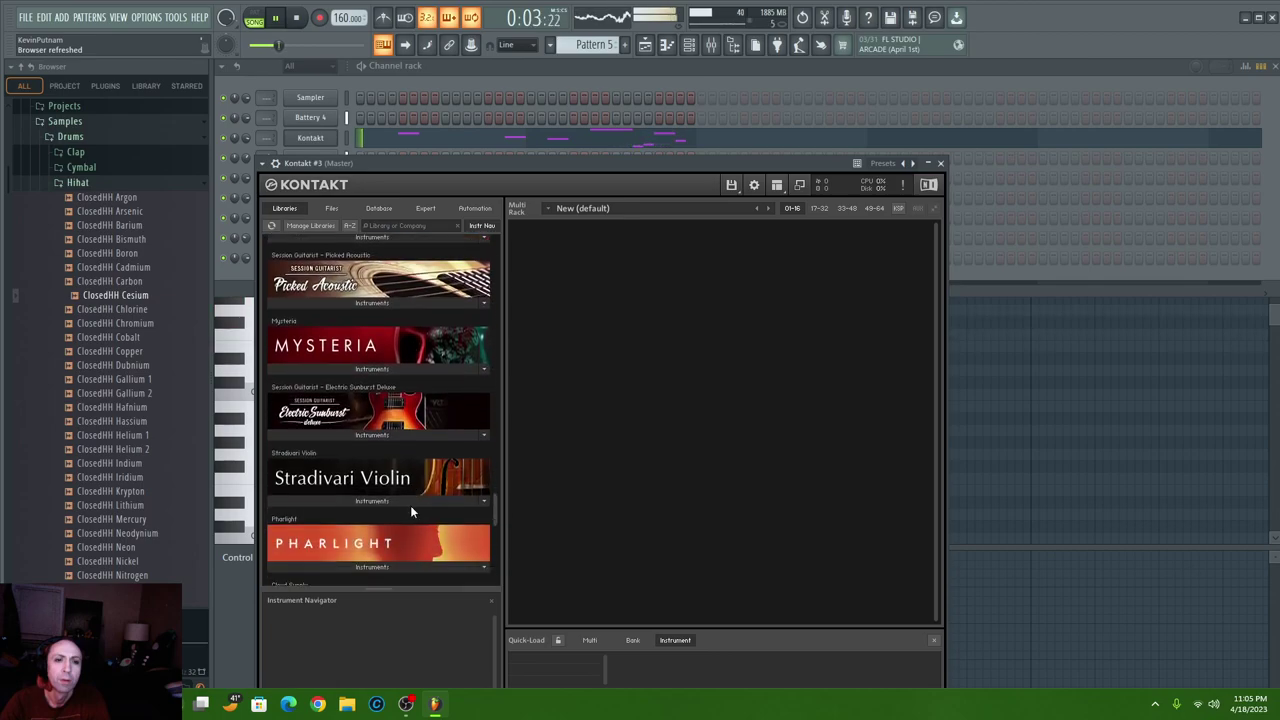
click(368, 439)
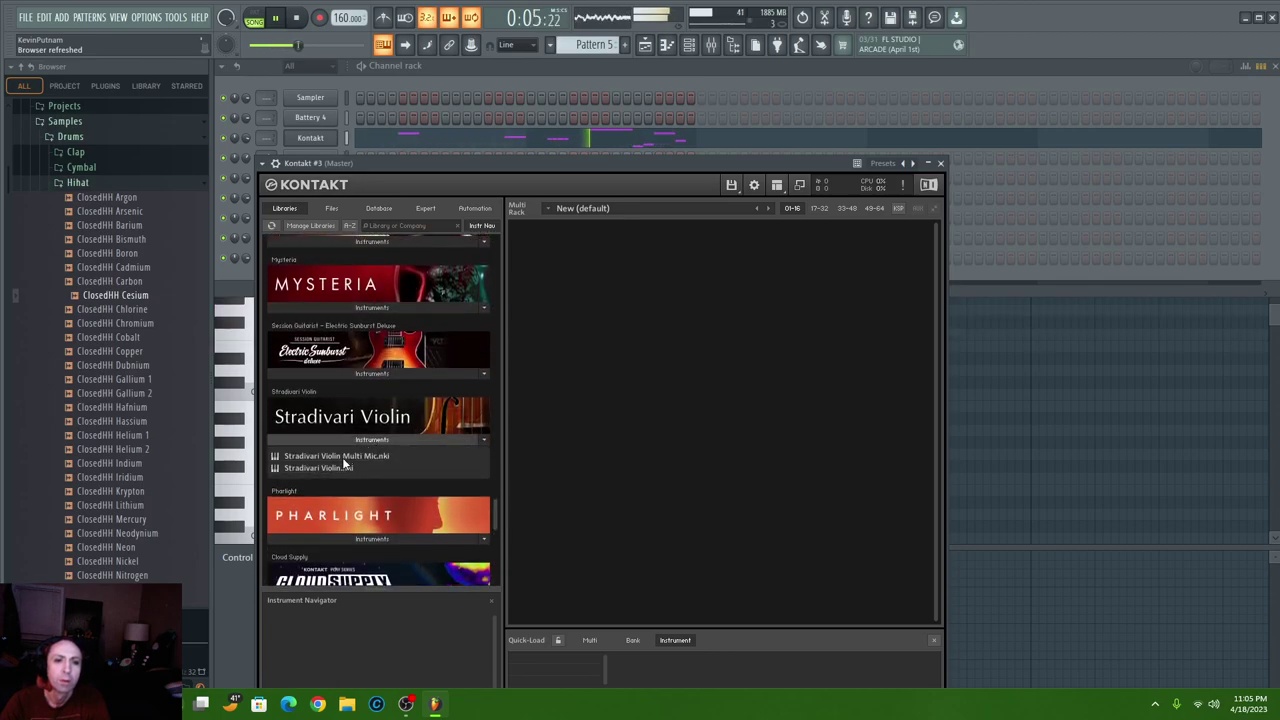
click(318, 468)
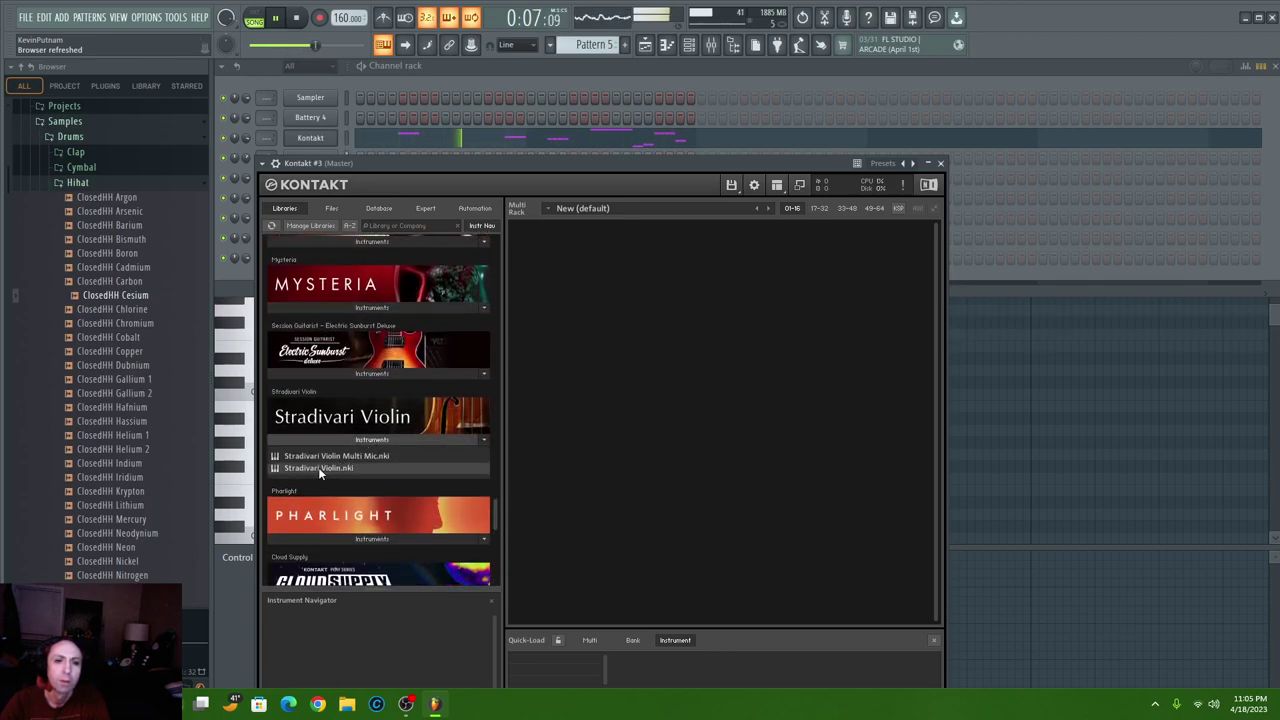
double_click(318, 468)
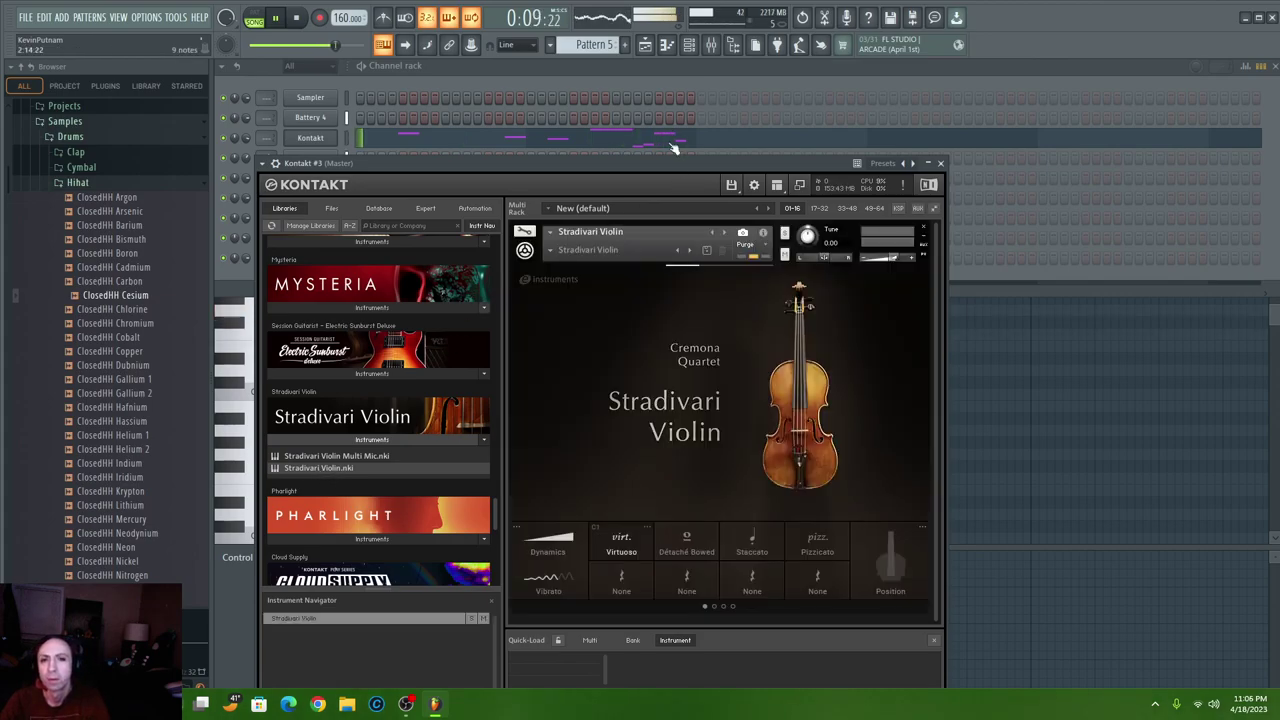
- Create Pattern 6 for the new Kontakt #3 channel and place its clips on Track 6 at bars 1 and 5
click(624, 65)
right_click(298, 258)
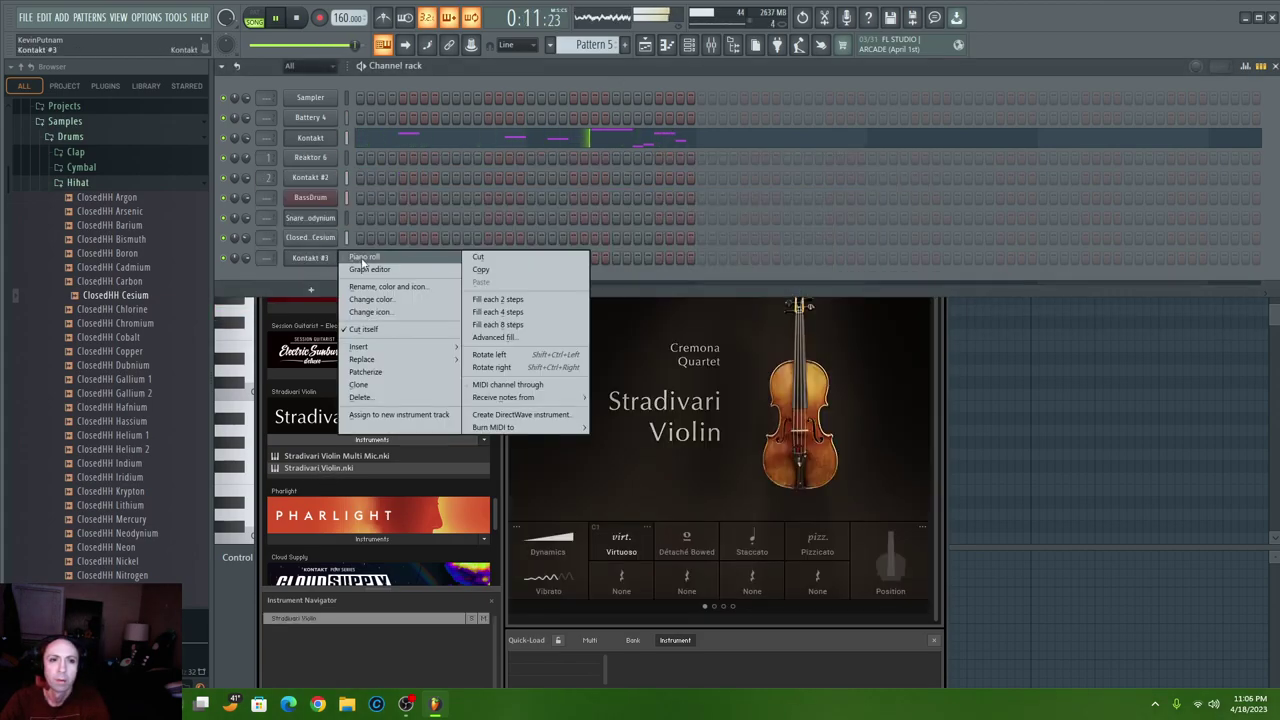
click(360, 256)
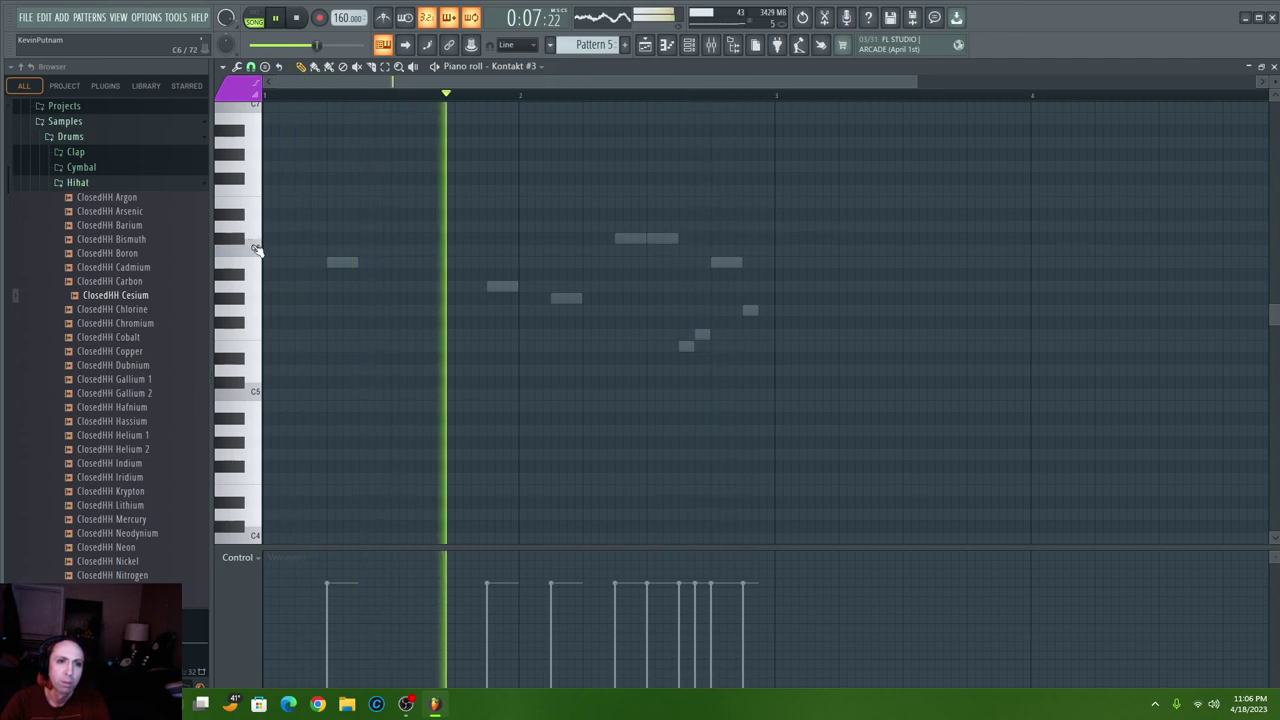
click(647, 50)
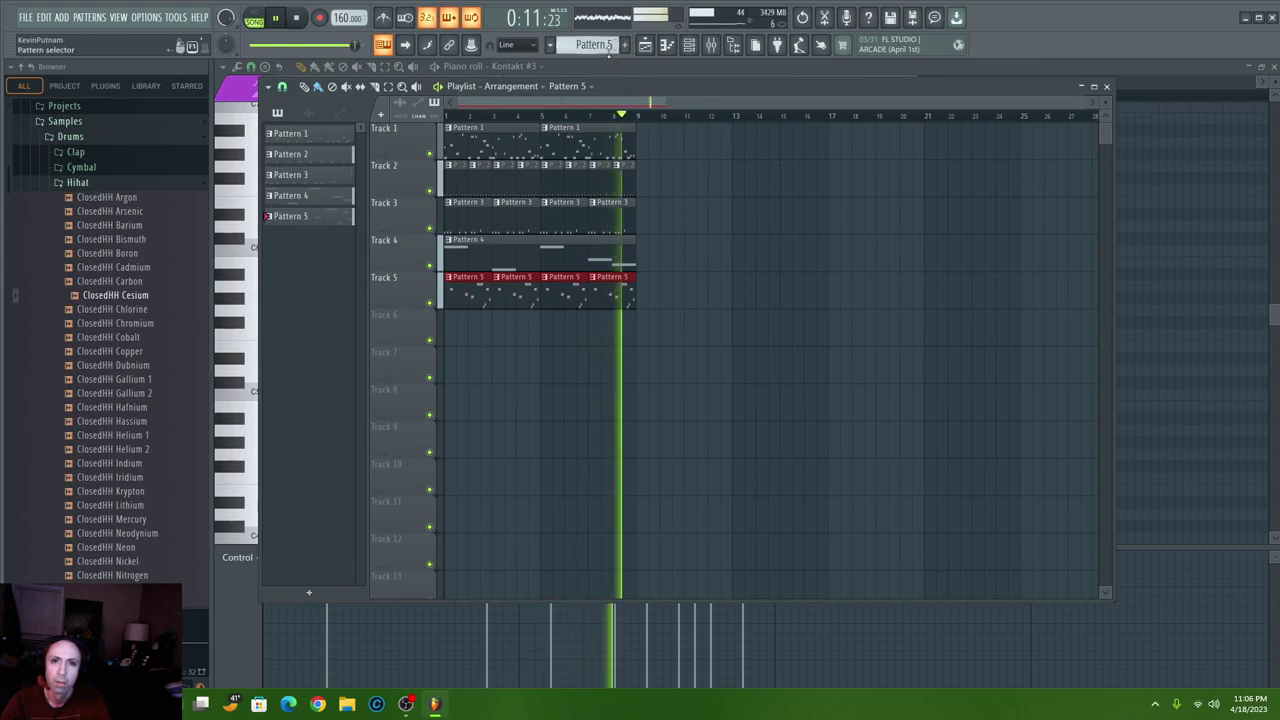
key(F4)
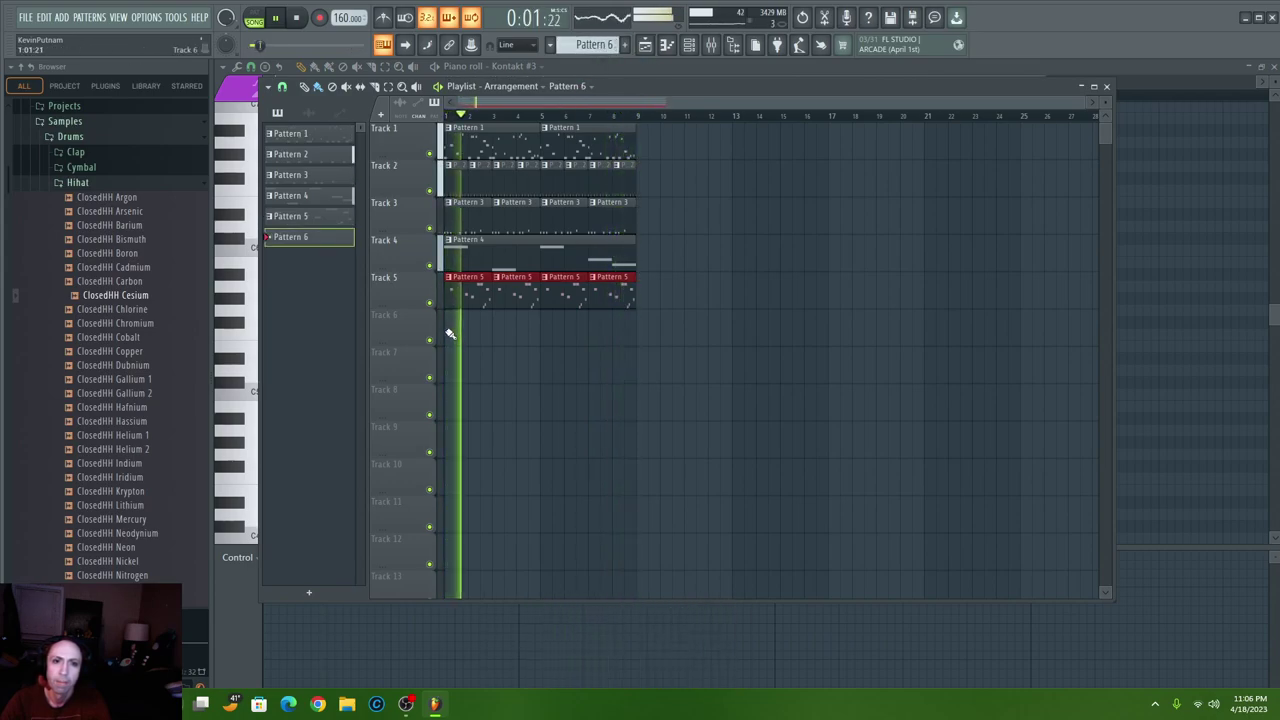
click(449, 332)
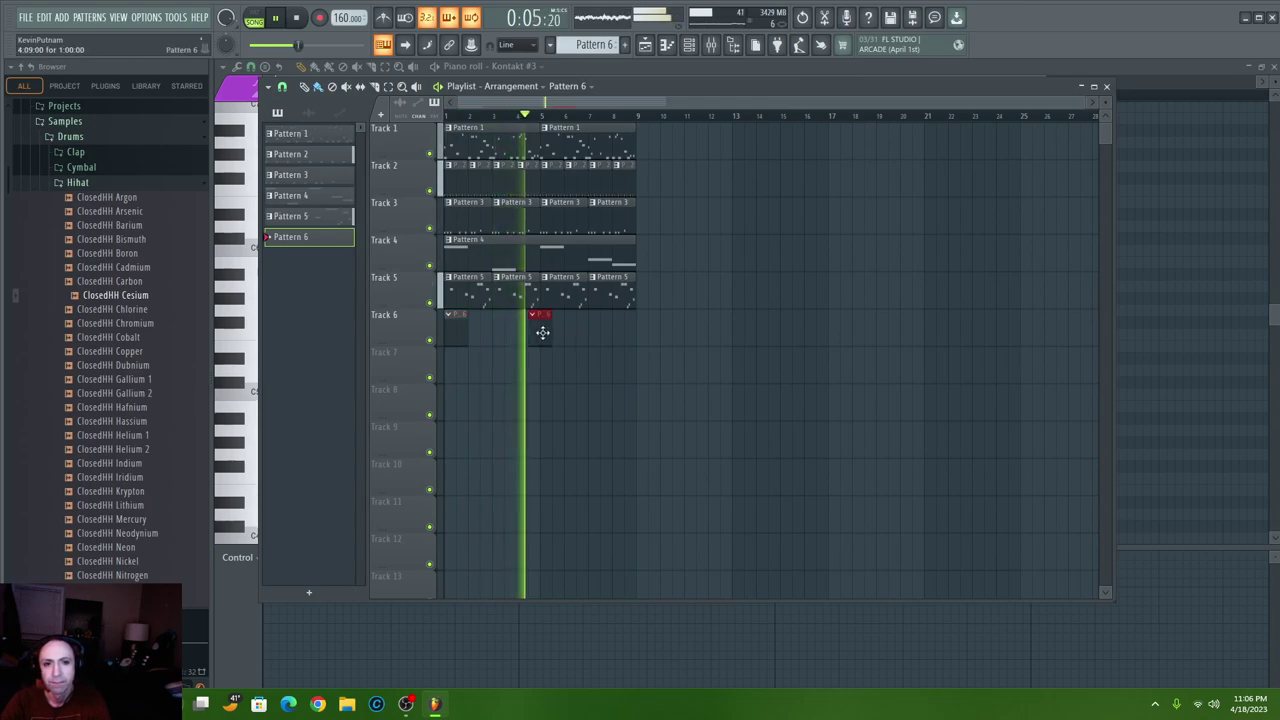
- Open Kontakt #3's piano roll for Pattern 6, draw a C6 note from the start of bar 1, and trim it to about 12 steps
click(689, 45)
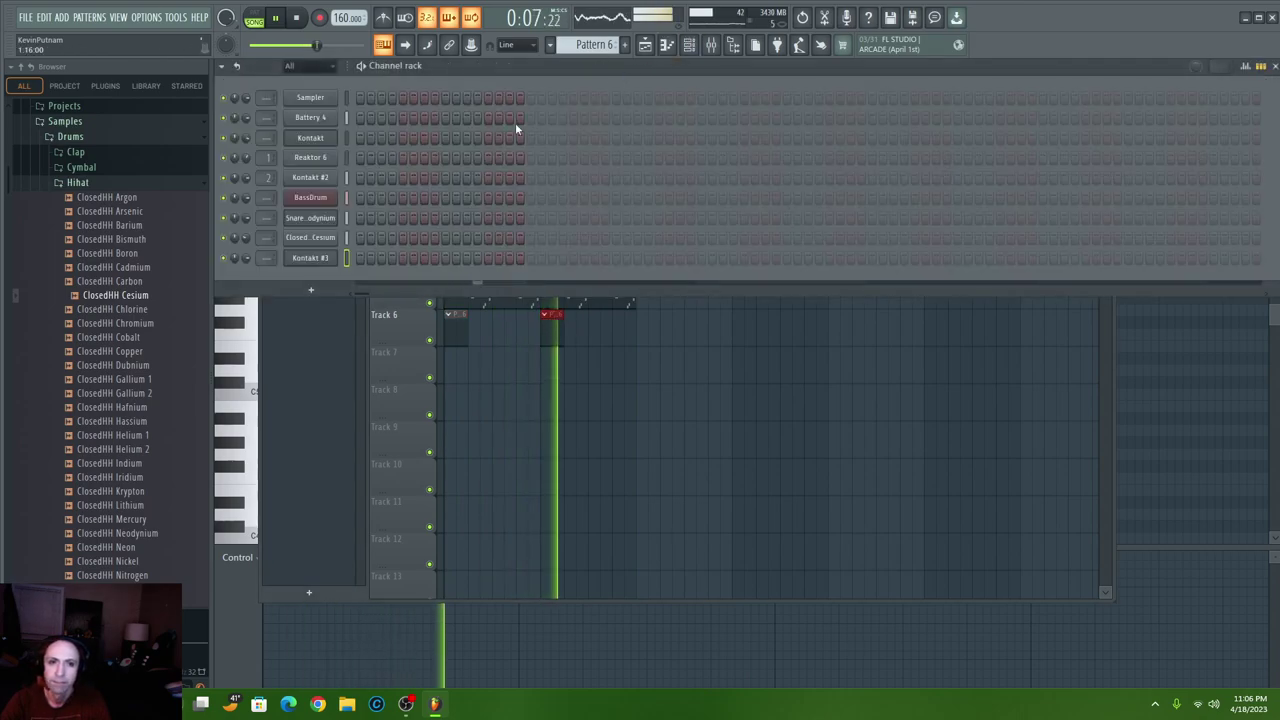
right_click(300, 257)
click(357, 258)
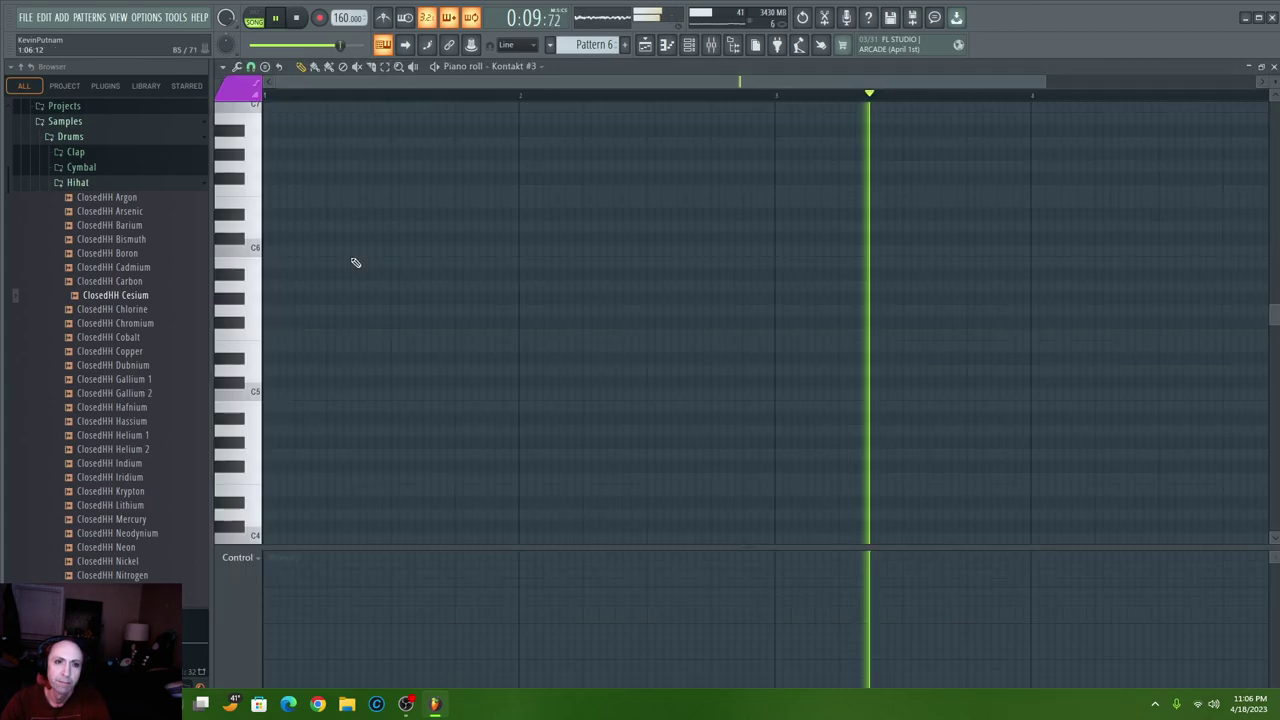
click(257, 252)
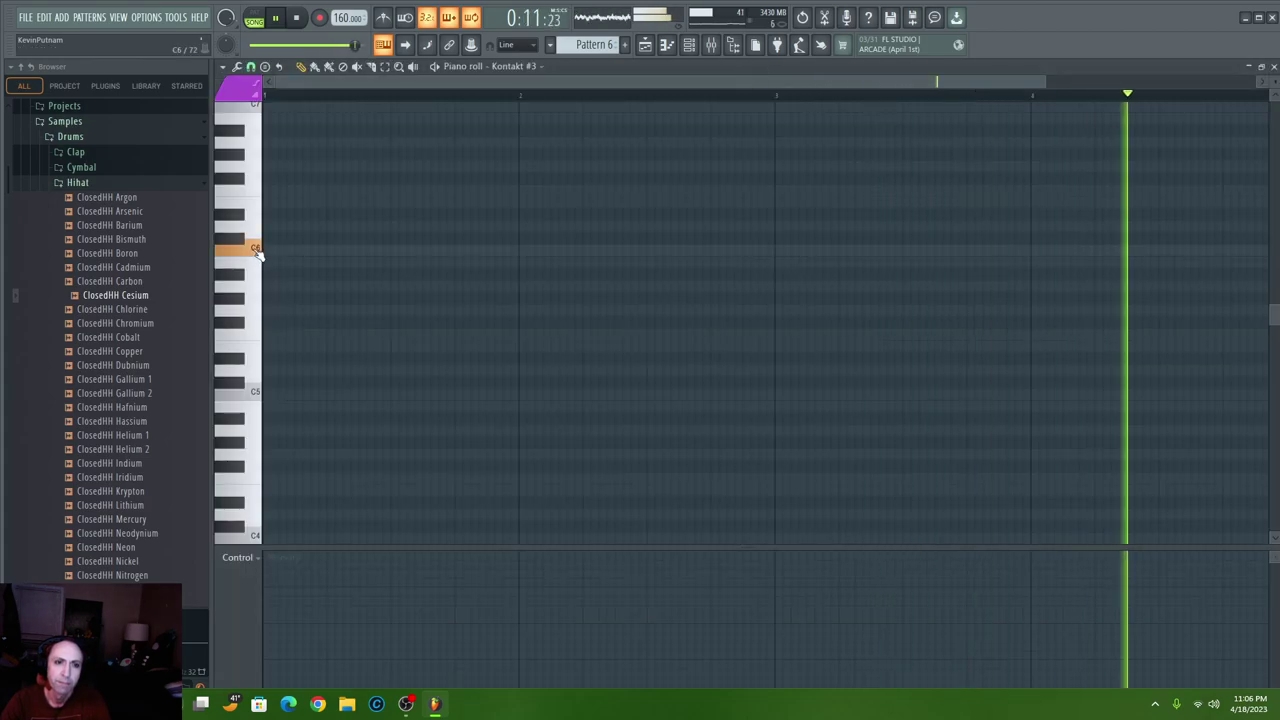
click(268, 249)
drag(272, 250, 514, 271)
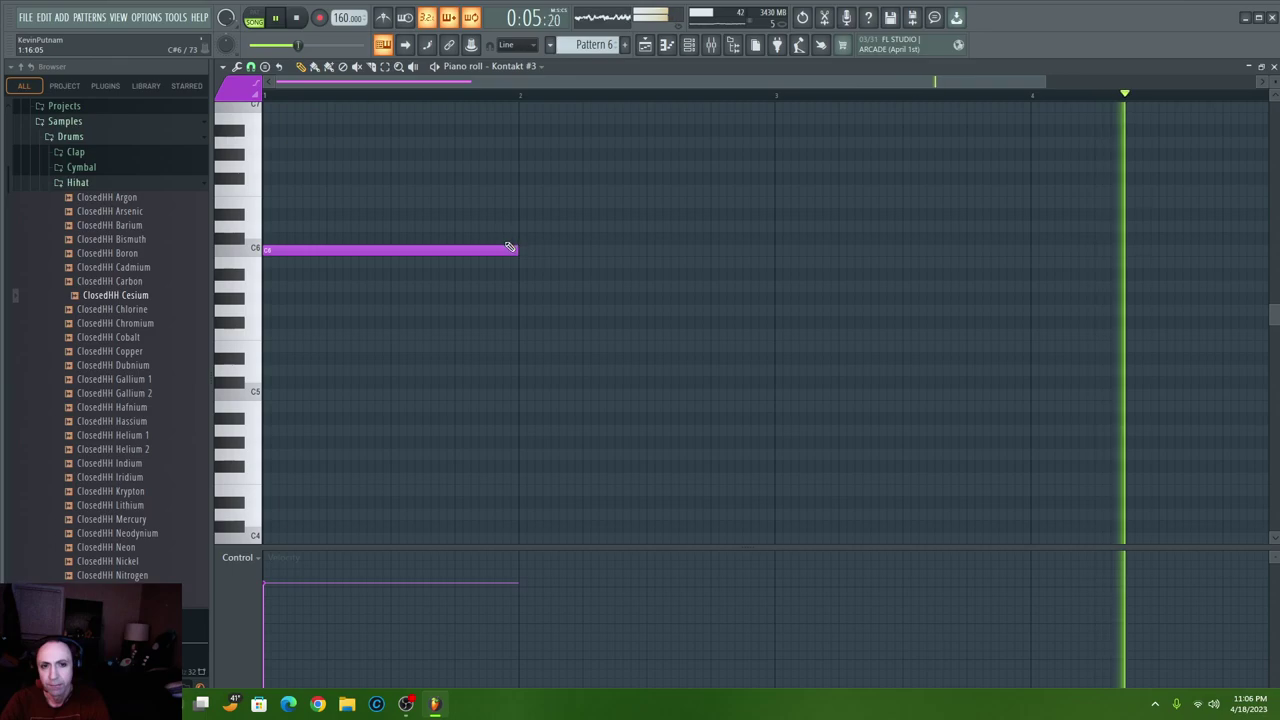
drag(516, 249, 457, 248)
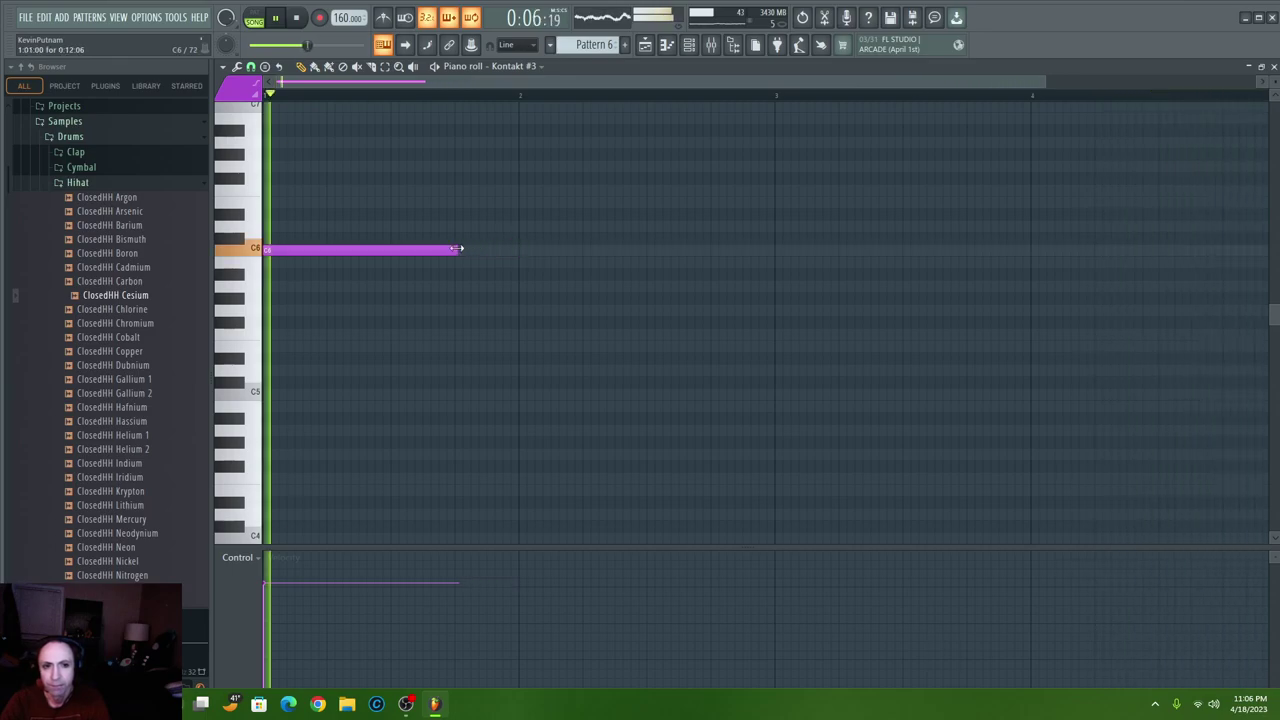
- Add a 12-step E6 note at bar 2, a one-bar G5 at bar 3, and a one-bar A5 at bar 4
click(527, 203)
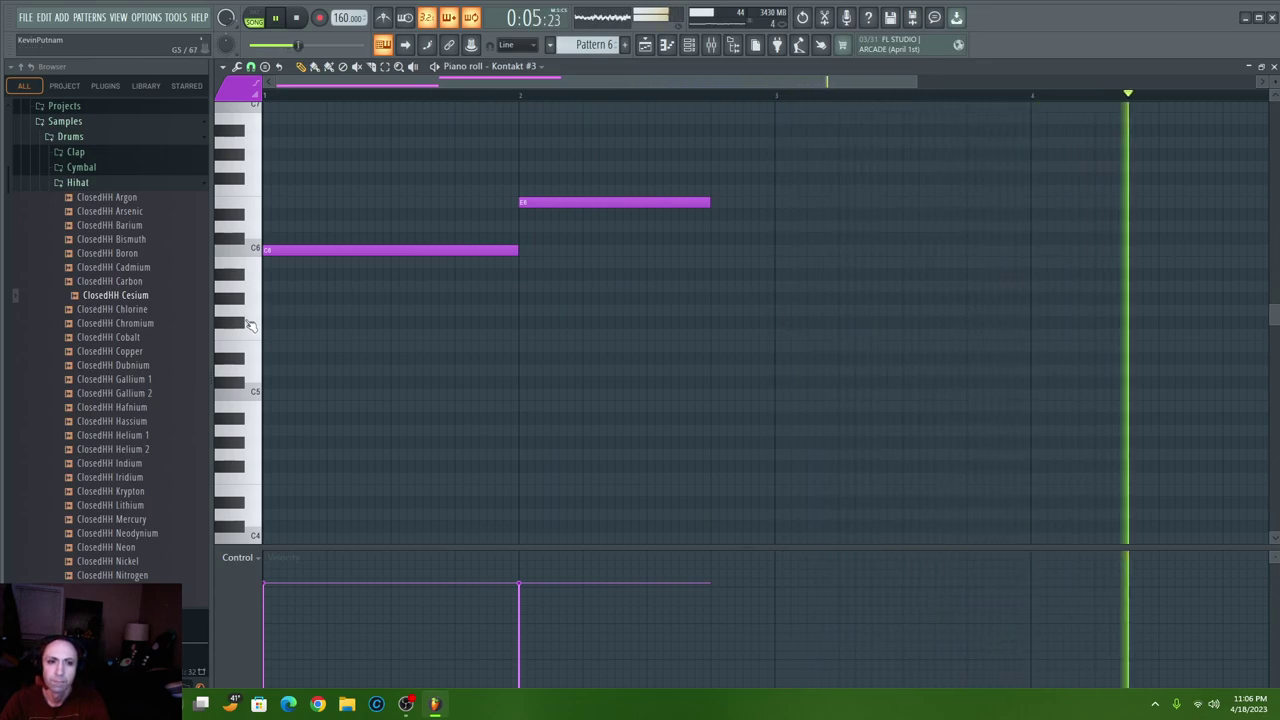
click(797, 310)
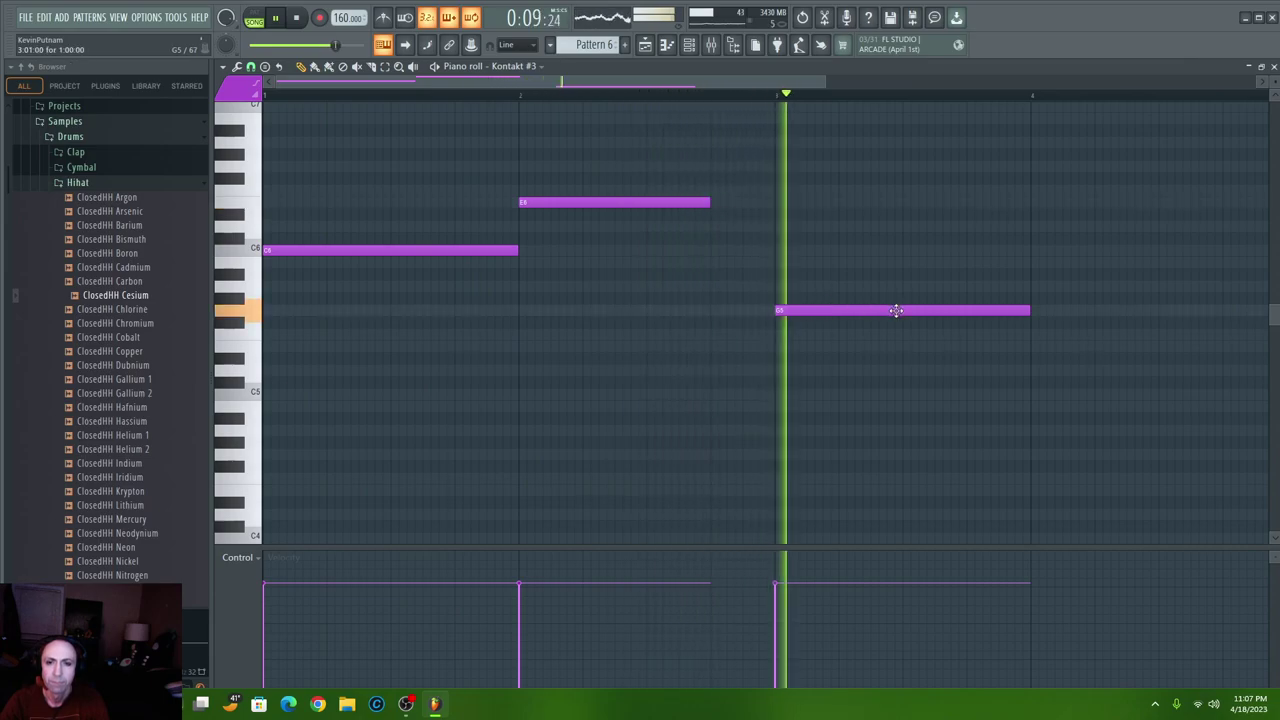
click(1036, 286)
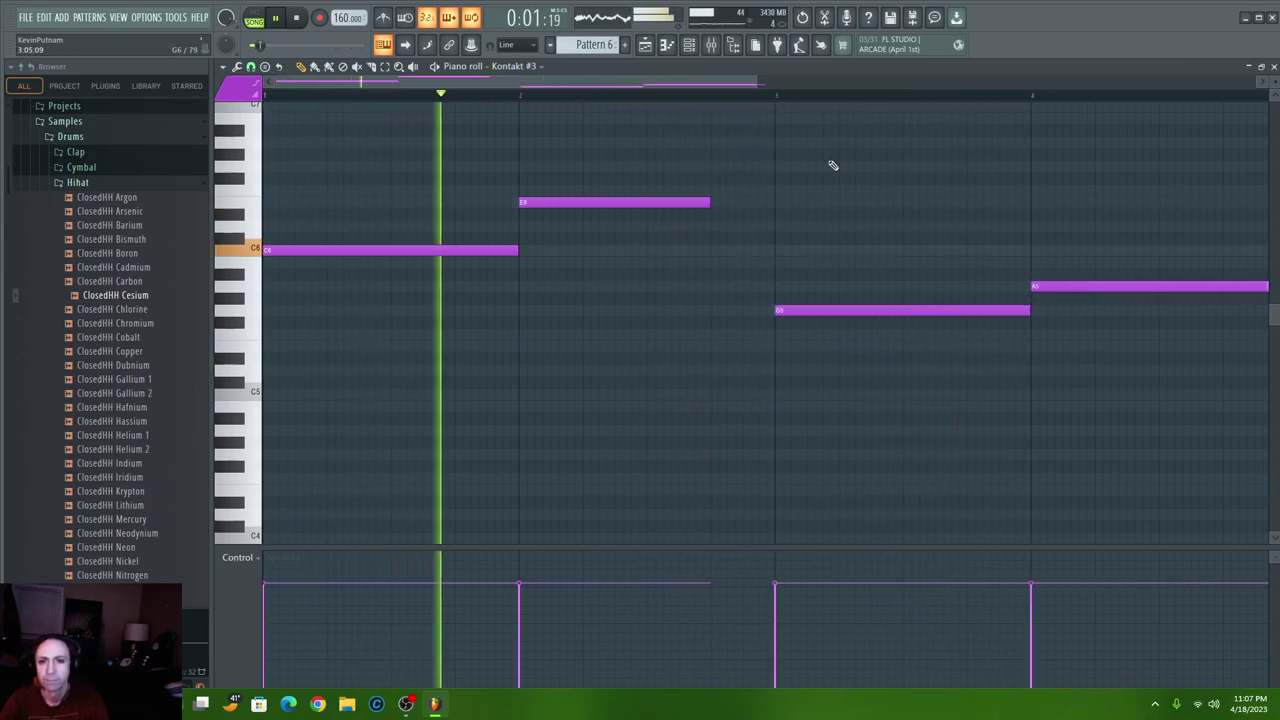
- Check Pattern 6's clips in the playlist, then lower the bar 4 note to F5 in the piano roll
key(F5)
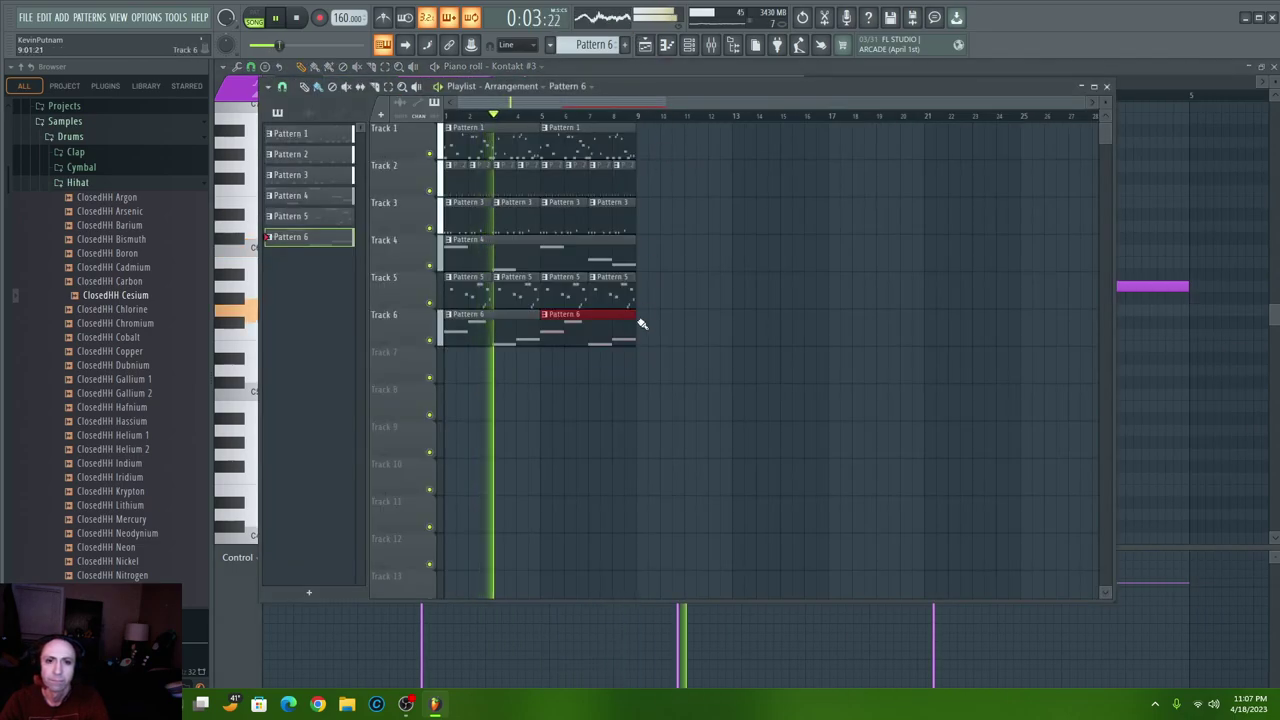
click(1106, 84)
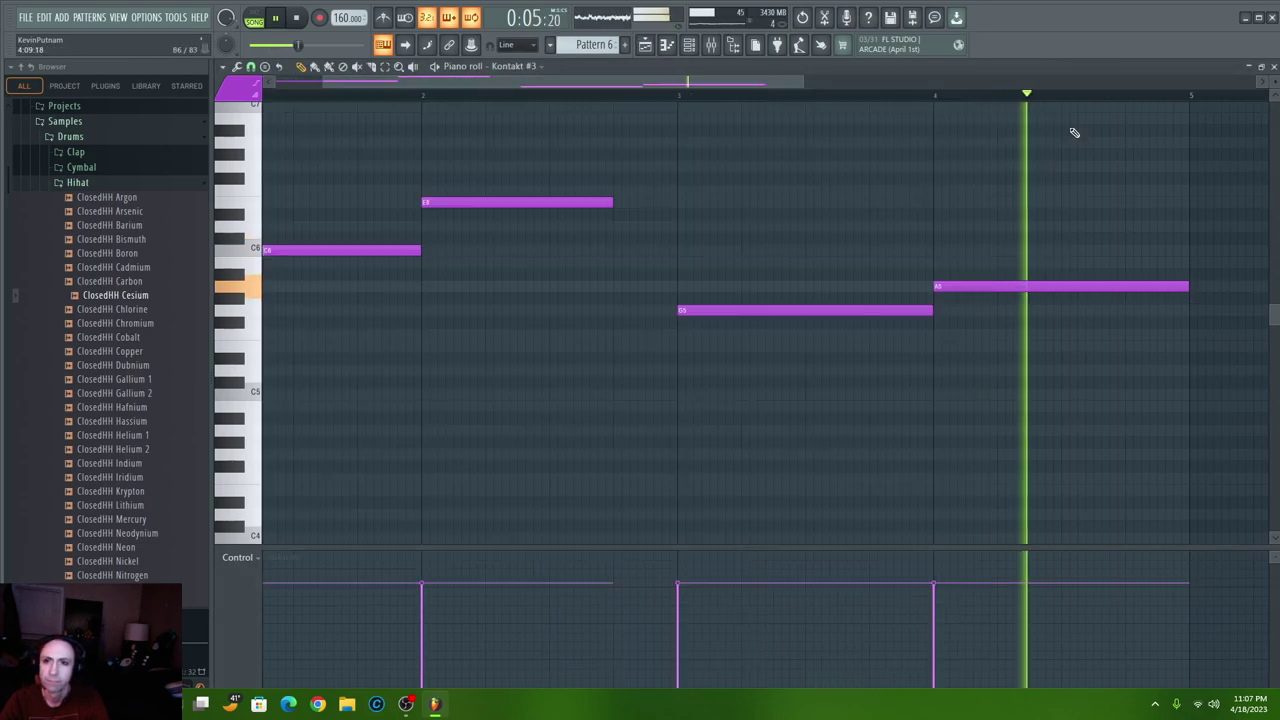
drag(975, 288, 975, 341)
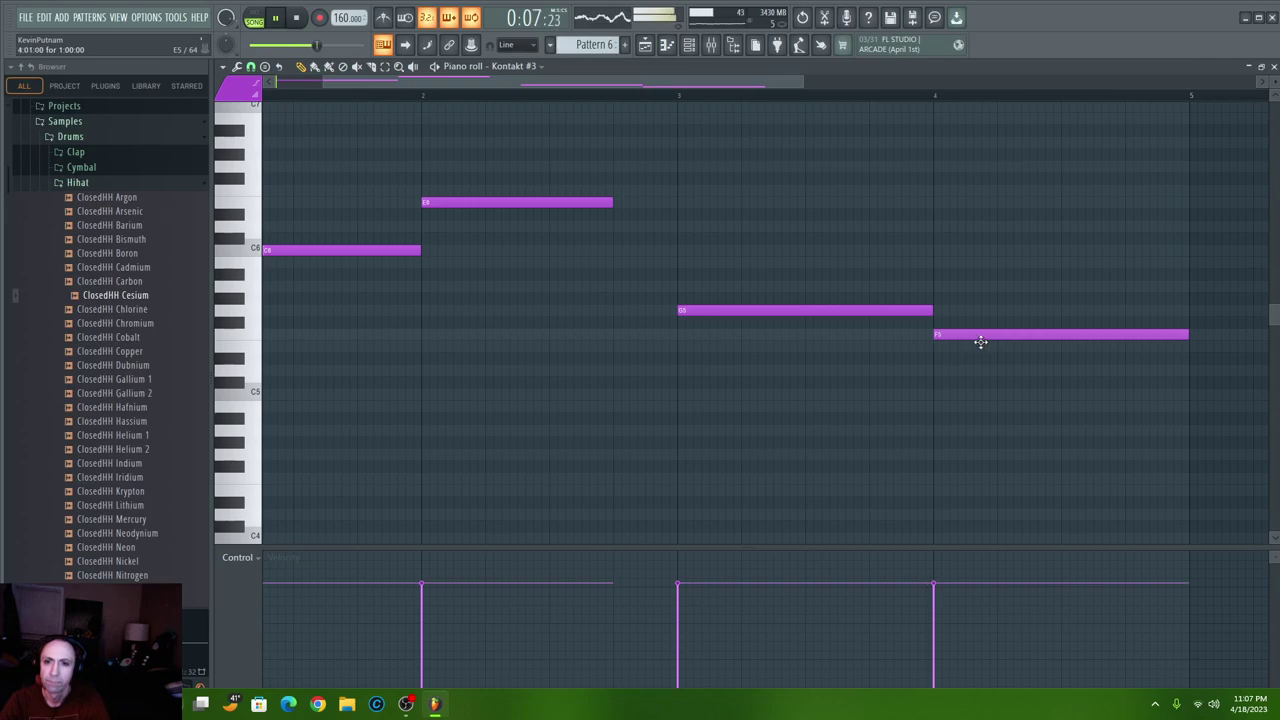
- Add a one-bar note at bar 5, settle it on A4, and lower the bar 4 note to E5
drag(697, 90, 790, 119)
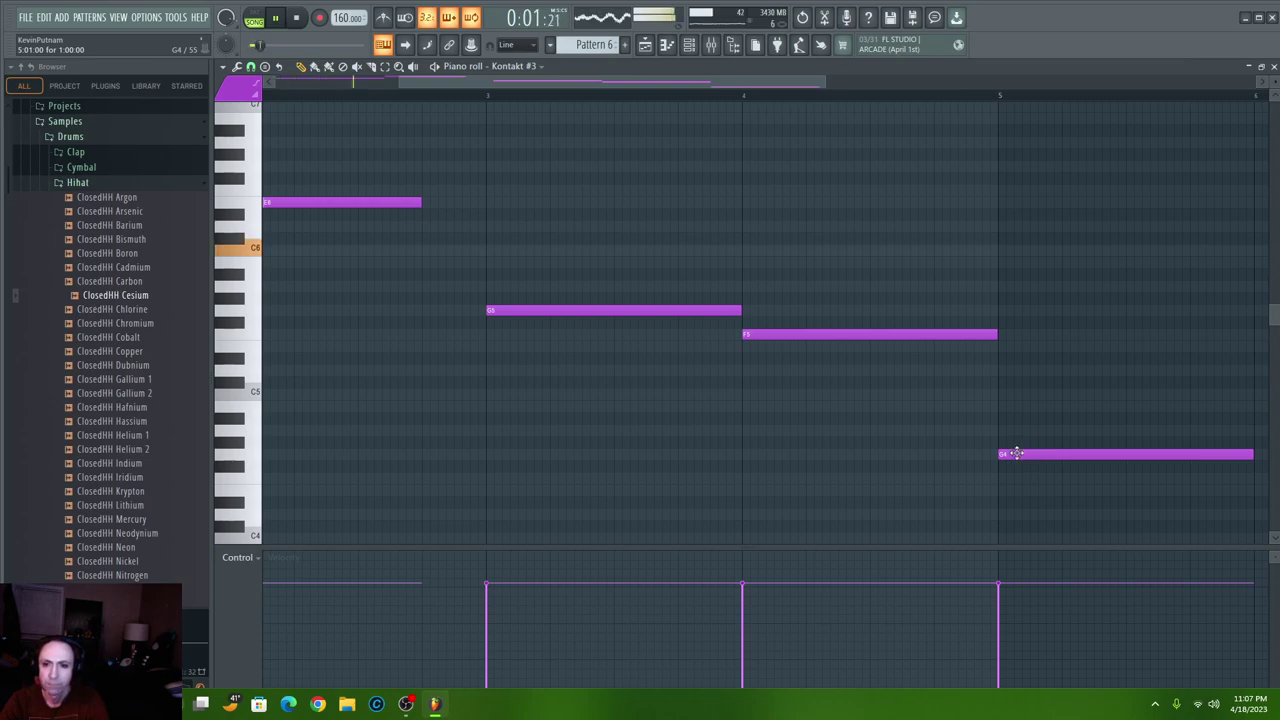
drag(1020, 427, 1017, 425)
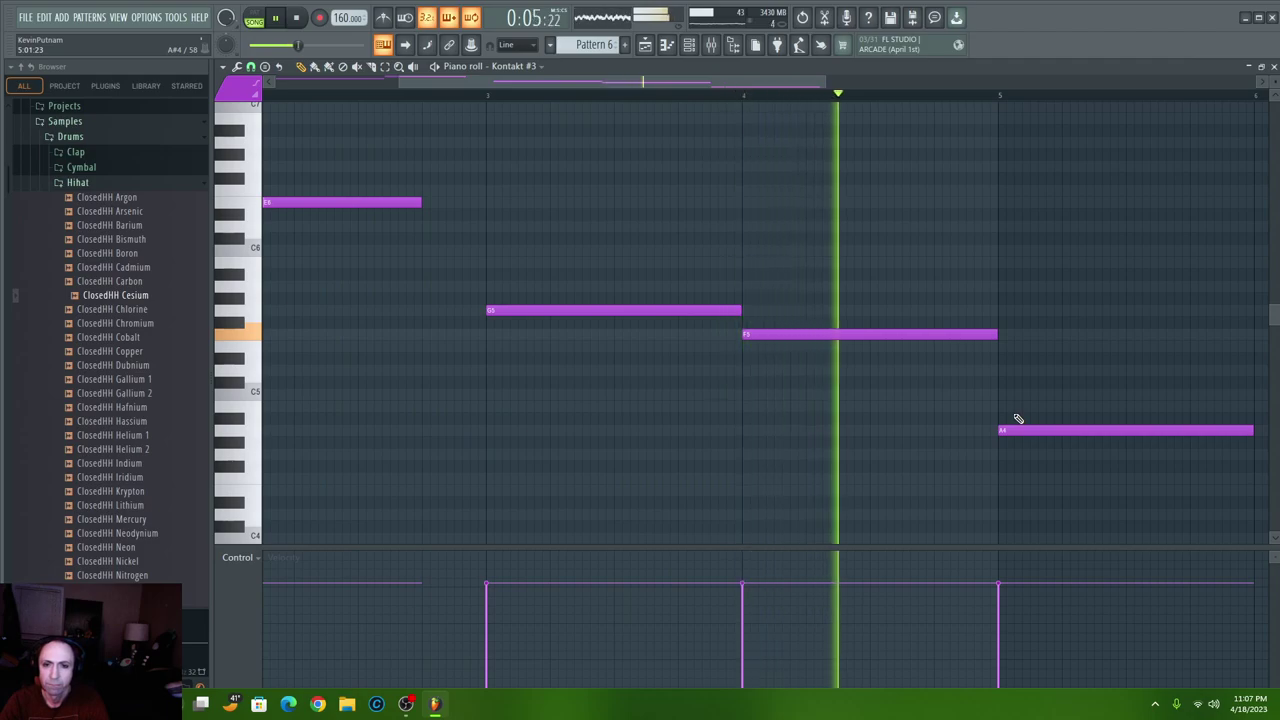
drag(908, 336, 918, 348)
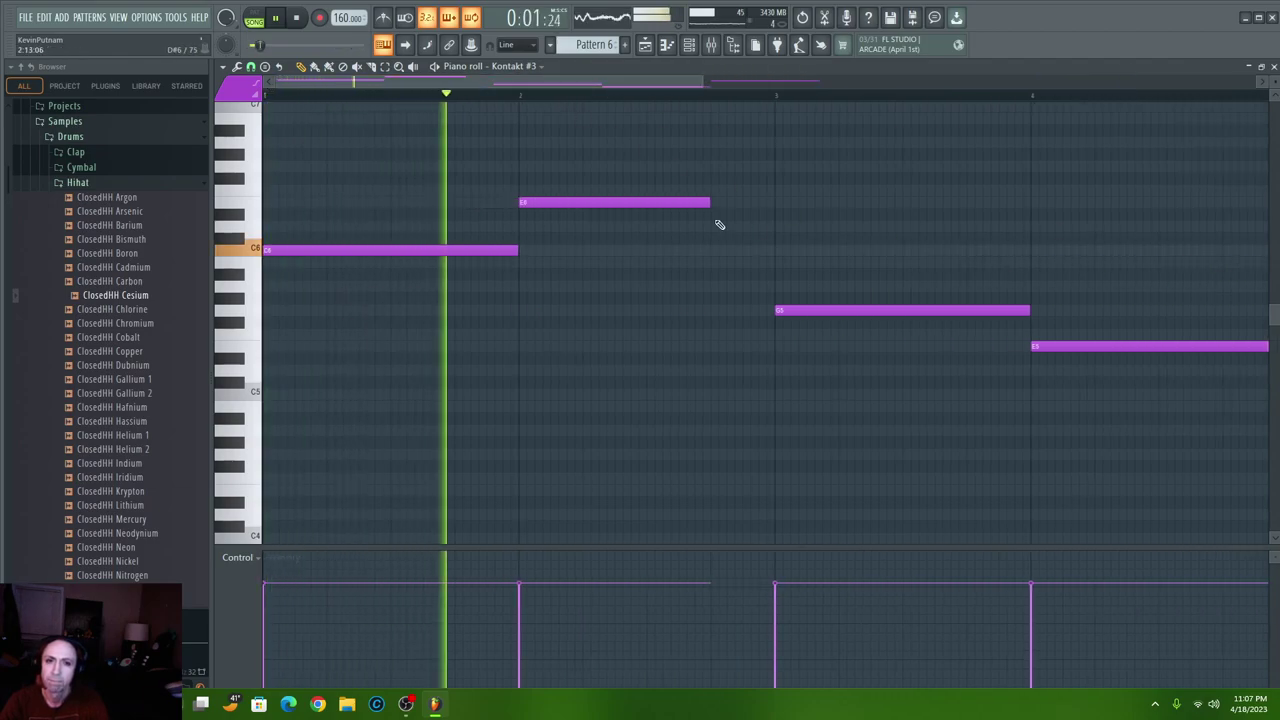
- Delete the E6, G5 and E5 notes in bars 2 to 4
right_click(663, 202)
right_click(910, 310)
right_click(1110, 346)
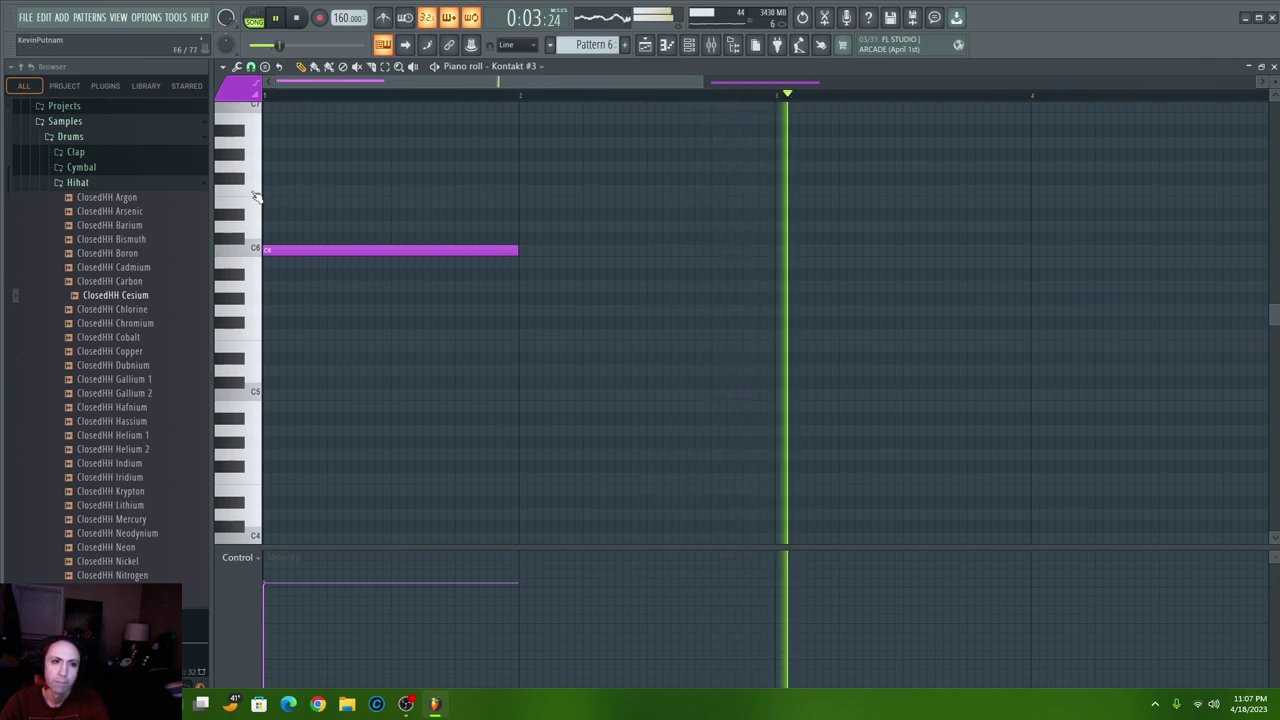
- Try a one-bar F6 above the bar 1 C6 and a B6 at bar 2, then delete all three notes
click(276, 191)
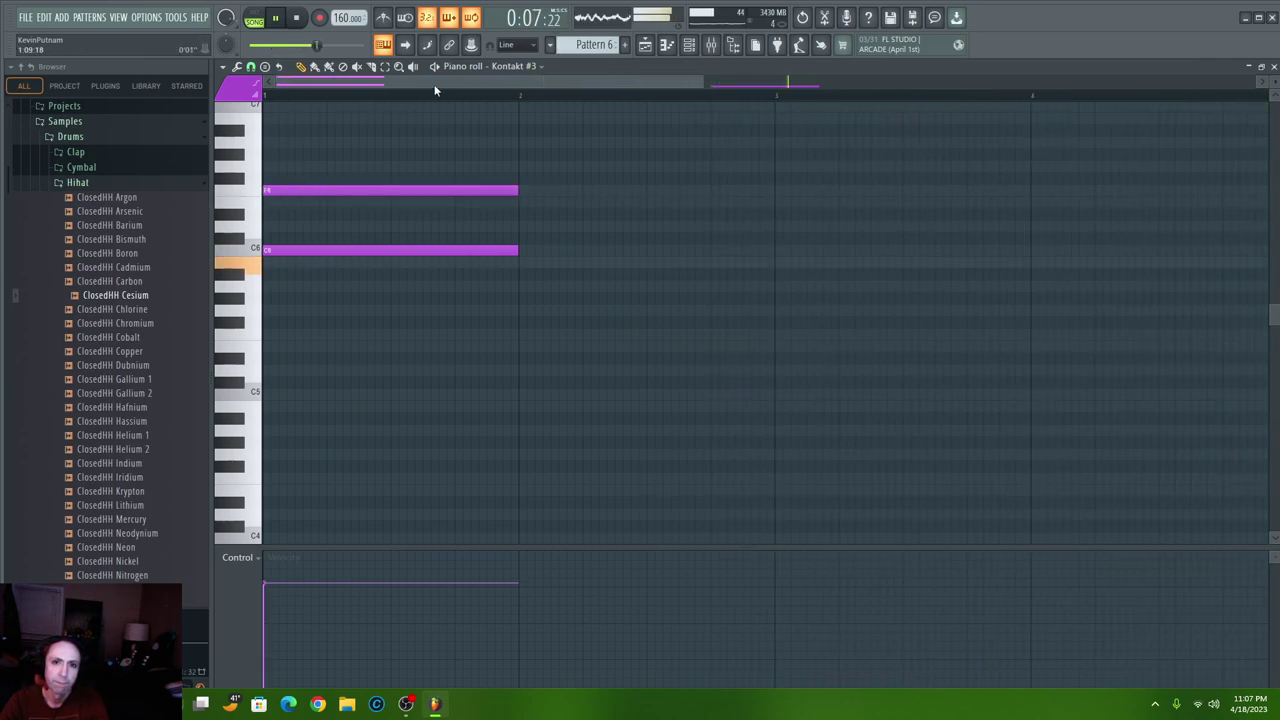
click(522, 120)
right_click(505, 250)
right_click(512, 190)
right_click(628, 118)
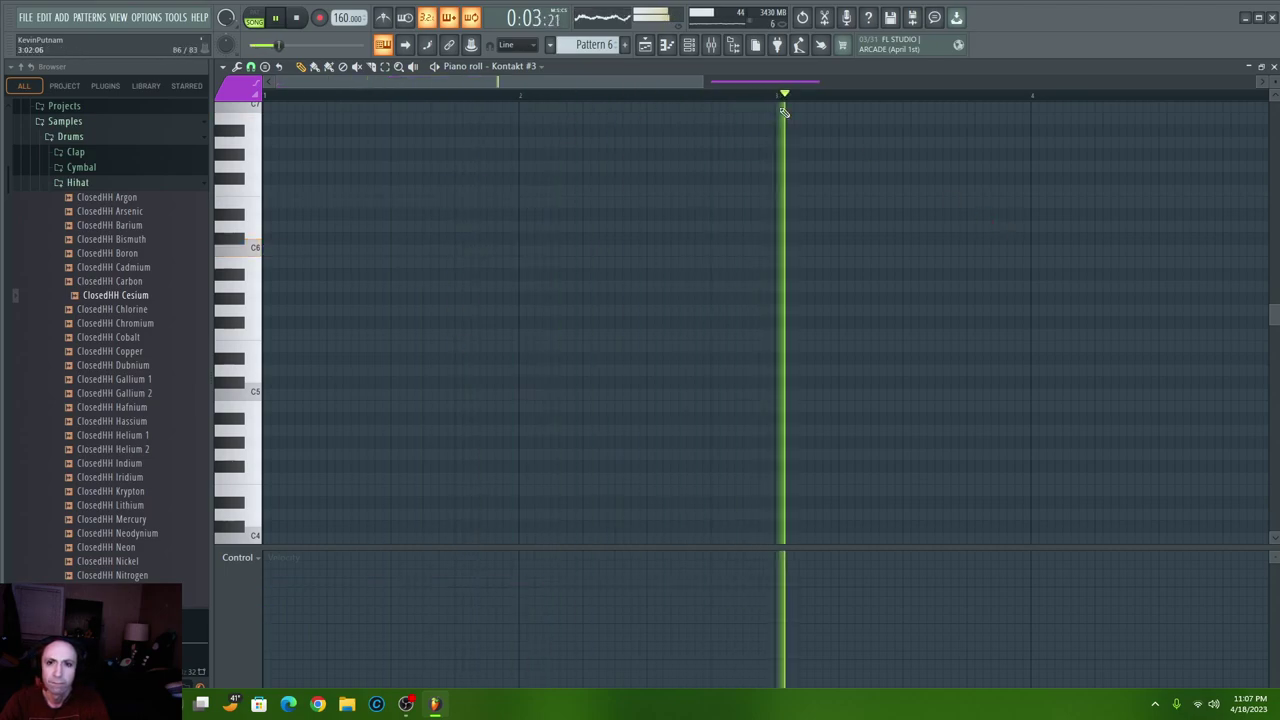
- Load Mallet Flux.nki into the Kontakt #3 channel and remove Stradivari Violin without saving its changes
click(689, 47)
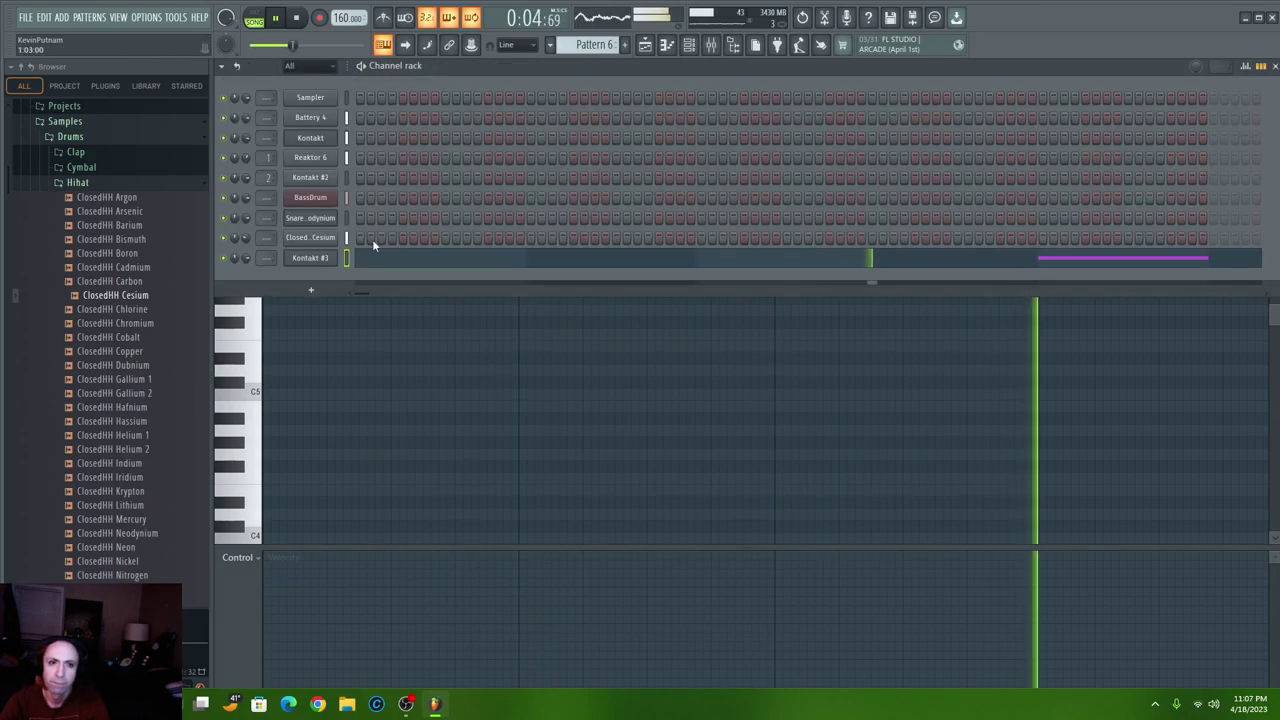
click(308, 258)
scroll(358, 549, down, 5)
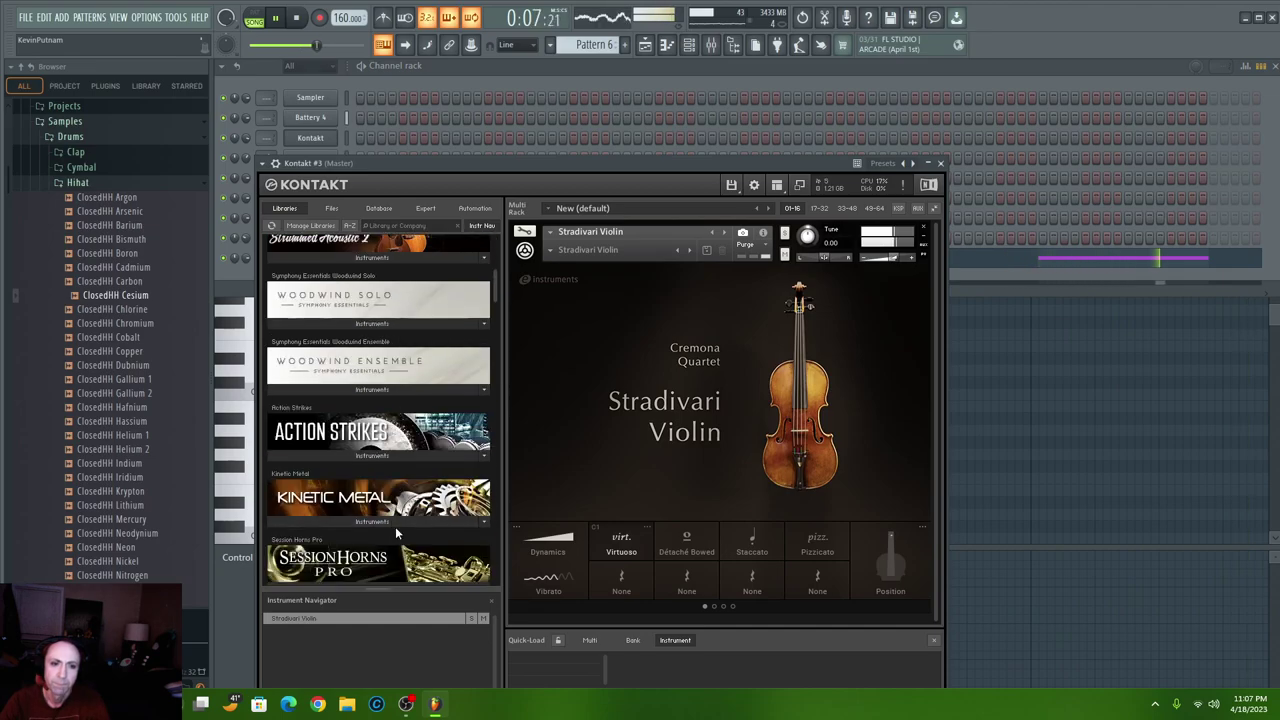
scroll(378, 524, down, 8)
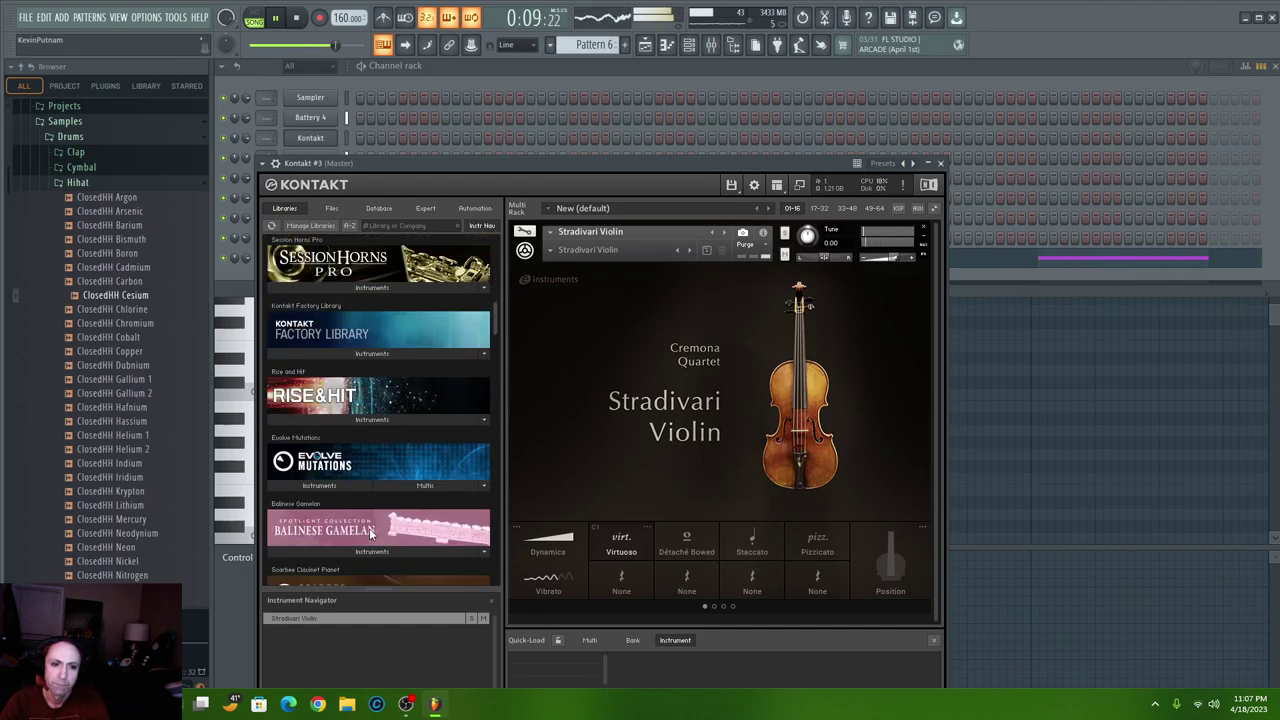
scroll(368, 523, down, 5)
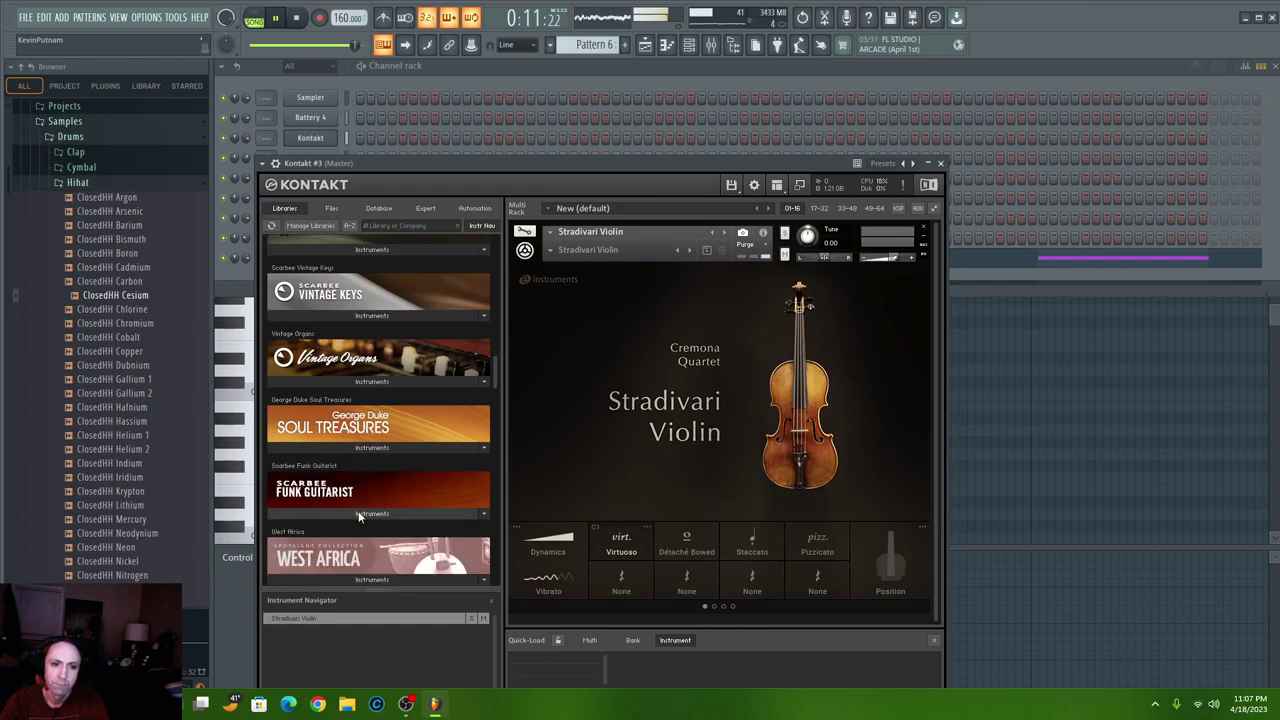
scroll(366, 530, down, 15)
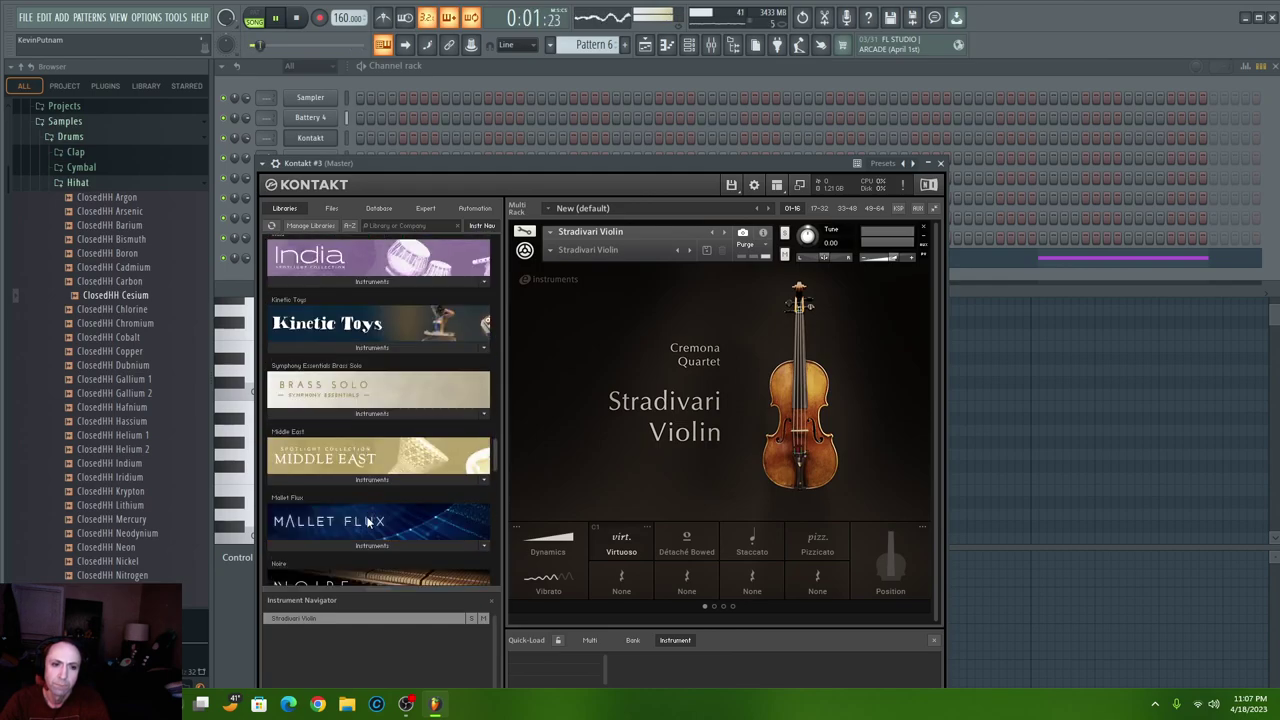
scroll(360, 480, up, 3)
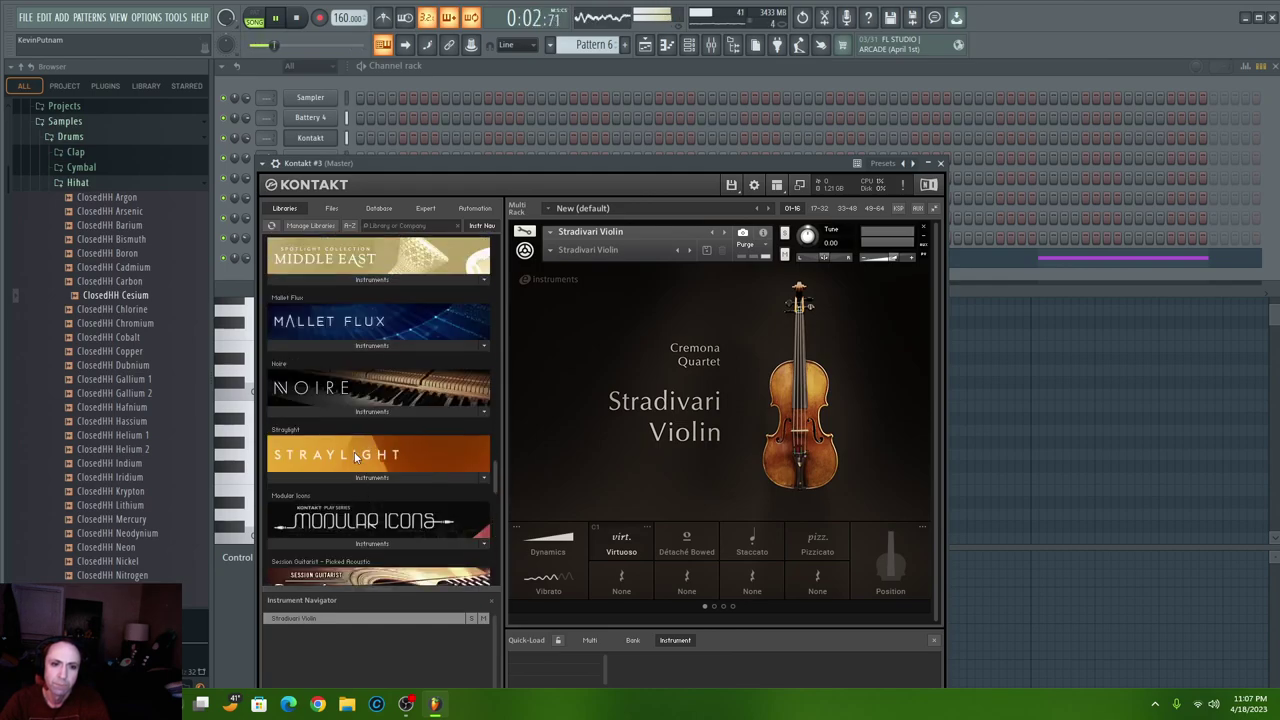
click(350, 345)
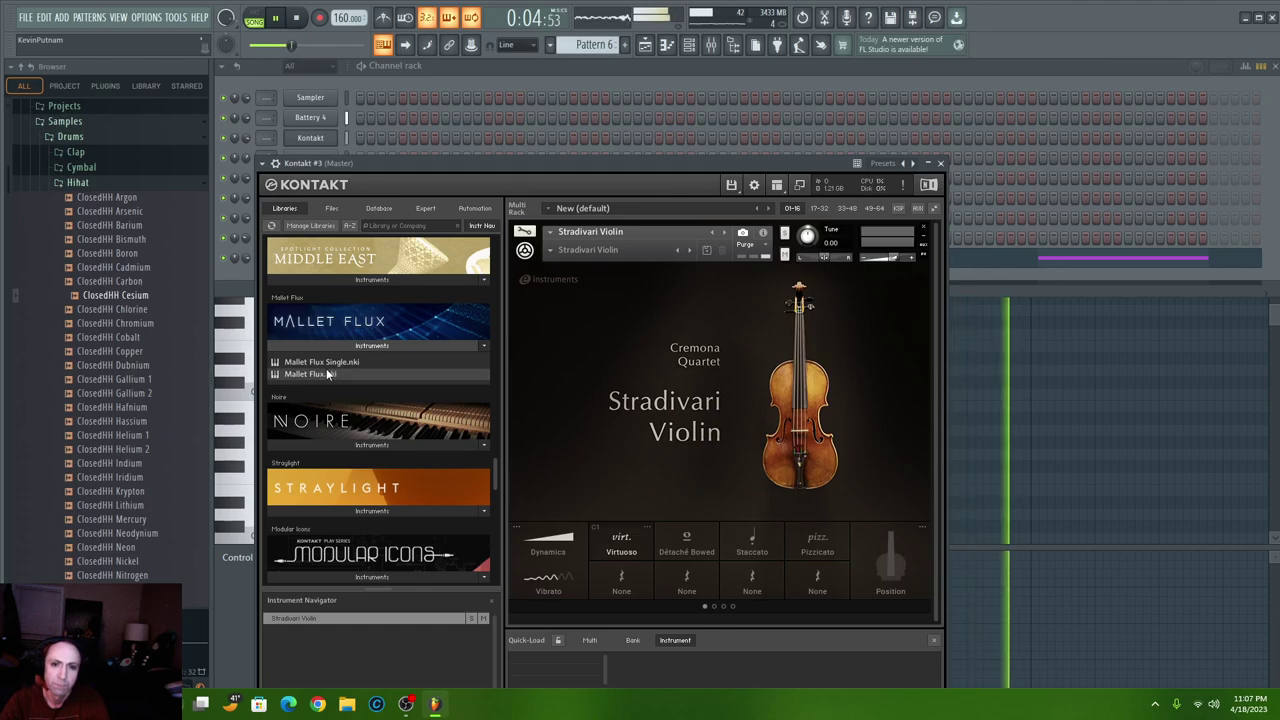
drag(778, 370, 808, 372)
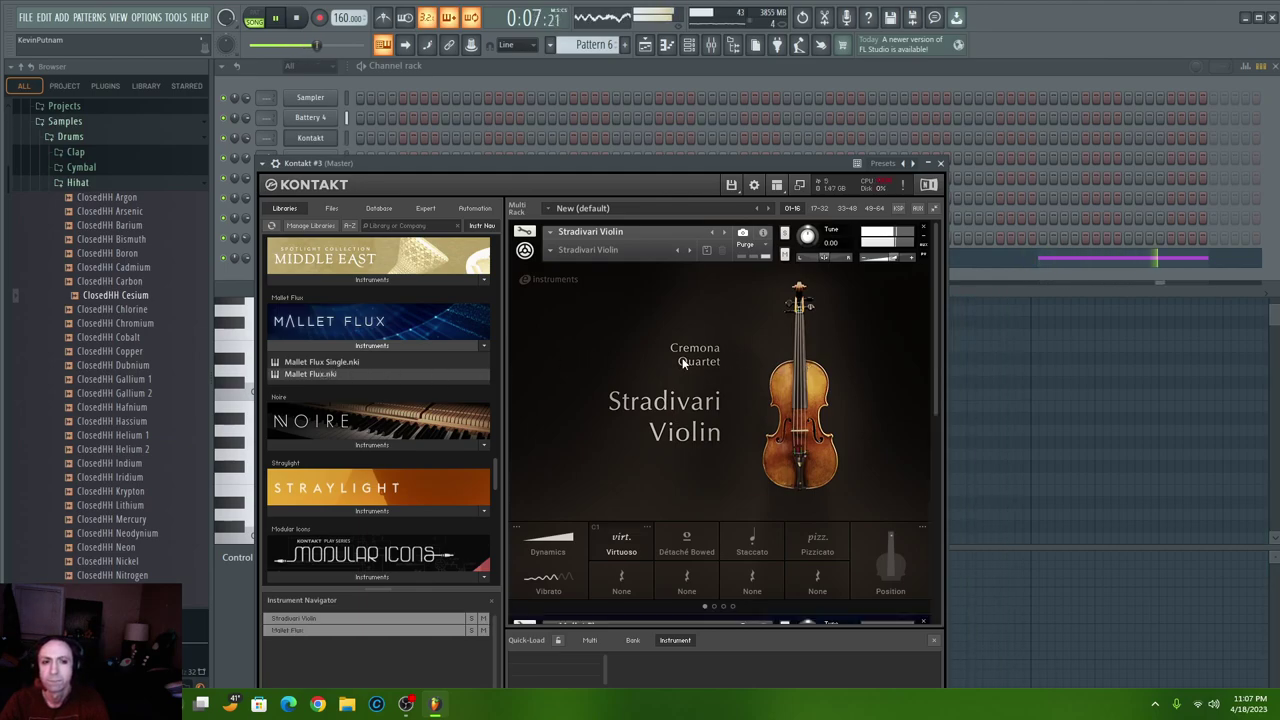
click(925, 231)
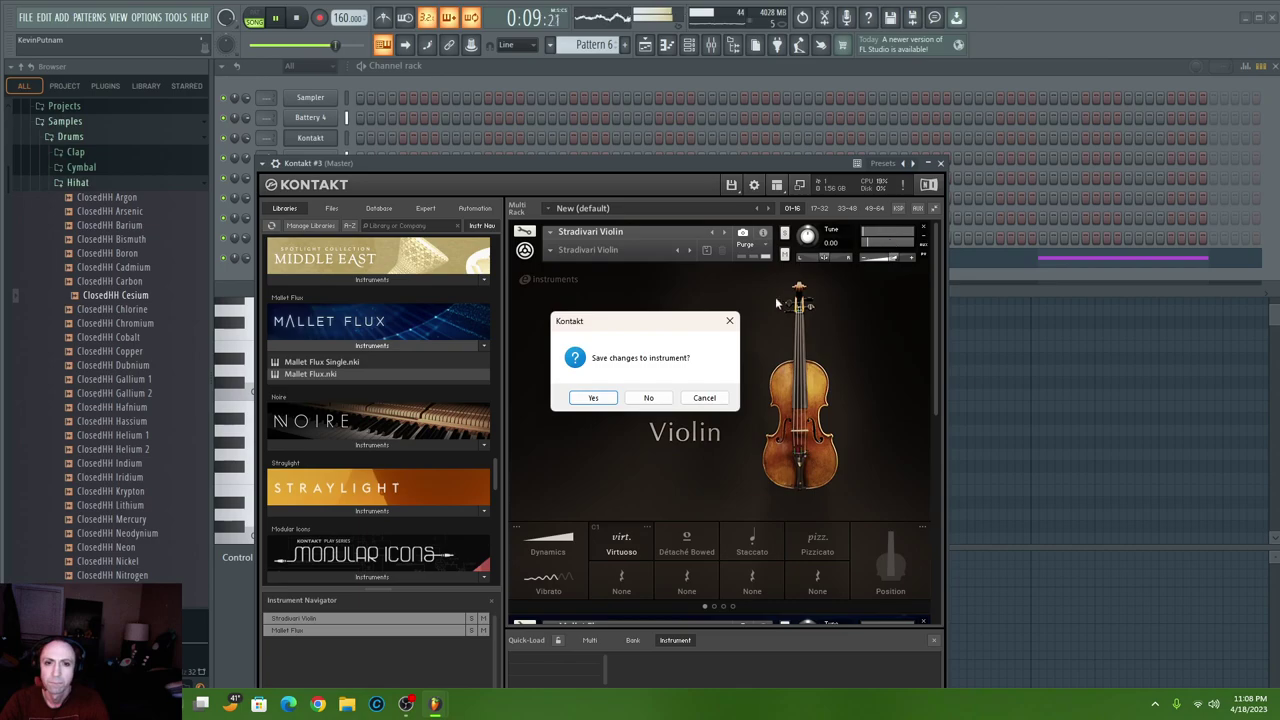
click(640, 399)
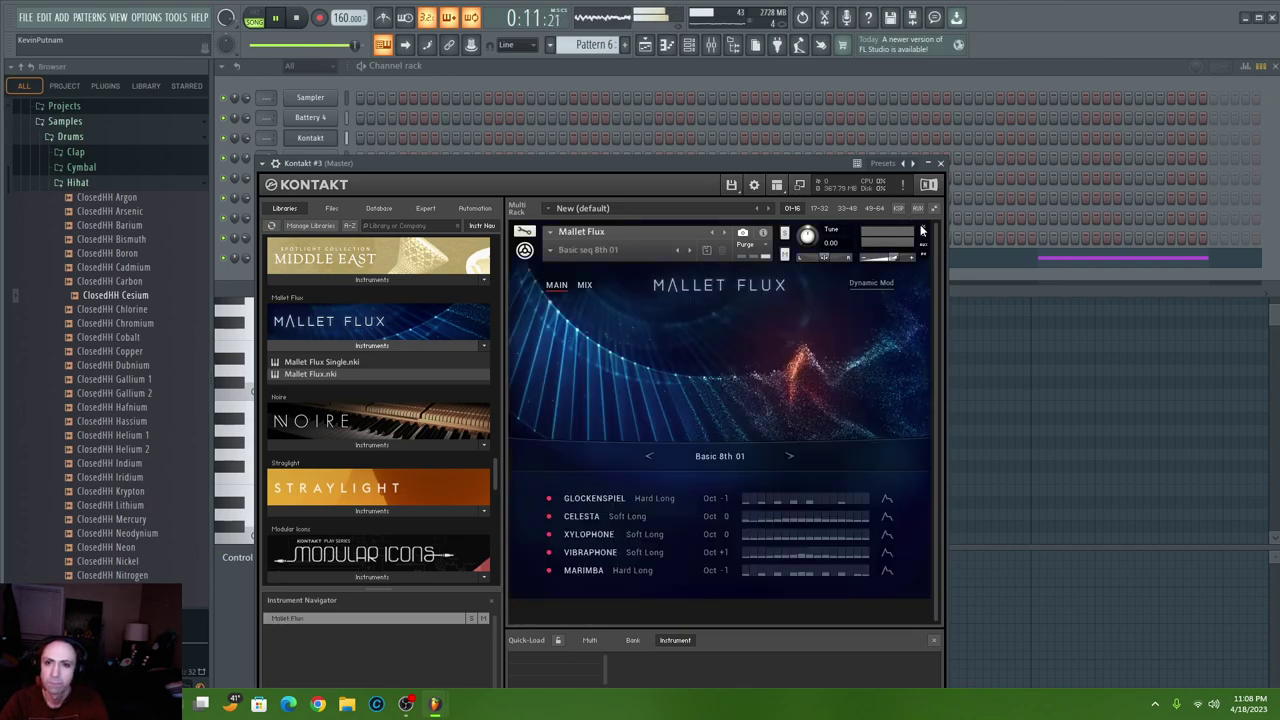
- Remove and reload the Mallet Flux instrument in Kontakt #3, and delete the existing note from its Pattern 6 piano roll
click(922, 231)
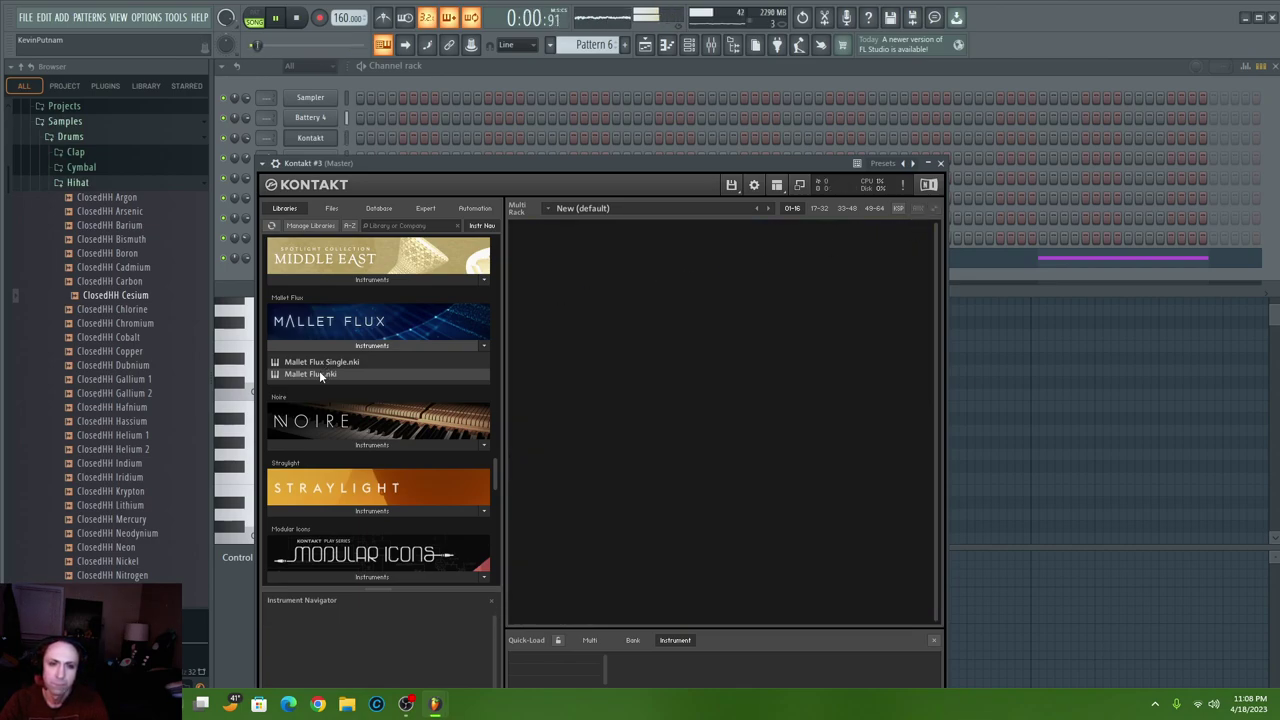
click(972, 72)
click(1060, 265)
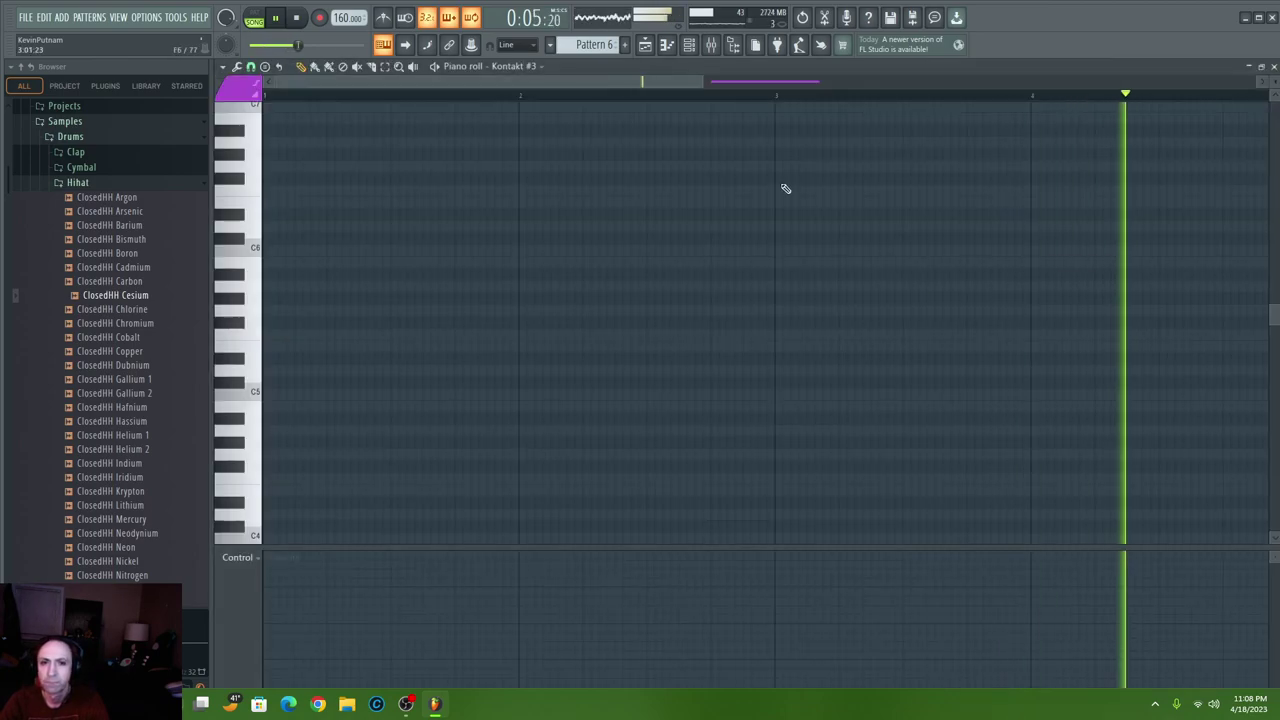
right_click(768, 264)
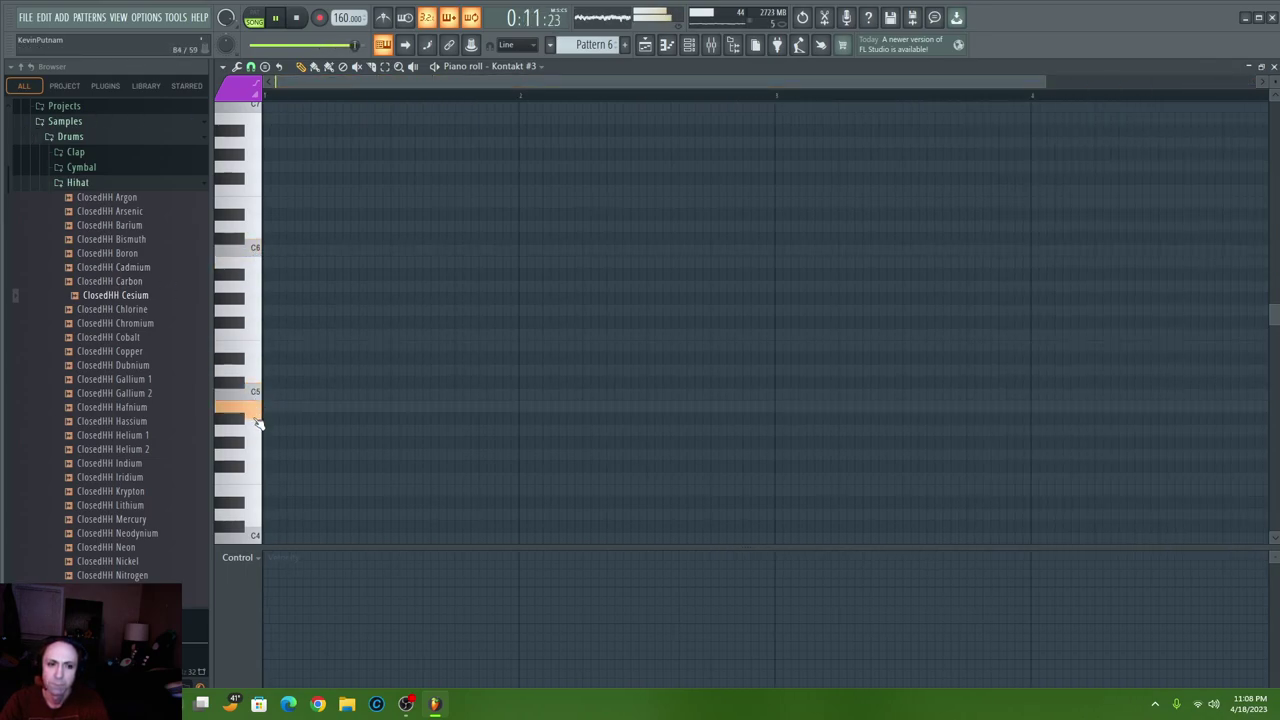
- Draw a one-bar C5 note at the start of bar 1 and repeat Pattern 6 along Track 6 through bar 8
click(268, 392)
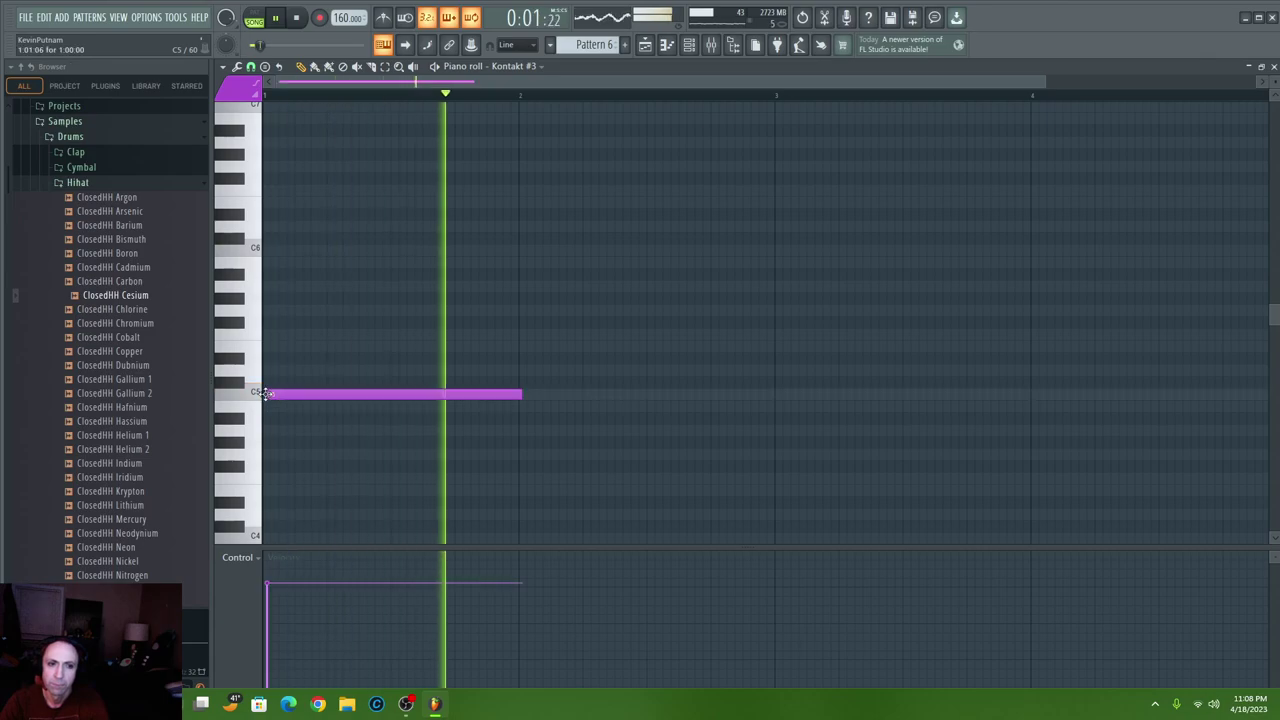
click(691, 46)
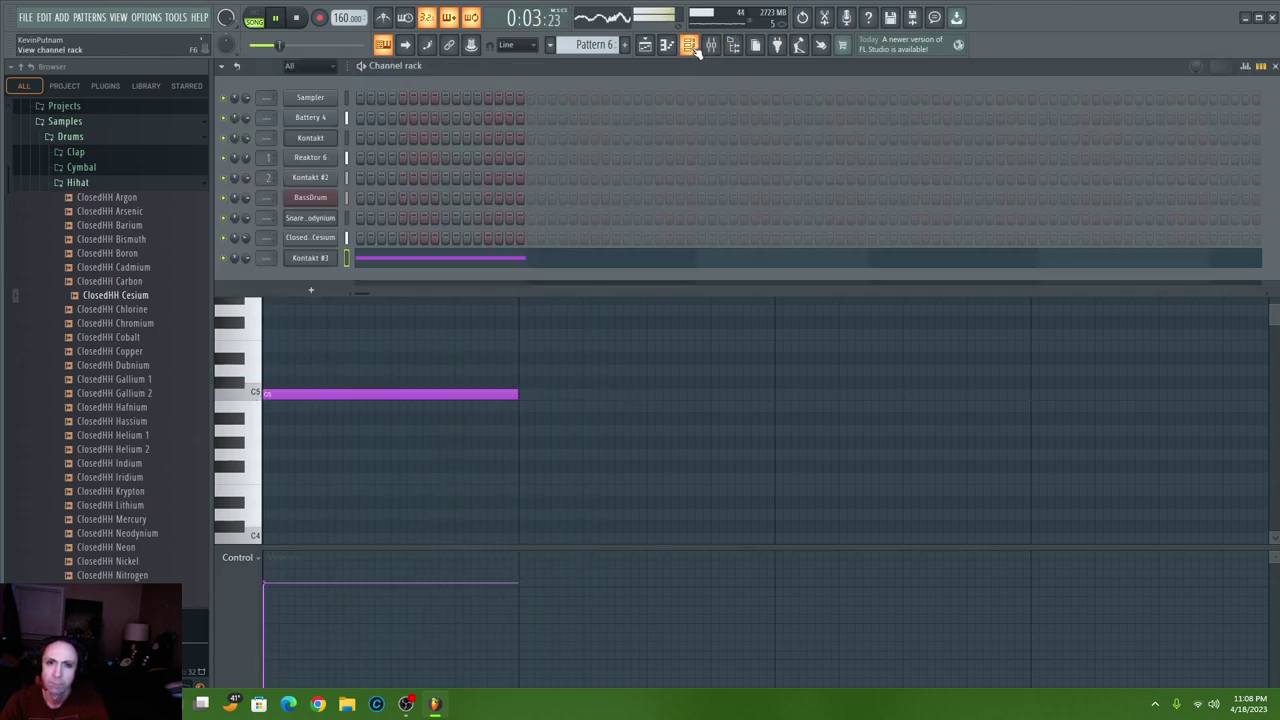
click(645, 45)
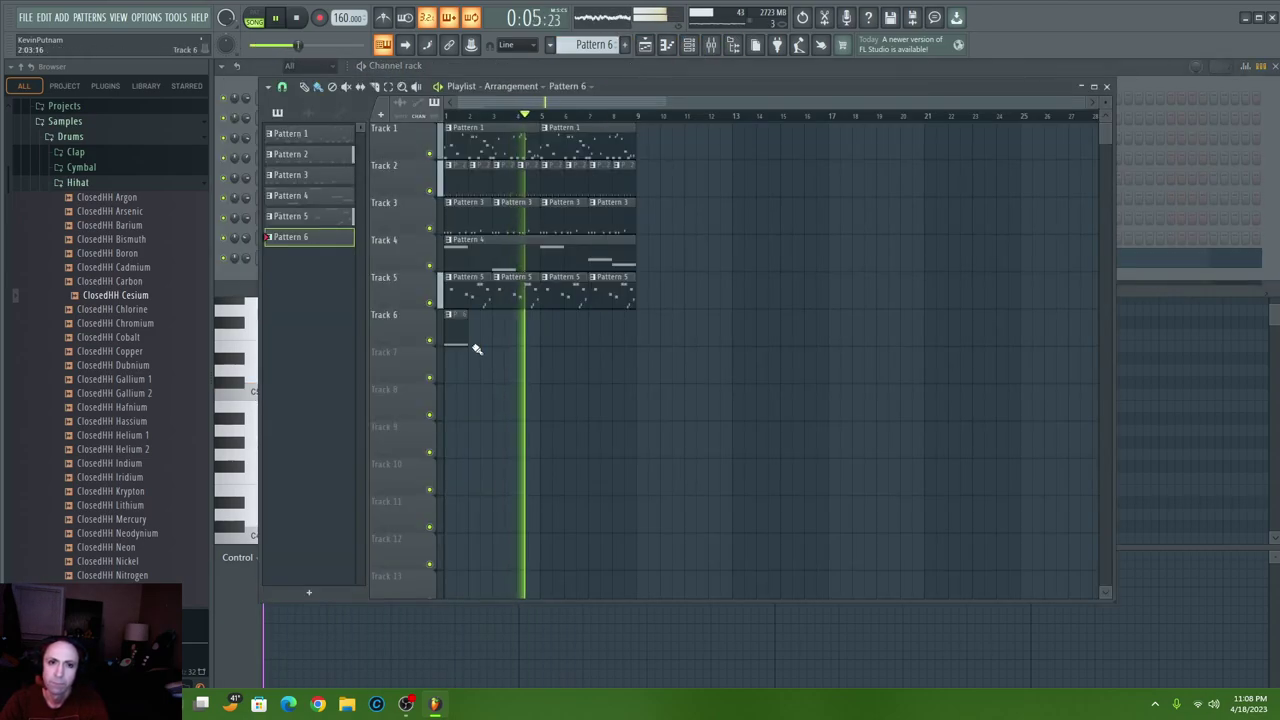
drag(499, 348, 652, 355)
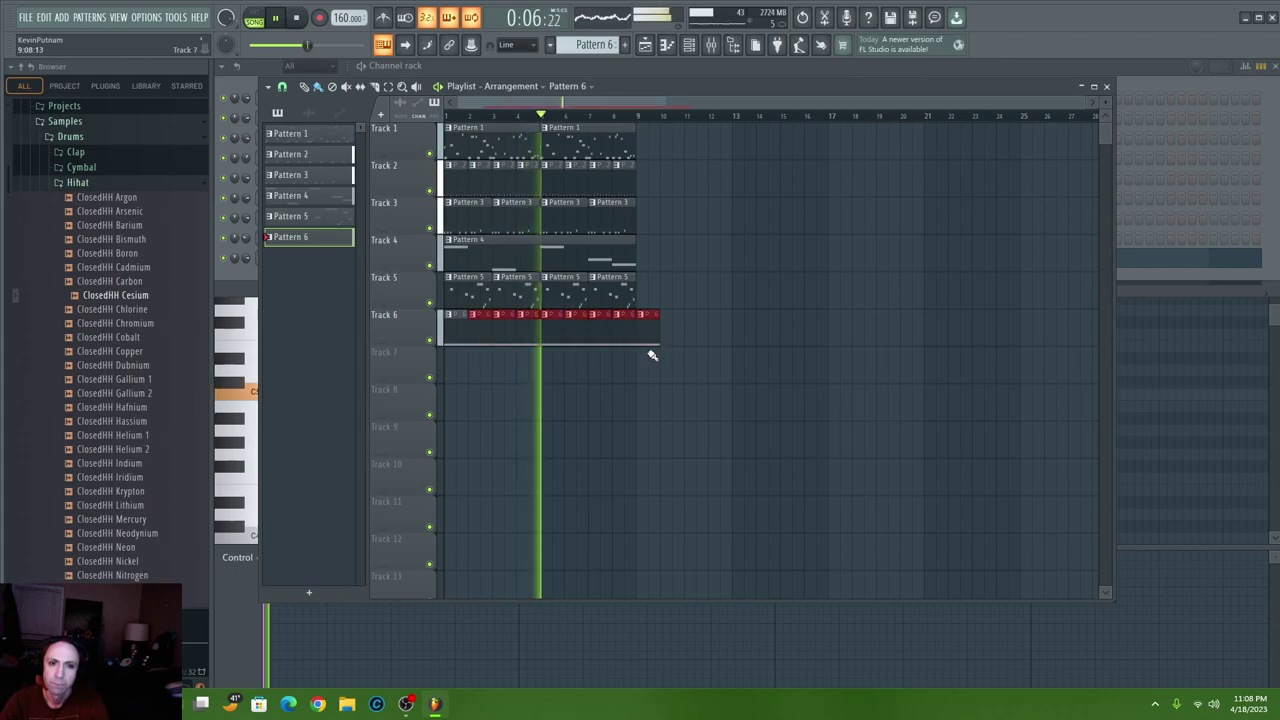
- Shorten the Kontakt #3 C5 note to one beat and add a one-beat E6 note on beat 2
click(693, 47)
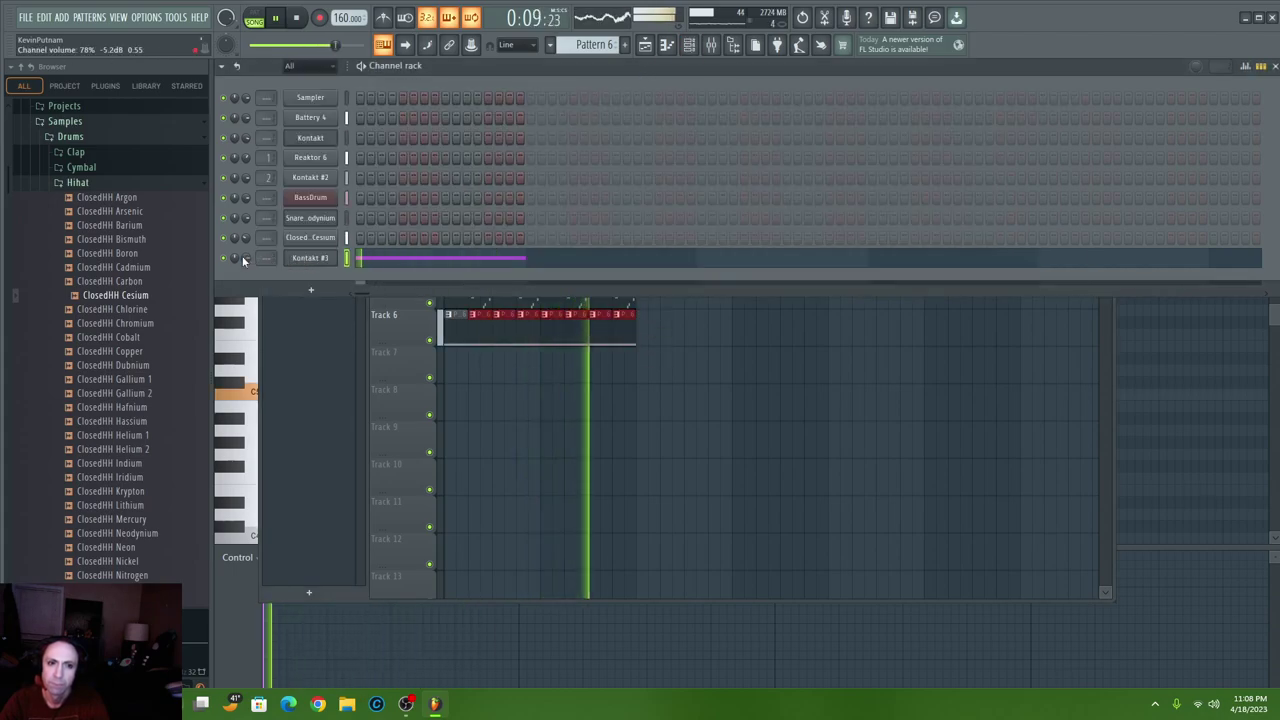
click(391, 259)
drag(517, 399, 323, 394)
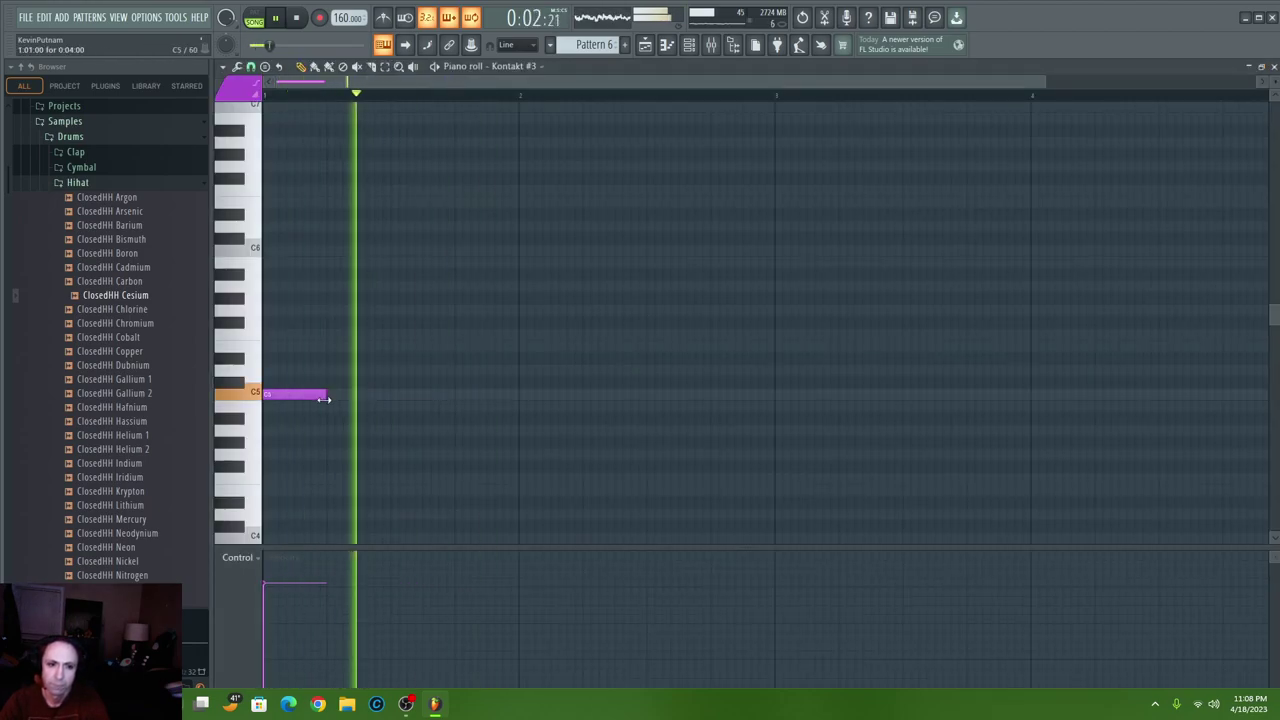
click(330, 203)
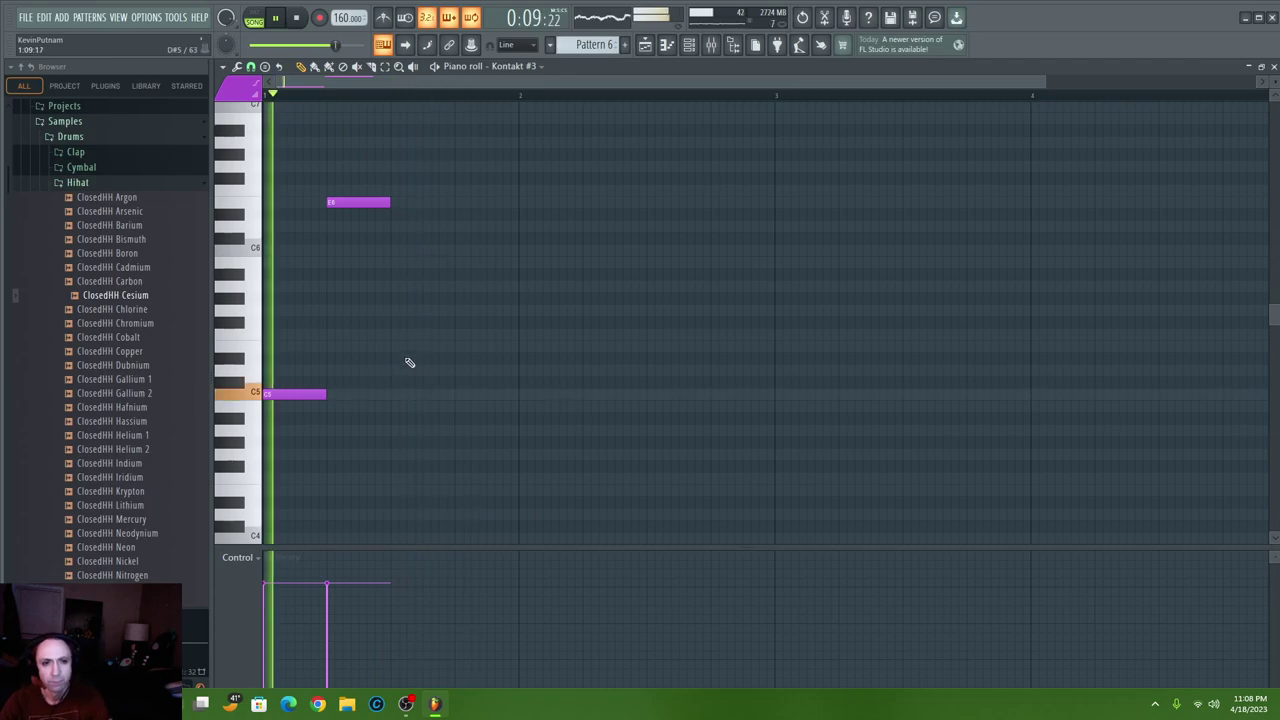
- Change the Mallet Flux sequence preset in Kontakt #3 to Arp 16th 03 M
click(689, 45)
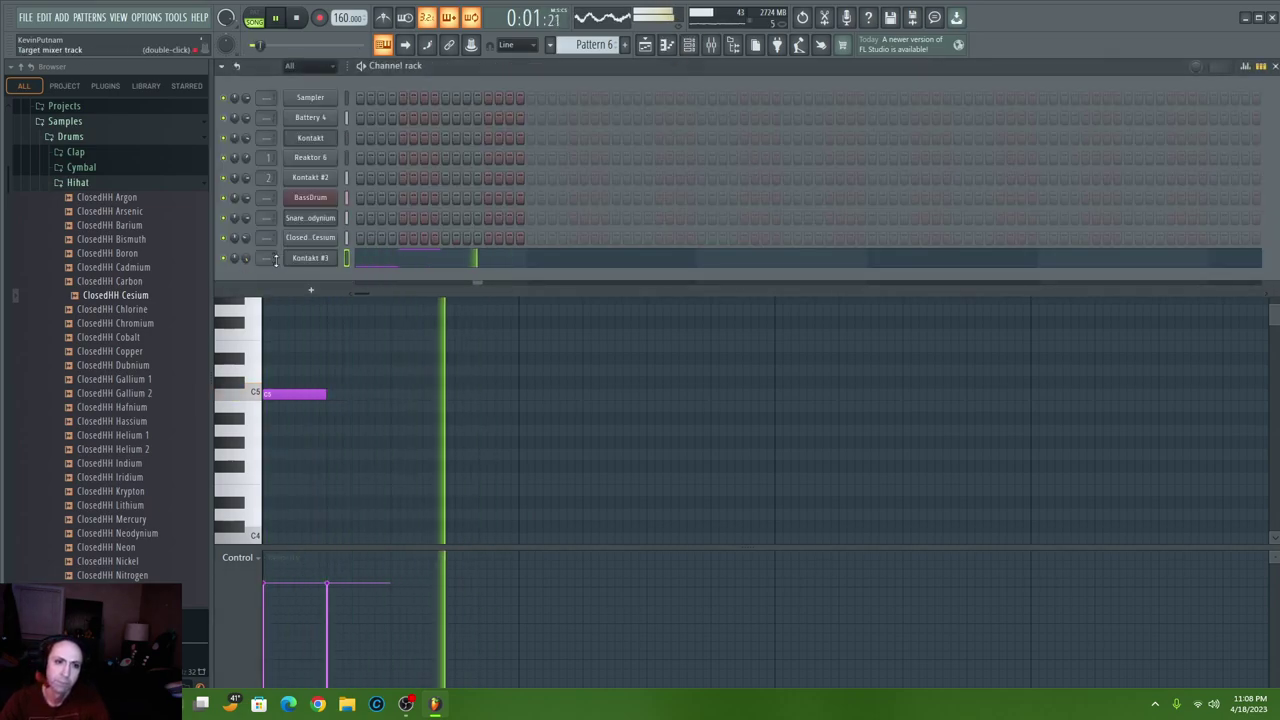
click(302, 259)
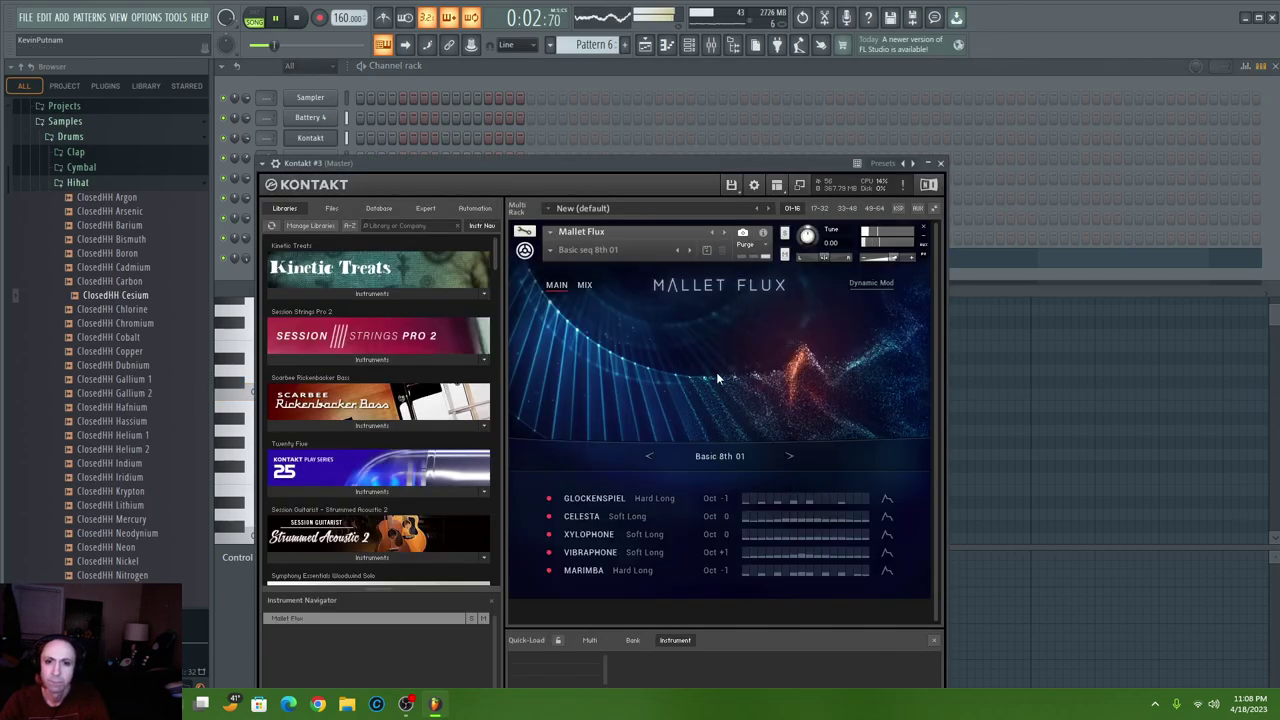
click(788, 456)
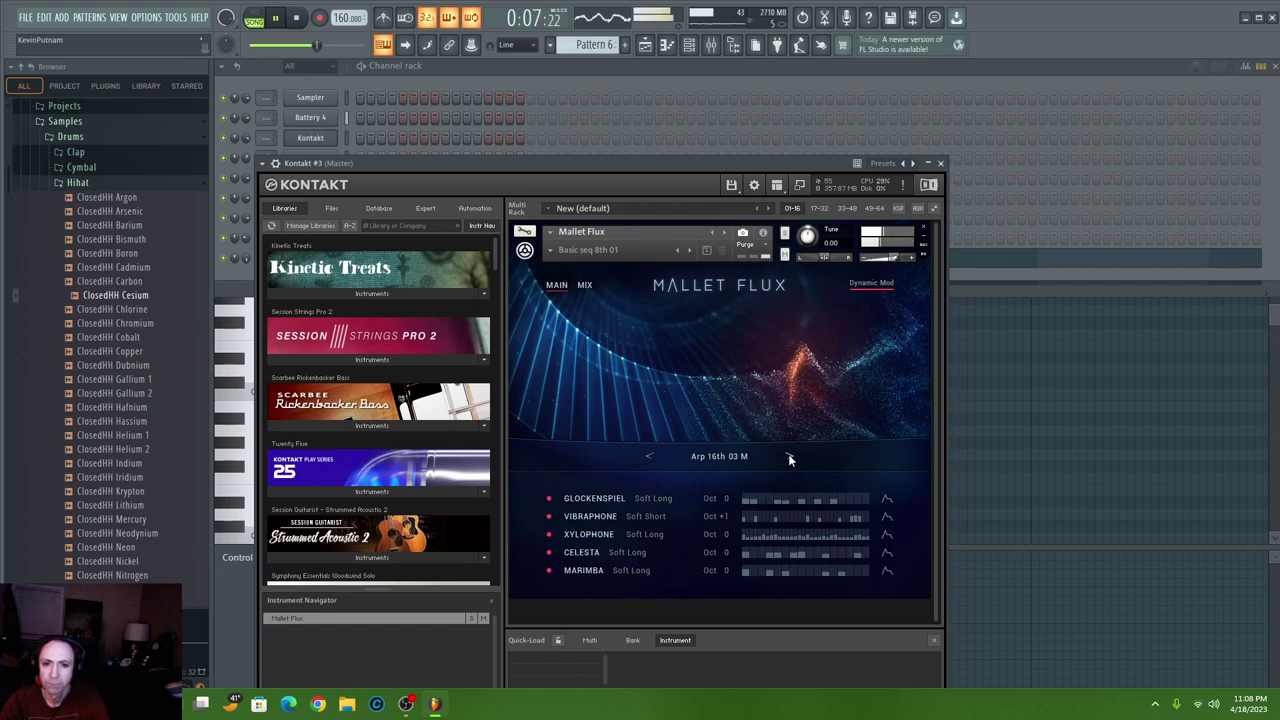
- Delete the E6 note from the Kontakt #3 piano roll and move the C5 note down to C4
click(745, 80)
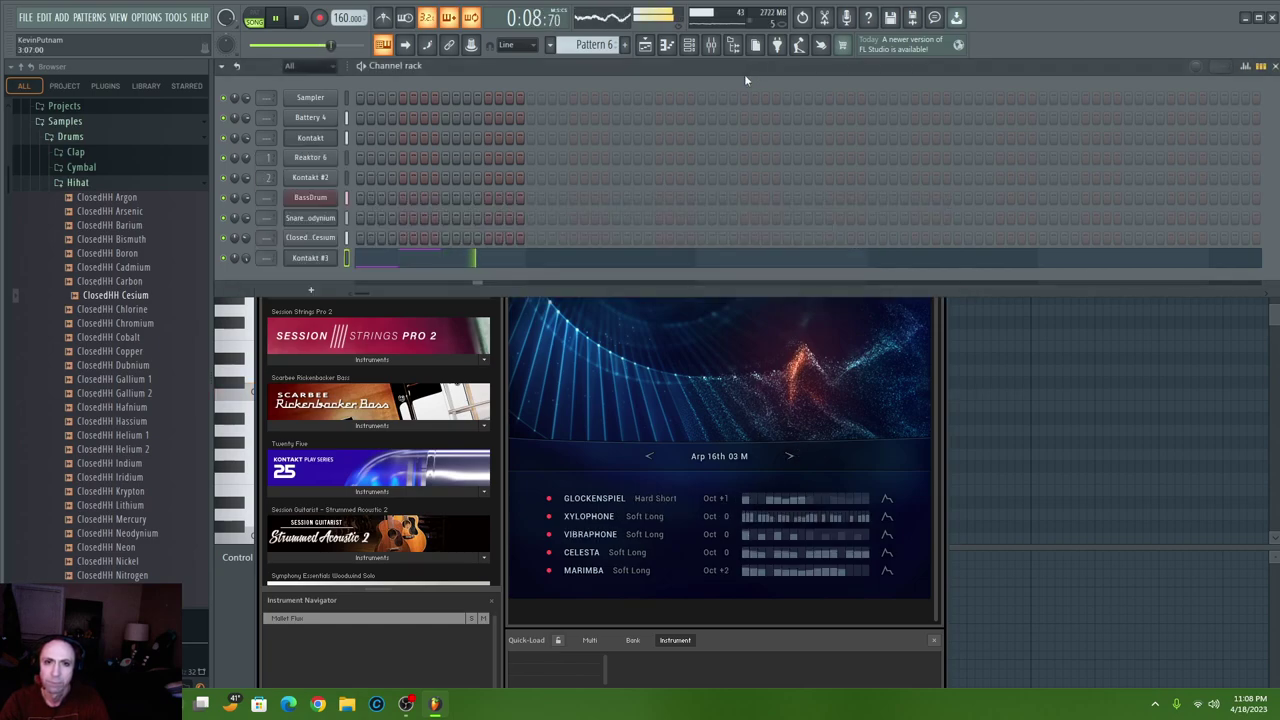
click(423, 260)
right_click(372, 201)
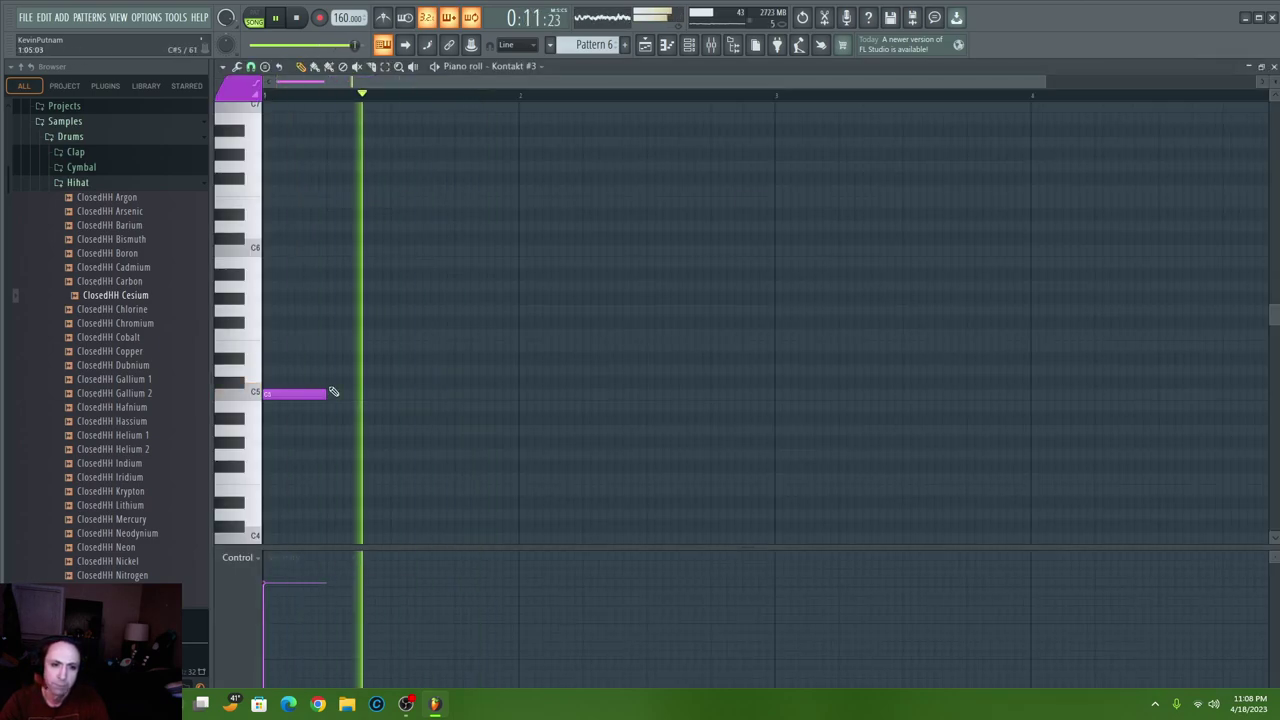
drag(317, 393, 280, 538)
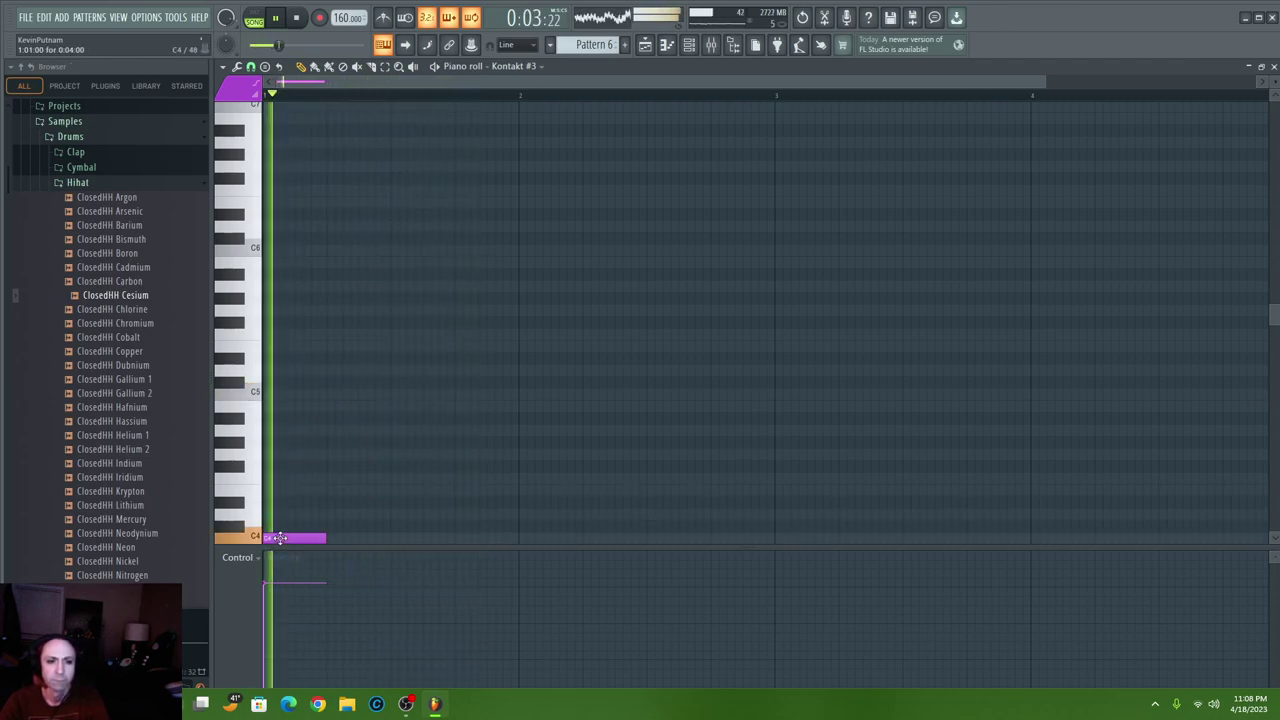
- Try a one-beat G#4 note on beat 3 of bar 1 and delete it
scroll(389, 409, down, 3)
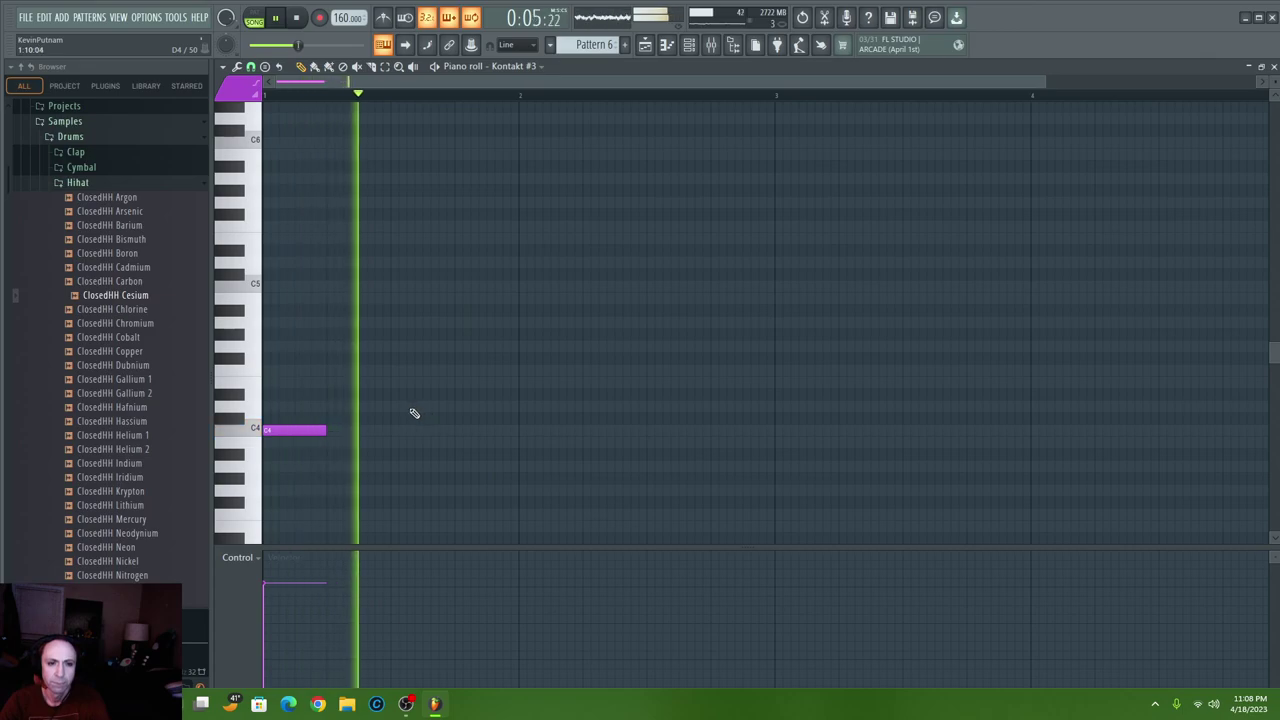
click(395, 336)
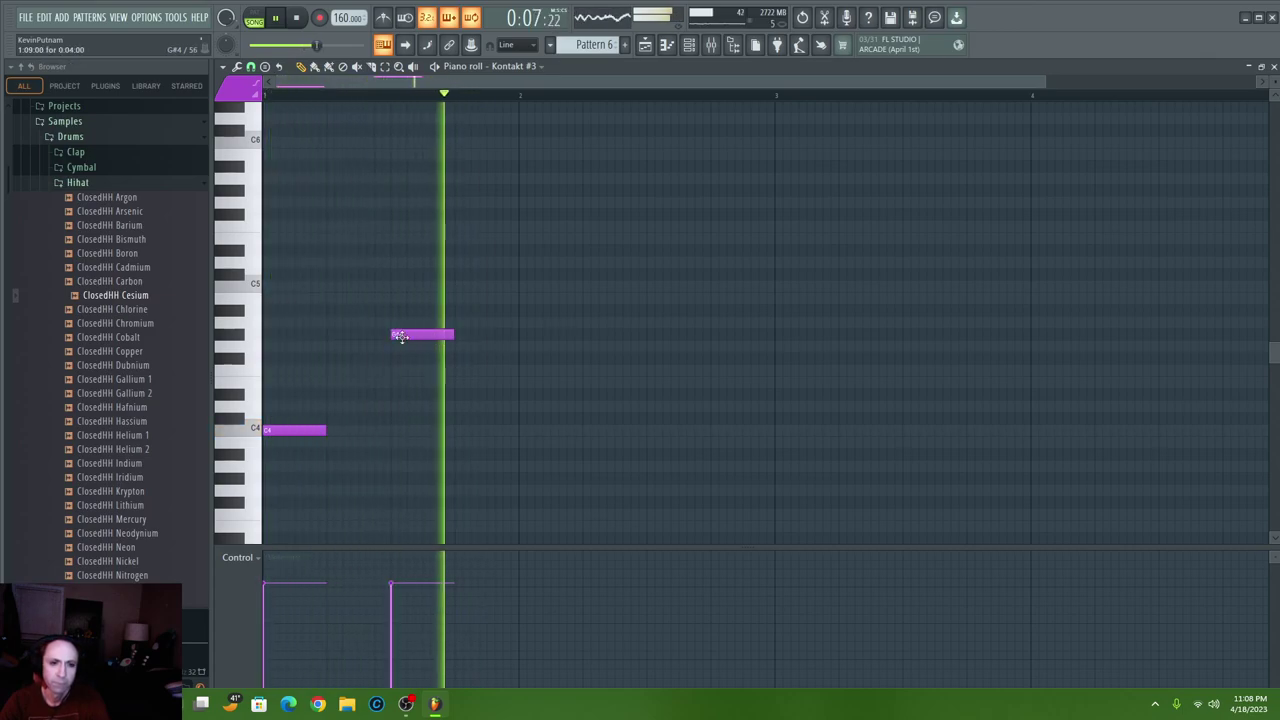
right_click(417, 336)
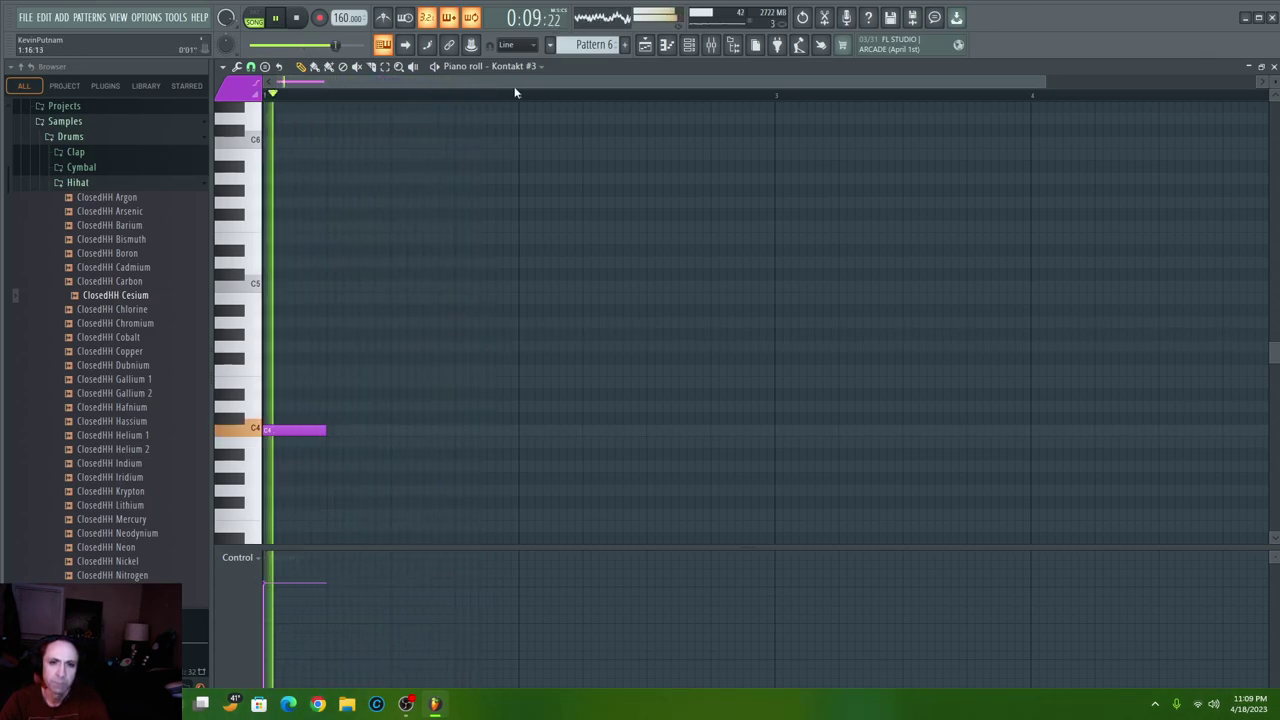
- Delete every second Pattern 6 clip on Track 6, keeping those at bars 1, 3, 5 and 7
key(F5)
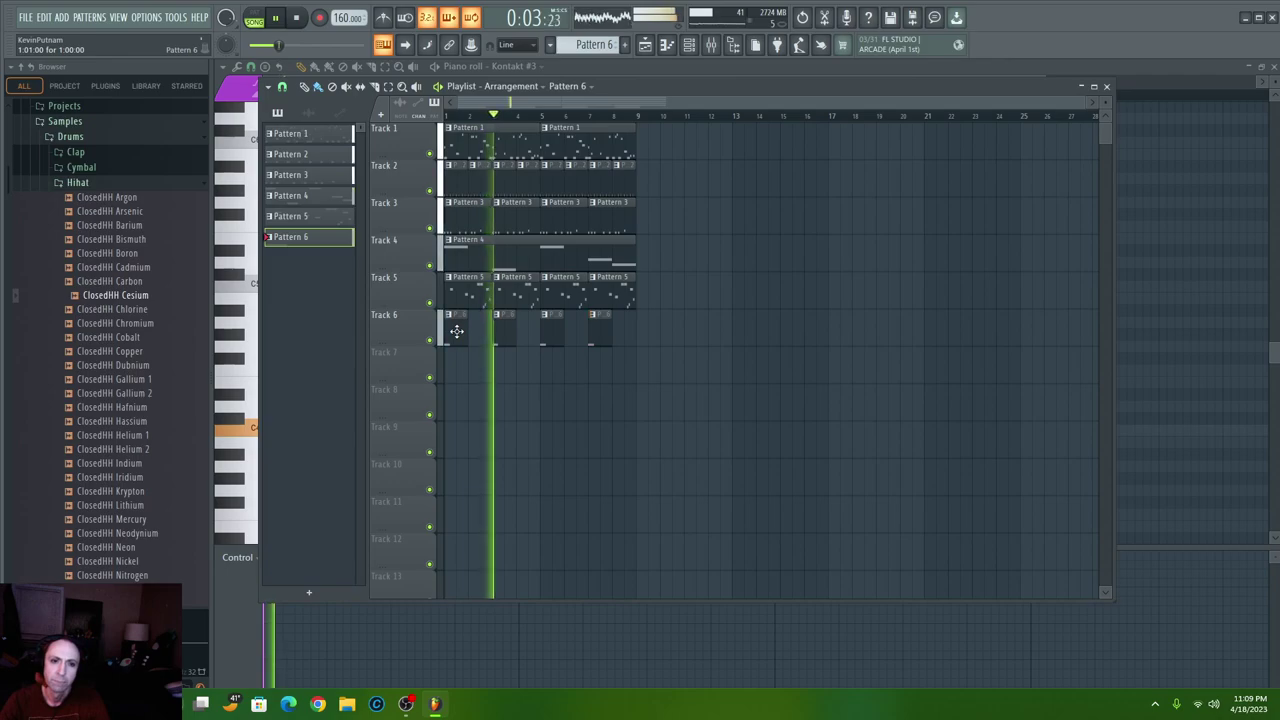
key(F5)
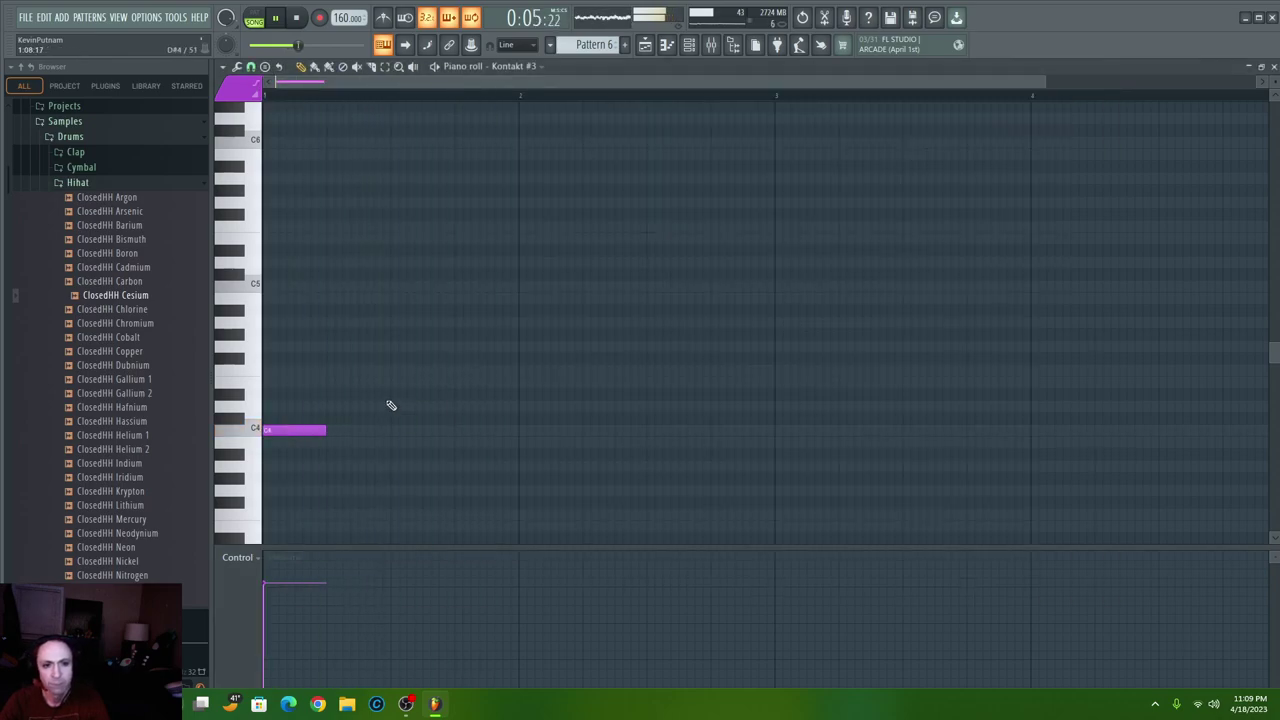
- Add one-beat notes A#3 at bar 2 and C4 at bar 3, and keep only the Pattern 6 clips at bars 1 and 5
click(393, 455)
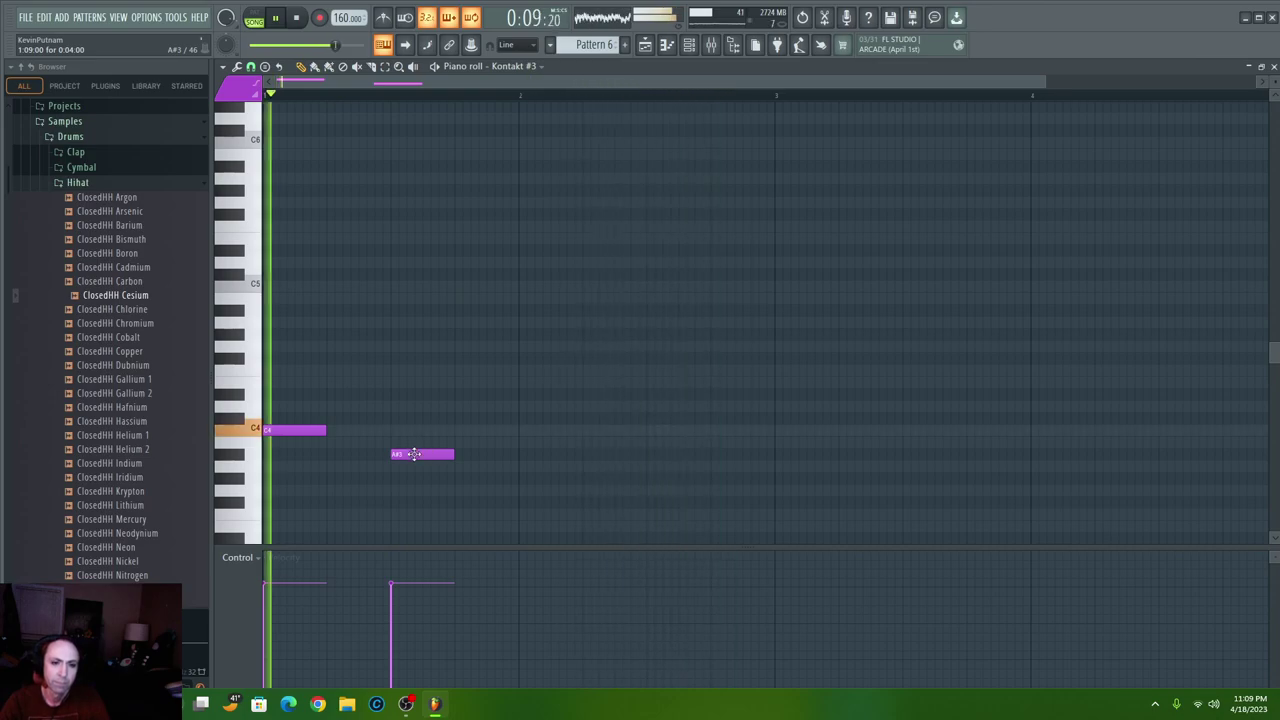
drag(418, 453, 540, 462)
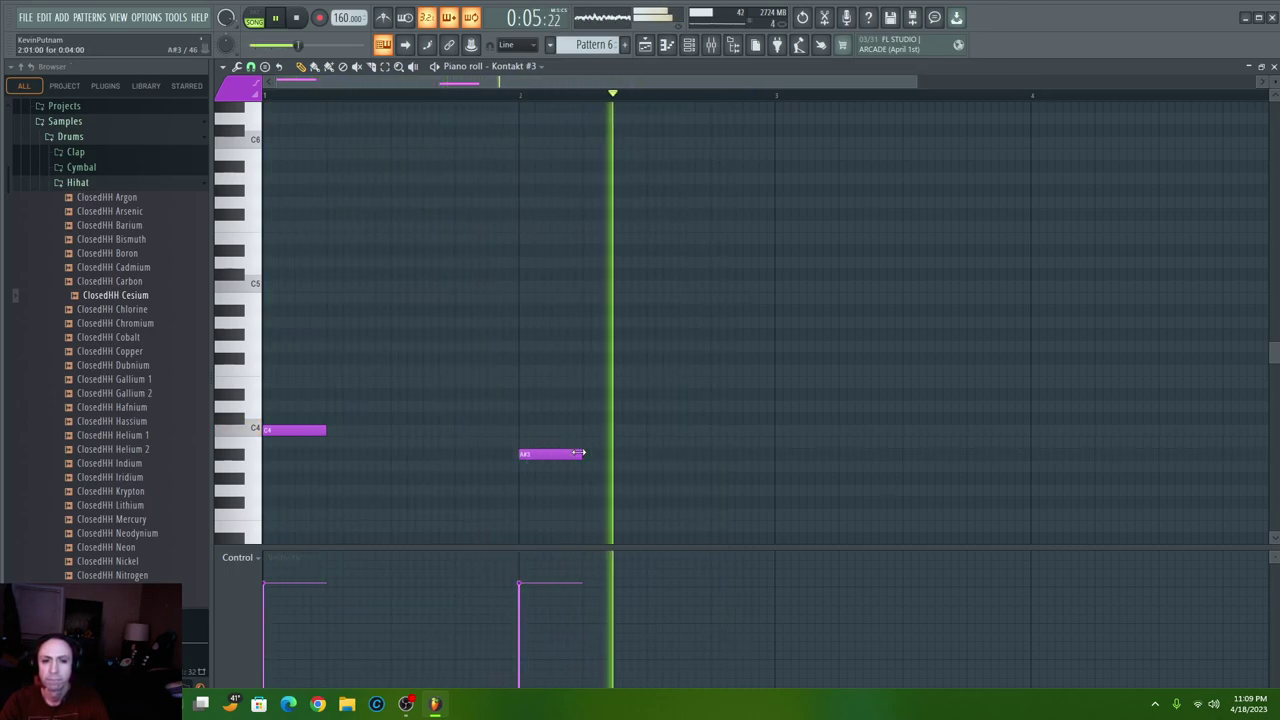
click(775, 431)
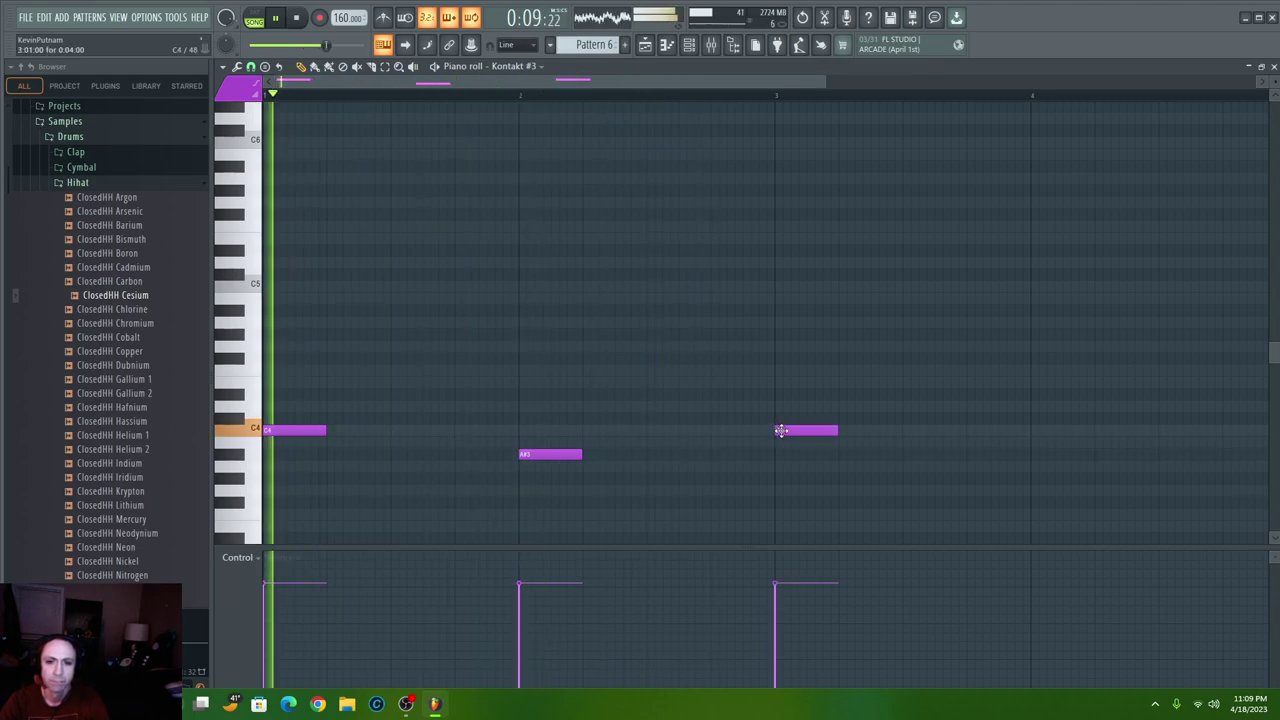
key(F5)
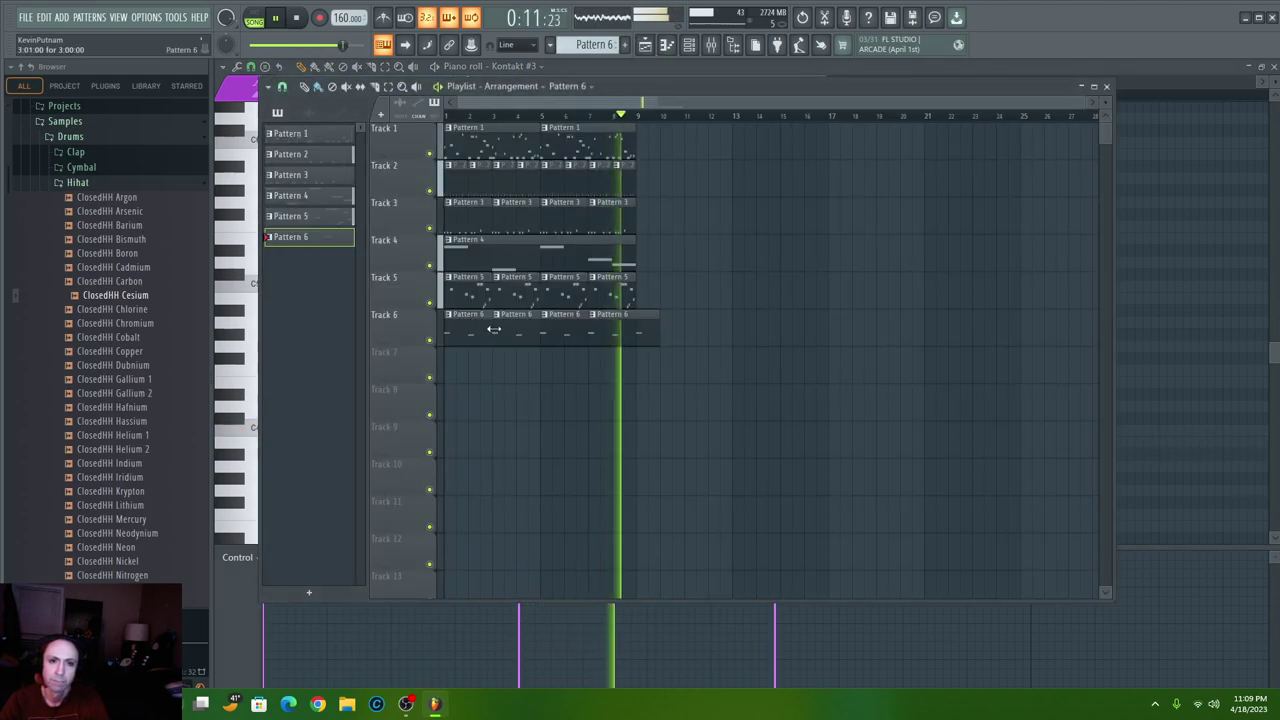
right_click(621, 340)
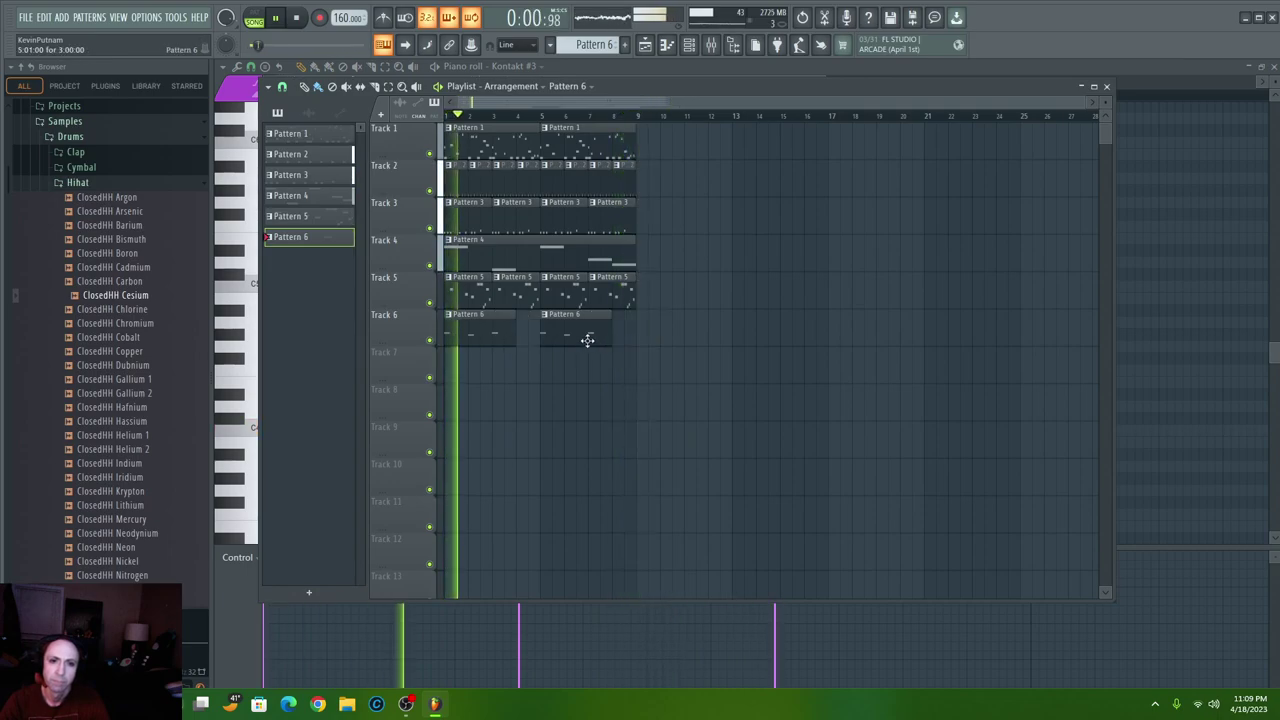
- Add one-beat notes G3 at bar 4 and D4 at bar 5, and delete the second Pattern 6 clip from Track 6
click(689, 50)
click(651, 264)
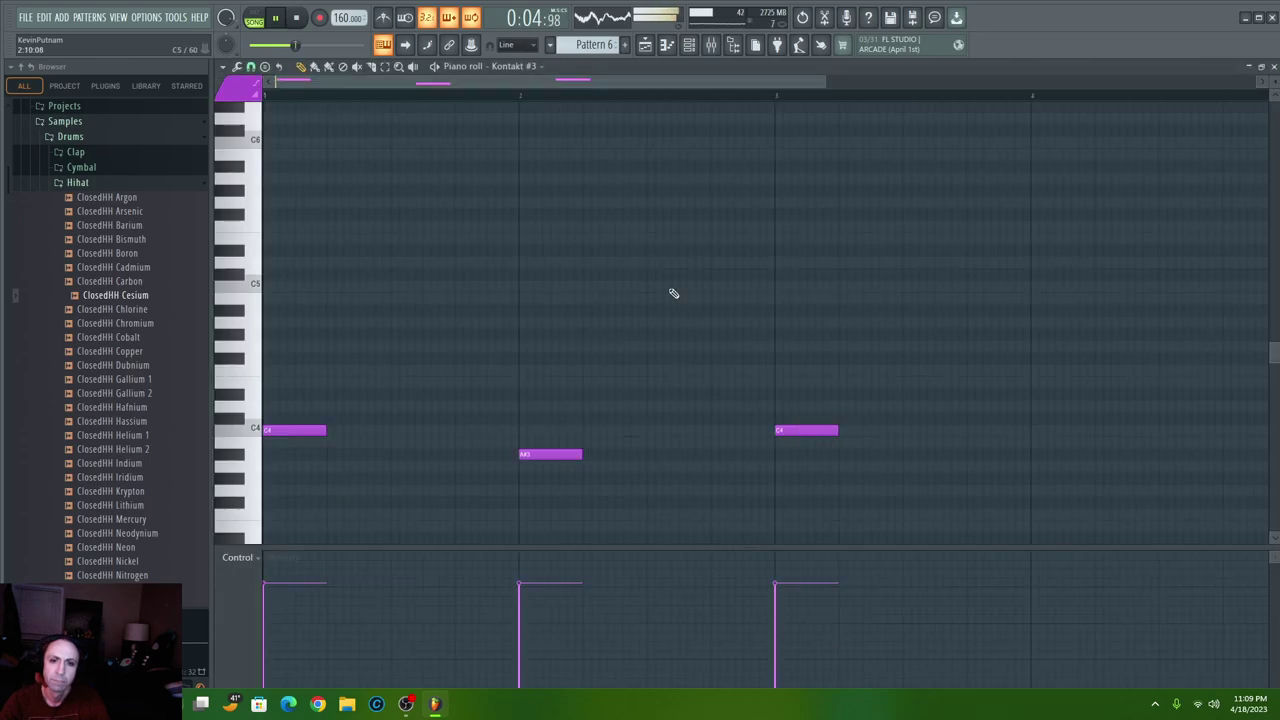
drag(598, 87, 660, 97)
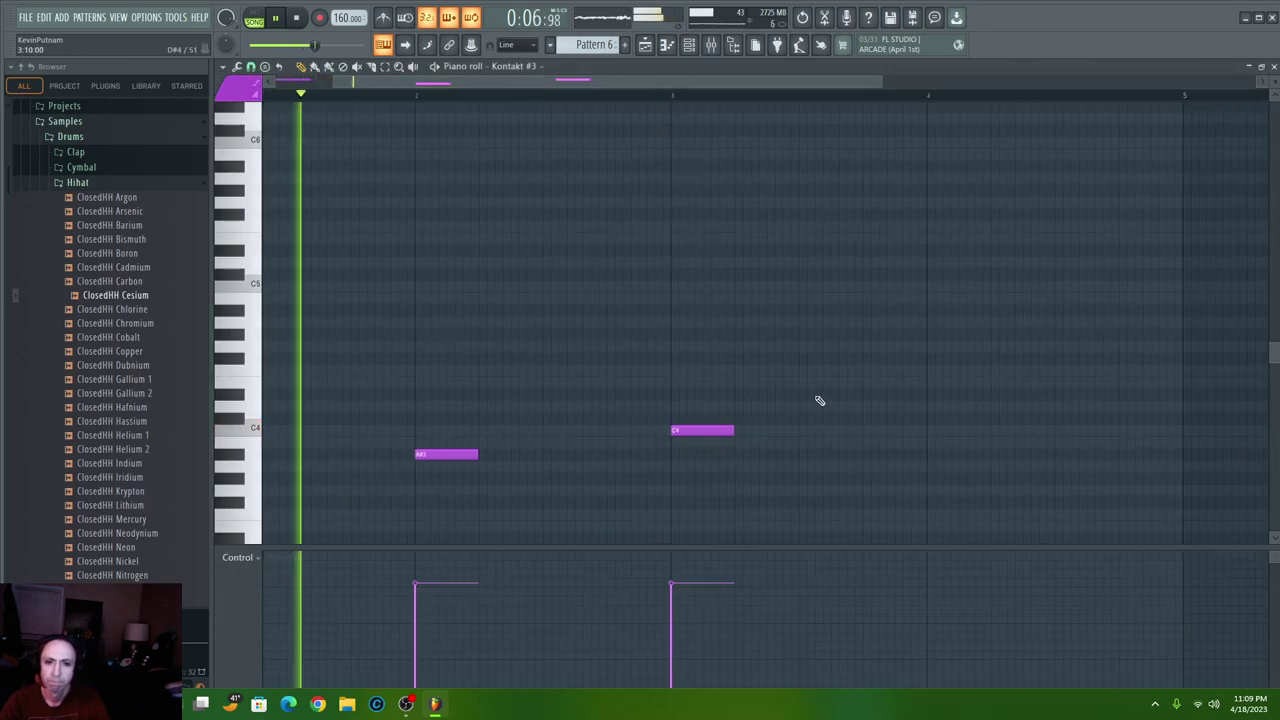
scroll(840, 400, down, 3)
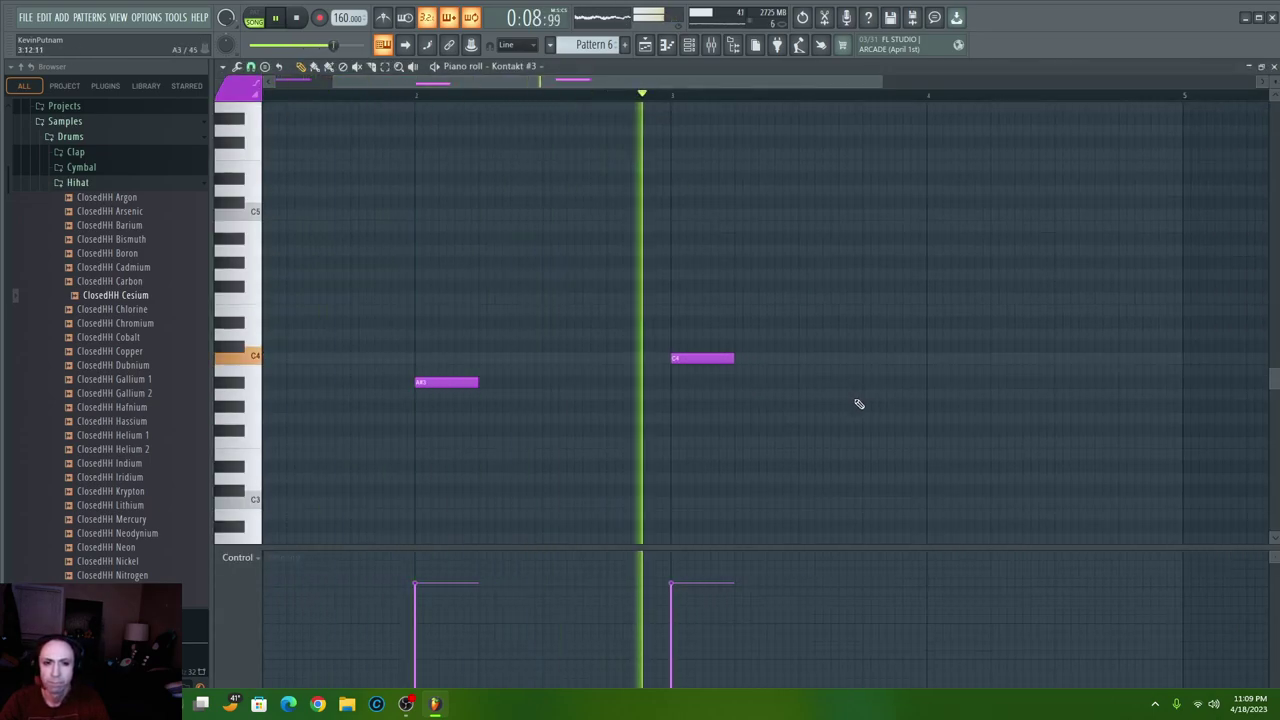
click(929, 418)
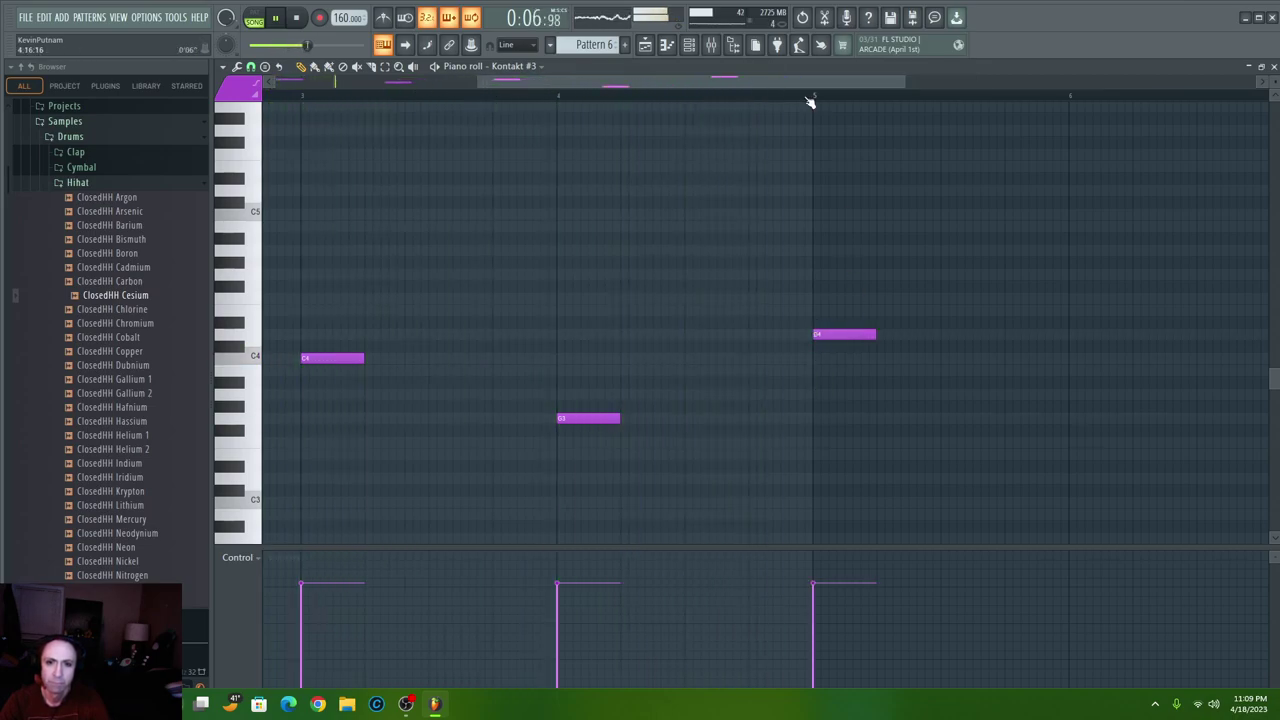
click(656, 46)
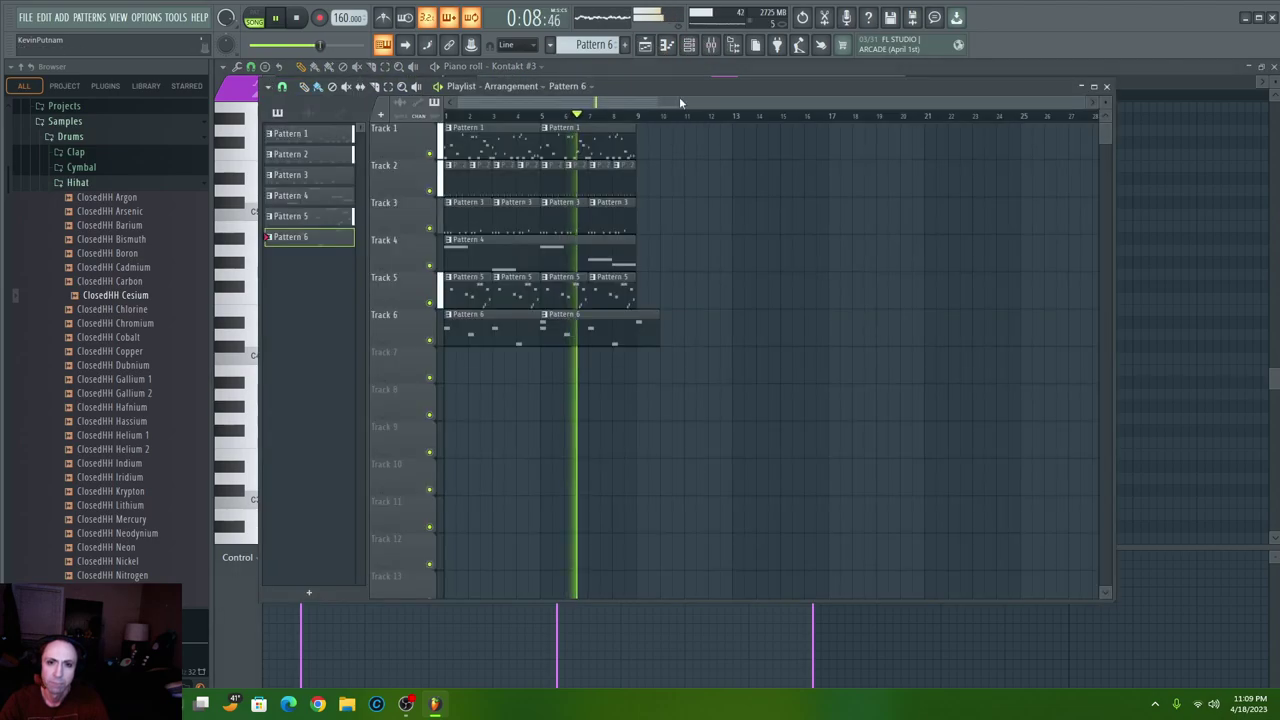
right_click(636, 338)
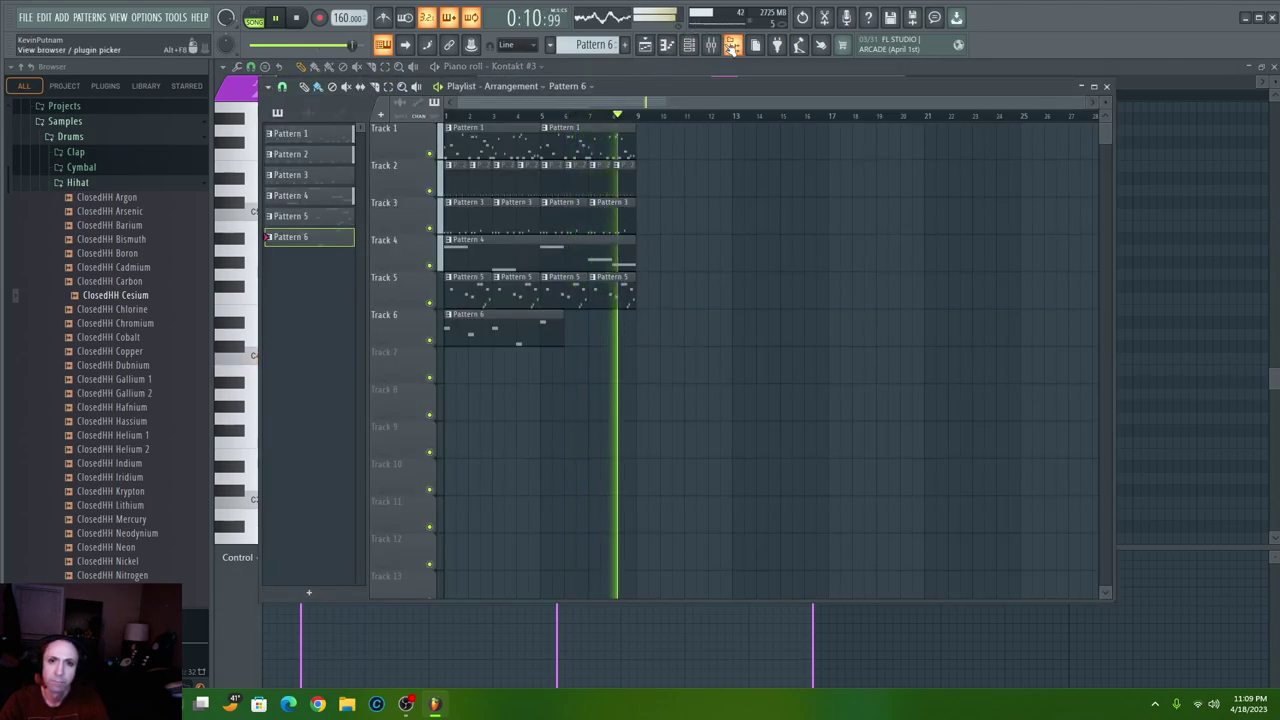
- Add one-beat notes B3 at the start of bar 6 and C4 on beat 3 of bar 6
click(690, 46)
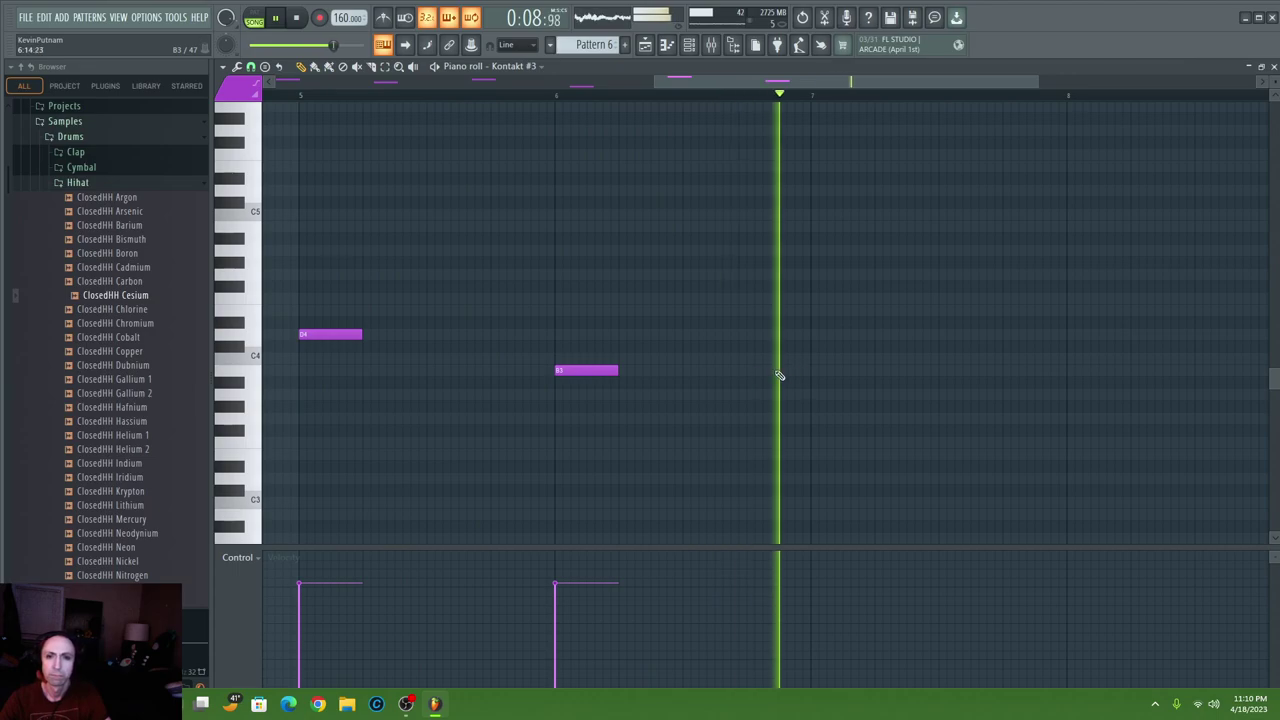
click(685, 360)
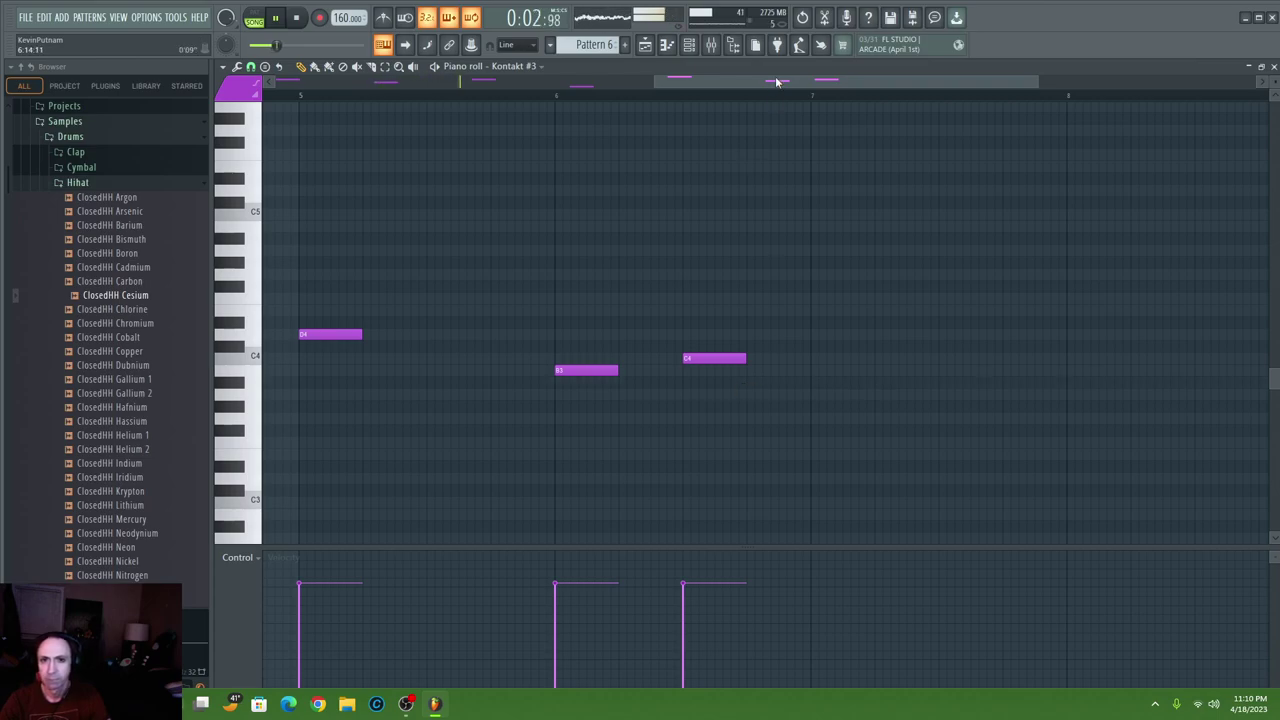
drag(776, 82, 830, 82)
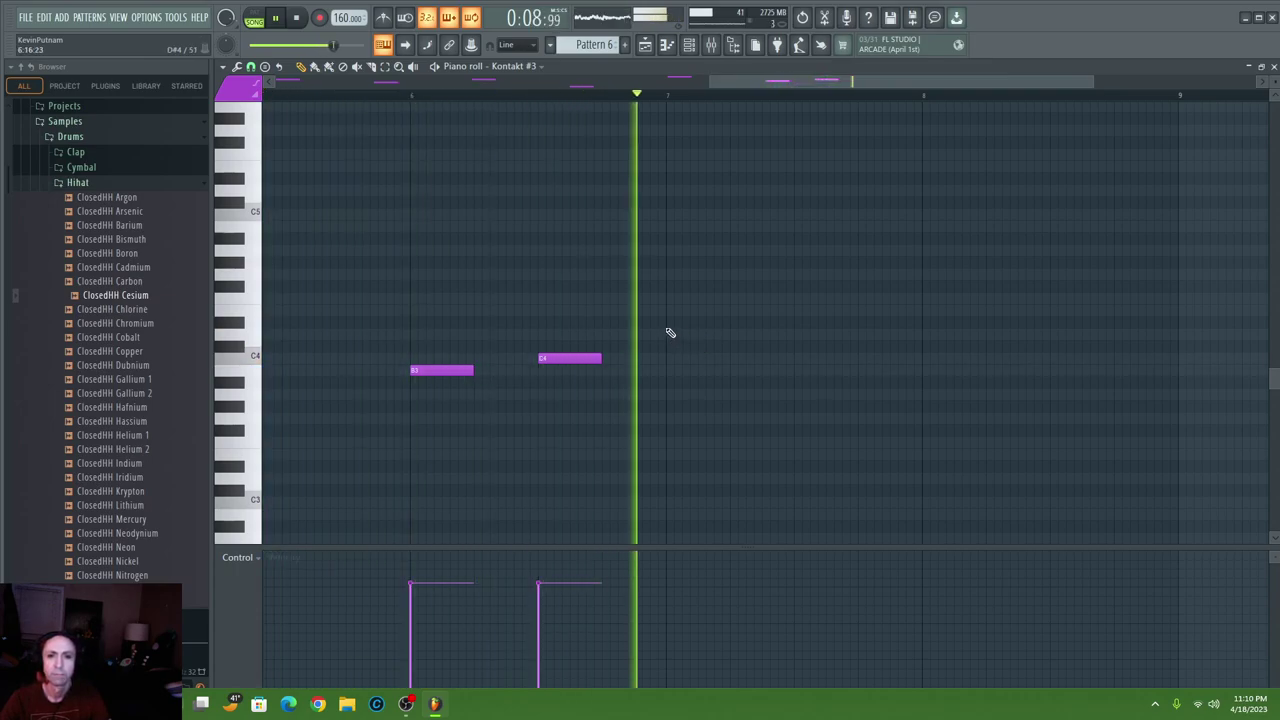
- Try one-beat notes A3 at bar 7 and D4 at bar 8 in Pattern 6, and delete both
click(675, 395)
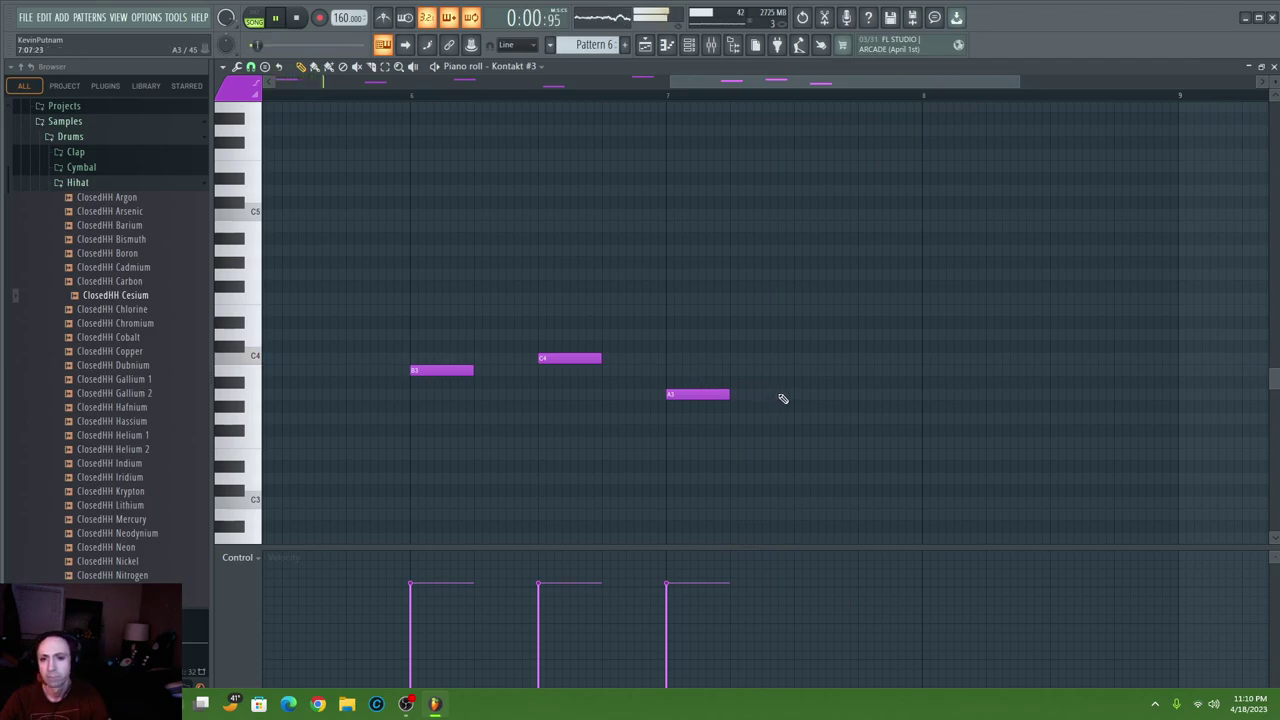
drag(704, 80, 725, 90)
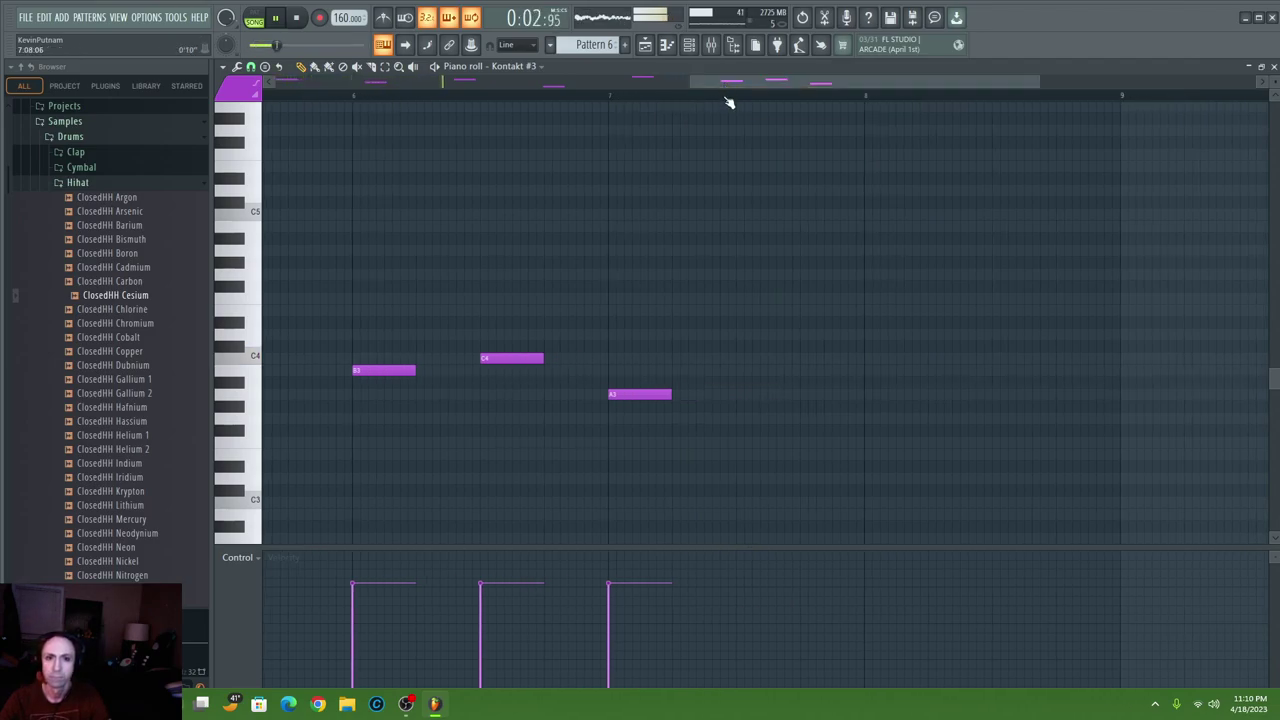
click(876, 333)
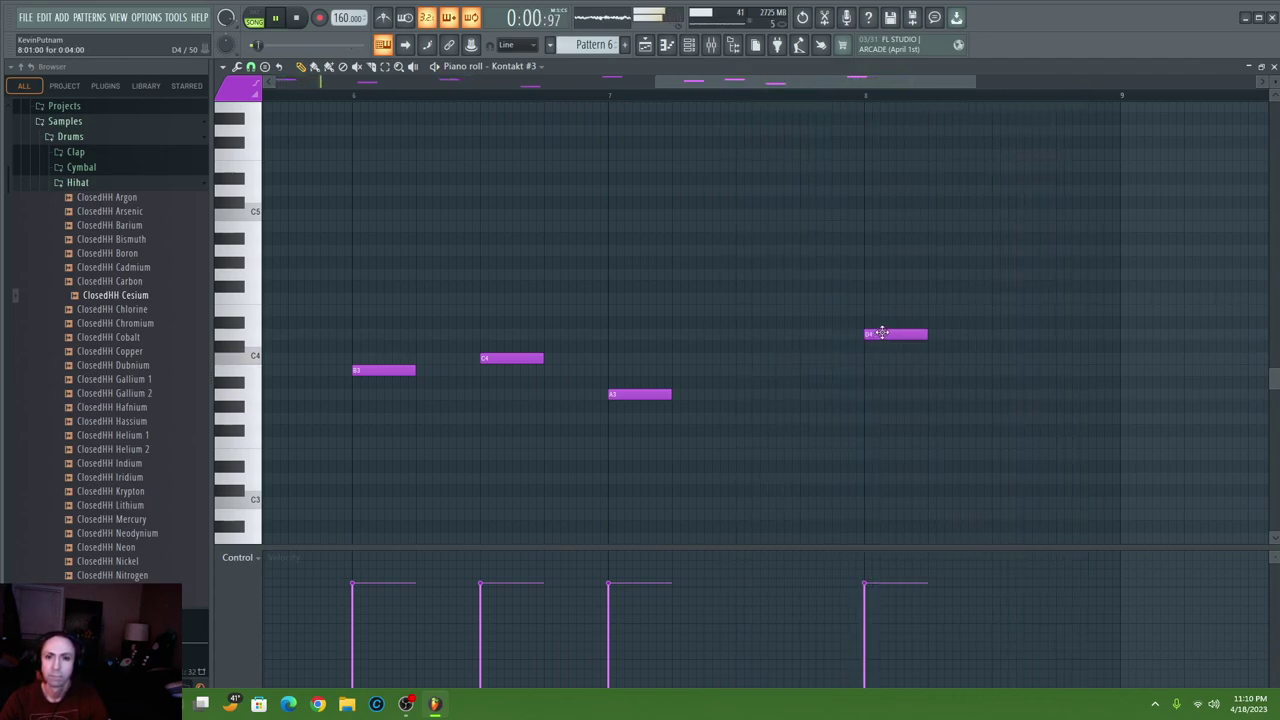
drag(728, 82, 716, 146)
right_click(950, 336)
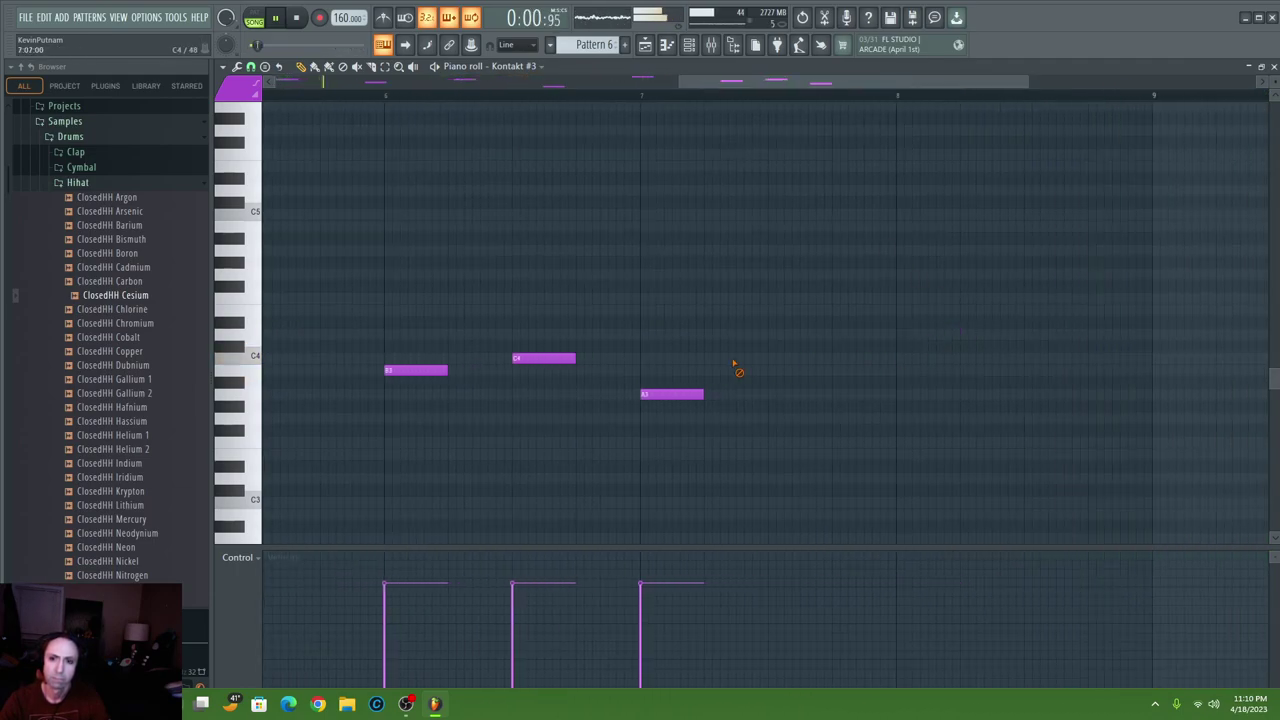
right_click(672, 394)
- Delete all the remaining Kontakt #3 notes from bars 1 to 6 of Pattern 6
click(645, 44)
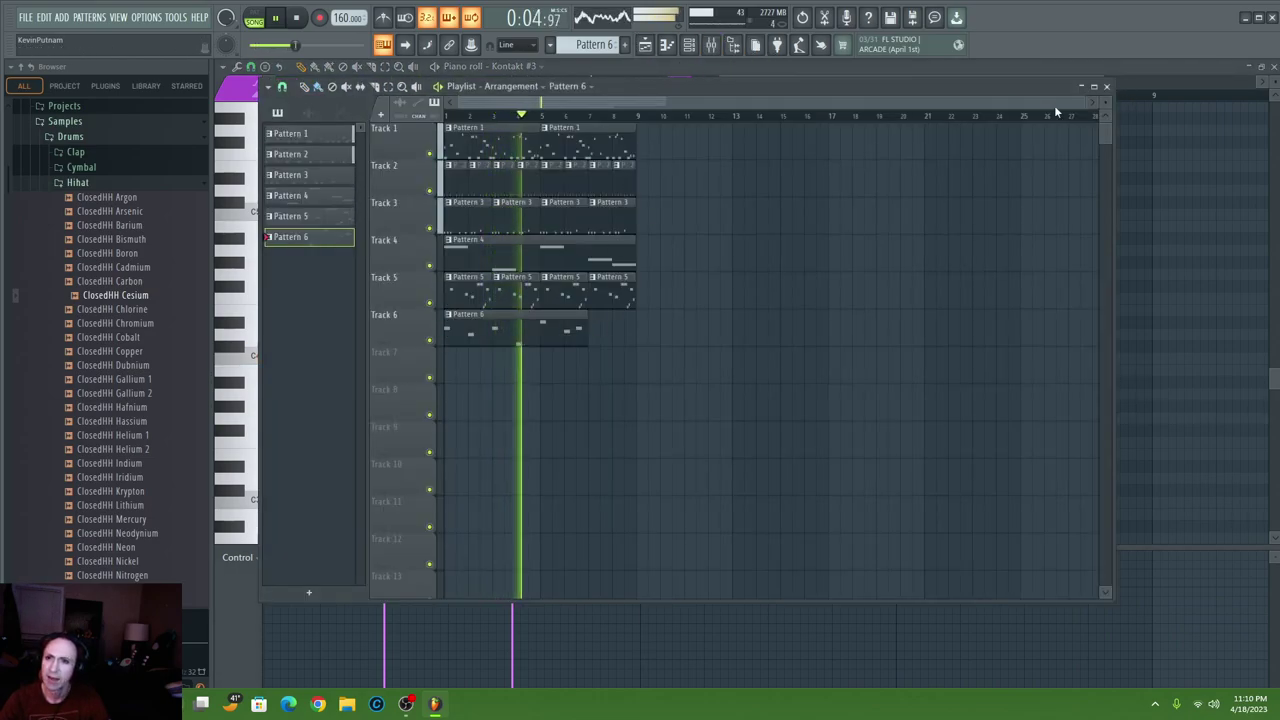
click(689, 44)
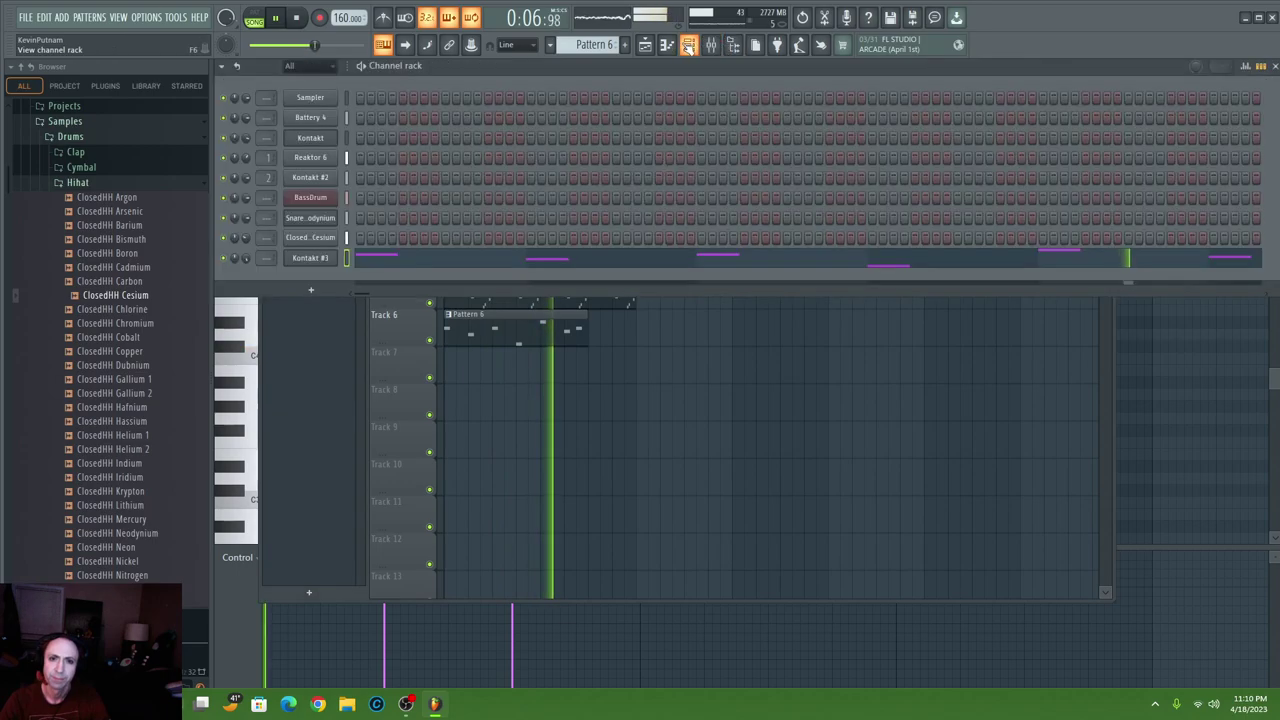
click(457, 259)
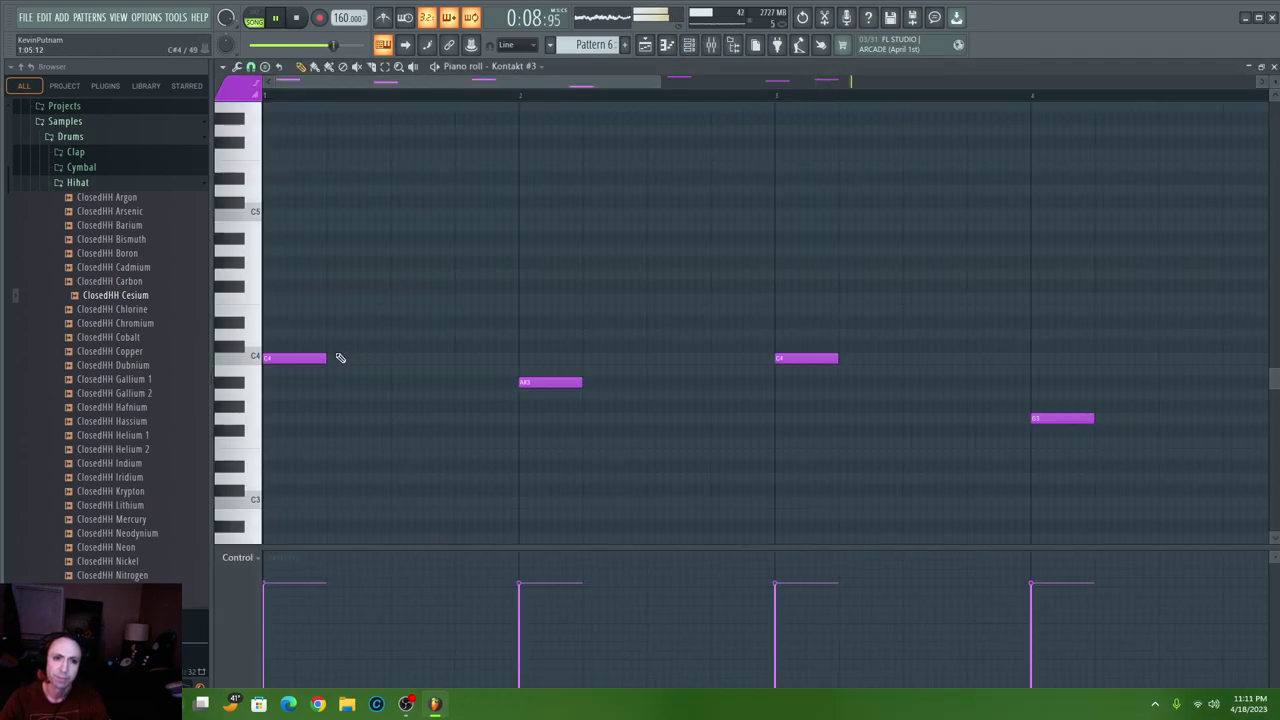
right_click(318, 358)
right_click(550, 382)
right_click(806, 358)
right_click(1062, 418)
drag(658, 69, 966, 231)
right_click(790, 357)
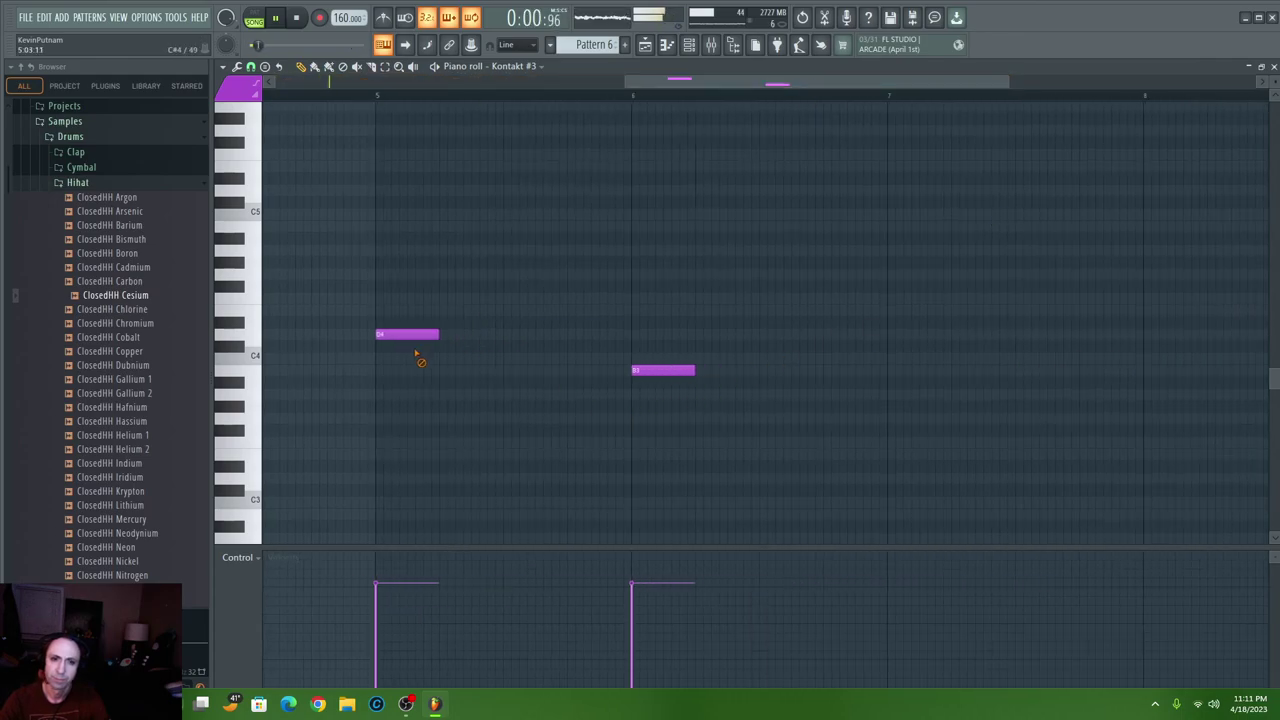
right_click(663, 370)
right_click(420, 334)
- Look through the Kontakt, Reaktor 6 and Kontakt #2 instruments from the channel rack
click(695, 45)
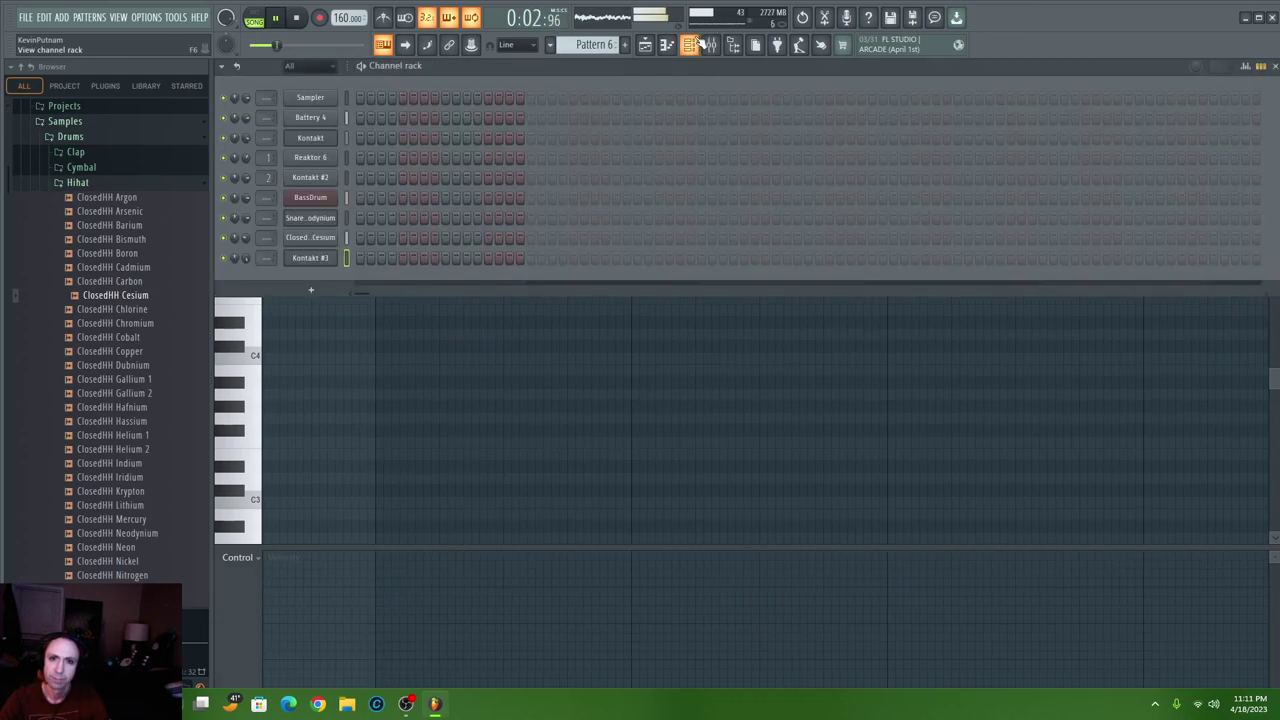
click(311, 138)
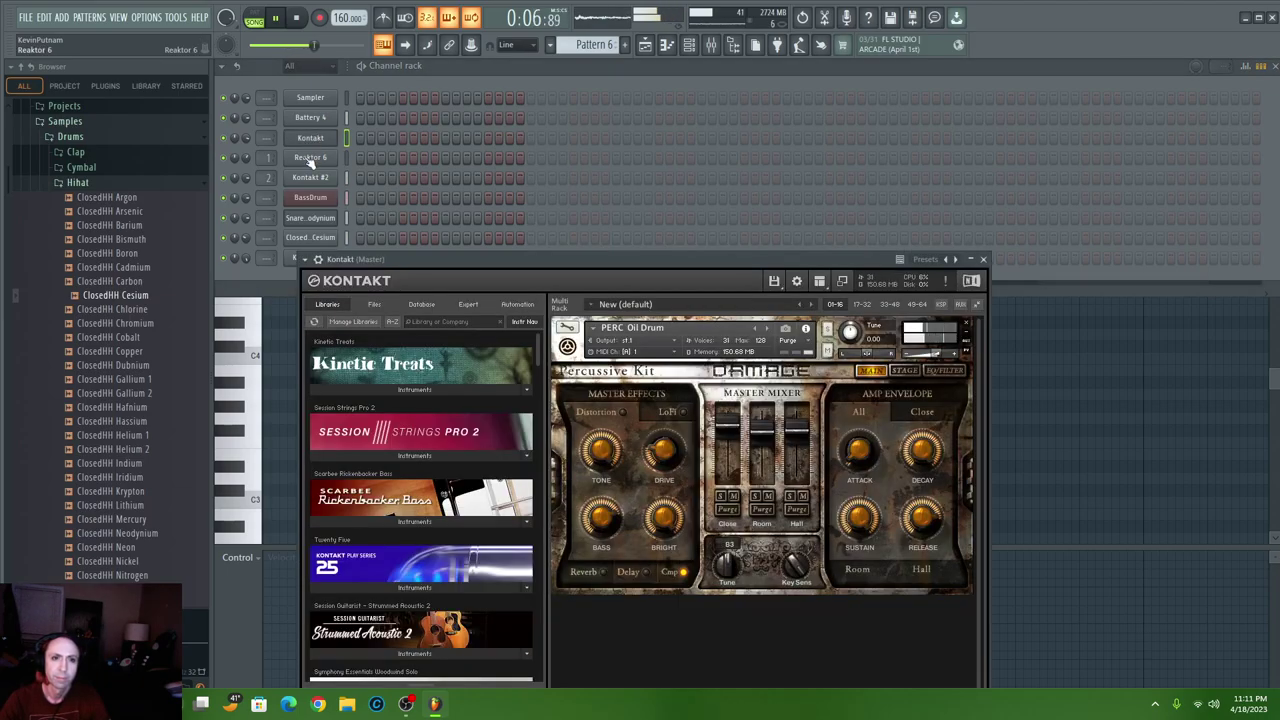
click(310, 158)
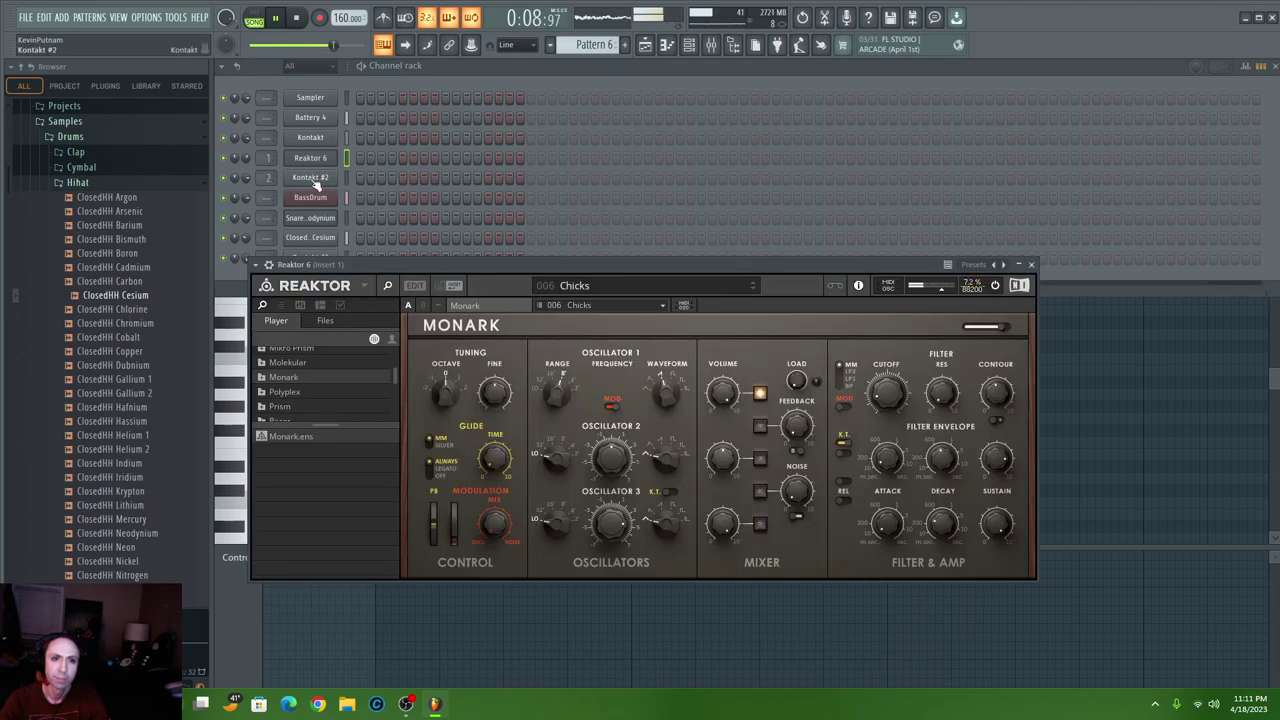
click(311, 178)
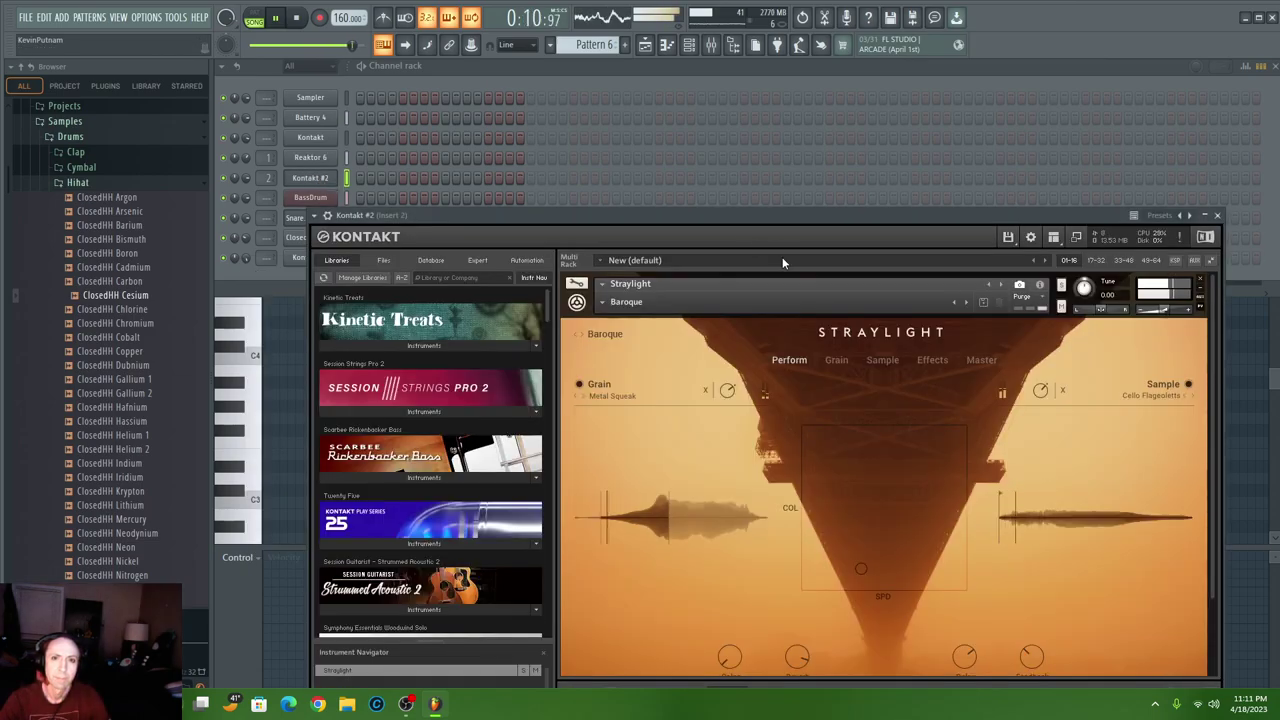
- Try the Straylight presets A Wall of Glass and Abandoned Subway in Kontakt #2, and shift the XY point up and right
click(965, 302)
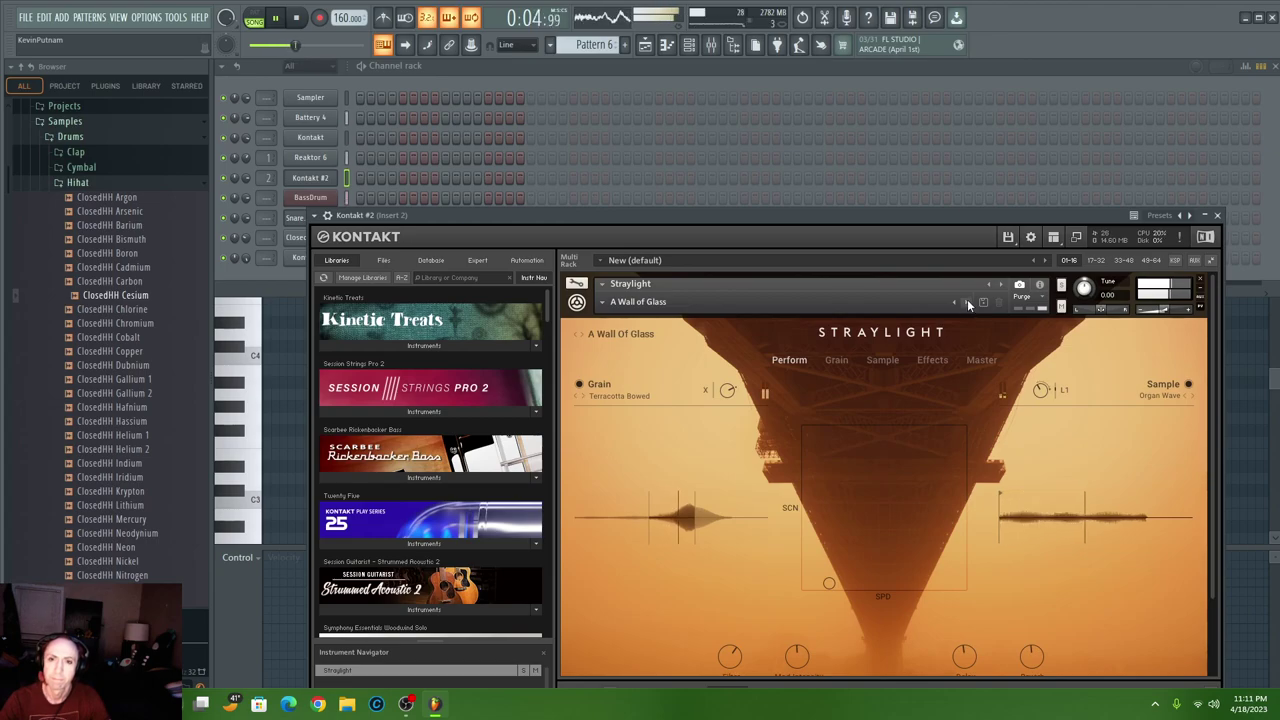
click(968, 301)
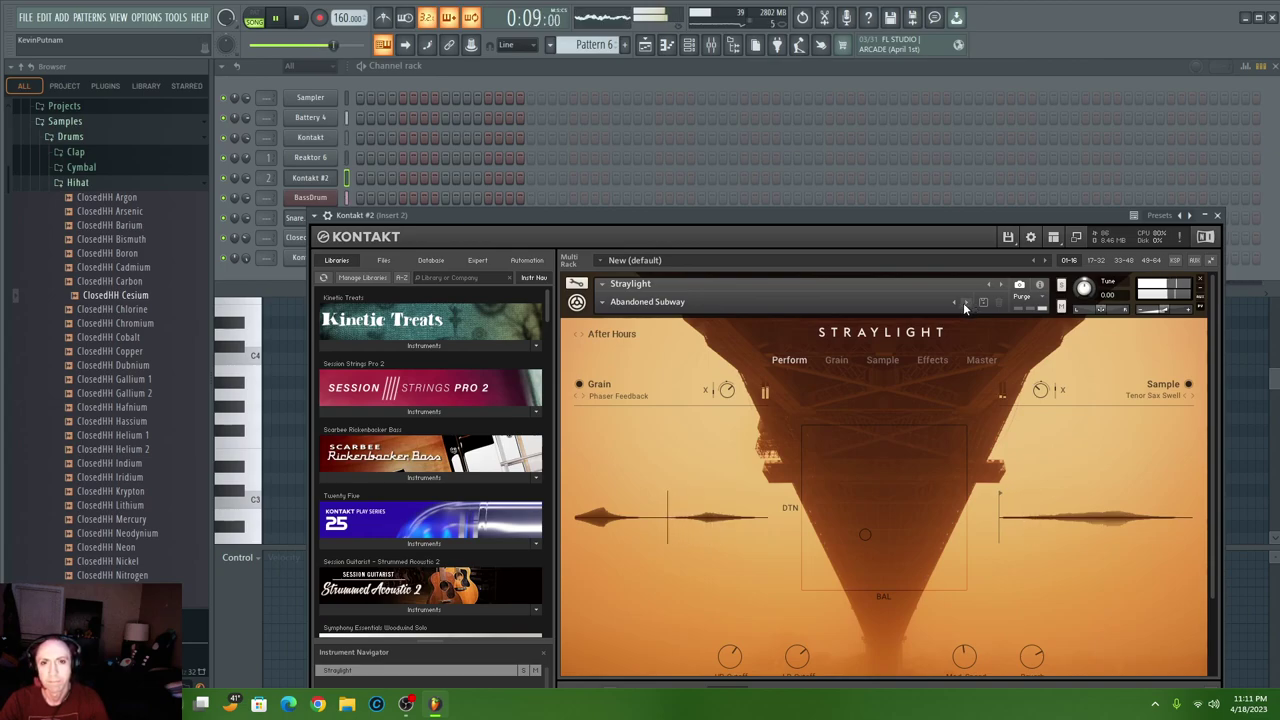
drag(866, 536, 914, 462)
- Load the Cyclavion preset from Straylight's Pulses category and move the XY point up and right
click(612, 302)
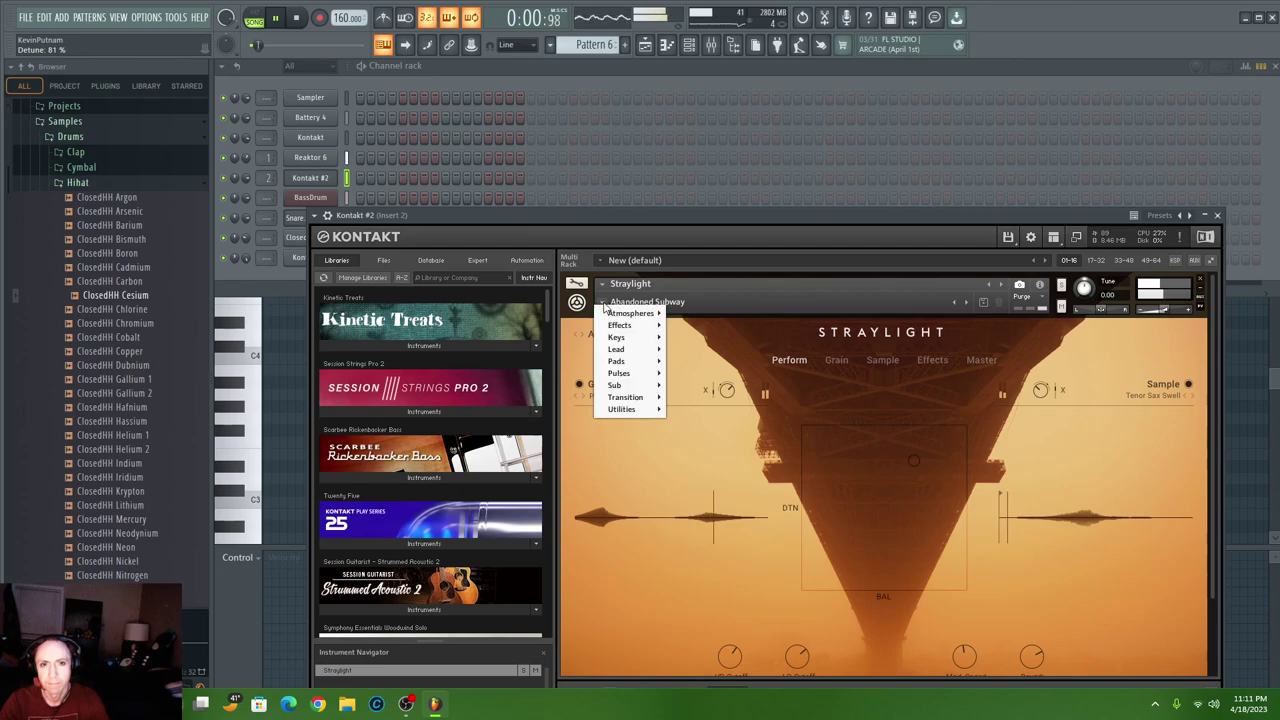
mouse_move(648, 372)
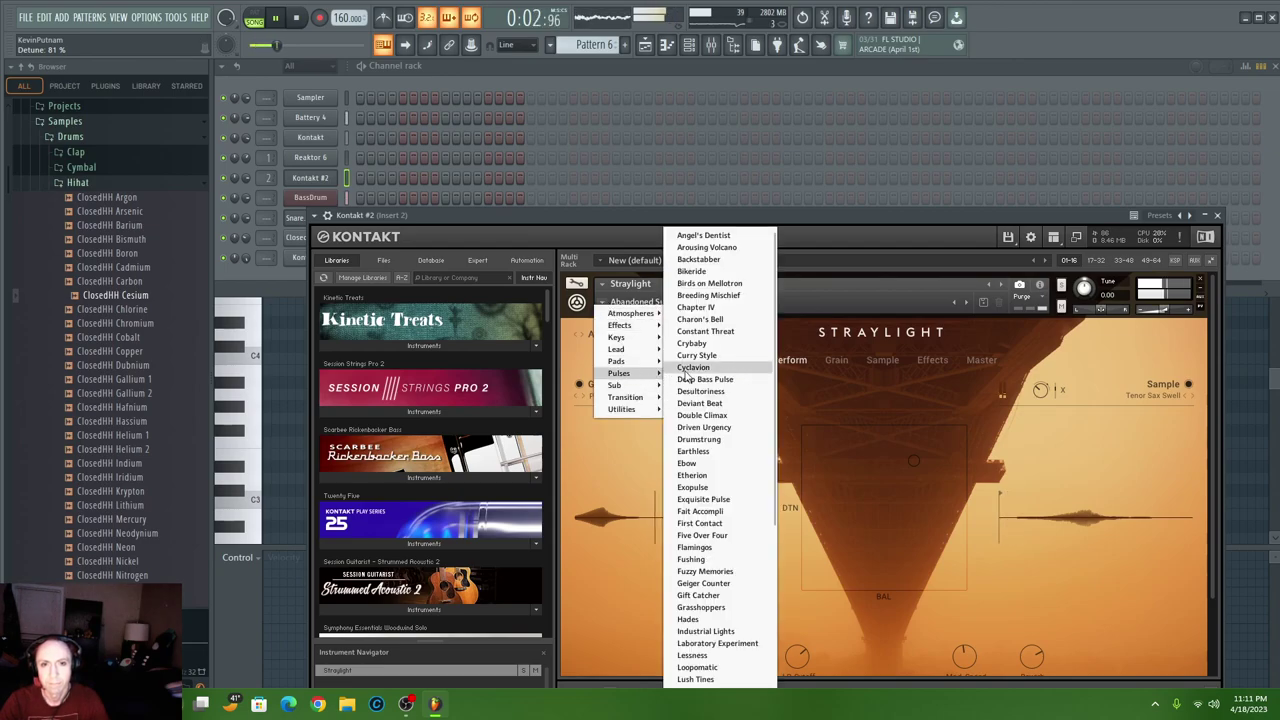
click(700, 370)
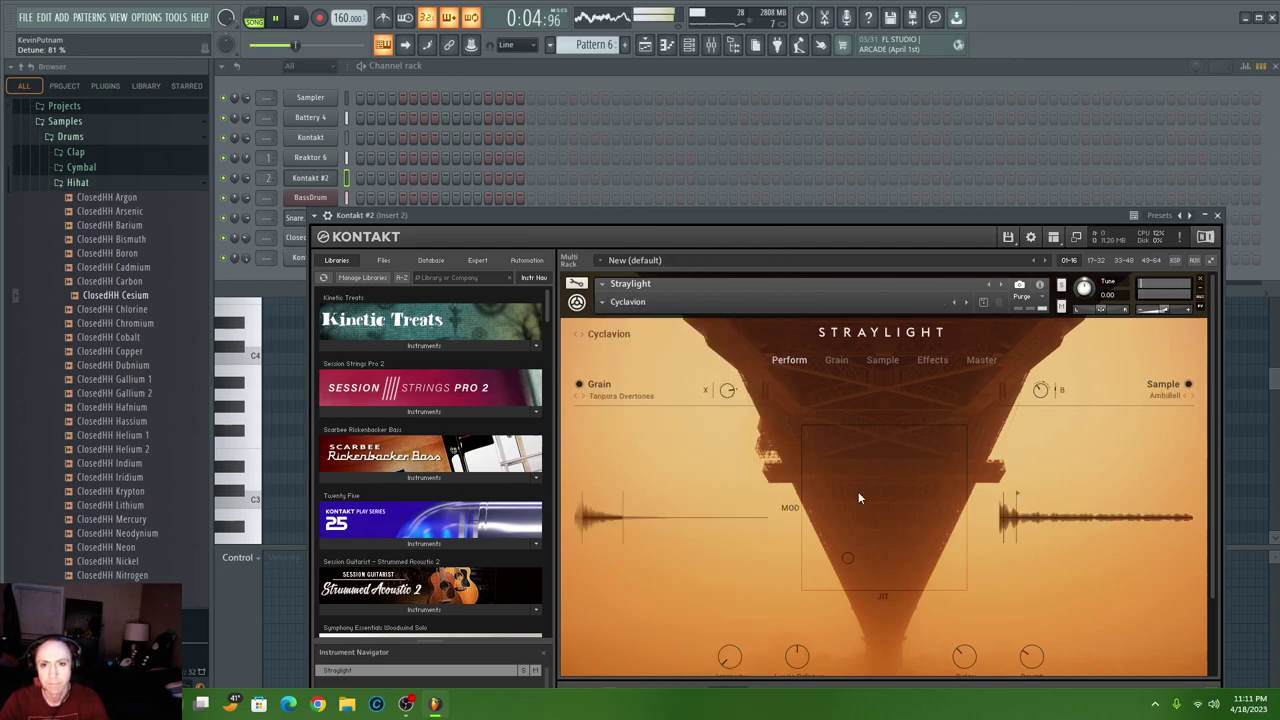
drag(846, 557, 917, 449)
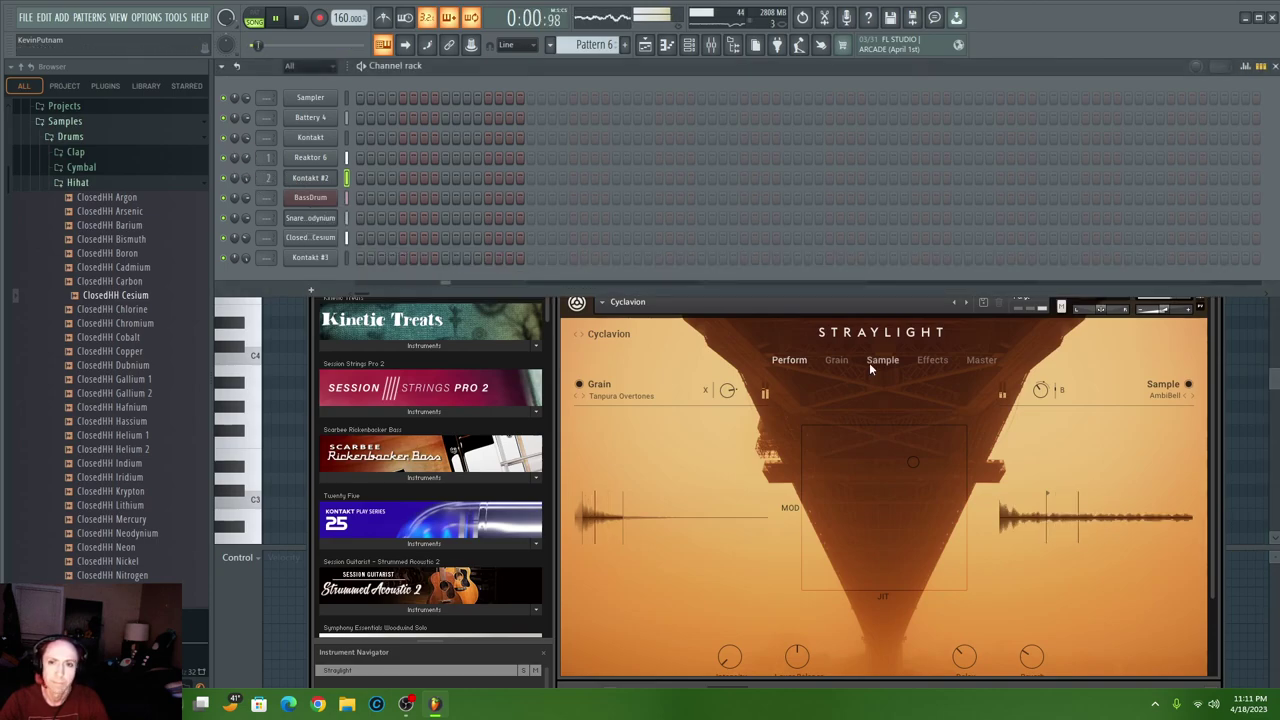
- Advance past Deep Bass Pulse to the Straylight preset Desultoriness and move its XY point up and right
click(966, 302)
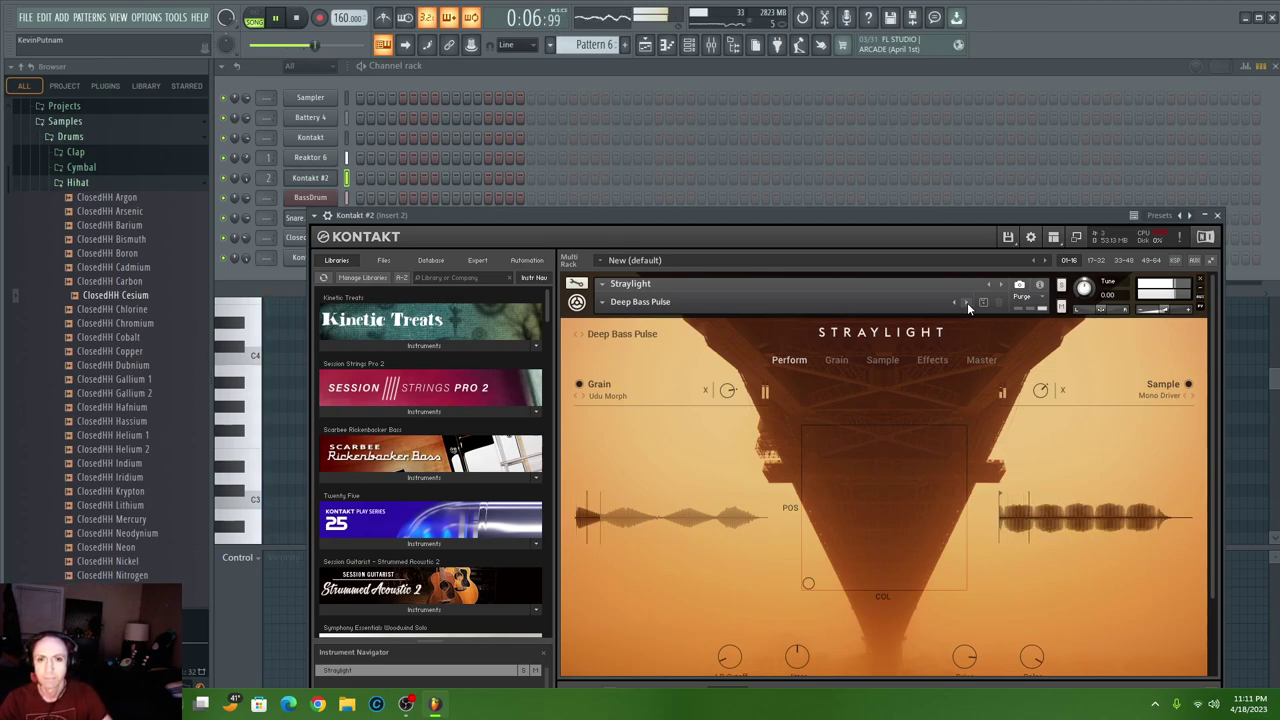
click(966, 303)
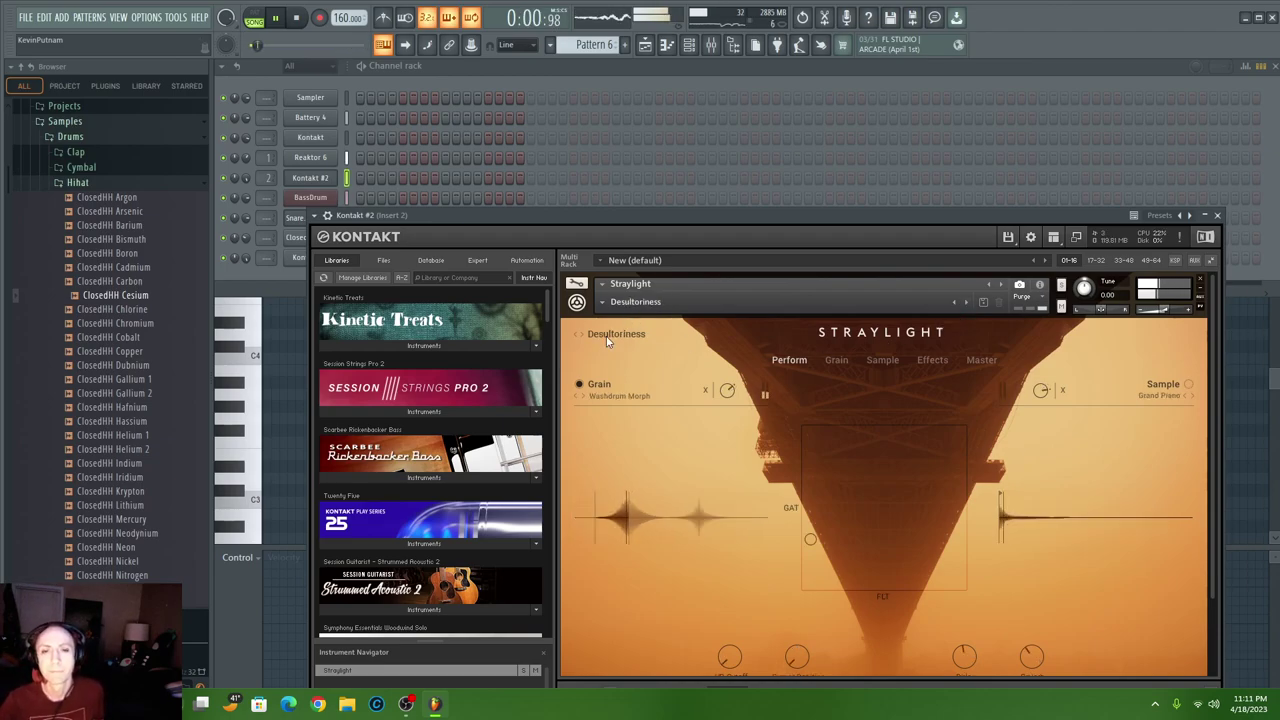
drag(835, 531, 898, 478)
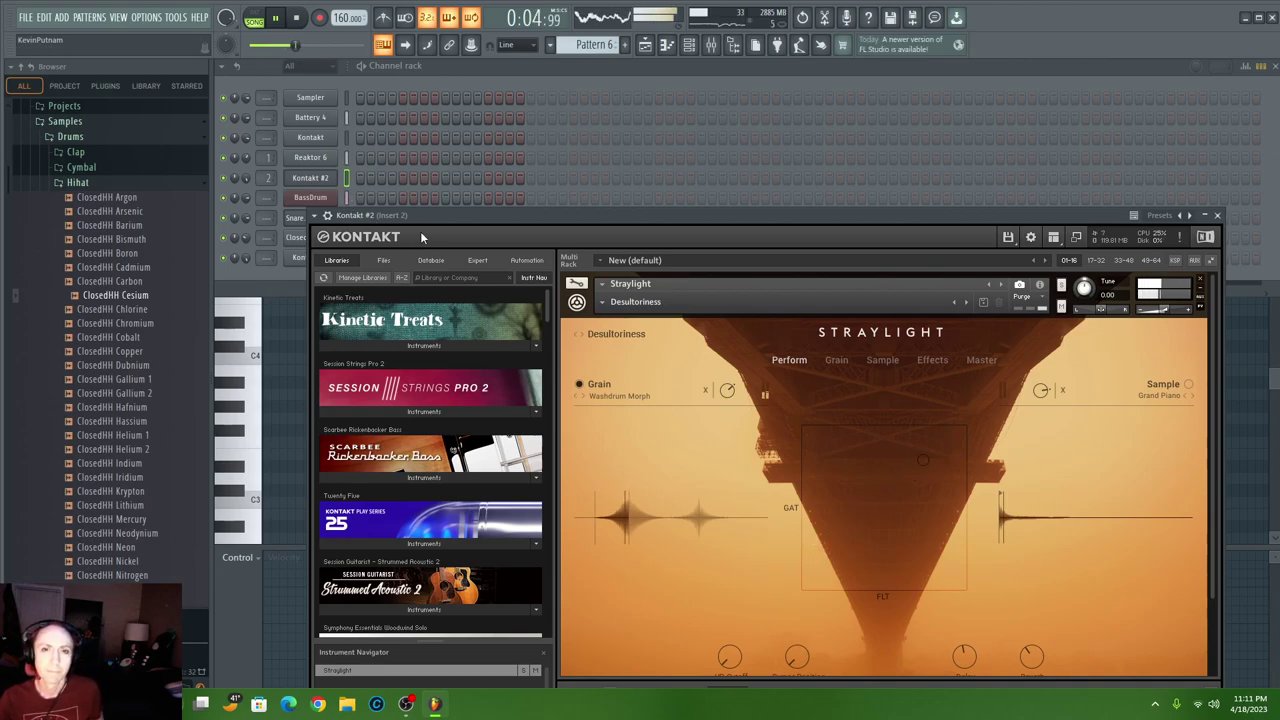
- Bring up the Kontakt, Reaktor 6 and Kontakt #3 instruments and move their windows lower to uncover the channel rack
drag(515, 213, 535, 340)
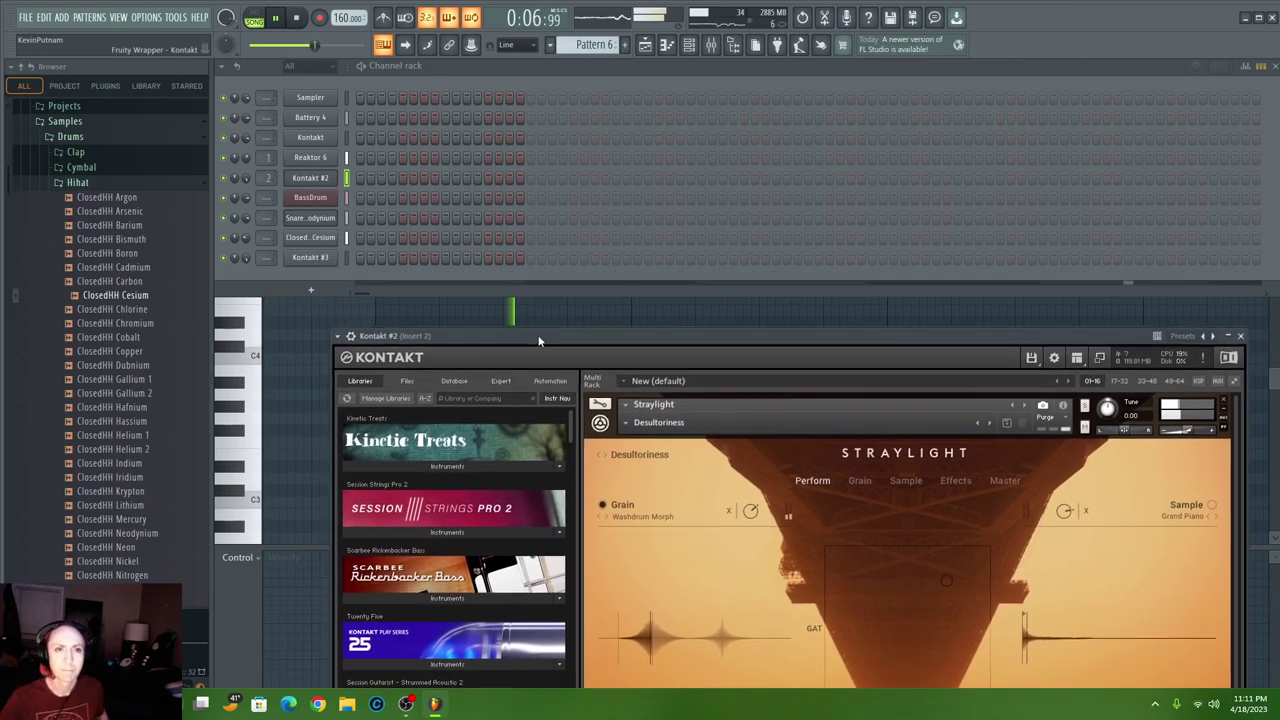
click(297, 140)
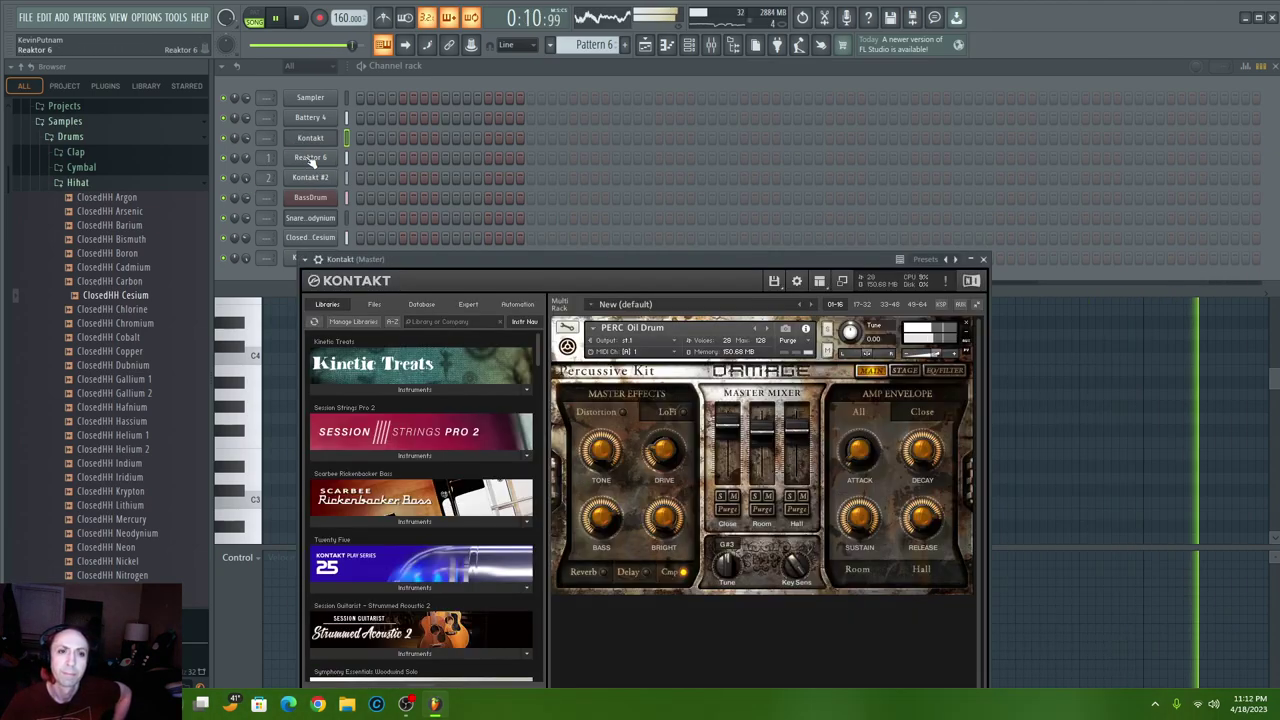
click(310, 160)
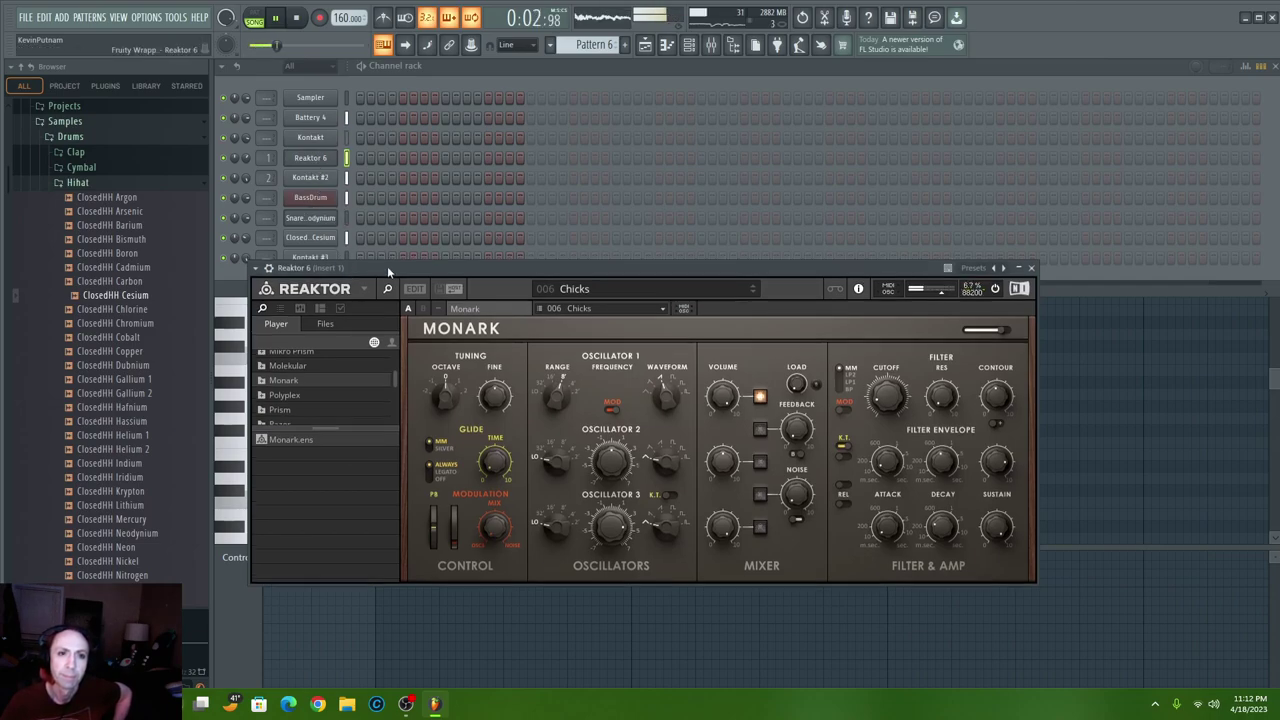
drag(387, 264, 387, 298)
click(298, 268)
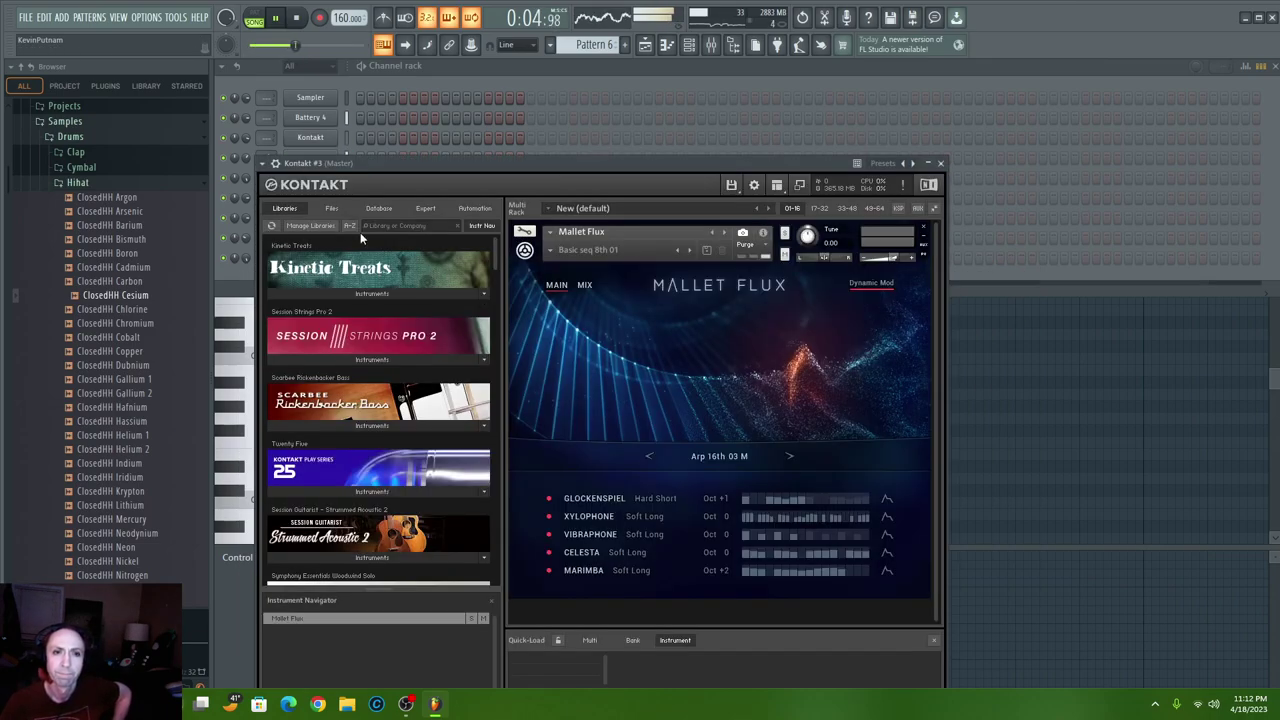
mouse_move(437, 166)
mouse_down()
mouse_move(427, 344)
mouse_move(616, 337)
mouse_up()
- Check the arrangement in the playlist and open the Pattern 6 piano roll for Kontakt #3
click(645, 45)
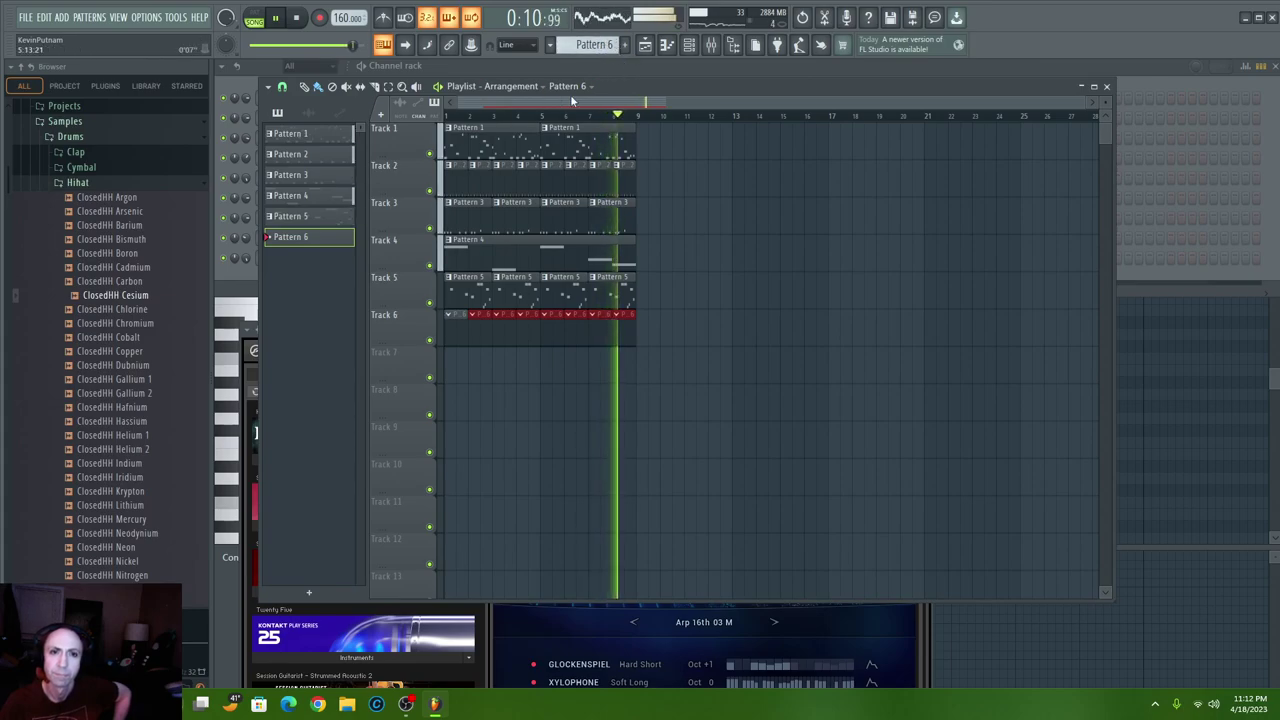
click(688, 45)
right_click(341, 260)
click(341, 260)
right_click(341, 260)
click(364, 258)
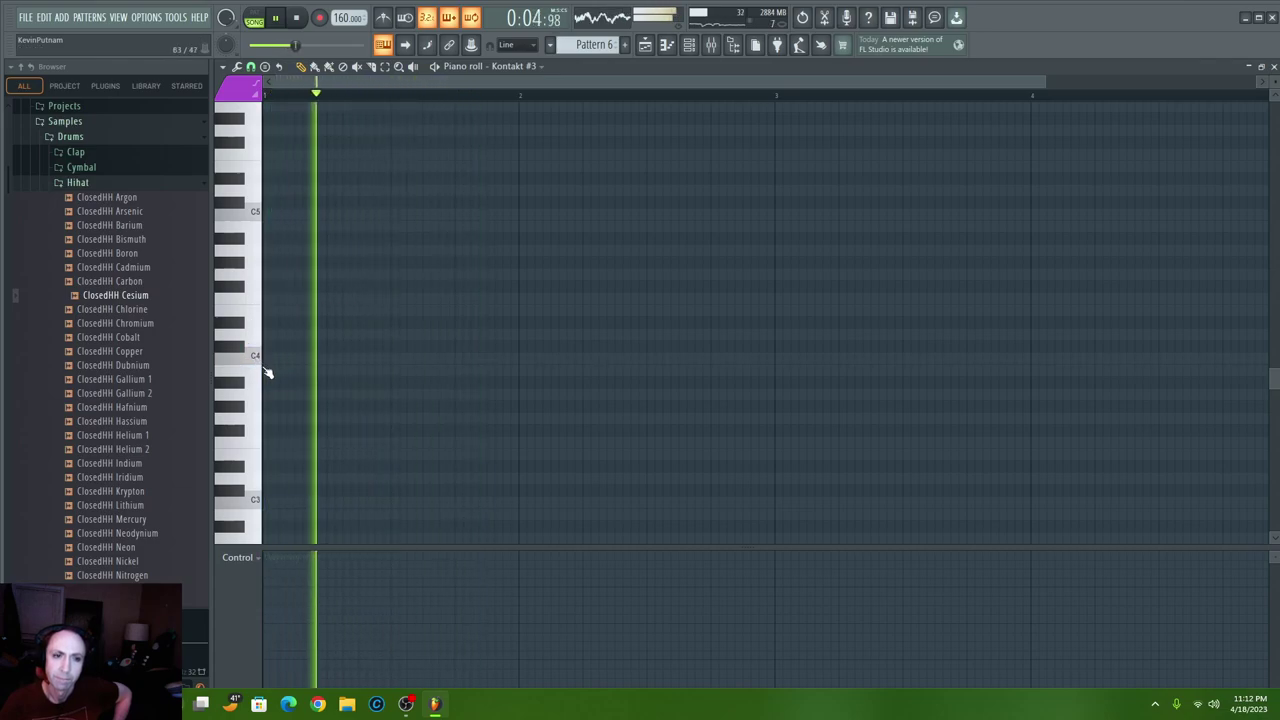
- Audition low keys around C3 and draw a one-bar C3 note at the start of bar 1
click(256, 500)
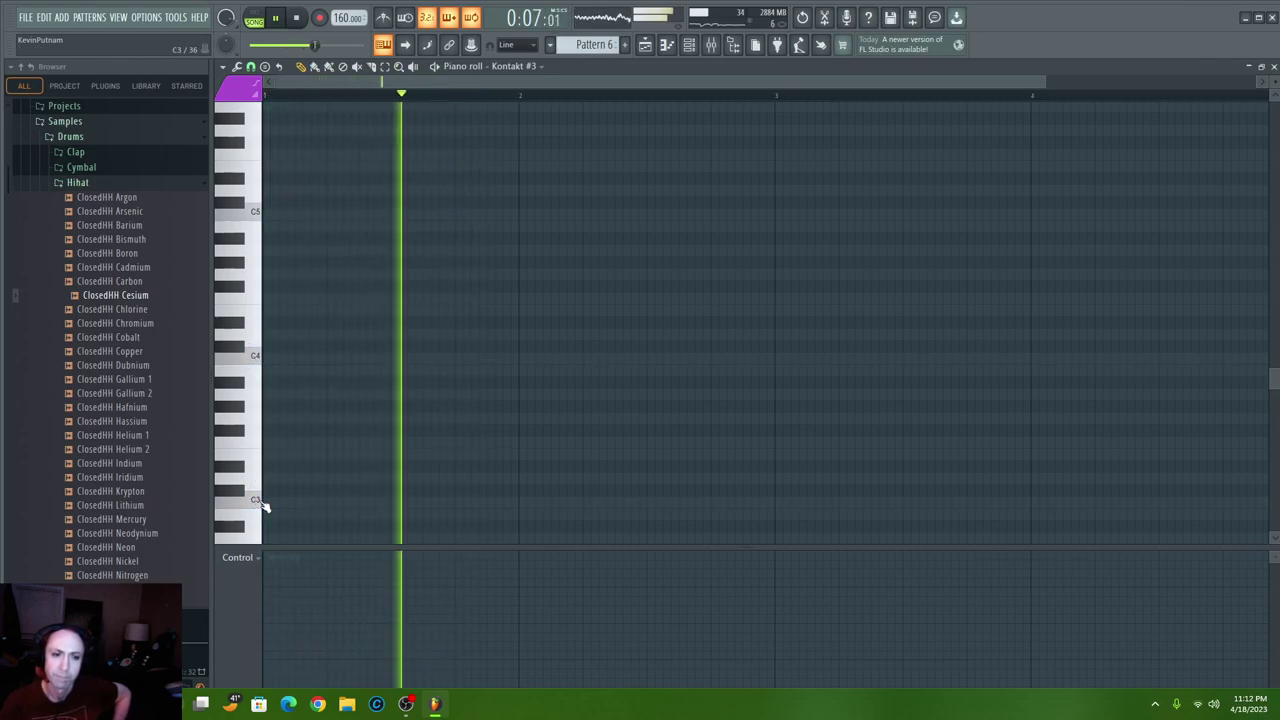
scroll(262, 490, down, 3)
click(258, 464)
click(258, 466)
click(258, 321)
click(265, 322)
drag(323, 322, 523, 329)
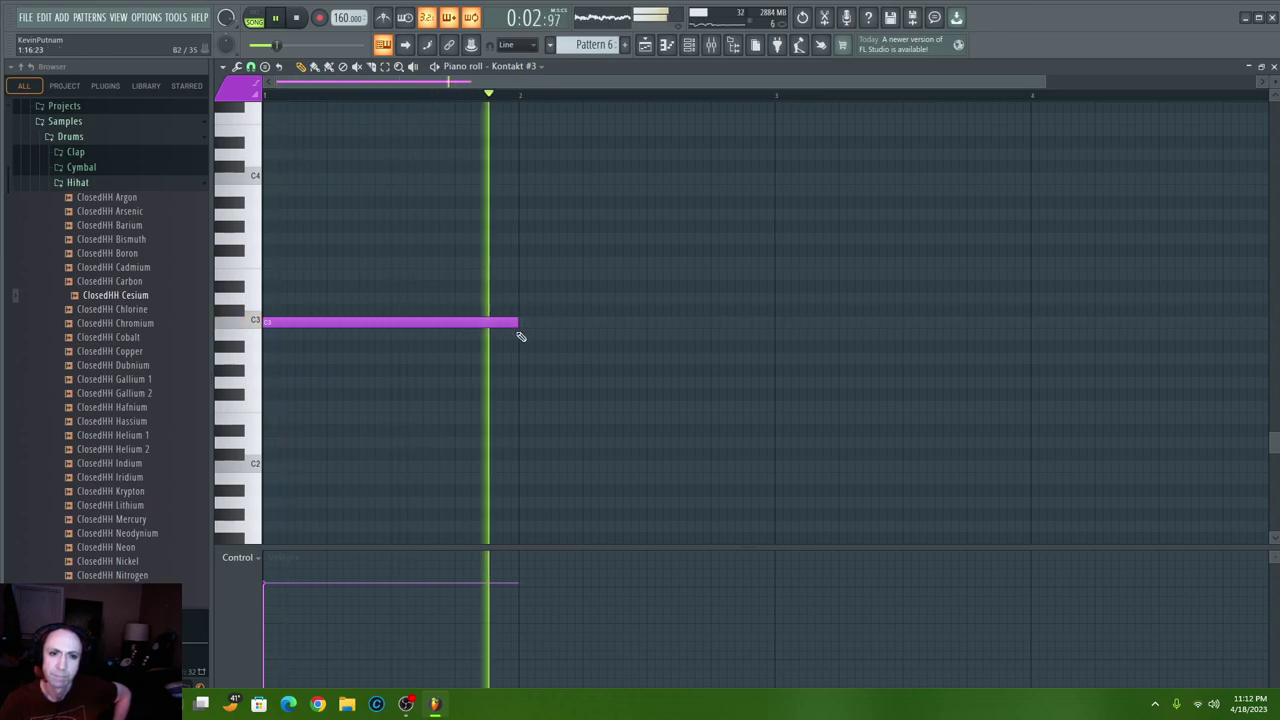
- Bring up the Kontakt #3 instrument from the channel rack and advance its Mallet Flux scene to Arp 16th 05
click(689, 44)
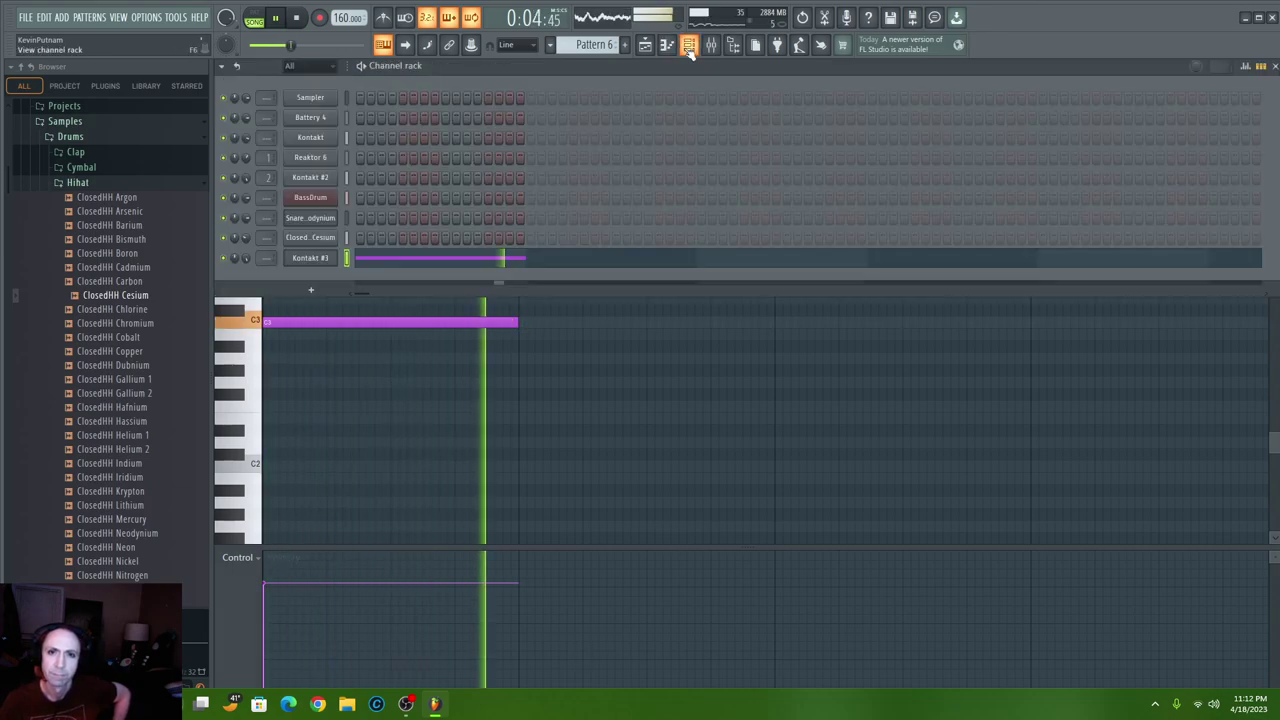
click(307, 258)
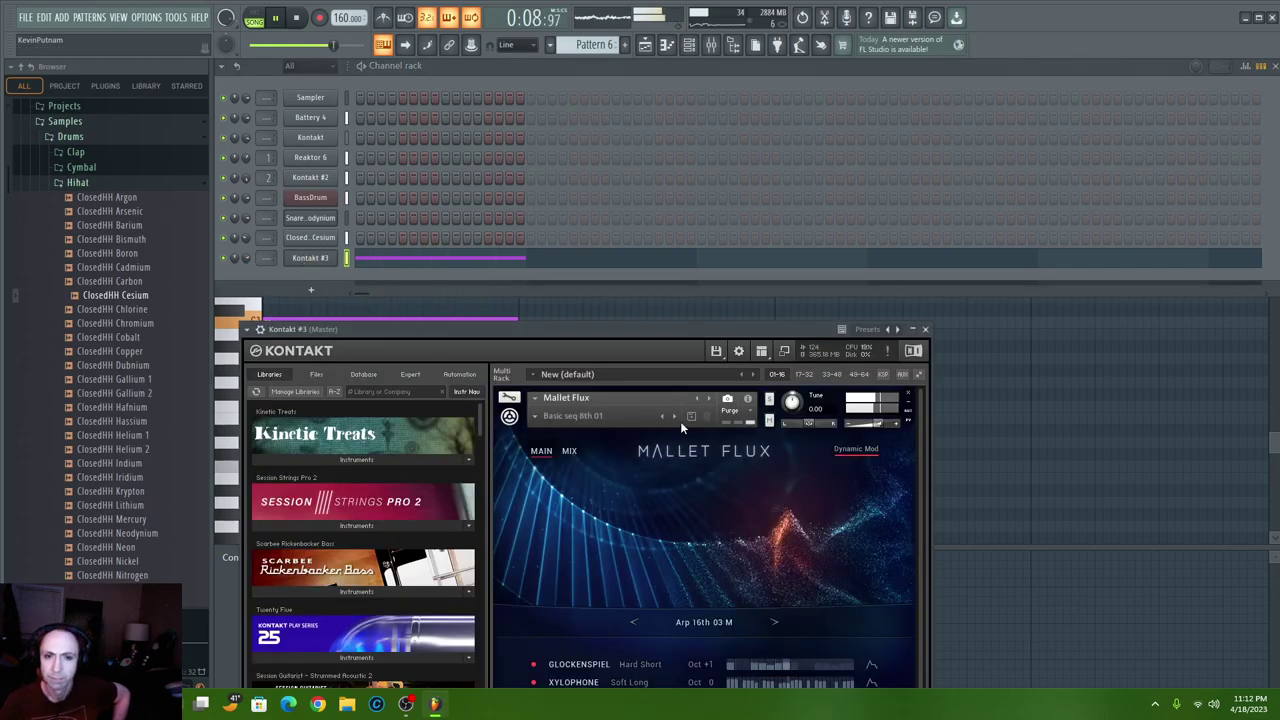
click(774, 622)
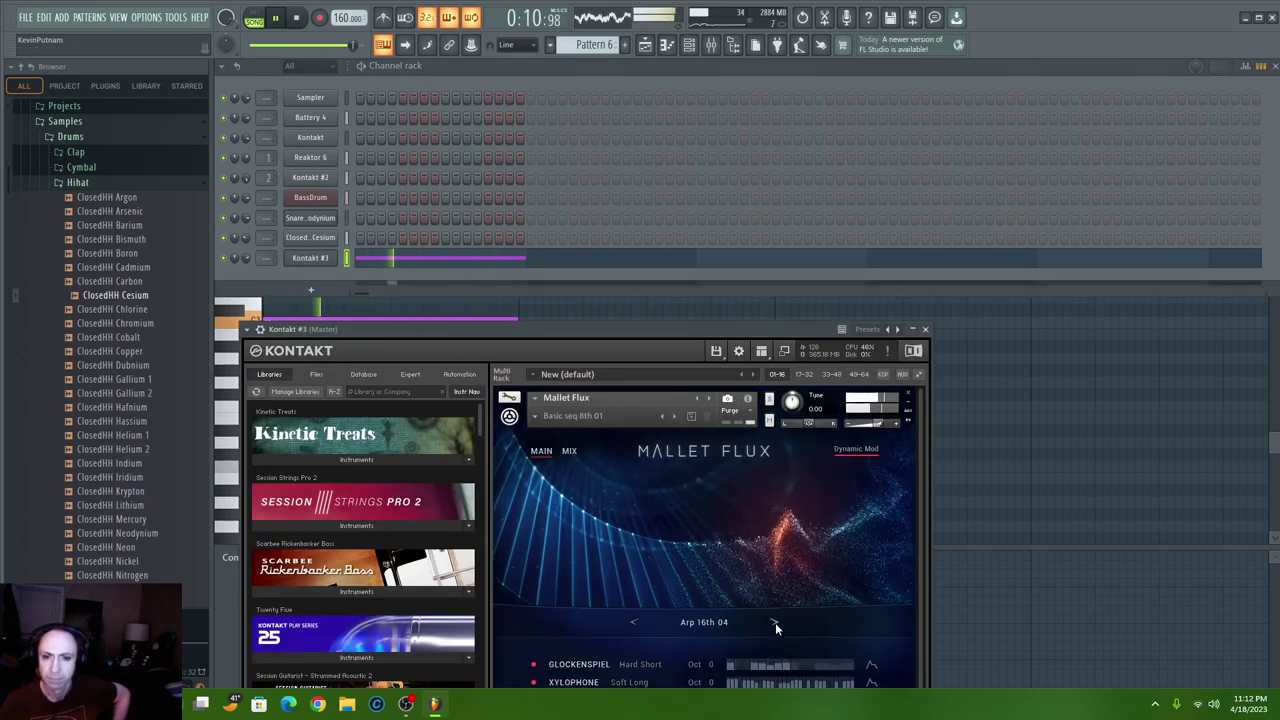
click(779, 622)
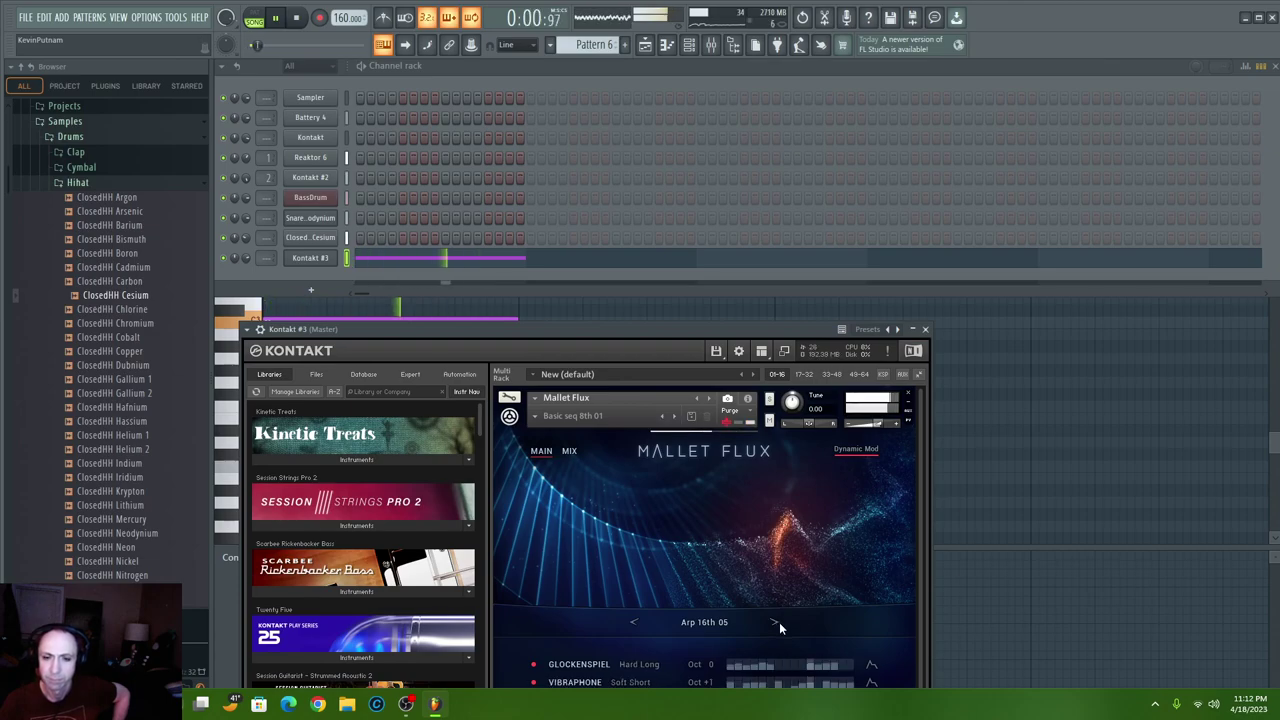
- Filter the Mallet Flux scenes by Arp and Flux, auditioning Arp 16th 03 Morph, 01 Morph and 41 Flux
click(706, 622)
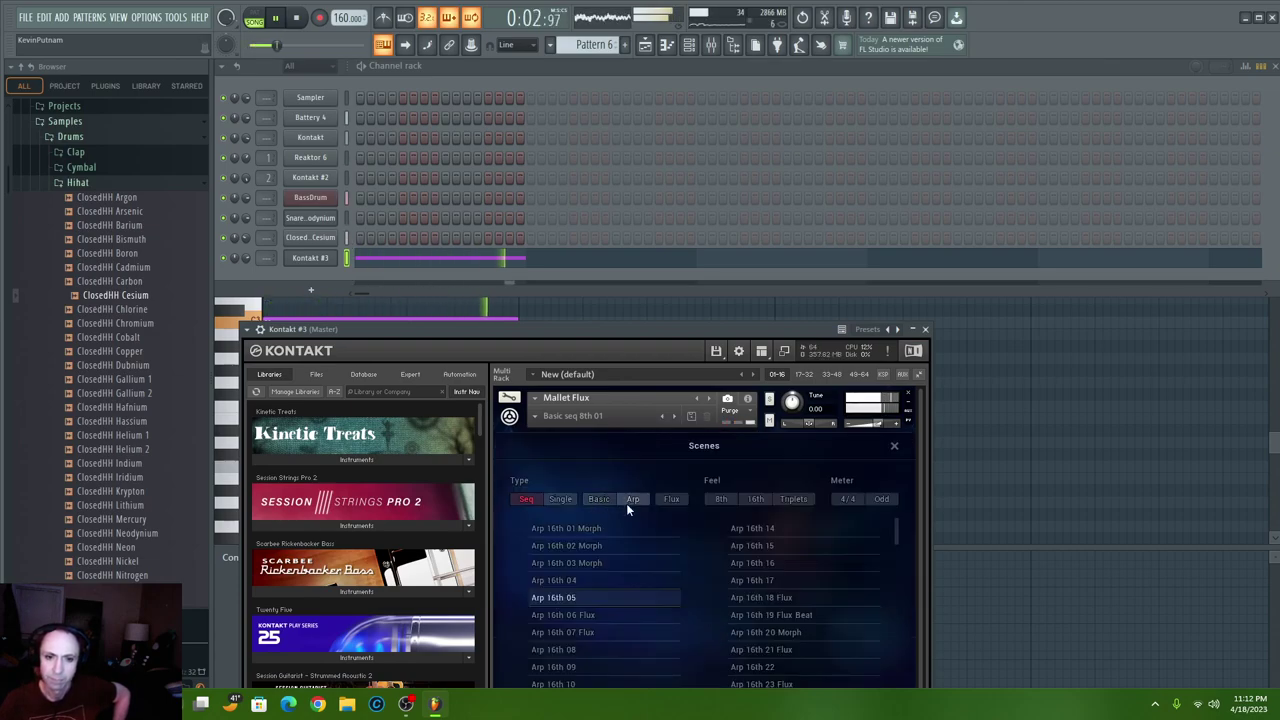
click(586, 564)
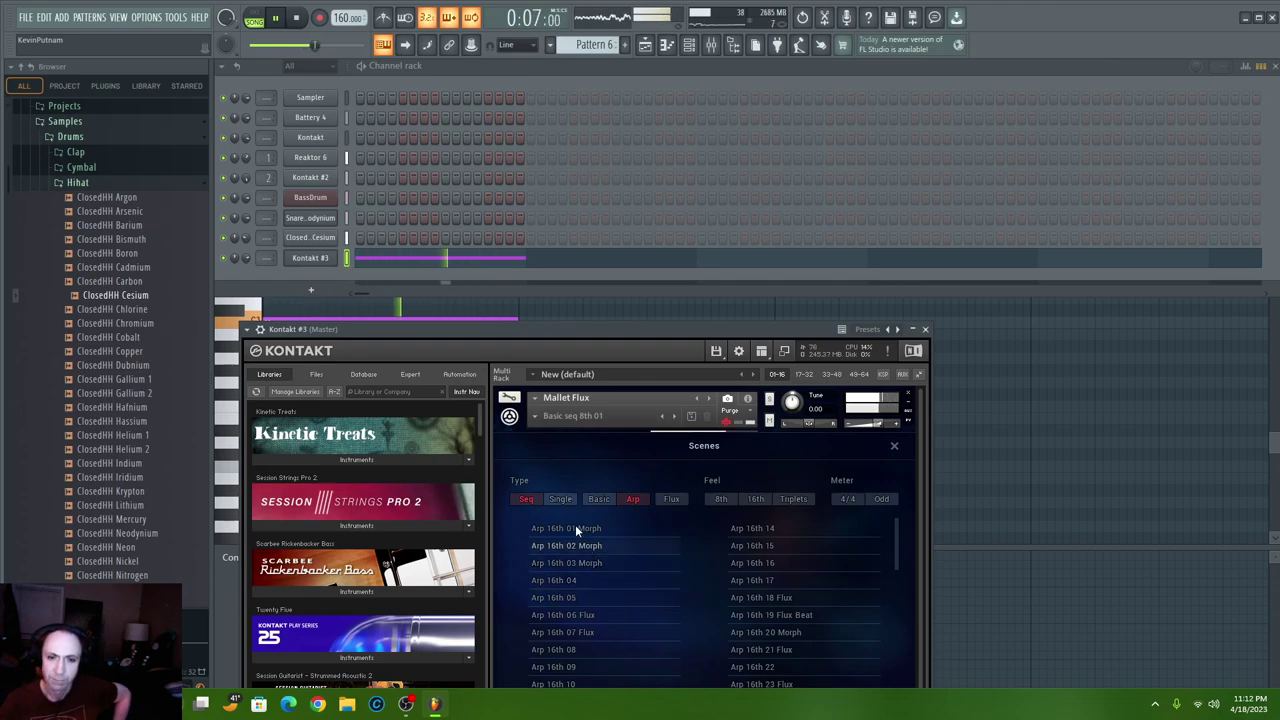
click(621, 526)
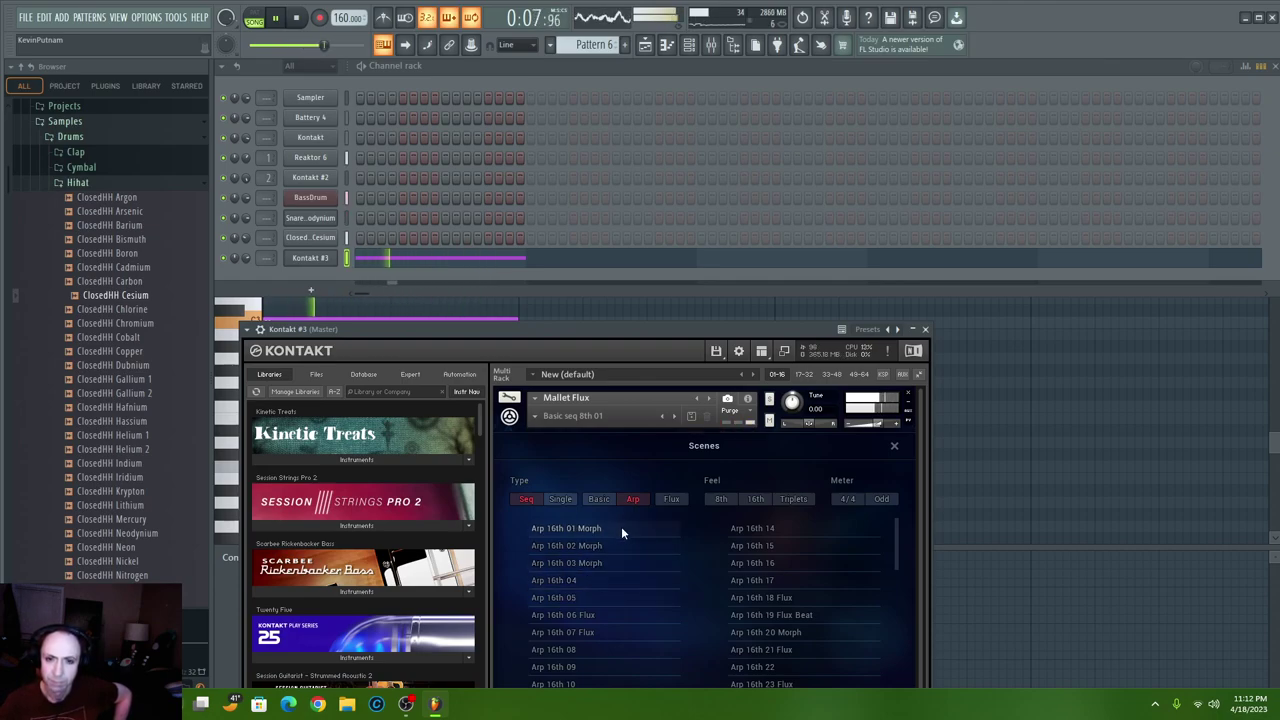
click(673, 501)
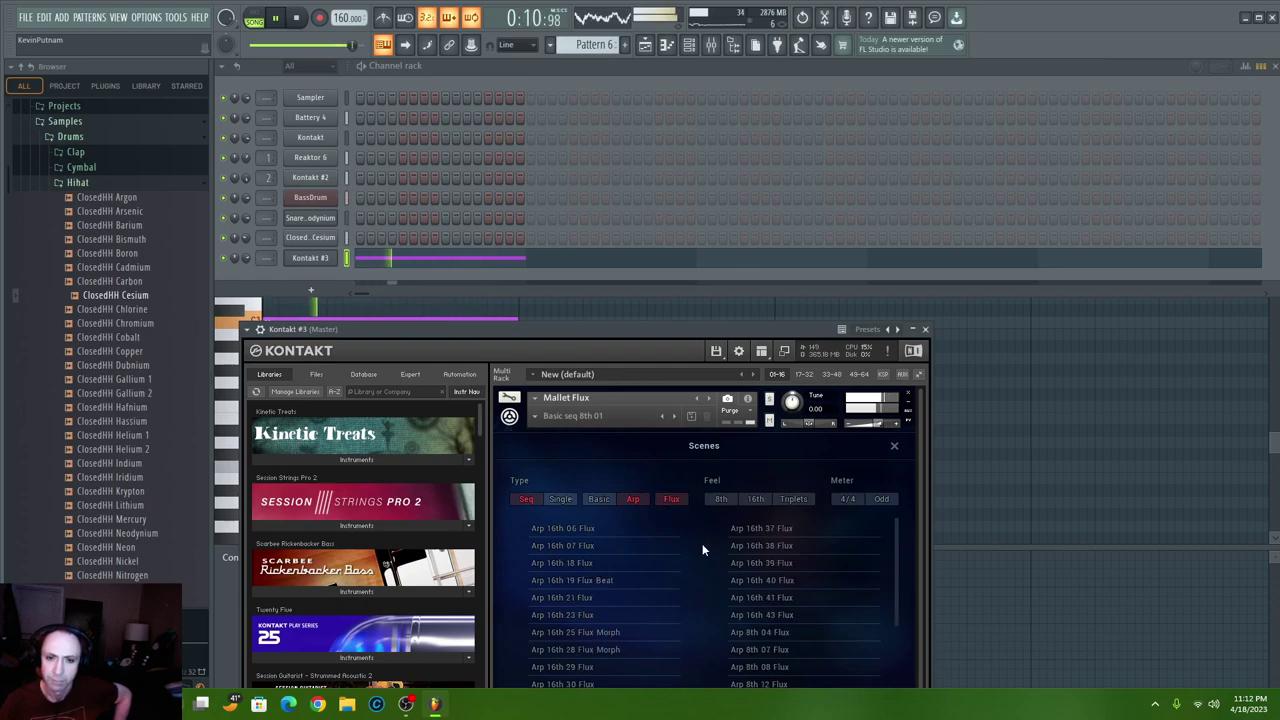
click(761, 601)
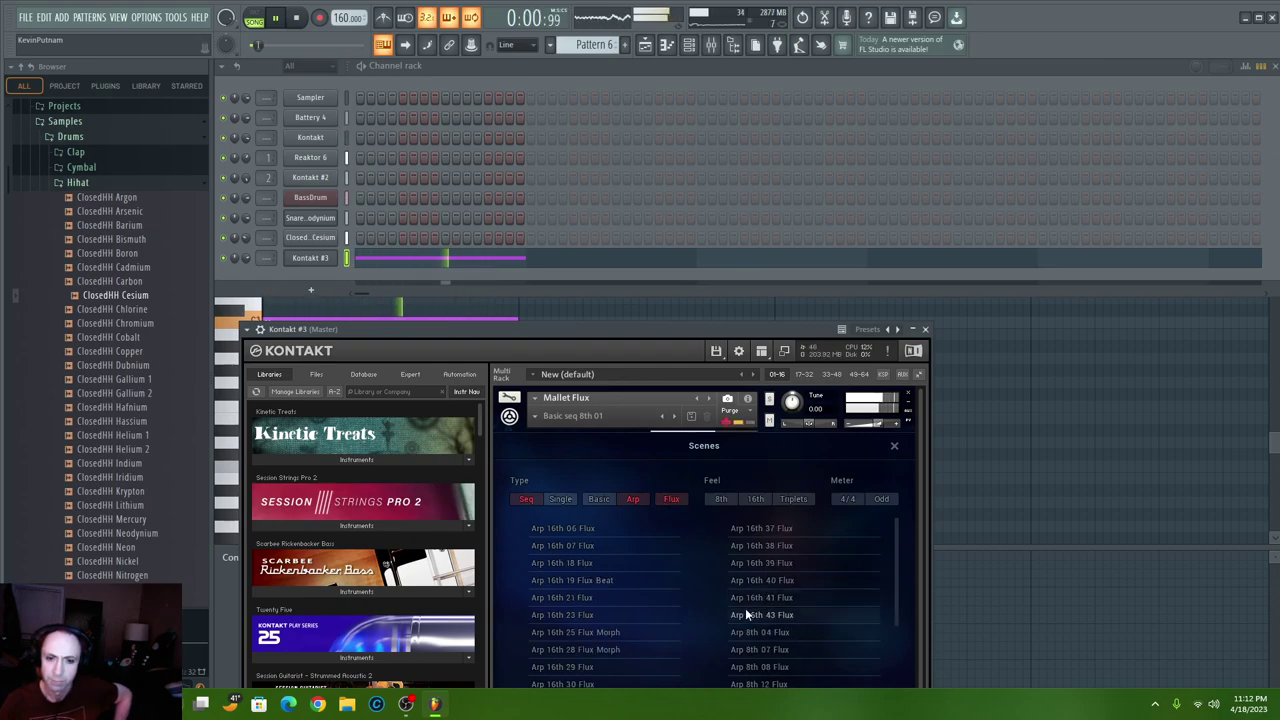
- Restrict the scene list to the 4/4 meter and audition Arp 16th 21 Flux and Arp 16th 41 Flux
click(234, 258)
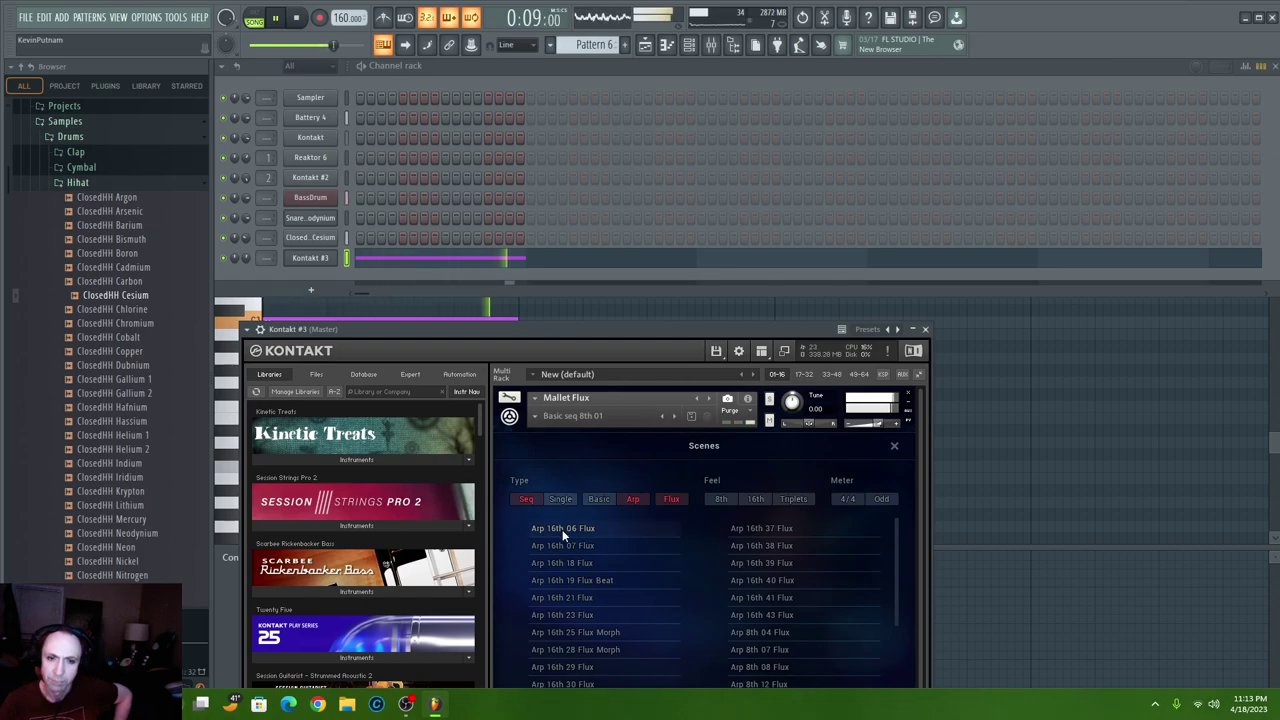
click(846, 499)
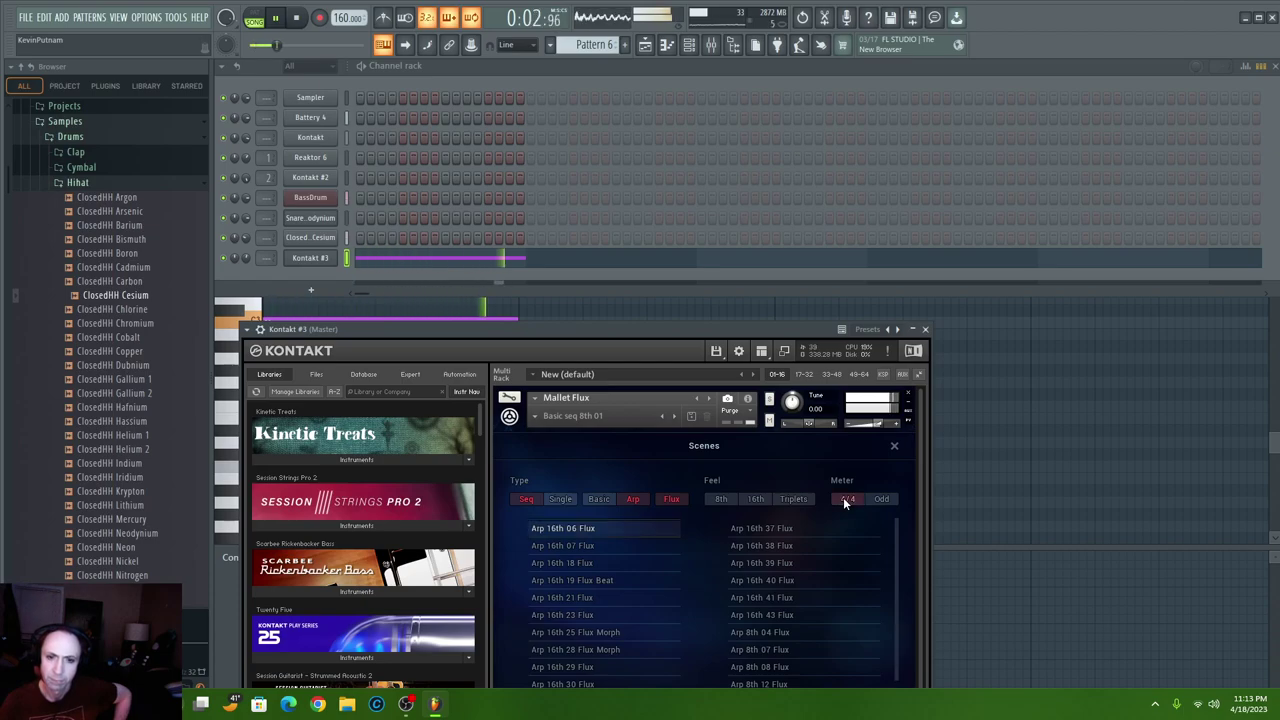
click(576, 599)
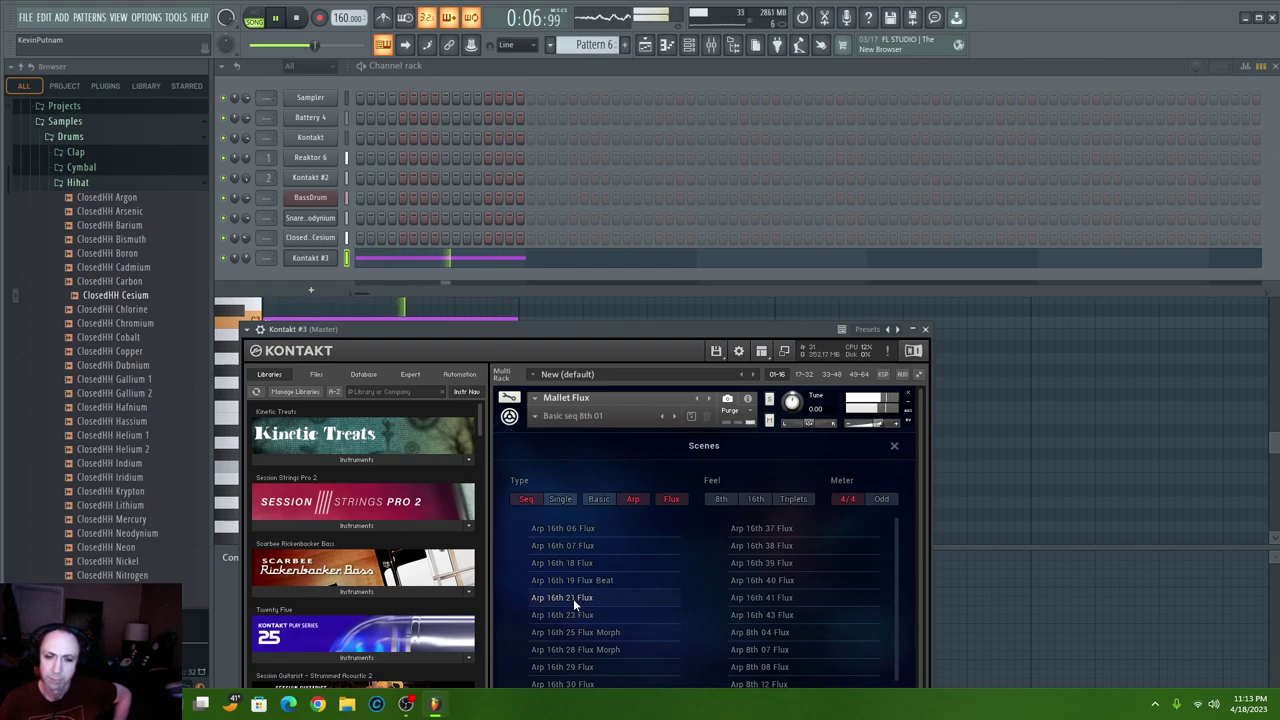
click(757, 598)
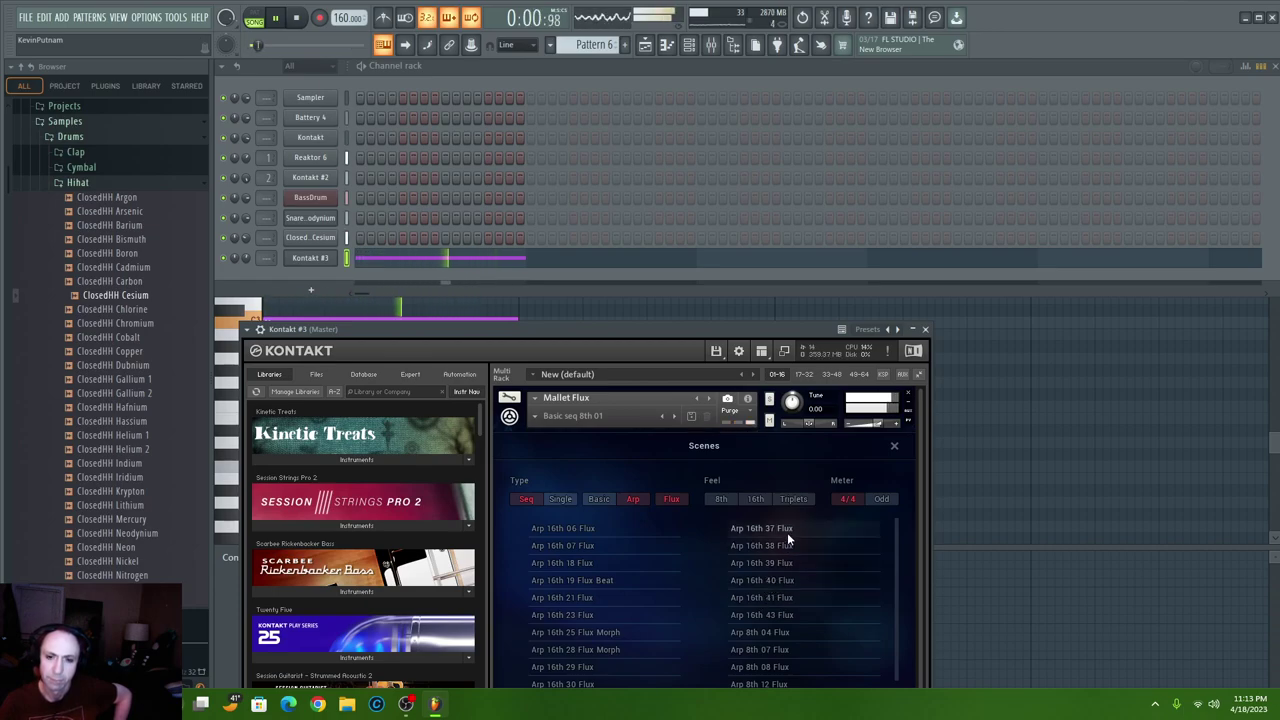
- Audition Arp triplets 16th 02 Flux under the Triplets feel and switch the scene filter to the 8th feel
click(792, 499)
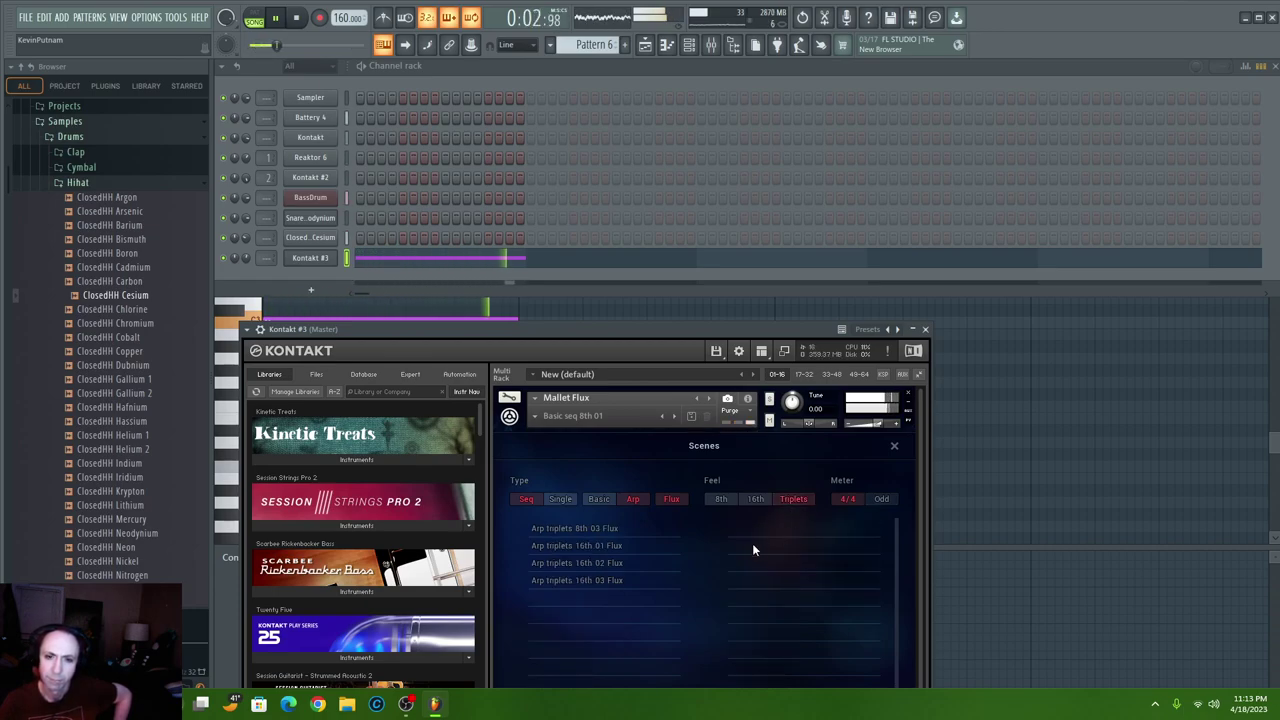
click(595, 564)
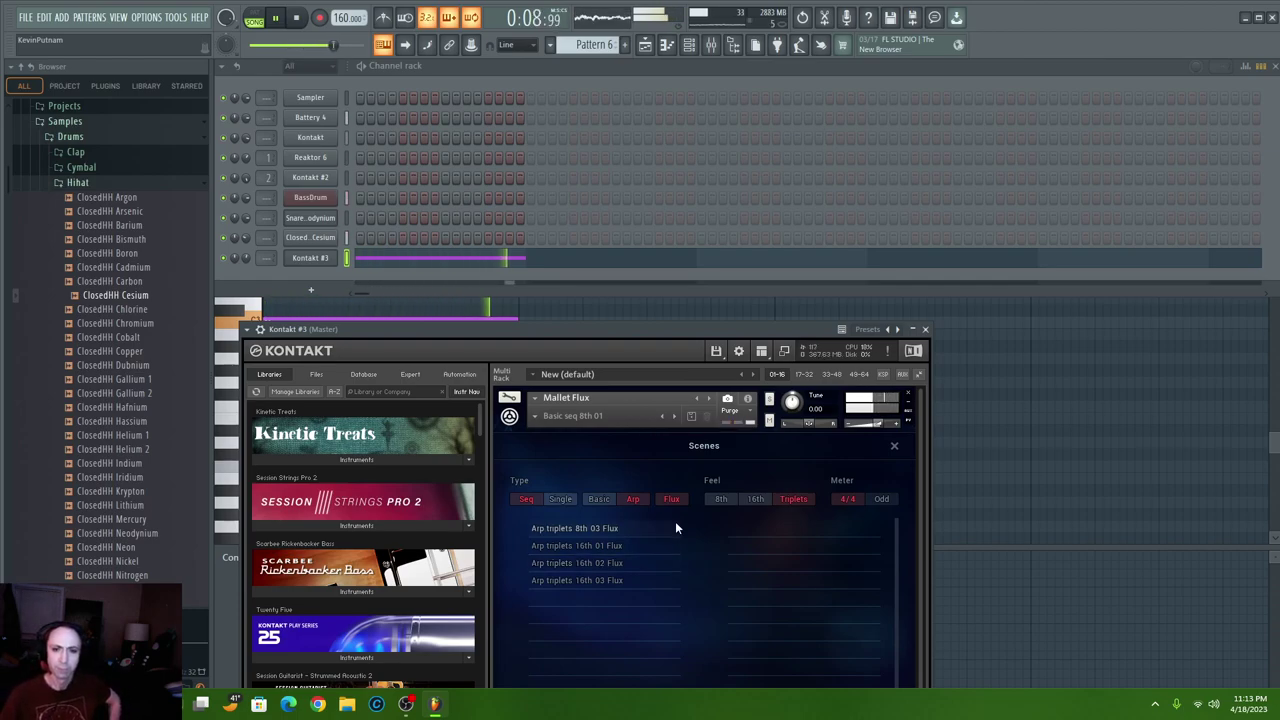
click(755, 498)
click(714, 502)
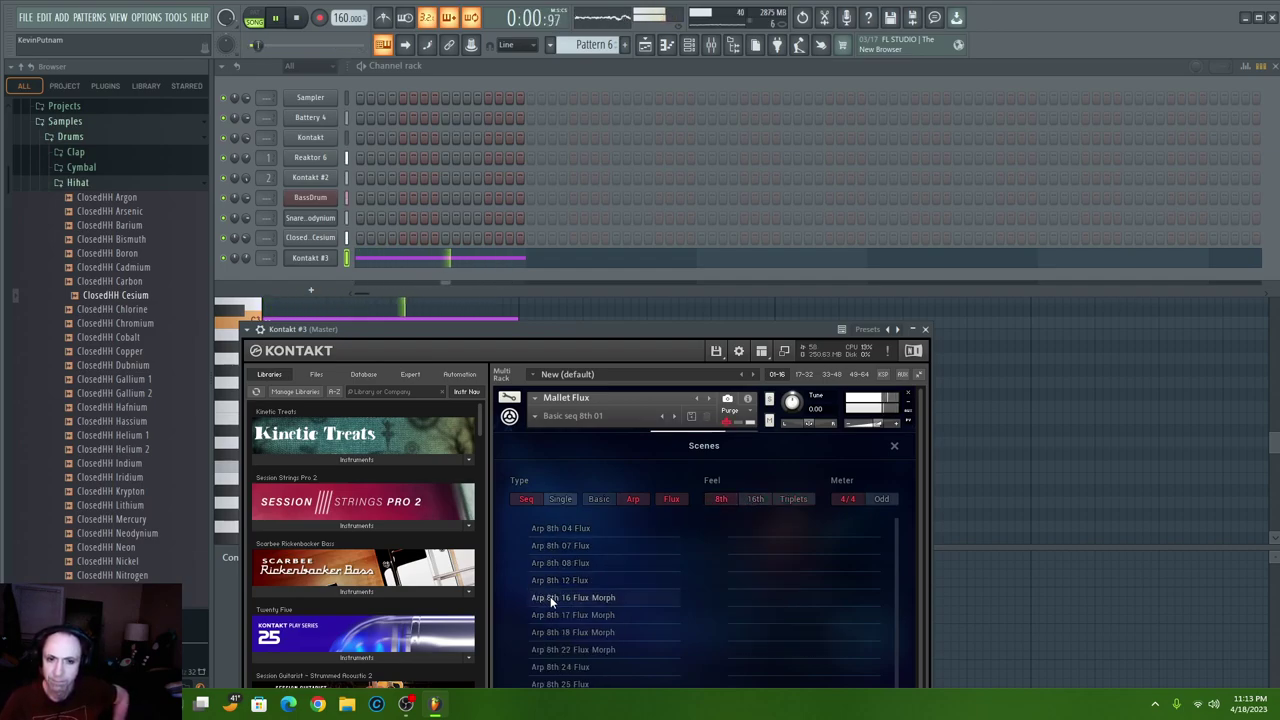
- Load the Arp 8th 18 Flux Morph scene and raise Kontakt #3's channel volume
drag(244, 256, 244, 248)
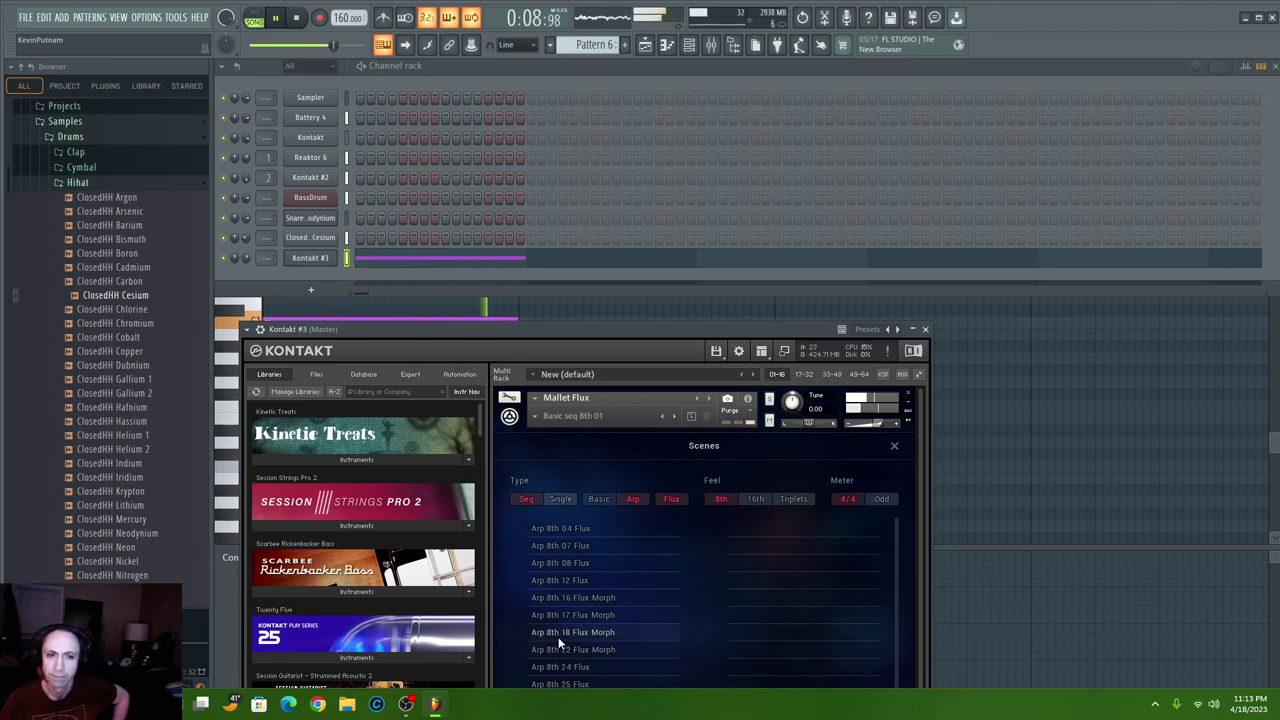
drag(237, 249, 237, 231)
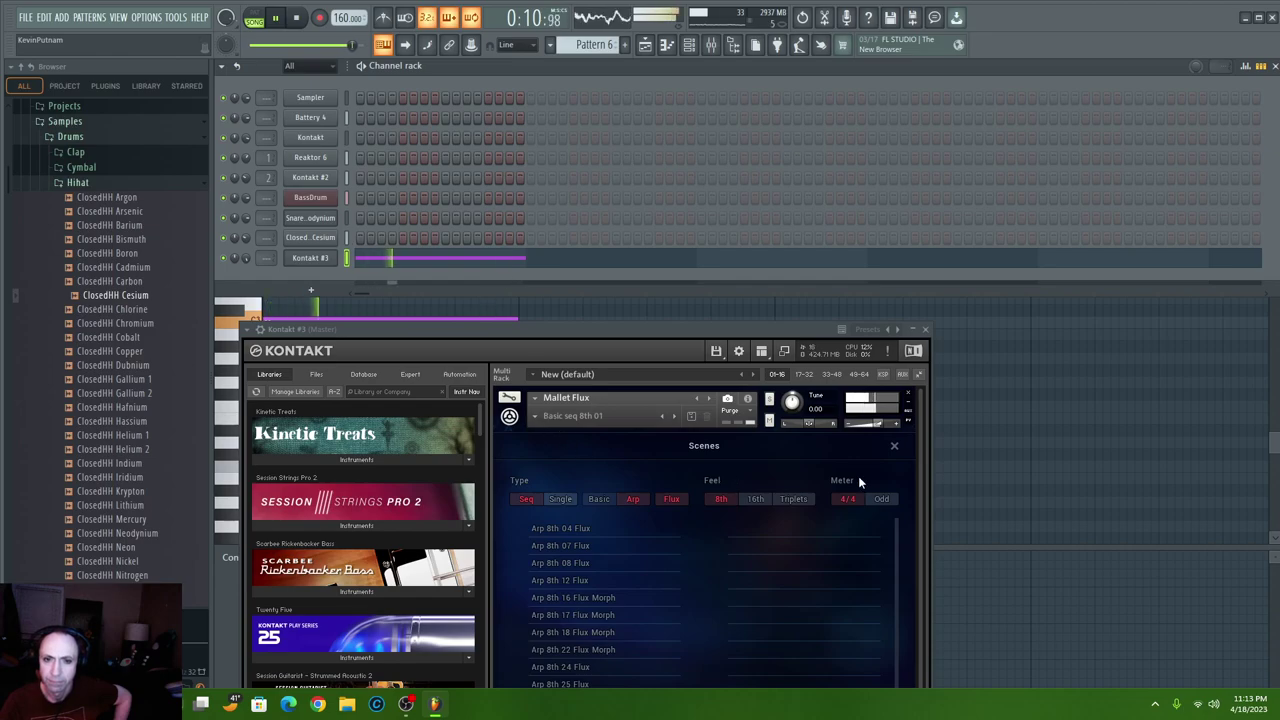
click(894, 446)
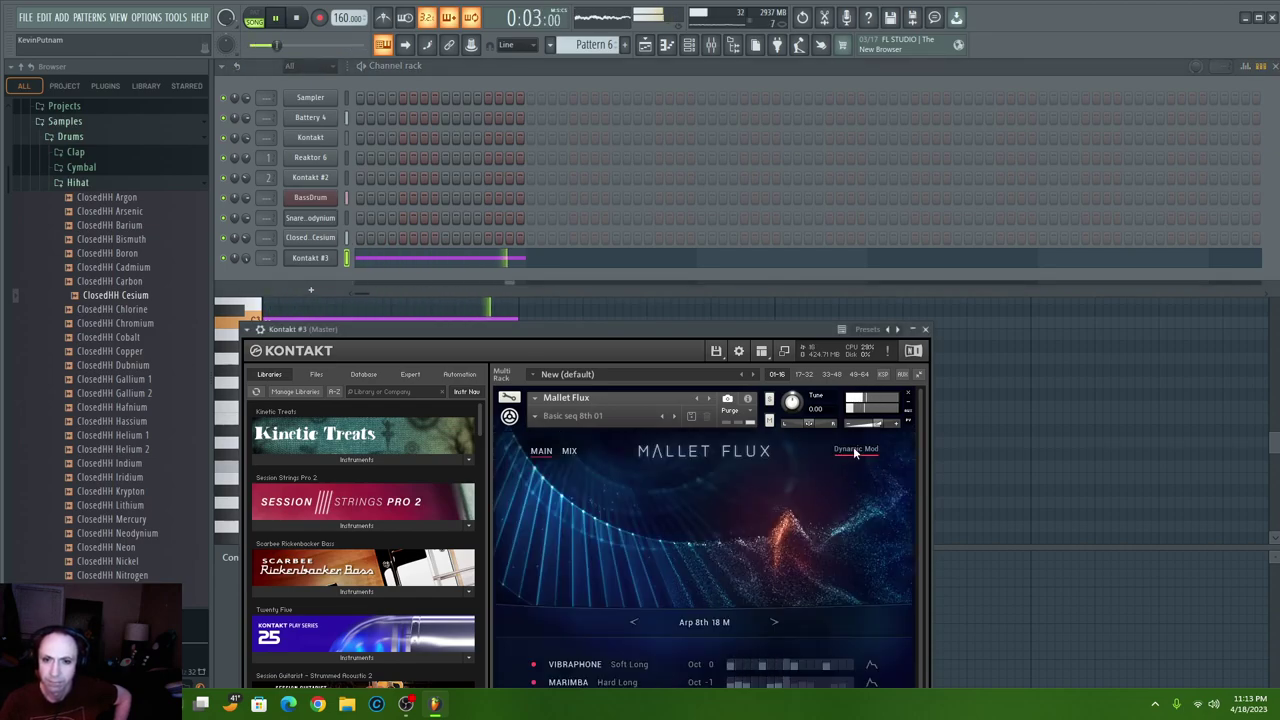
- Change the scene's first layer to Xylophone Bowed and its second layer to Vibraphone Hard Short
drag(607, 330, 590, 189)
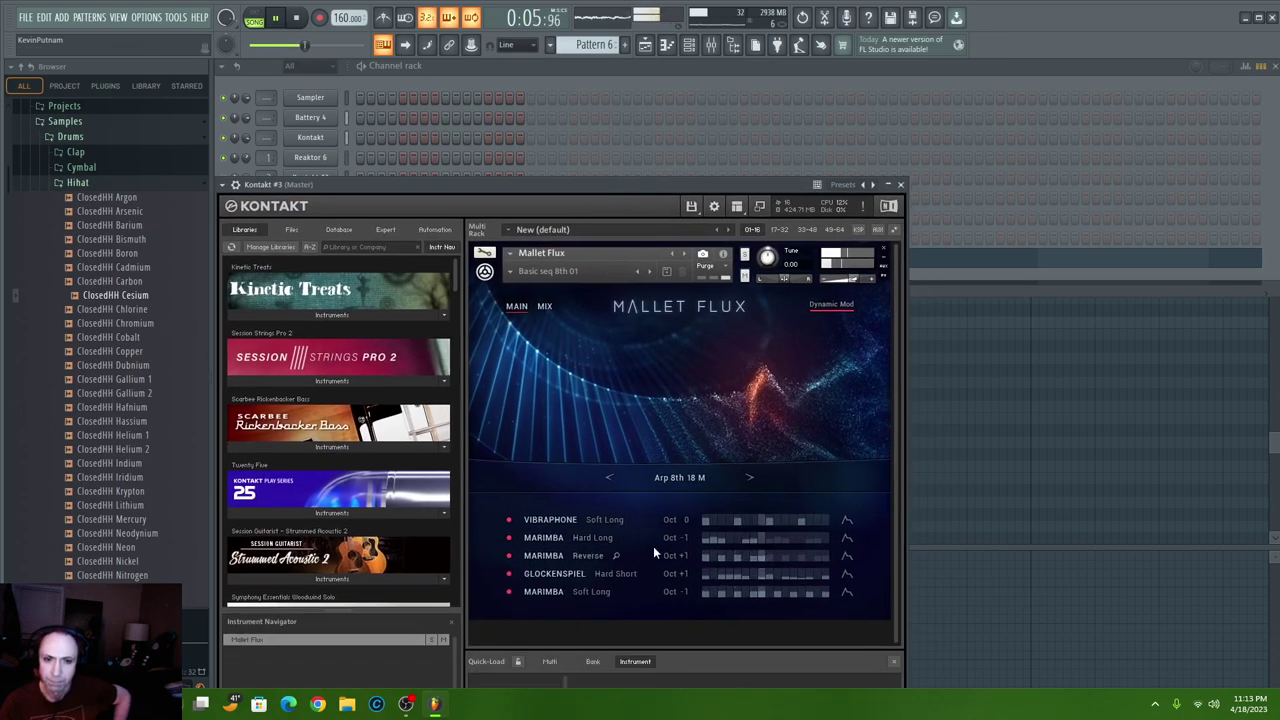
click(551, 520)
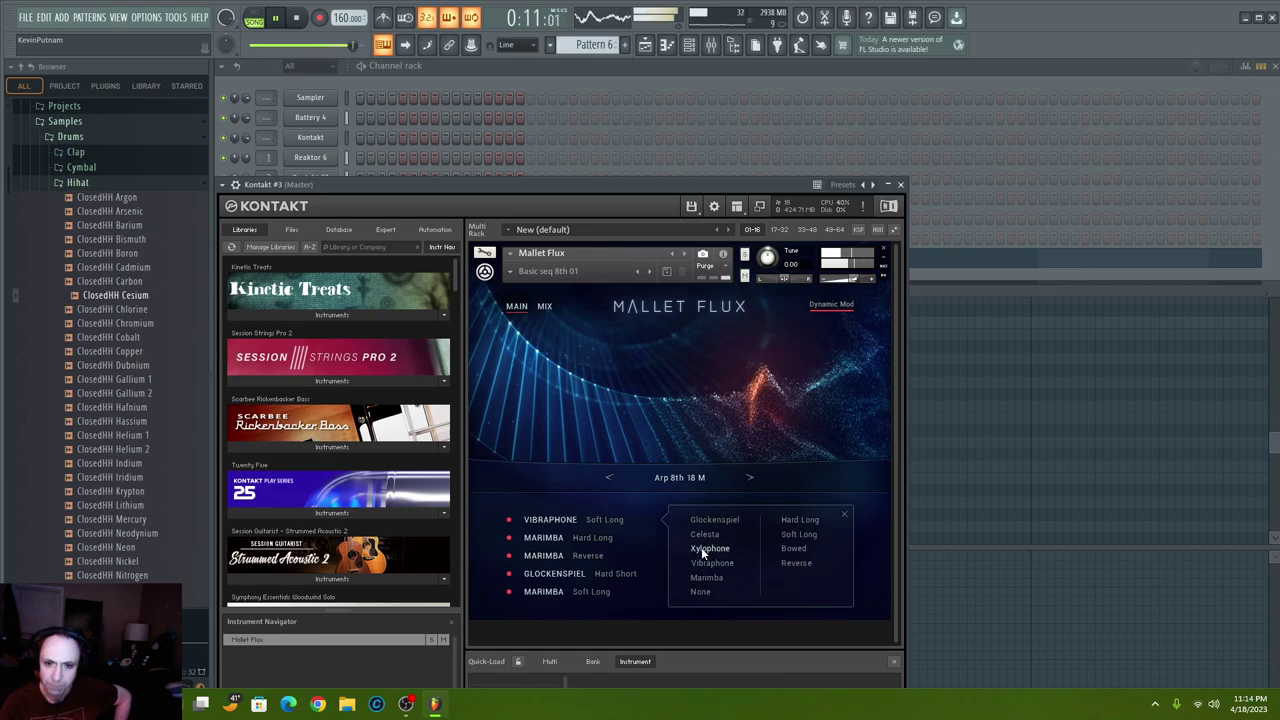
click(844, 514)
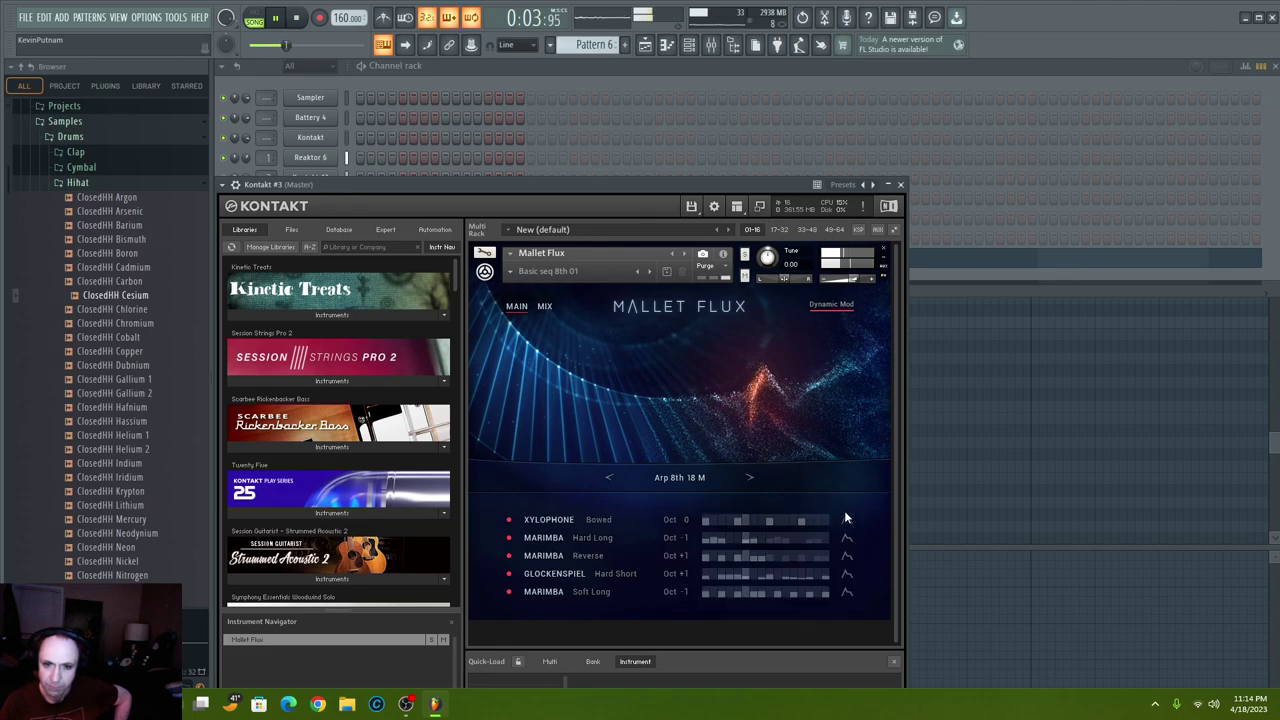
click(546, 538)
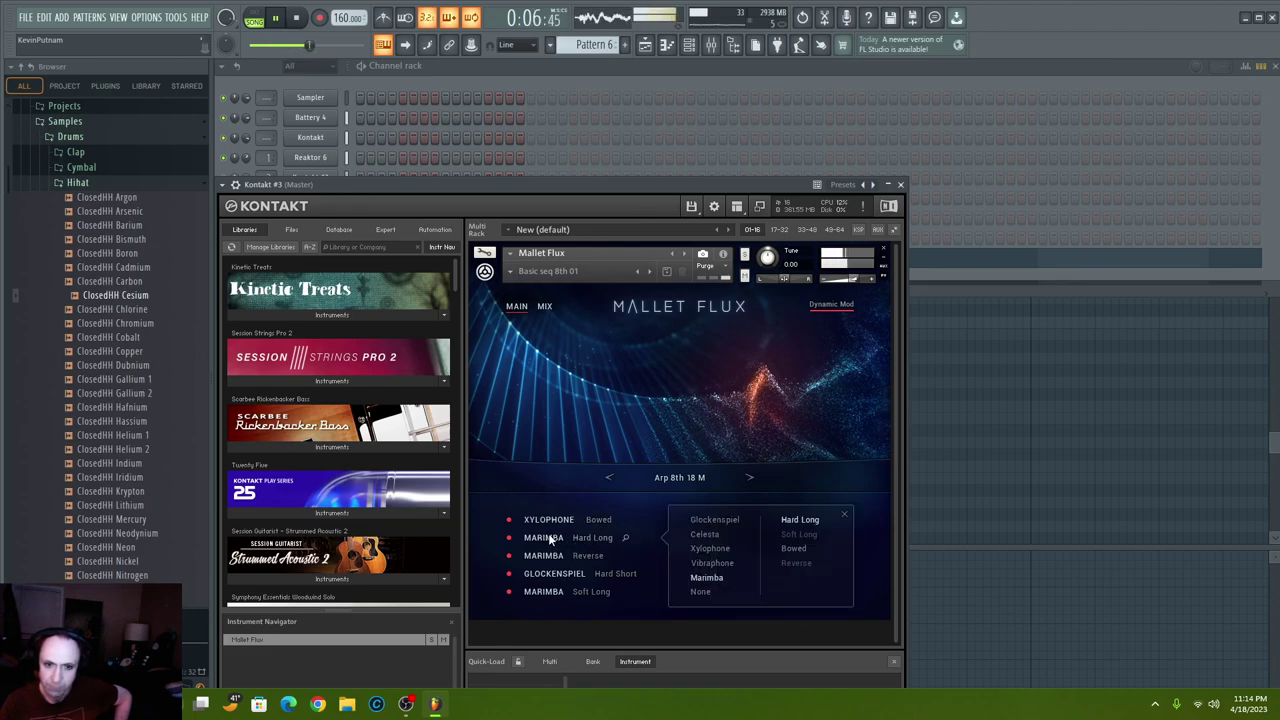
click(706, 562)
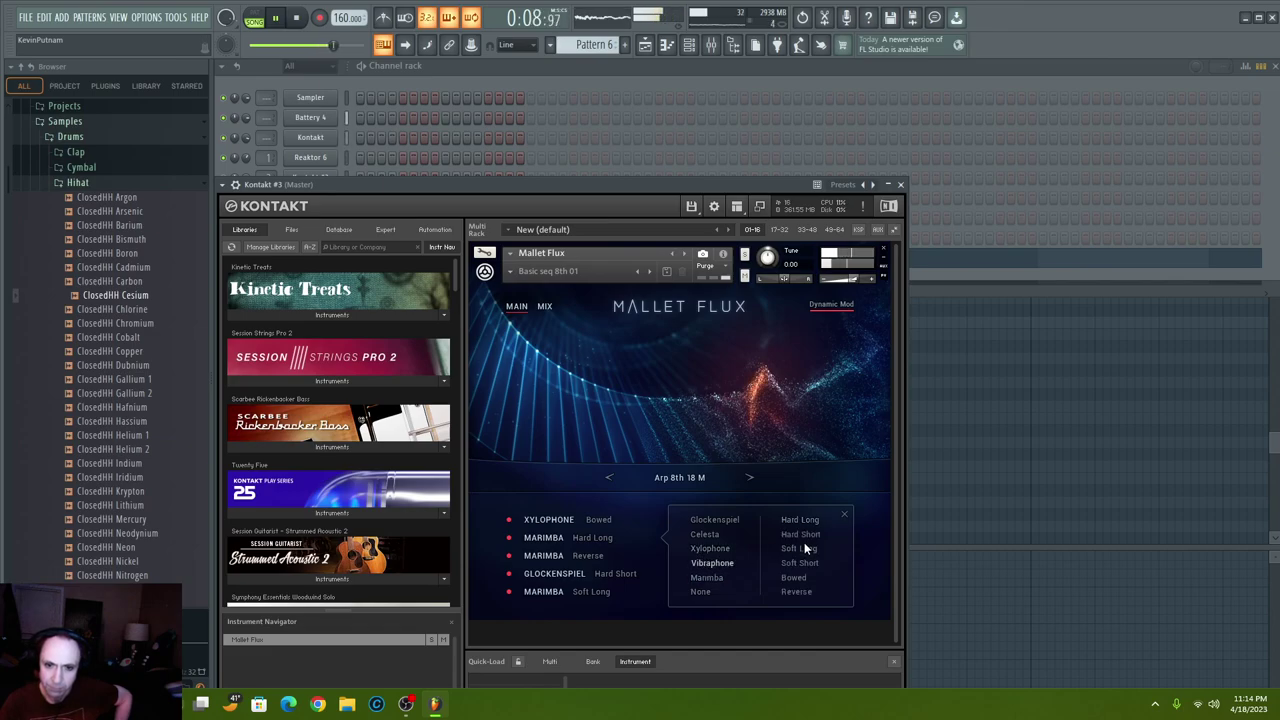
click(805, 534)
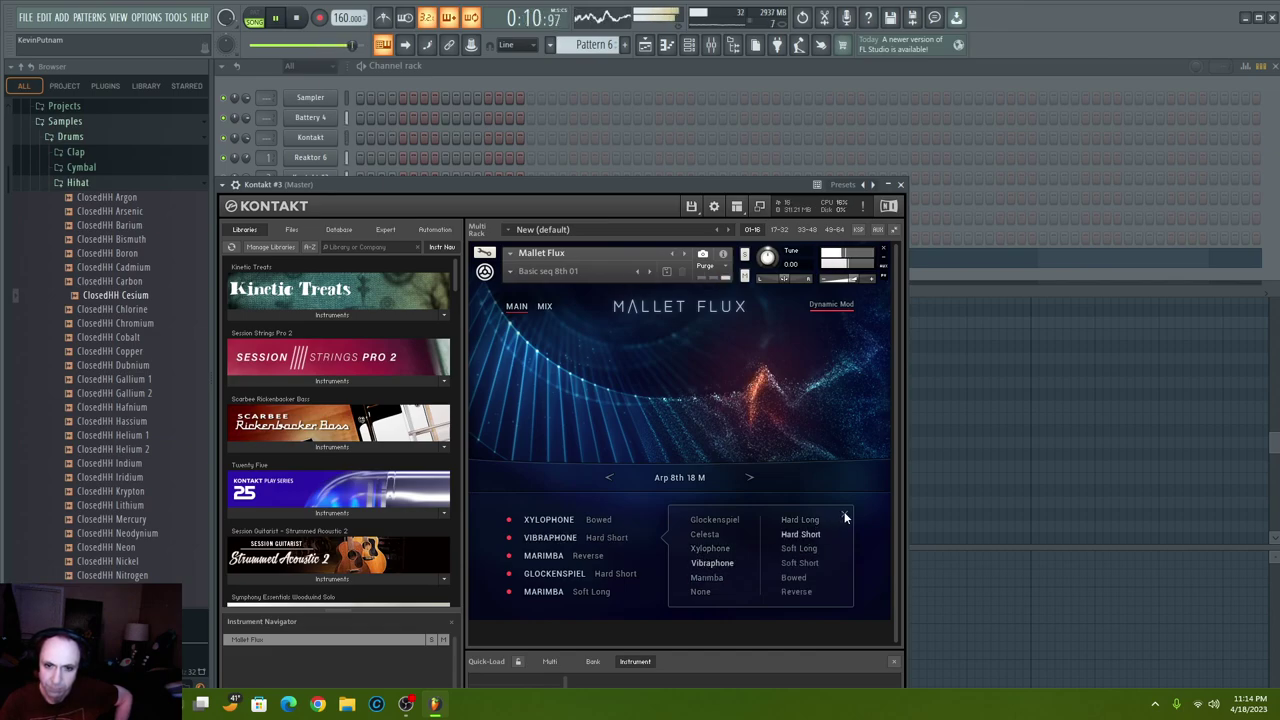
click(844, 515)
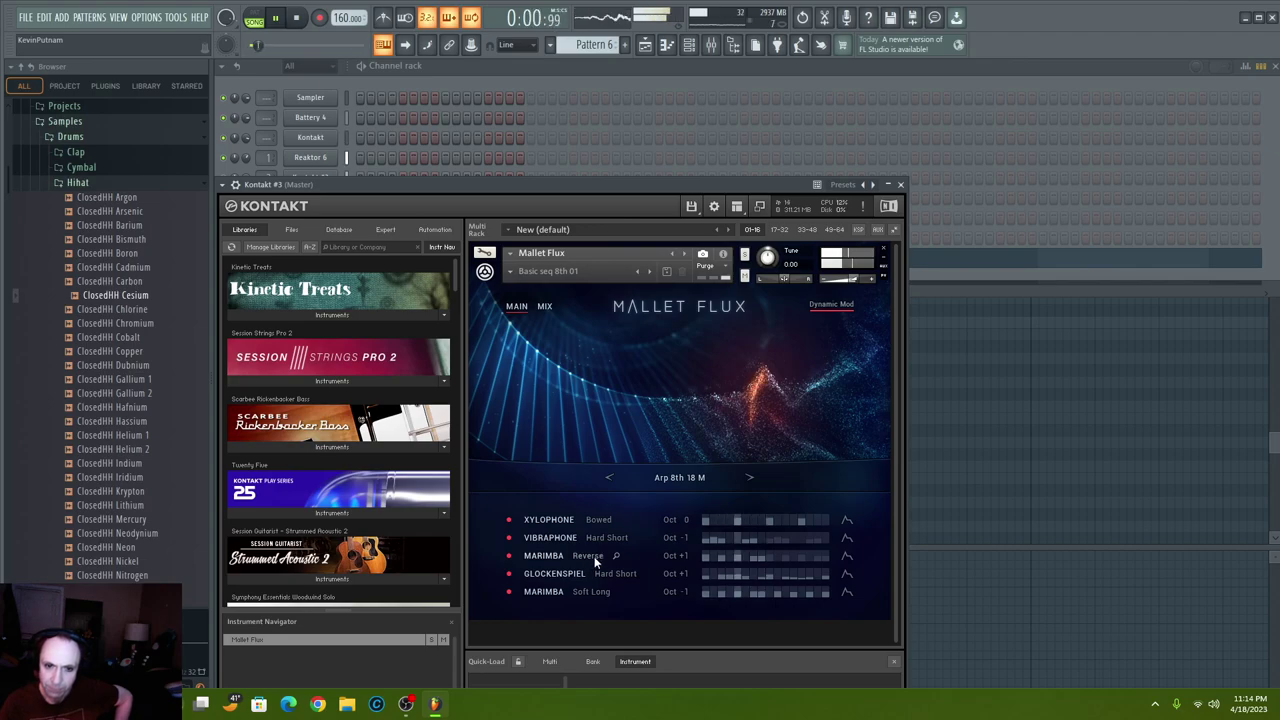
- Advance the Mallet Flux scene through Arp 8th 24, 25 and 26 to Arp 8th to 16th 03 M
click(748, 478)
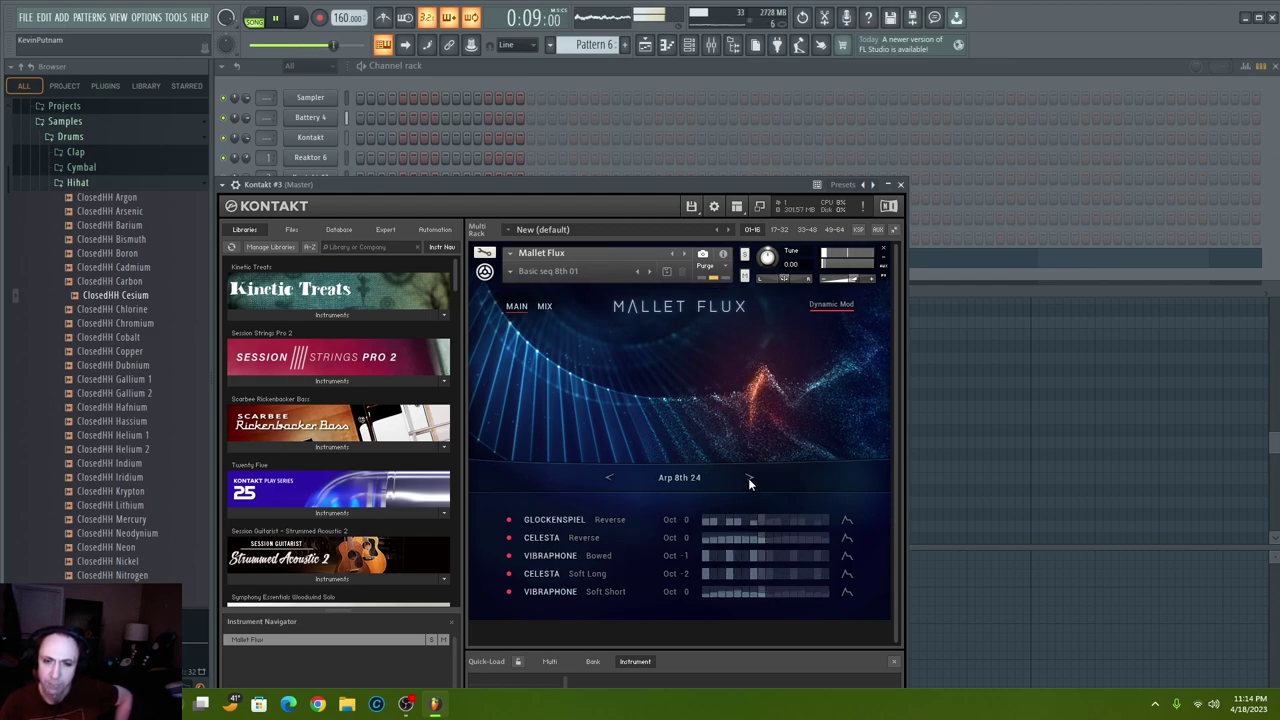
drag(377, 174, 357, 300)
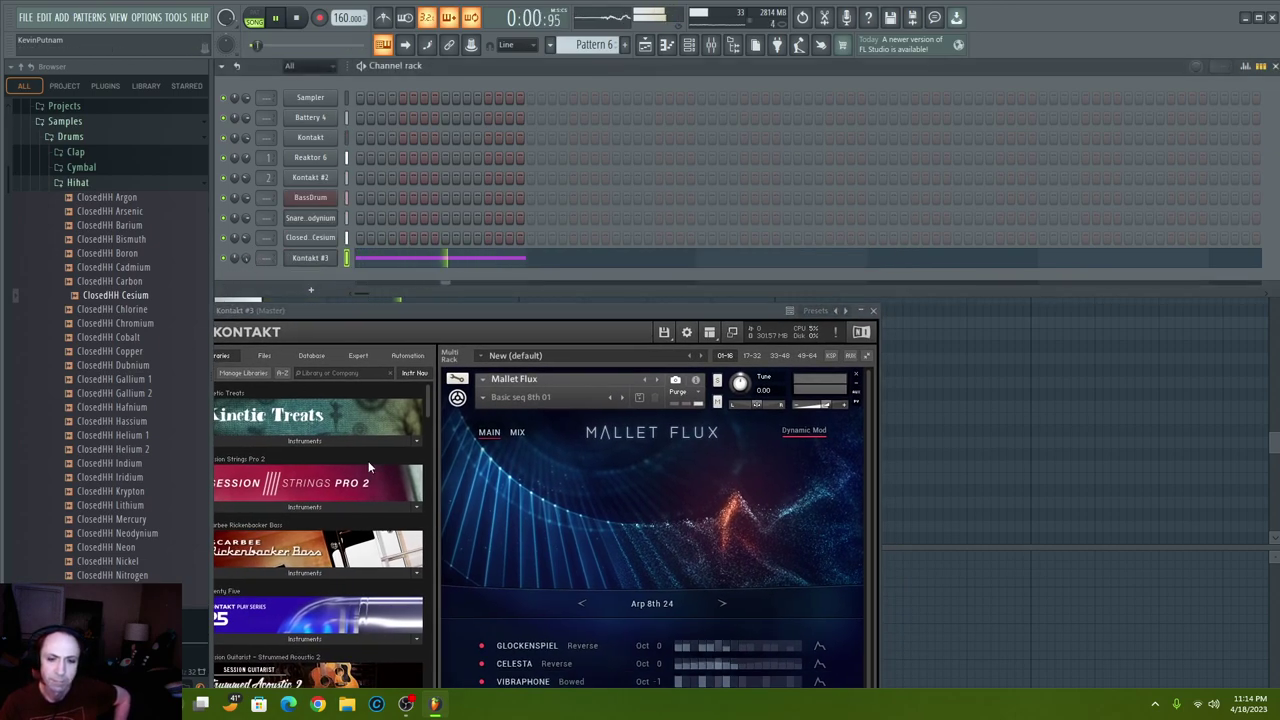
click(723, 604)
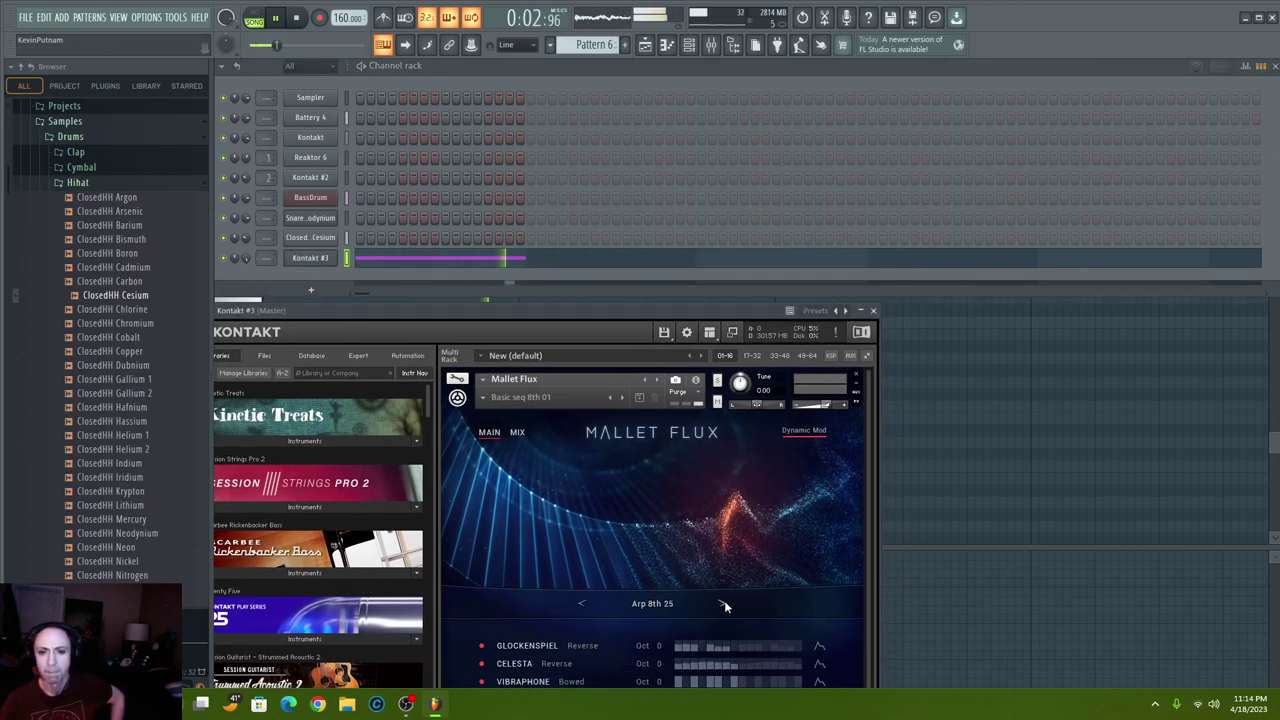
click(722, 605)
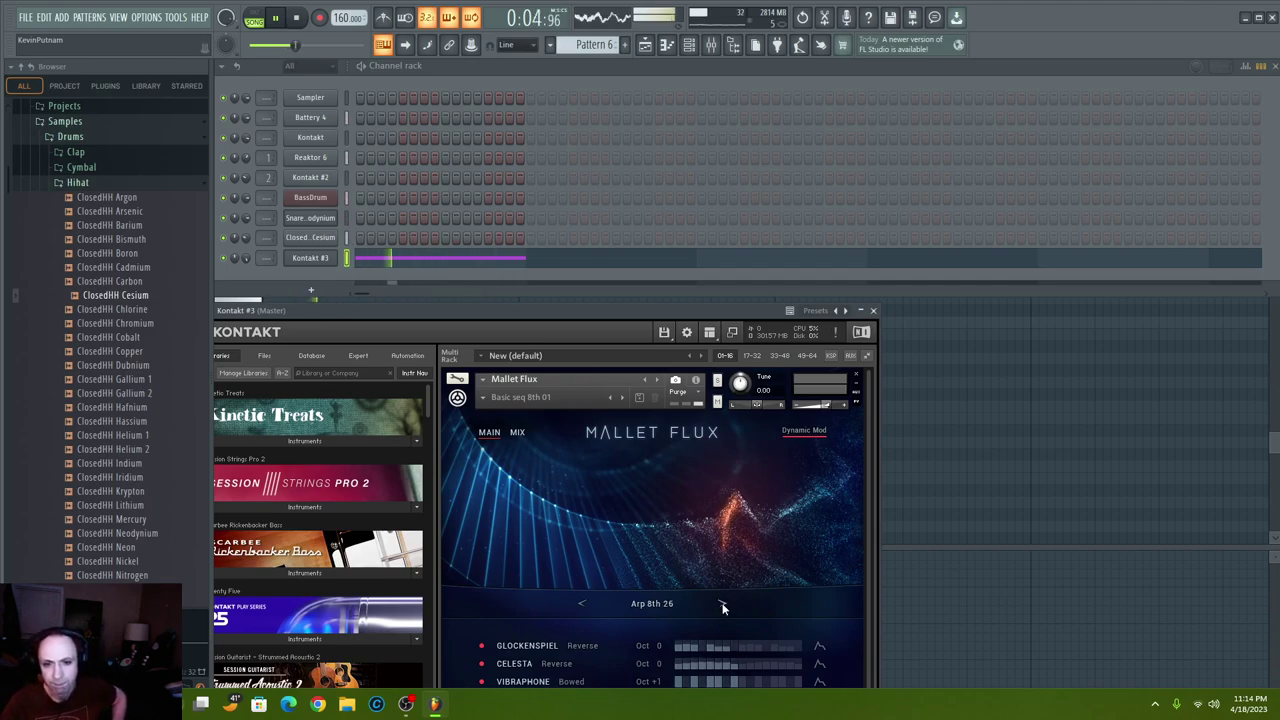
click(722, 604)
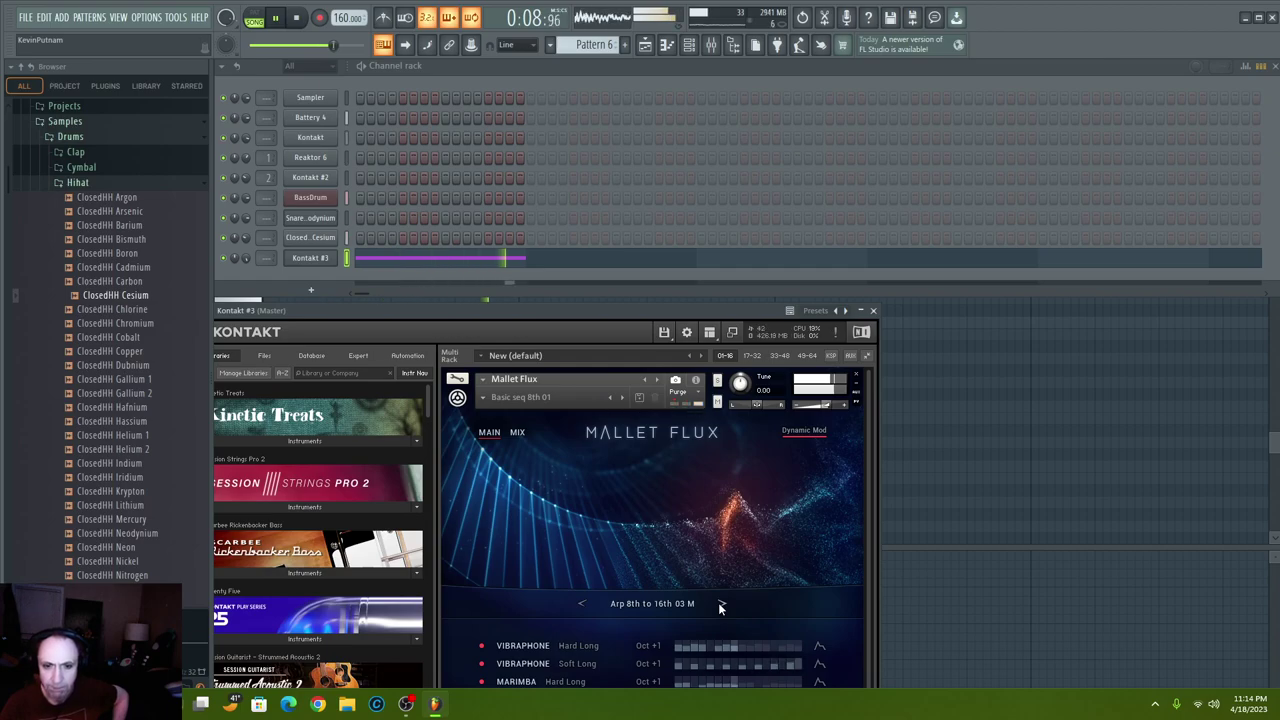
- Move the one-bar C3 note in Kontakt #3's piano roll up an octave to C4
click(310, 258)
click(310, 258)
click(310, 258)
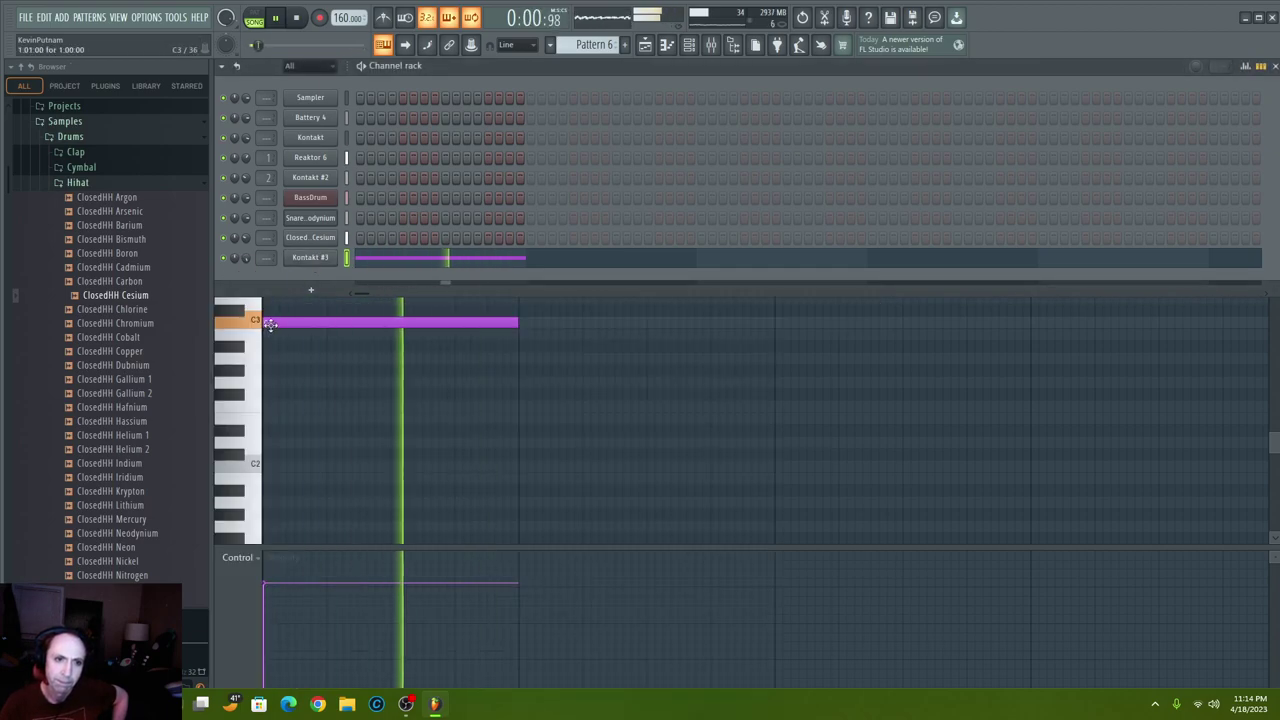
key(F7)
drag(272, 286, 272, 178)
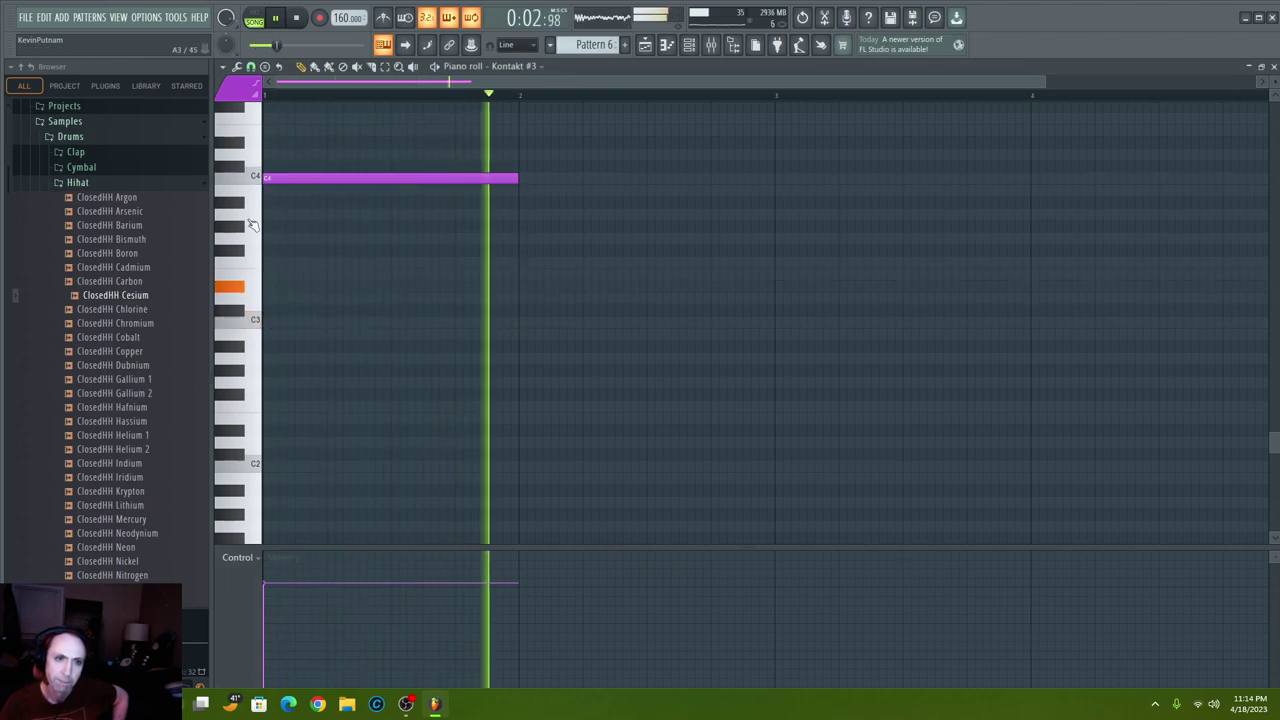
- Load Mallet Flux's Basic seq 8th 01 snapshot in Kontakt #3 and advance its scene to Arp 8th 07
key(F6)
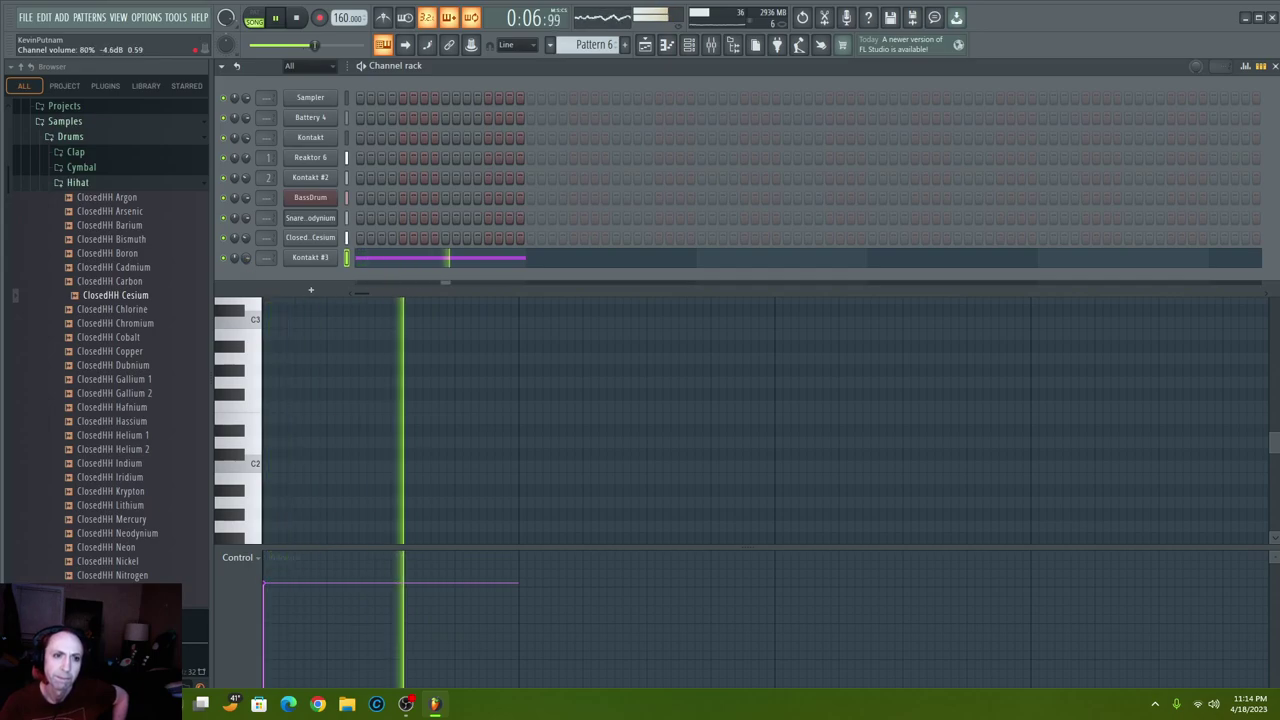
click(312, 258)
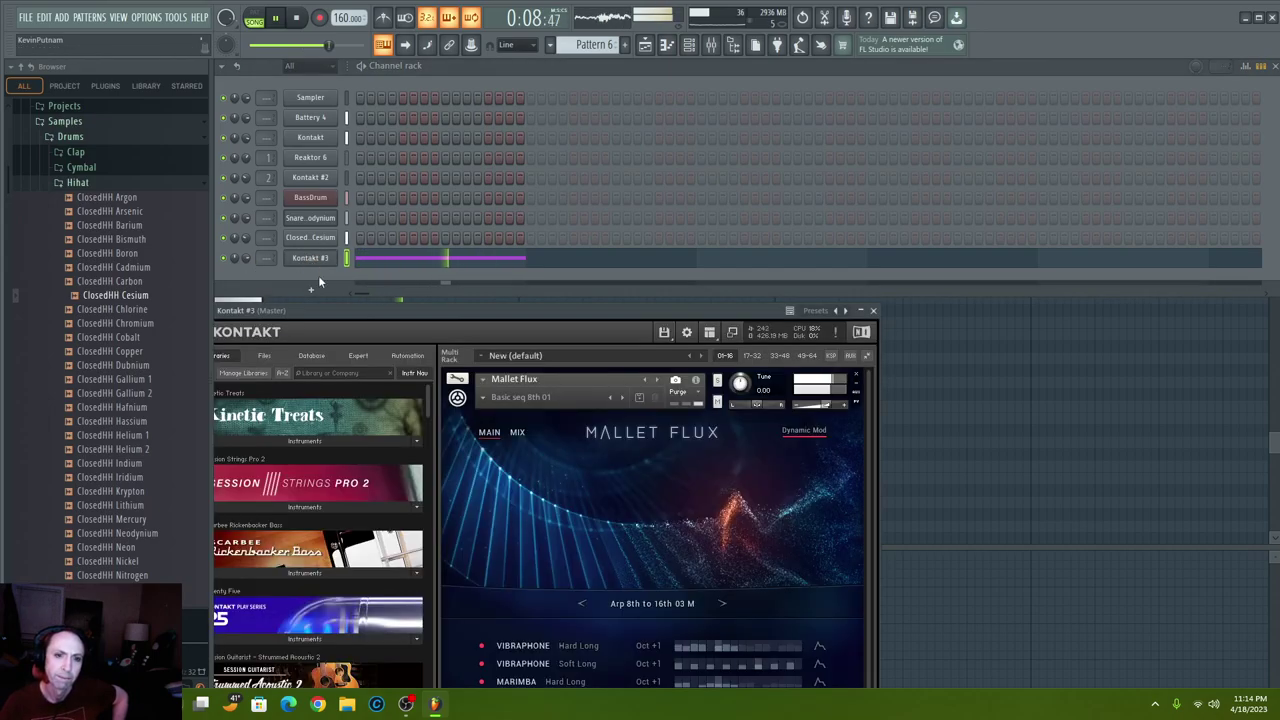
click(620, 398)
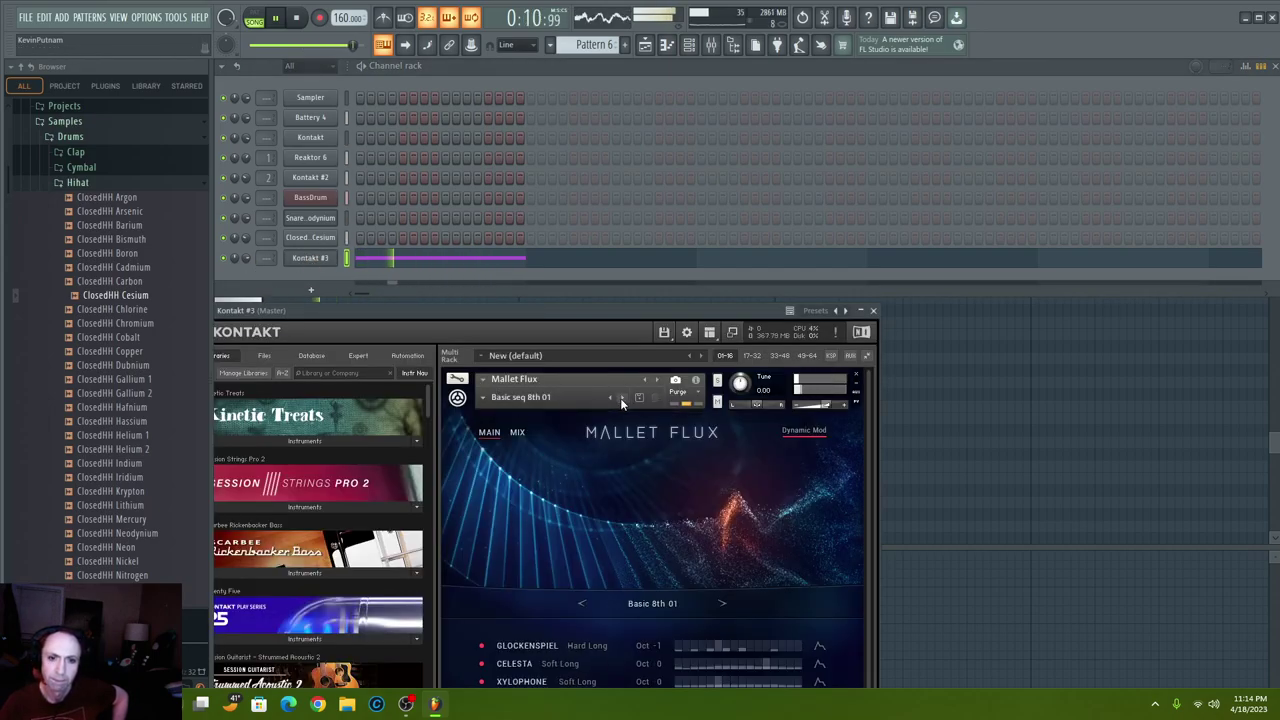
click(723, 603)
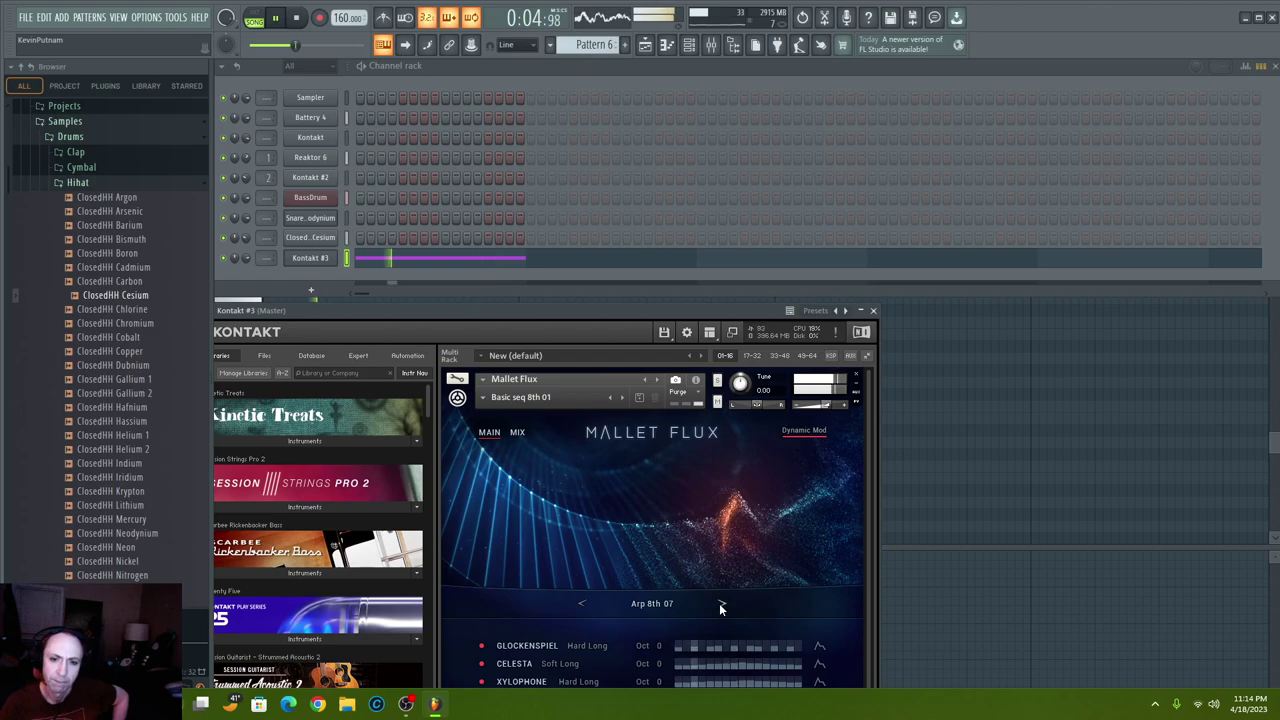
- In Kontakt #3's piano roll, add a one-bar A3 under the C4 in bar 1 and one-bar D4 and A3 notes in bar 2
drag(245, 260, 245, 280)
click(440, 258)
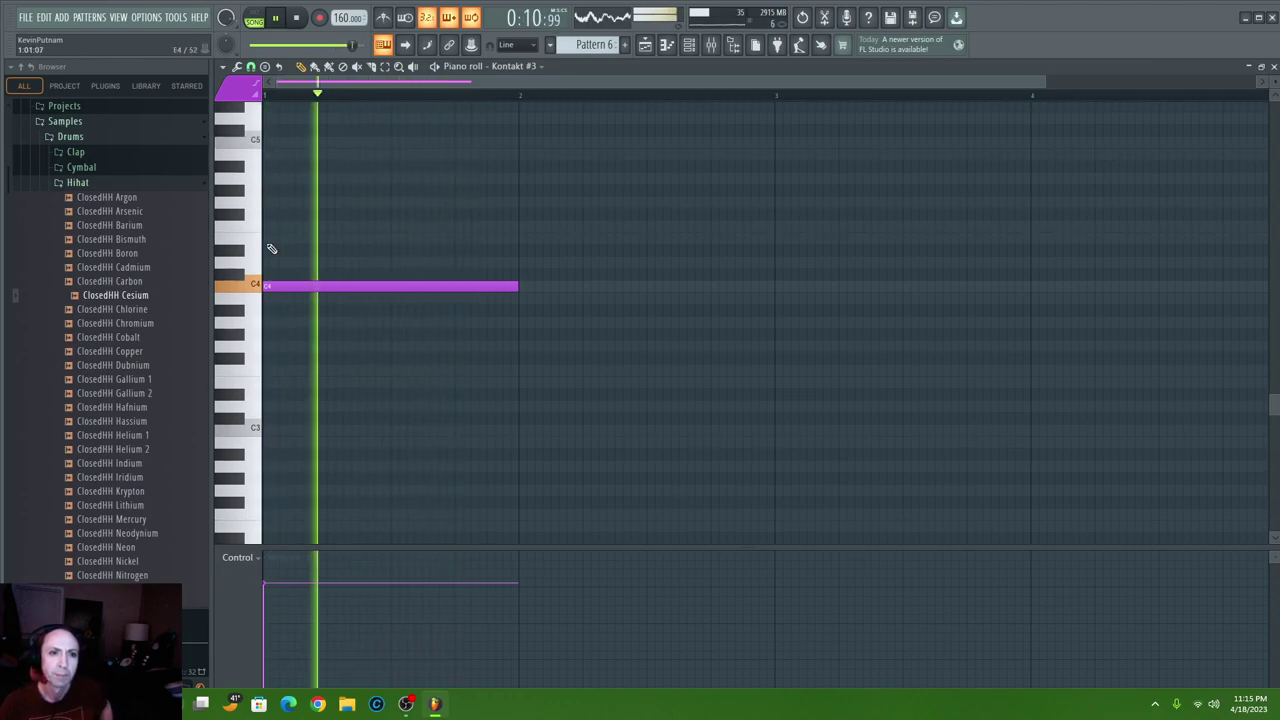
click(263, 322)
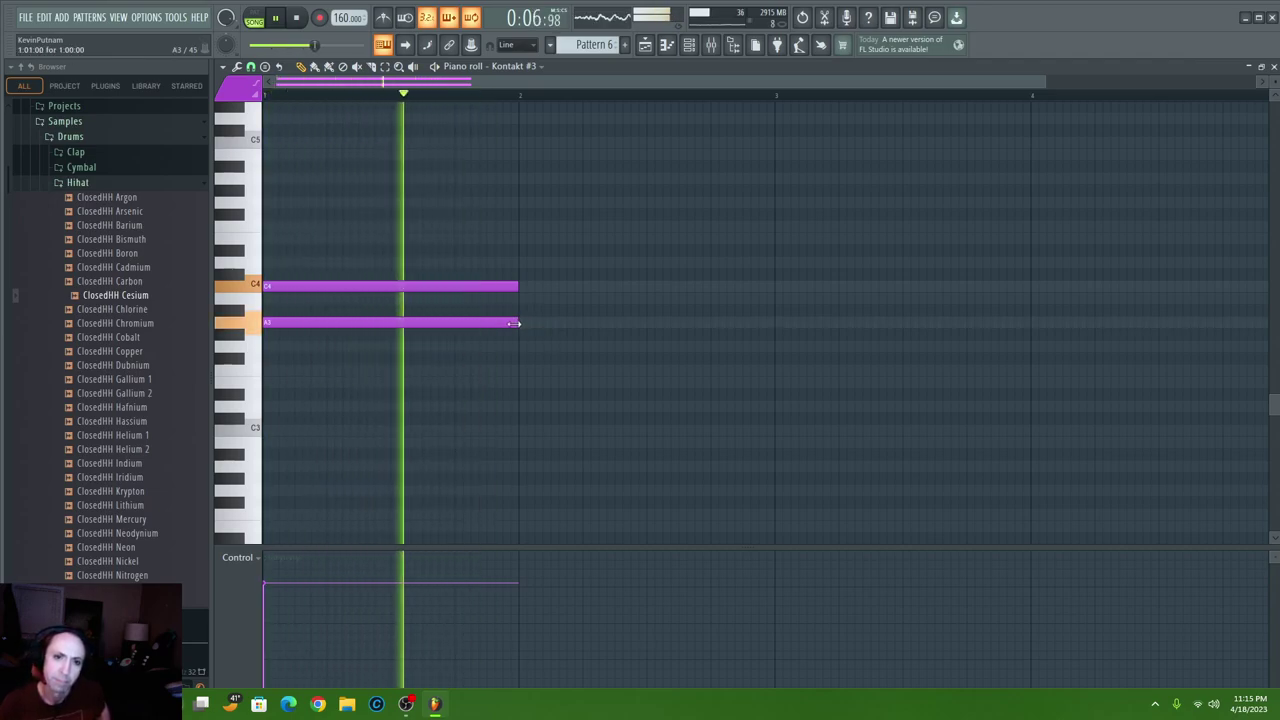
click(520, 263)
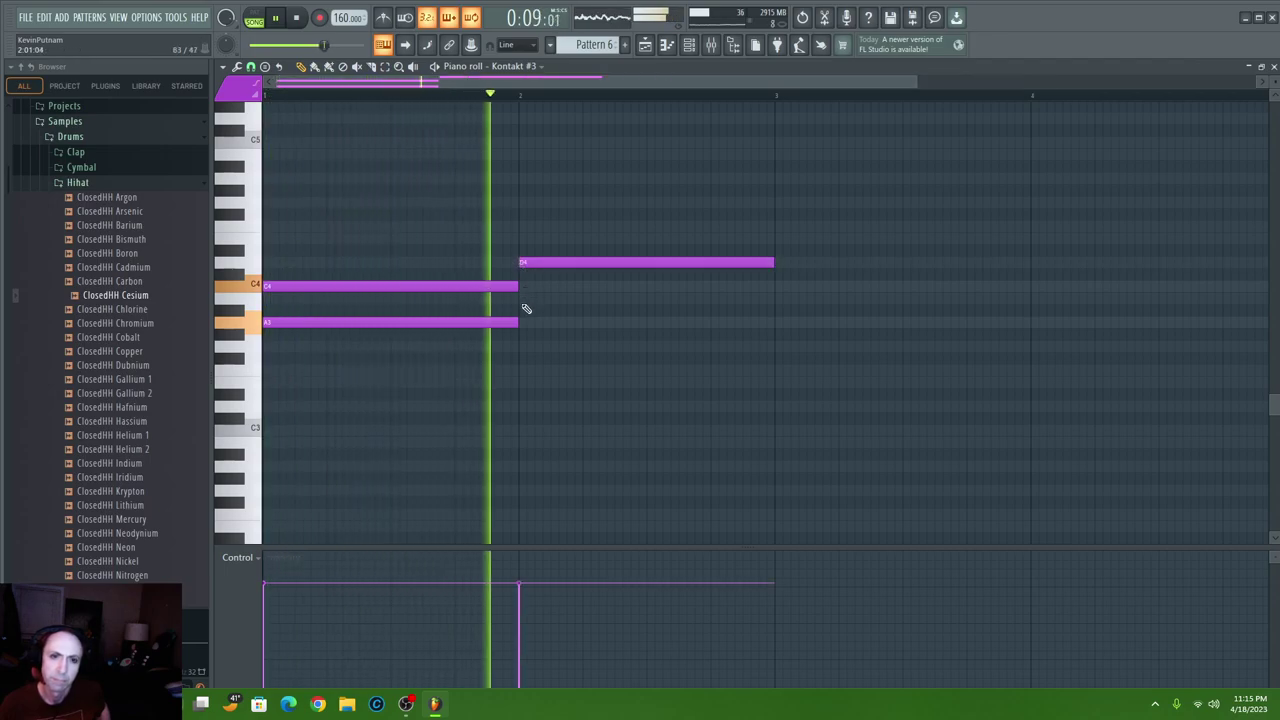
click(521, 309)
right_click(530, 309)
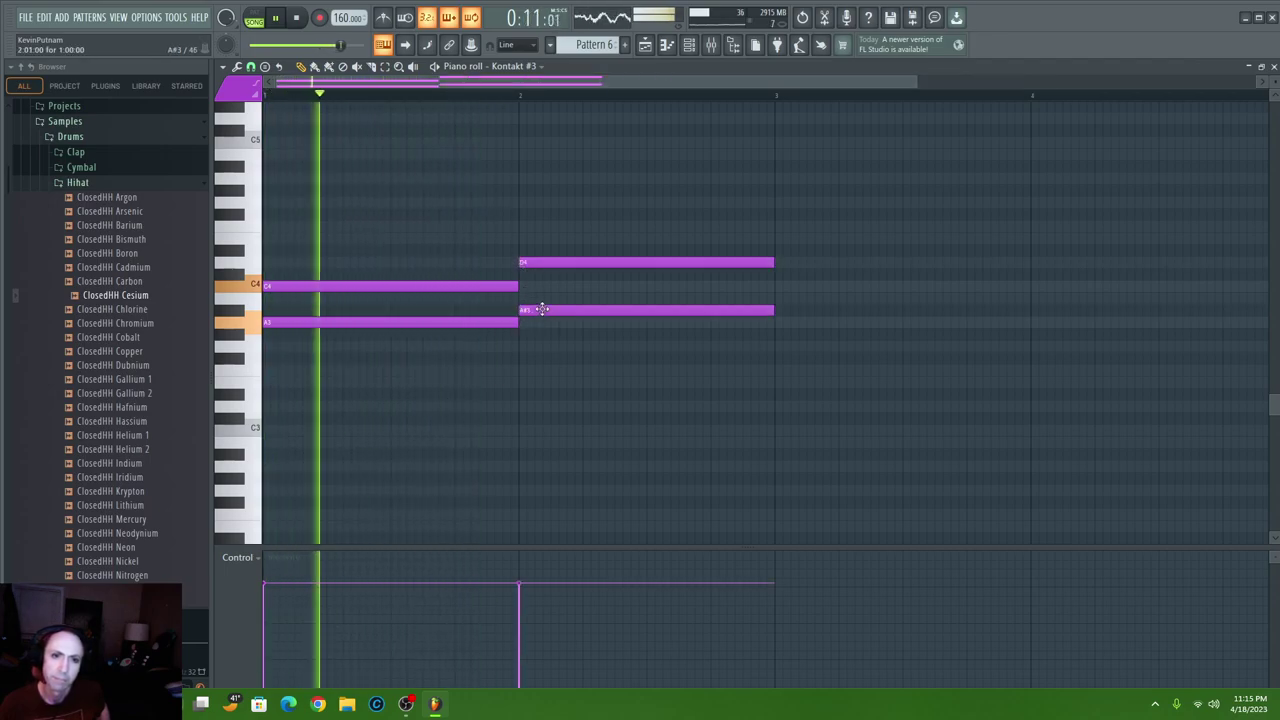
click(535, 321)
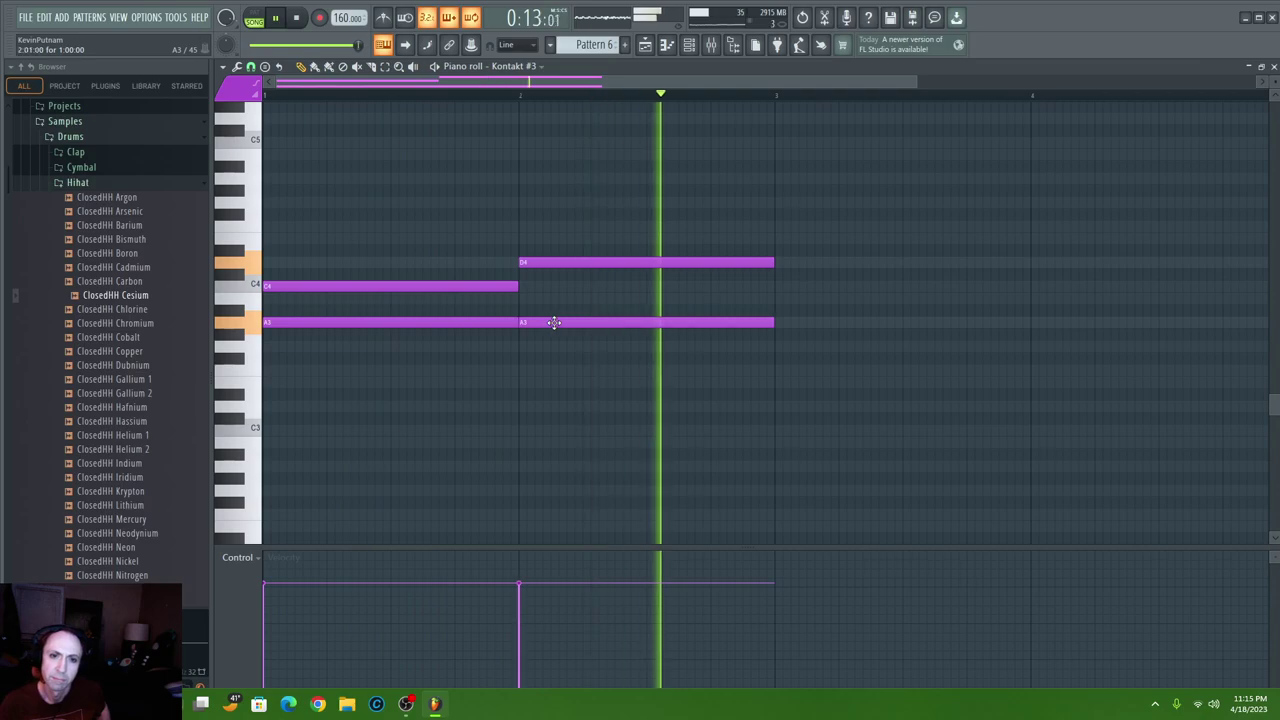
- Clear the overlapping Pattern 6 clips from Track 6 of the playlist, keeping the bar 1 clip and placing one at bar 5
click(645, 45)
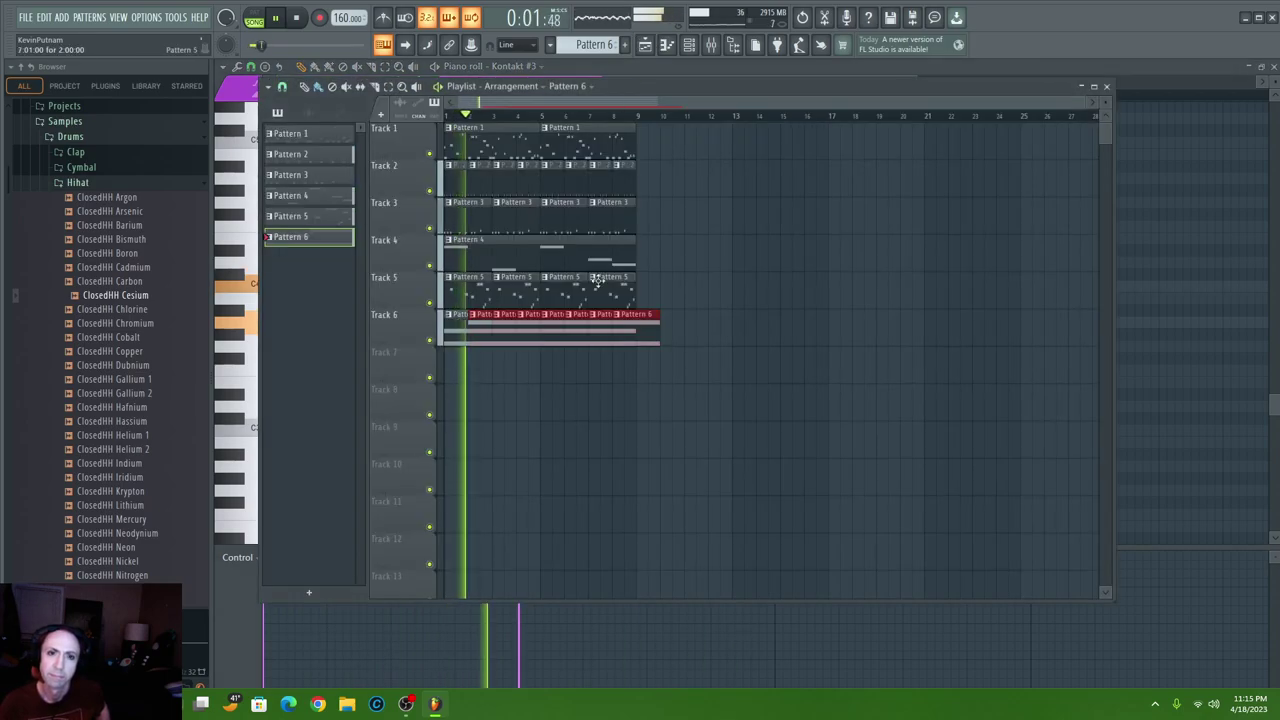
drag(490, 326, 526, 330)
right_click(526, 330)
click(543, 331)
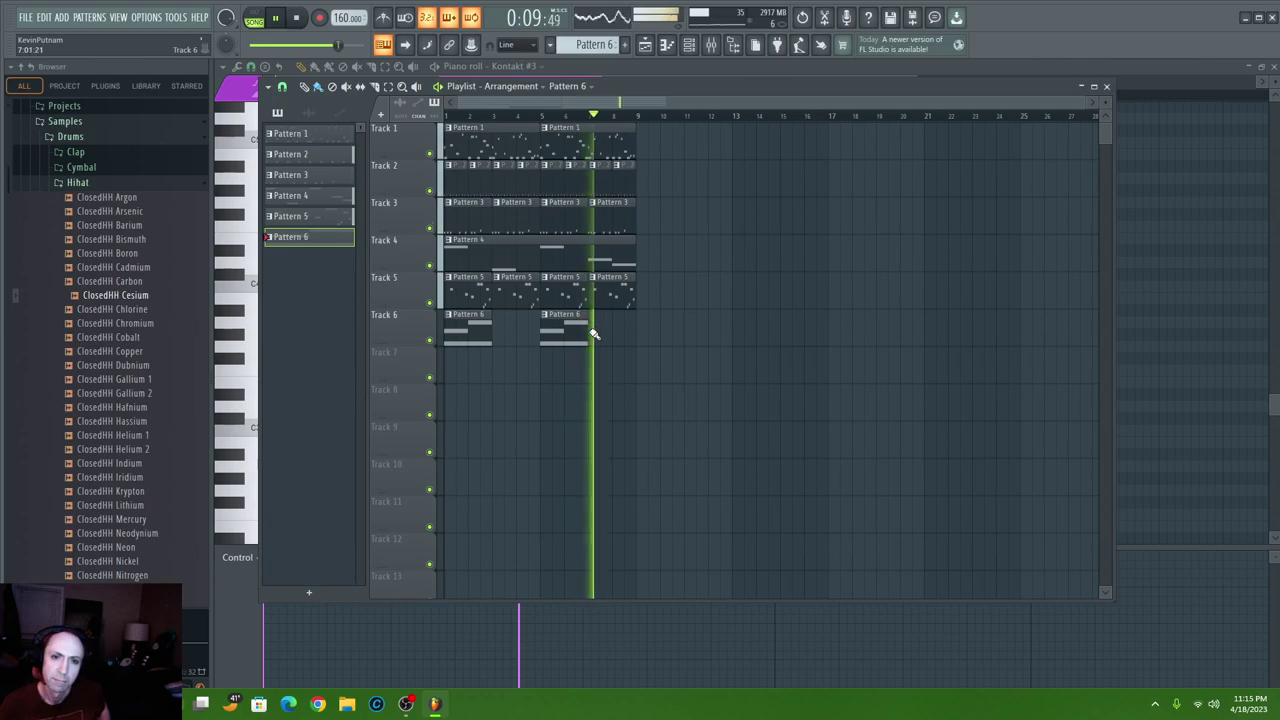
- Add one-bar C4 and G3 notes in bar 3 and one-bar G4 and D4 notes in bar 4 of Pattern 6's piano roll
double_click(582, 331)
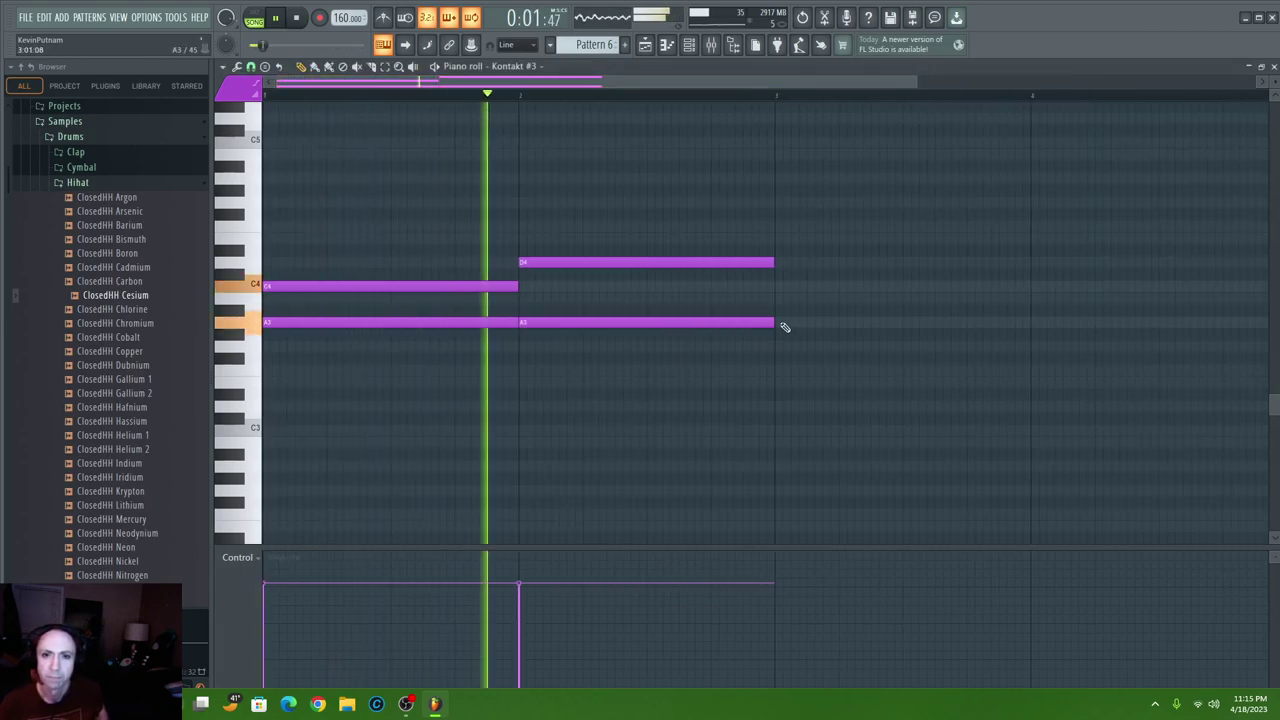
click(779, 322)
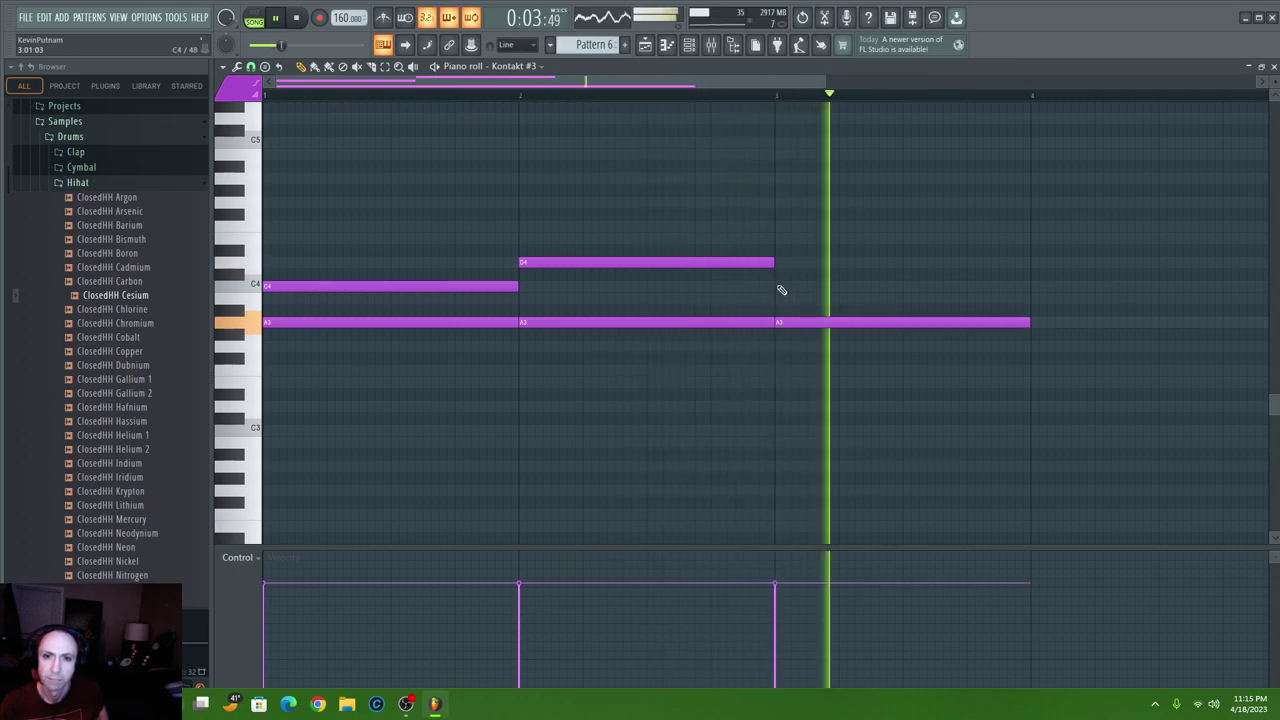
click(783, 287)
drag(791, 322, 793, 353)
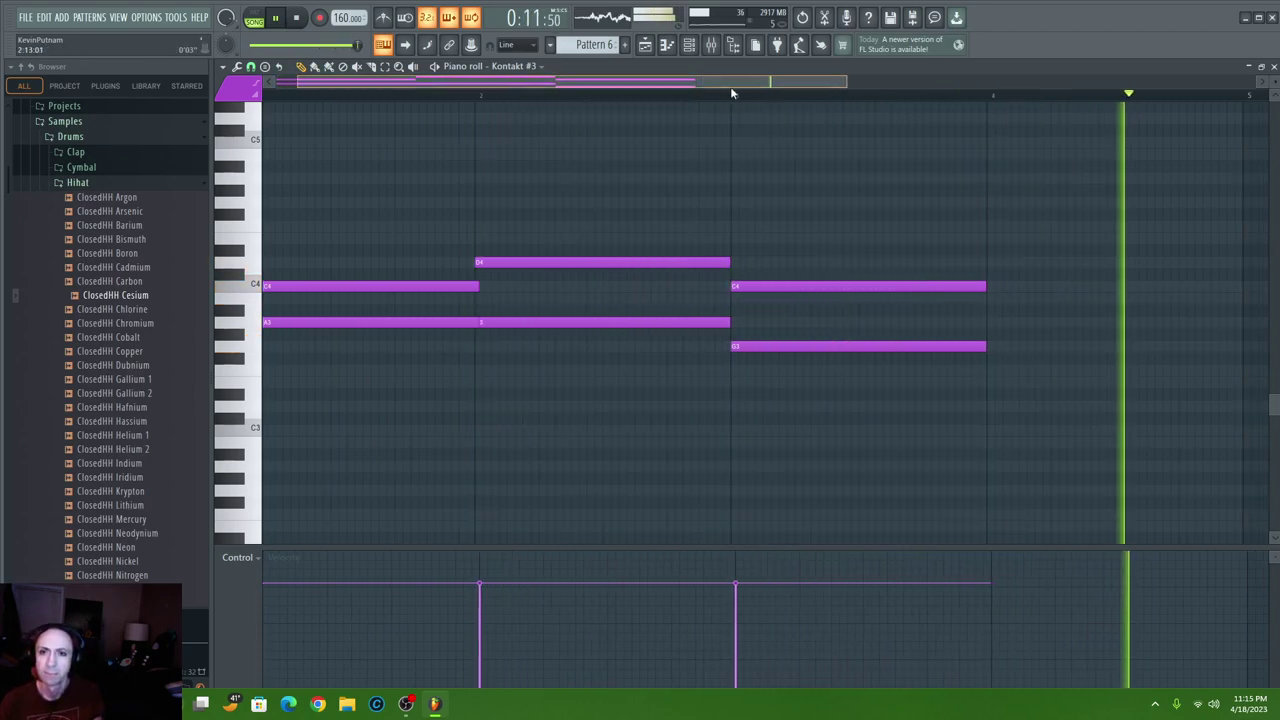
drag(757, 80, 831, 141)
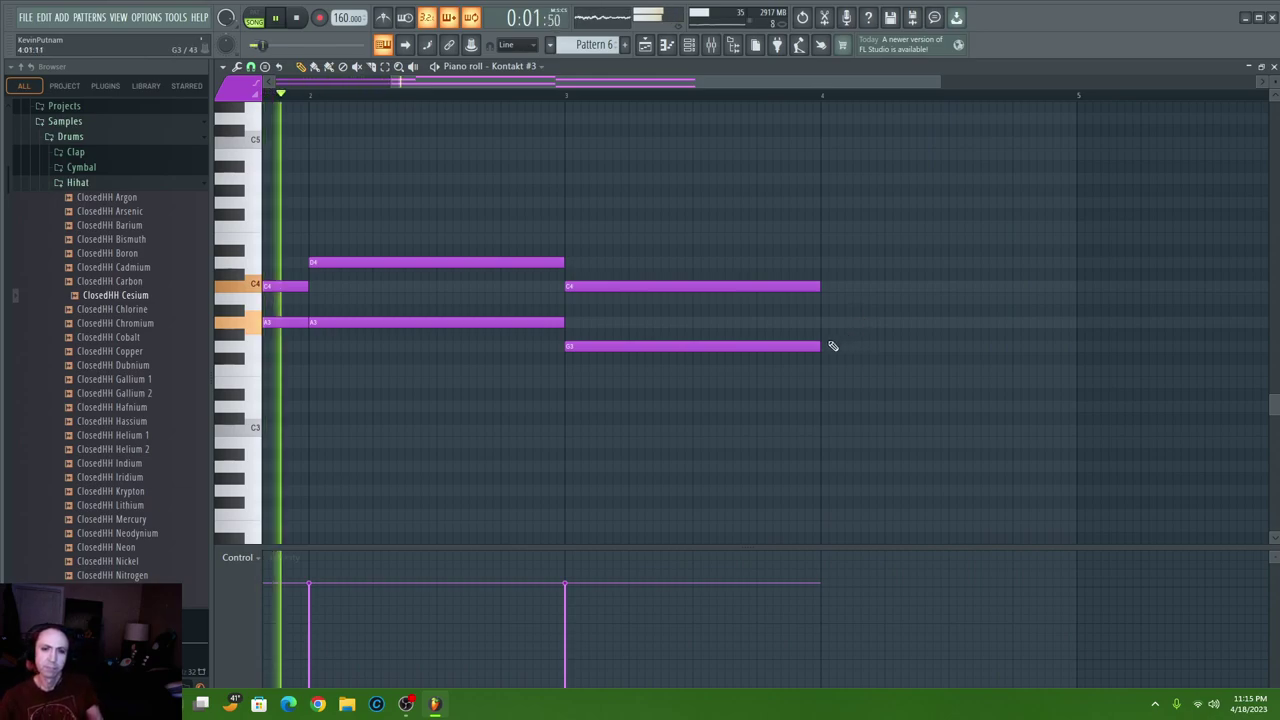
click(820, 201)
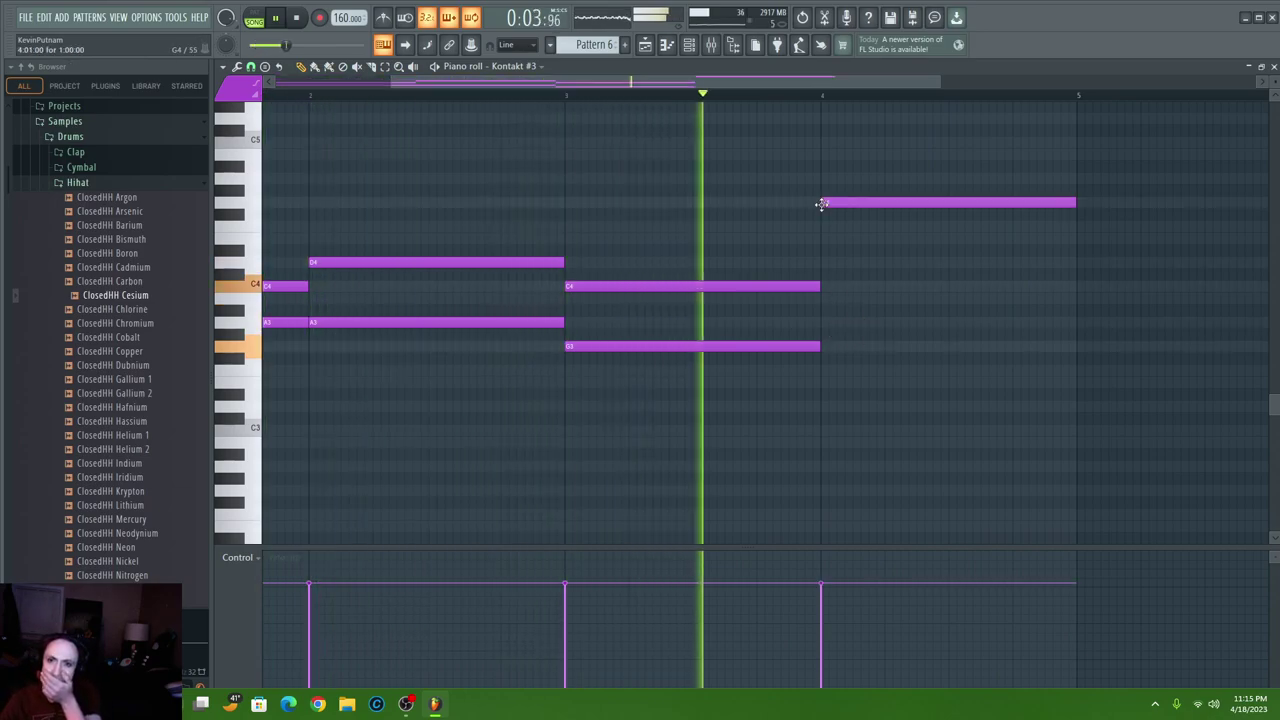
click(820, 261)
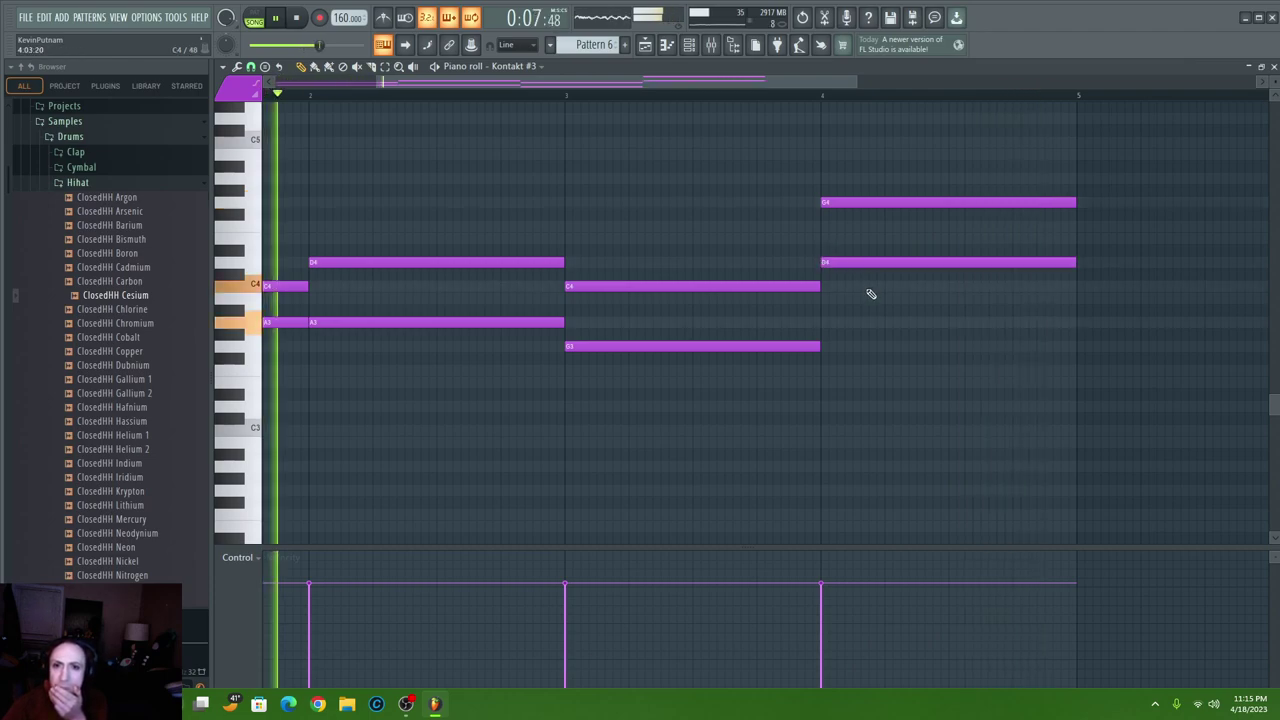
- Add one-bar A3 and E3 notes in bar 5 of Kontakt #3's piano roll
drag(603, 80, 701, 107)
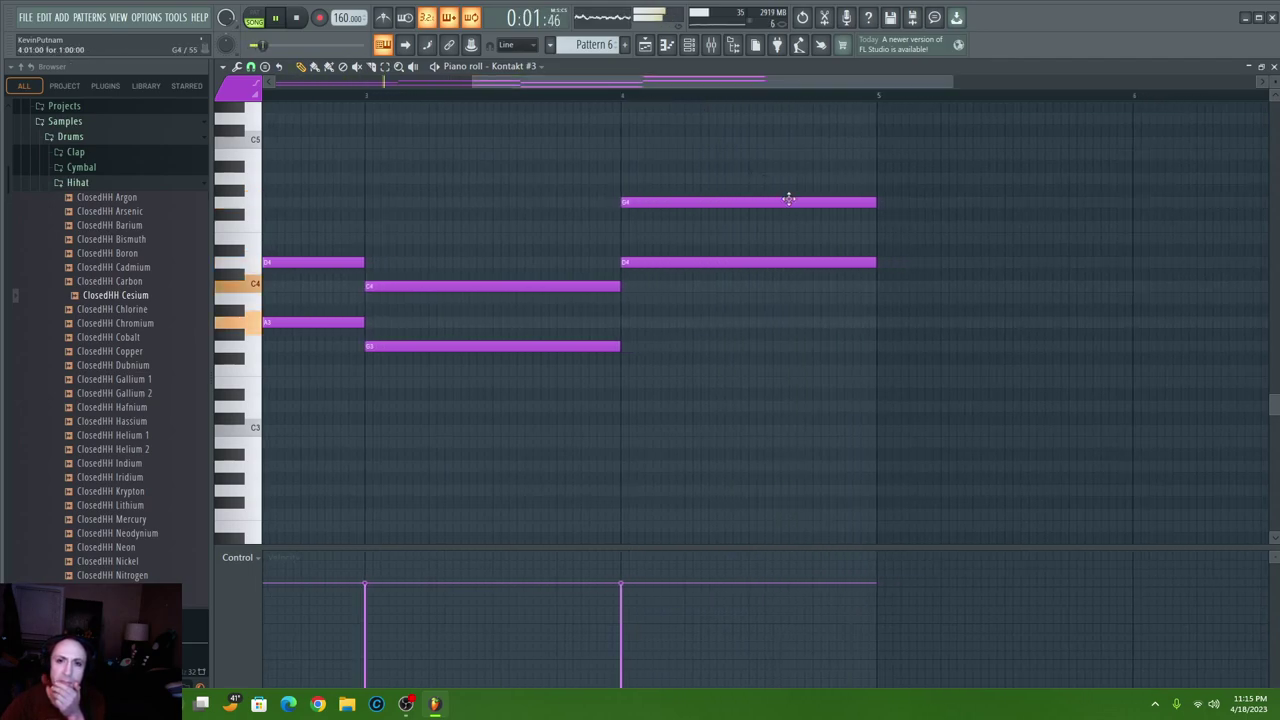
click(879, 387)
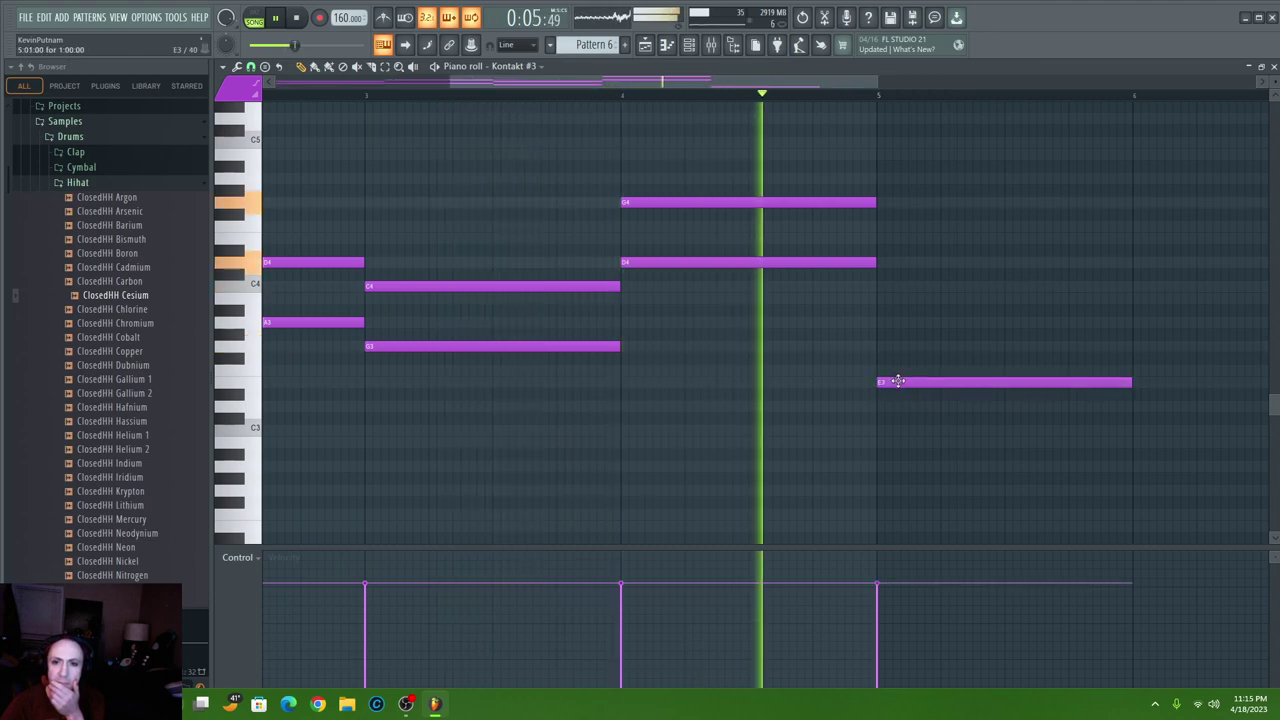
drag(895, 373, 899, 364)
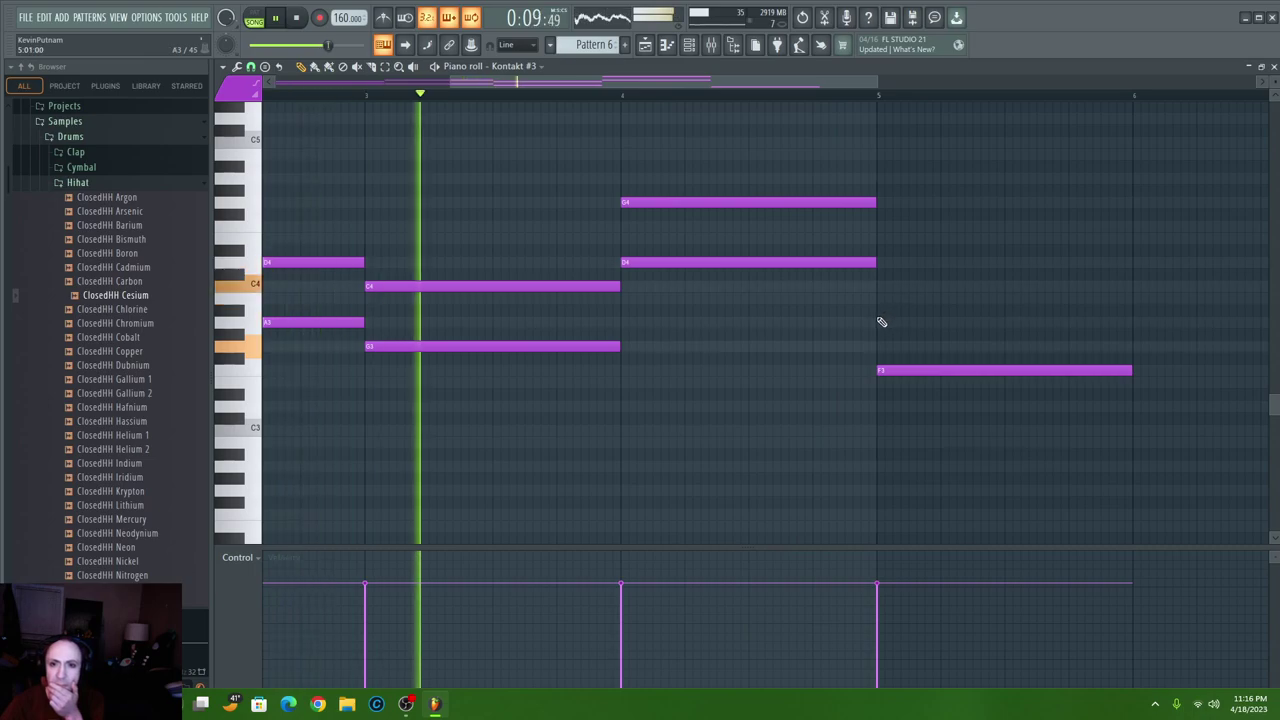
click(895, 322)
drag(894, 371, 895, 383)
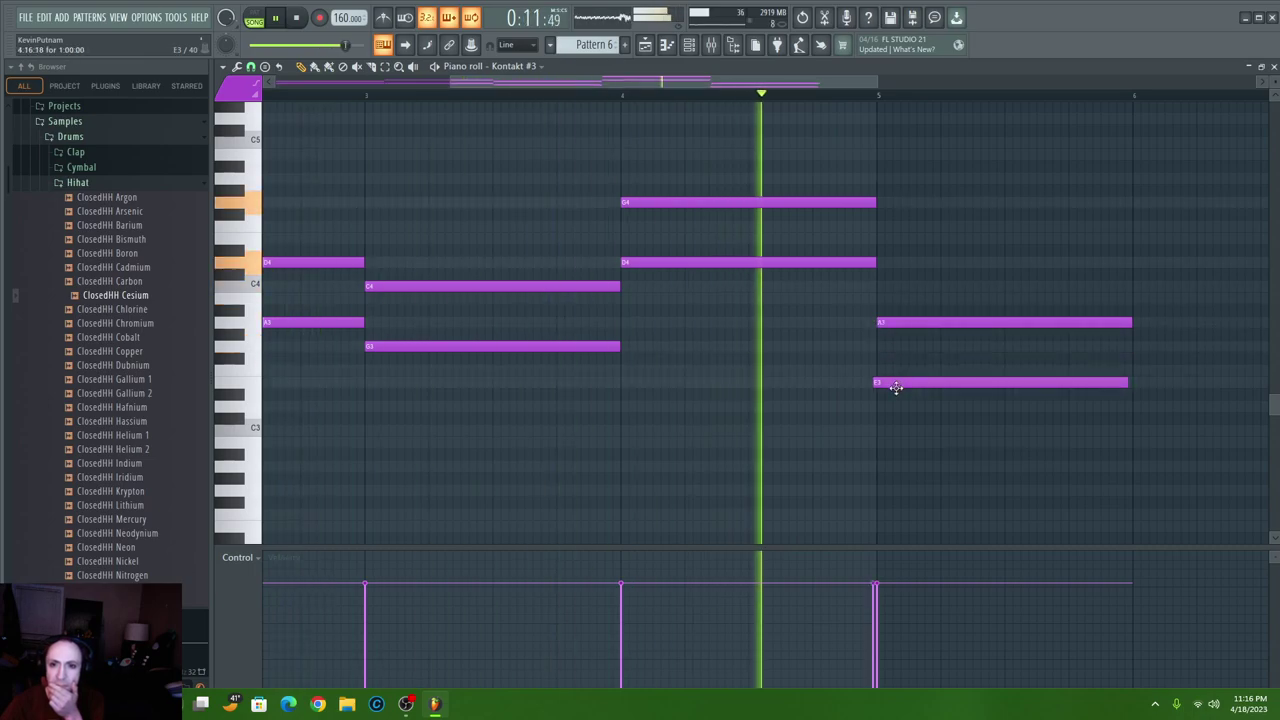
- Check Pattern 6 in the playlist and add one-bar E3 and C4 notes in bar 6 of its piano roll
key(F5)
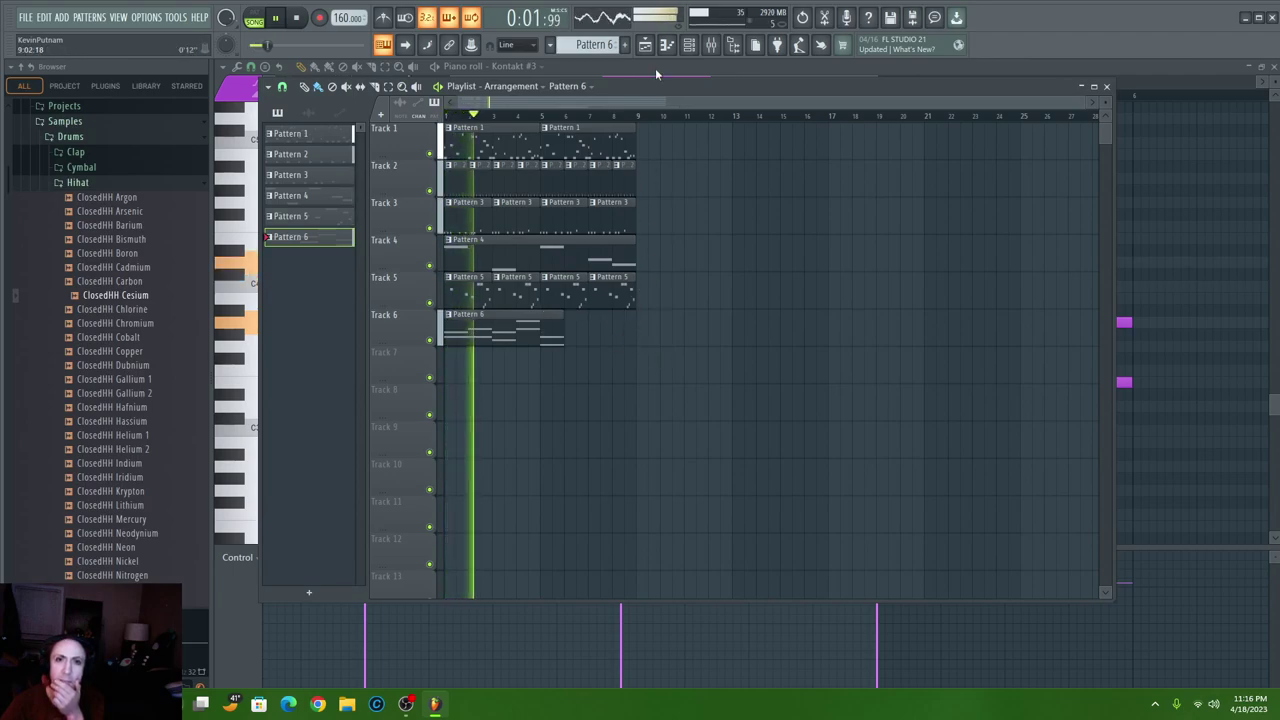
click(1121, 82)
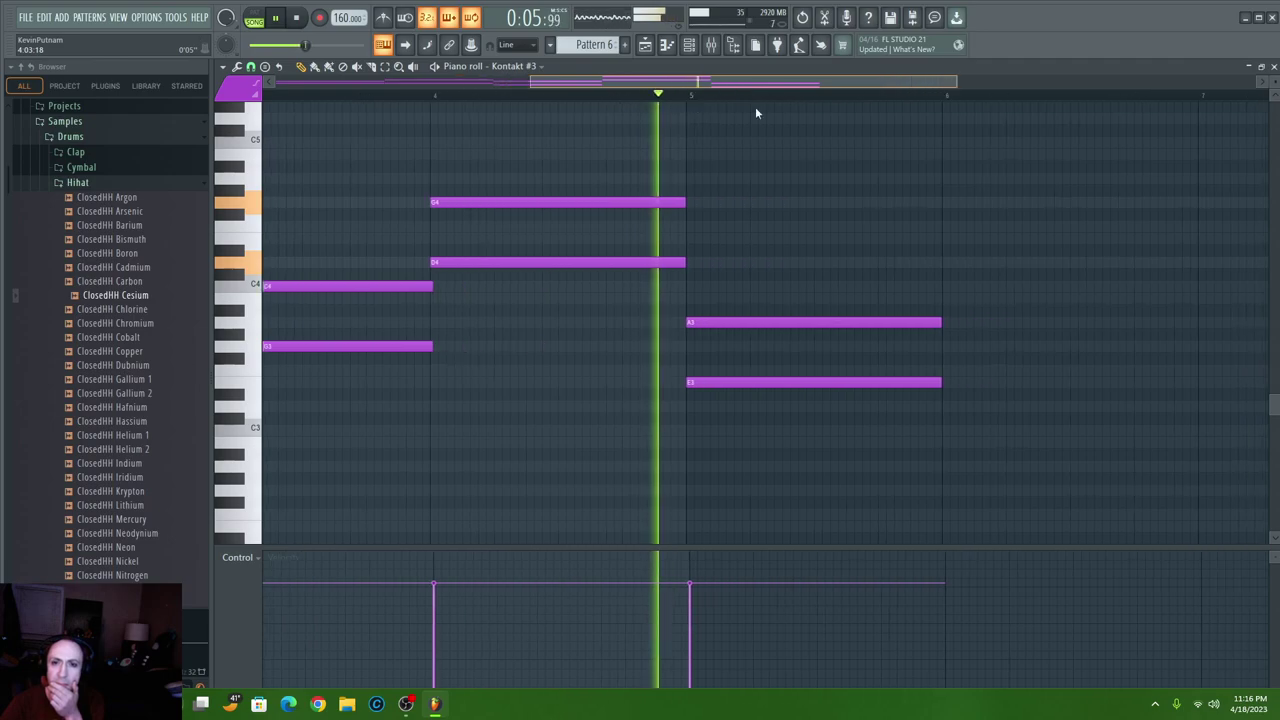
click(930, 352)
right_click(945, 350)
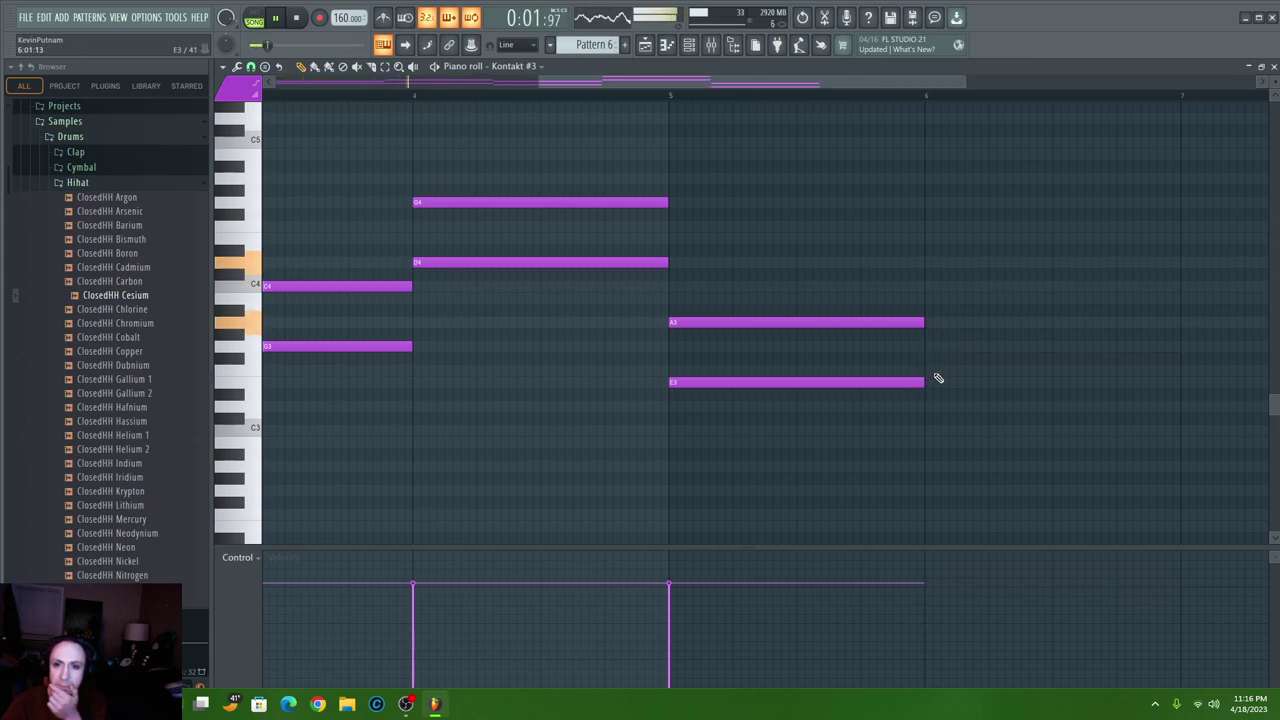
click(929, 347)
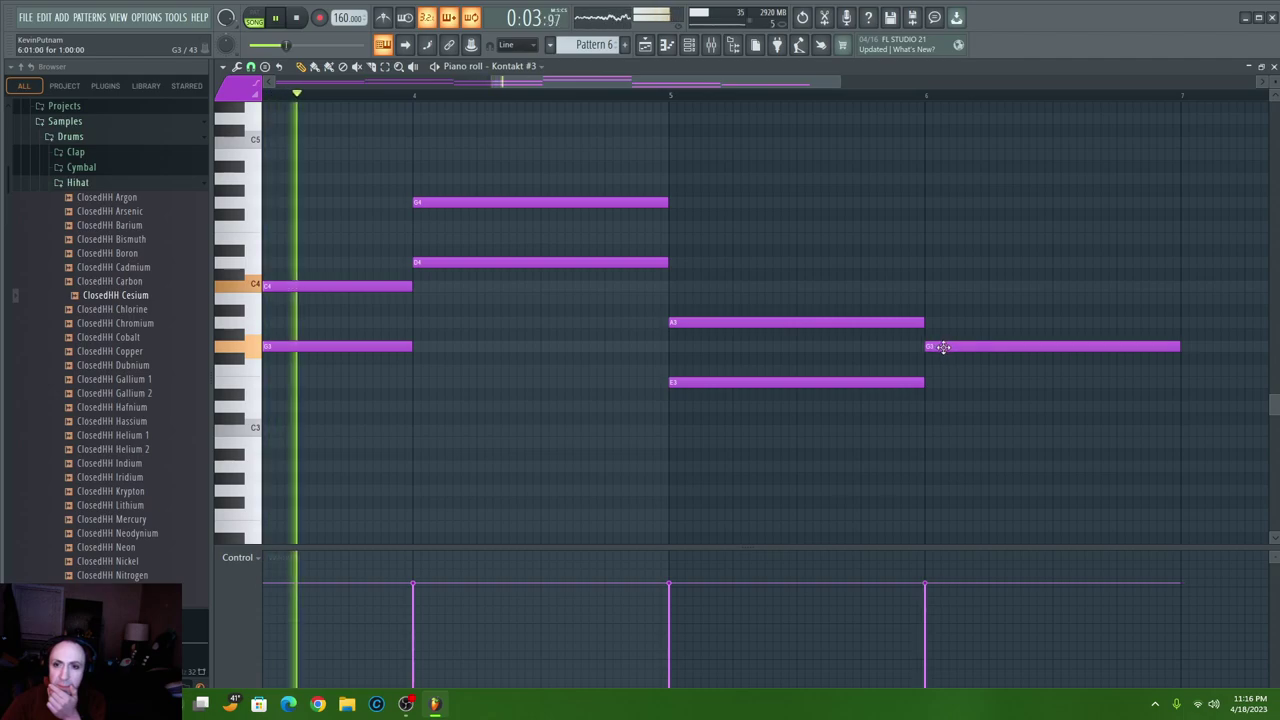
drag(942, 348, 940, 383)
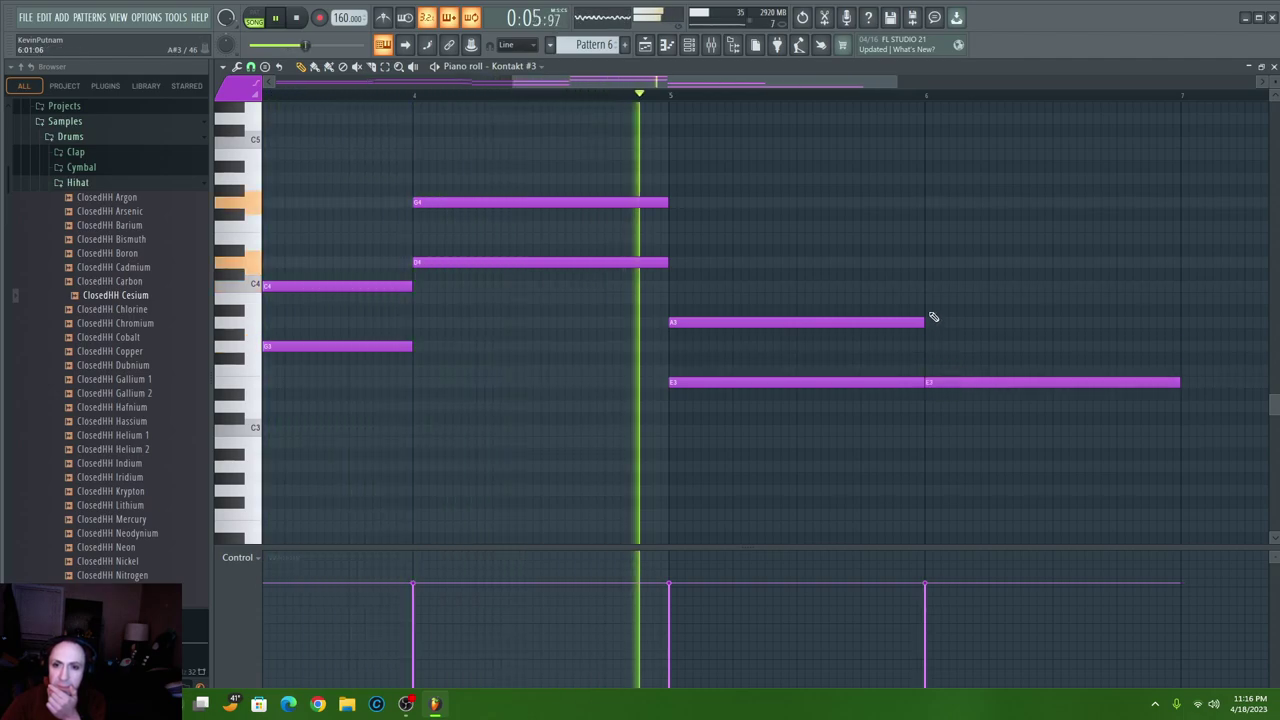
click(929, 286)
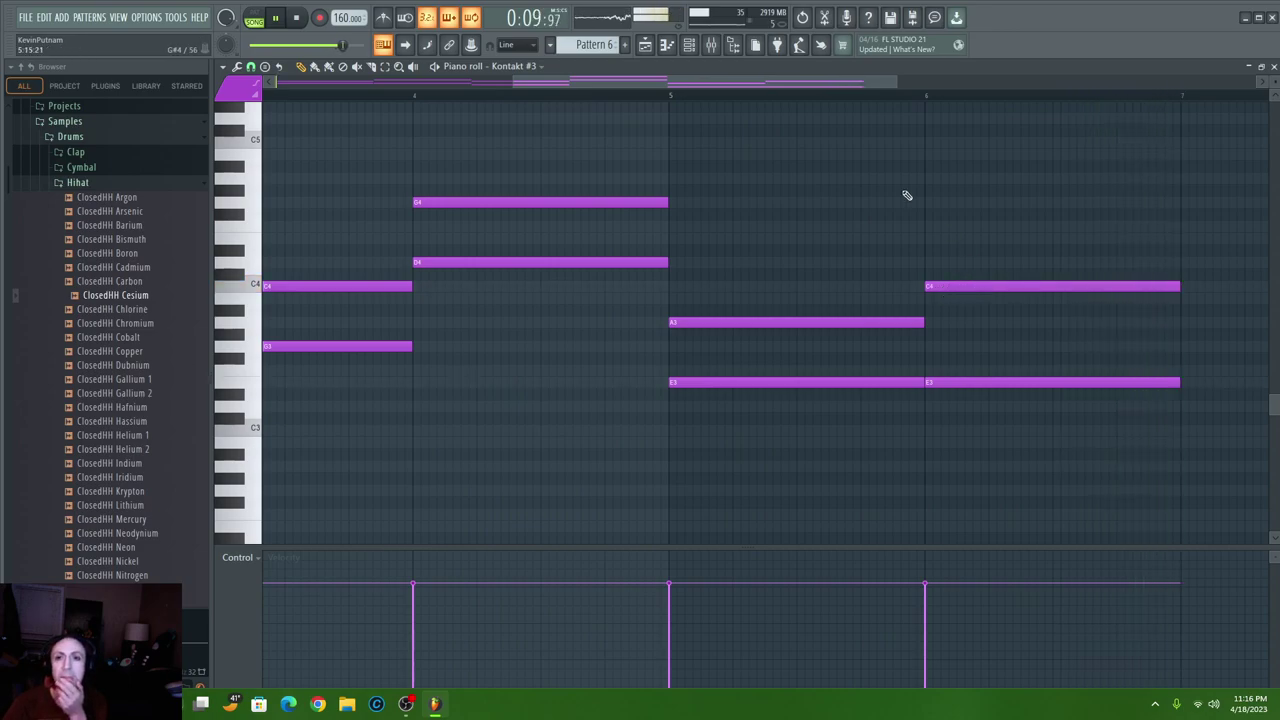
- Add one-bar E4 and A3 notes in bar 7 of the piano roll
scroll(860, 97, right, 3)
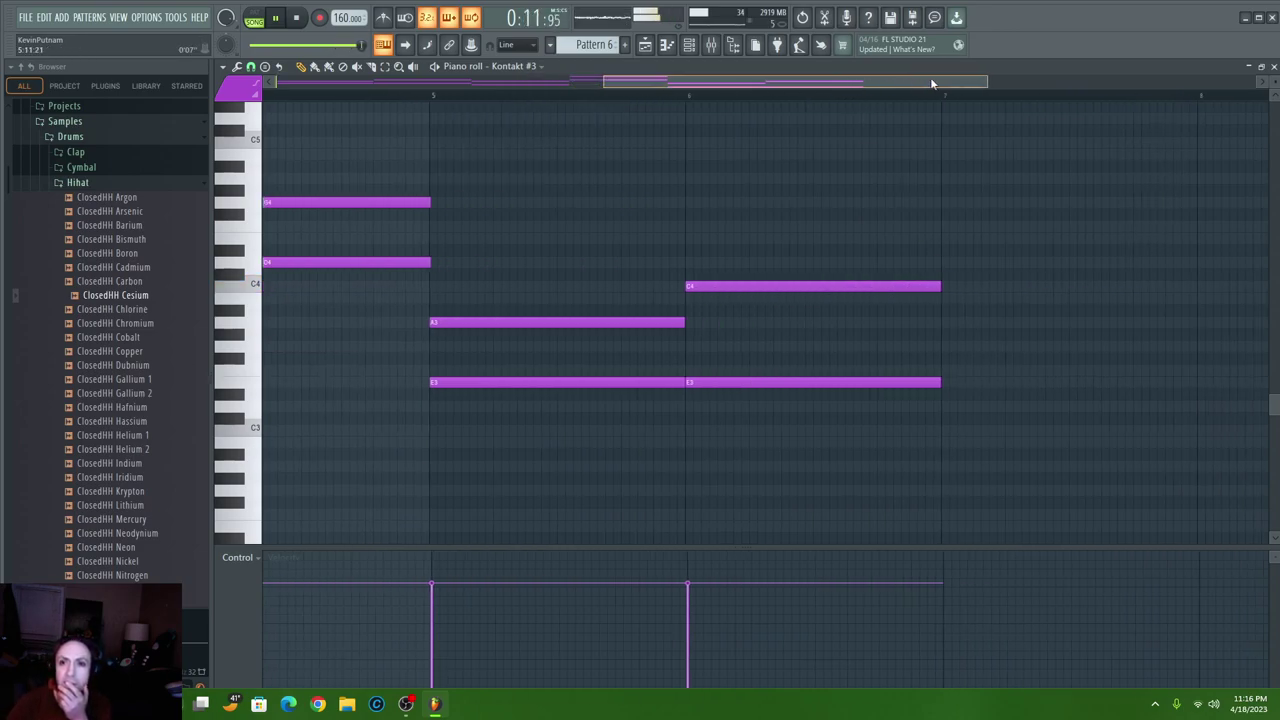
scroll(1042, 106, right, 1)
scroll(1007, 116, left, 1)
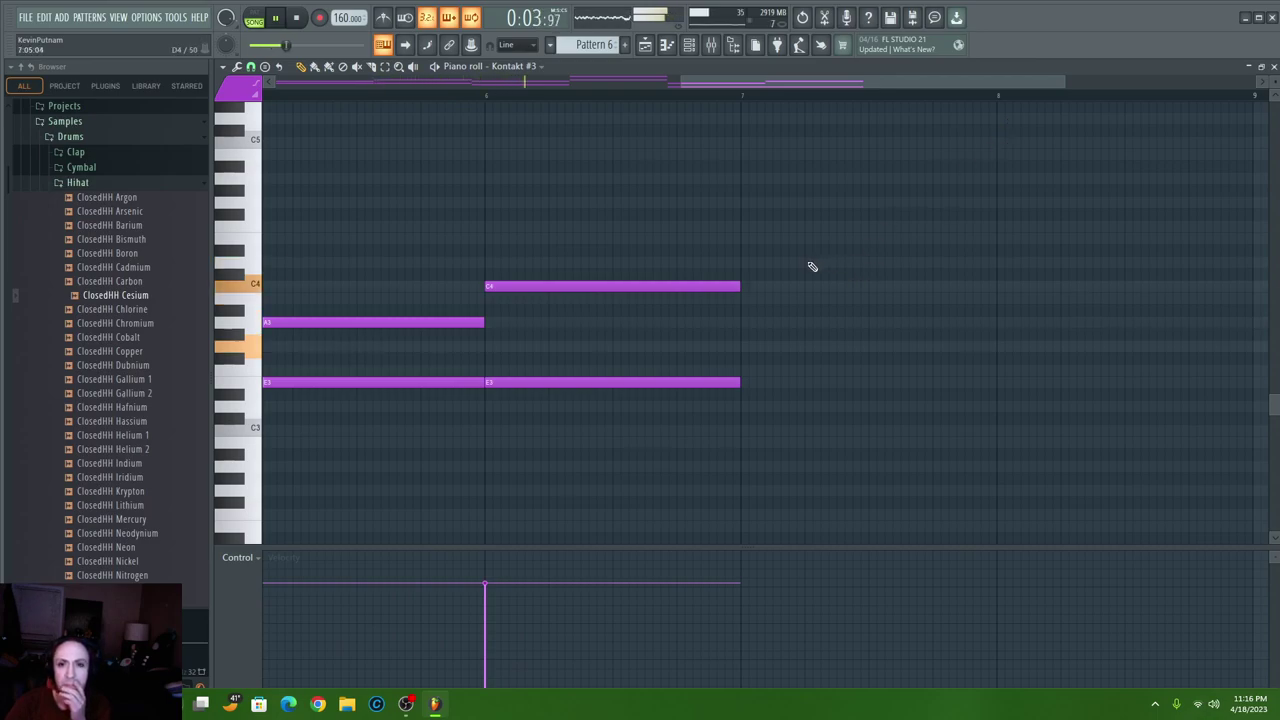
click(744, 239)
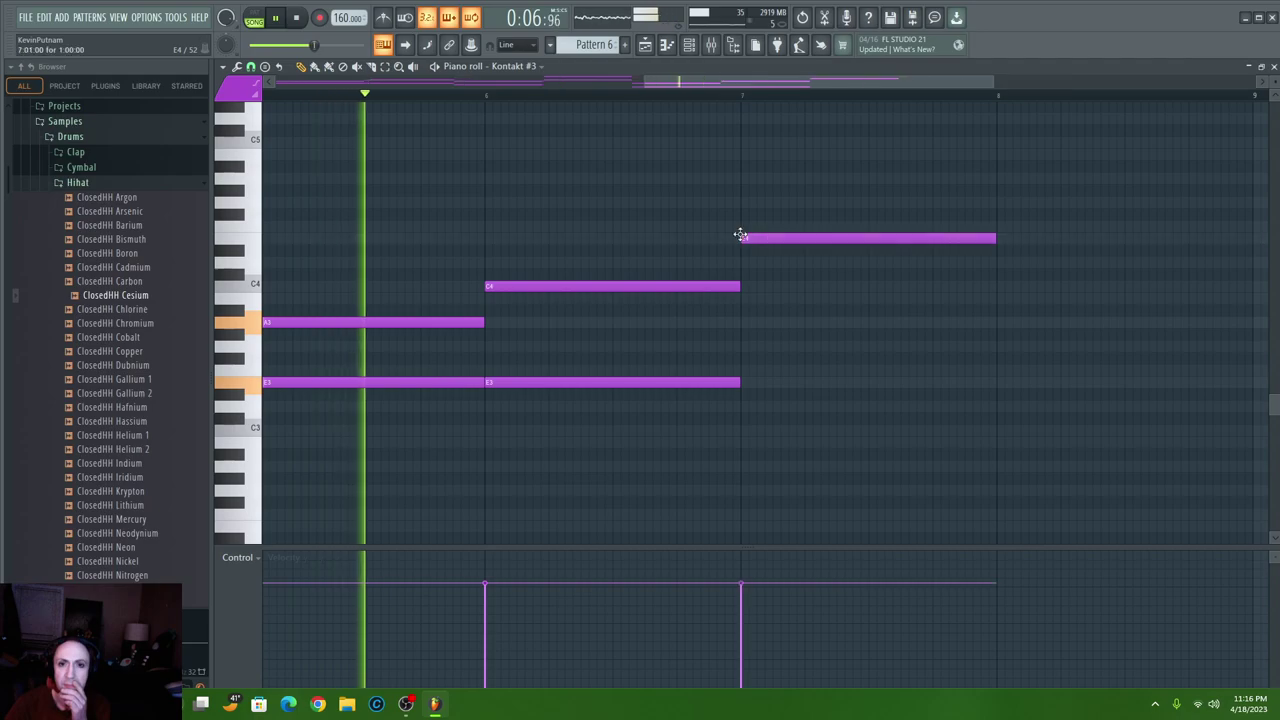
click(743, 322)
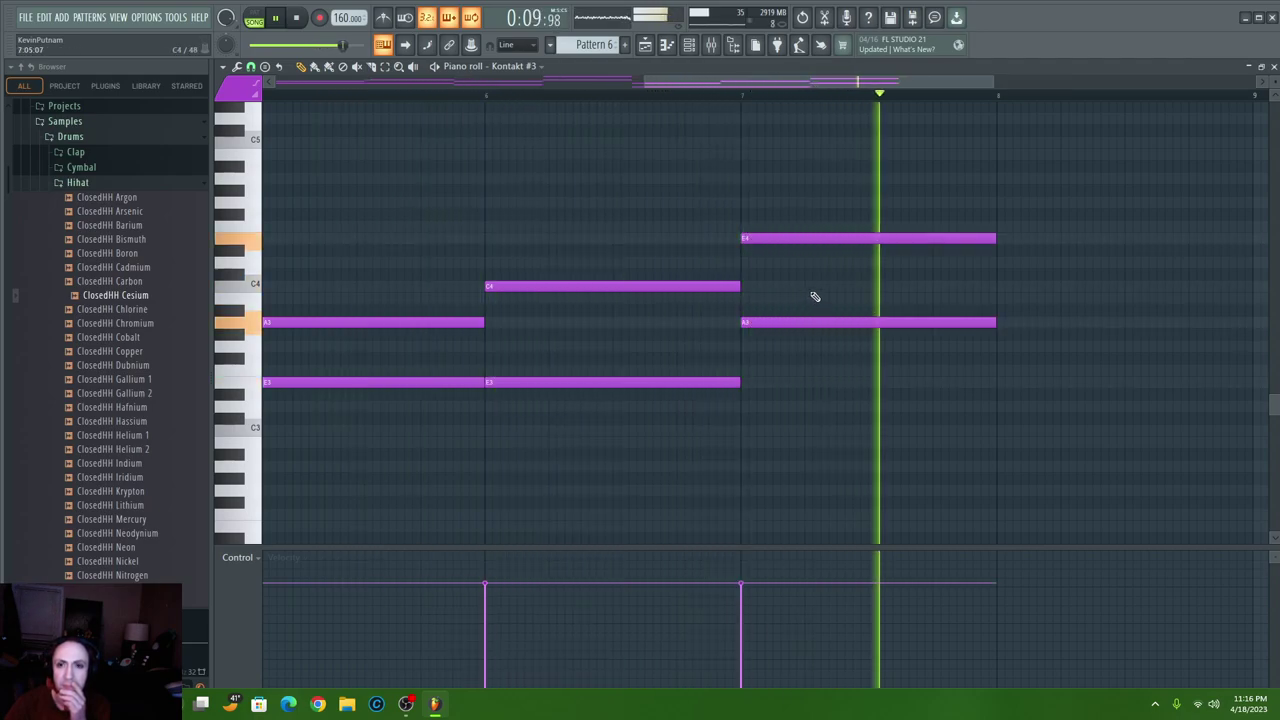
- Add one-bar C4 and E4 notes in bar 8 and replace the E4 in bar 7 with a D4
click(998, 288)
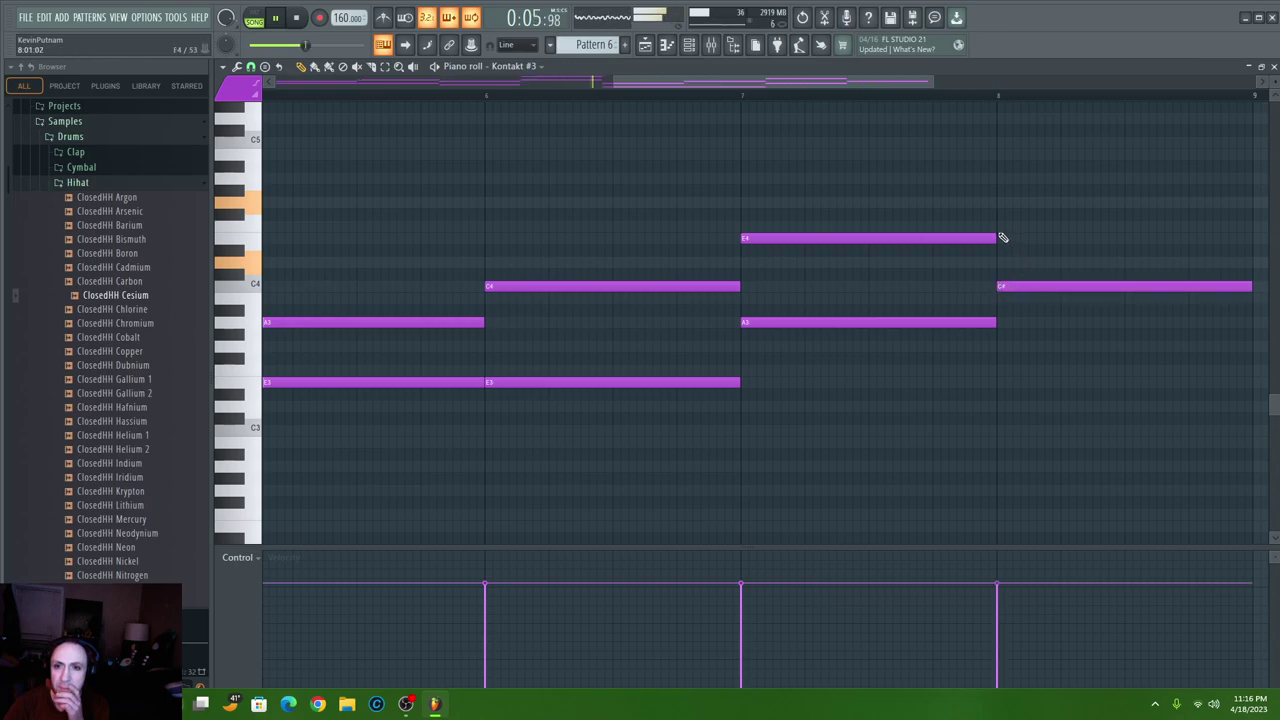
click(1003, 238)
drag(1015, 238, 1019, 237)
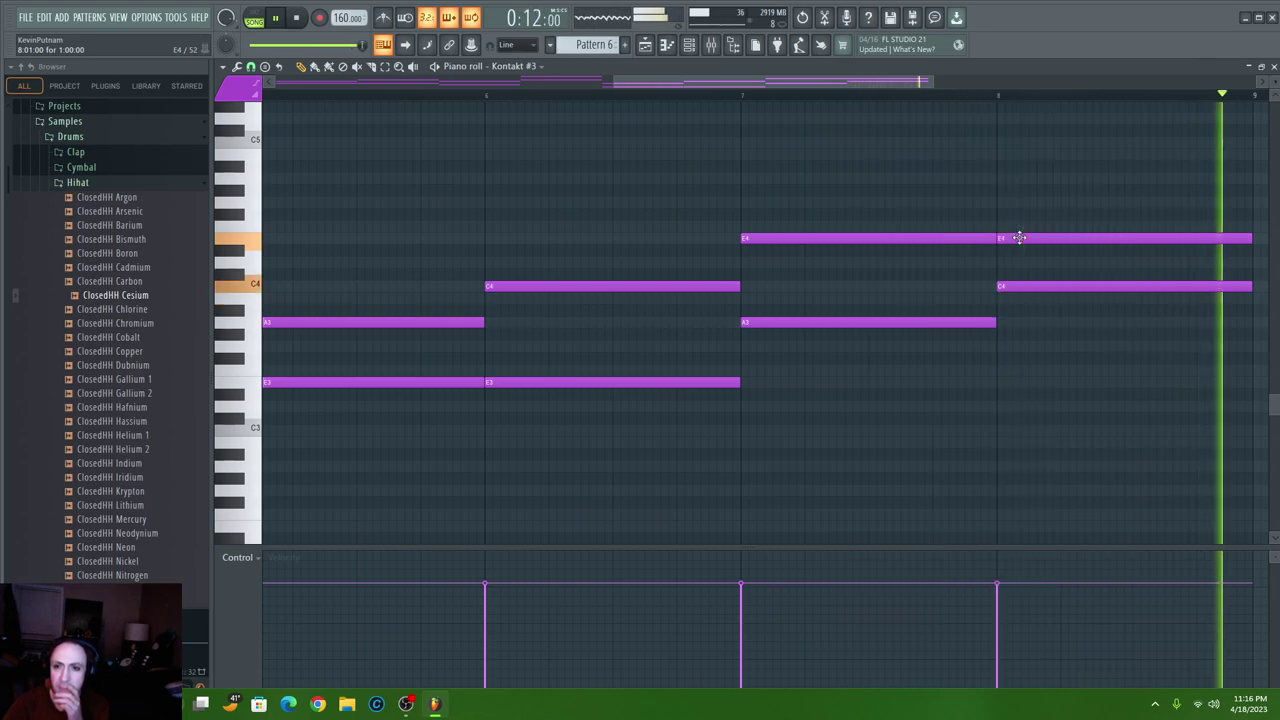
right_click(950, 240)
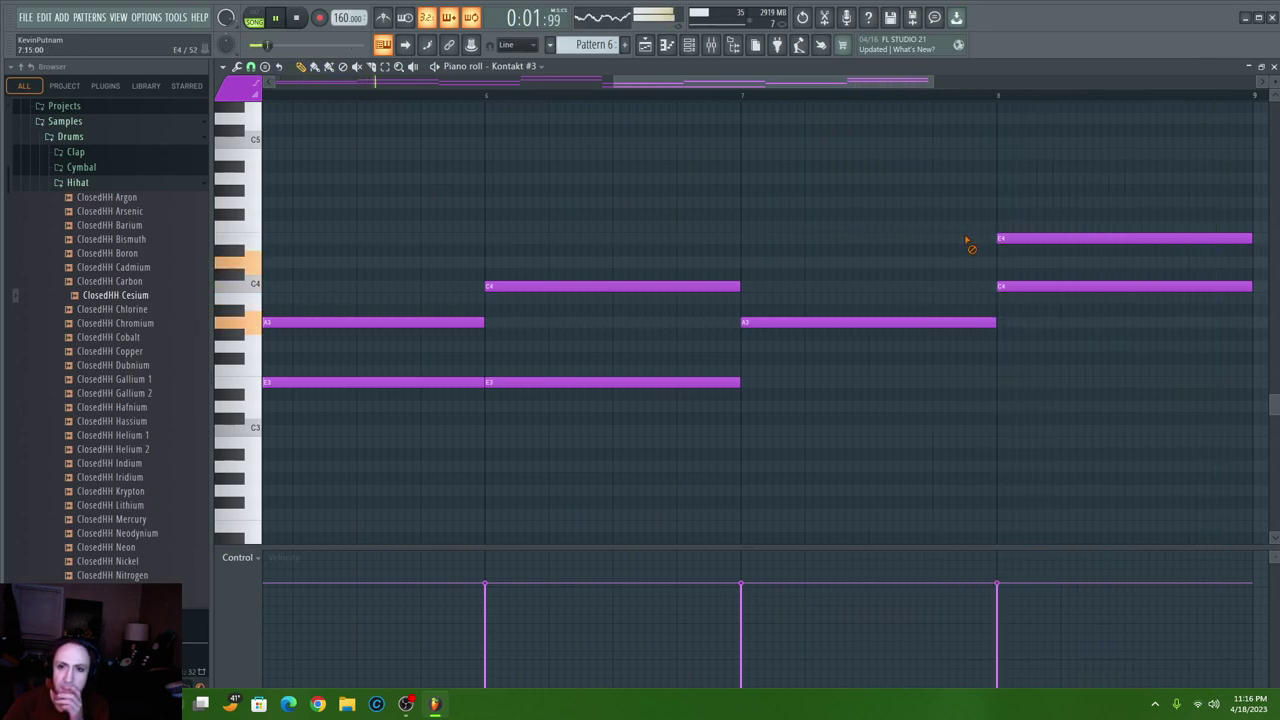
click(744, 262)
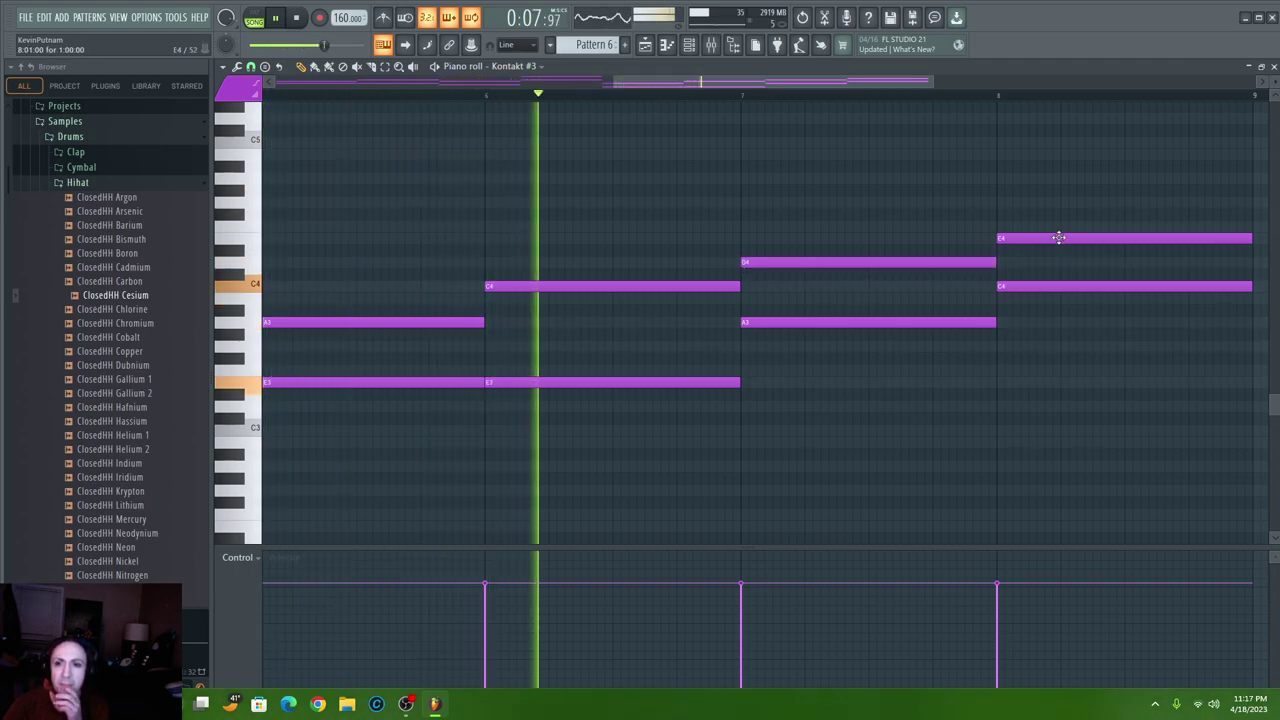
- Raise the upper bar 8 note to G4, then check the whole eight-bar Pattern 6 in the piano roll and playlist
drag(1059, 238, 1057, 226)
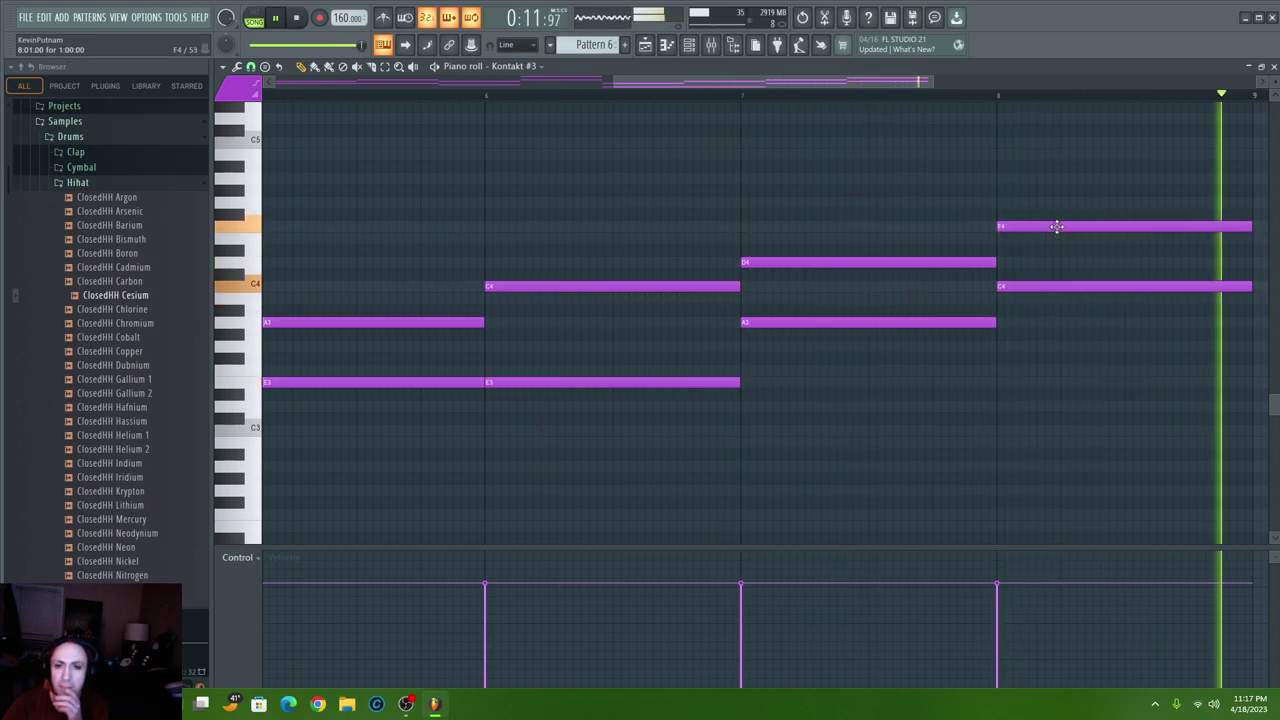
drag(1057, 226, 1057, 201)
drag(903, 86, 895, 83)
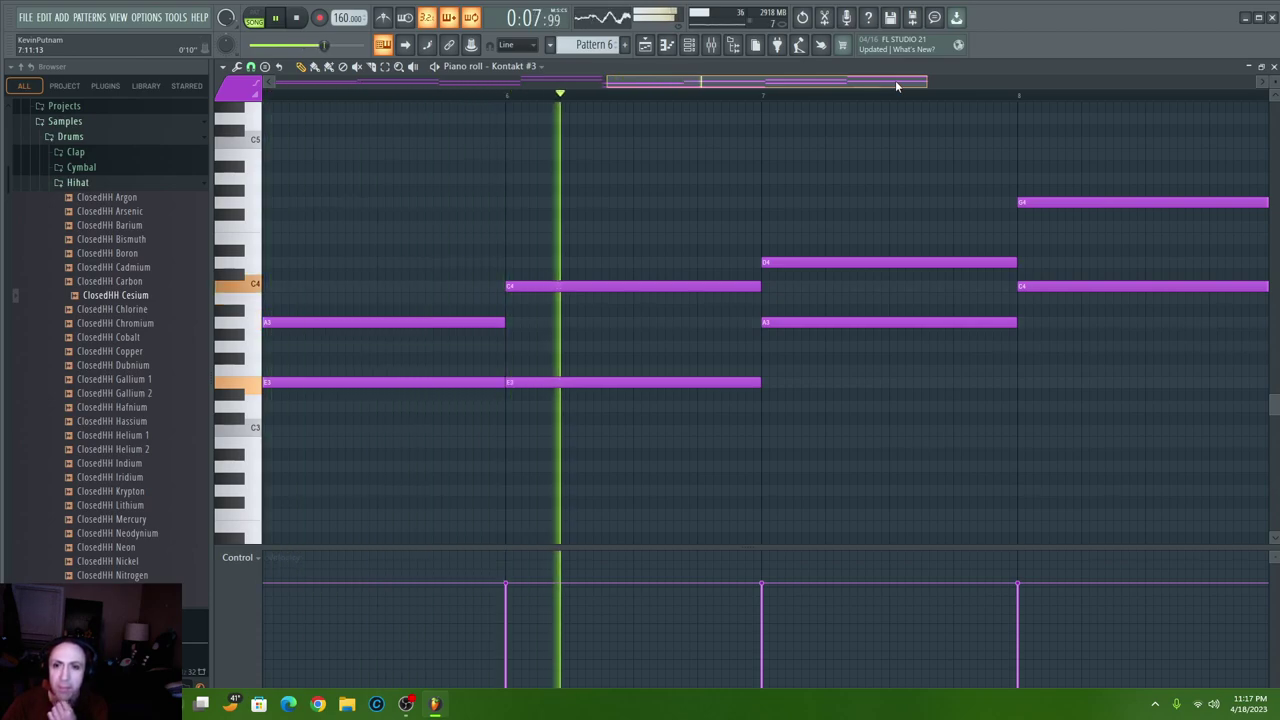
drag(895, 80, 649, 62)
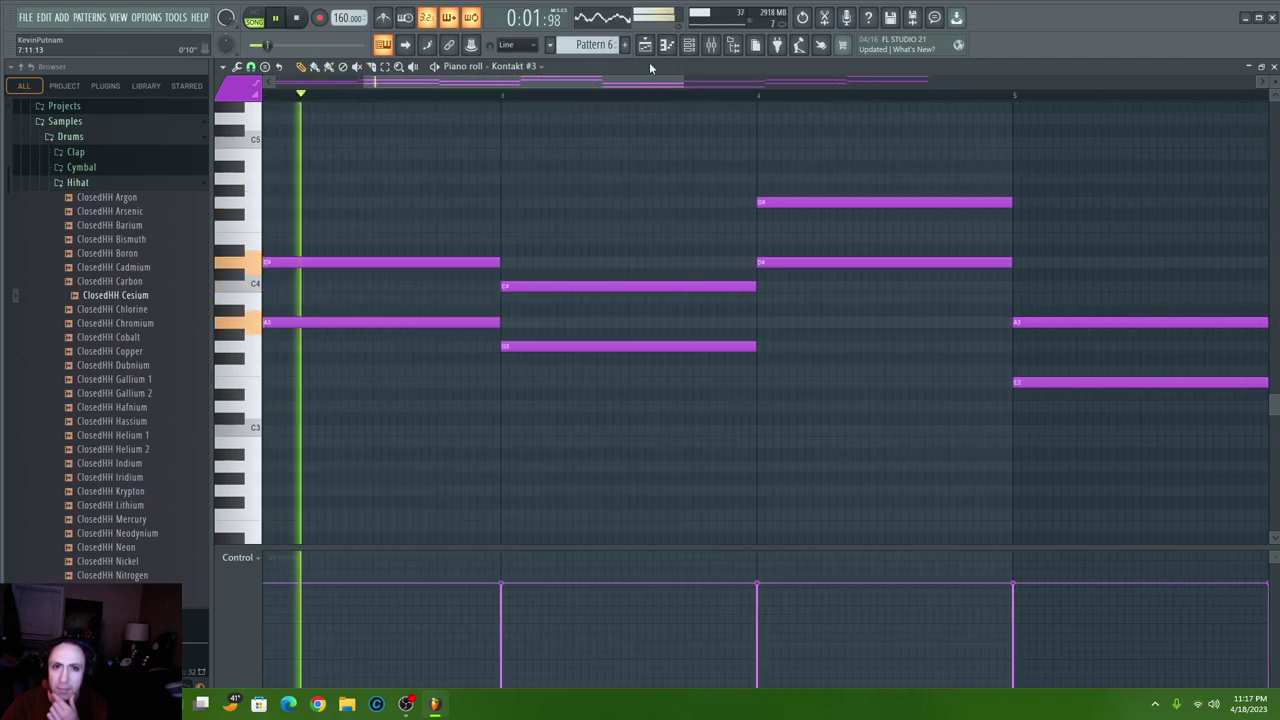
click(645, 44)
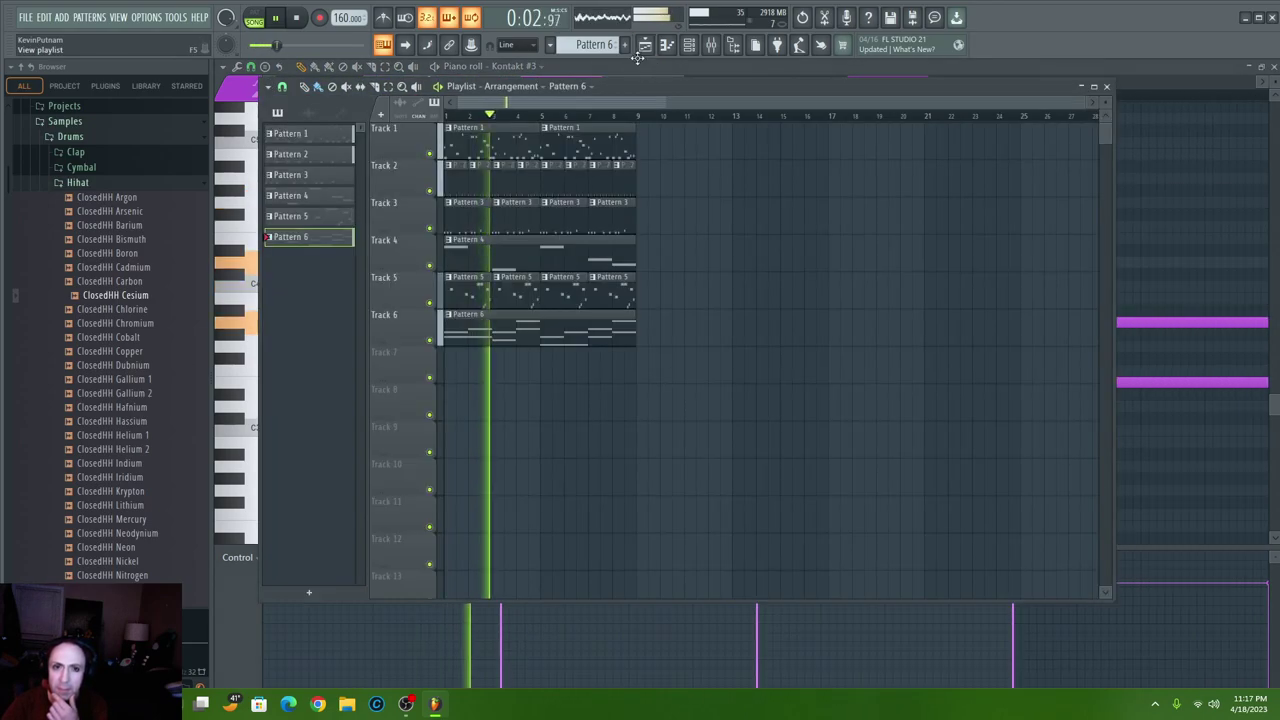
- Route Kontakt #3 to mixer Insert 3 and load Guitar Rig 6 in its first effect slot
click(689, 44)
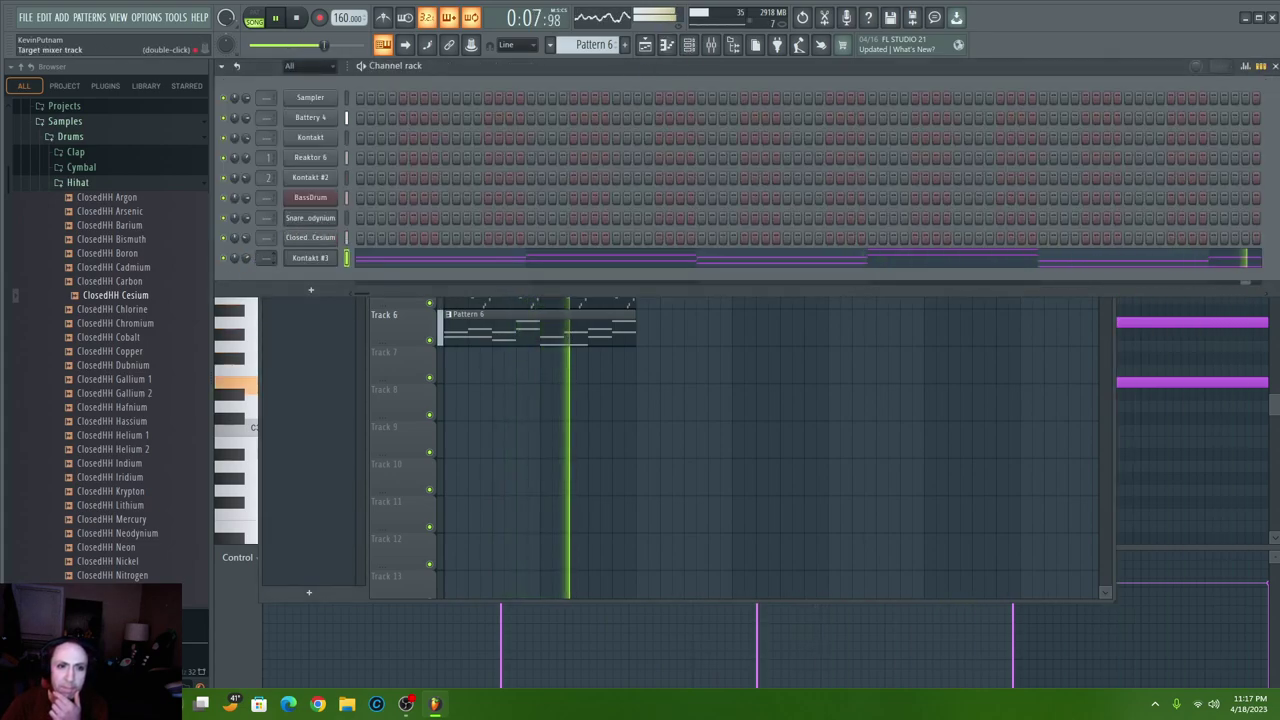
double_click(266, 257)
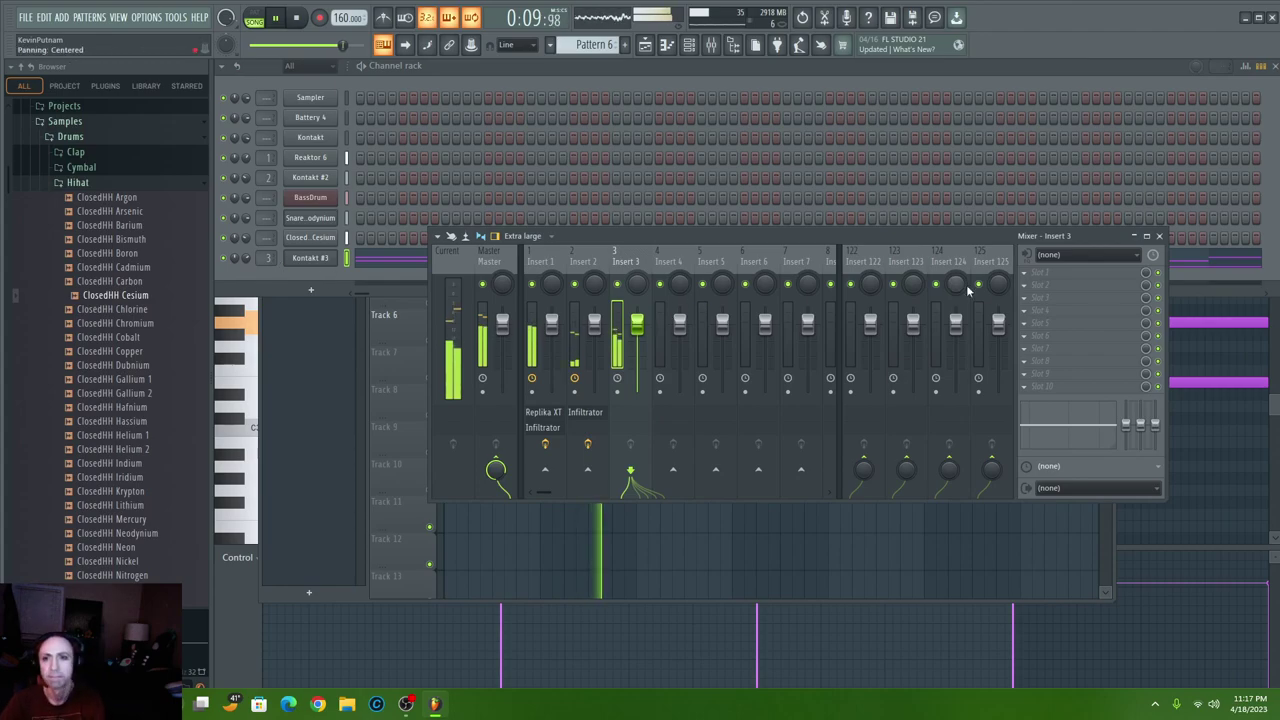
click(1080, 272)
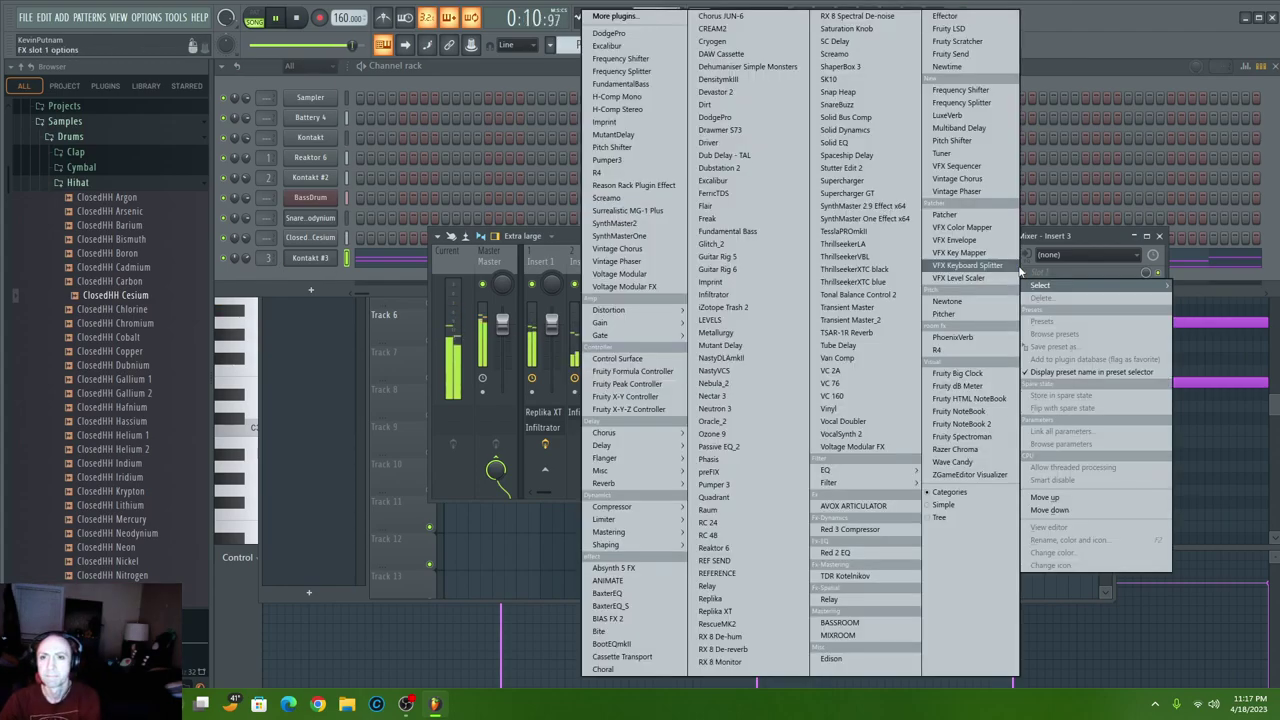
click(718, 269)
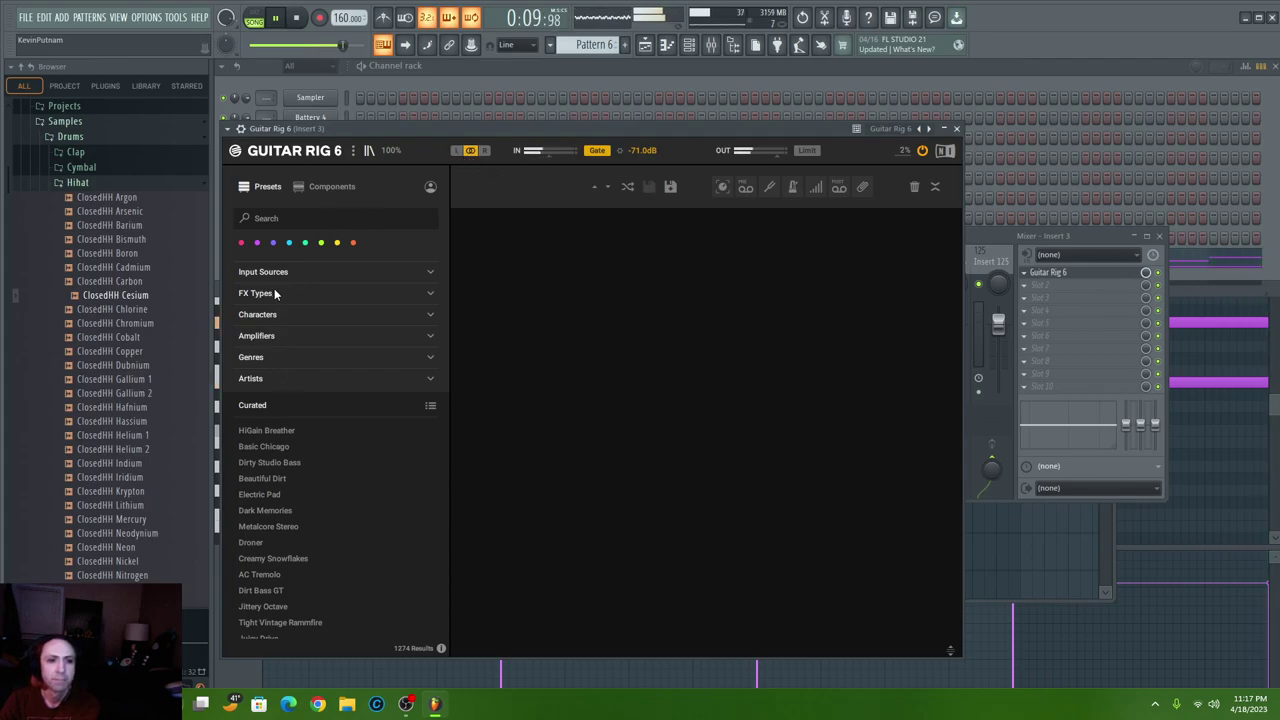
- Filter the Guitar Rig 6 presets by the Mash-Up character, with no input source filter left active
click(300, 271)
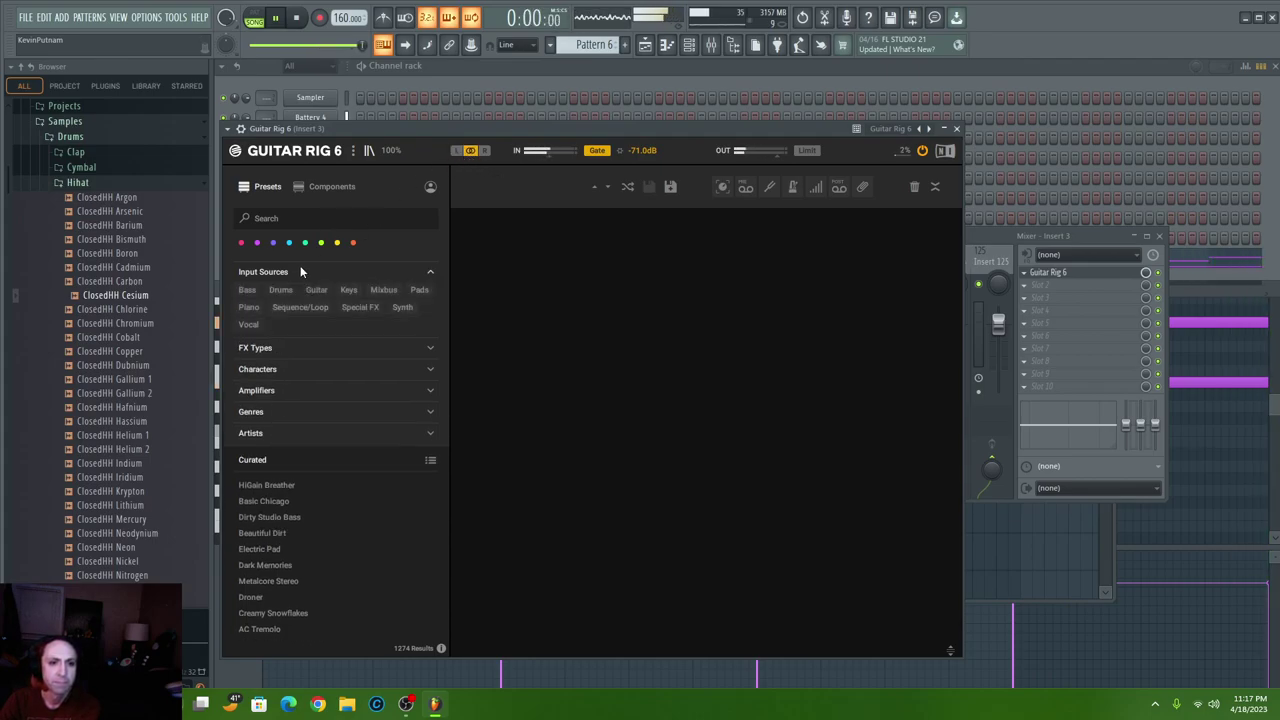
click(348, 290)
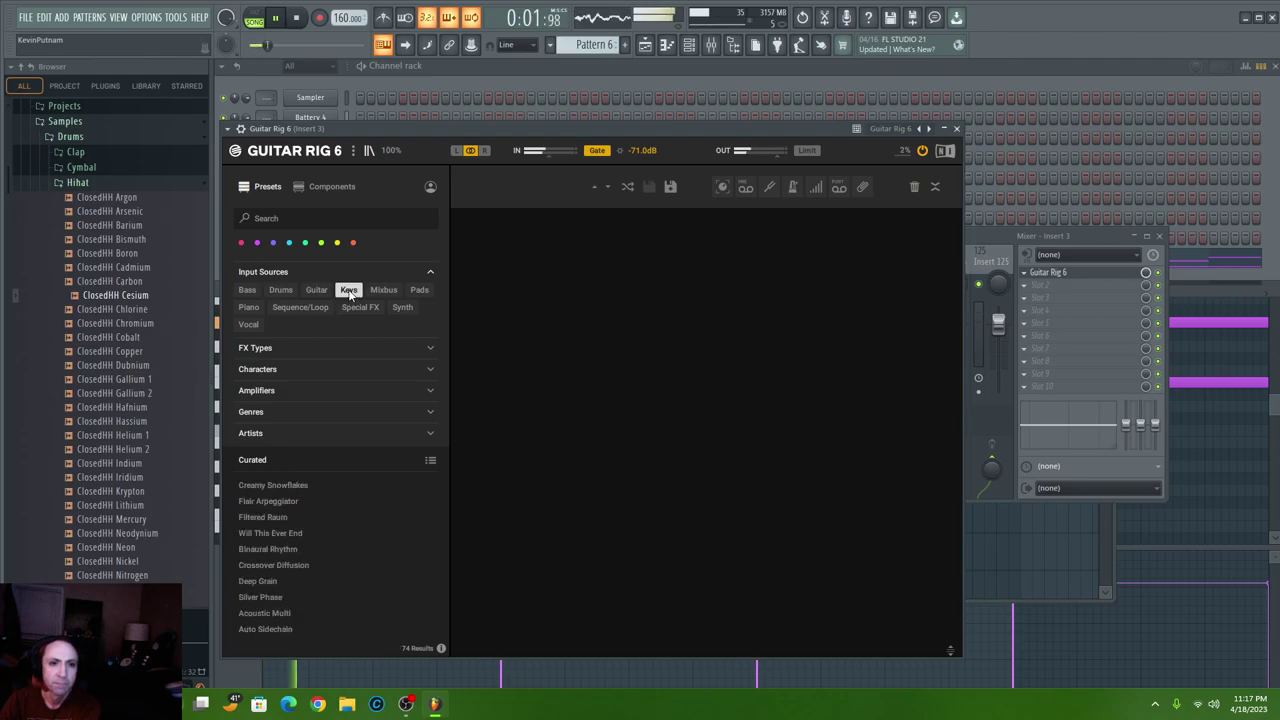
click(333, 368)
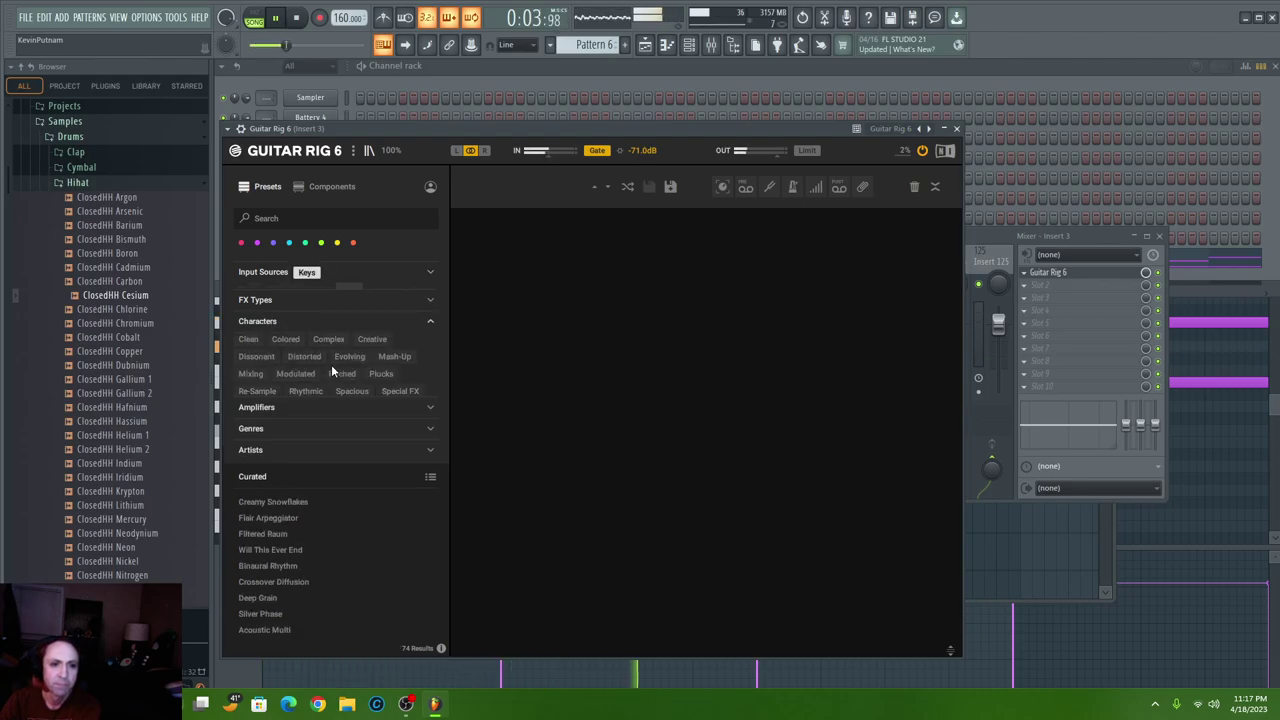
click(383, 349)
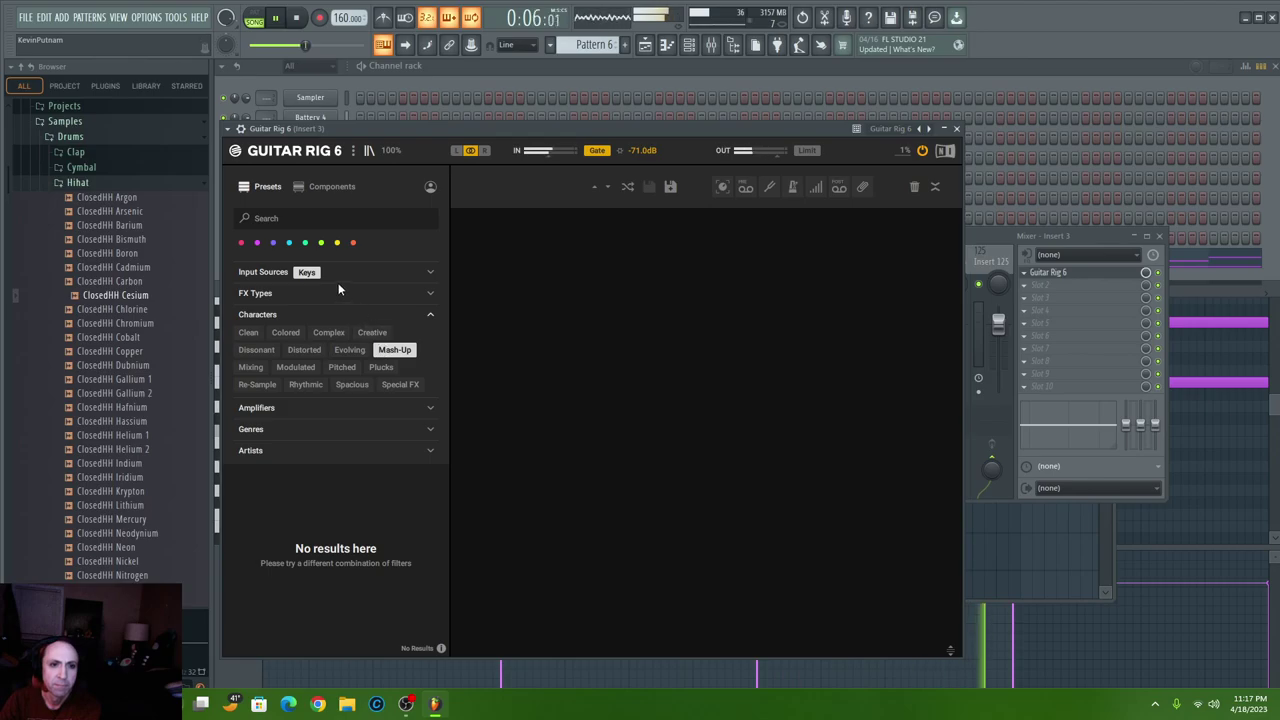
click(310, 273)
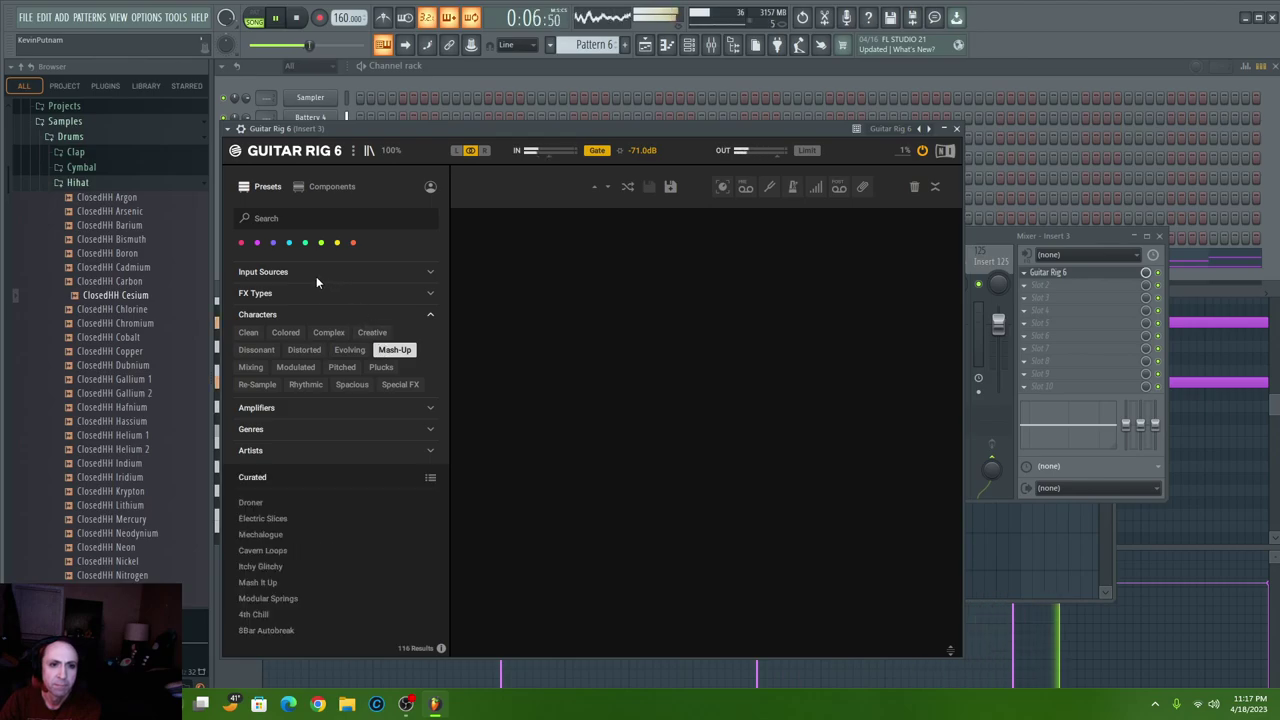
- Audition the Electric Slices, Modular Springs and Bernd Die Flaeche presets, and load Buzz-Boy Ben
click(292, 535)
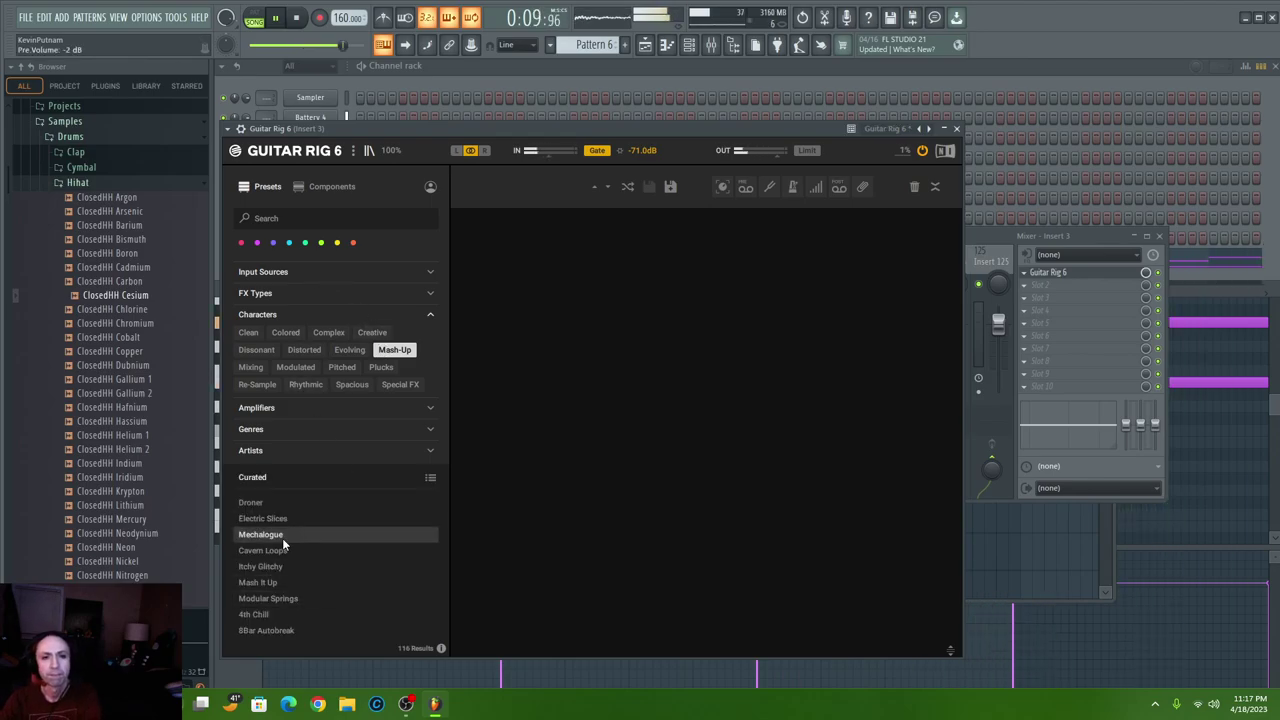
click(283, 518)
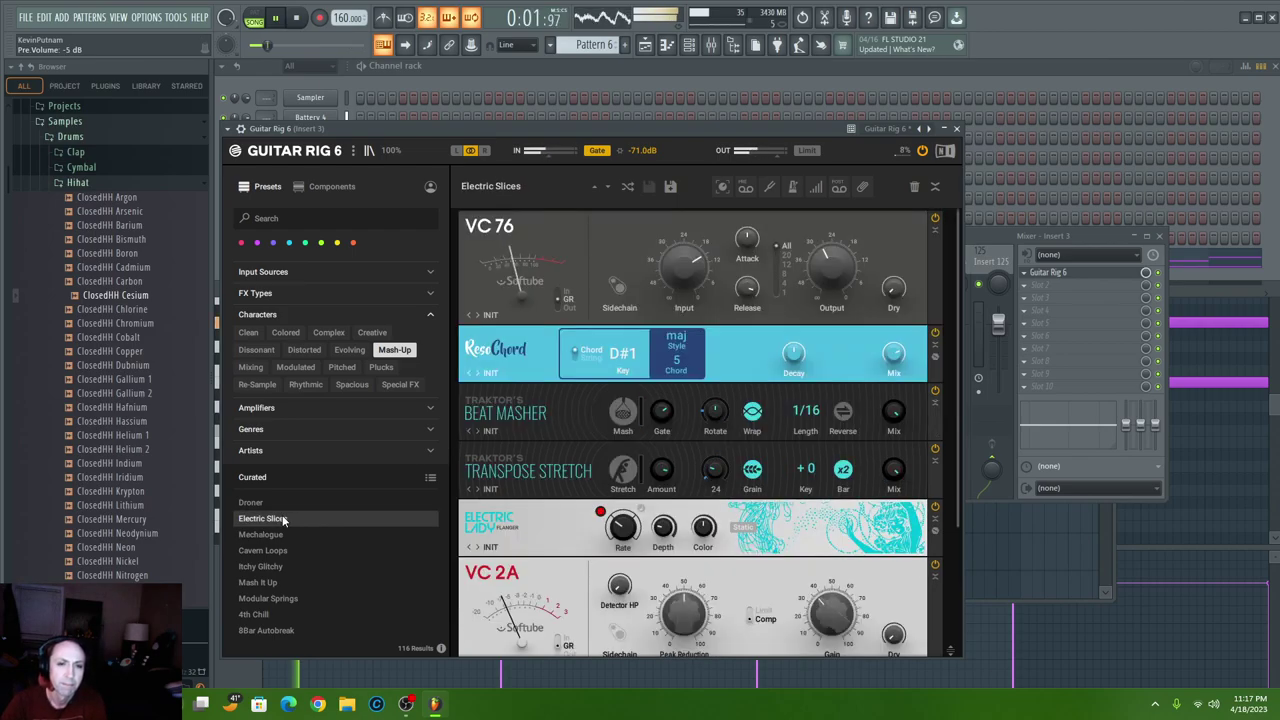
click(279, 600)
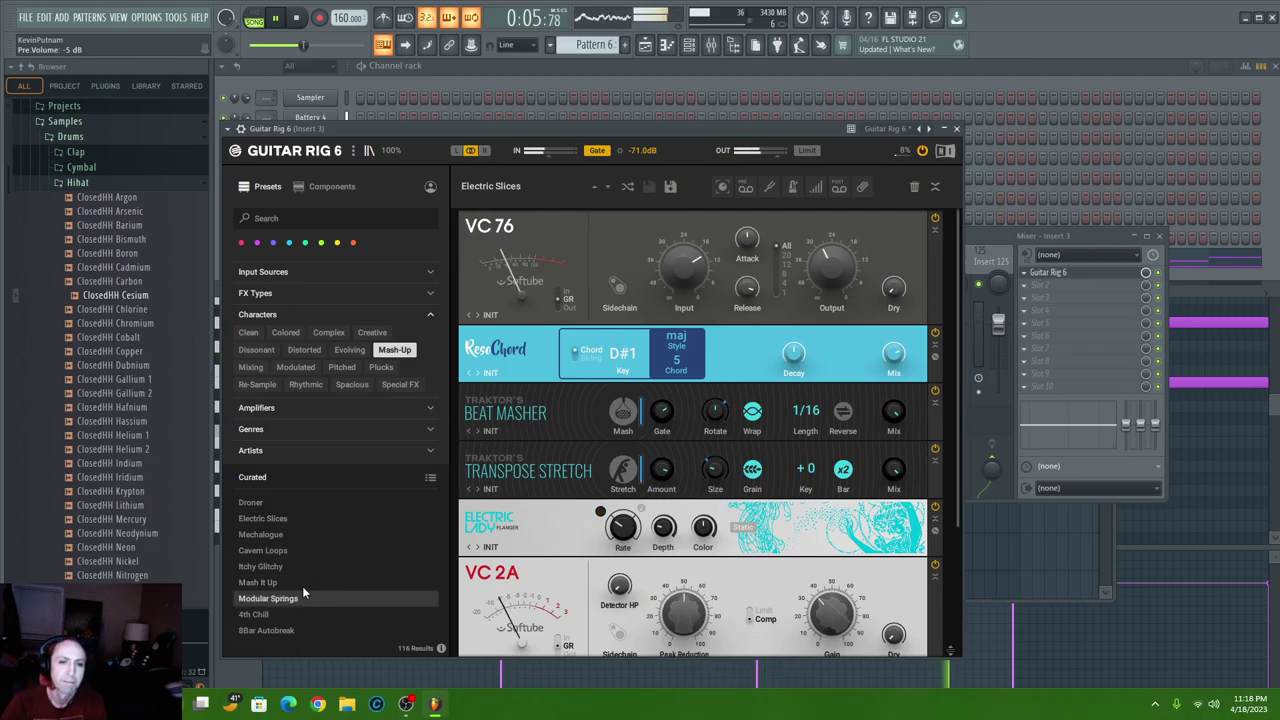
scroll(303, 598, down, 3)
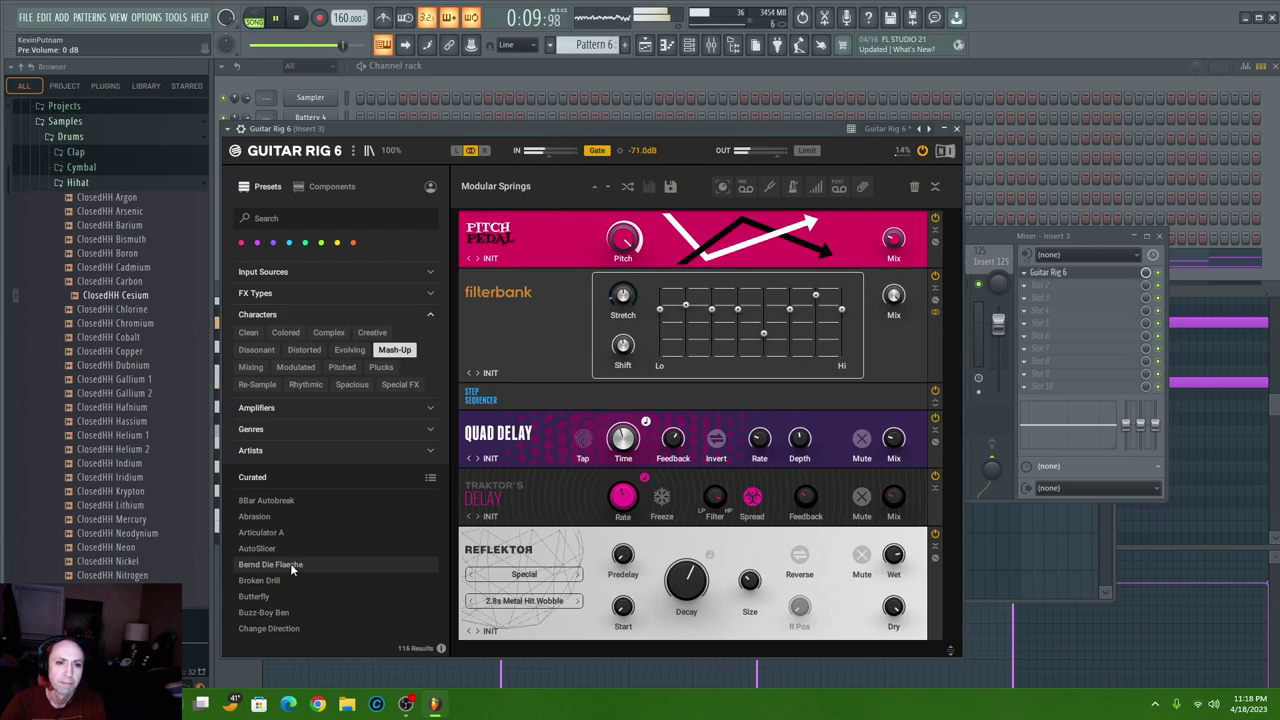
click(292, 566)
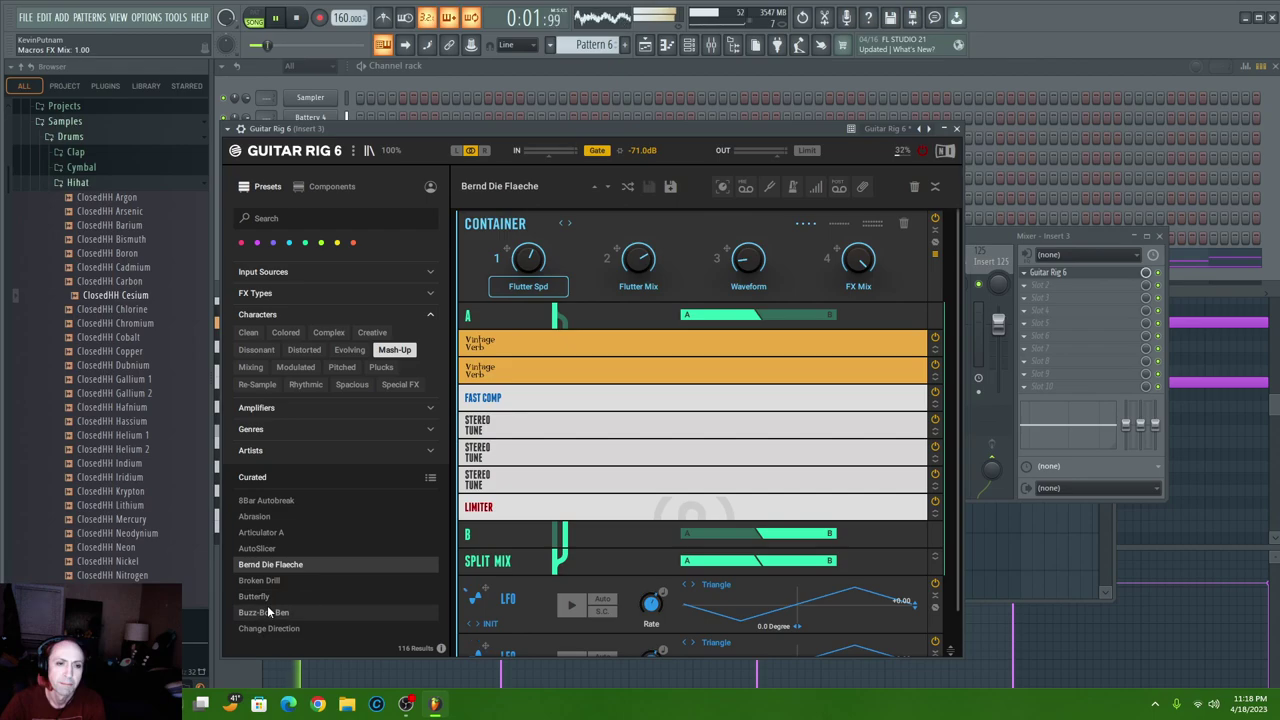
click(267, 607)
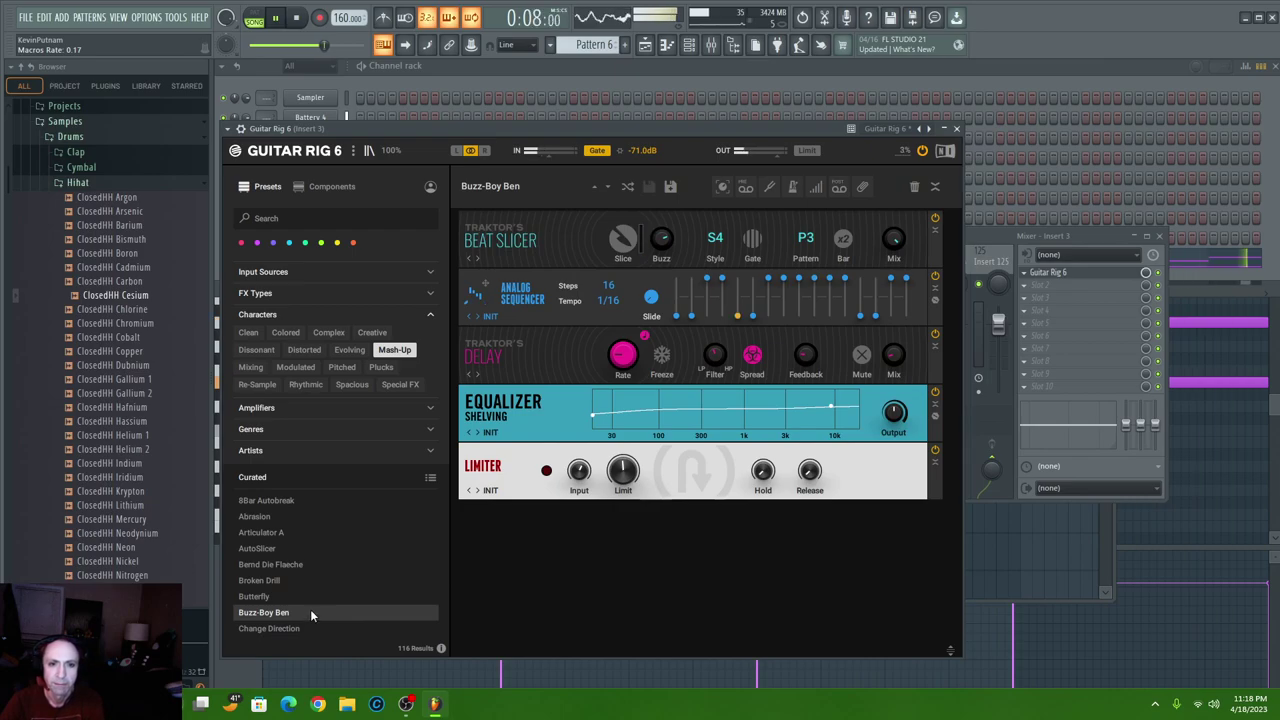
- Load Replika XT in the second effect slot of Kontakt #3's mixer track, Insert 3
click(622, 73)
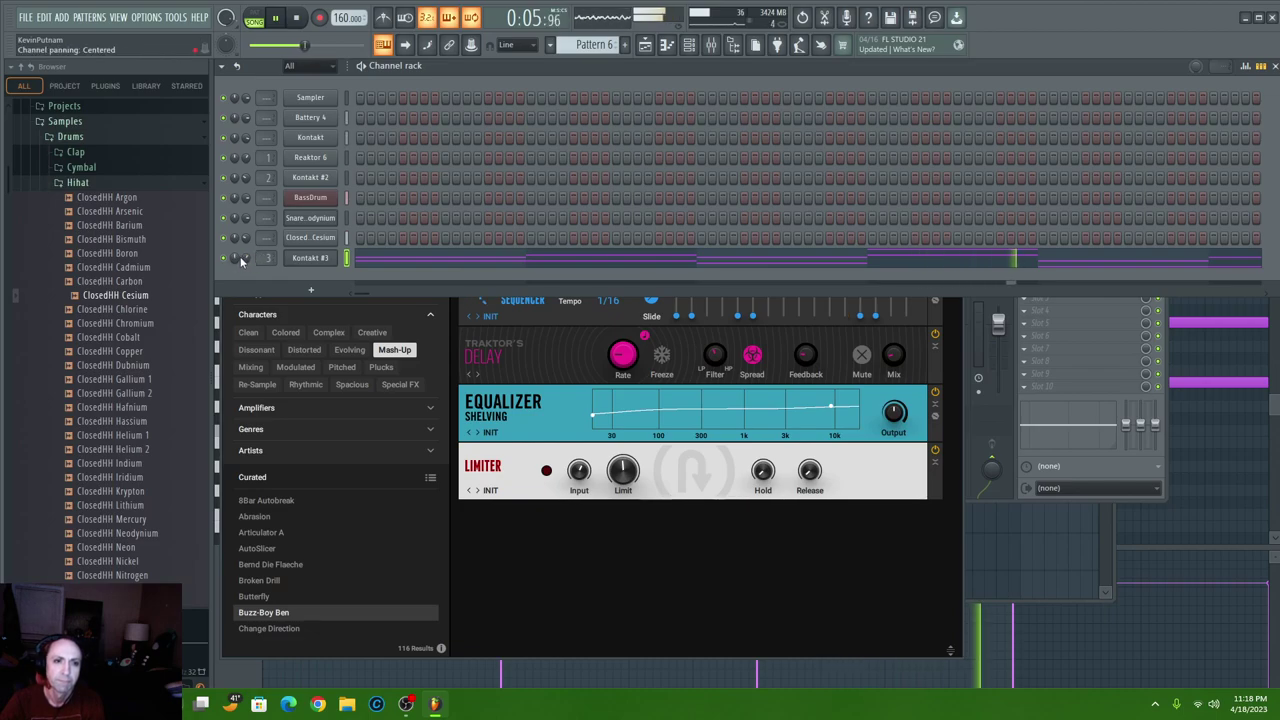
double_click(267, 258)
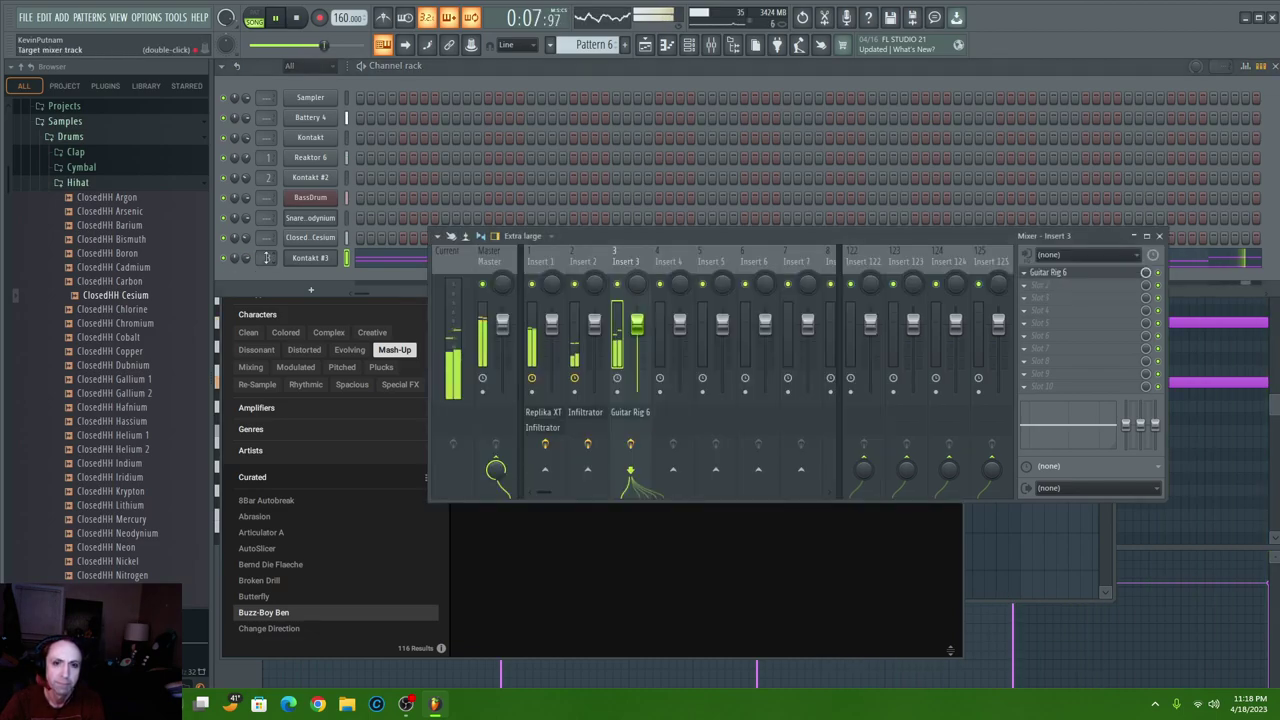
click(1026, 286)
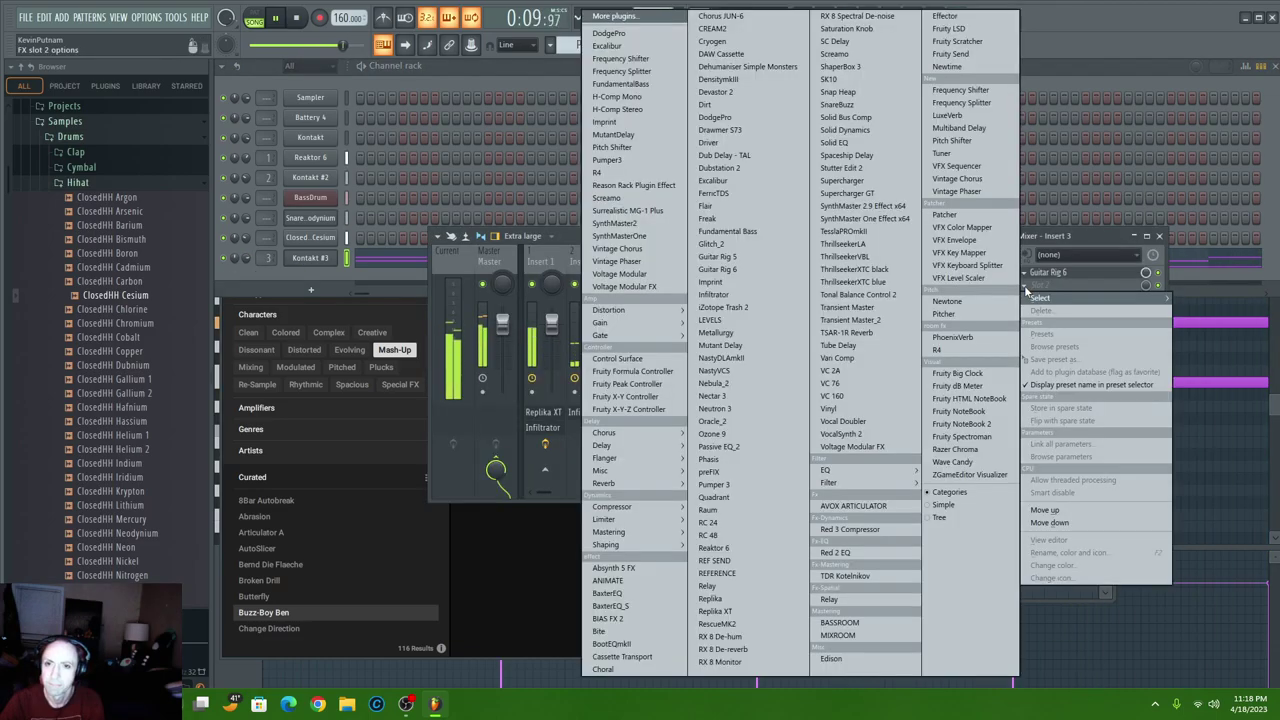
click(716, 611)
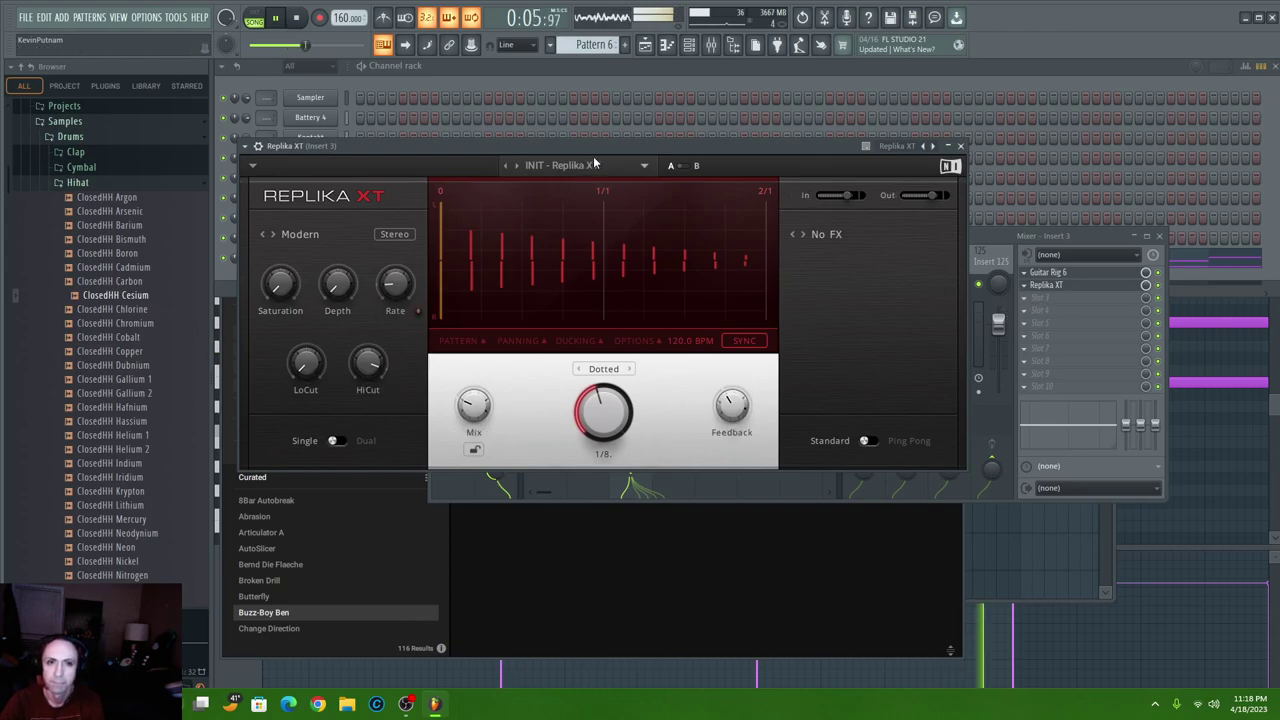
- Audition Replika XT's Classics presets from Analogue Dual through Chorus Slap, settle on U-Vibe-Ish, and return to the channel rack
click(644, 165)
mouse_move(624, 120)
mouse_move(598, 64)
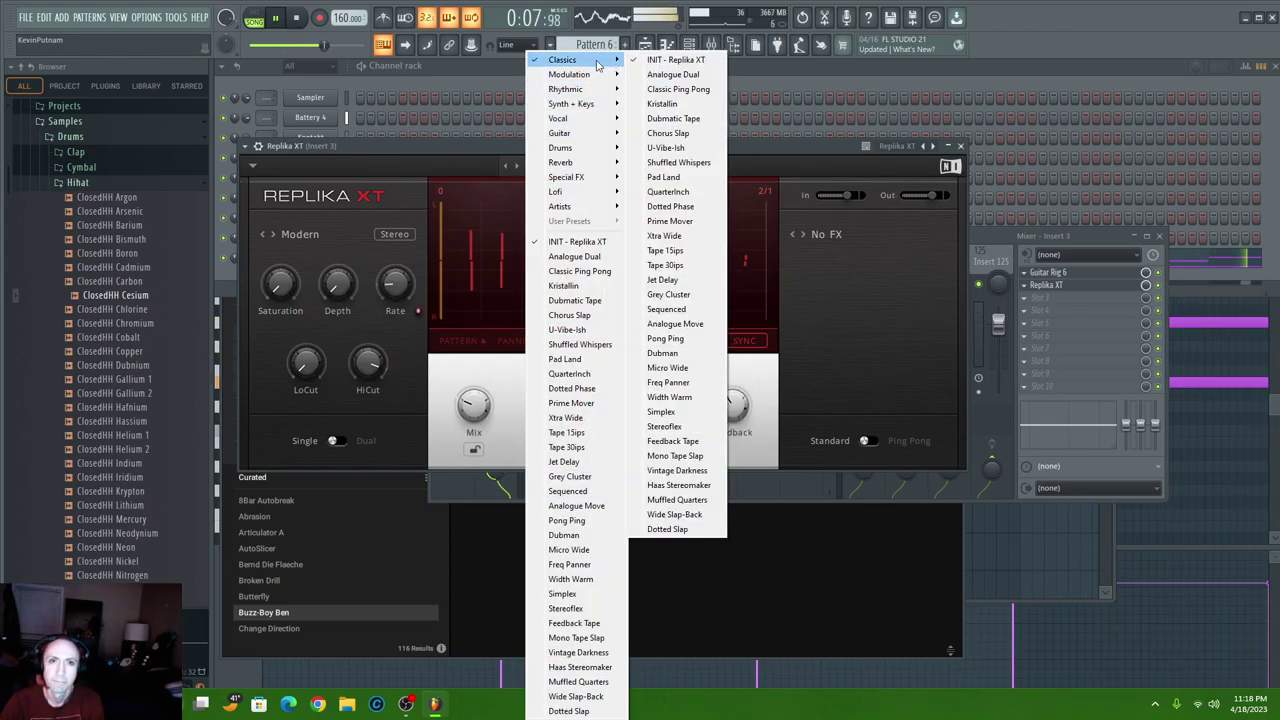
click(655, 74)
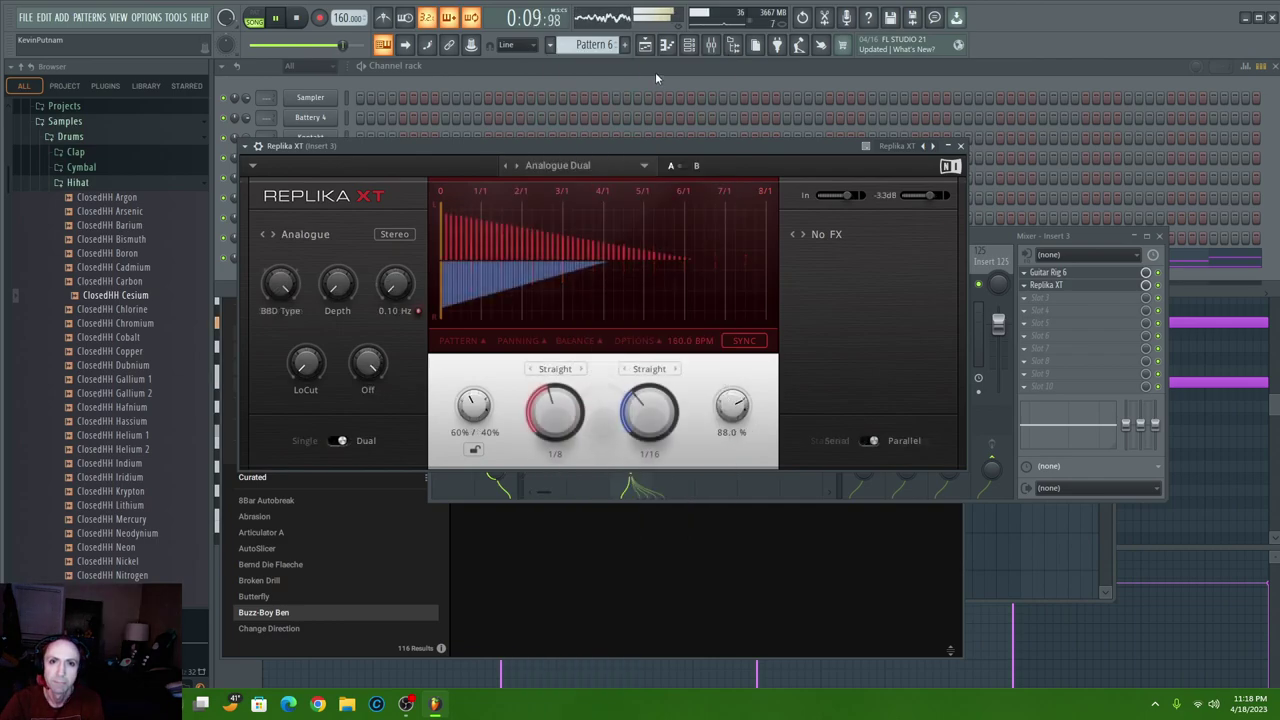
click(516, 168)
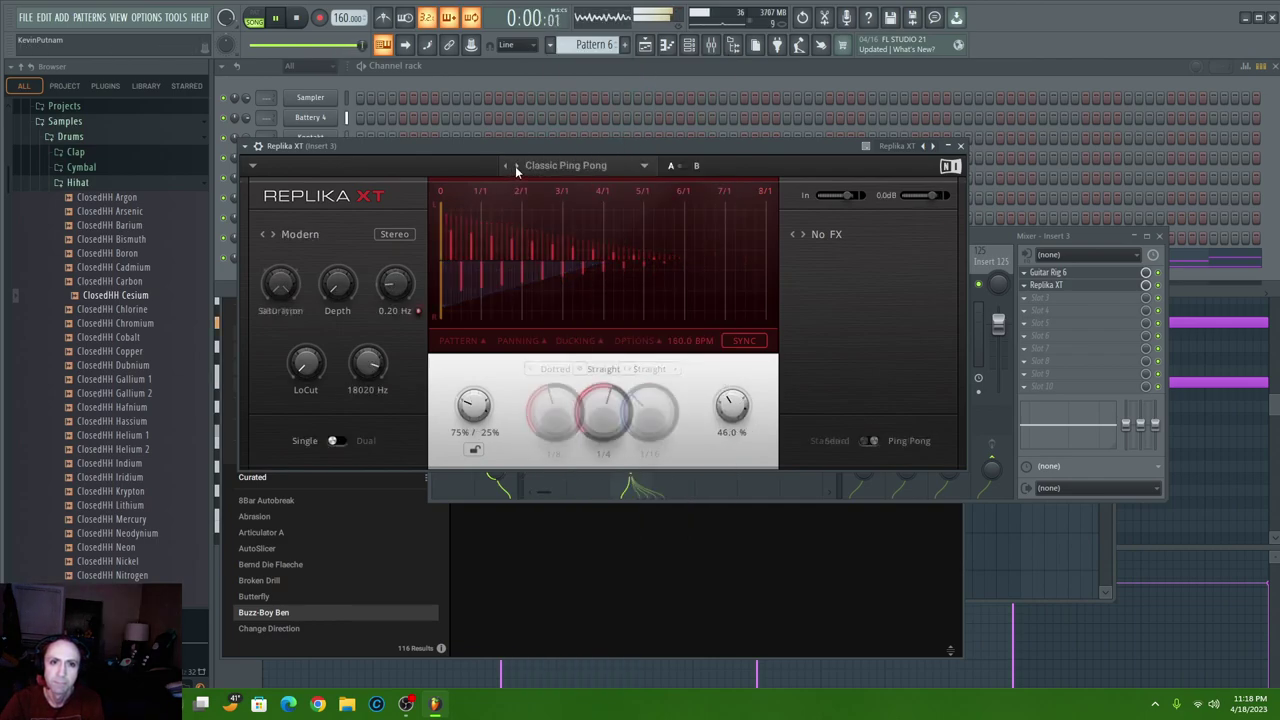
click(517, 167)
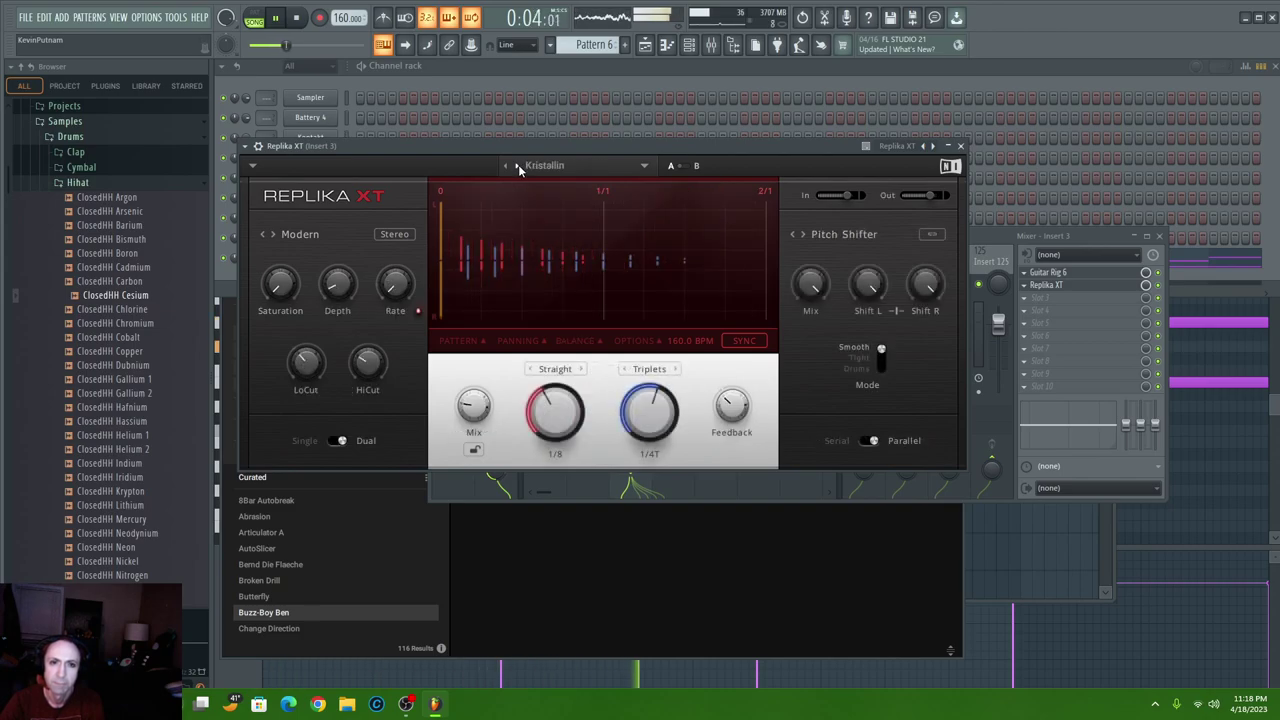
click(518, 166)
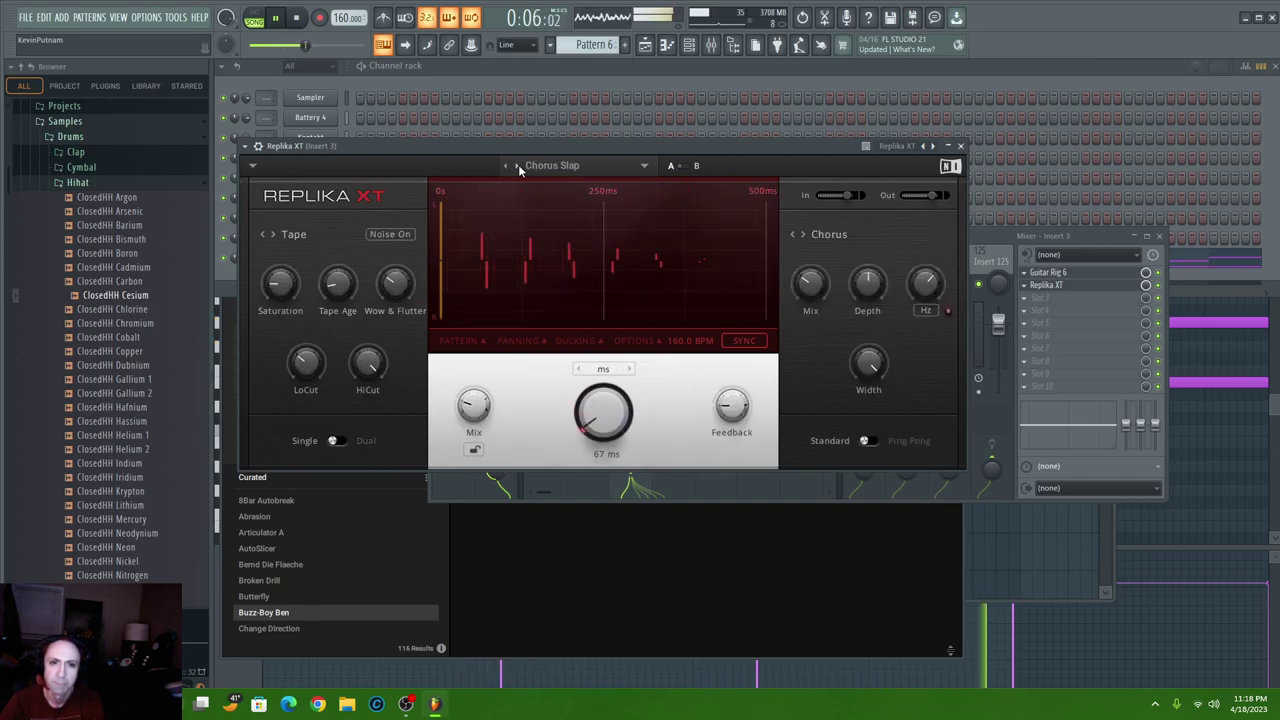
click(518, 167)
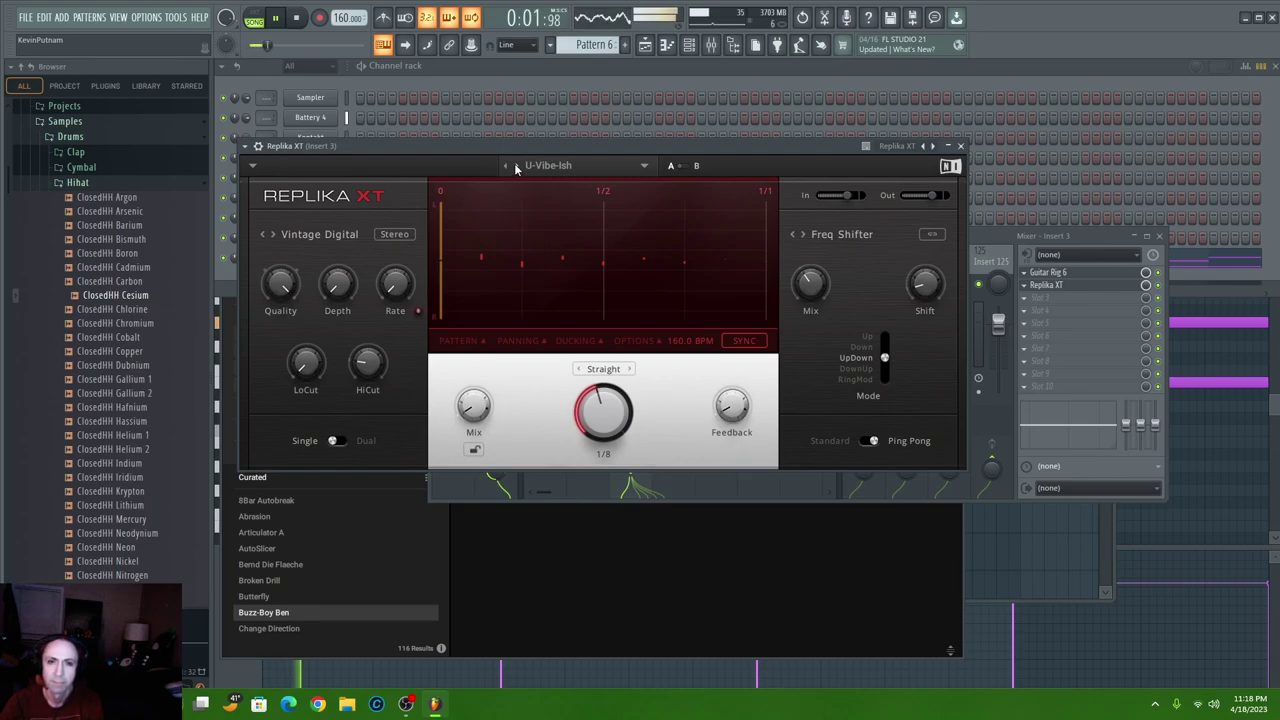
click(611, 65)
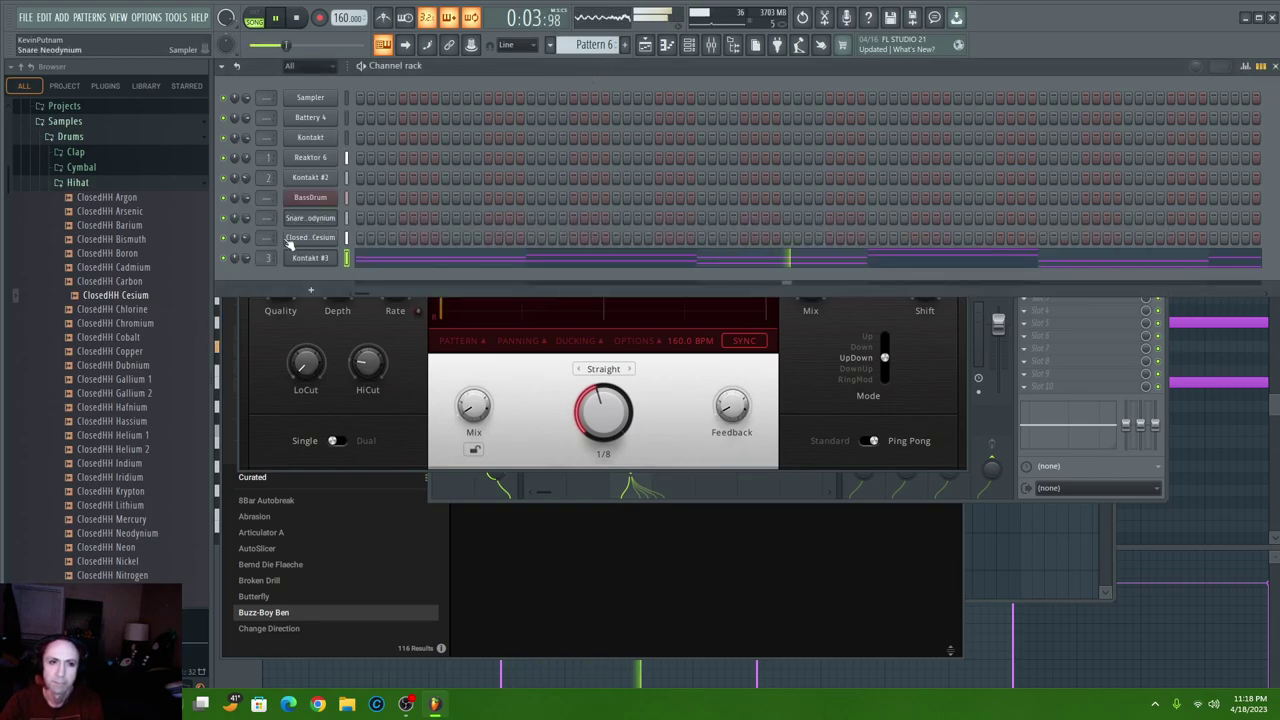
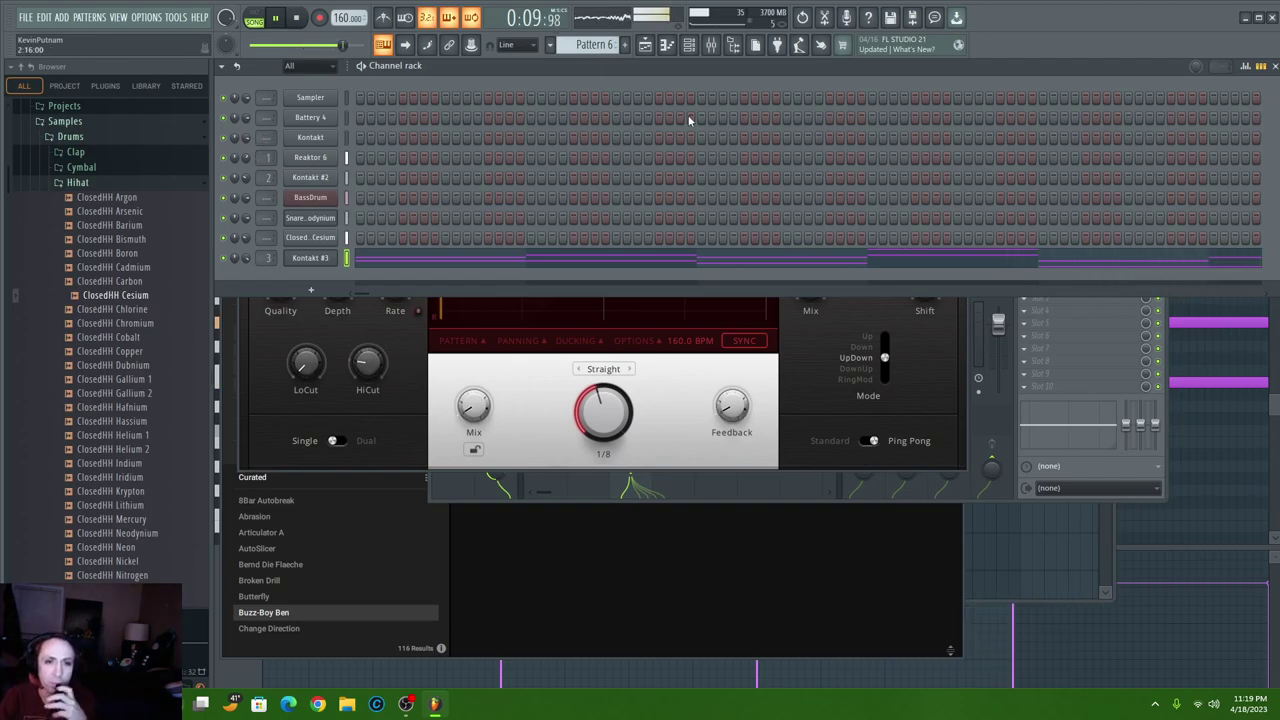
click(315, 290)
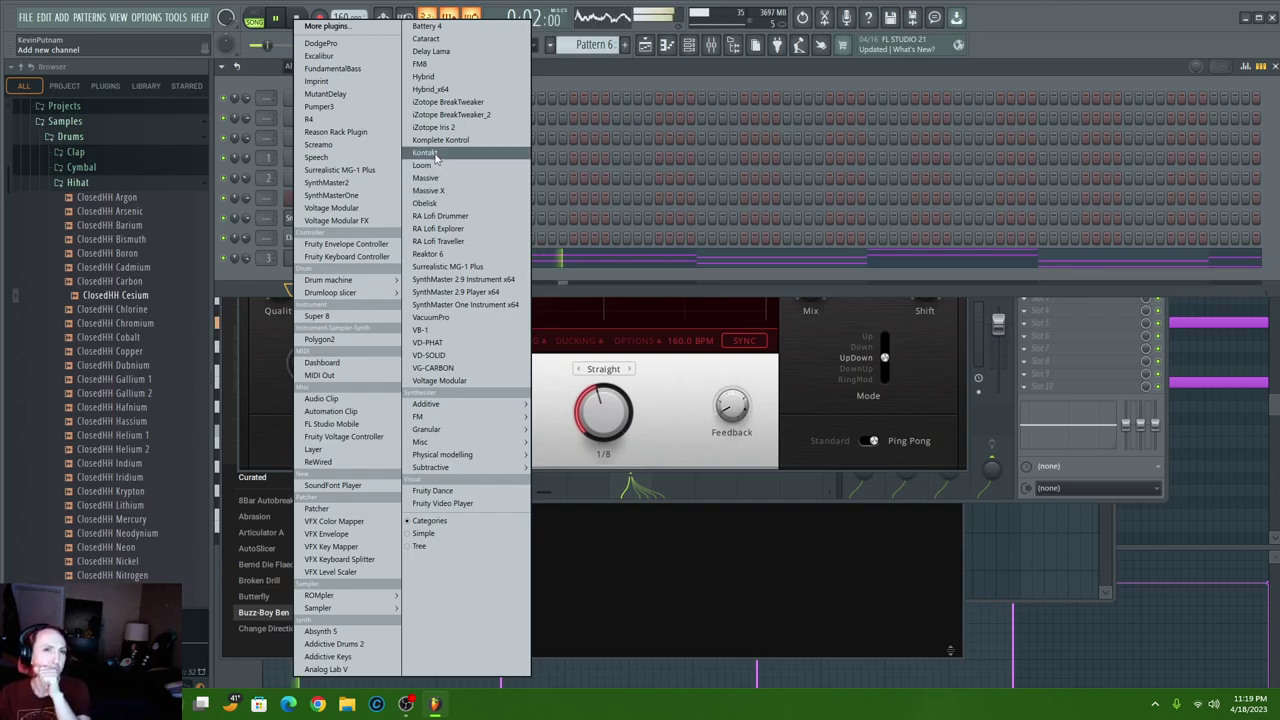
key(Escape)
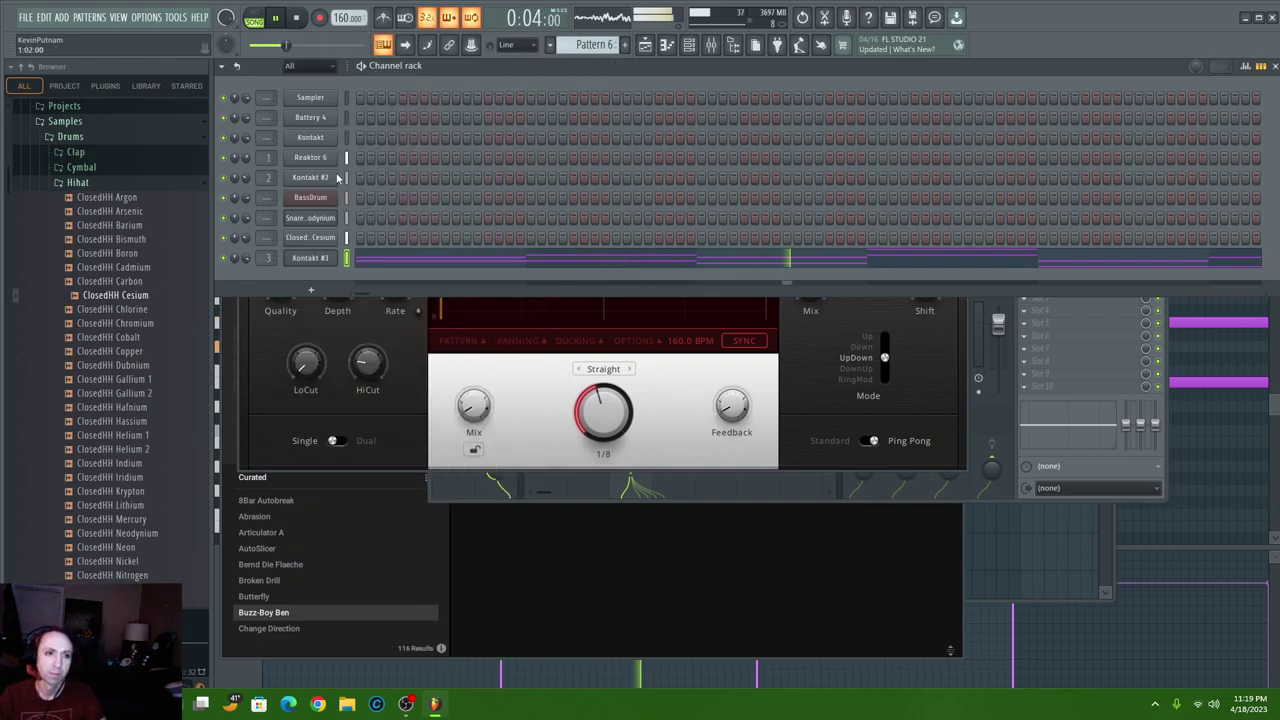
- Look through the District Xeo percussion loops and the Ethereal Earth folder for further track material
click(77, 182)
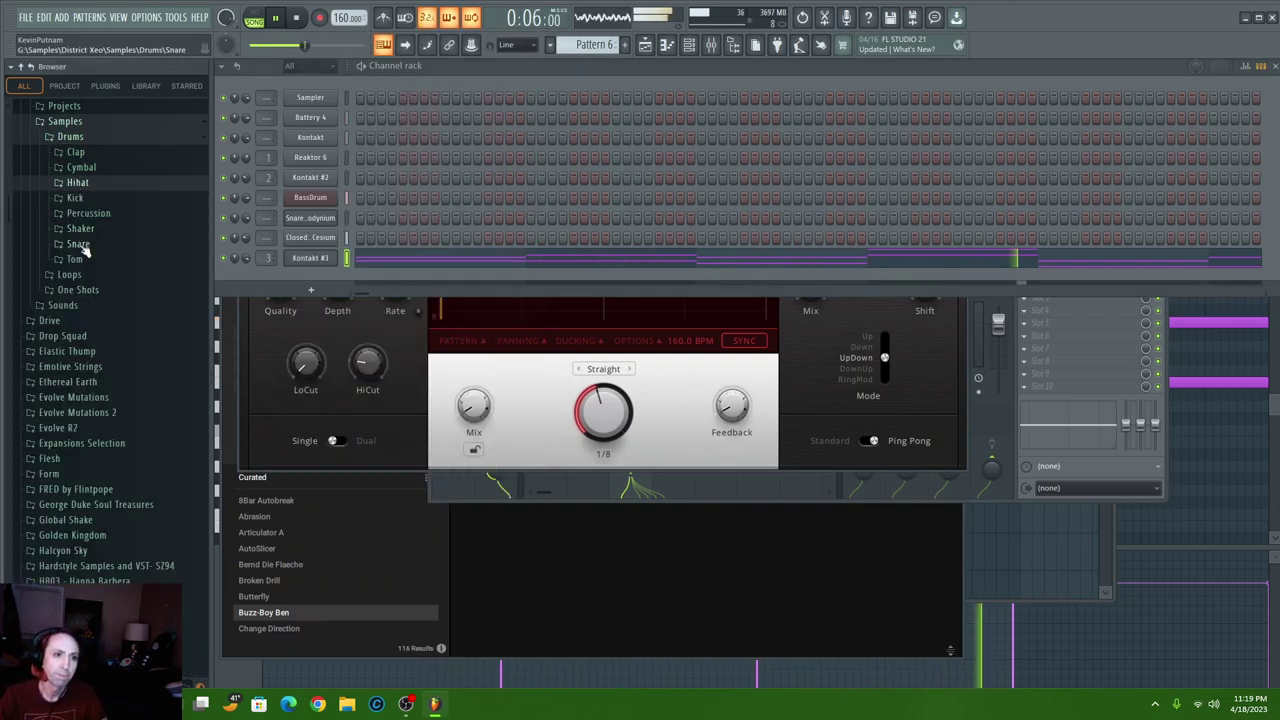
click(68, 274)
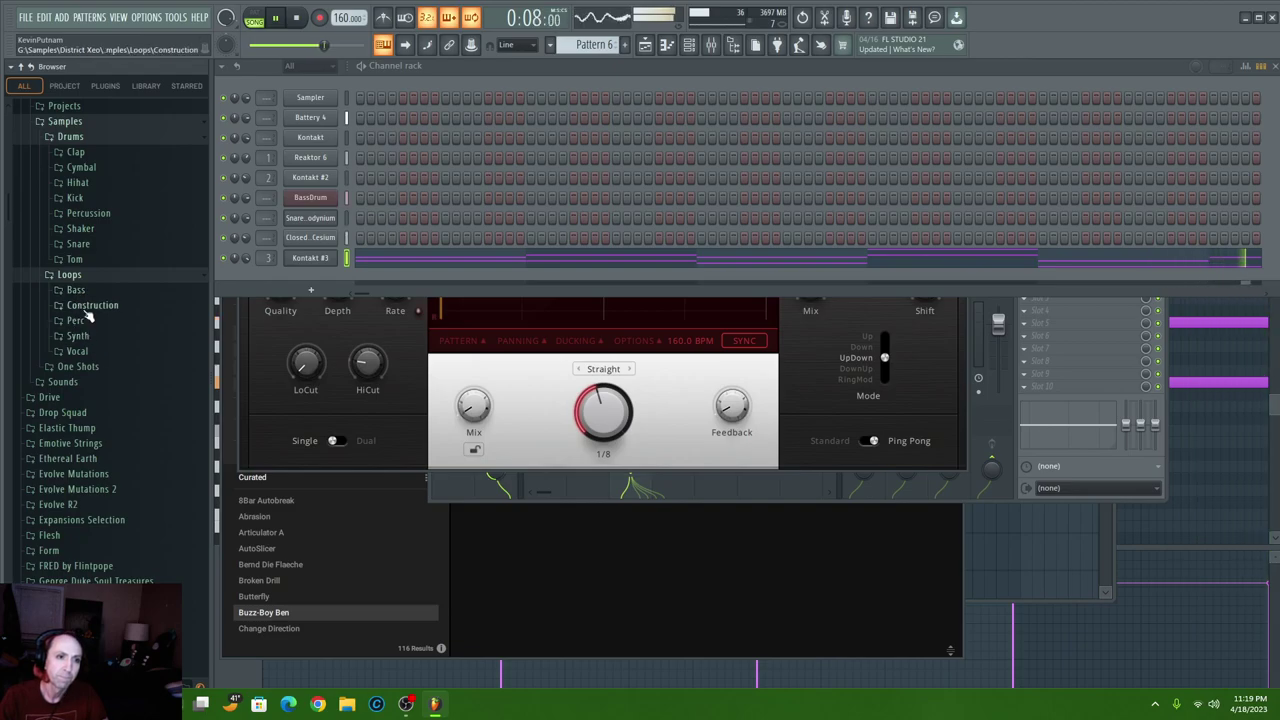
click(80, 320)
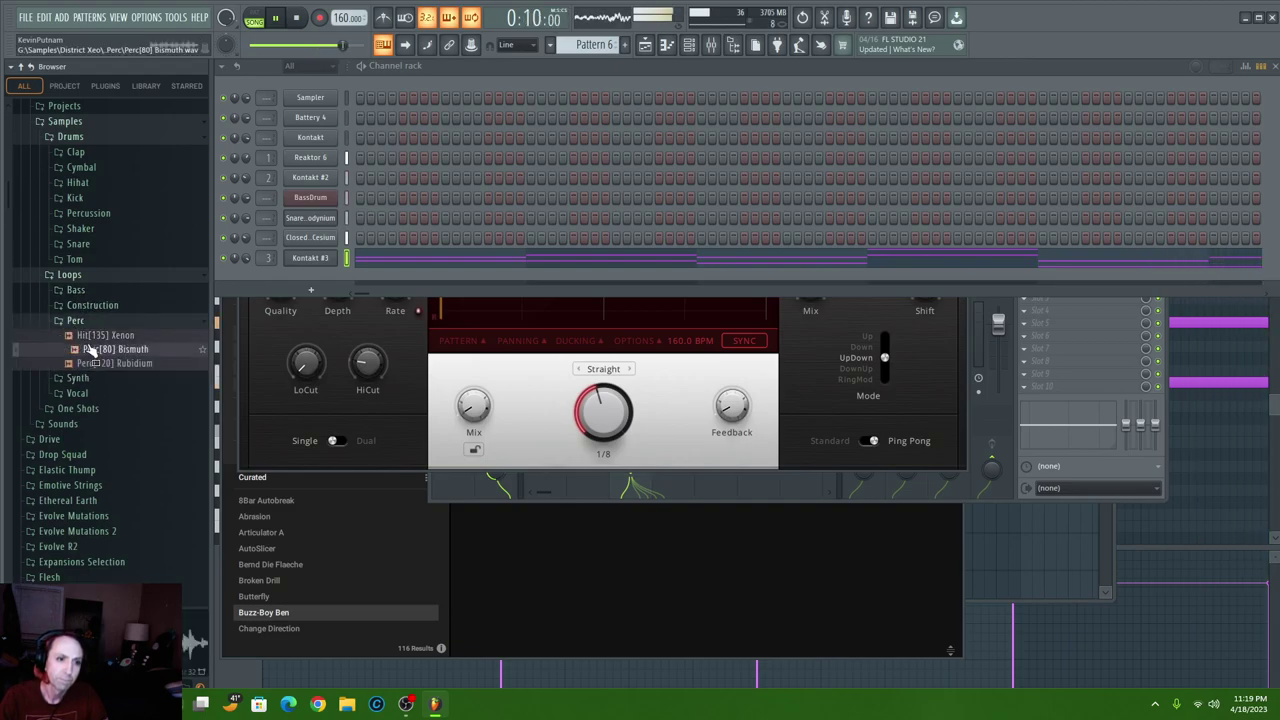
click(86, 501)
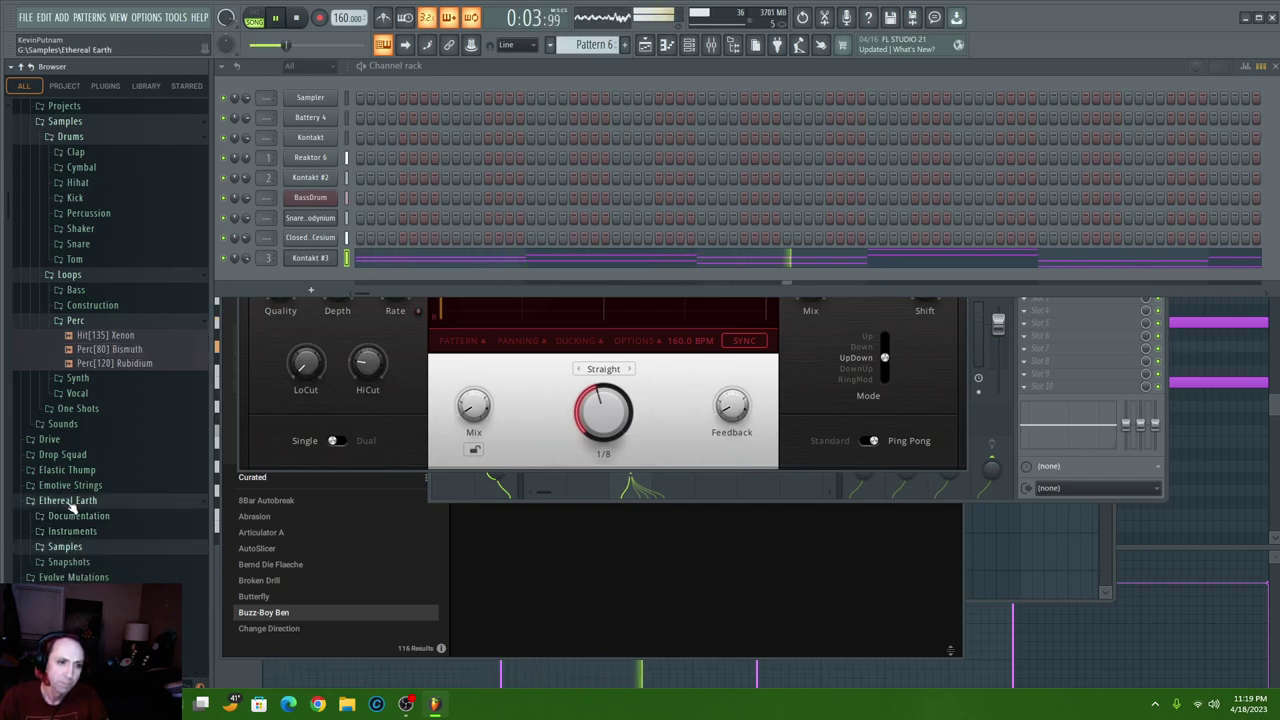
click(70, 501)
- Find the Drums[122] EngineGo loop in Elastic Thump's sample library, under the Engine Go construction loops
click(67, 470)
click(64, 531)
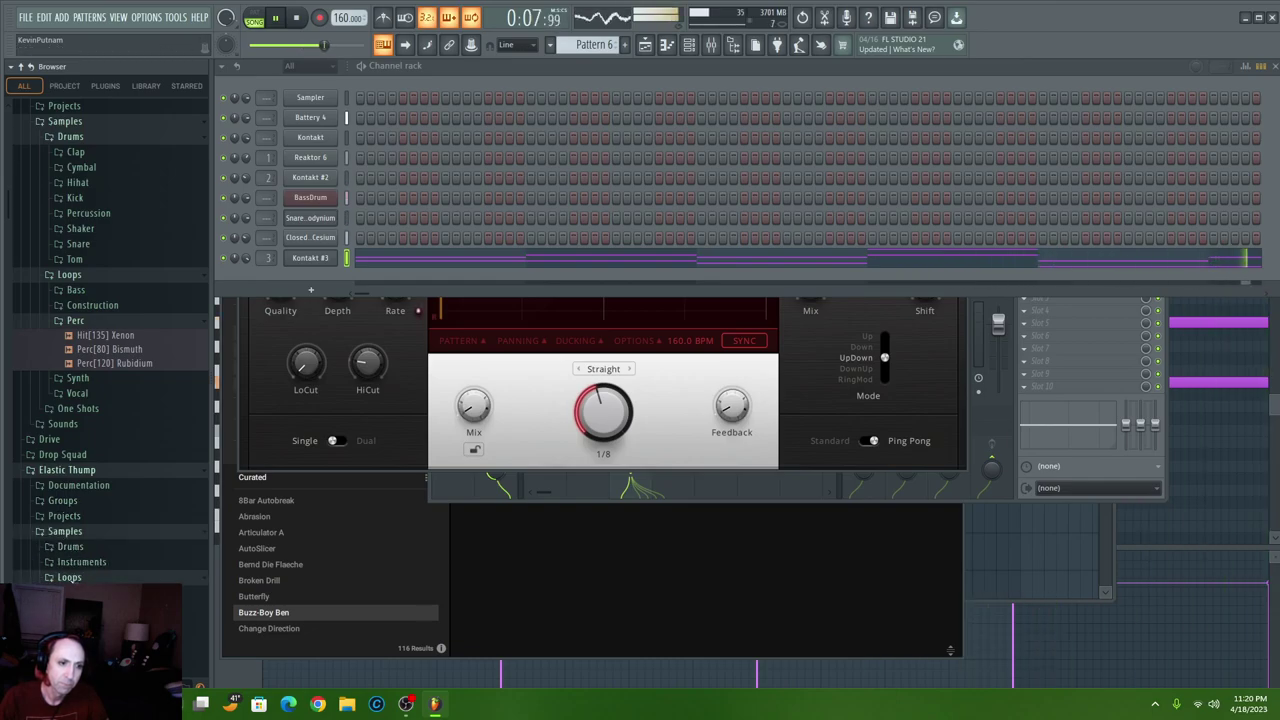
click(69, 578)
click(92, 257)
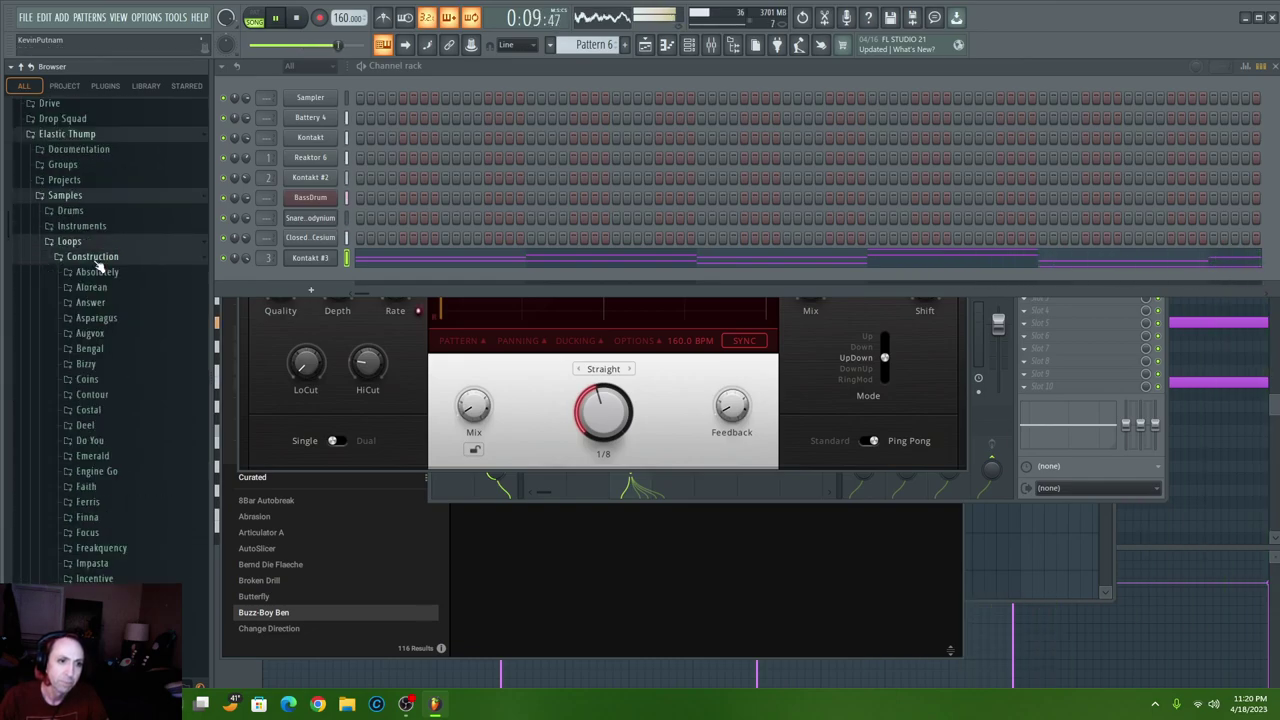
click(86, 474)
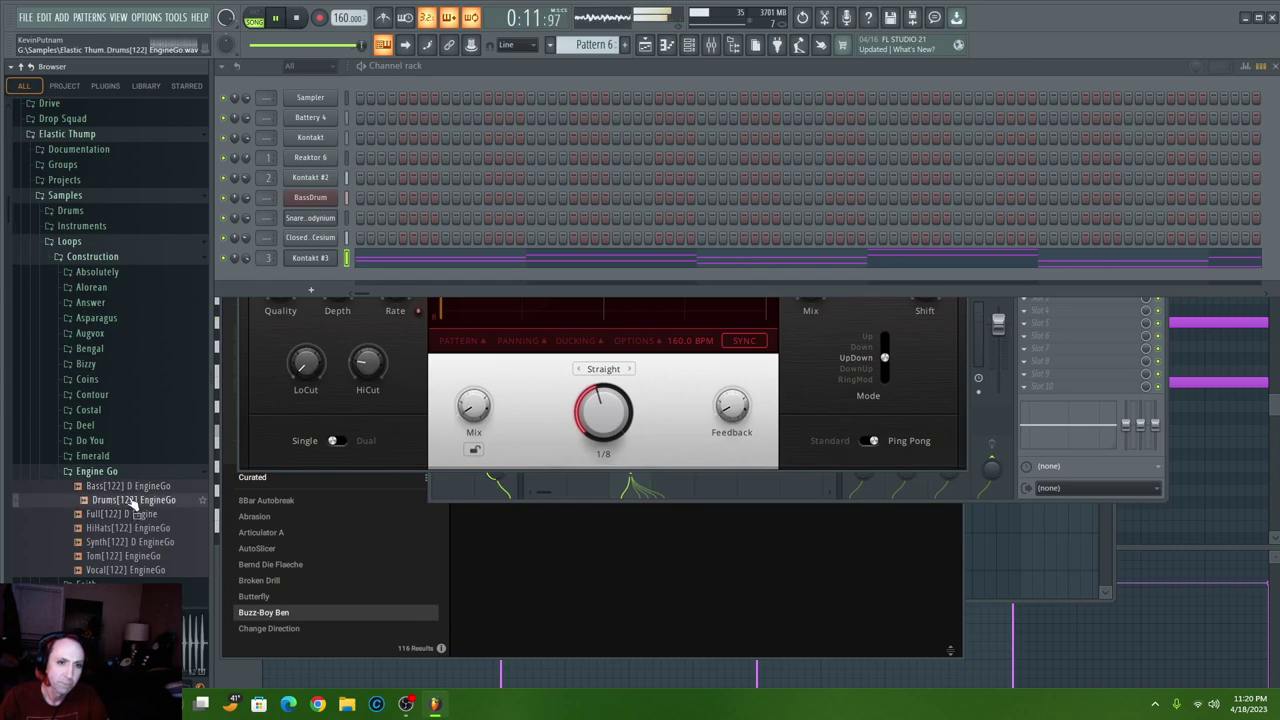
- Place the Drums[122] EngineGo loop on playlist Track 7 from bar 1 and fit it to the project tempo as 32 beats
click(646, 46)
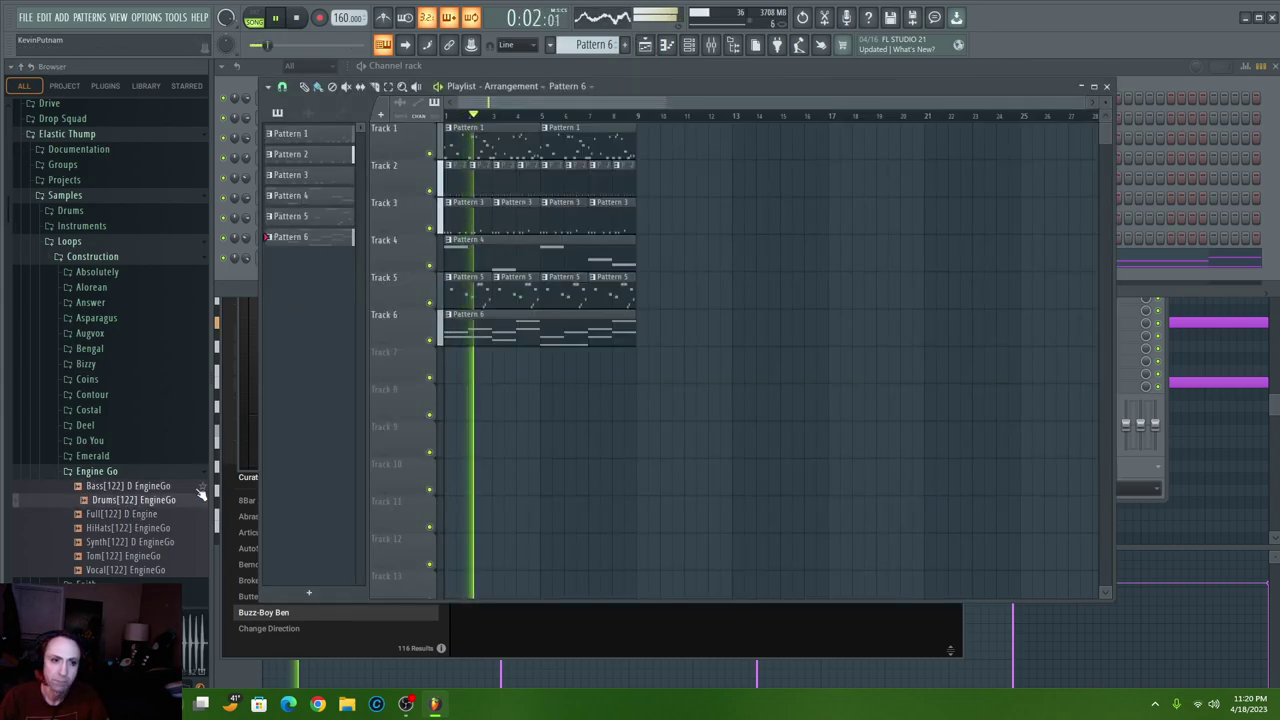
drag(148, 507, 448, 374)
click(451, 357)
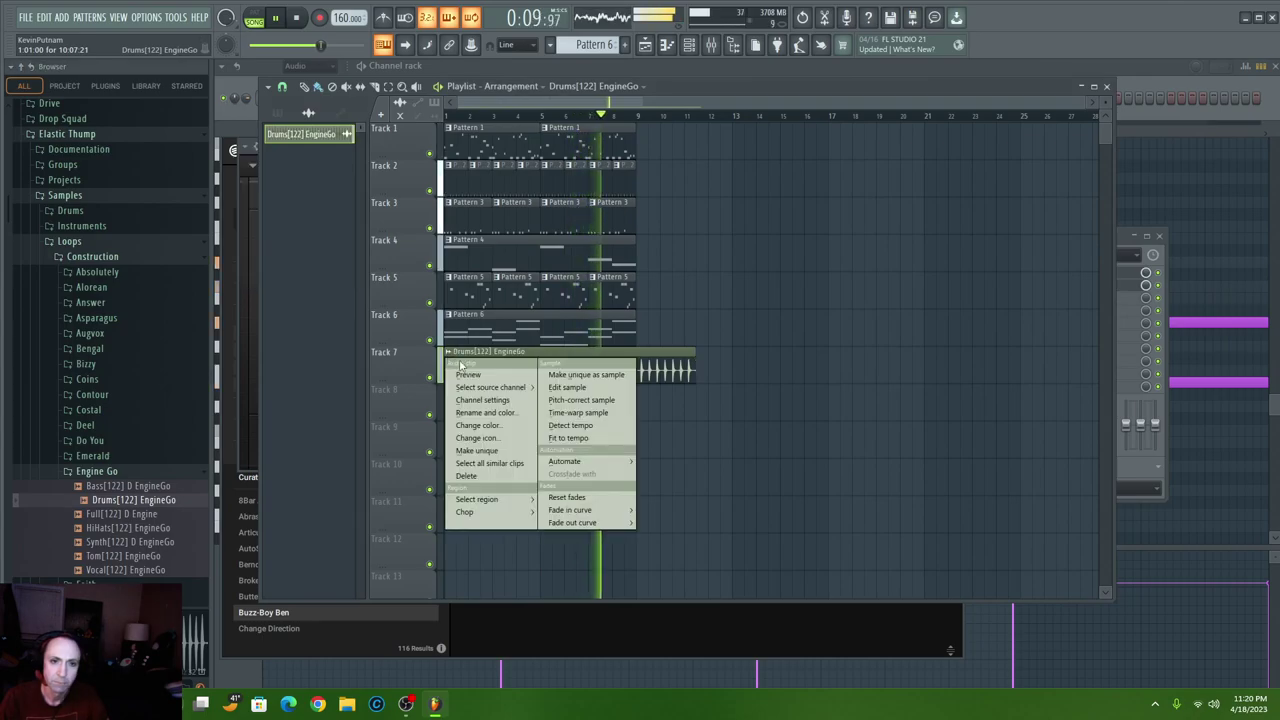
click(585, 441)
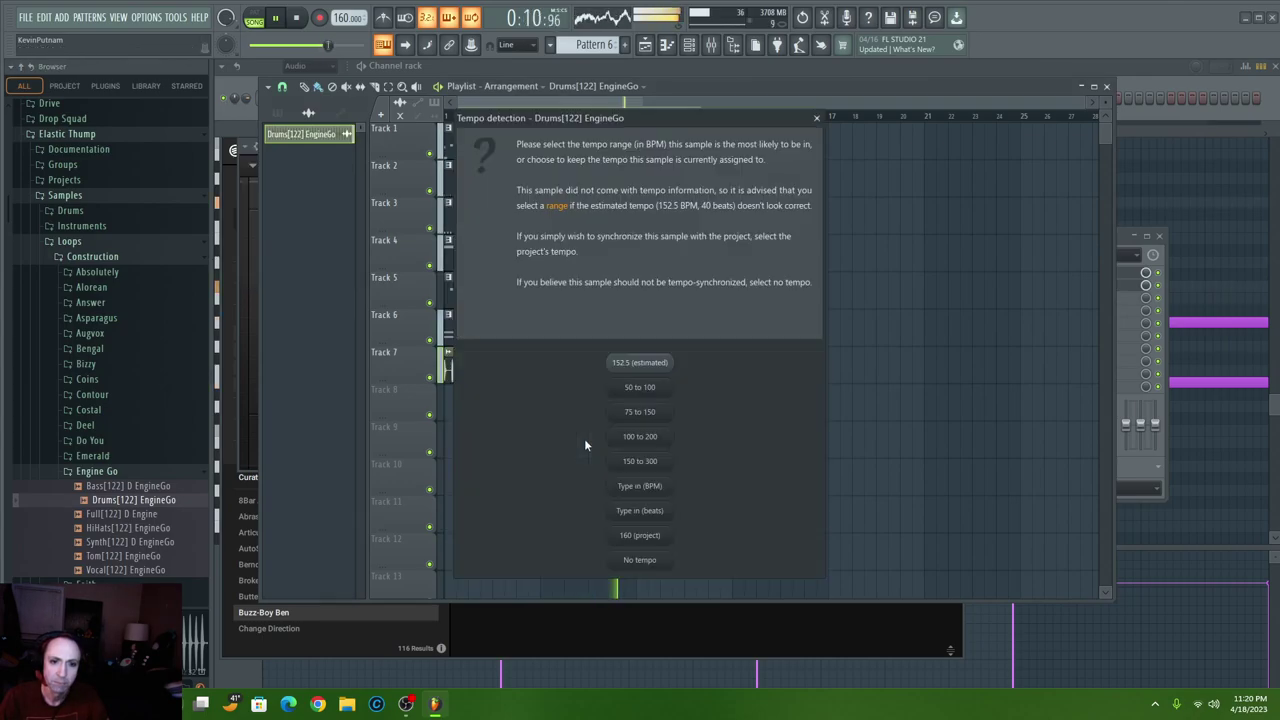
click(647, 513)
text(32)
click(539, 510)
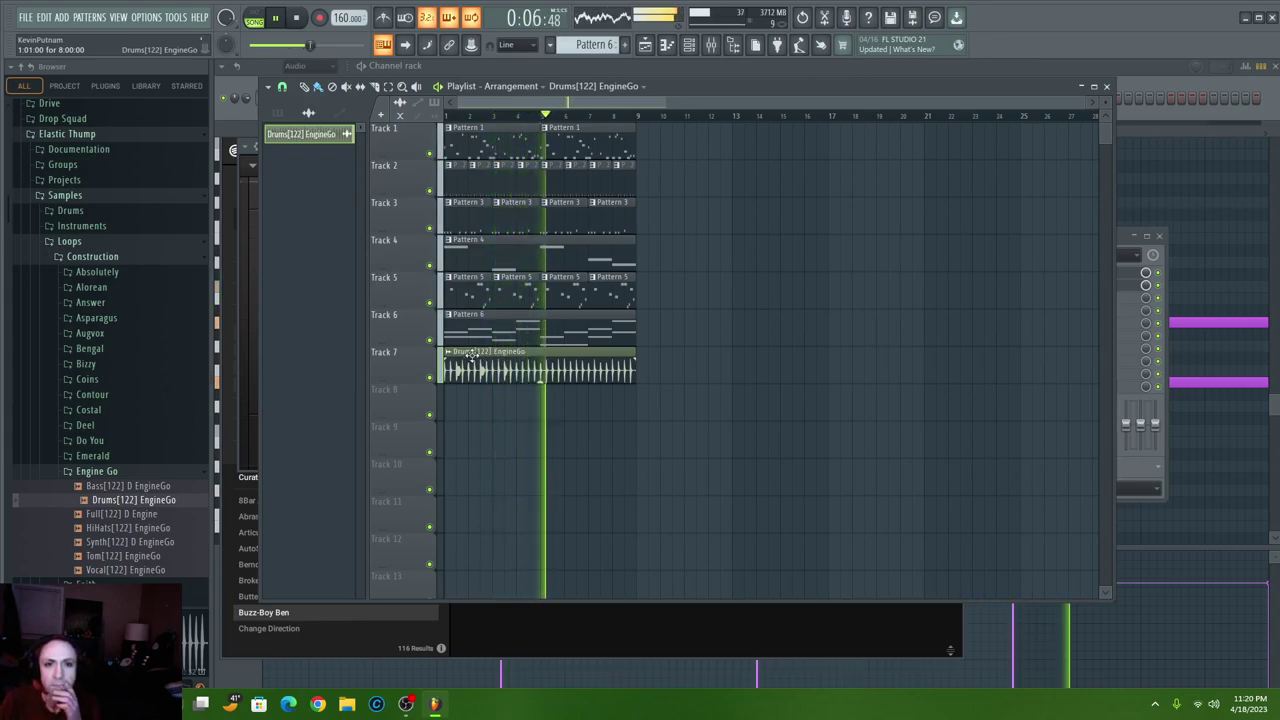
- Route the Drums[122] EngineGo channel to mixer Insert 6 and load Gross Beat in its first effect slot
click(310, 130)
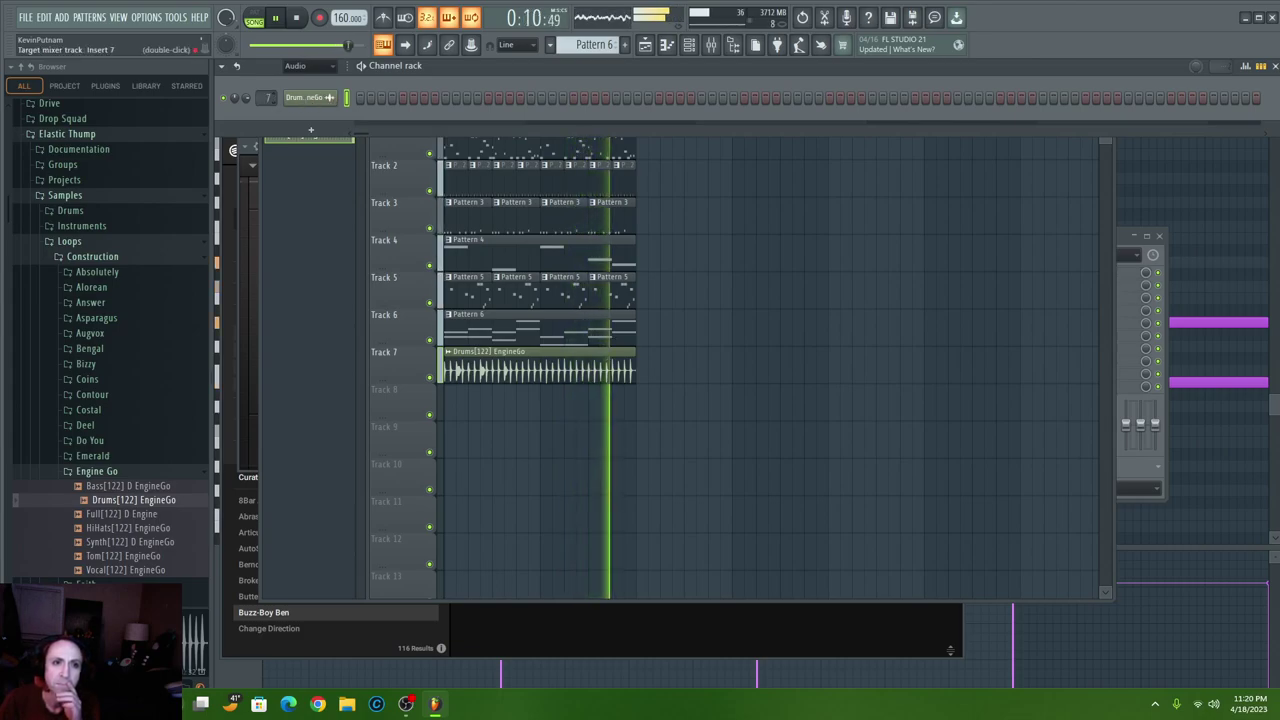
double_click(267, 97)
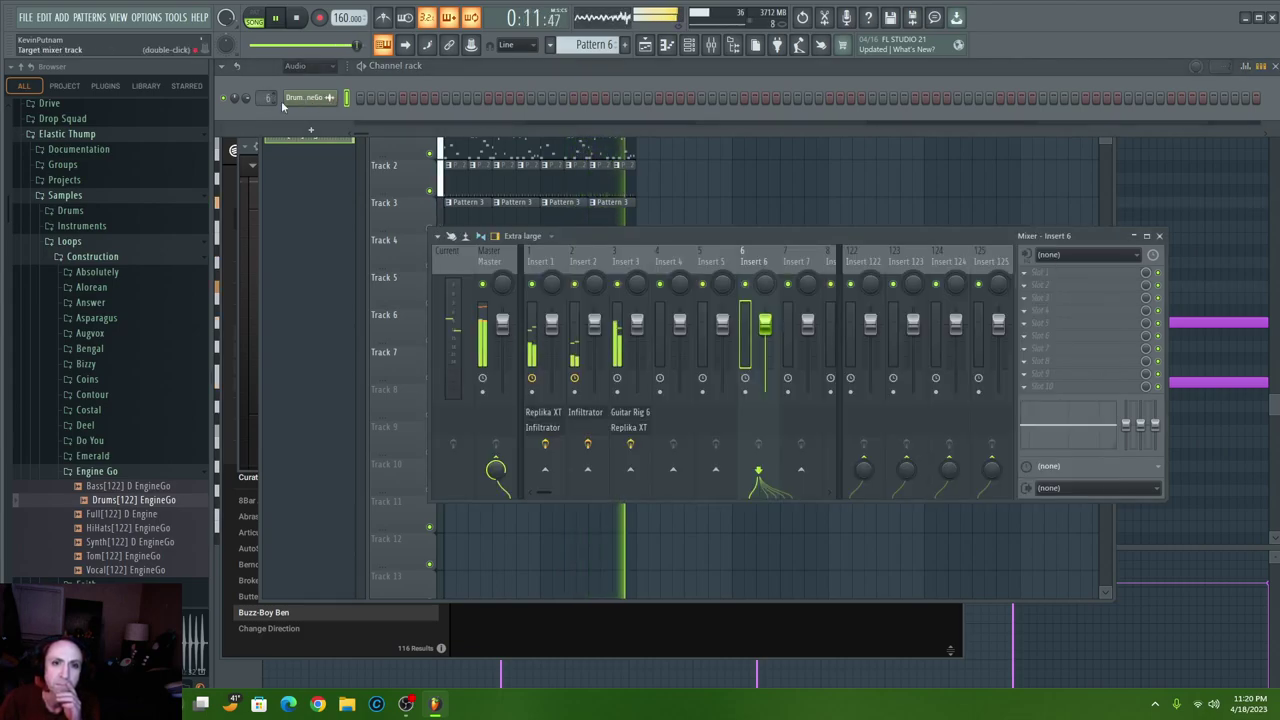
click(1027, 279)
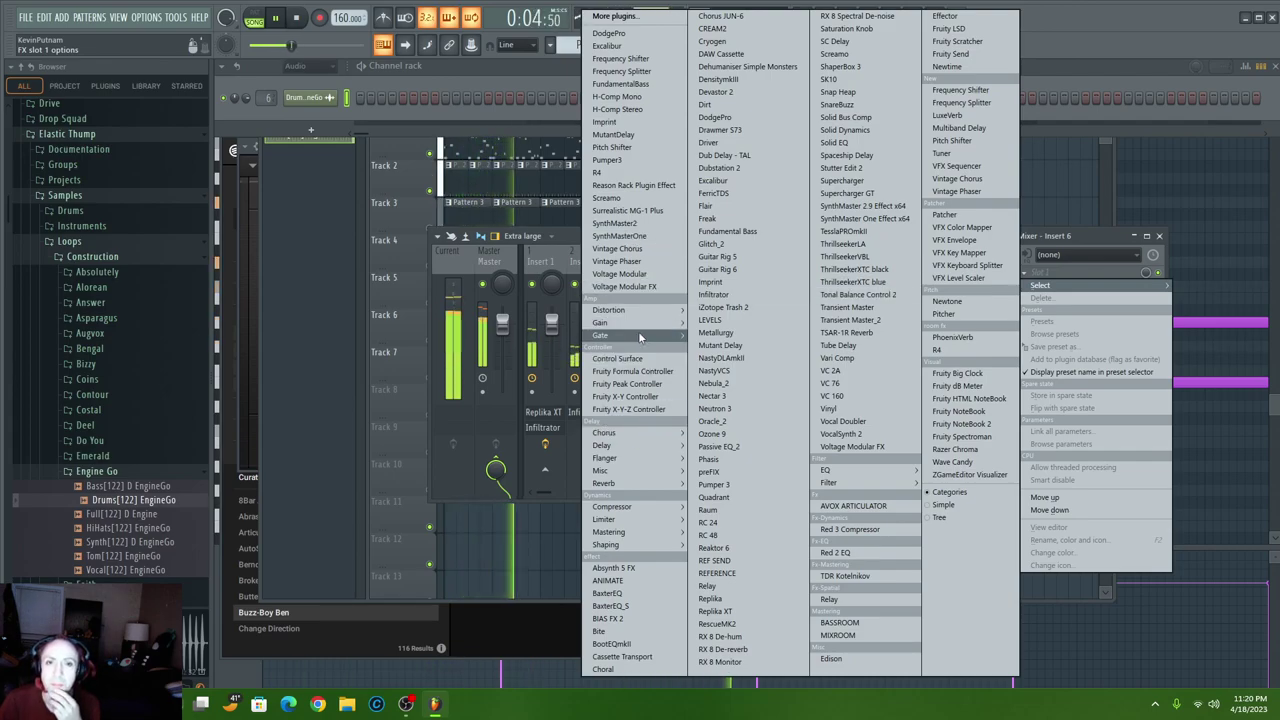
mouse_move(640, 336)
click(555, 348)
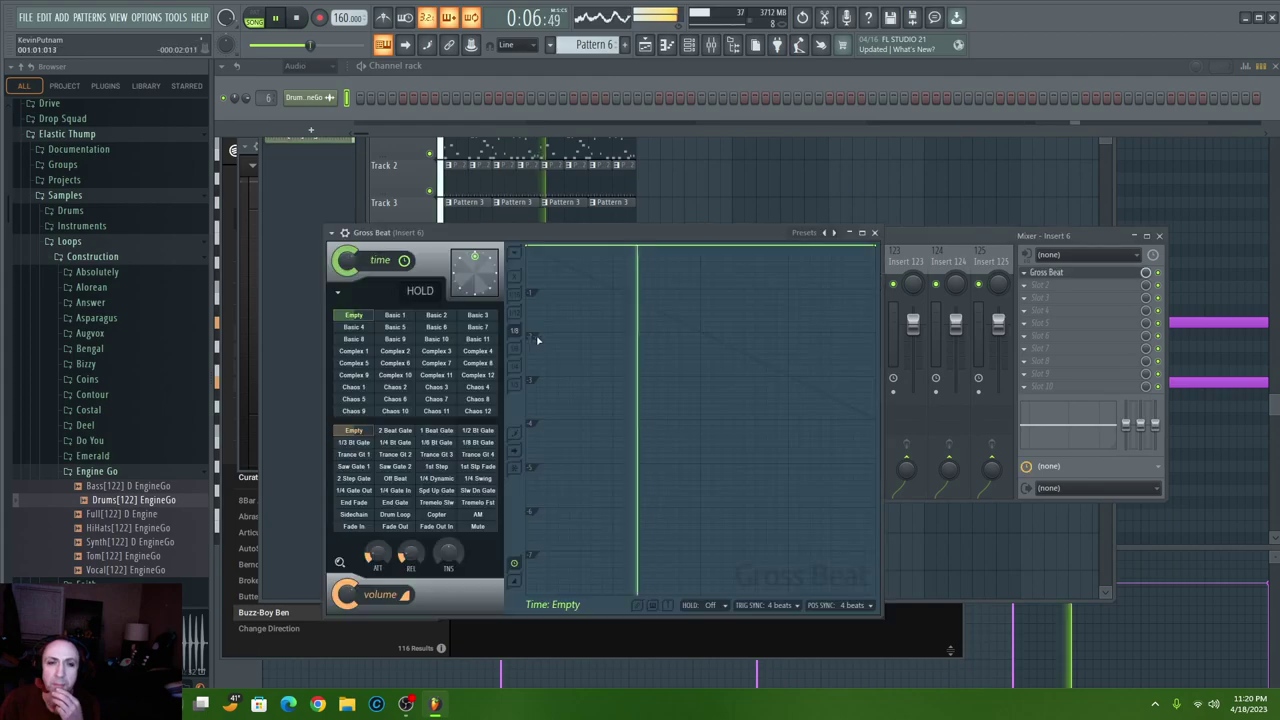
- Load the Juggling Science preset in Gross Beat and choose the Returner 1 time pattern
click(331, 232)
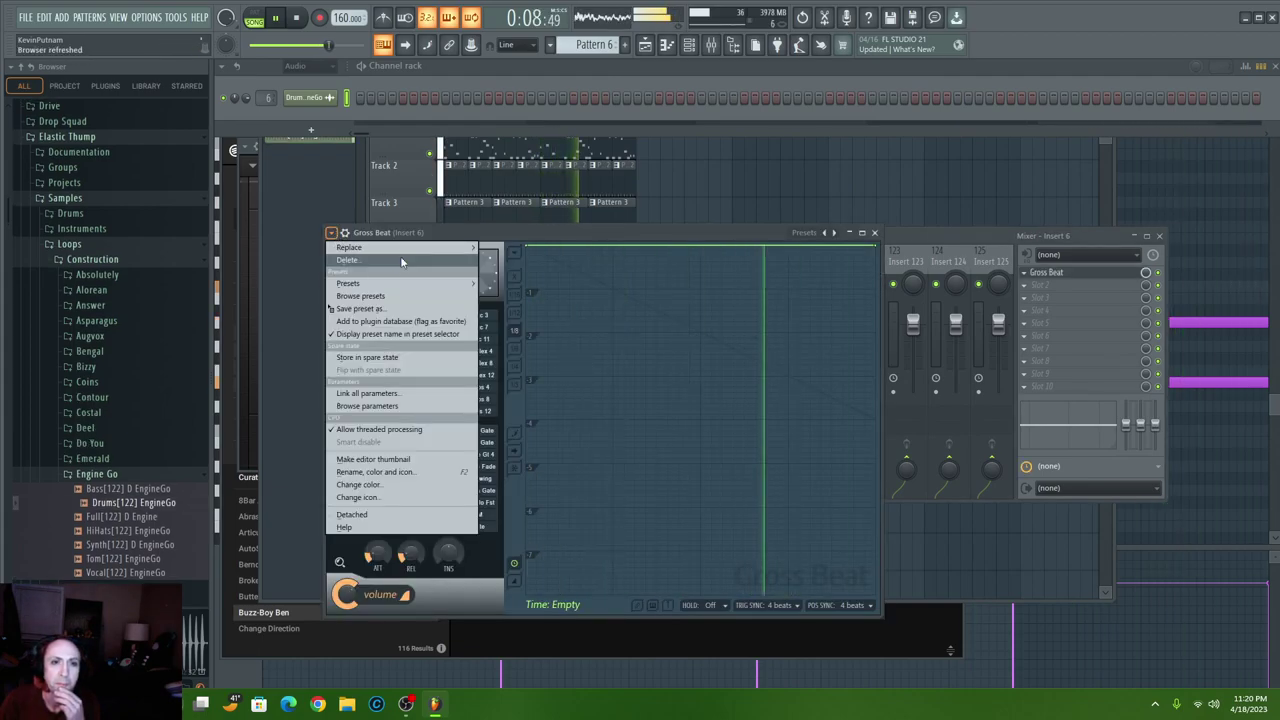
mouse_move(414, 284)
click(516, 309)
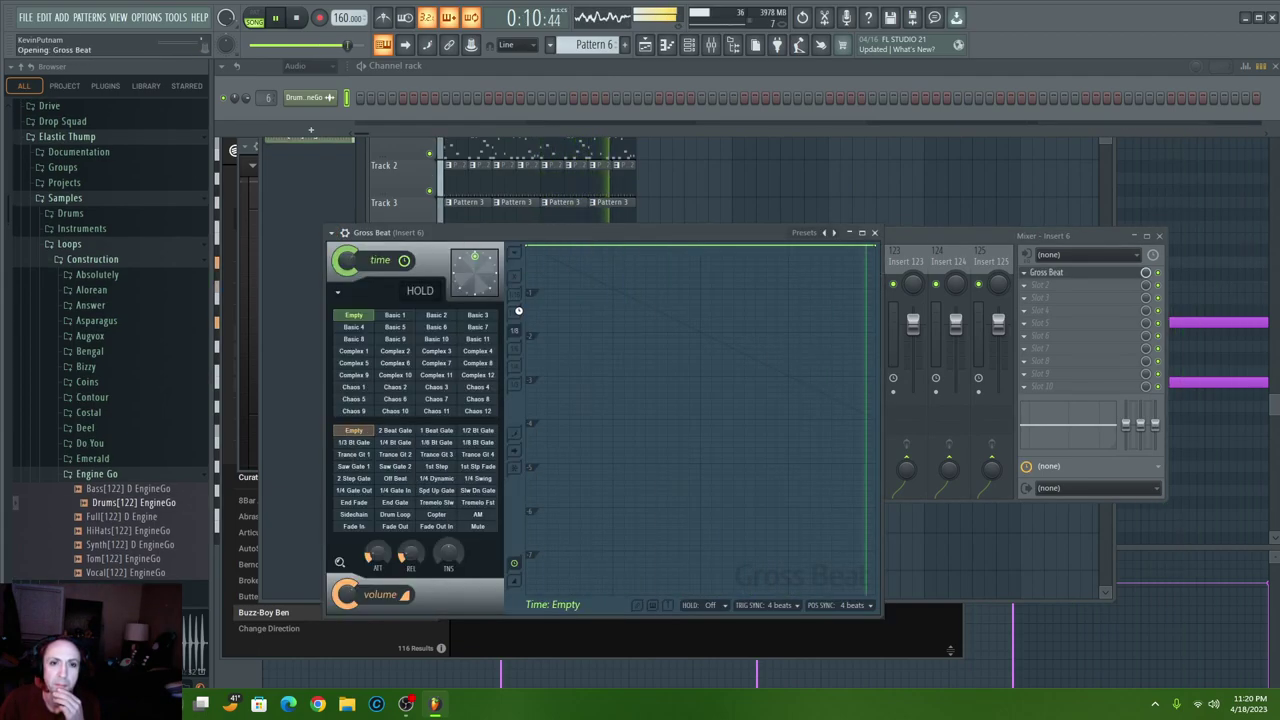
click(388, 343)
key(space)
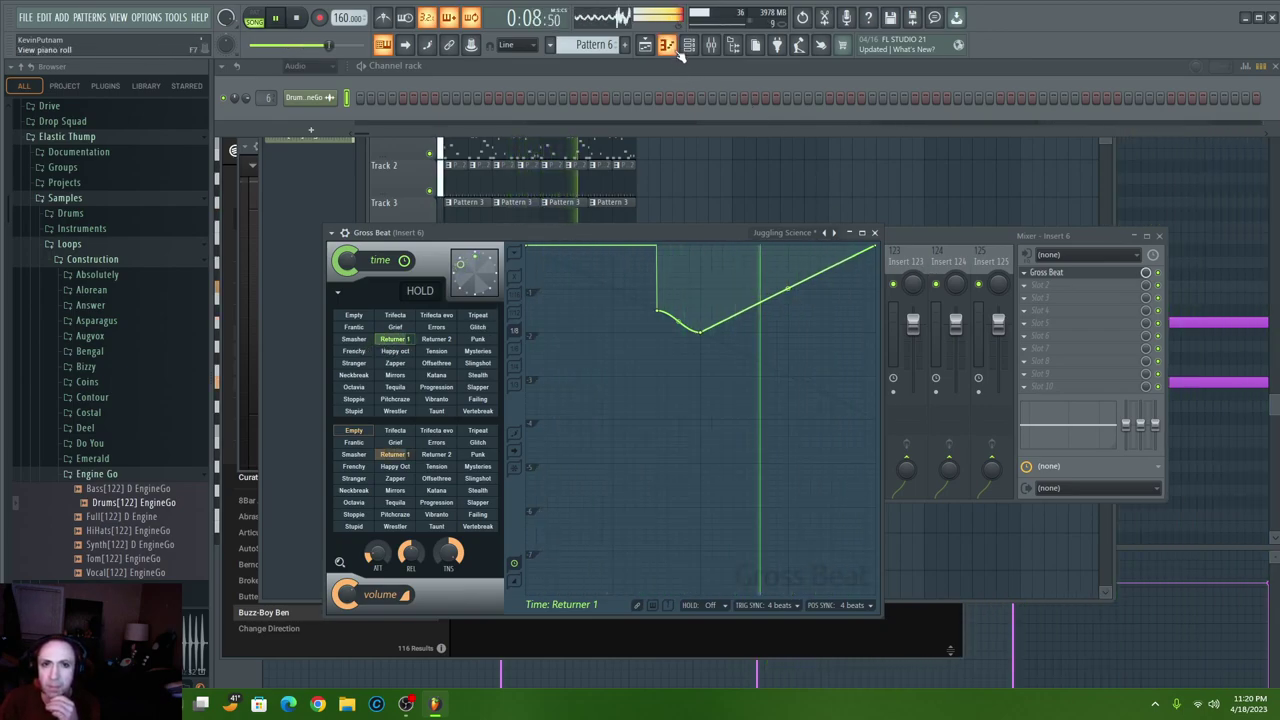
- Set the Drums[122] EngineGo channel volume to 72% and load Neutron 3 in slot 10 of Insert 6
click(307, 97)
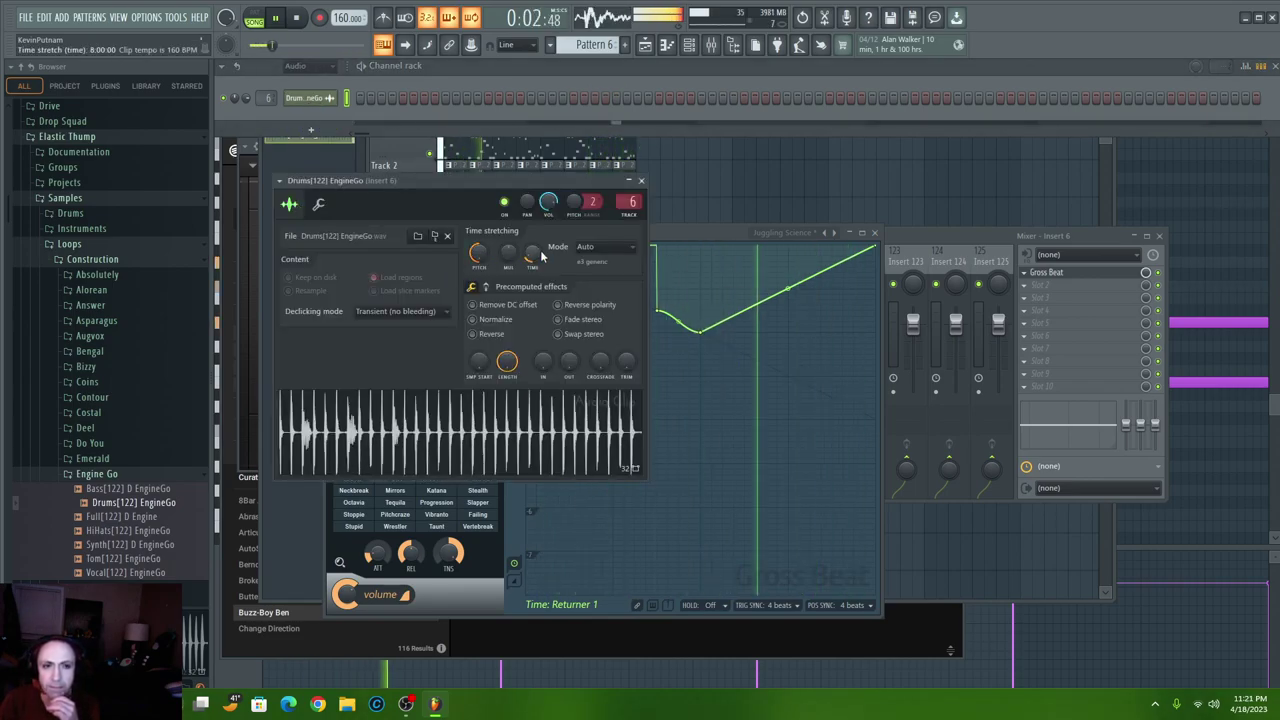
mouse_move(548, 201)
mouse_down()
mouse_move(548, 188)
mouse_move(548, 215)
mouse_up()
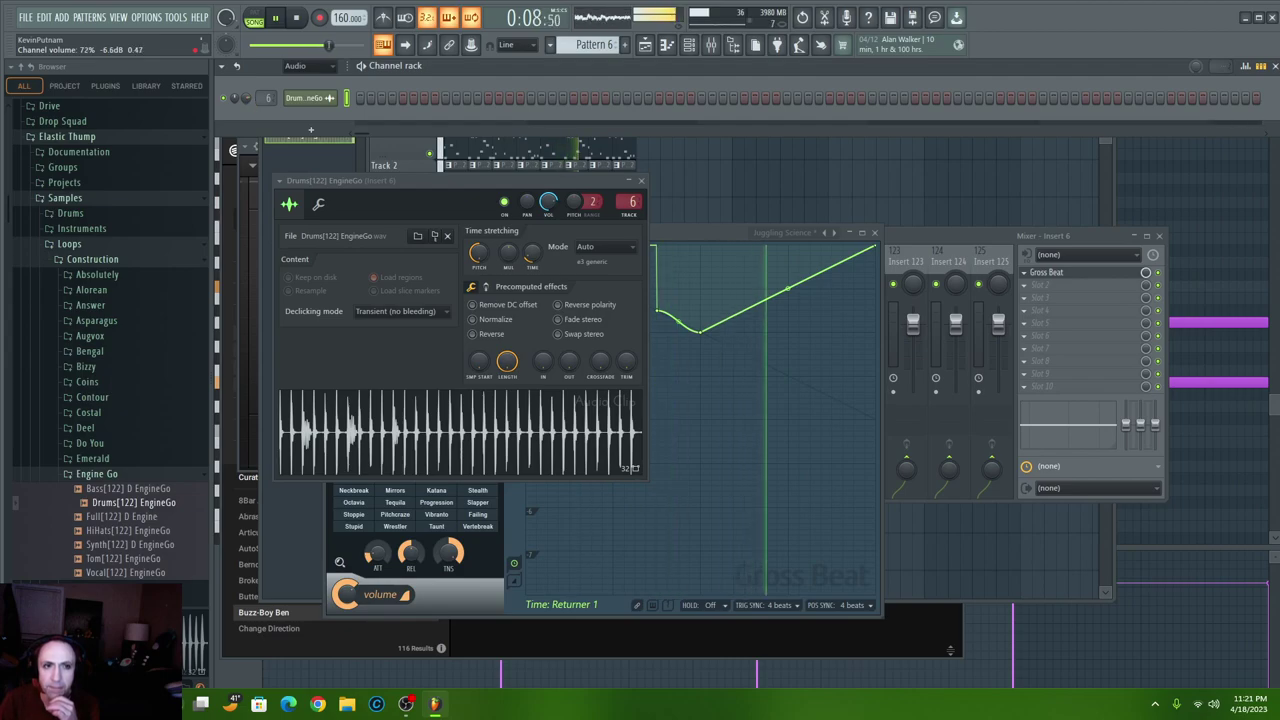
click(1047, 381)
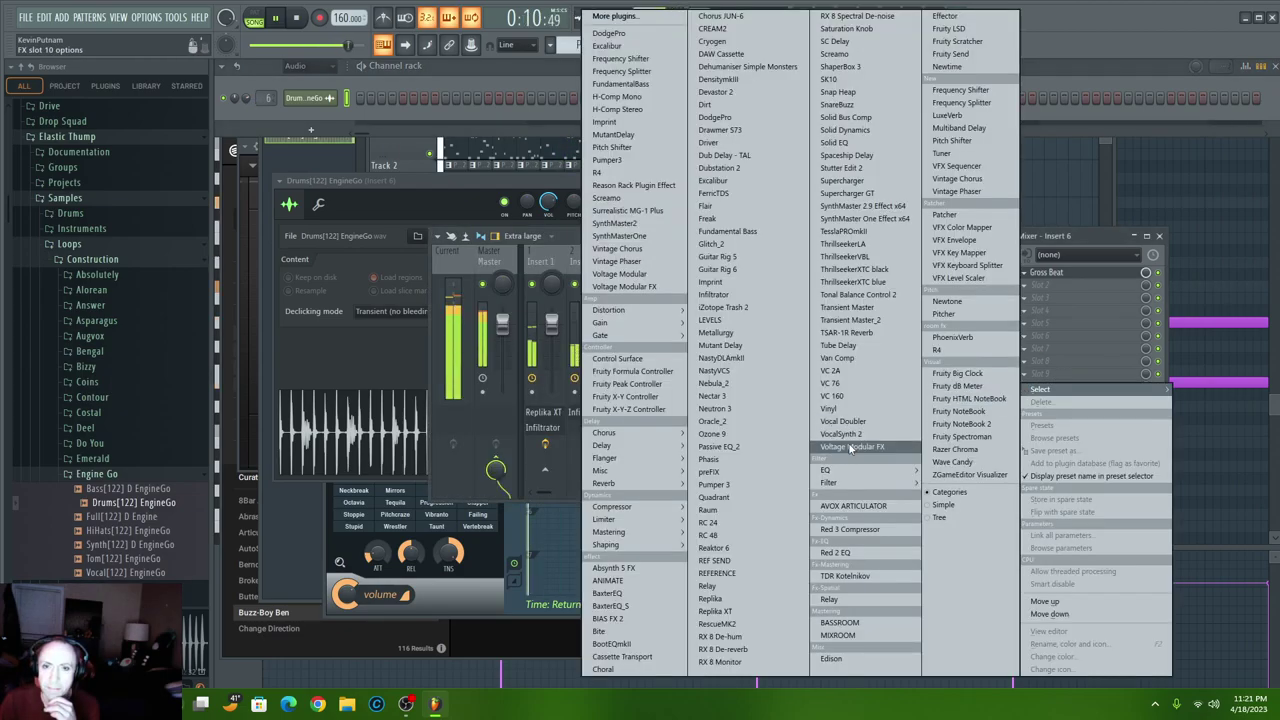
click(714, 409)
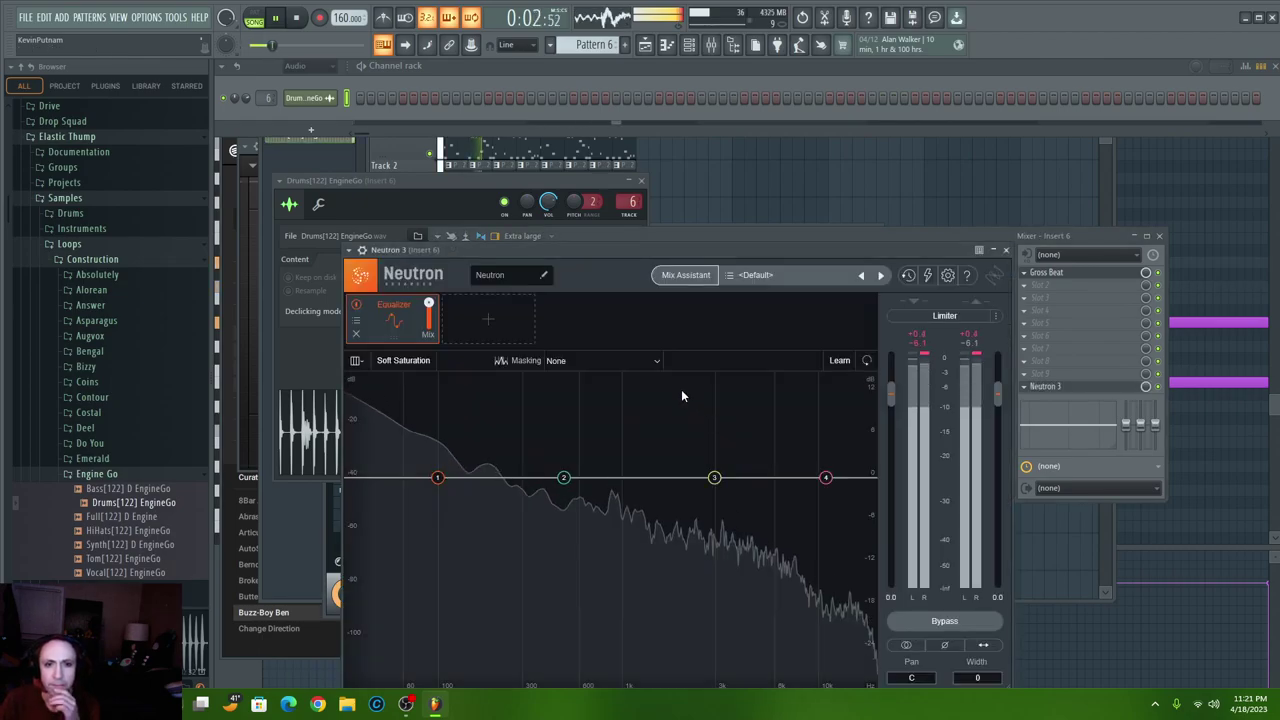
- Apply Neutron 3's Boom Bap Kick and Snare preset from the Electronic Drum Bus group and close the plugin
click(776, 275)
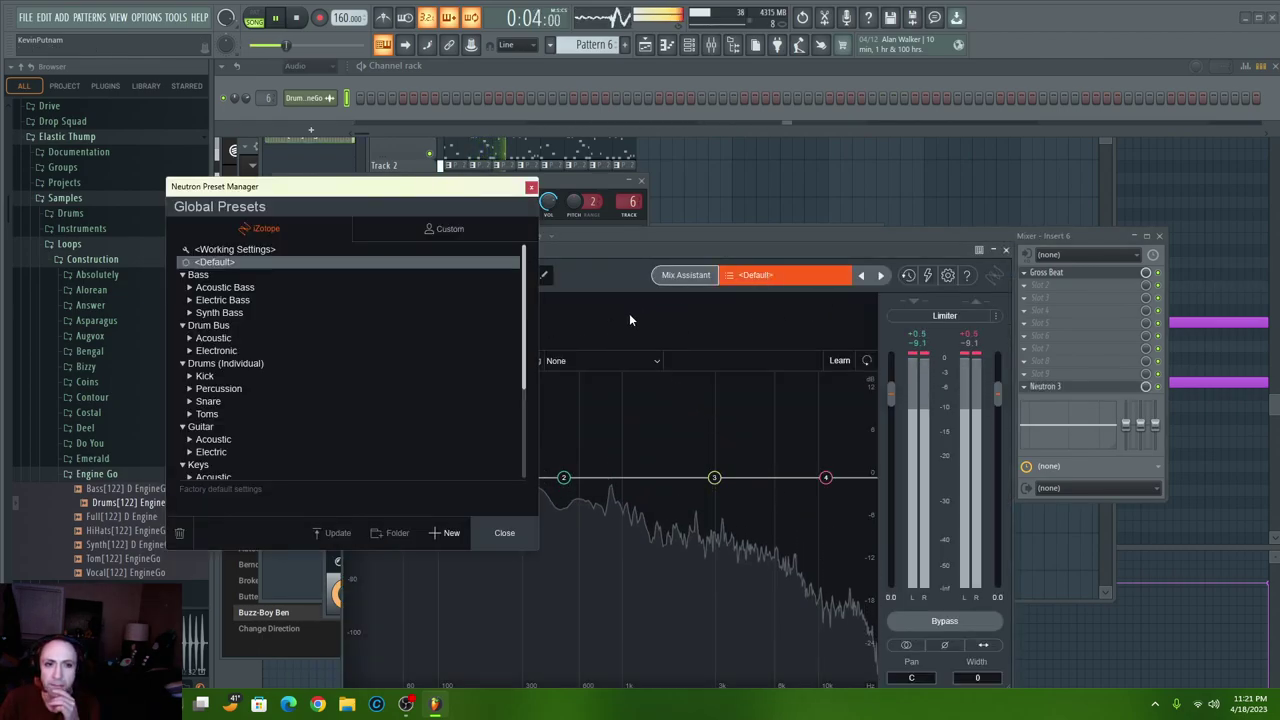
click(190, 339)
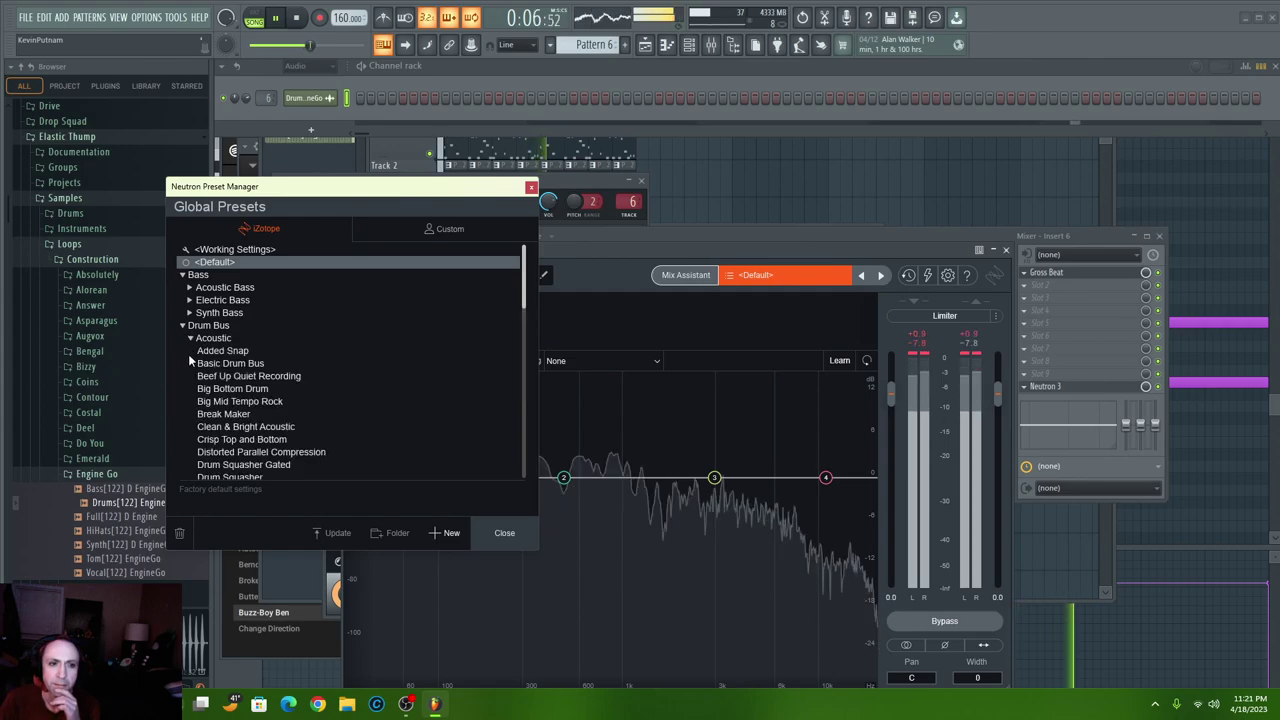
click(191, 341)
click(190, 350)
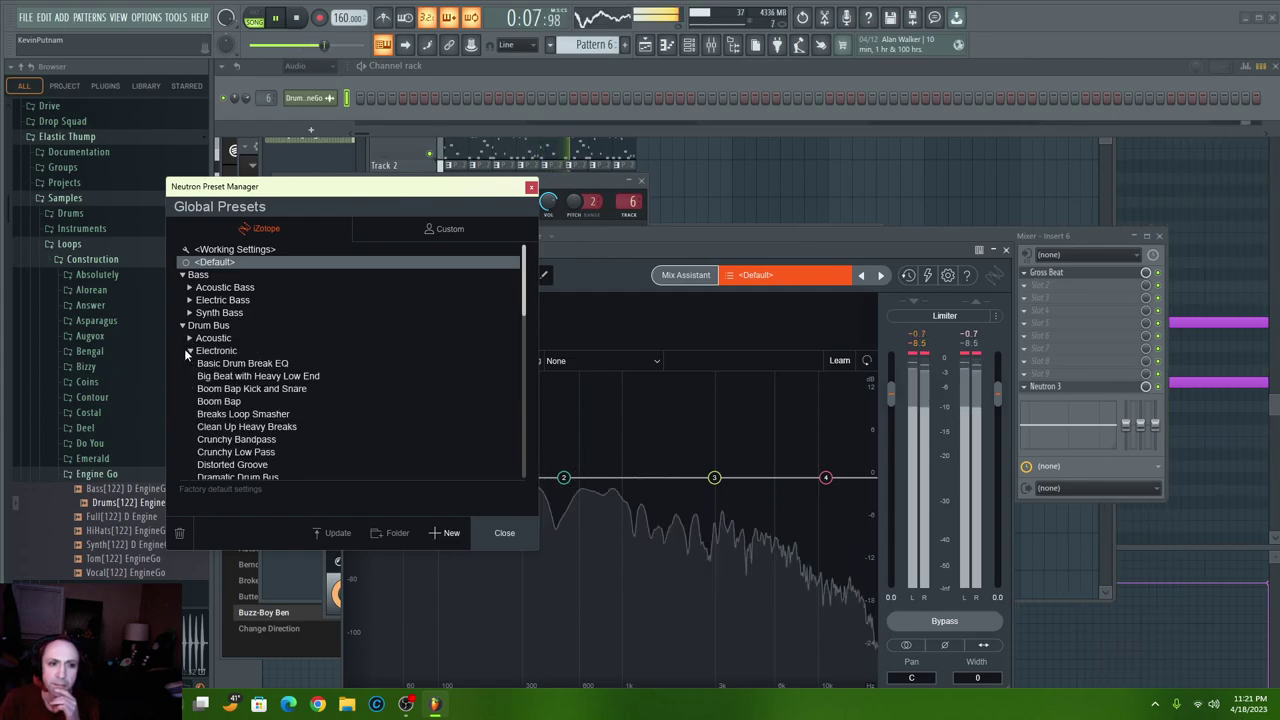
click(229, 389)
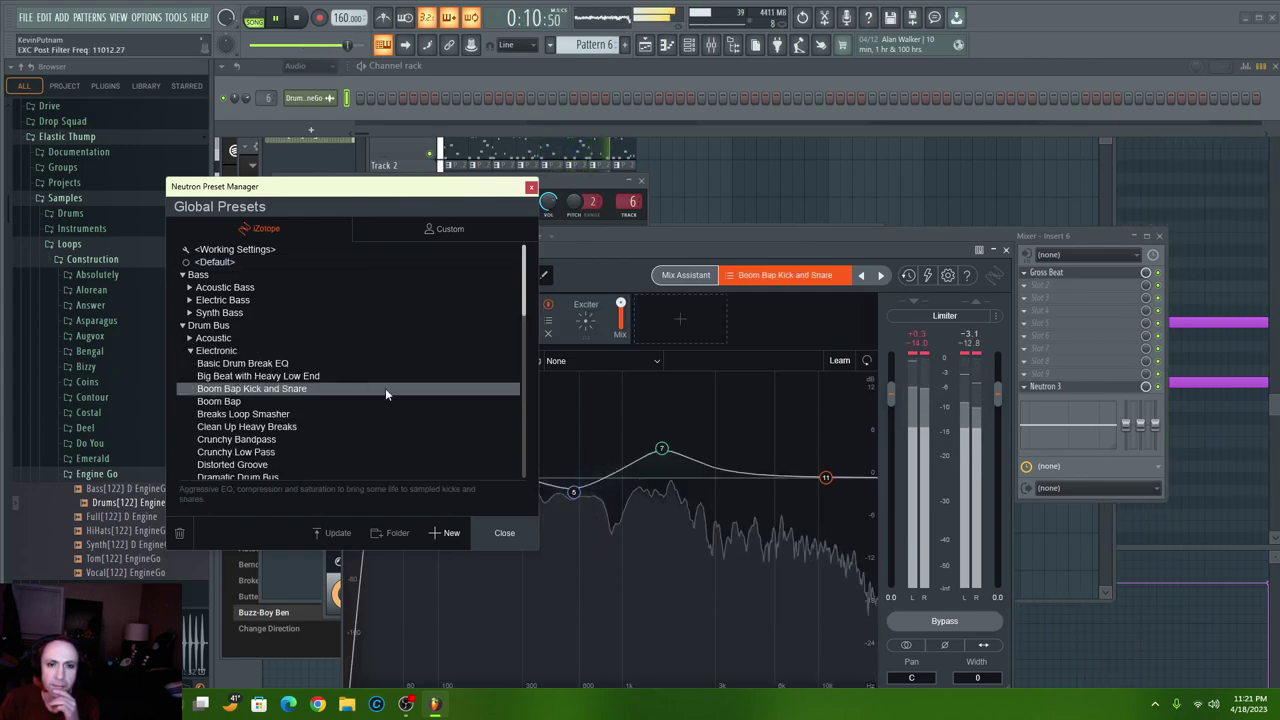
click(500, 533)
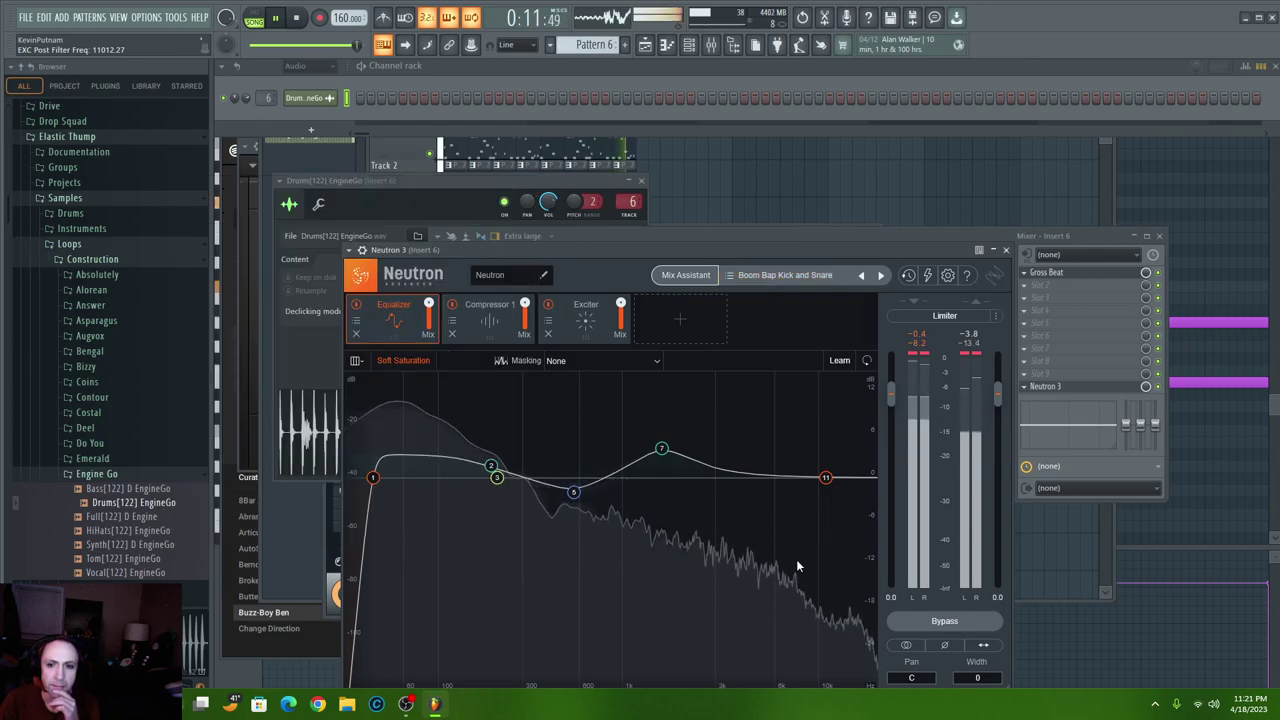
click(1006, 251)
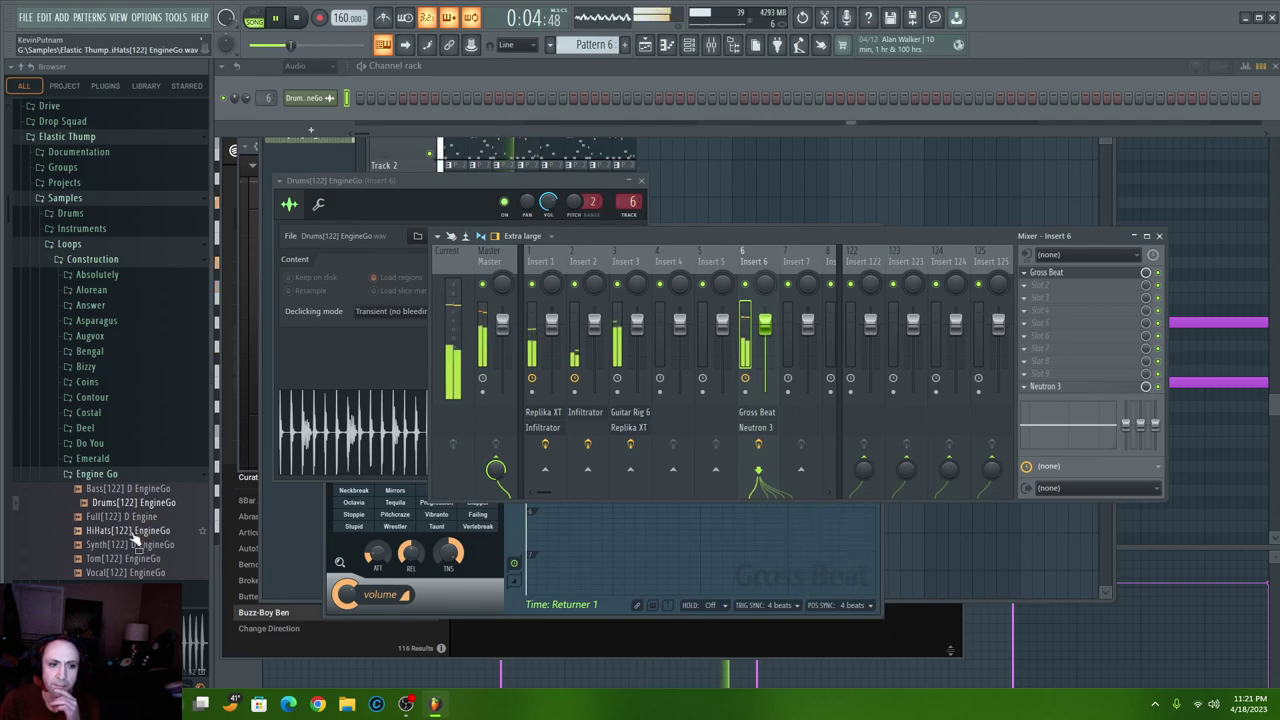
- Replace the EngineGo channel's sample with the Drums[107] Costal loop from the Costal construction folder
click(88, 412)
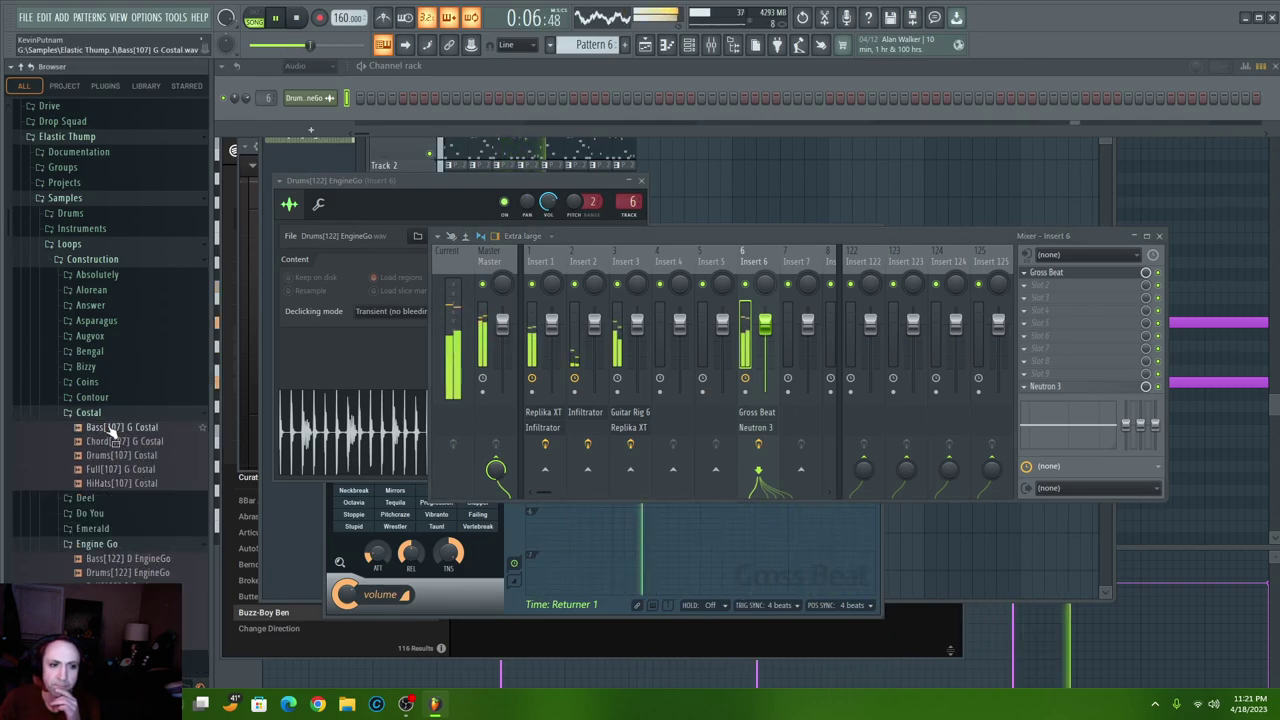
click(124, 455)
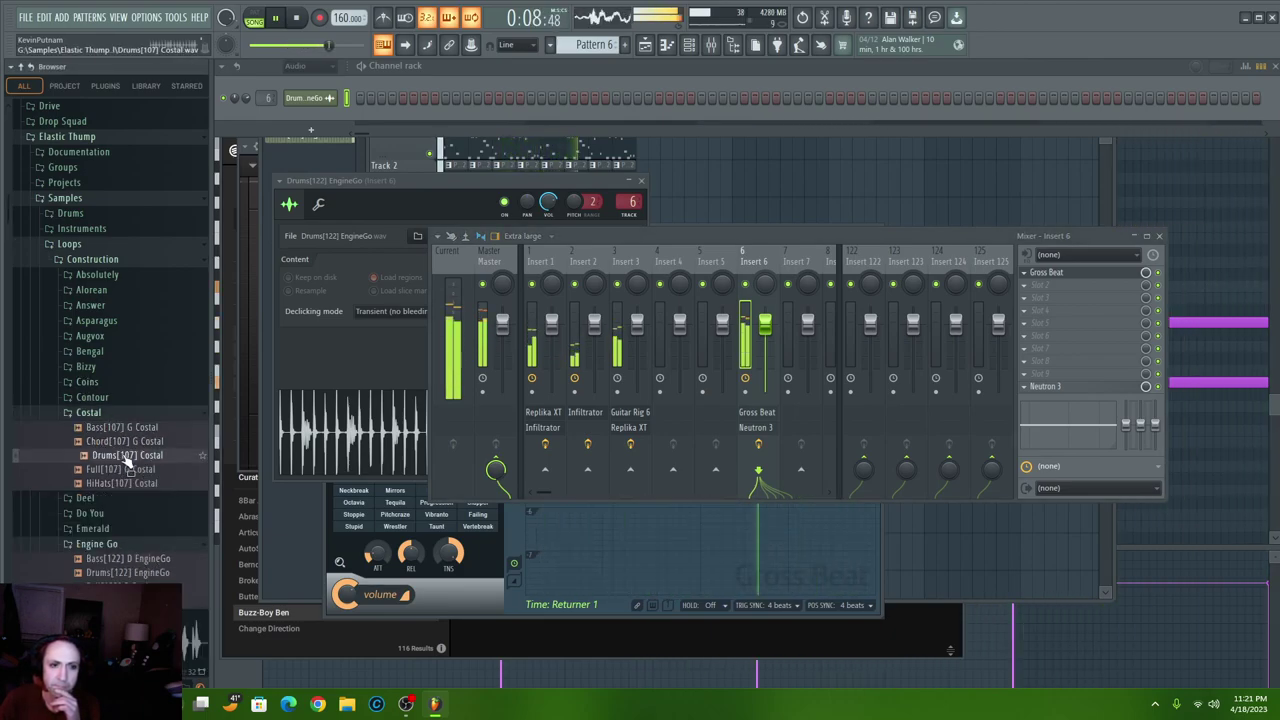
right_click(127, 459)
click(178, 433)
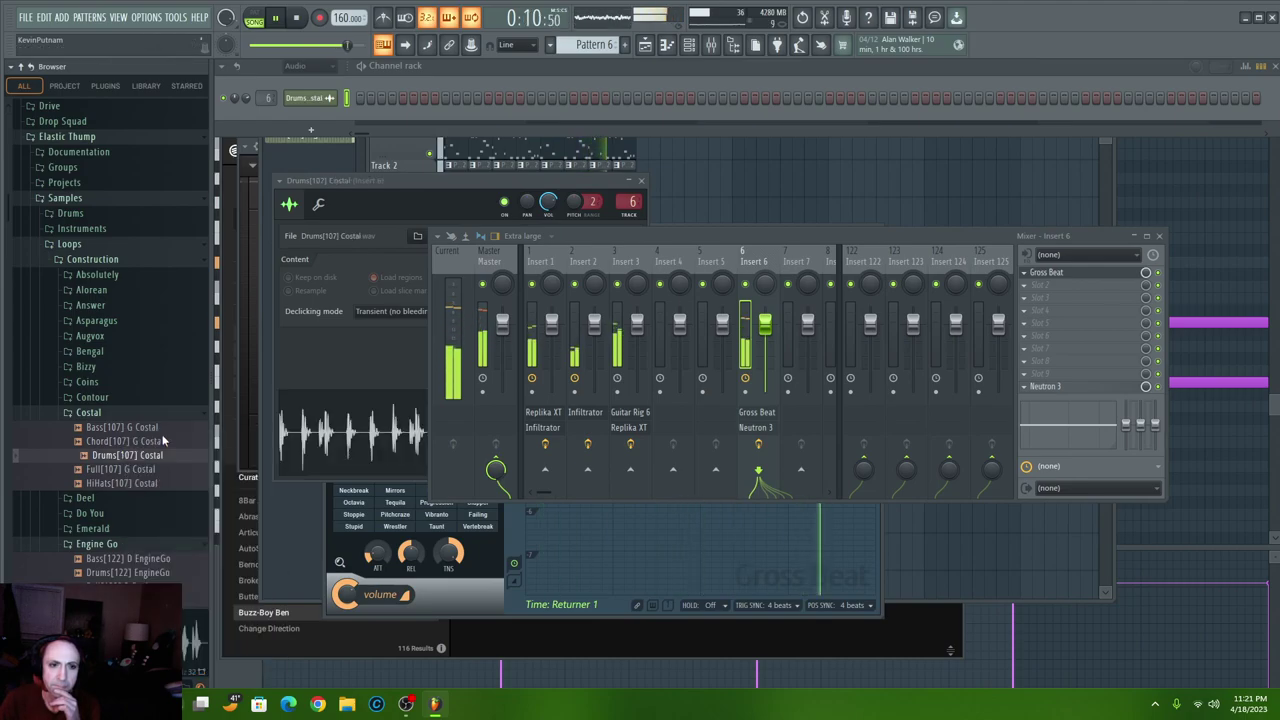
- Fit the Drums[107] Costal clip on Track 7 to the tempo with a length of 32 beats
click(644, 45)
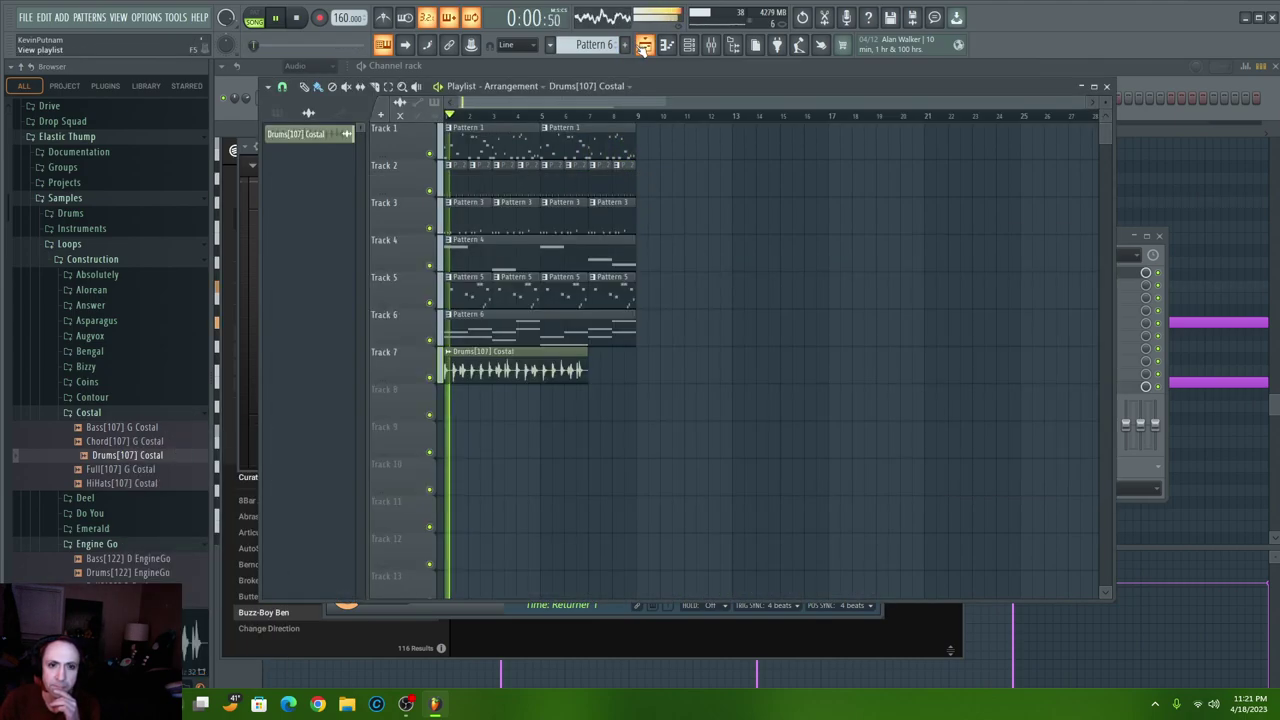
click(449, 355)
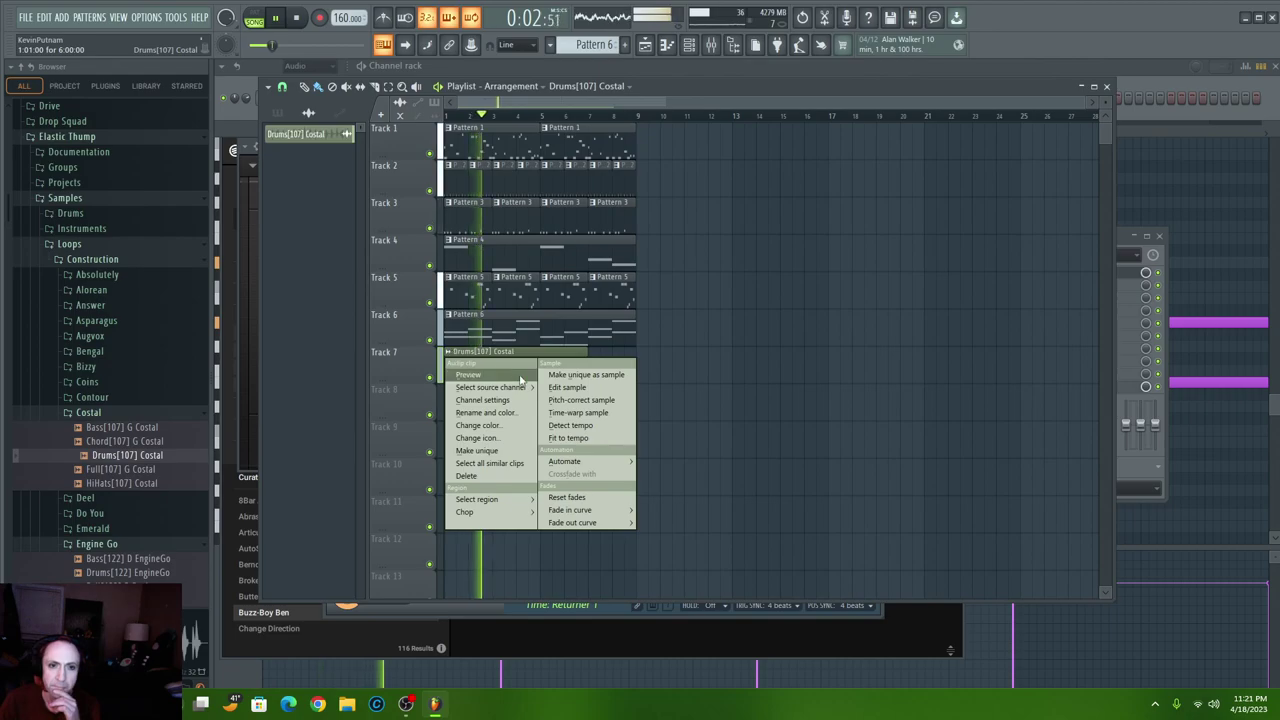
click(569, 443)
click(648, 510)
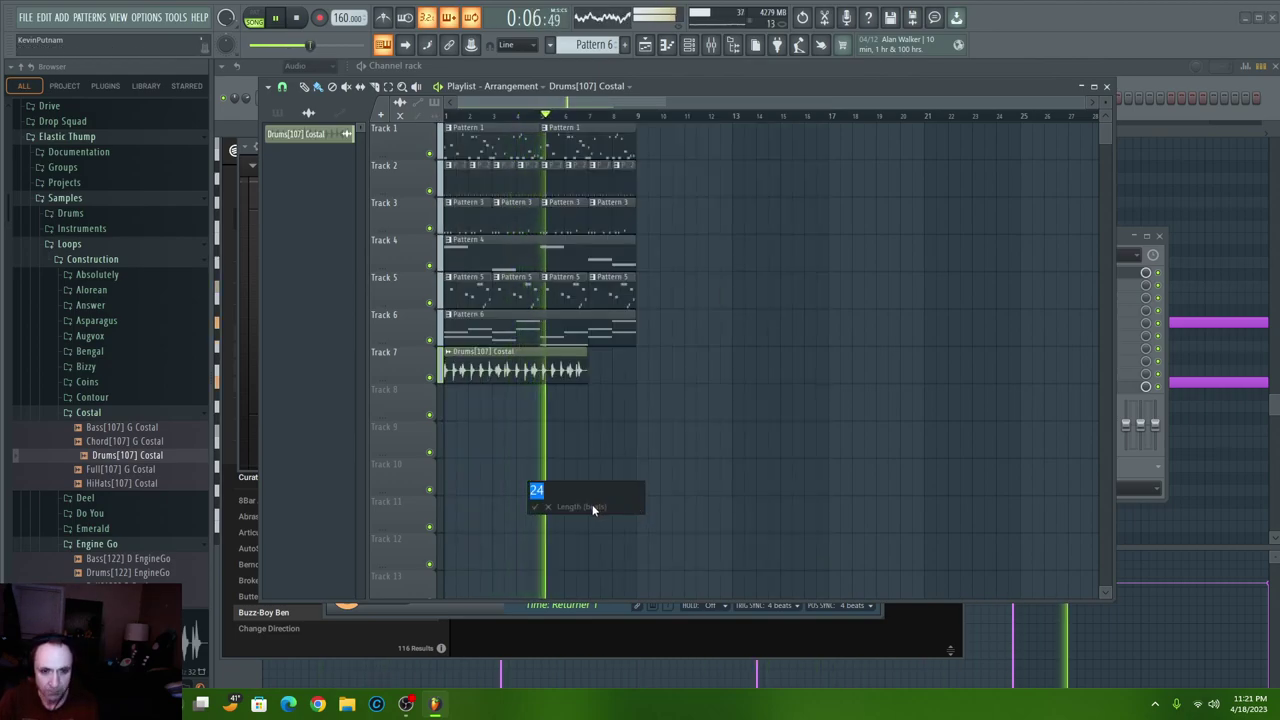
text(32)
click(535, 507)
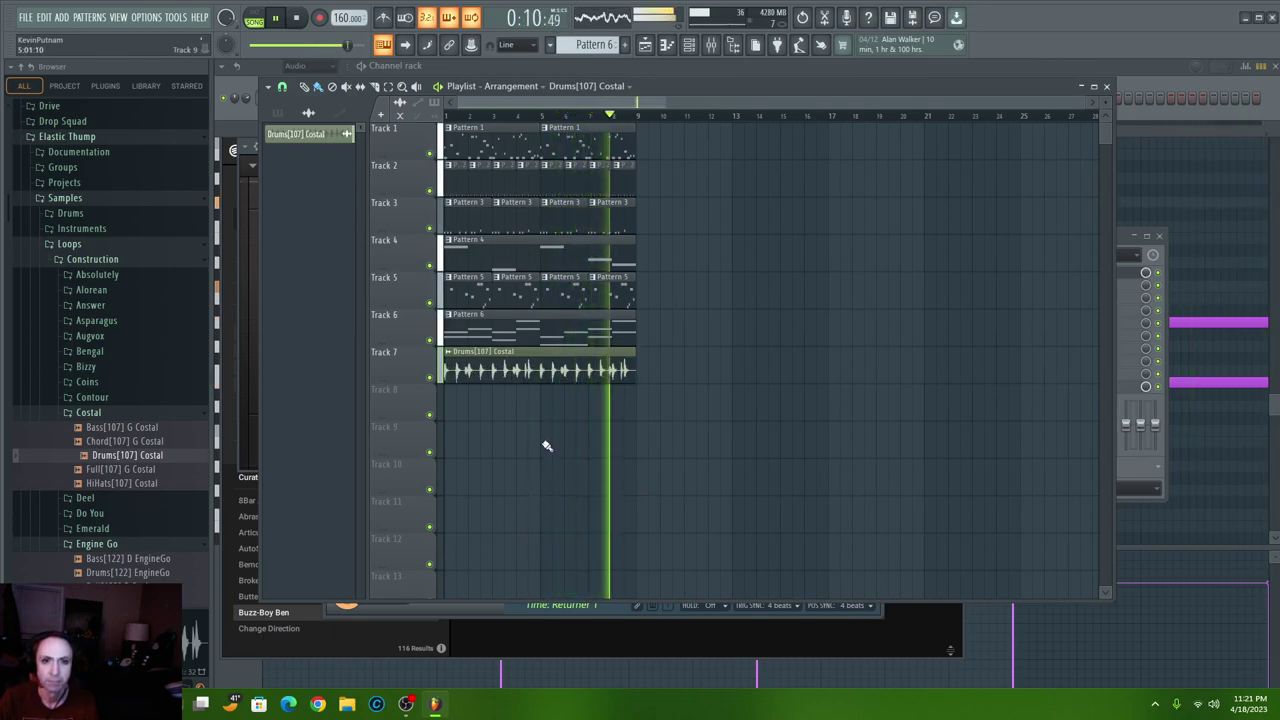
- Set the Drums[107] Costal channel volume to 77% and its time-stretching mode to Resample
click(692, 47)
drag(246, 99, 246, 70)
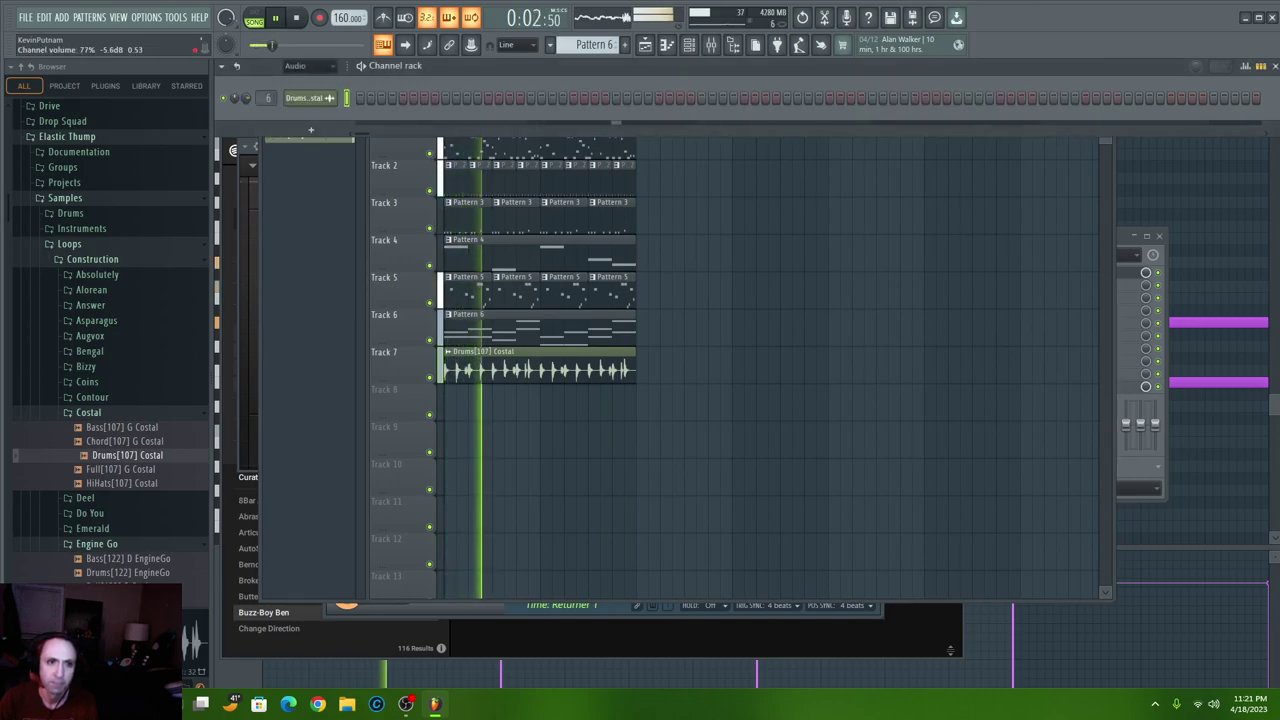
click(308, 98)
drag(481, 255, 481, 233)
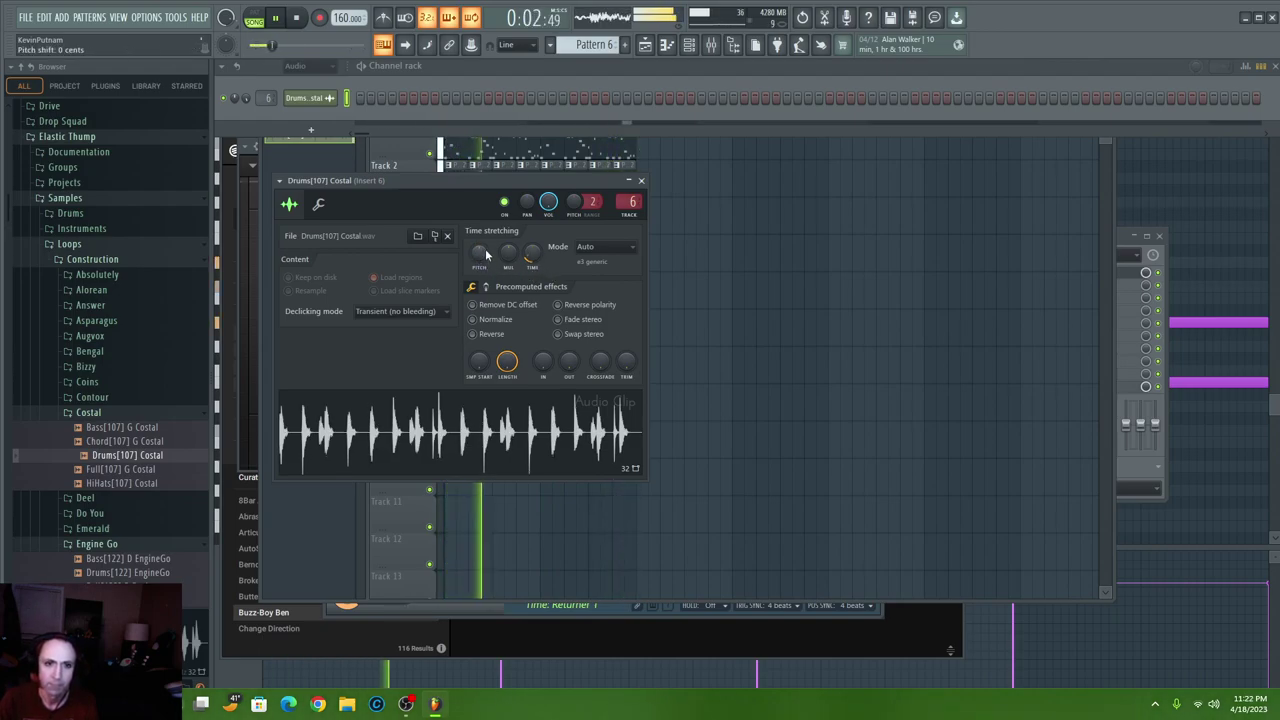
click(596, 248)
click(590, 271)
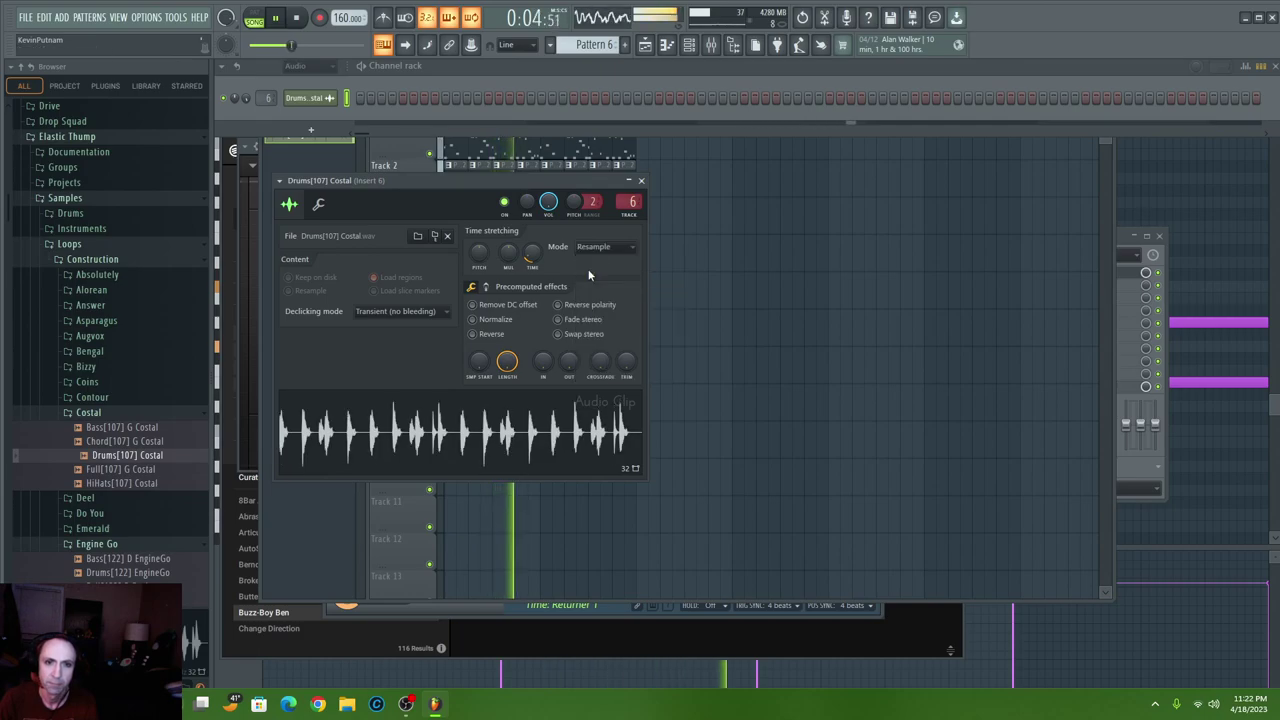
click(641, 181)
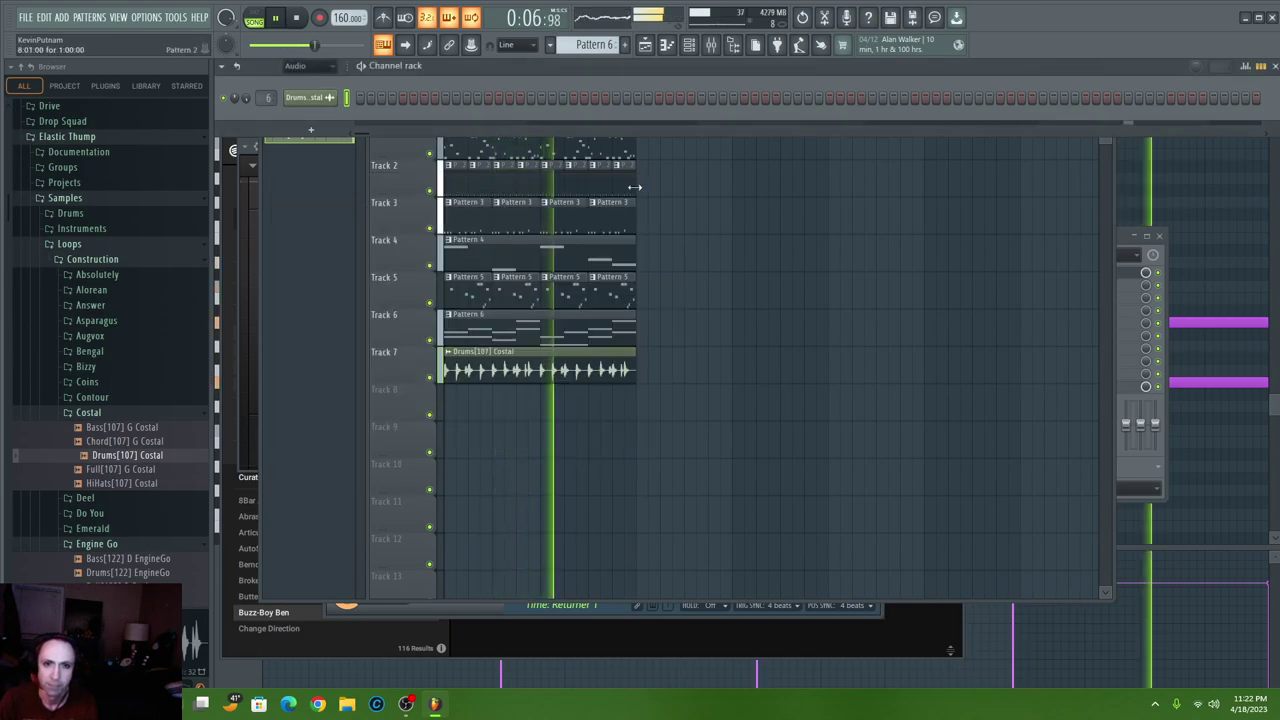
- Try Gross Beat's Punk time pattern on Insert 6 and settle on the Mysteries time pattern
double_click(268, 97)
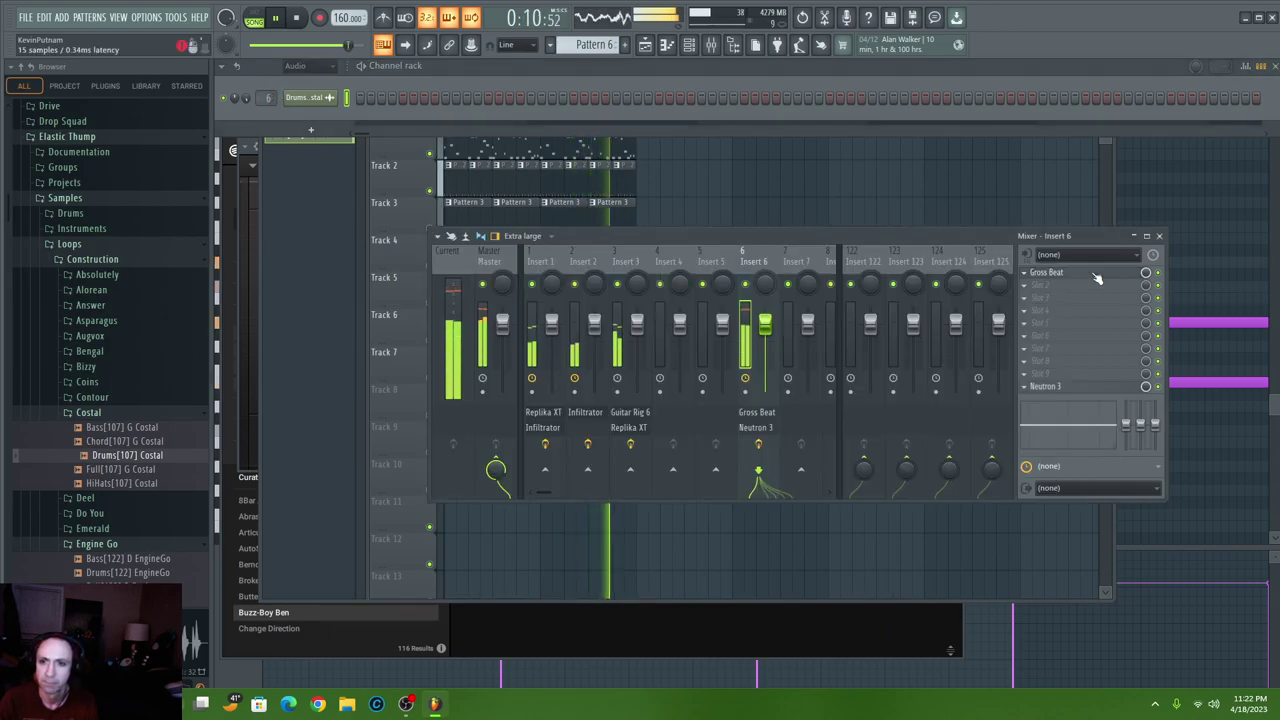
click(1094, 274)
click(487, 342)
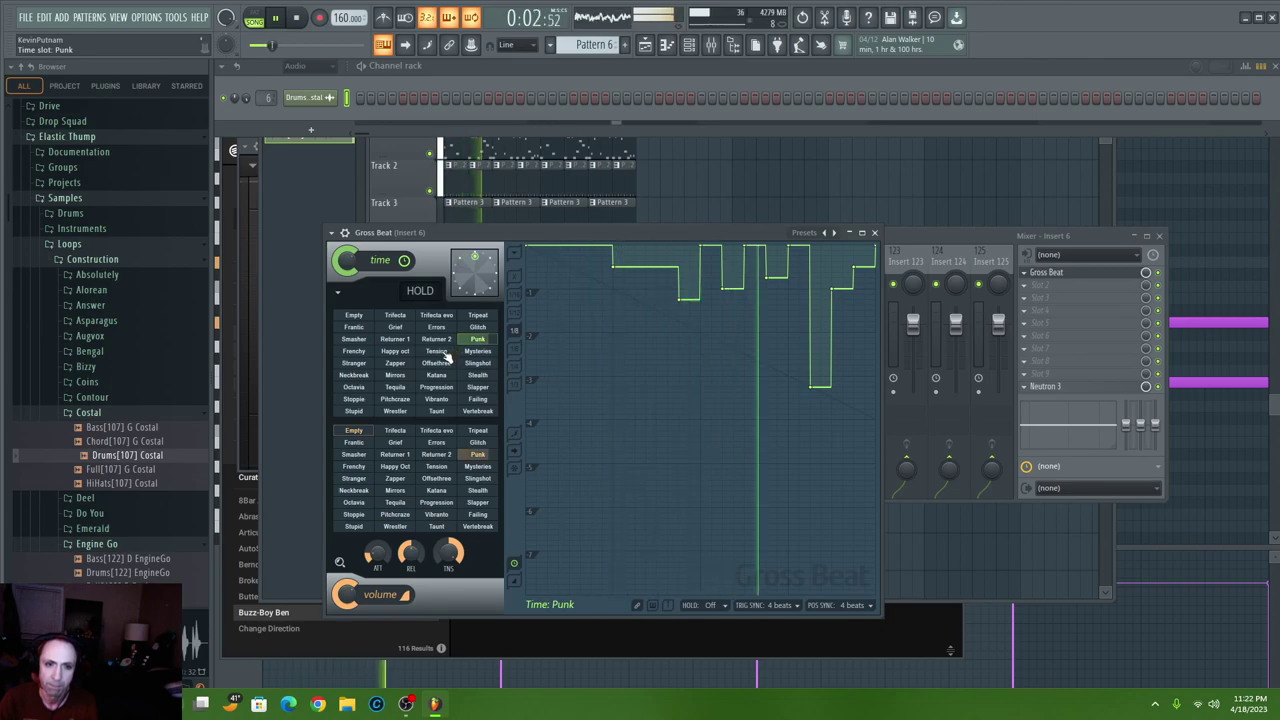
drag(475, 368, 477, 358)
click(476, 354)
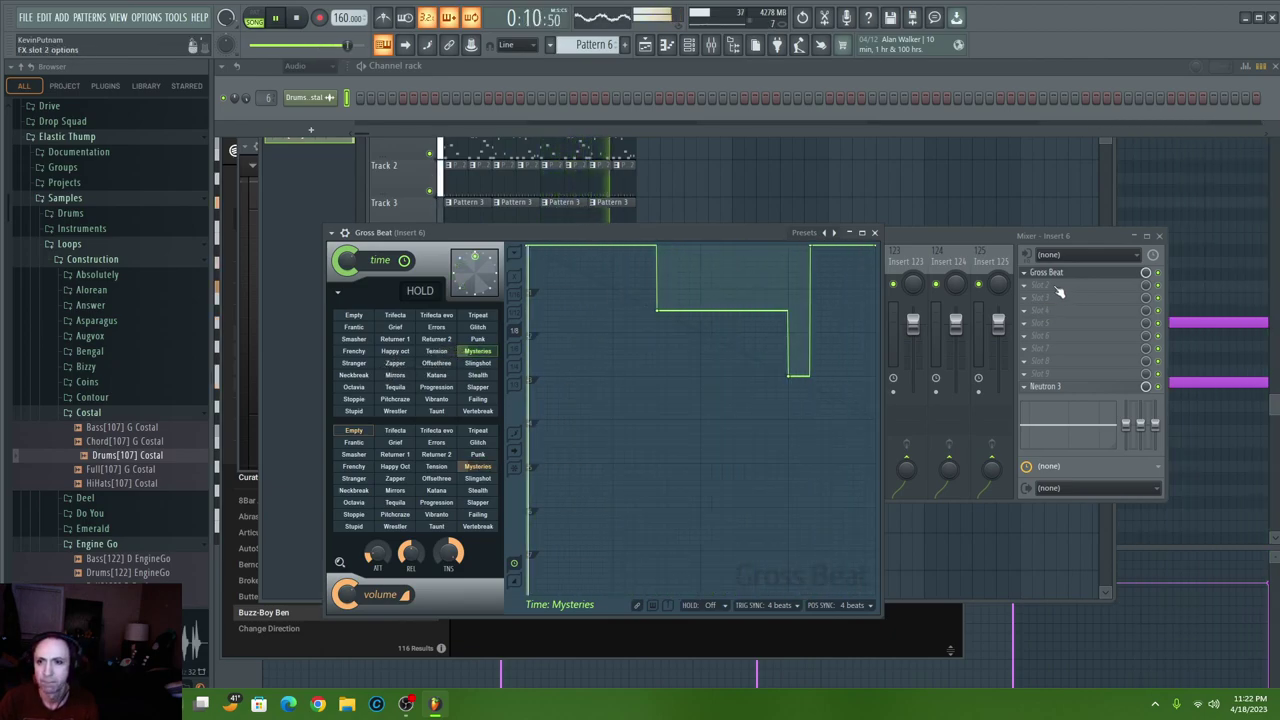
- Load Infiltrator in slot 2 of Insert 6 with the Elastic Crunch preset from the Enhancement group's Heavy Movement category
click(1027, 290)
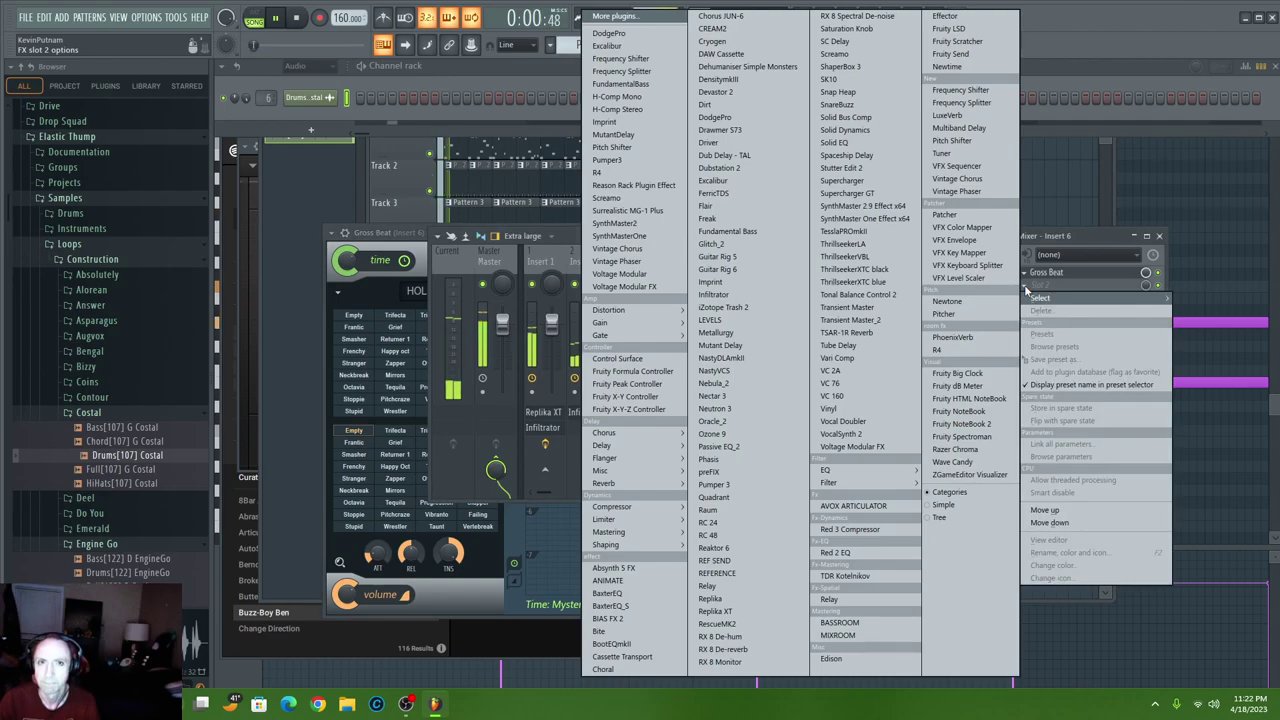
click(714, 294)
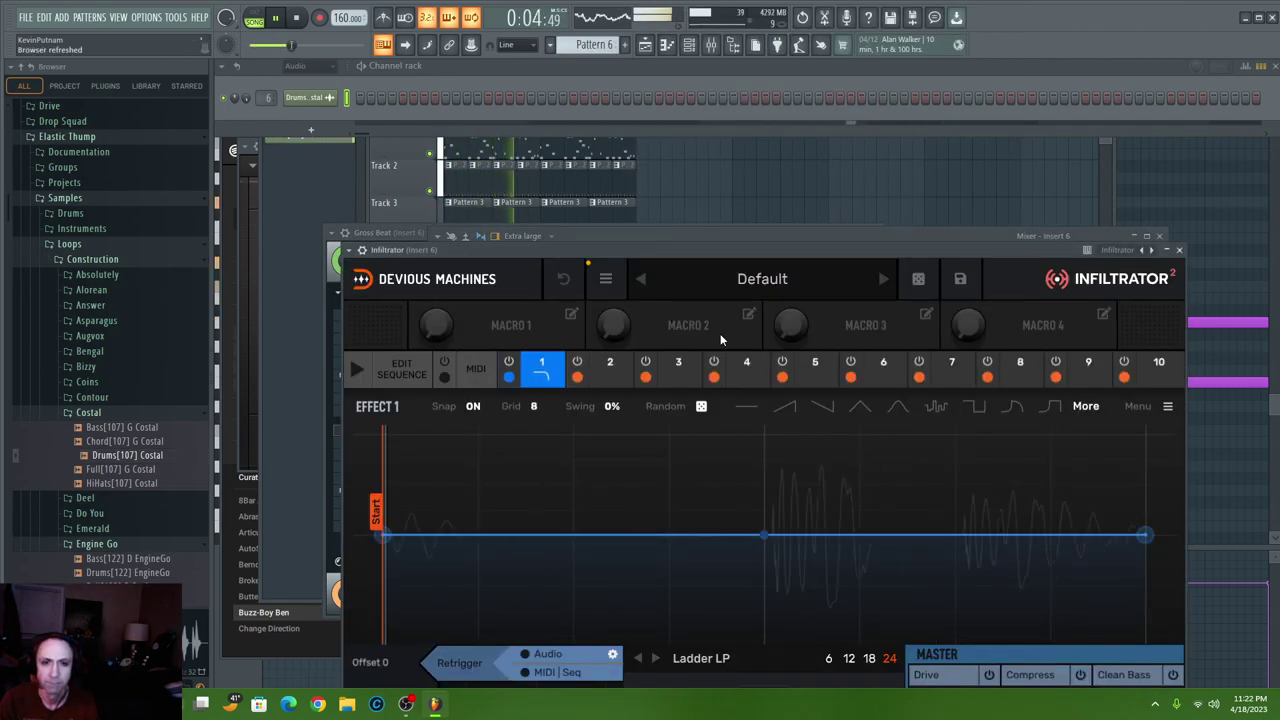
click(762, 279)
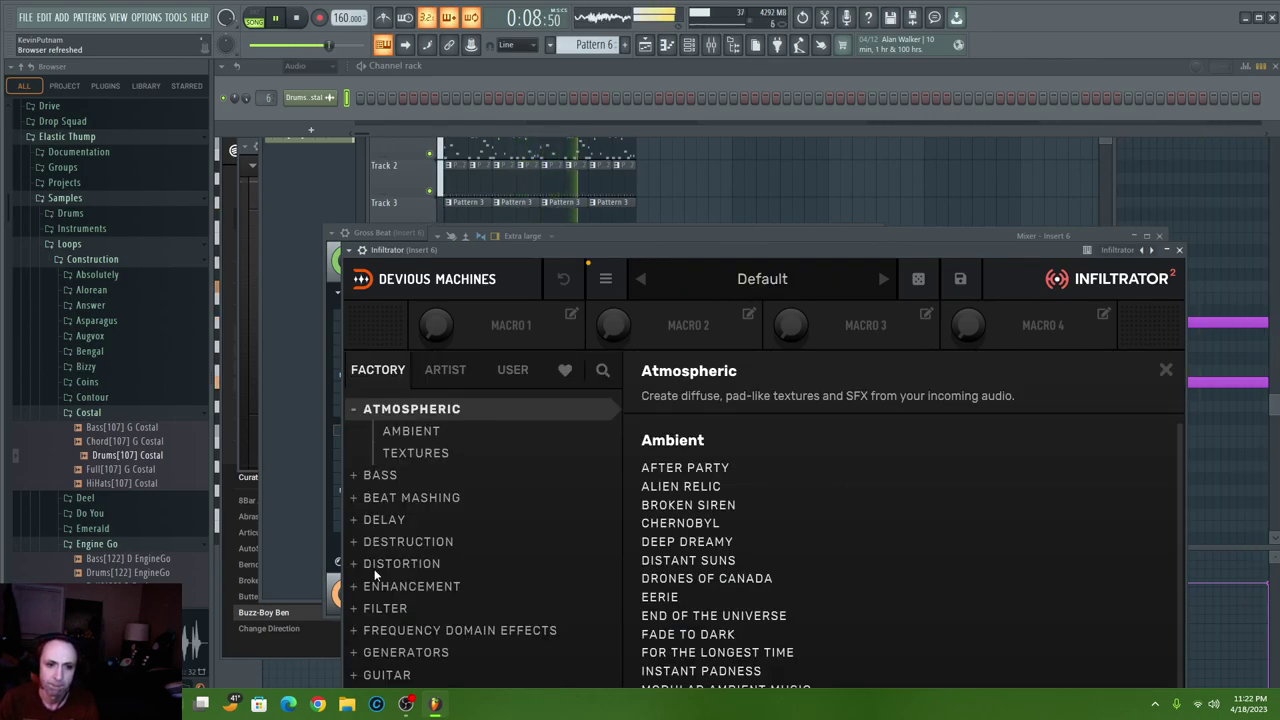
click(358, 592)
scroll(360, 585, down, 2)
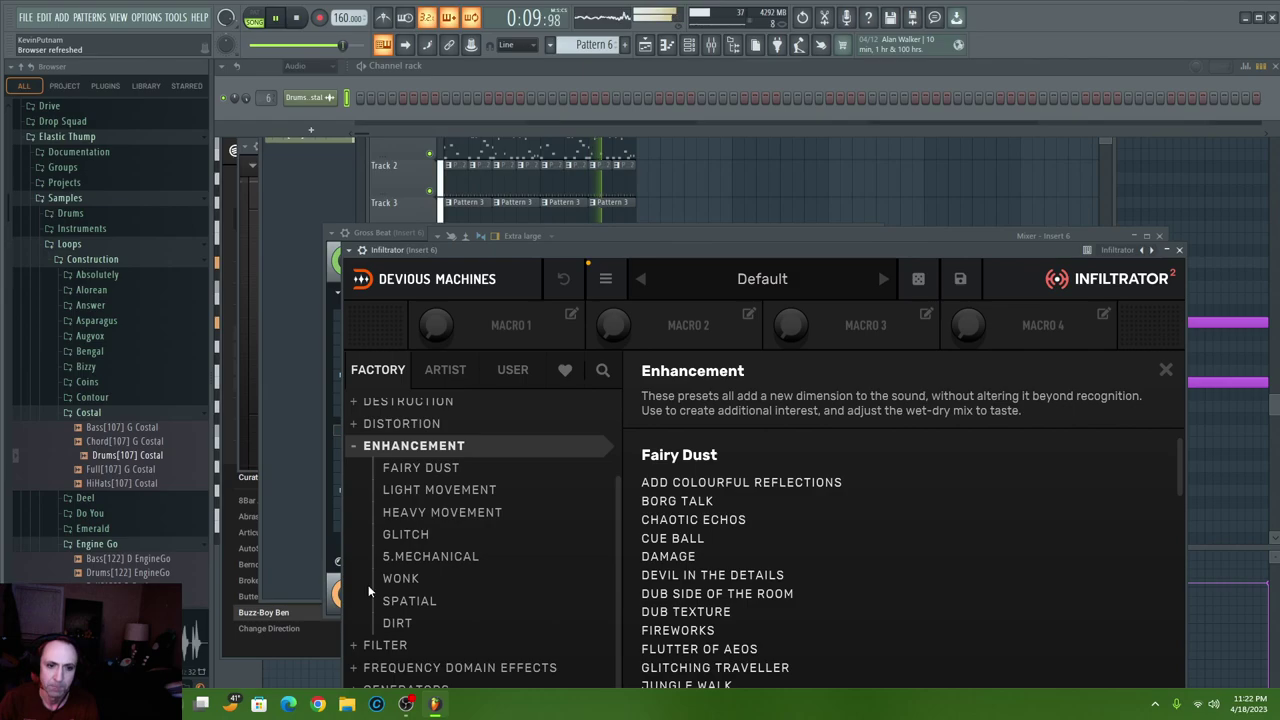
click(411, 512)
click(692, 499)
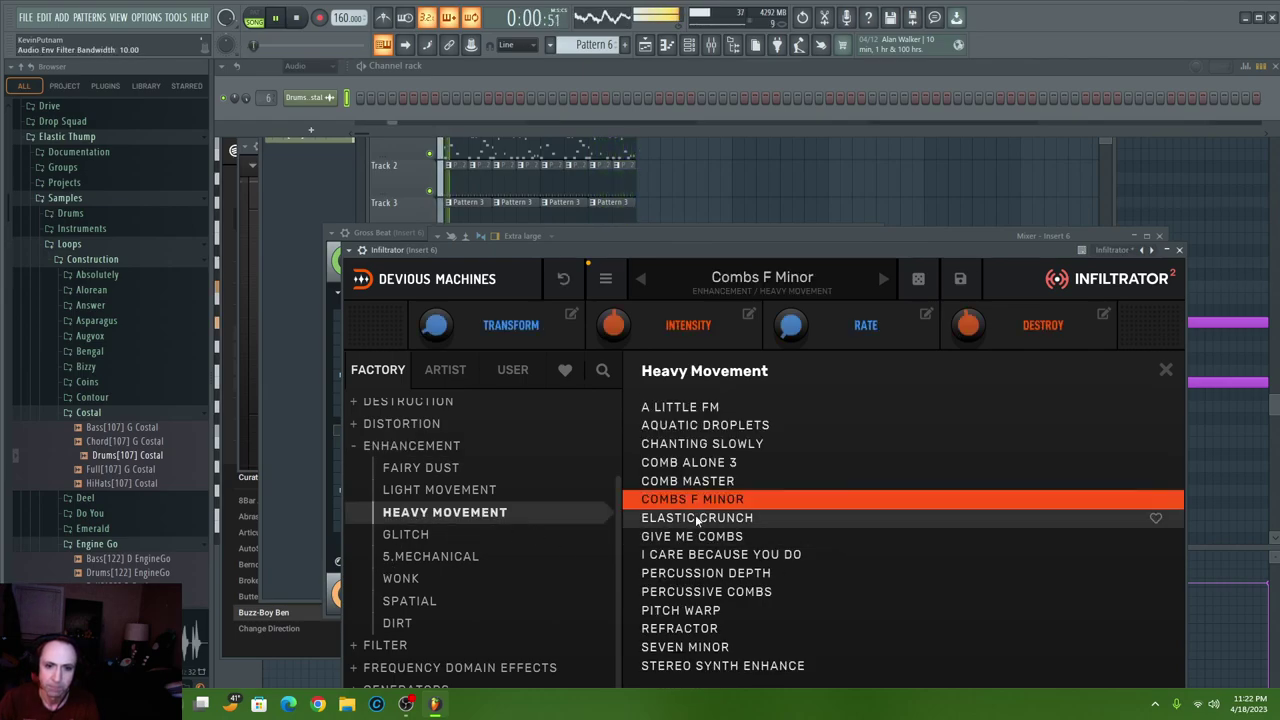
click(693, 519)
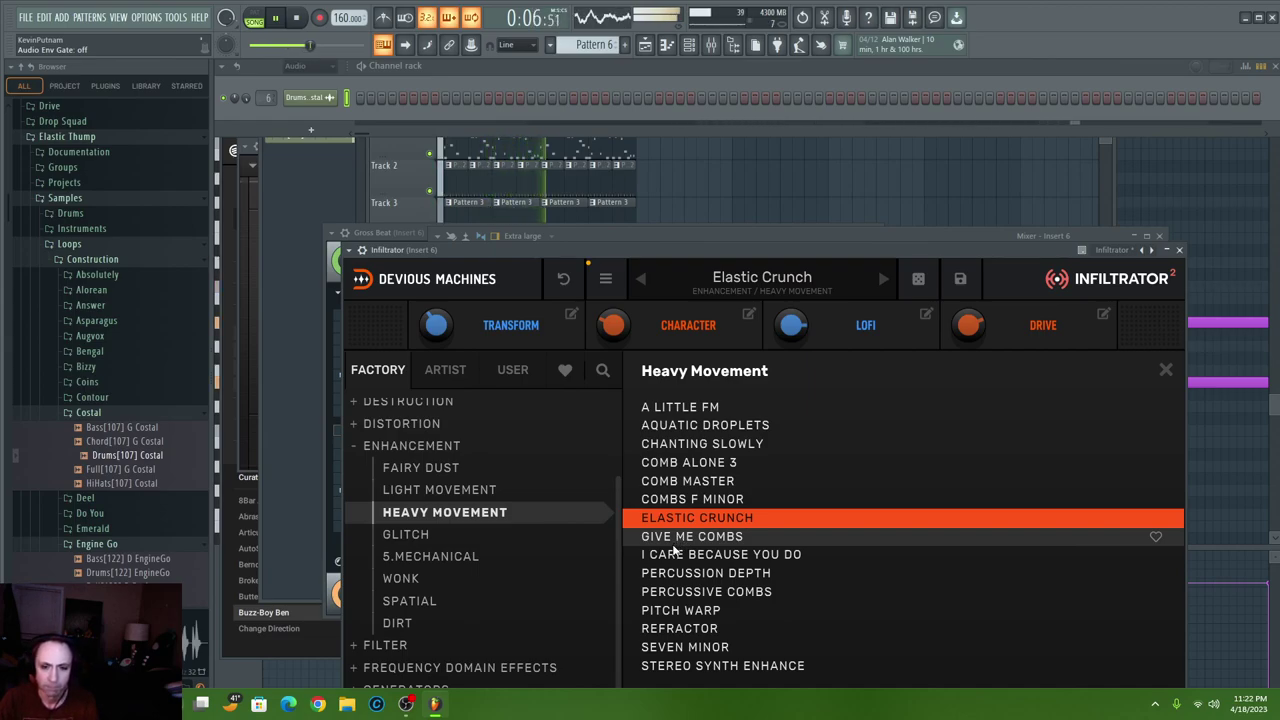
- Show all channels in the channel rack and add a Kontakt channel loaded with the Twenty Five instrument
click(300, 82)
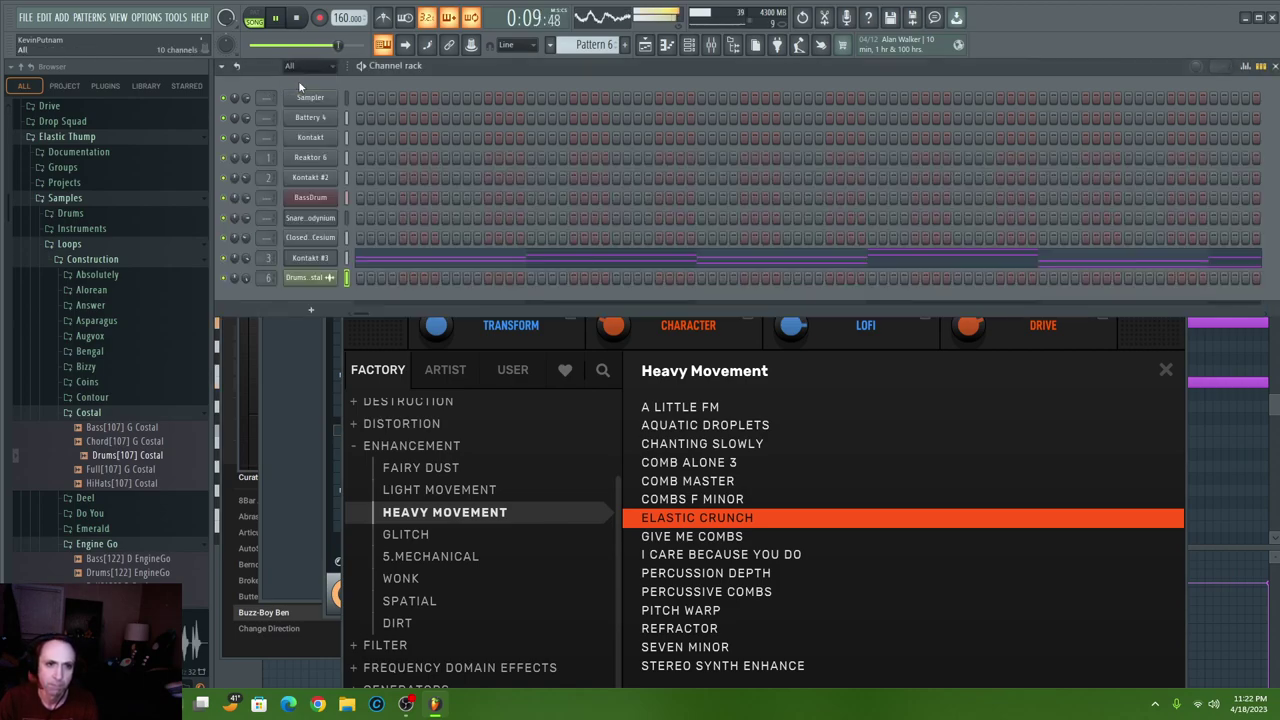
click(301, 313)
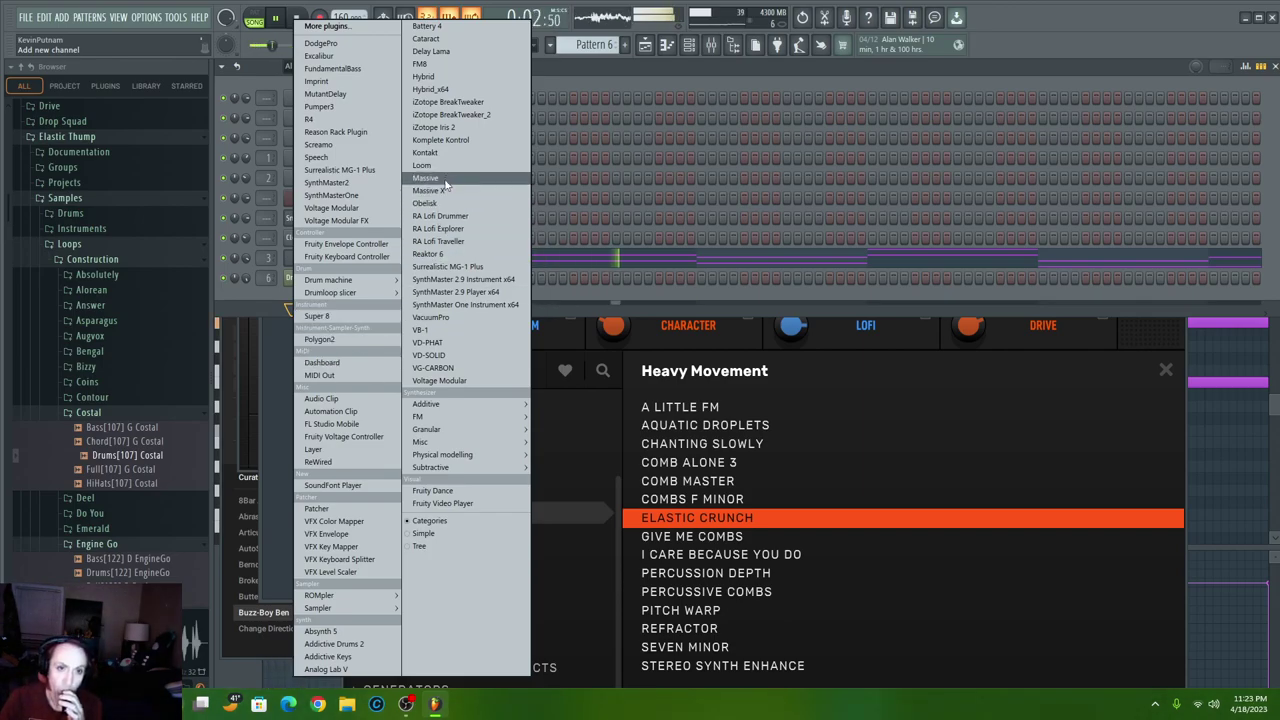
click(425, 152)
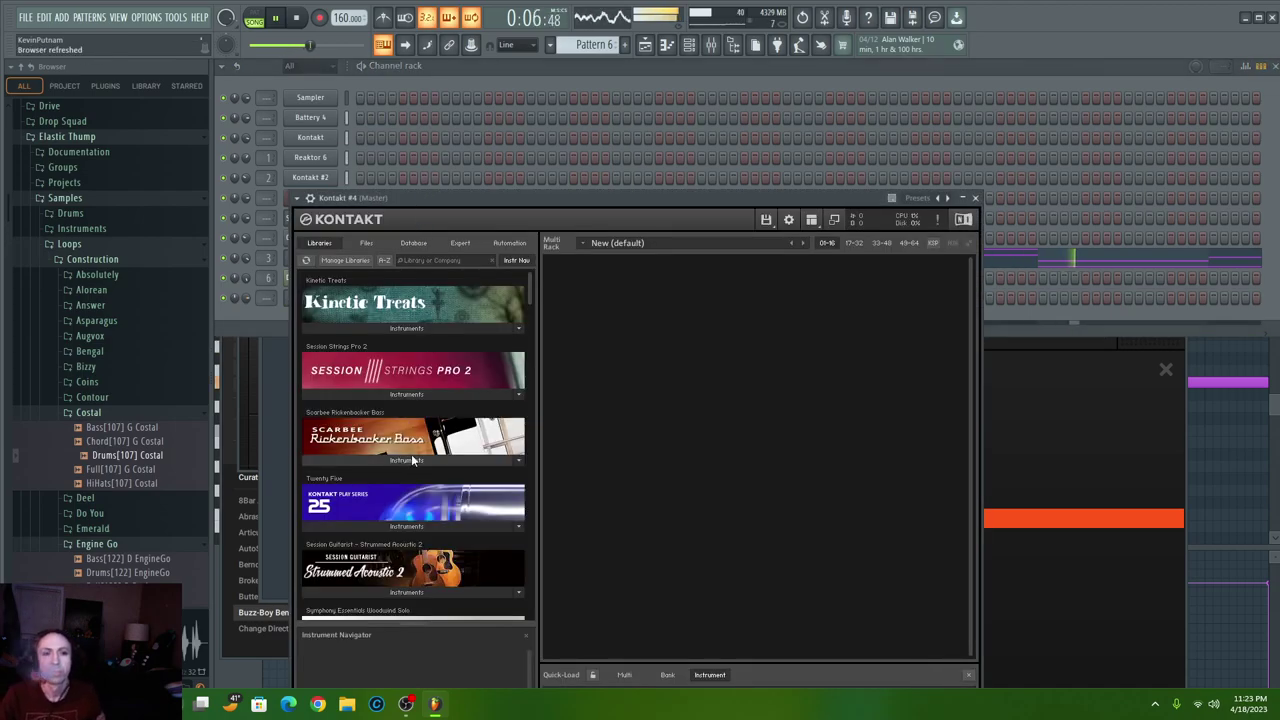
scroll(411, 454, down, 2)
click(378, 386)
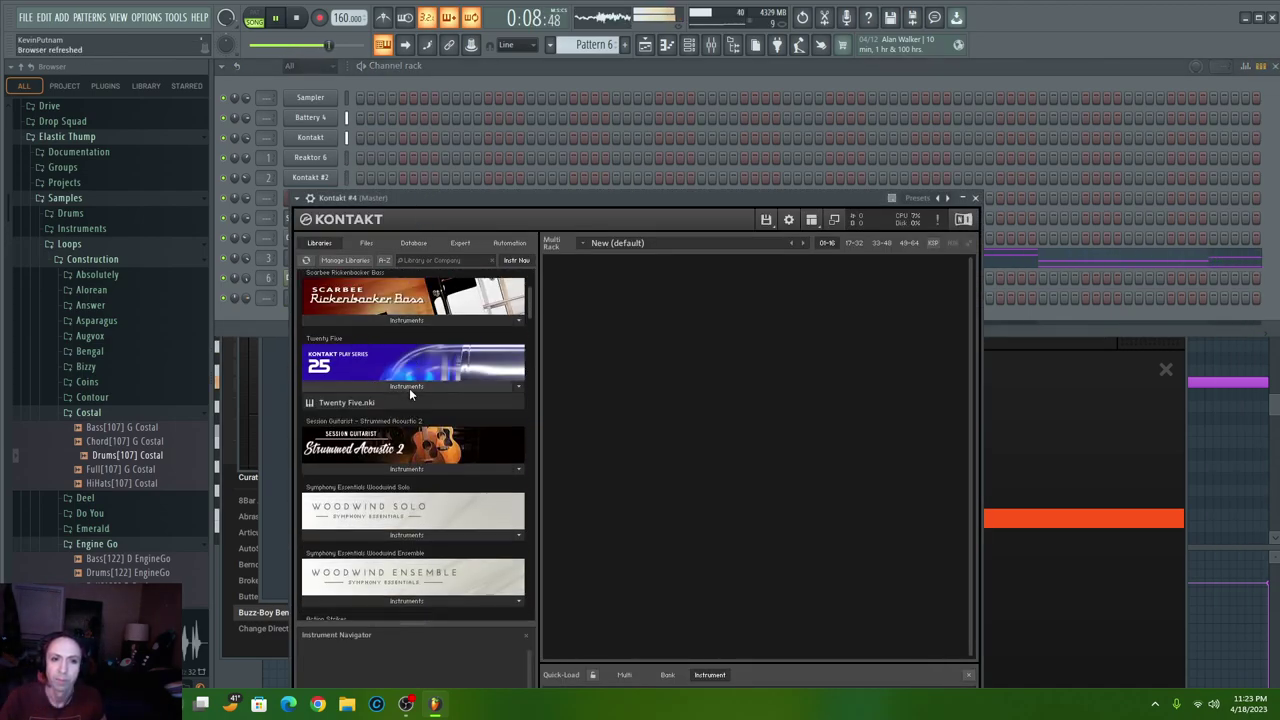
click(358, 401)
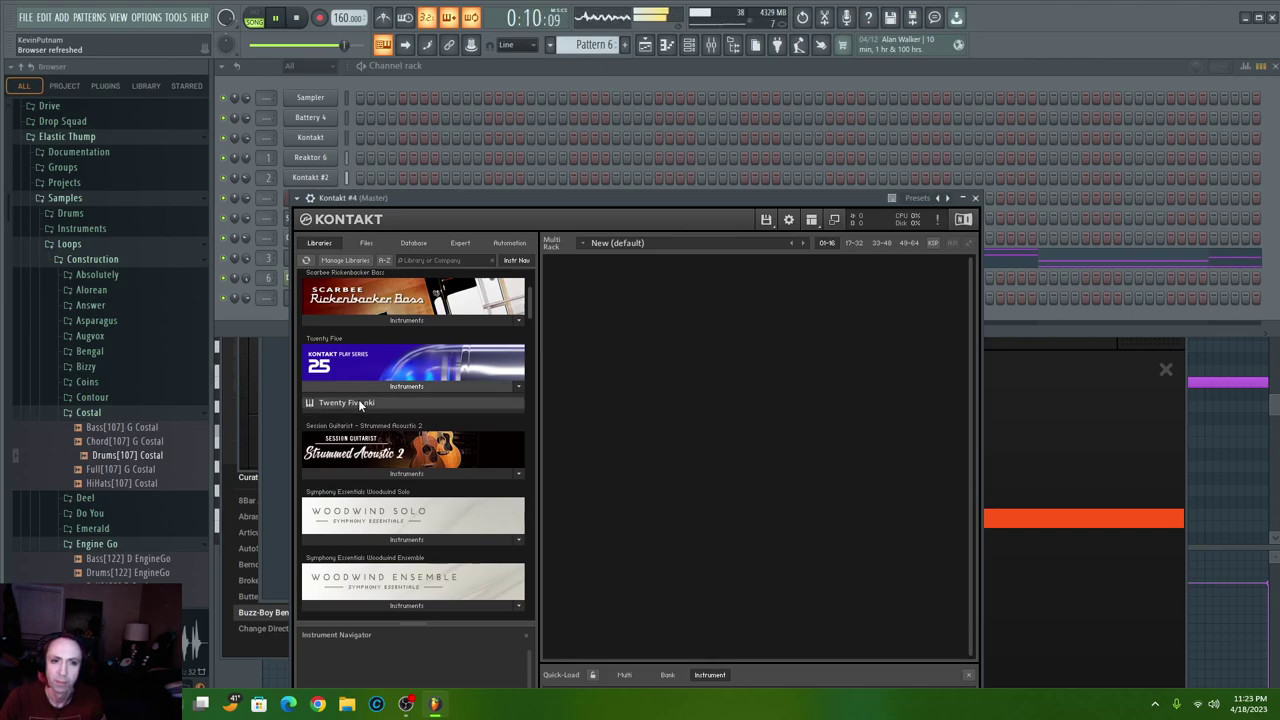
drag(602, 410, 605, 433)
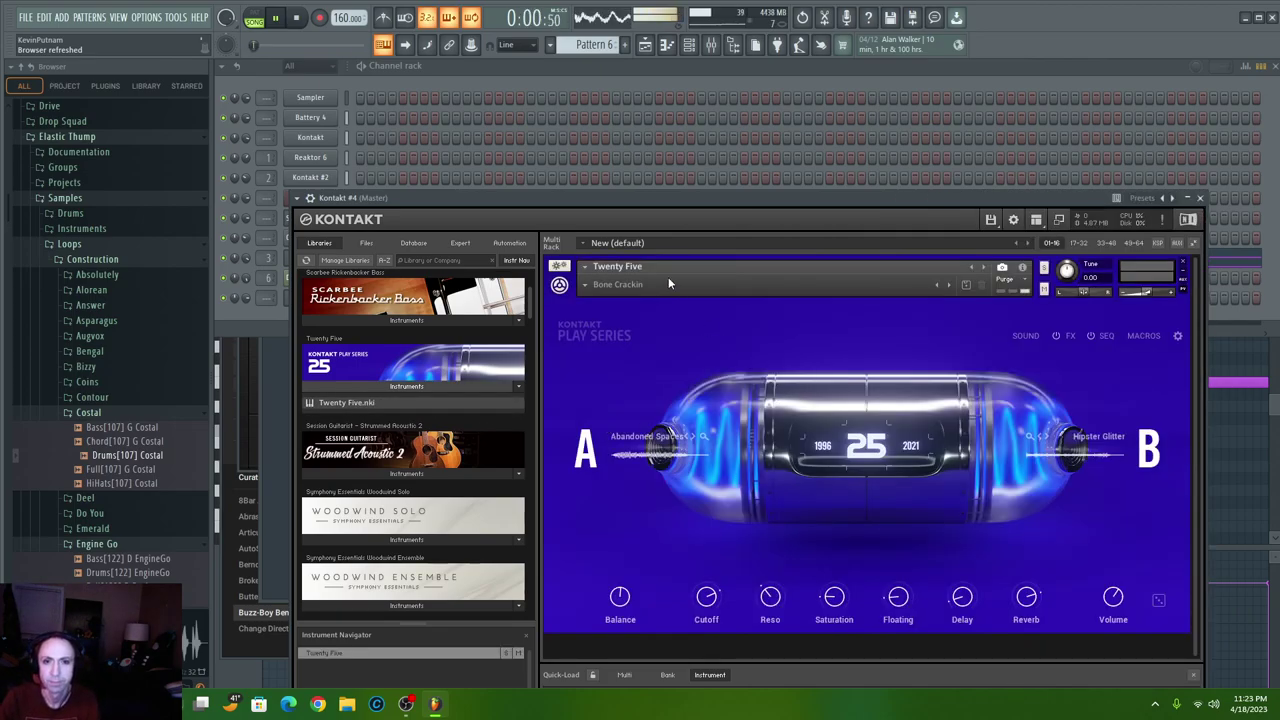
- Load the Back Again preset in the Twenty Five instrument
click(587, 287)
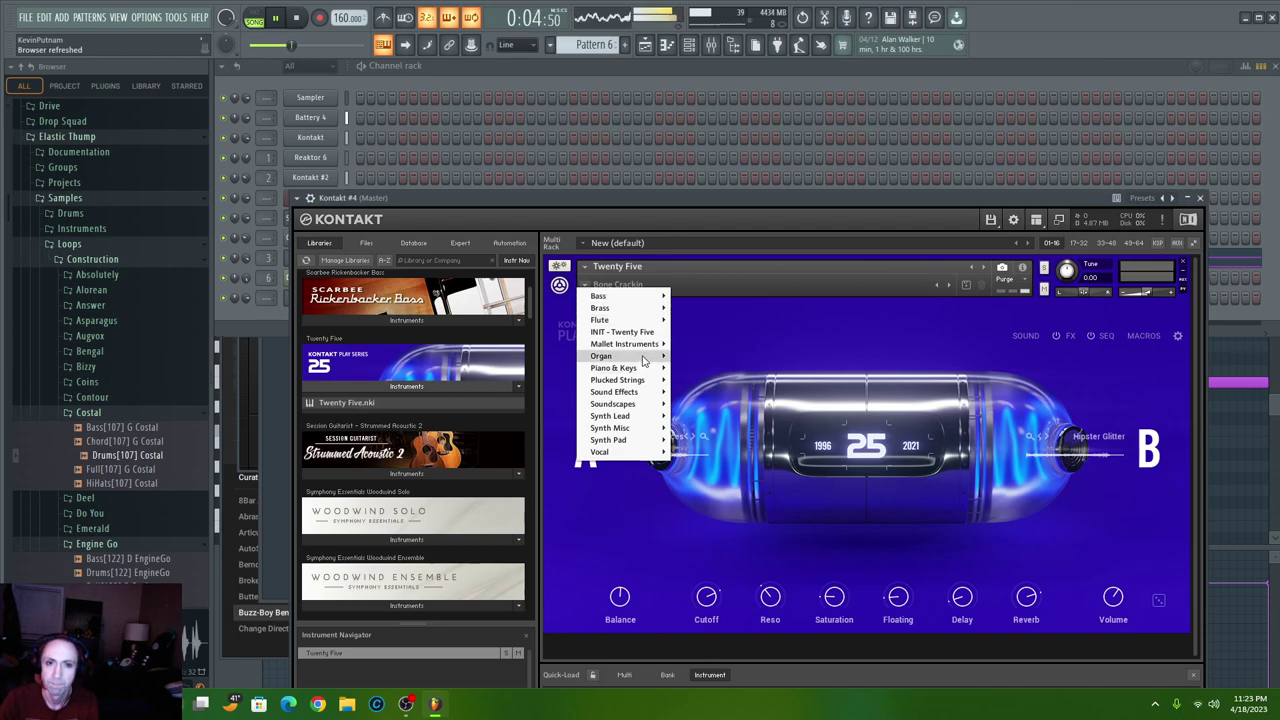
mouse_move(647, 374)
click(688, 370)
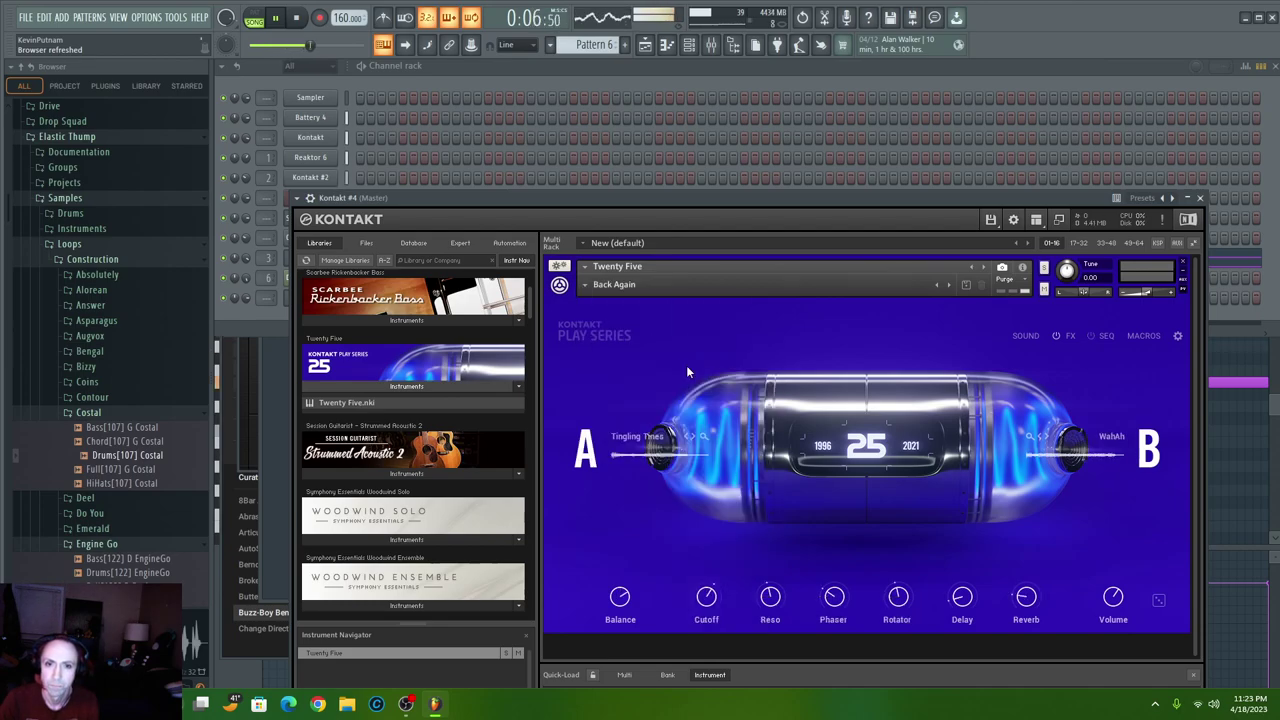
- Switch to Pattern 7 and paint it across bars 1 to 8 of Track 8 in the playlist
click(586, 64)
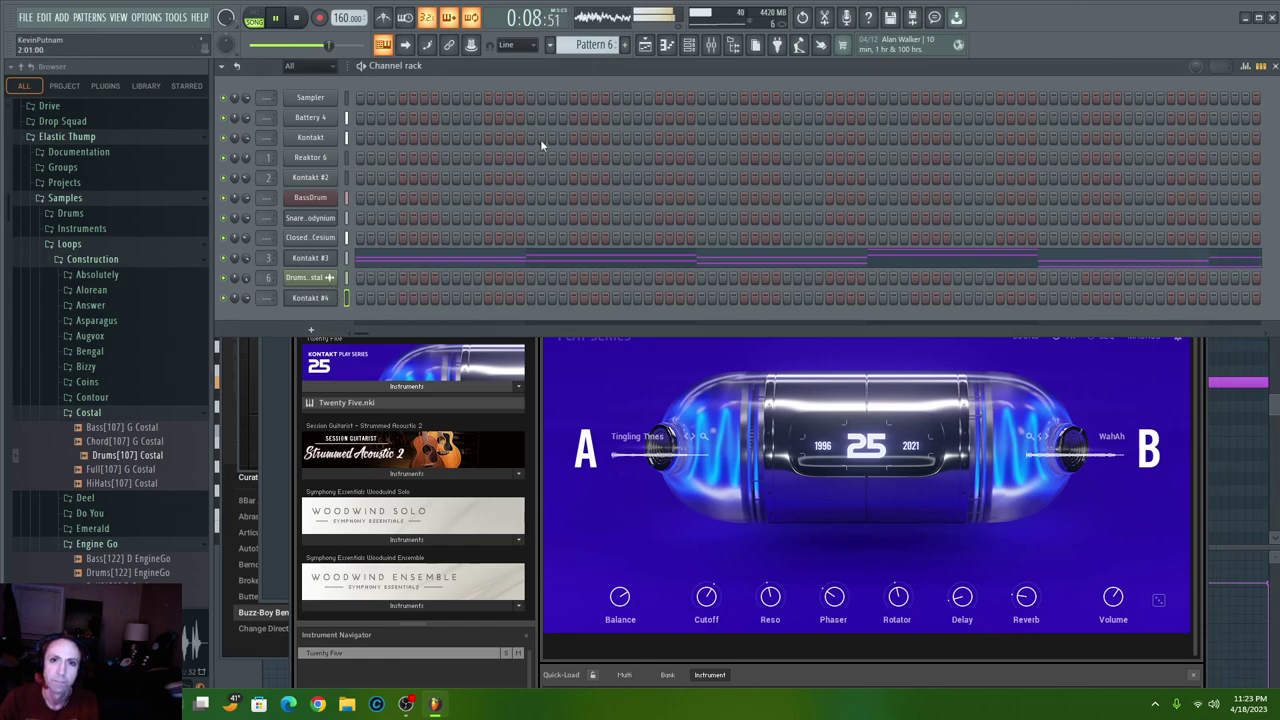
scroll(585, 47, down, 1)
click(643, 47)
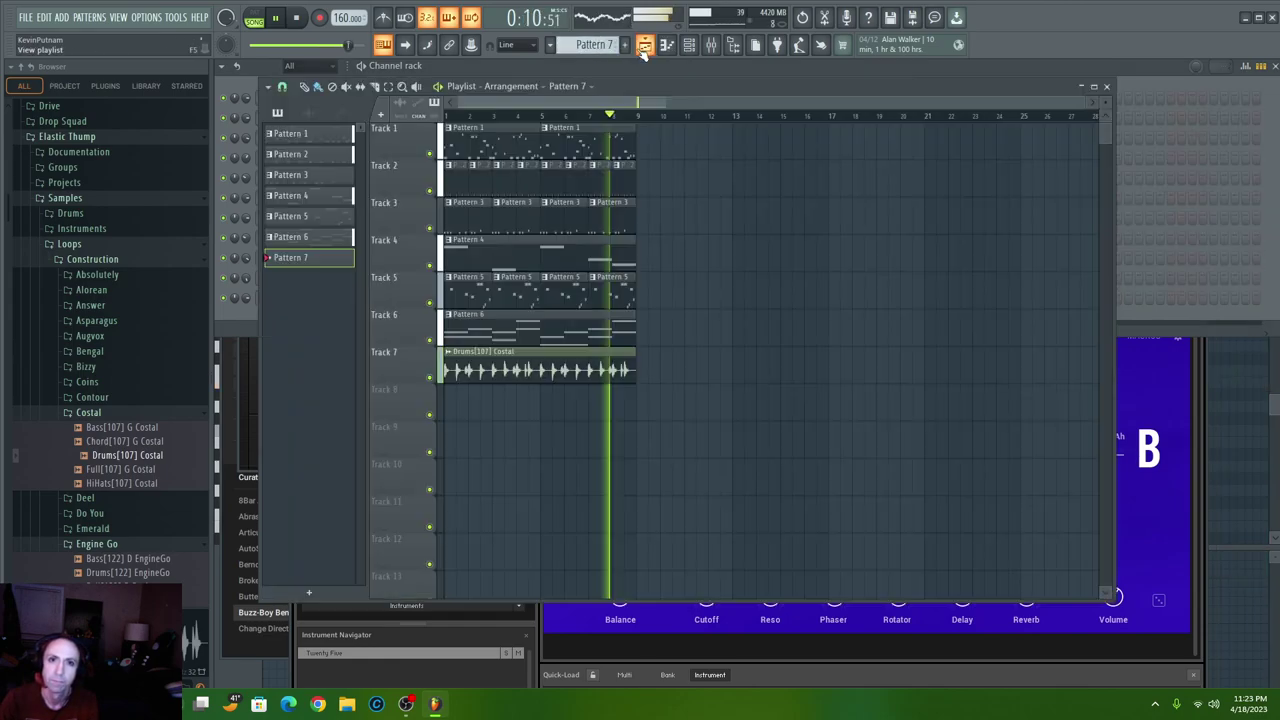
mouse_move(450, 404)
mouse_down()
mouse_move(453, 392)
mouse_move(590, 390)
mouse_move(618, 410)
mouse_up()
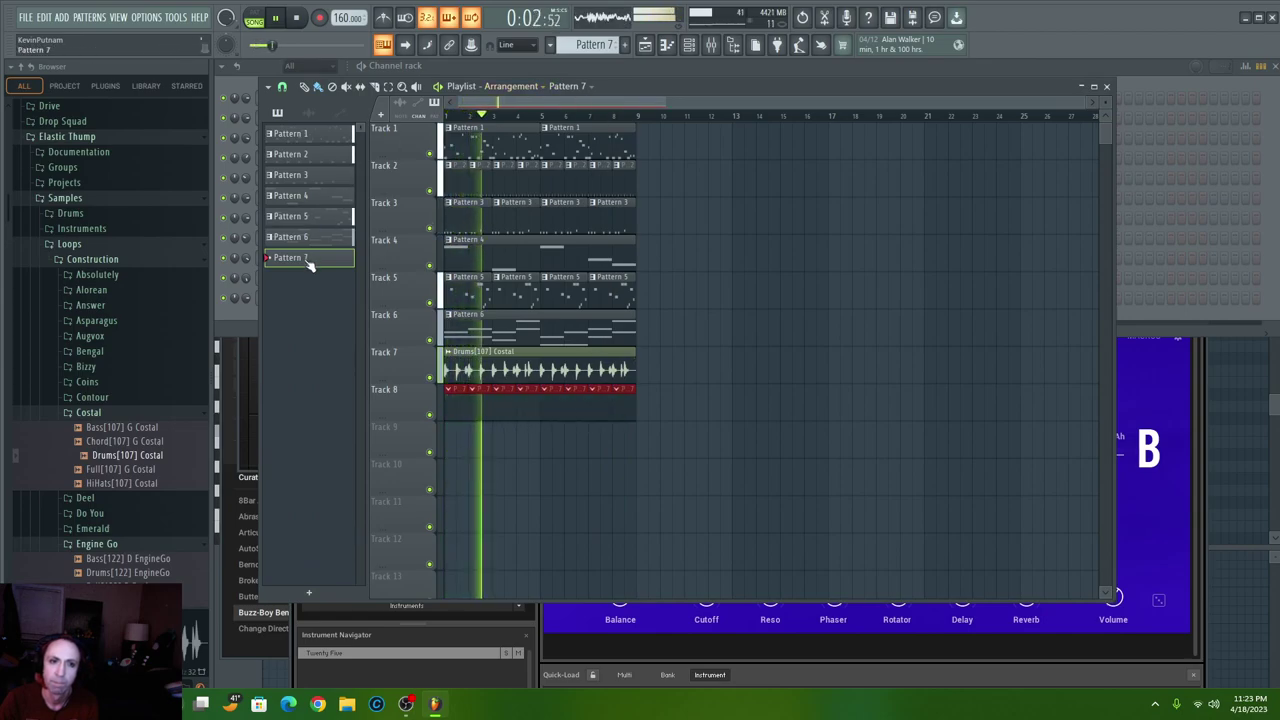
- Delete the Pattern 7 clips at bars 2, 4, 6 and 8 of Track 8
right_click(477, 414)
right_click(520, 409)
right_click(557, 409)
right_click(594, 420)
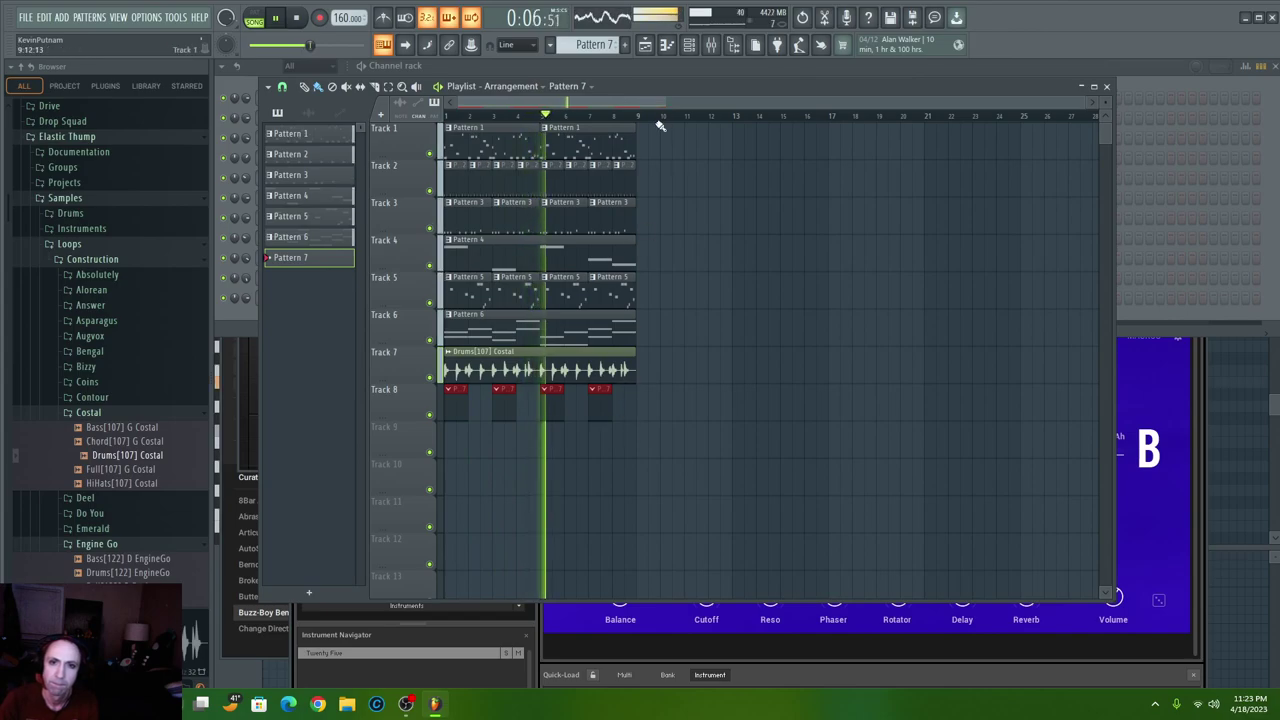
- Open the piano roll of the Kontakt #4 channel for Pattern 7 and audition keys between C2 and C4
key(F6)
right_click(330, 302)
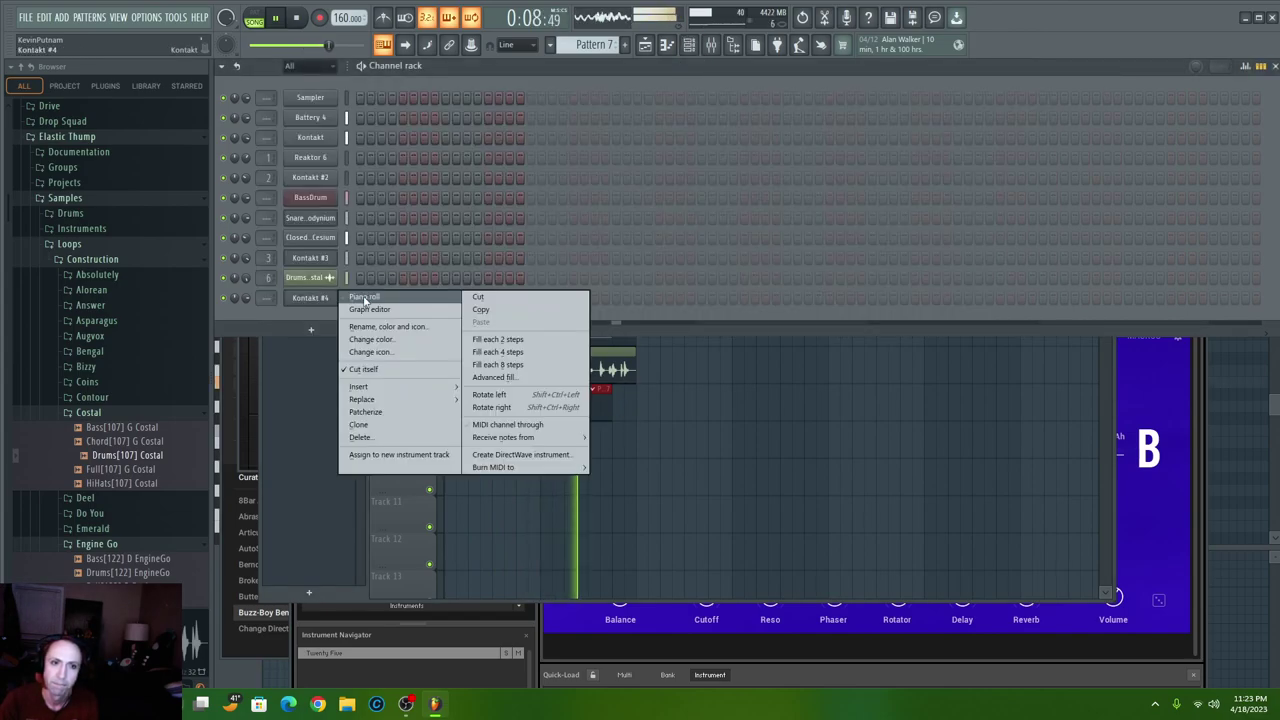
click(362, 297)
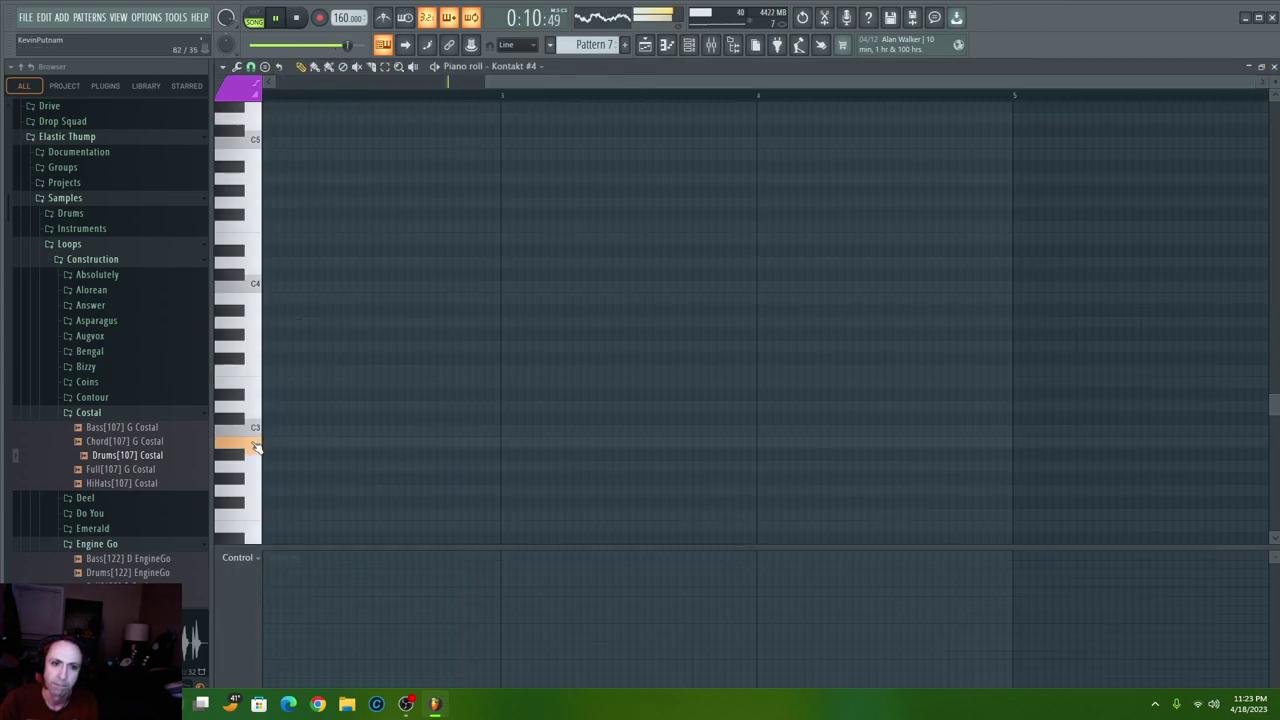
scroll(252, 497, down, 3)
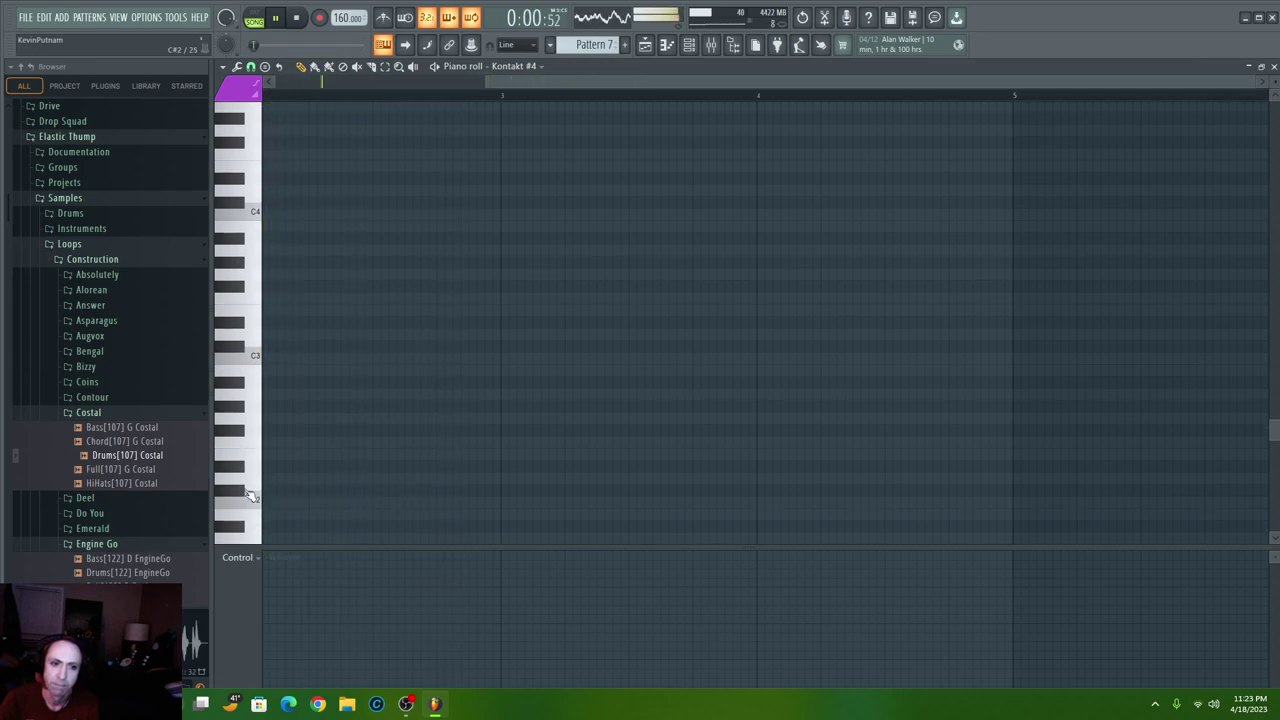
drag(262, 507, 260, 240)
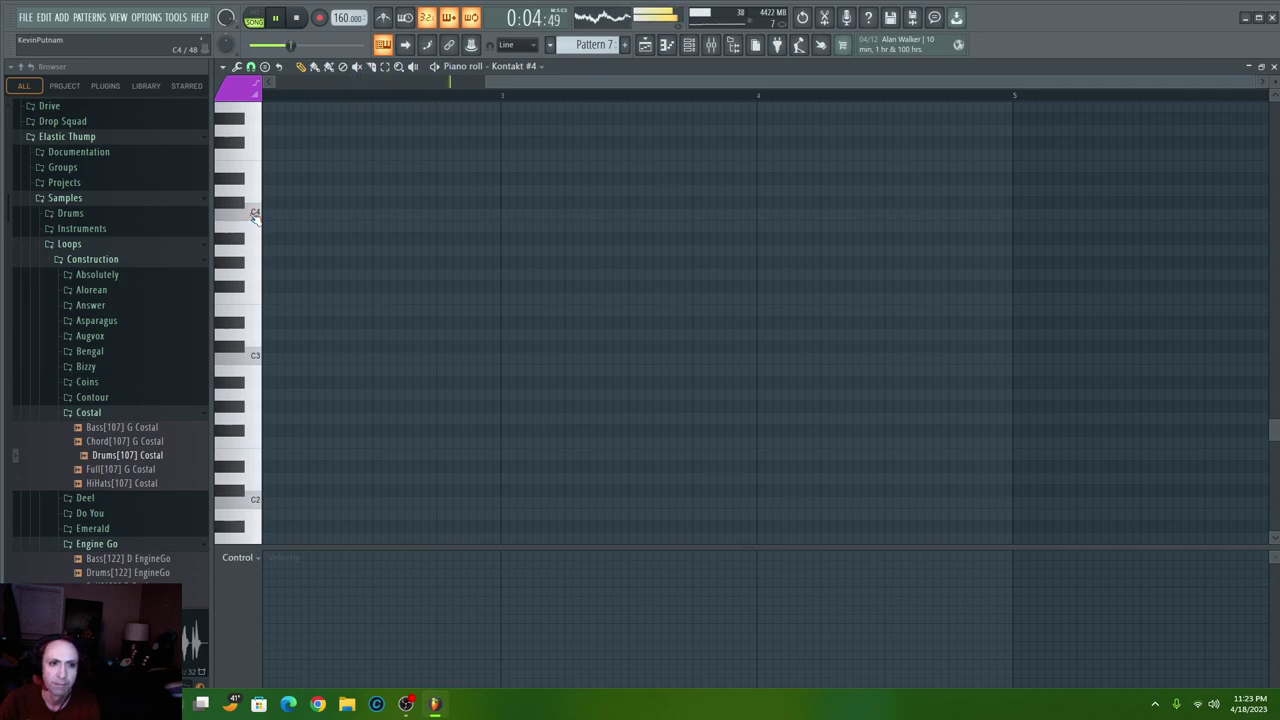
scroll(255, 215, up, 4)
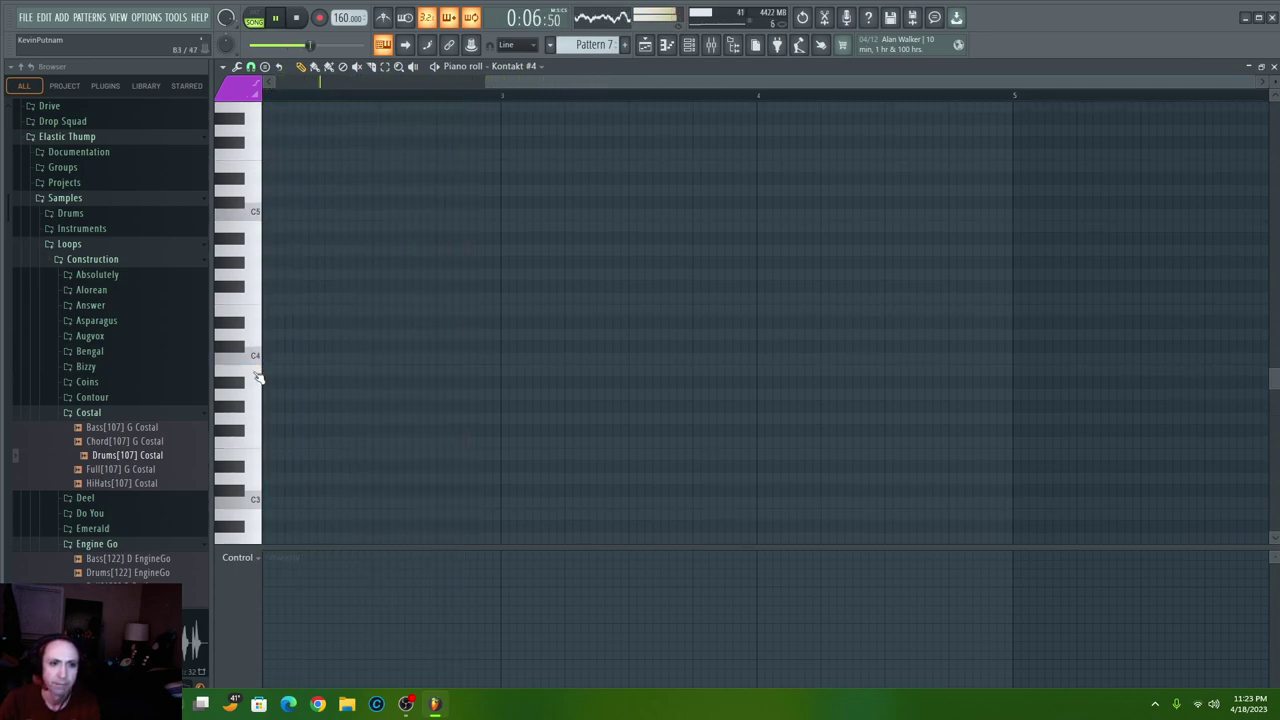
click(256, 357)
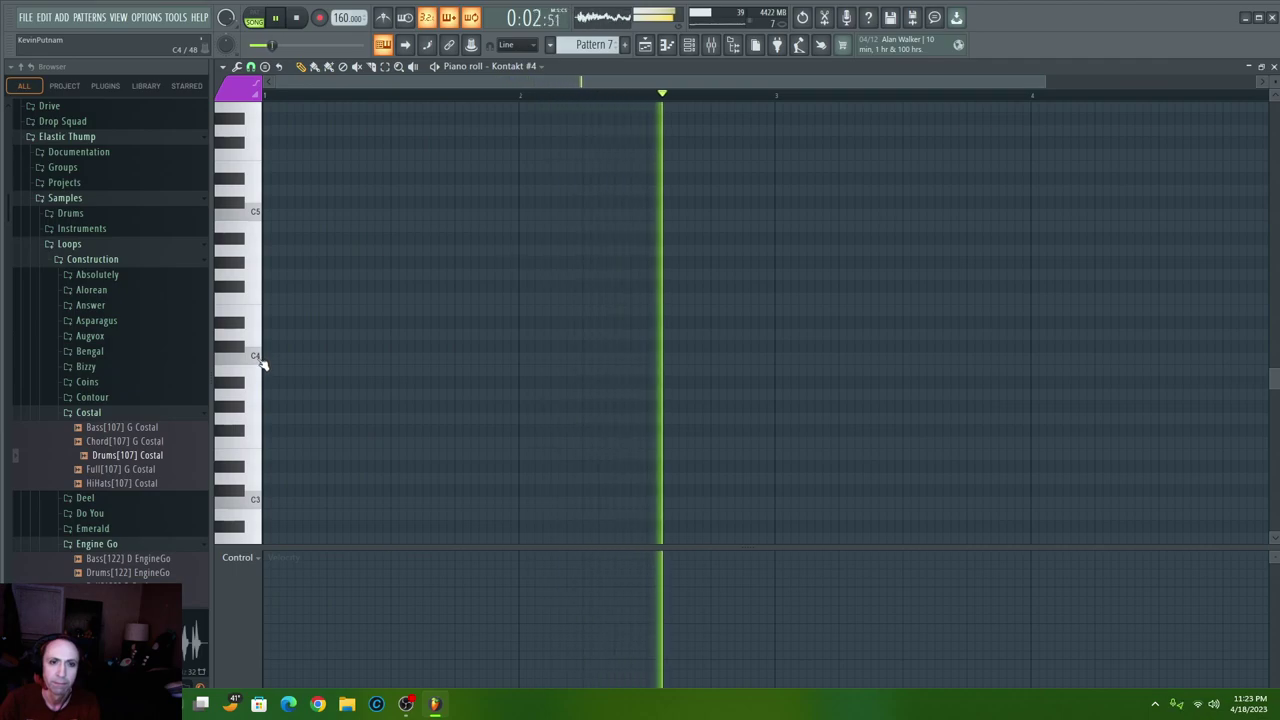
- Place an A3 note at step 5 and a C4 note at step 11 of bar 1 in the Kontakt #4 piano roll
click(331, 358)
drag(579, 358, 334, 393)
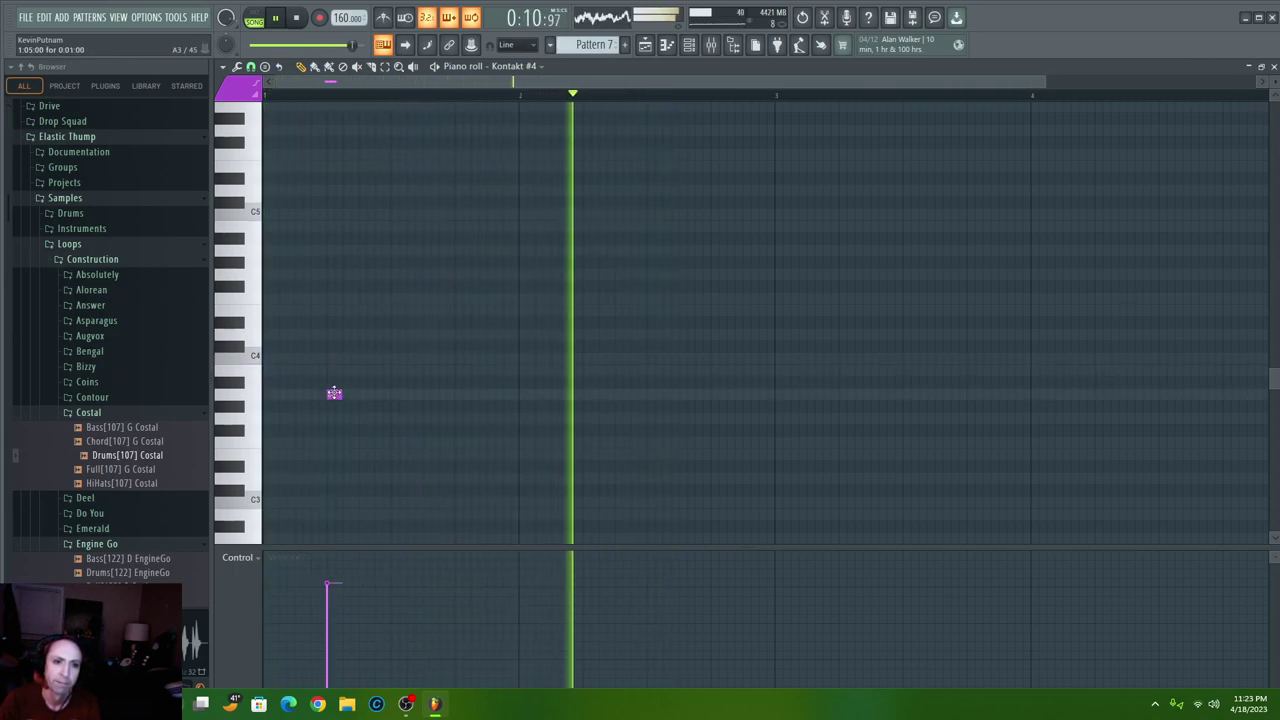
click(430, 358)
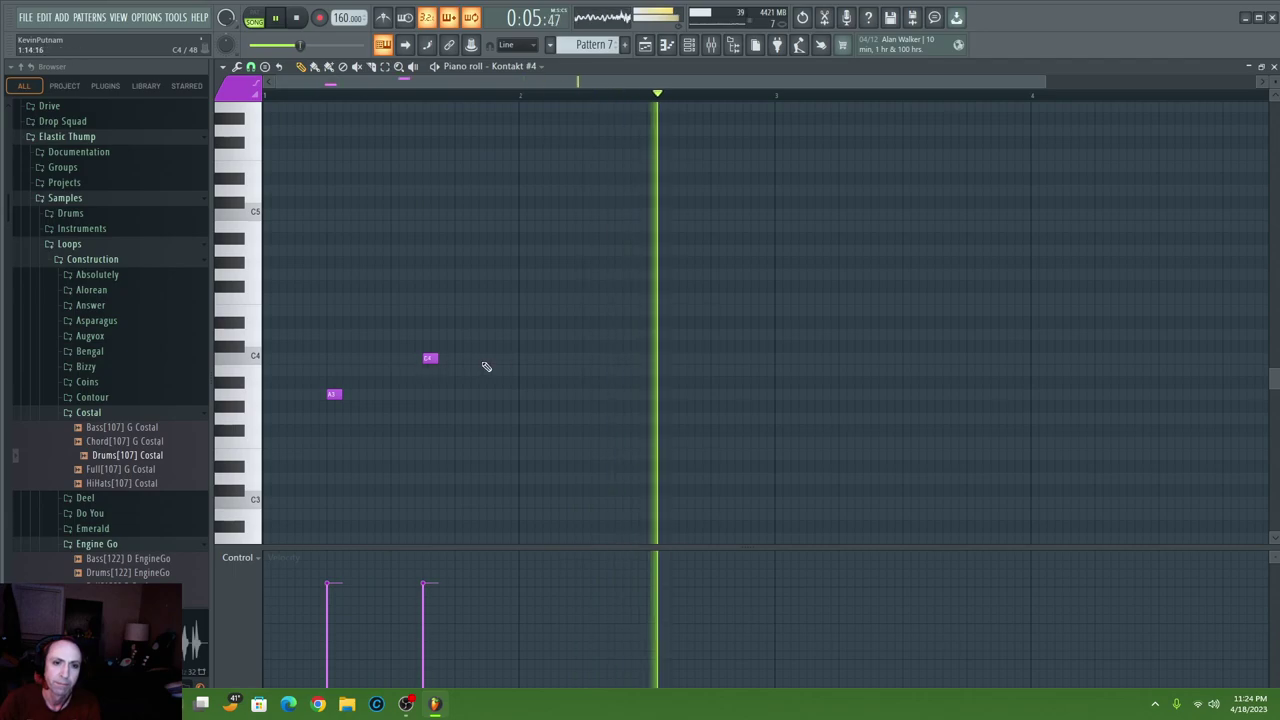
- Open the Kontakt #4 instrument and change the Twenty Five preset to Anamen
click(690, 47)
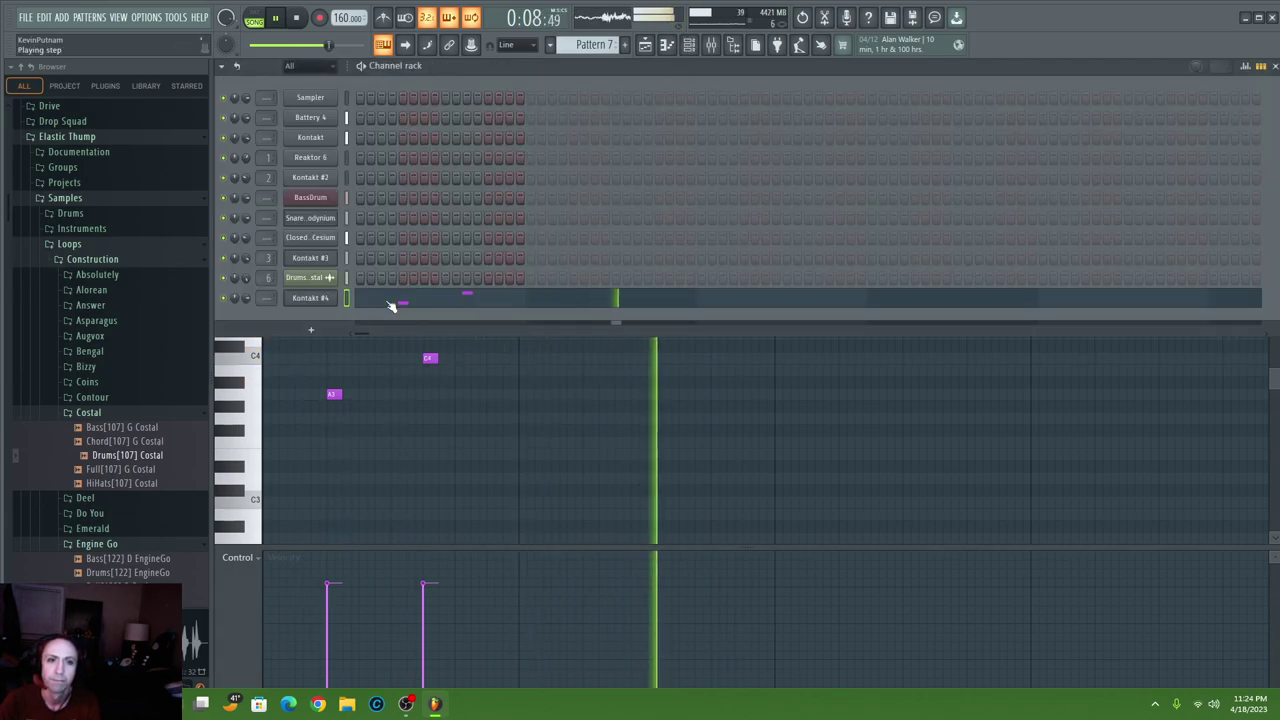
click(305, 298)
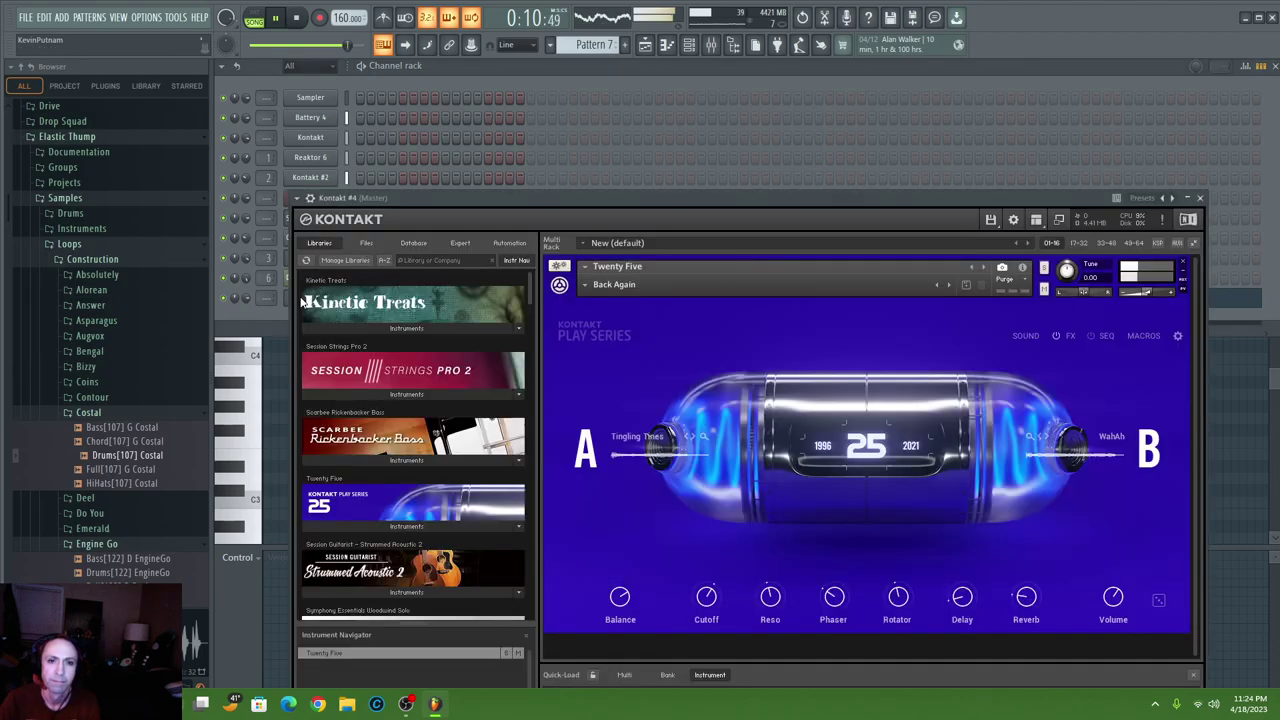
click(950, 285)
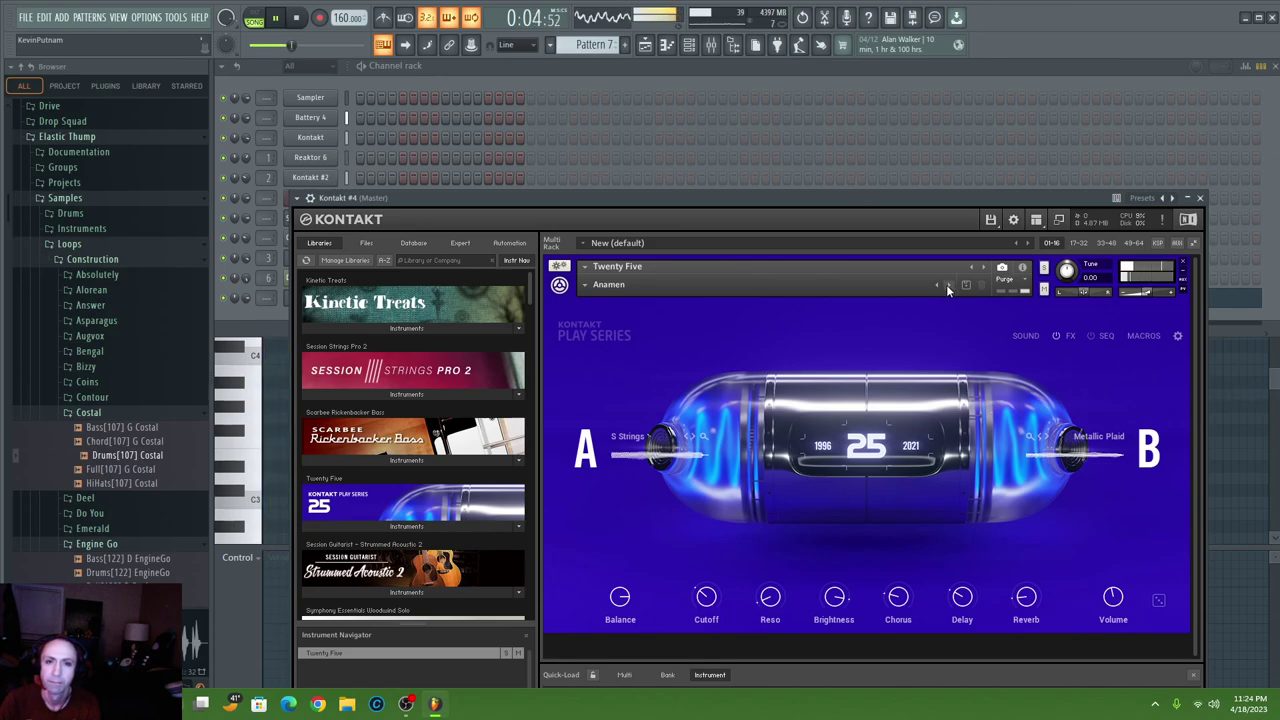
- Return to the Kontakt #4 piano roll and lengthen the A3 and C4 notes to two steps each
click(234, 298)
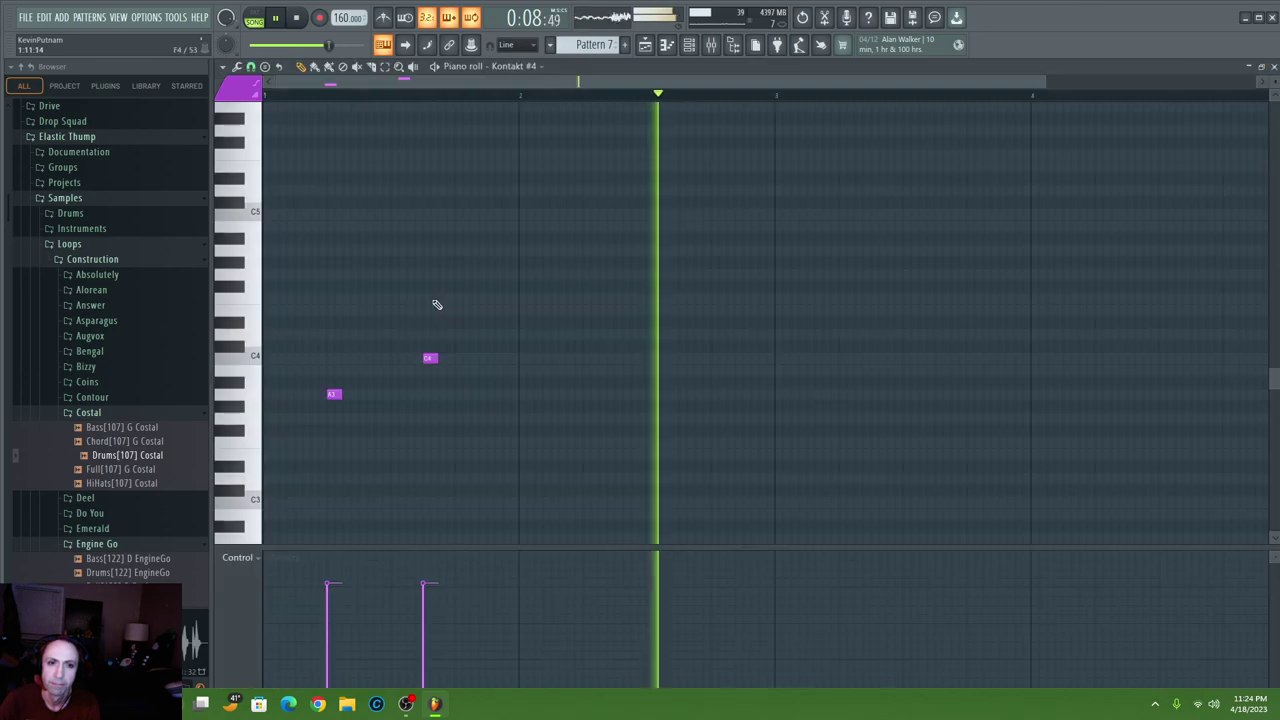
click(436, 303)
drag(340, 394, 358, 396)
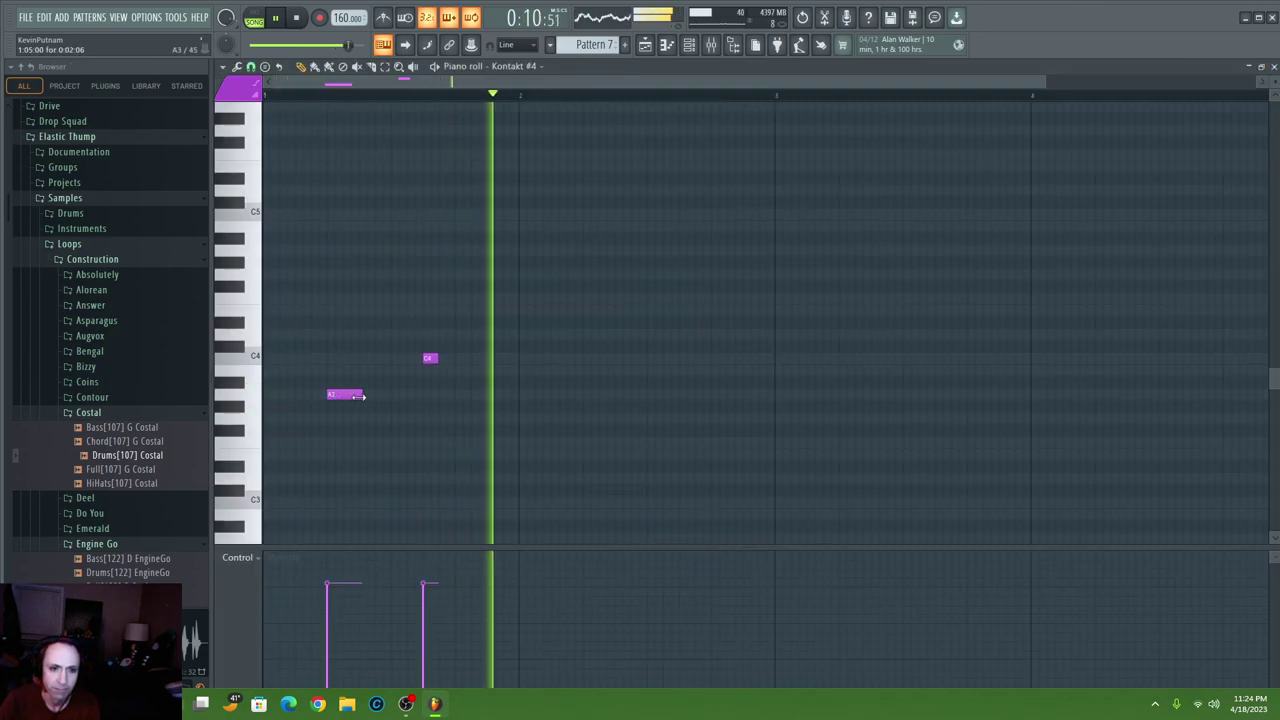
drag(437, 358, 455, 361)
- Raise the first note to G6 and move the second note up to A5 at step 13 of bar 1
drag(340, 394, 339, 201)
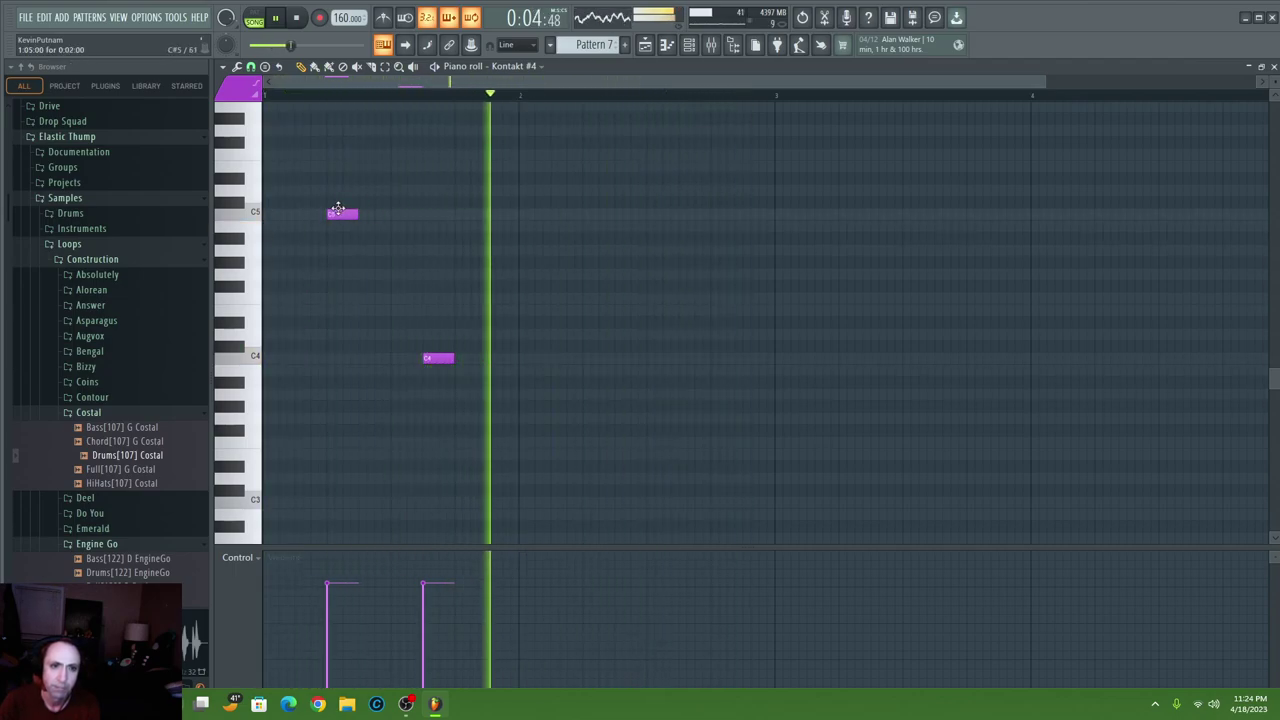
drag(440, 358, 442, 177)
scroll(443, 186, up, 4)
drag(443, 286, 470, 214)
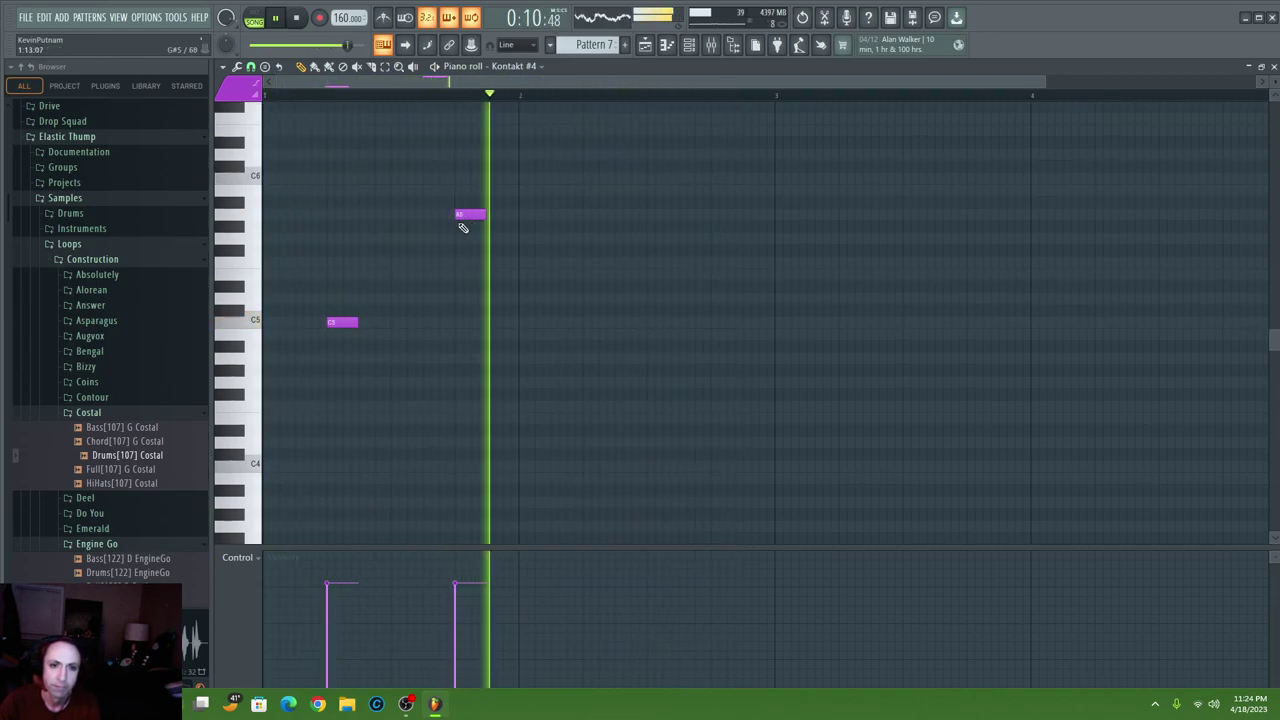
scroll(345, 350, up, 3)
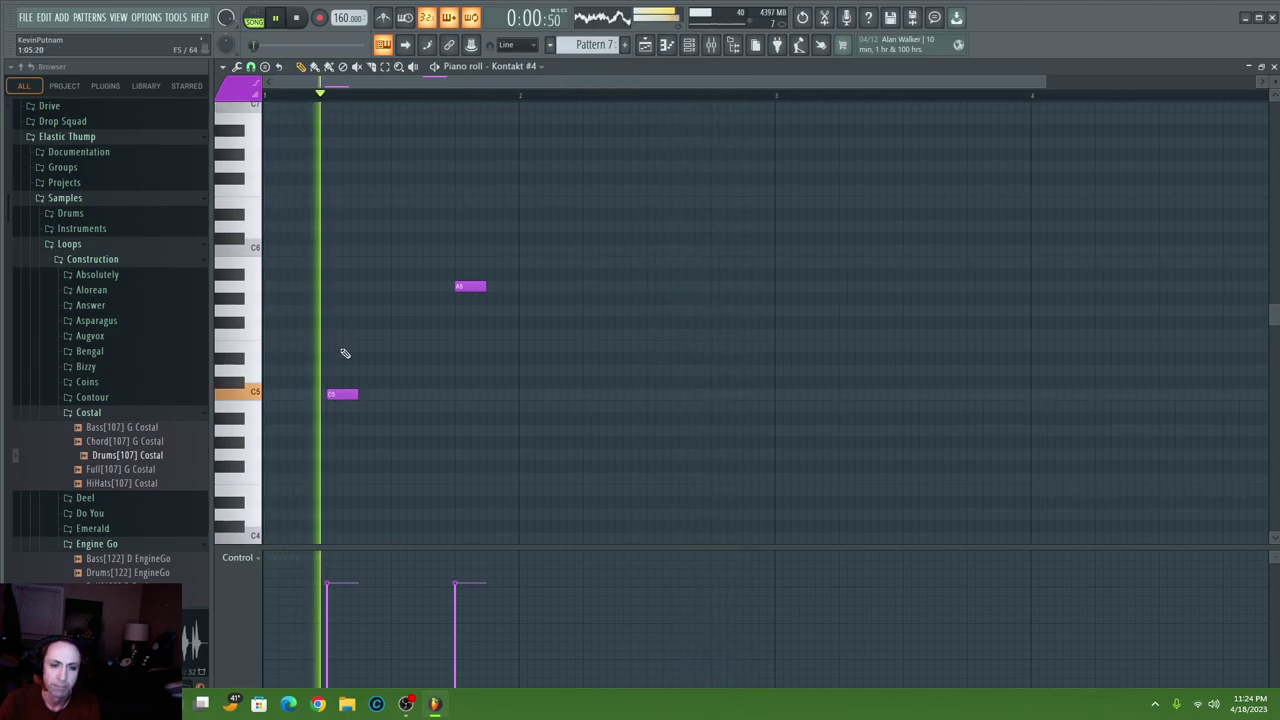
drag(342, 390, 338, 151)
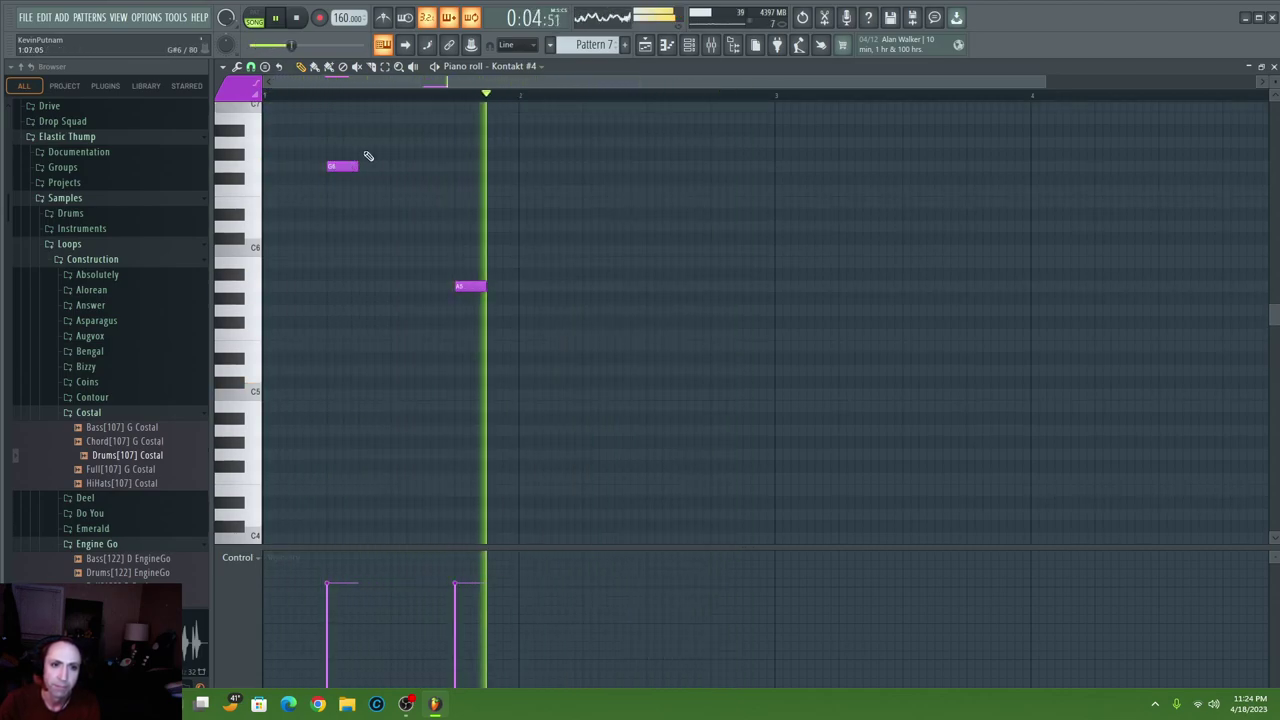
- Add a two-step E6 note at step 9 of bar 2 in the Kontakt #4 piano roll
key(F6)
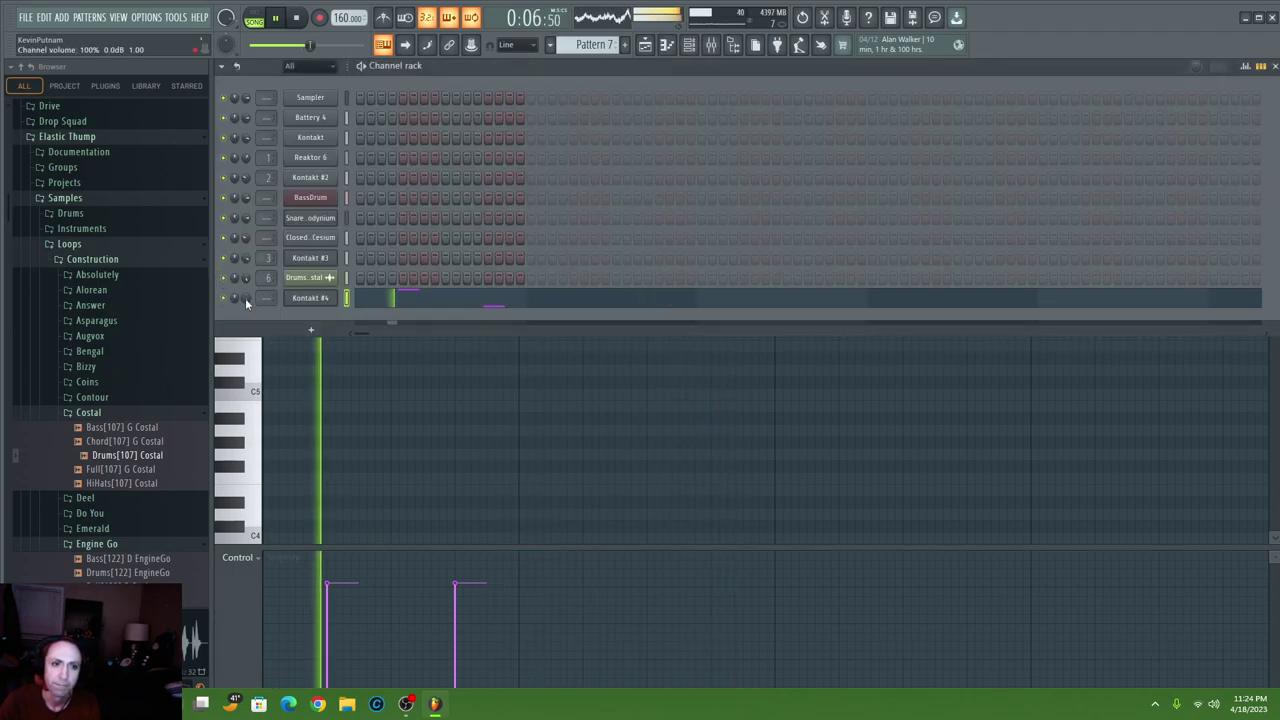
click(312, 297)
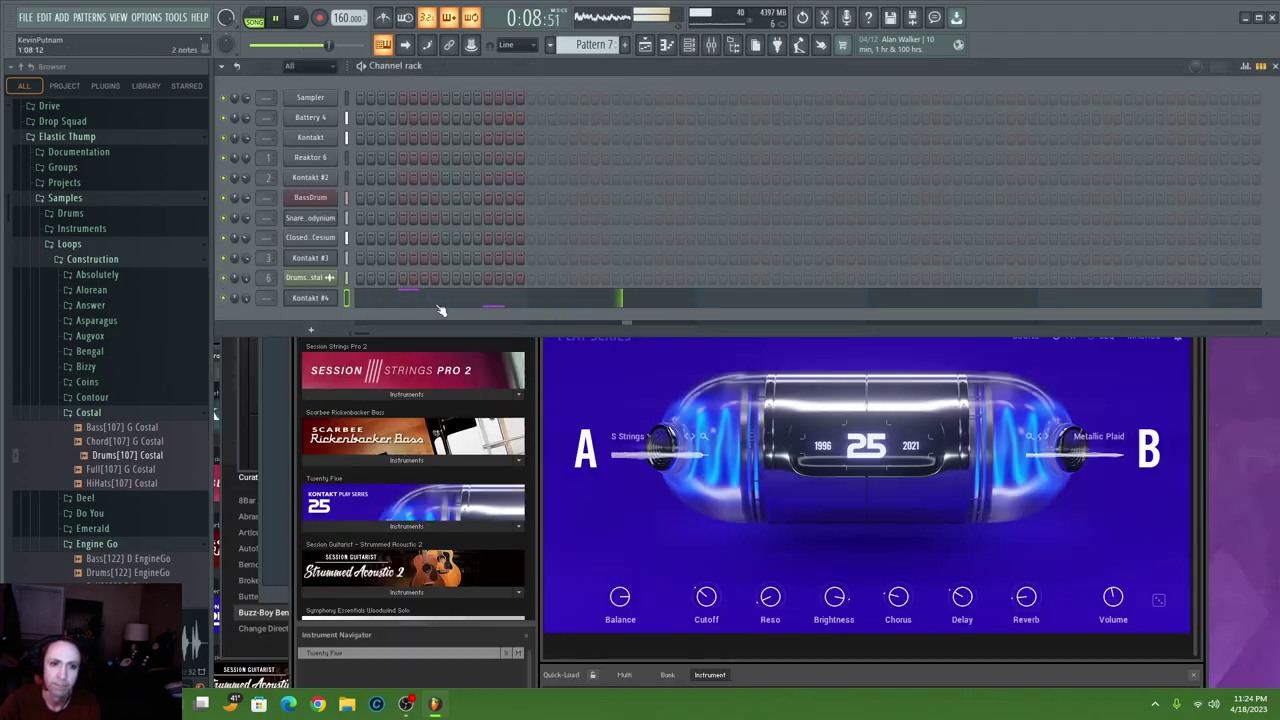
click(440, 303)
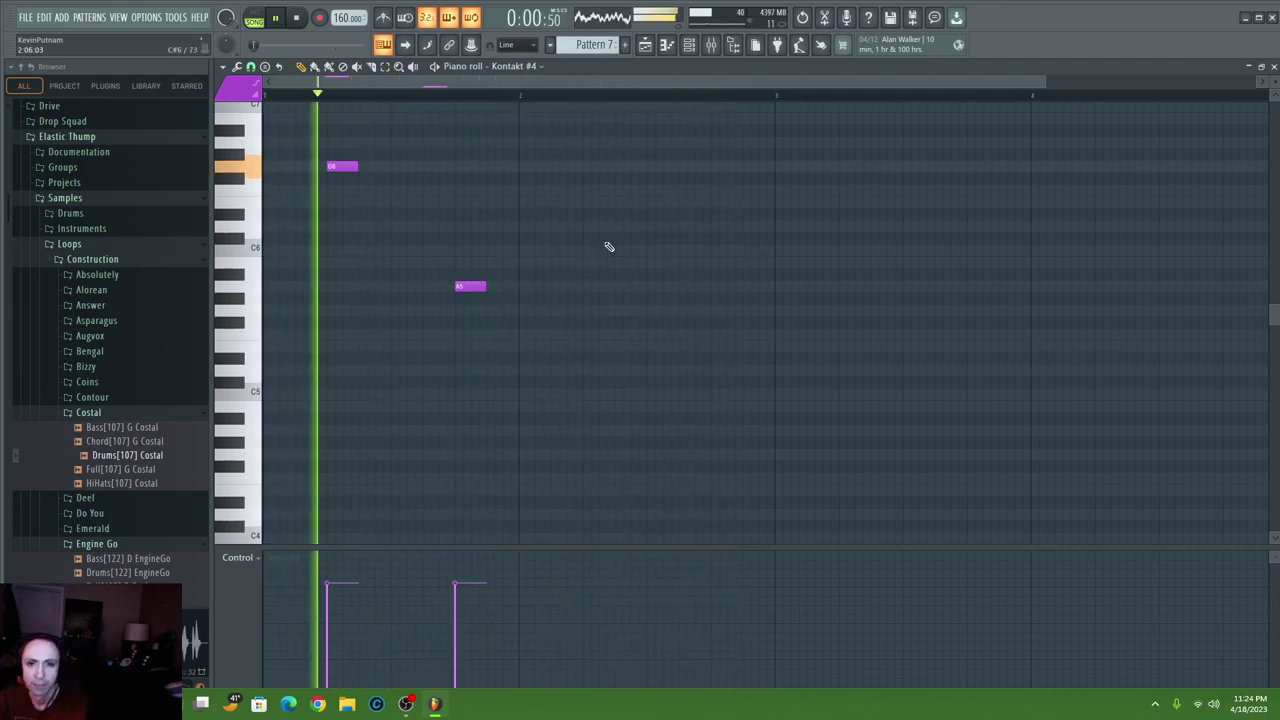
click(652, 200)
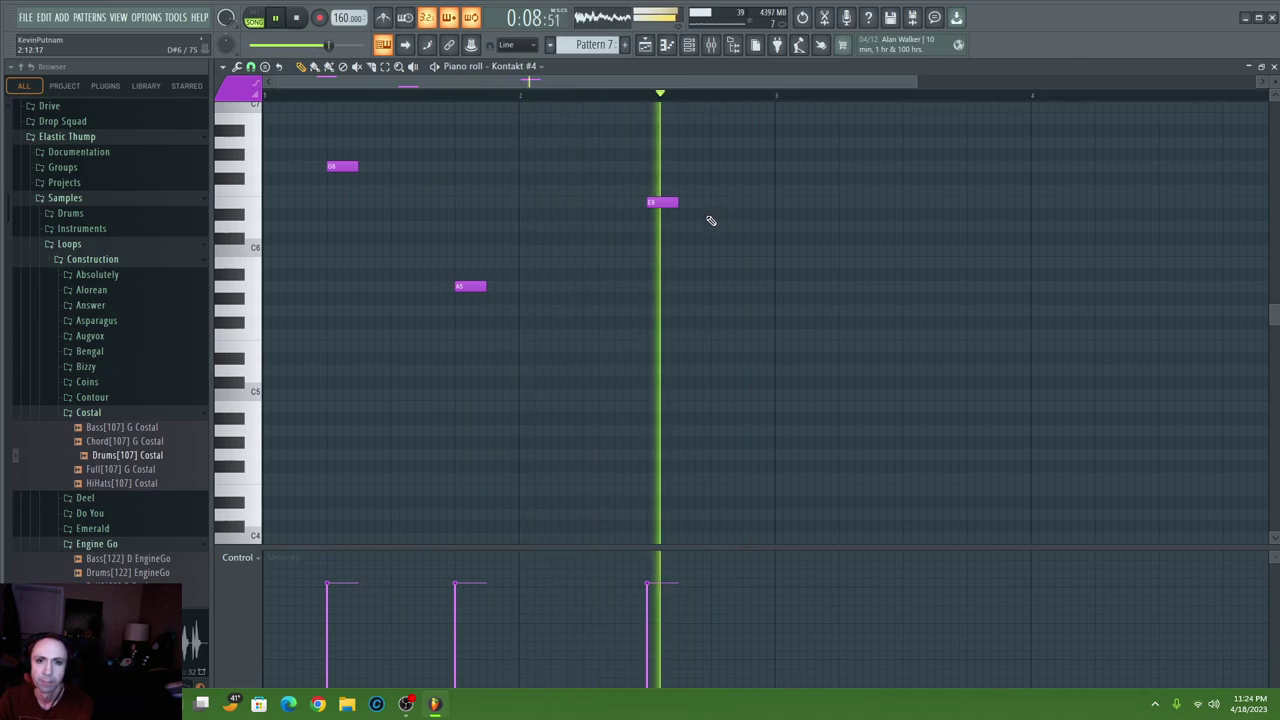
- Reopen the Kontakt #4 instrument and load the Bass Bot preset in Twenty Five
key(F6)
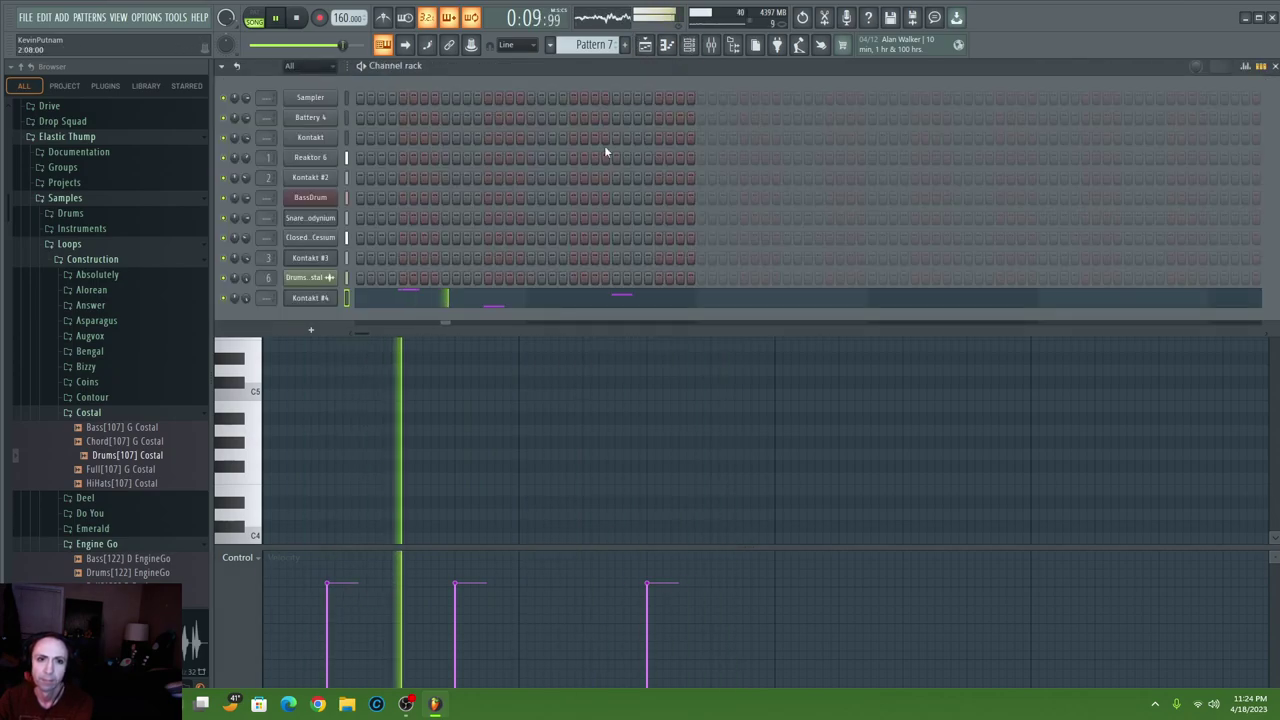
click(302, 302)
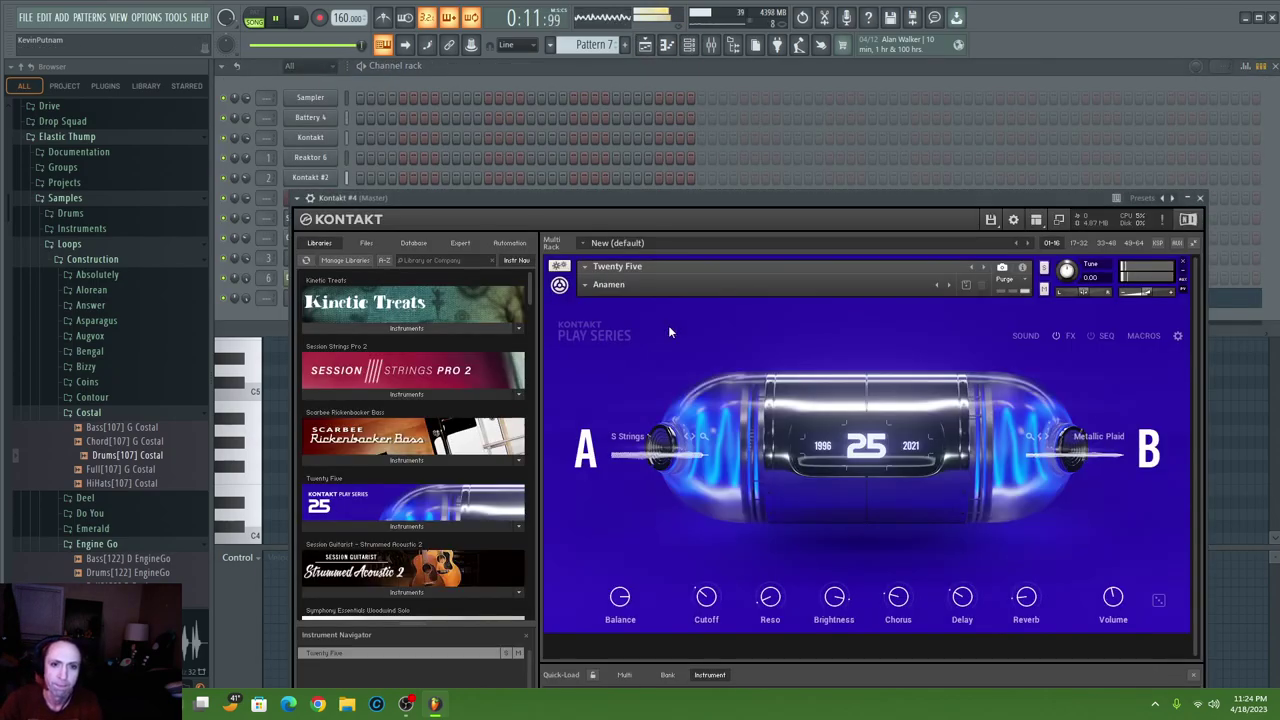
click(950, 286)
click(949, 284)
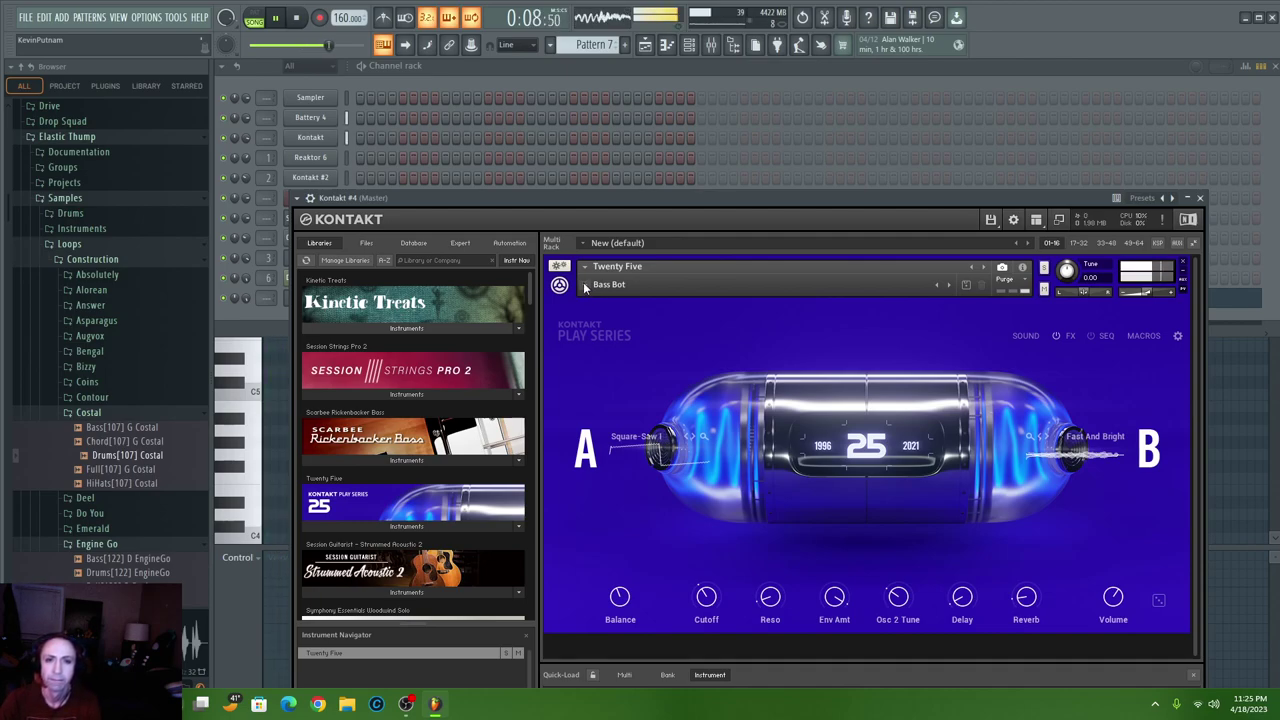
- Route the Kontakt #4 channel to mixer Insert 7 and load Guitar Rig 6 in that track's first effect slot
drag(585, 204, 569, 354)
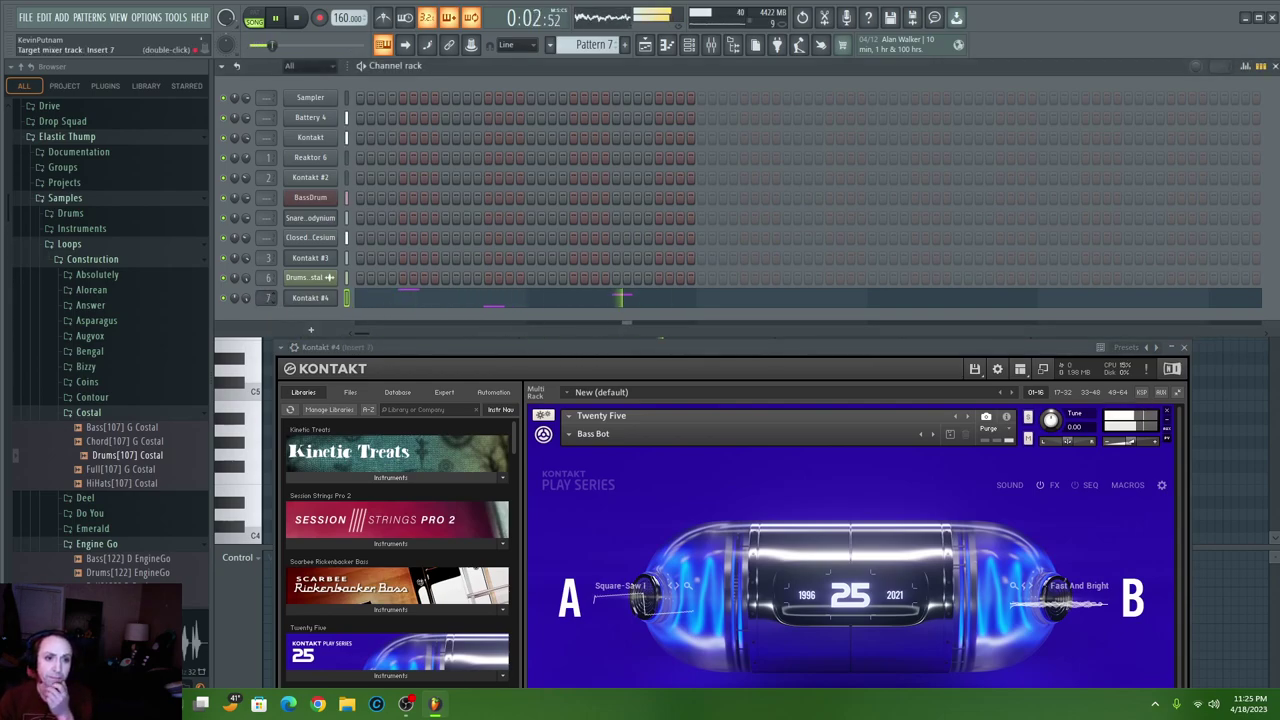
double_click(265, 298)
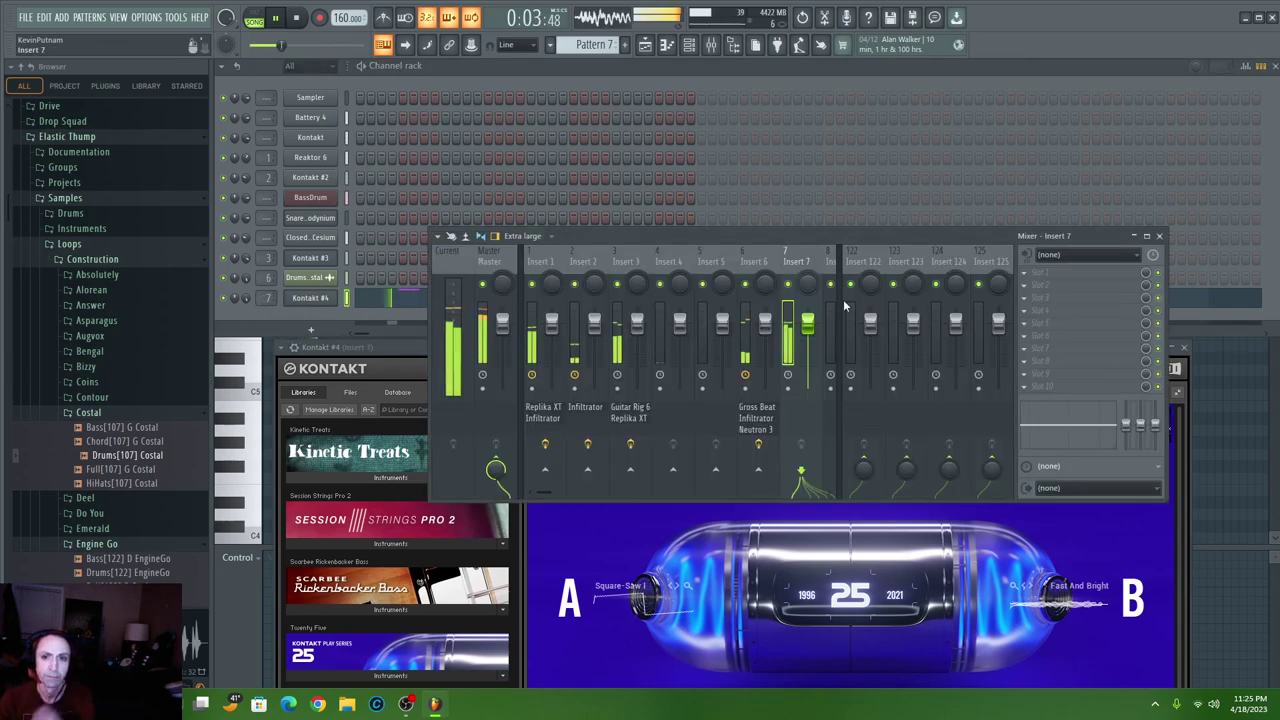
click(1018, 276)
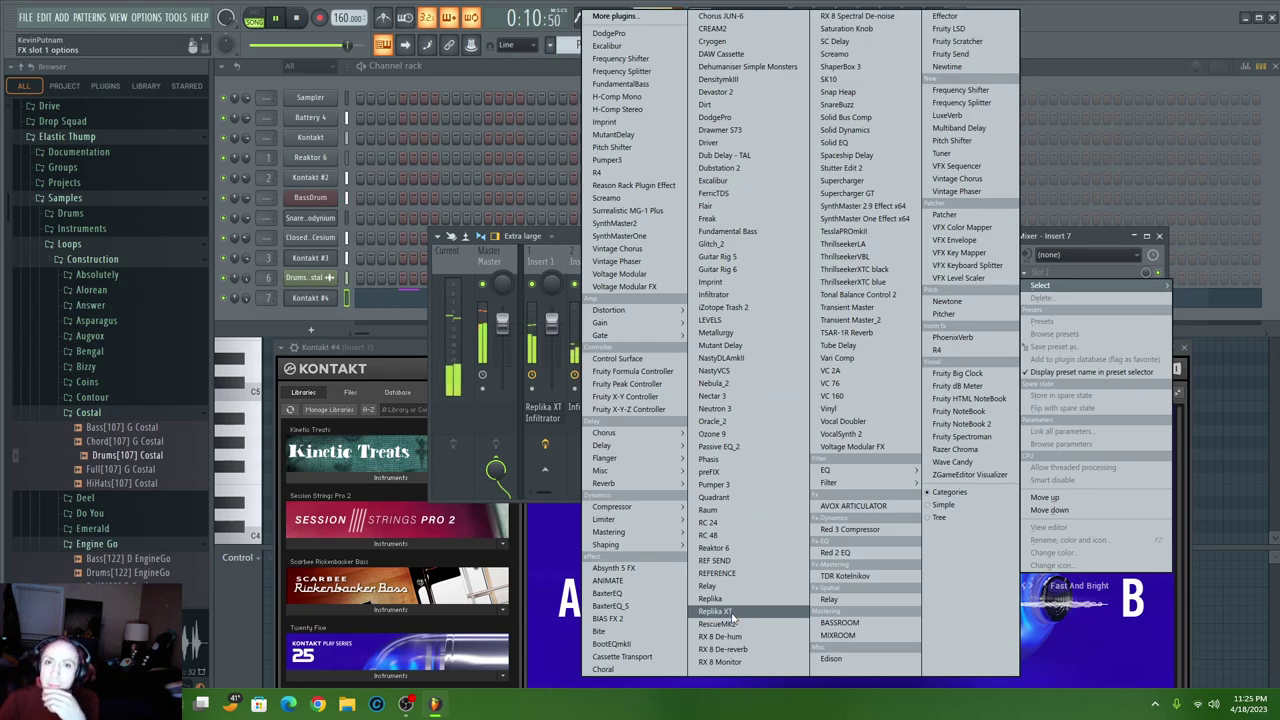
click(700, 269)
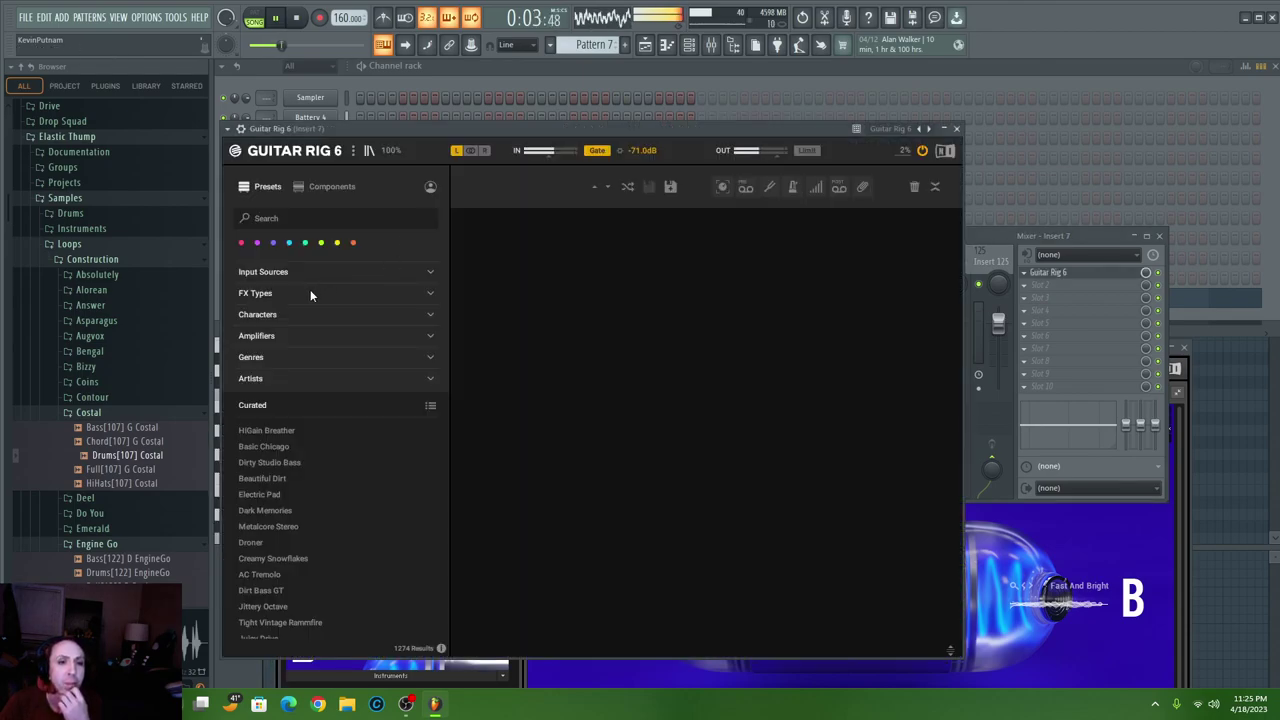
- Filter the Guitar Rig 6 presets by the Delay effect type and load AYA EvlTwinklNrg
click(310, 292)
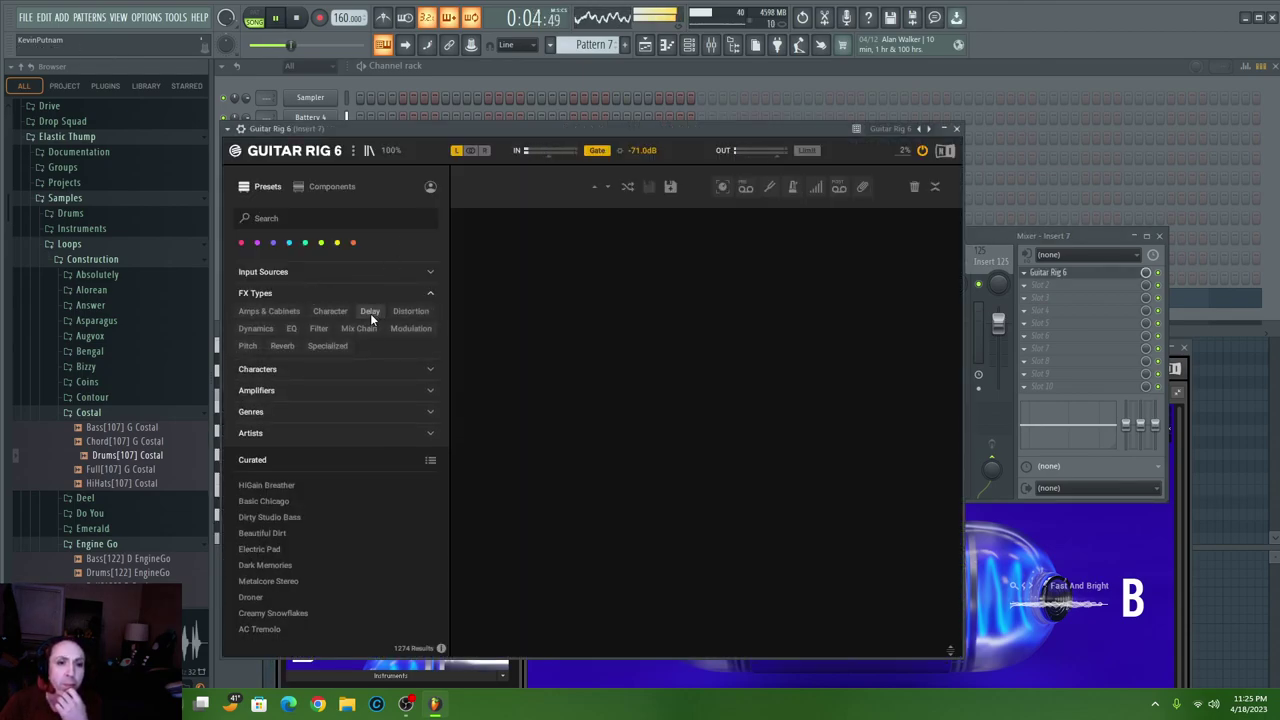
click(370, 312)
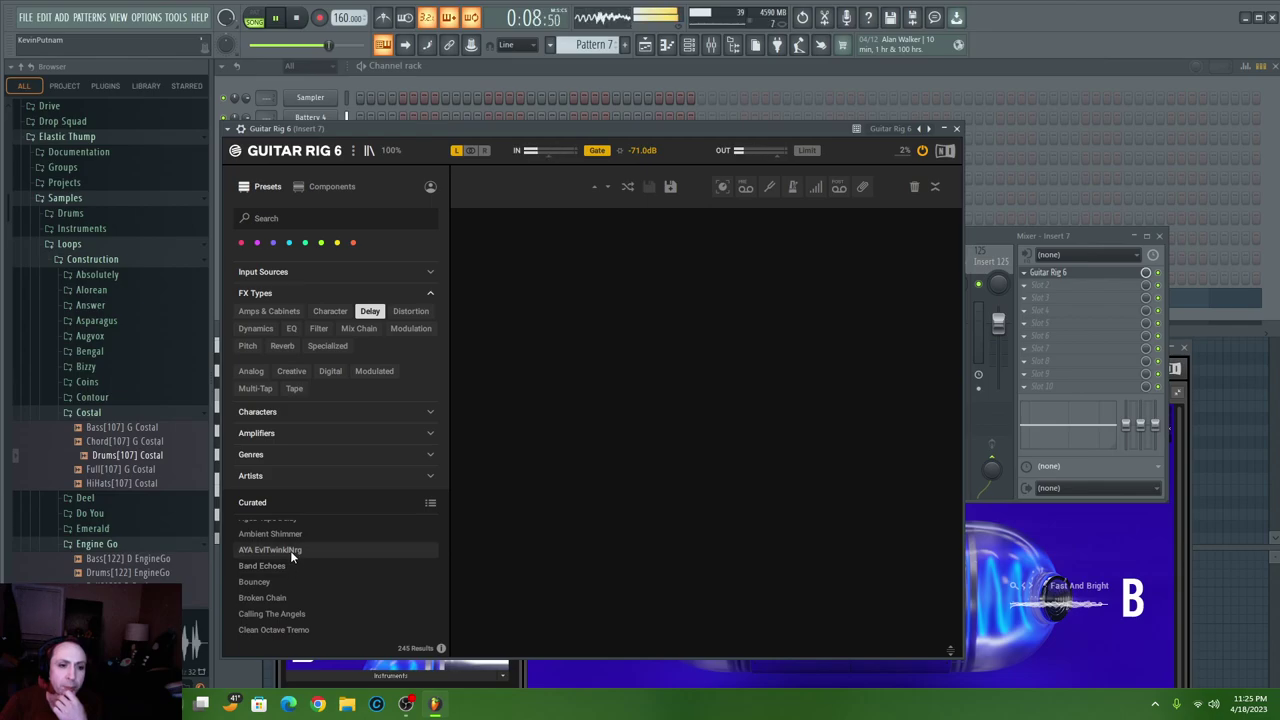
click(290, 550)
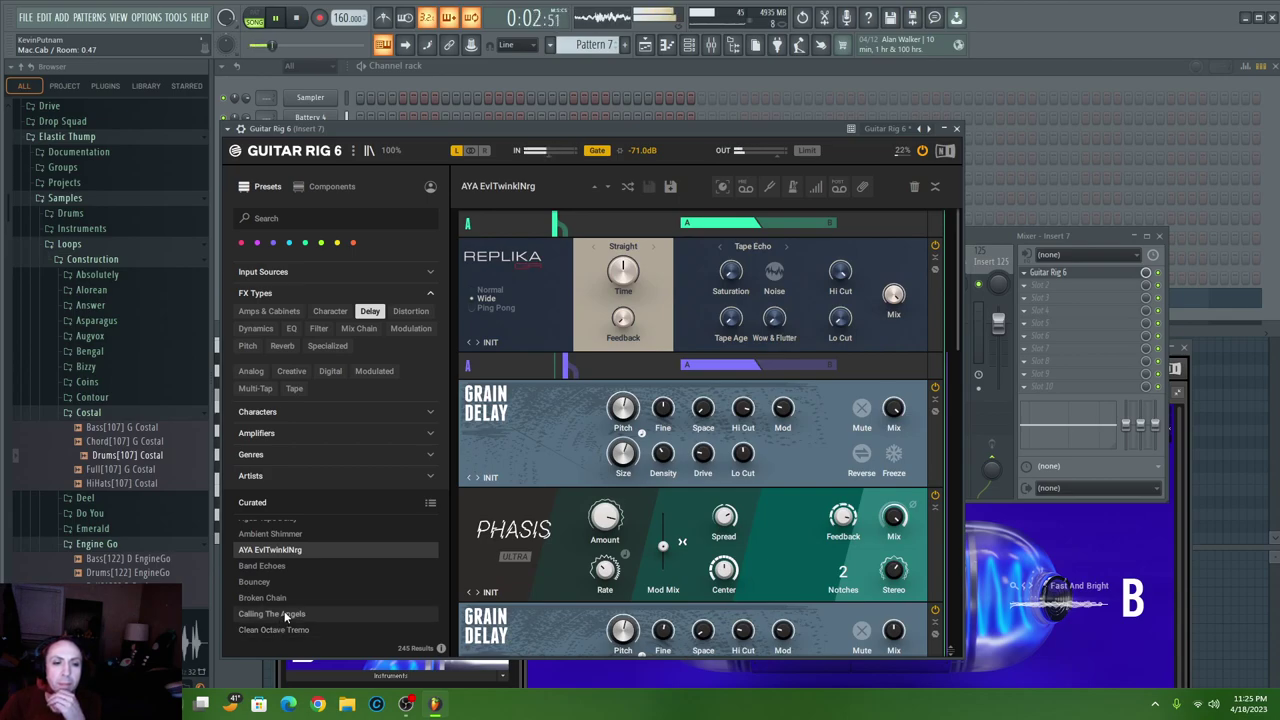
- Audition the delay presets Filtered Dream 4 Ambient Chords and Glitchy Circuit in Guitar Rig 6
scroll(284, 610, down, 5)
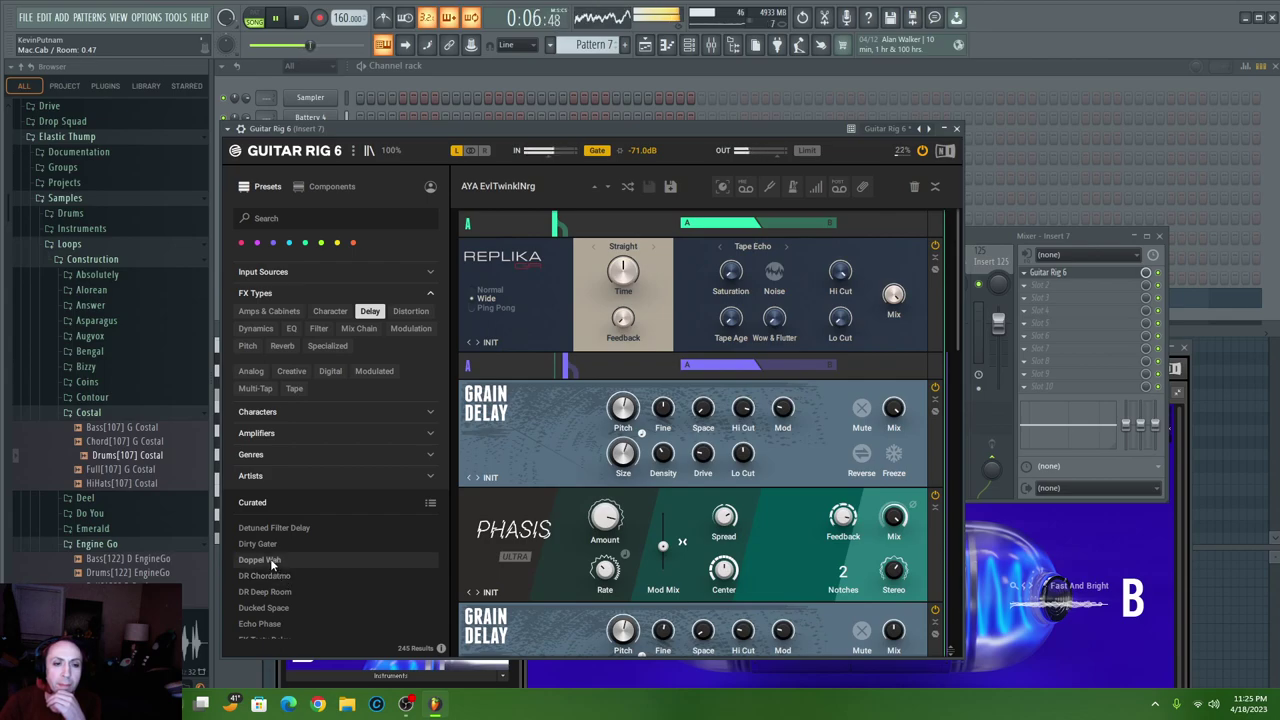
scroll(276, 600, down, 3)
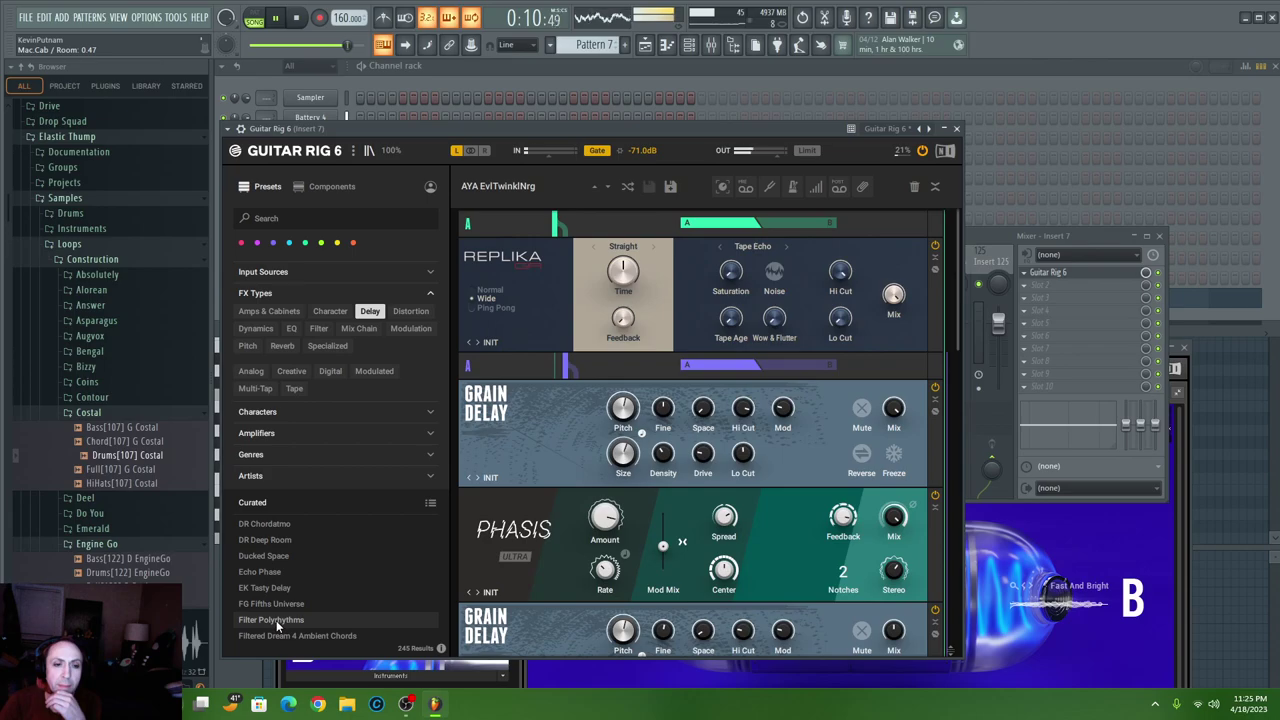
scroll(288, 630, down, 5)
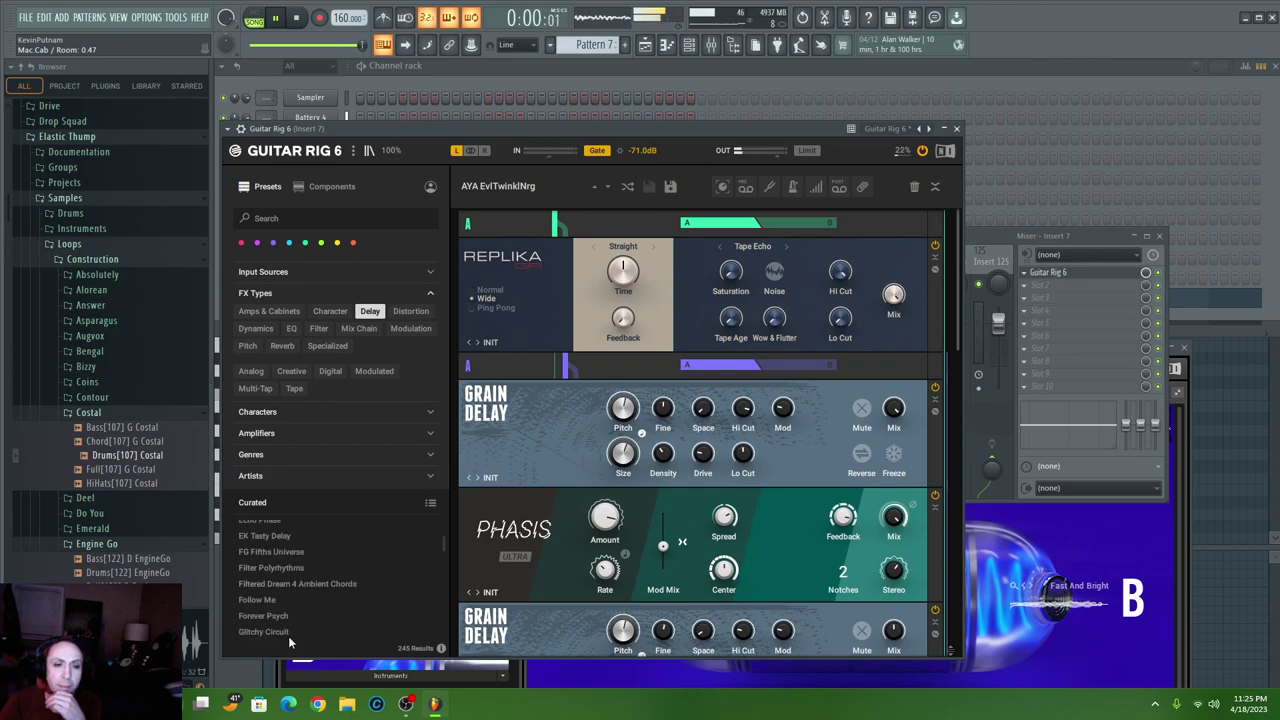
click(301, 584)
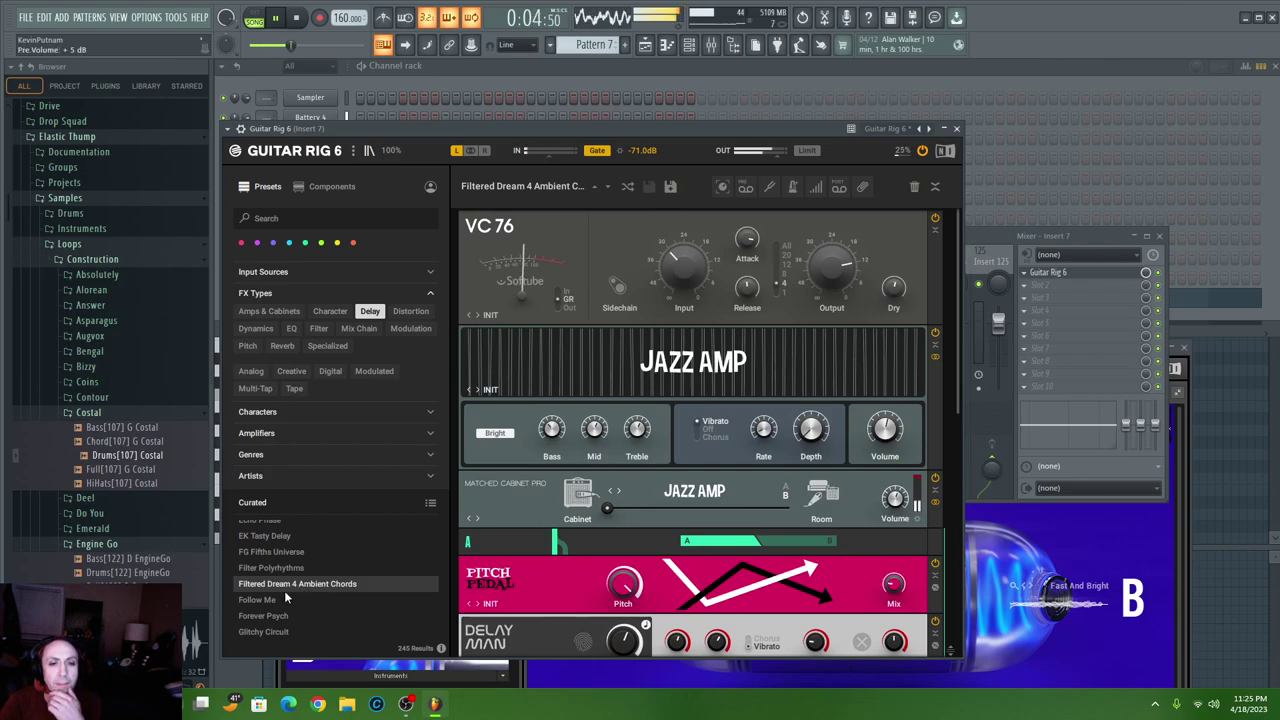
scroll(270, 606, down, 1)
click(270, 606)
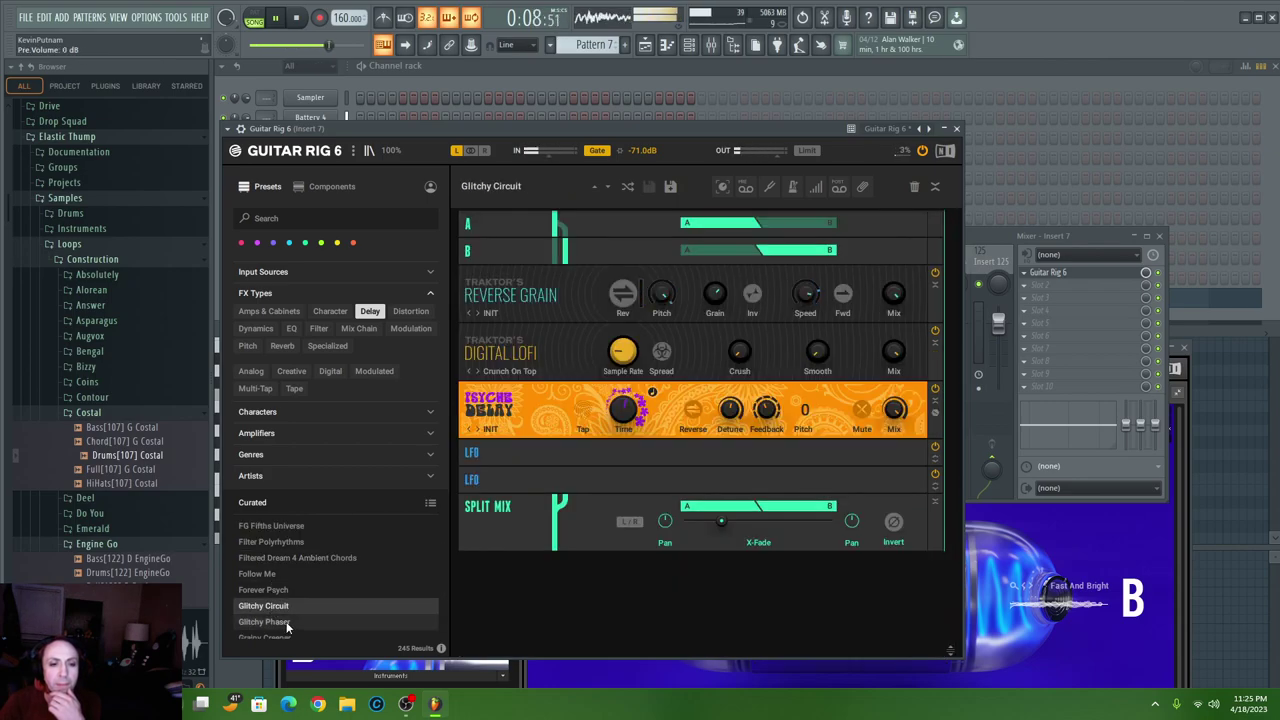
- Audition the Hazy Shimmers and Heavenly Ladder presets, and load JC Sparkly Stereo Leslie Delays
scroll(290, 613, down, 3)
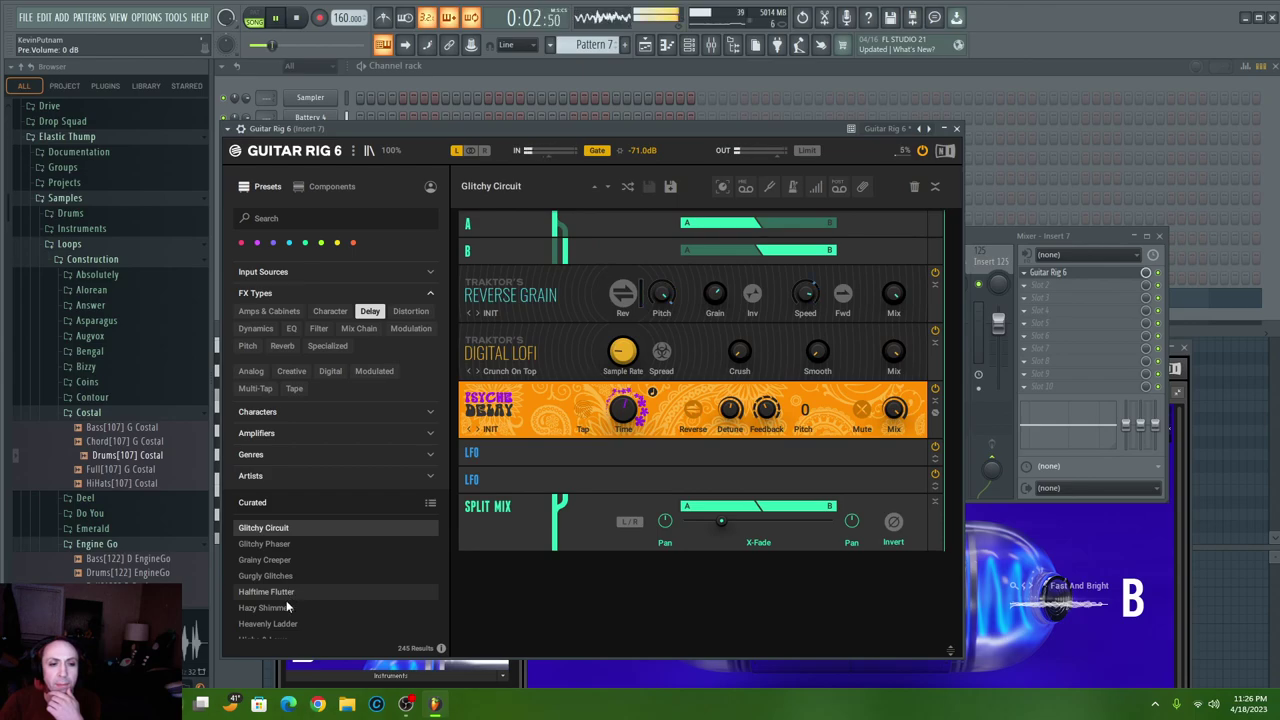
click(285, 606)
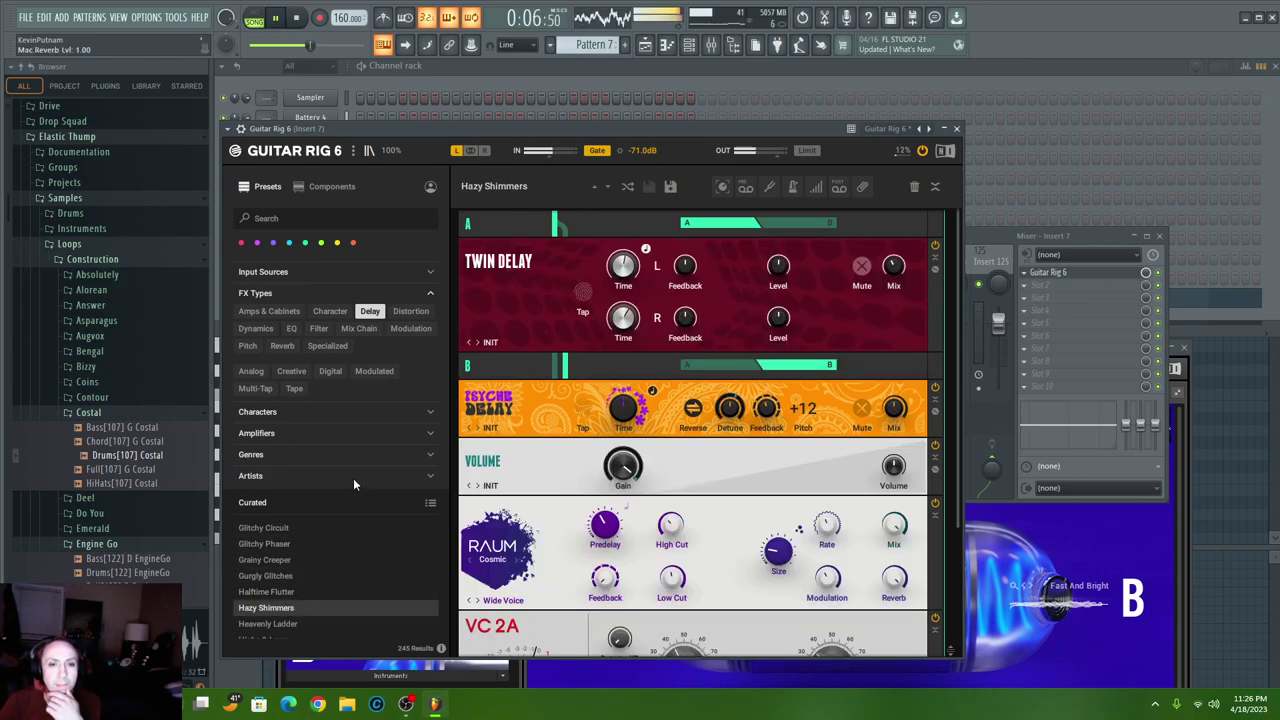
click(294, 622)
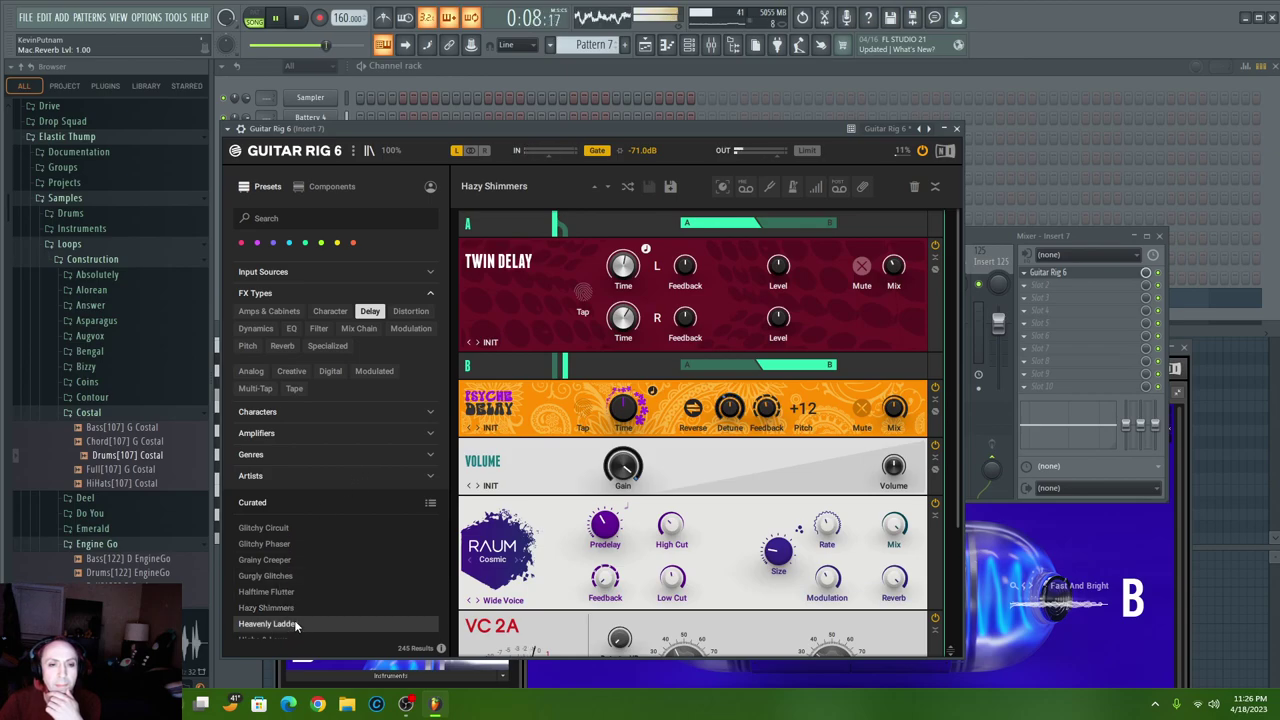
scroll(303, 600, down, 3)
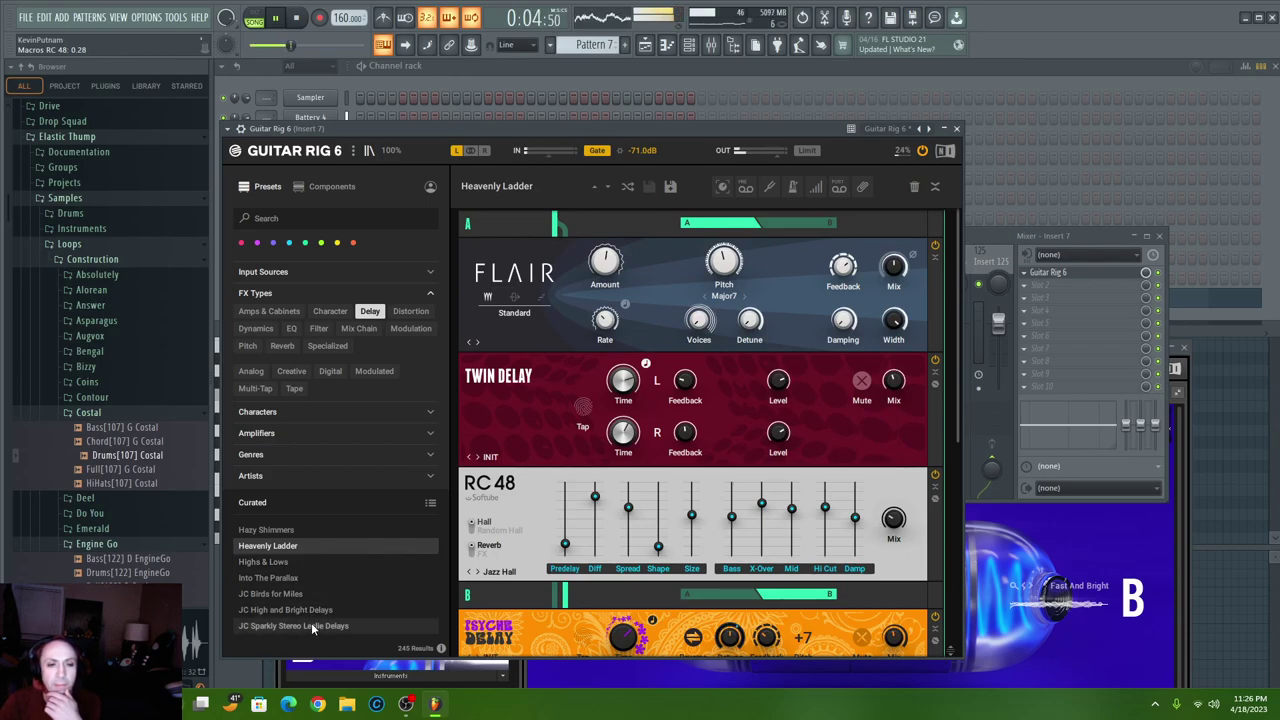
click(311, 625)
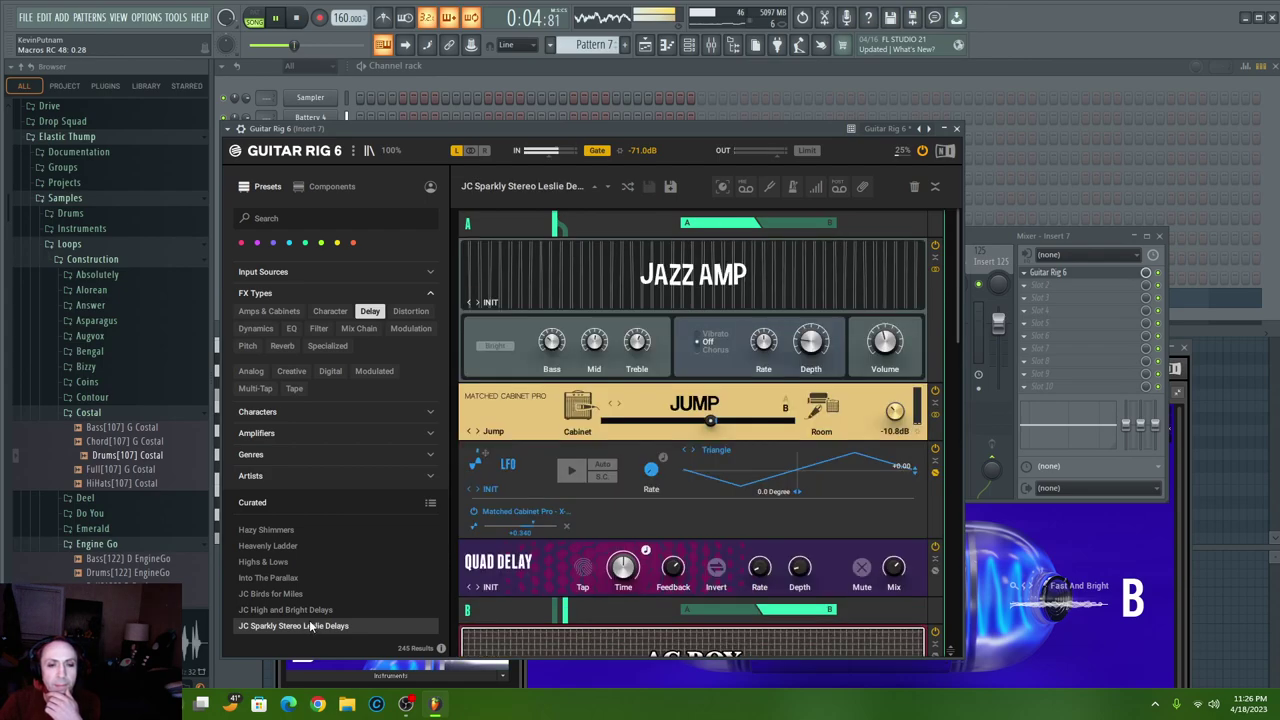
- Audition the delay presets Loop Freak, JS Split Personadelay, LL Leafy Sea Dragon and Multiband Delays in Guitar Rig 6
scroll(311, 620, down, 3)
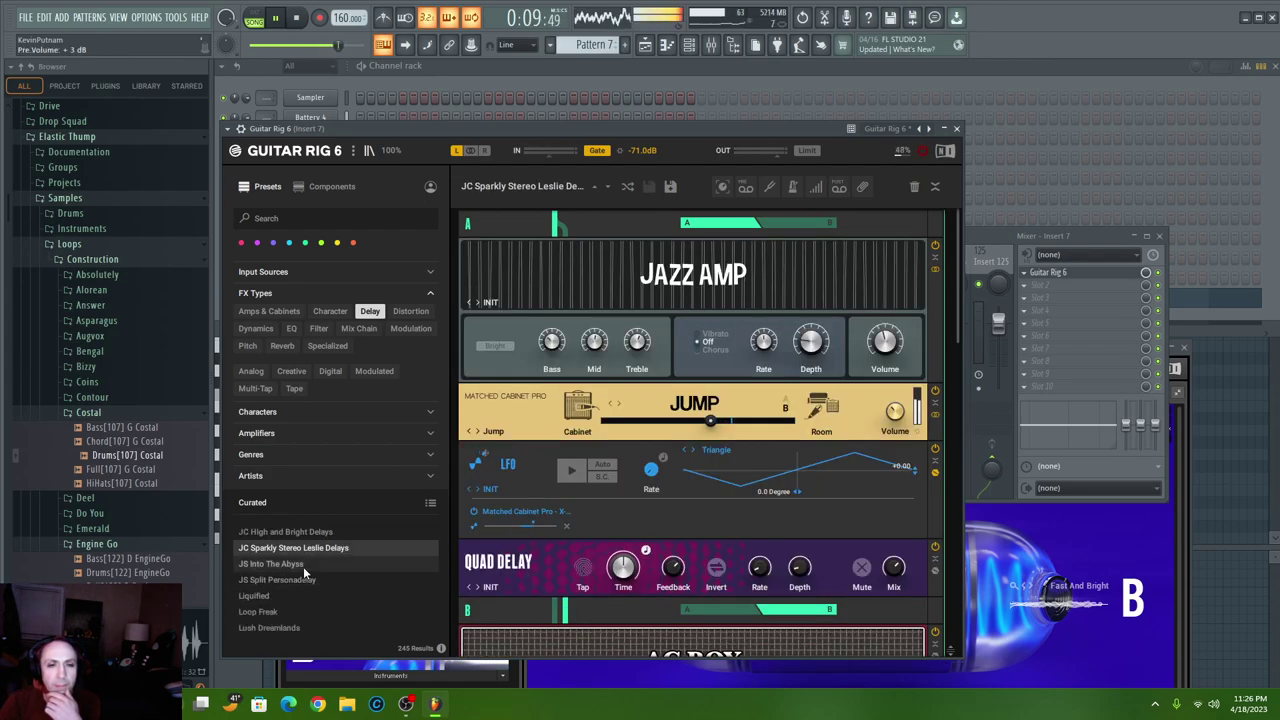
click(272, 610)
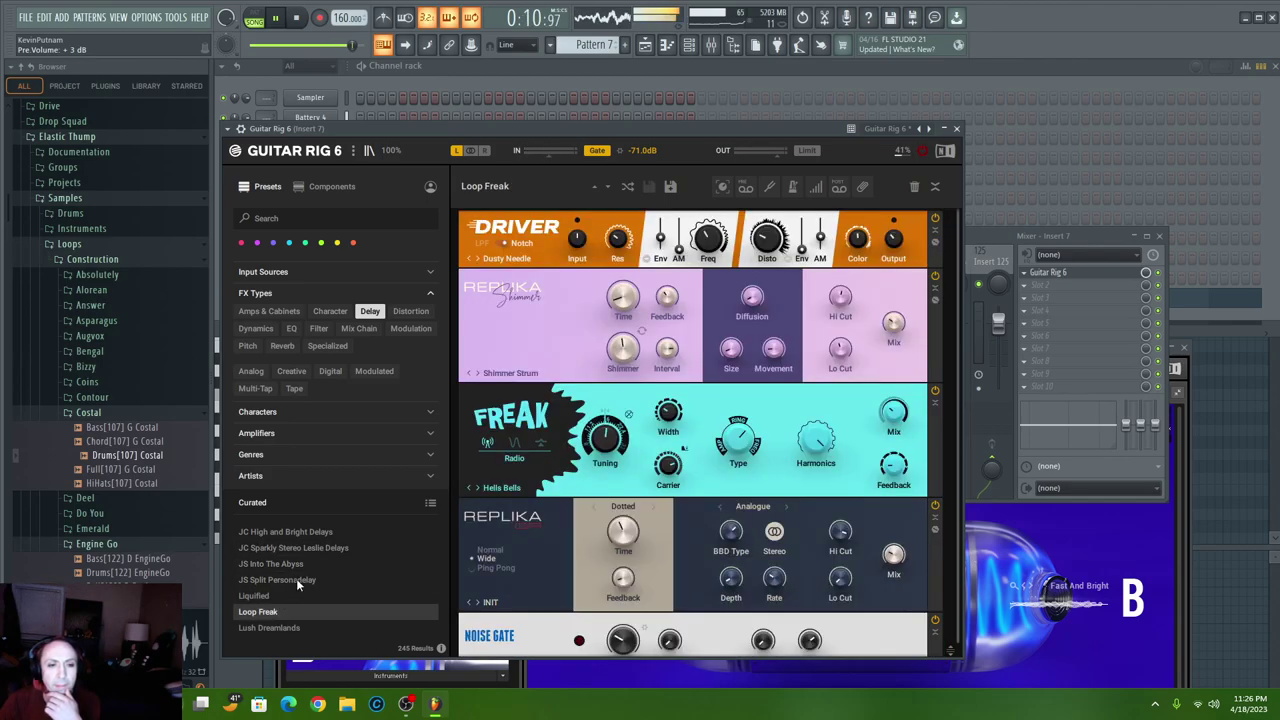
click(296, 578)
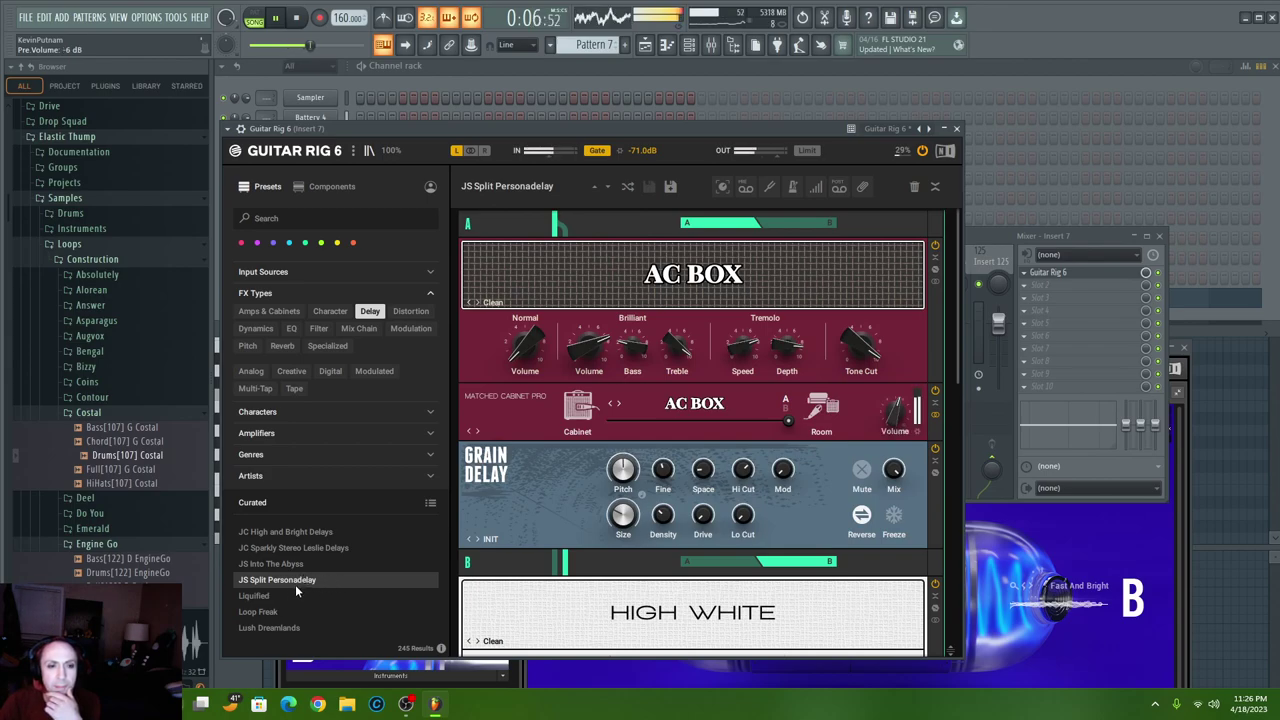
scroll(286, 589, down, 1)
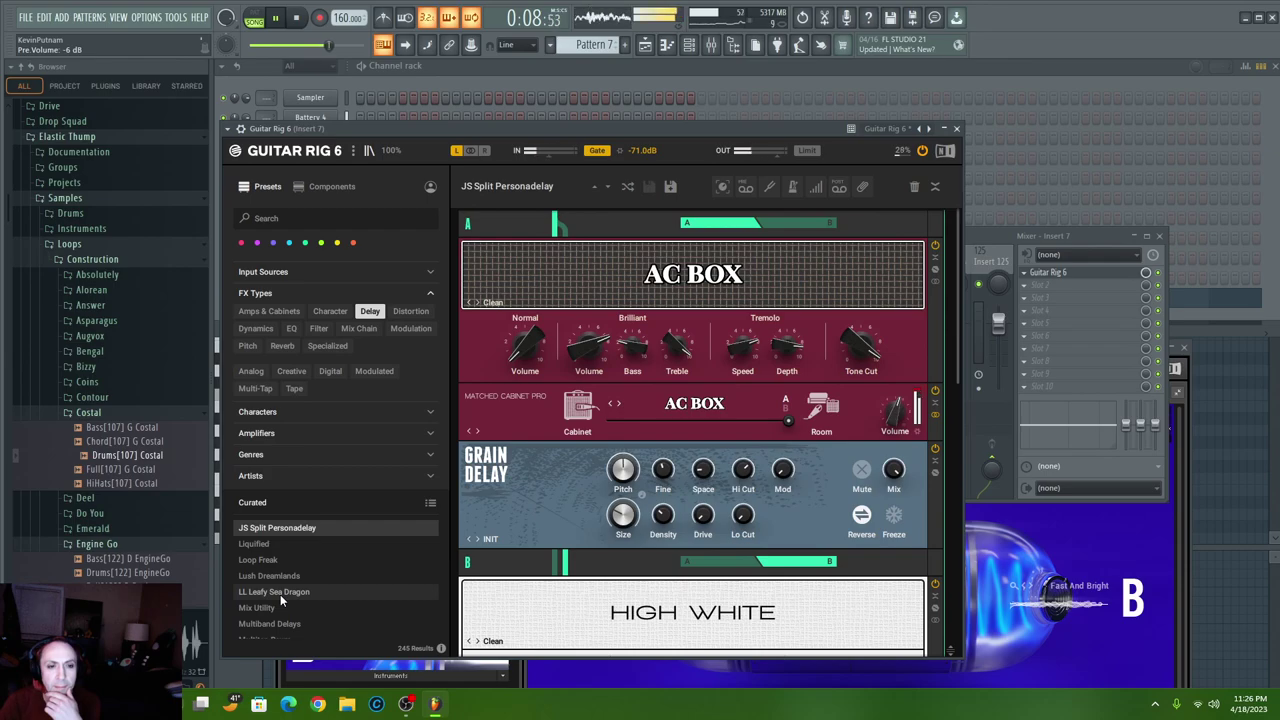
click(280, 594)
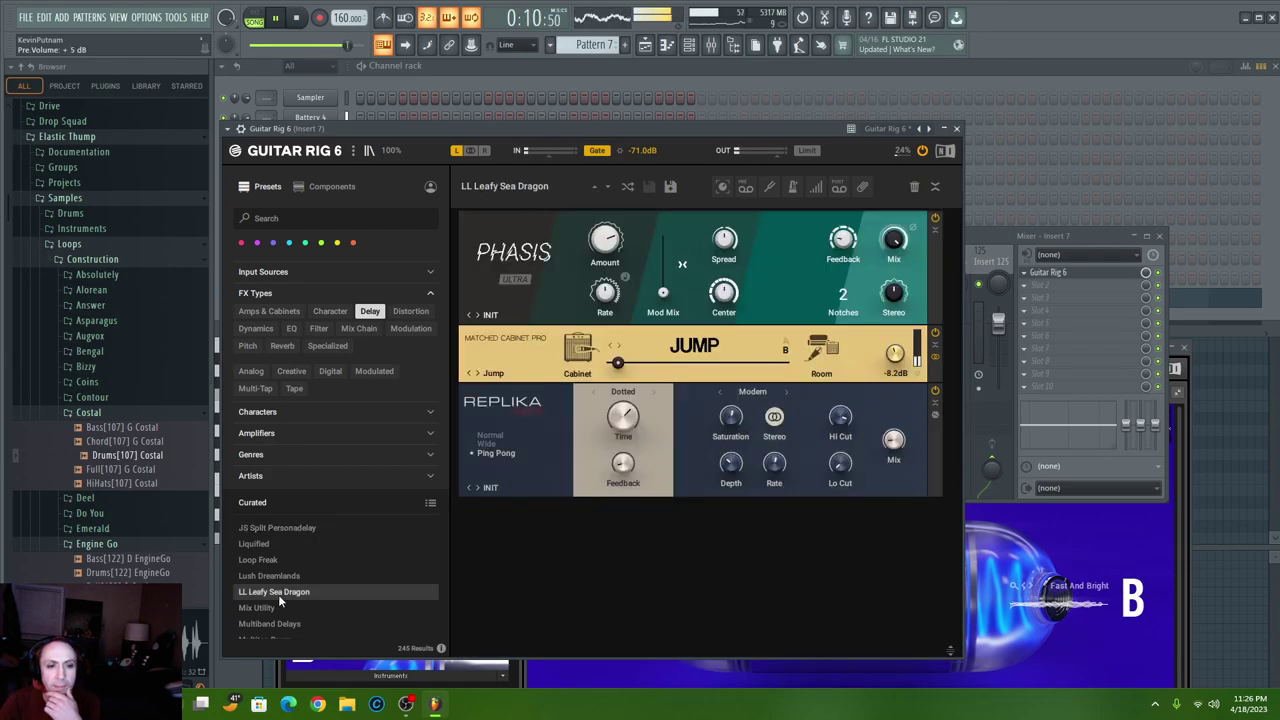
click(268, 624)
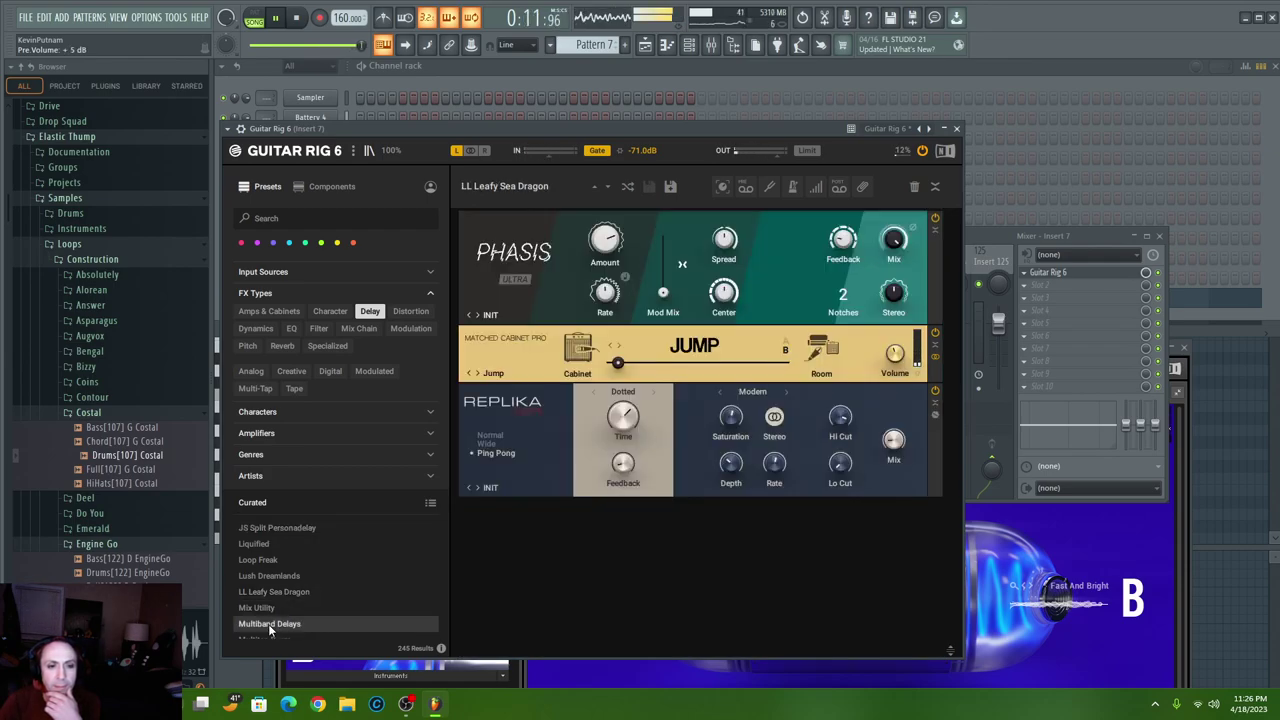
- Load the RE Trippy Trails To You preset from the filtered delay presets
scroll(326, 614, down, 3)
scroll(326, 614, down, 1)
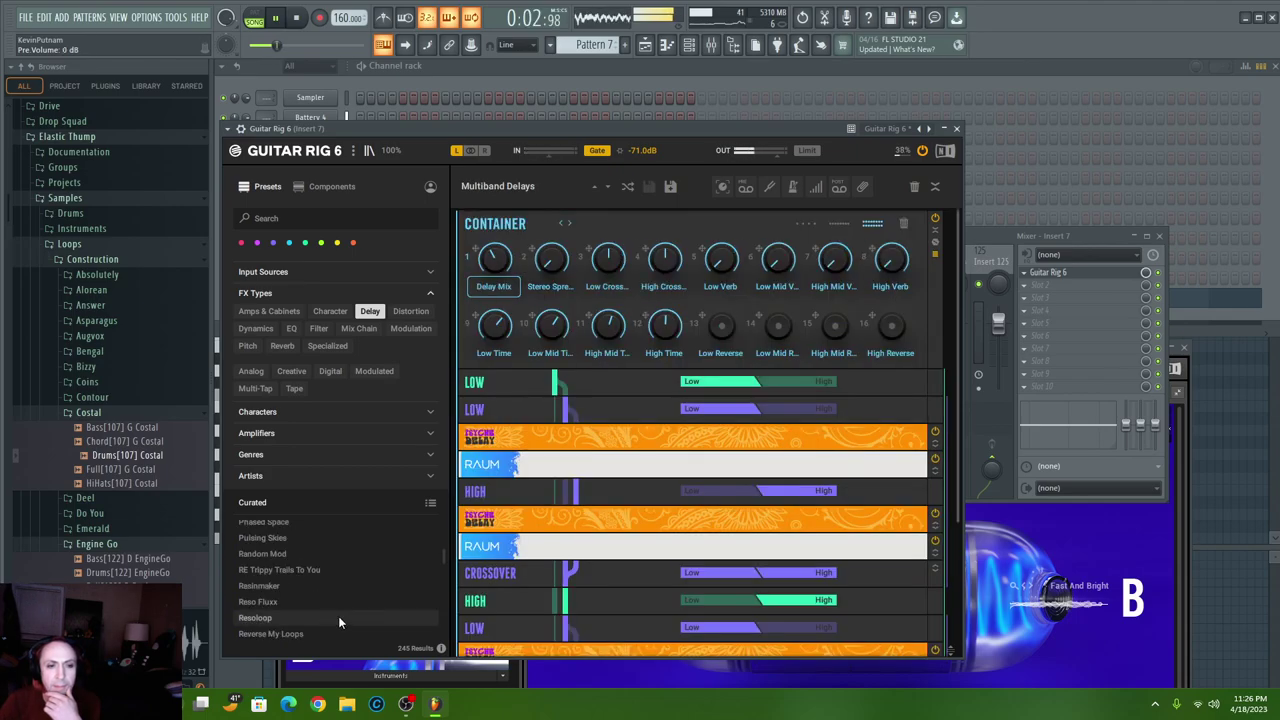
click(297, 570)
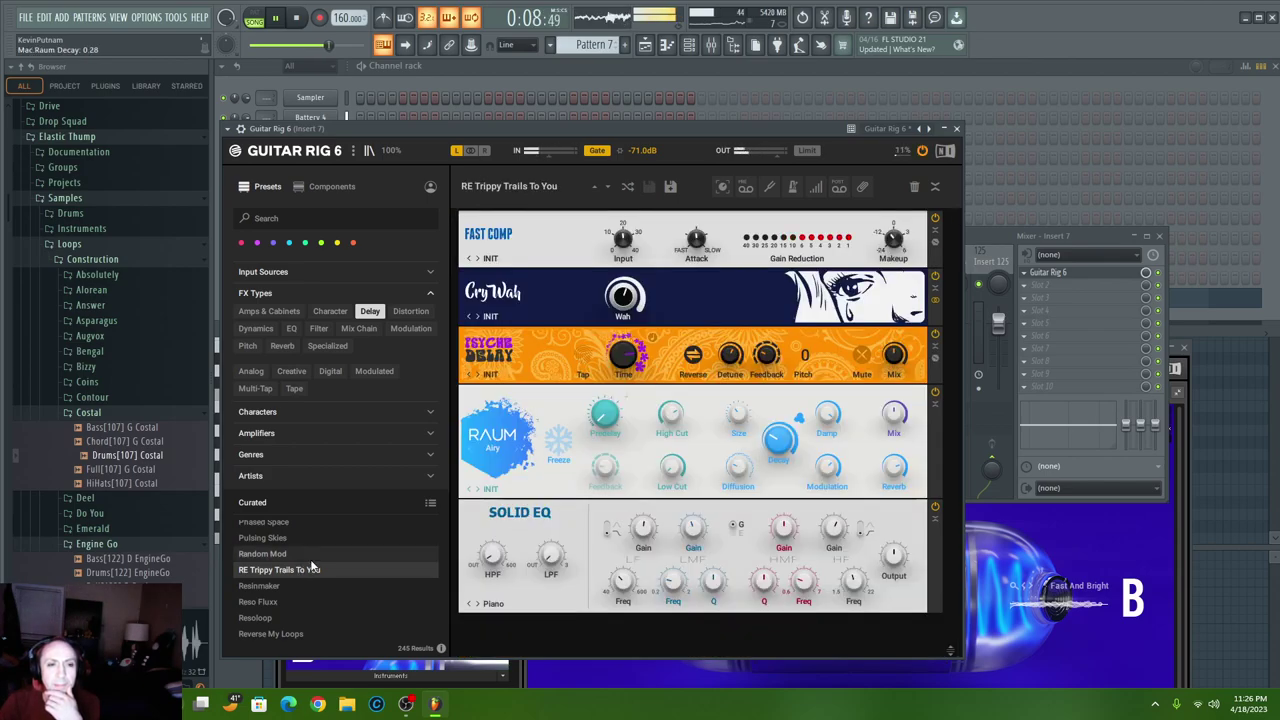
click(526, 68)
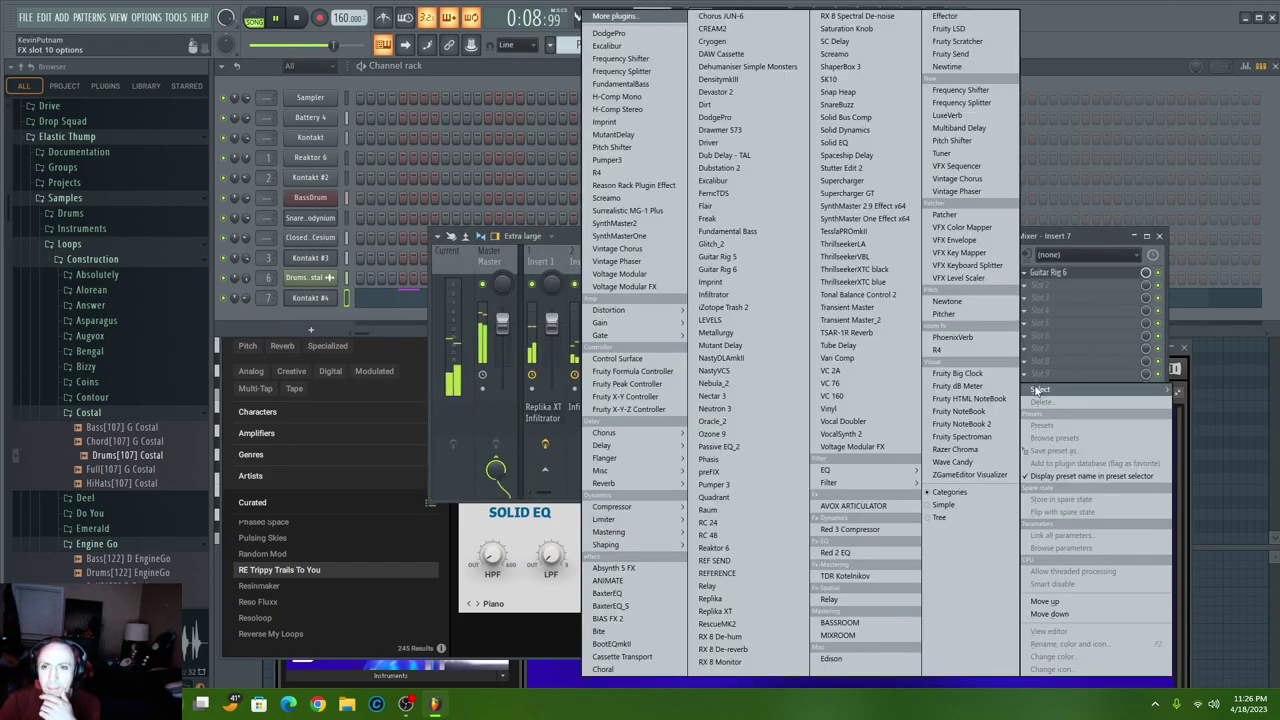
click(1017, 390)
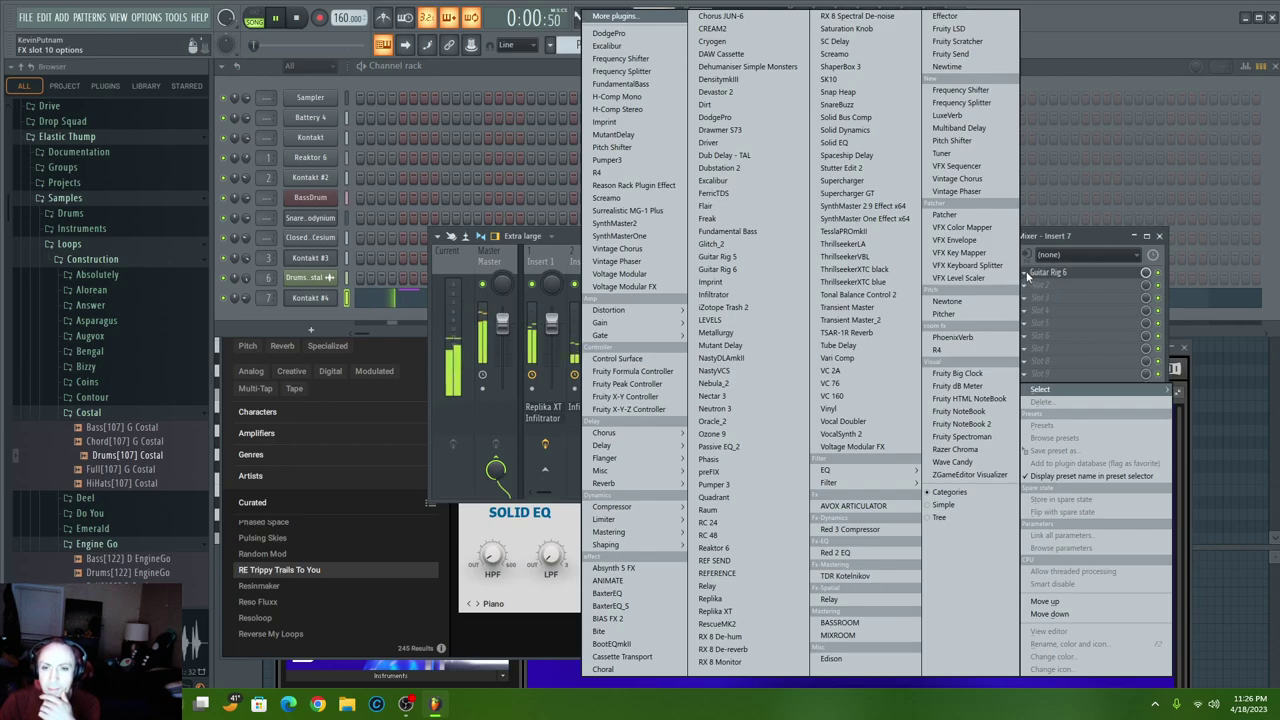
click(1027, 278)
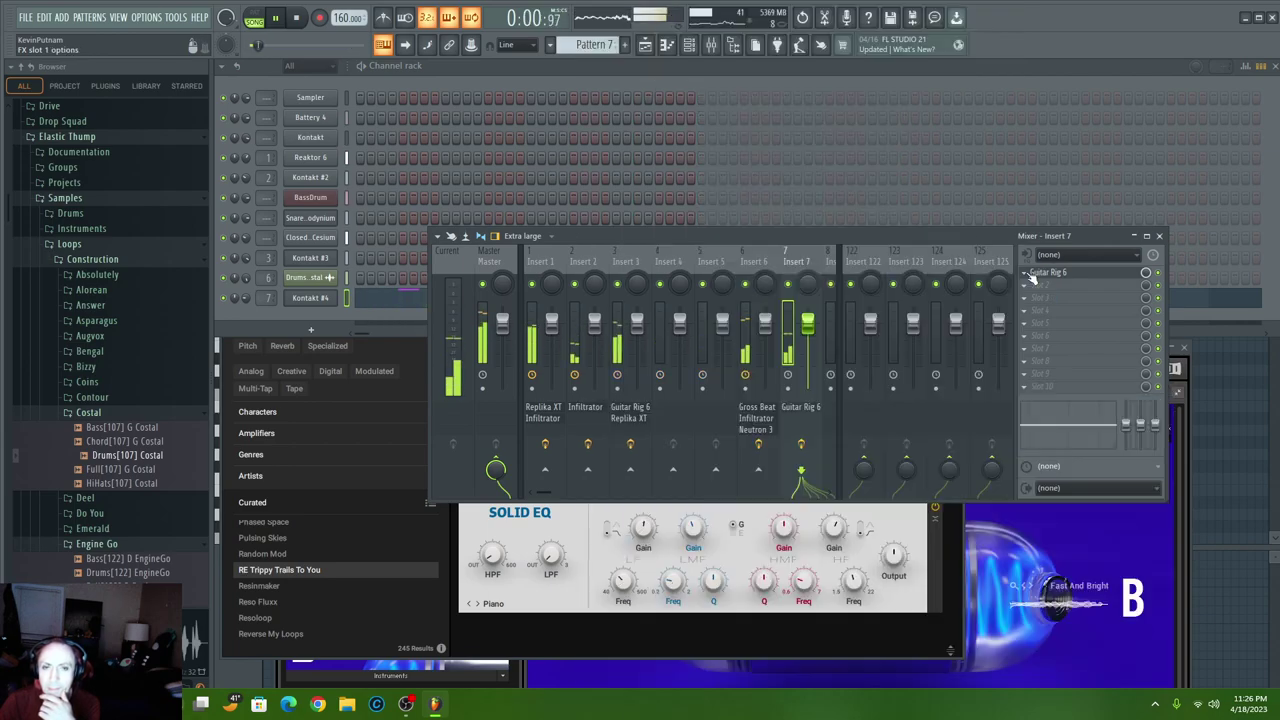
- In the Kontakt #4 channel's function settings, set the echo delay to 2 echoes and adjust its pitch and delay time
click(316, 297)
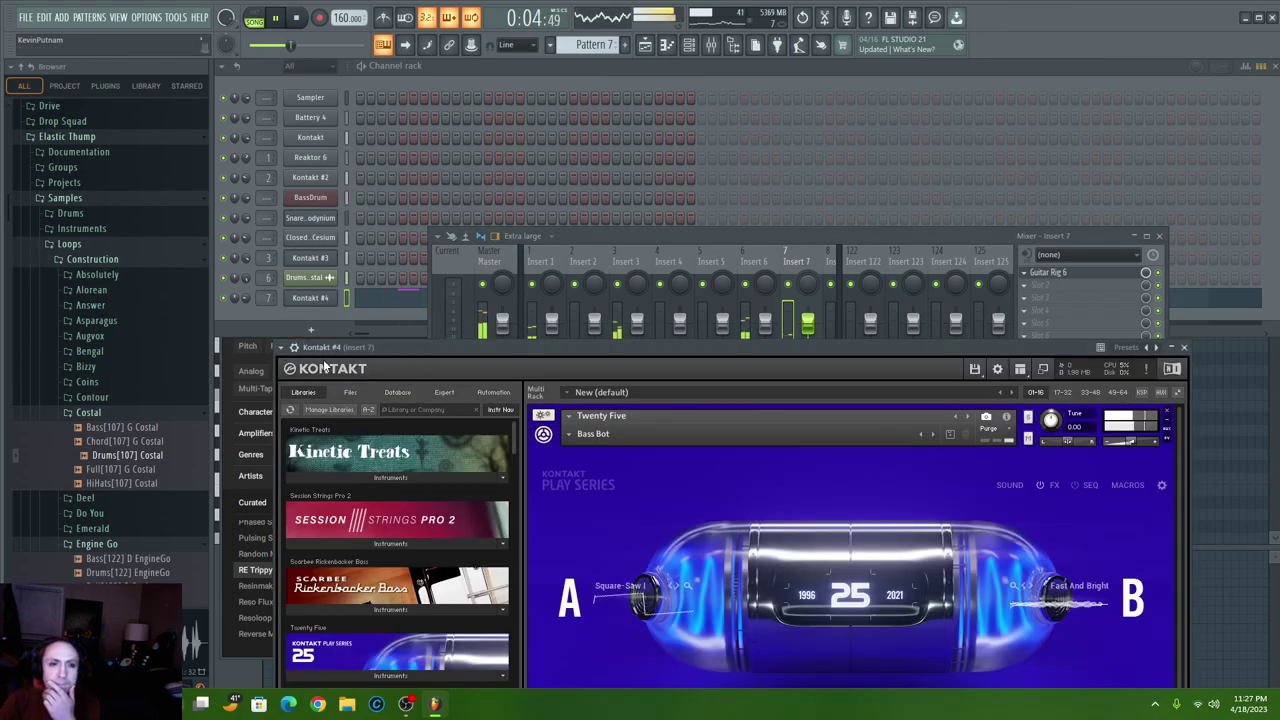
click(295, 348)
click(351, 372)
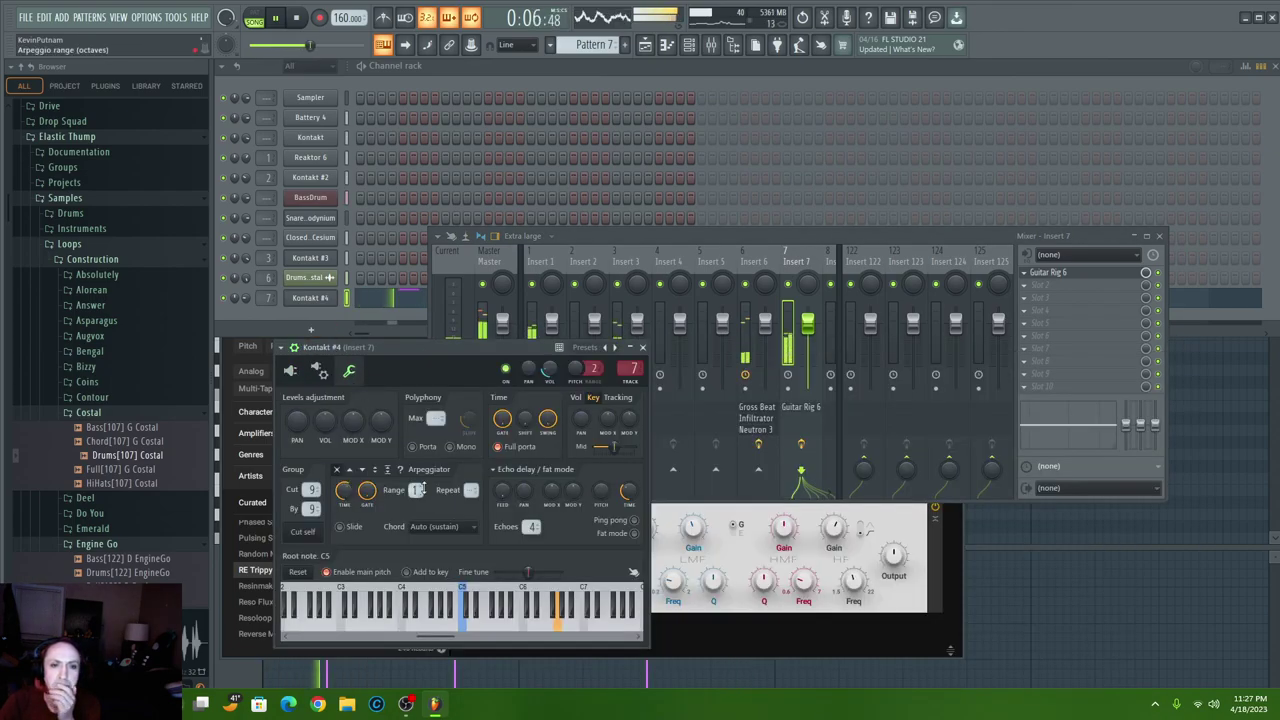
drag(415, 490, 415, 505)
drag(601, 489, 601, 465)
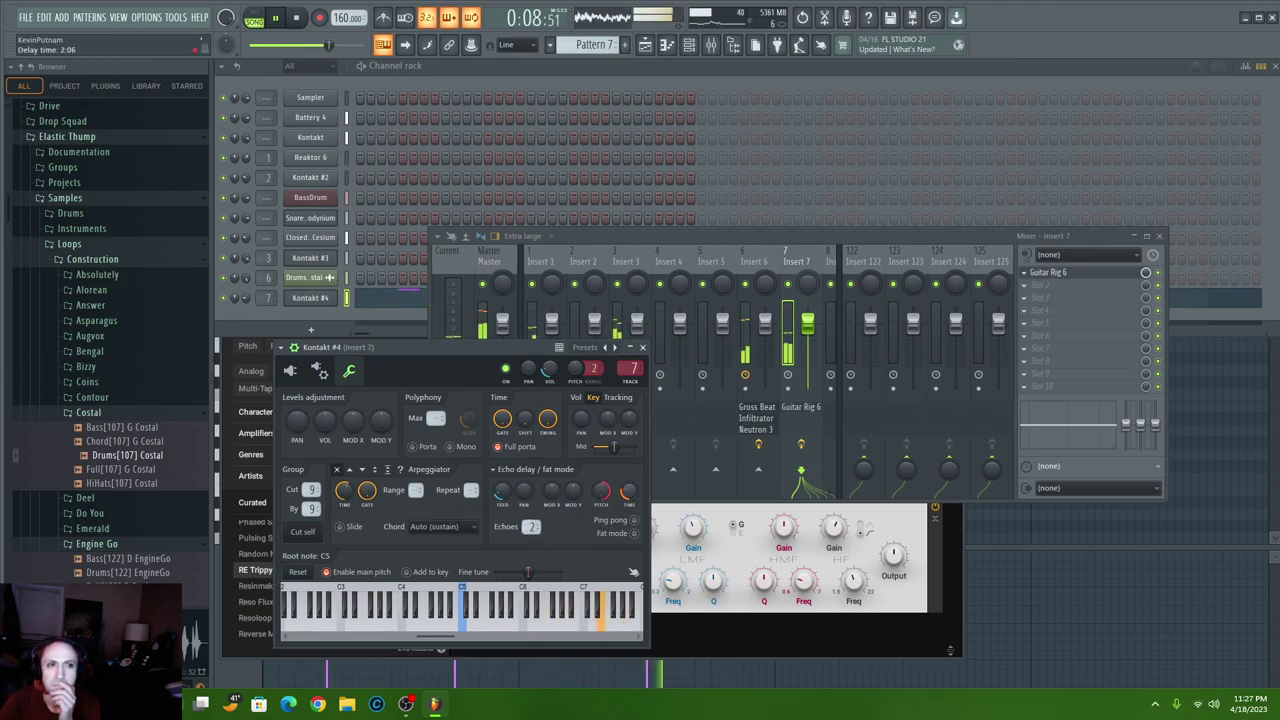
drag(627, 490, 628, 487)
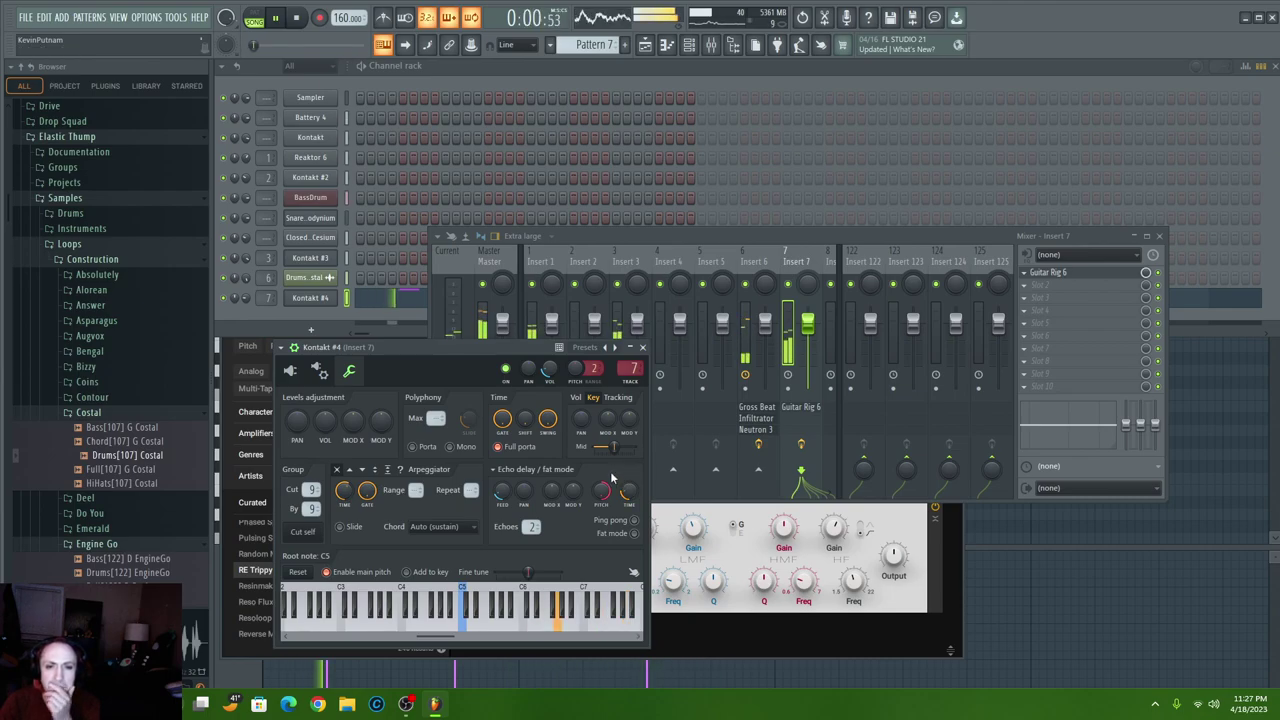
drag(601, 490, 603, 492)
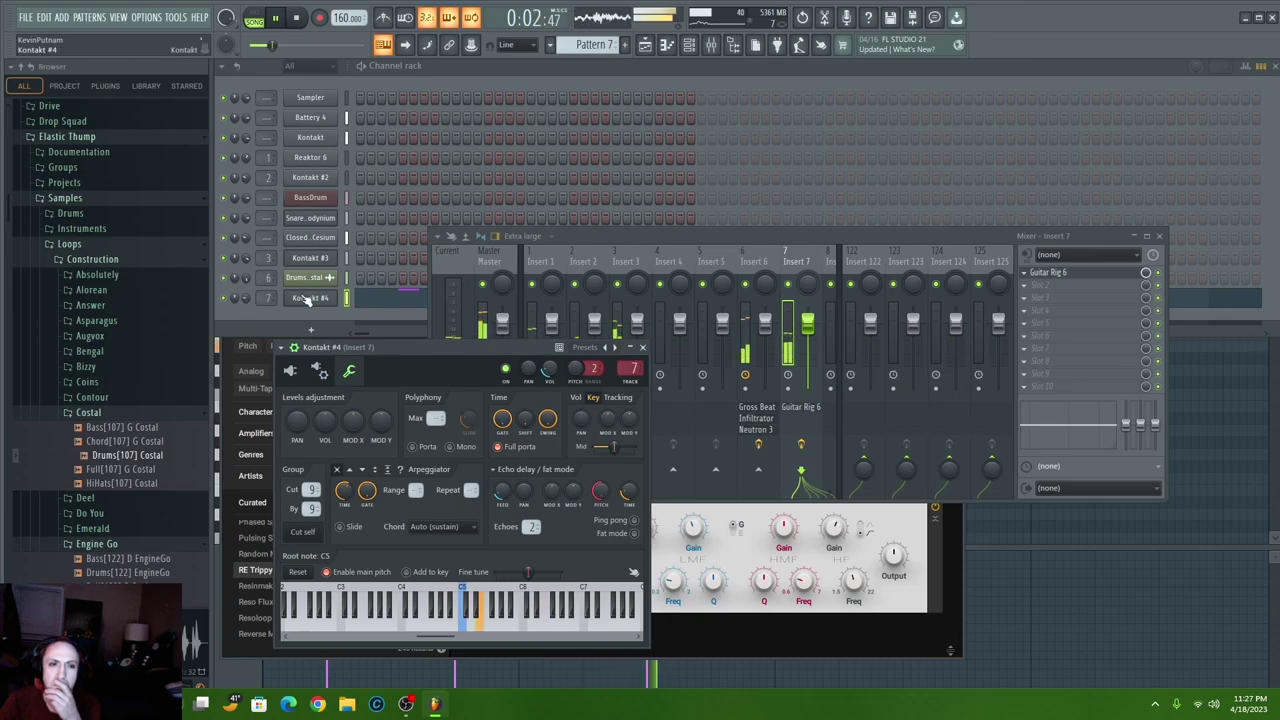
- Try the Bent Keys sound from Twenty Five's Piano & Keys category, and load Blue Magic in Kontakt #4
click(289, 373)
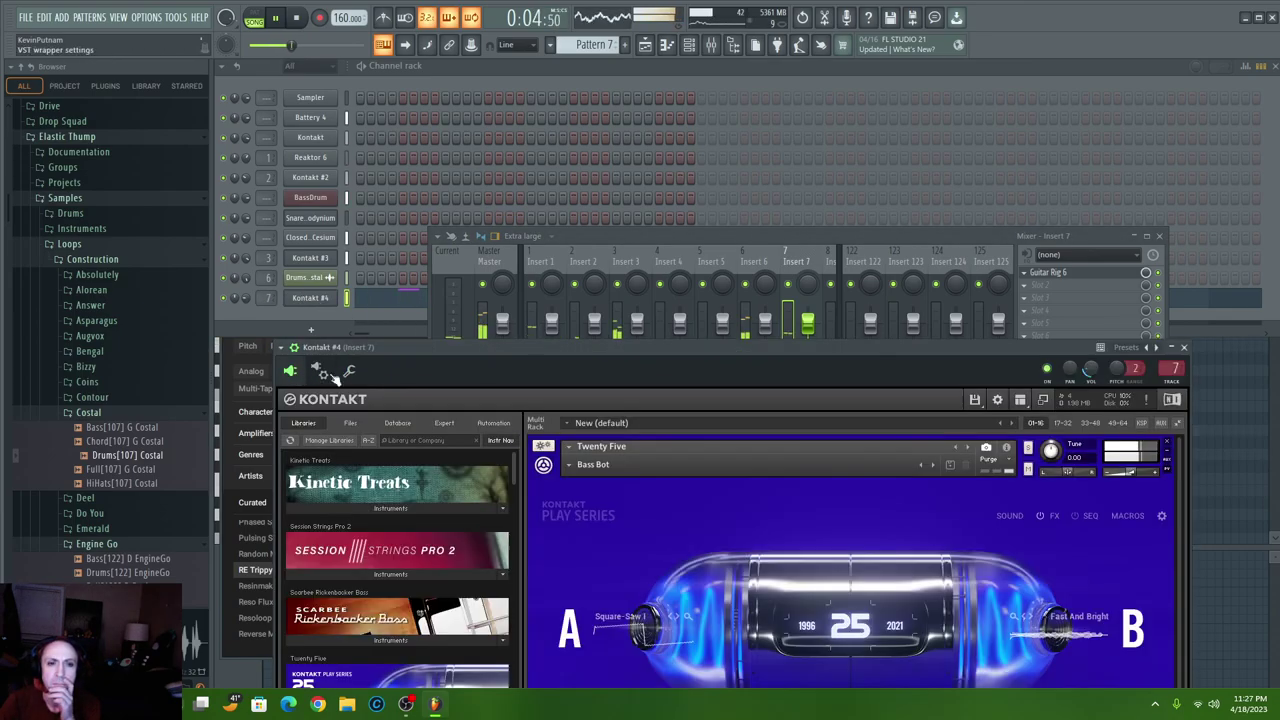
click(567, 466)
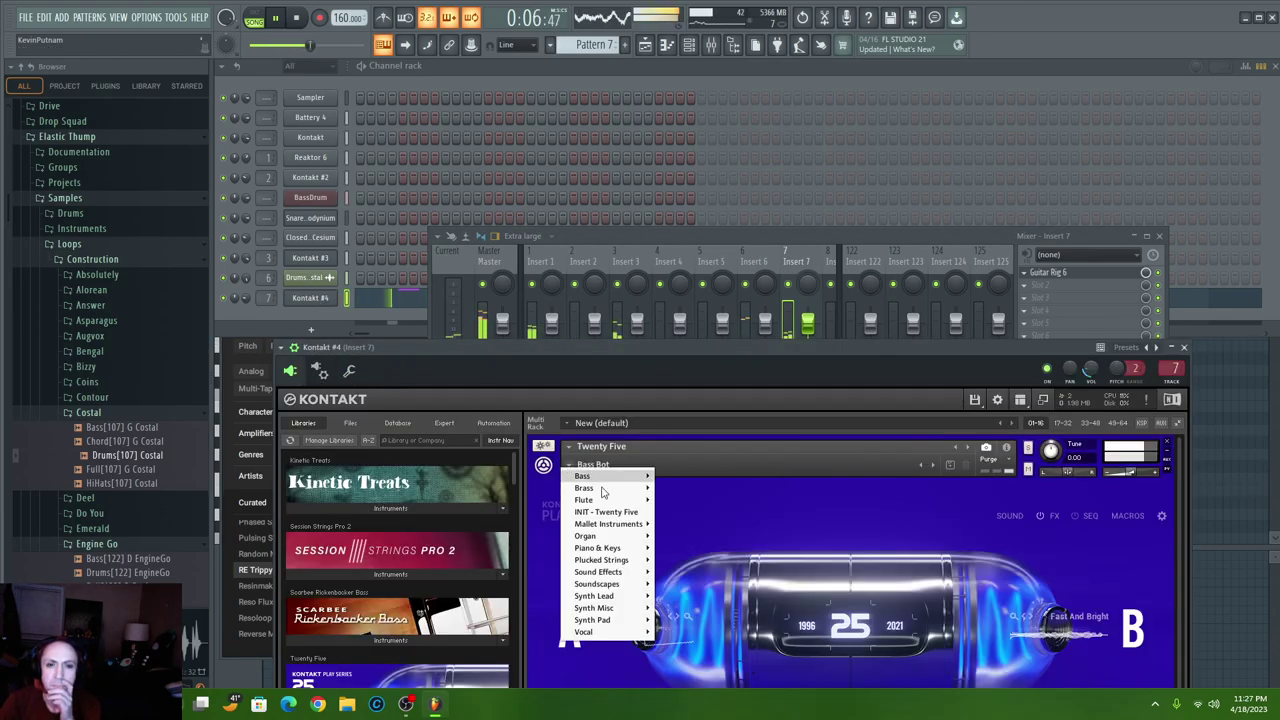
mouse_move(621, 551)
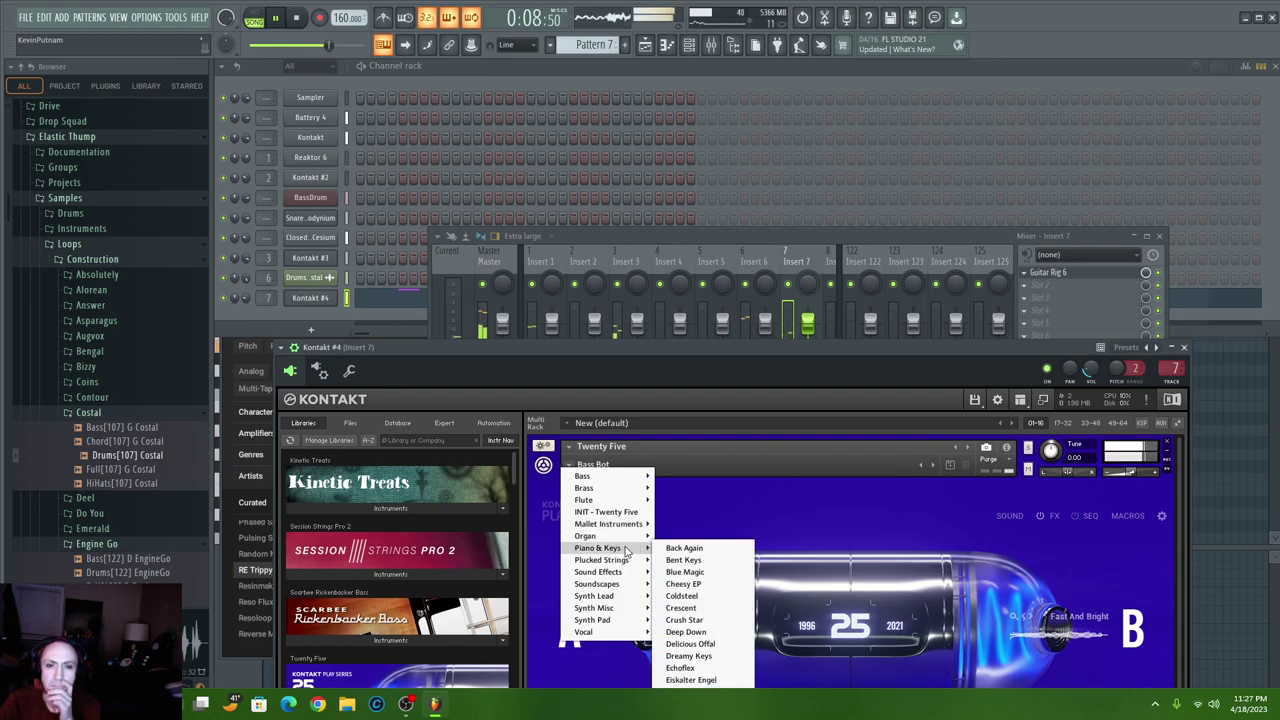
click(684, 561)
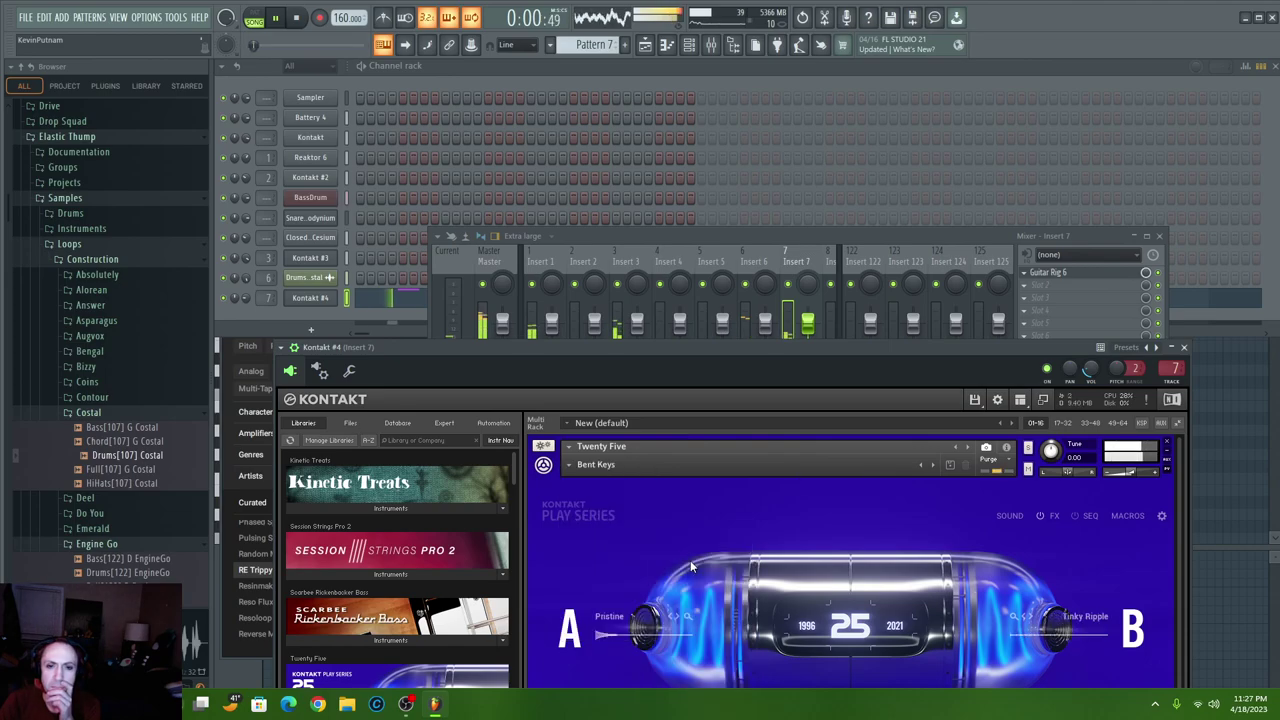
click(933, 465)
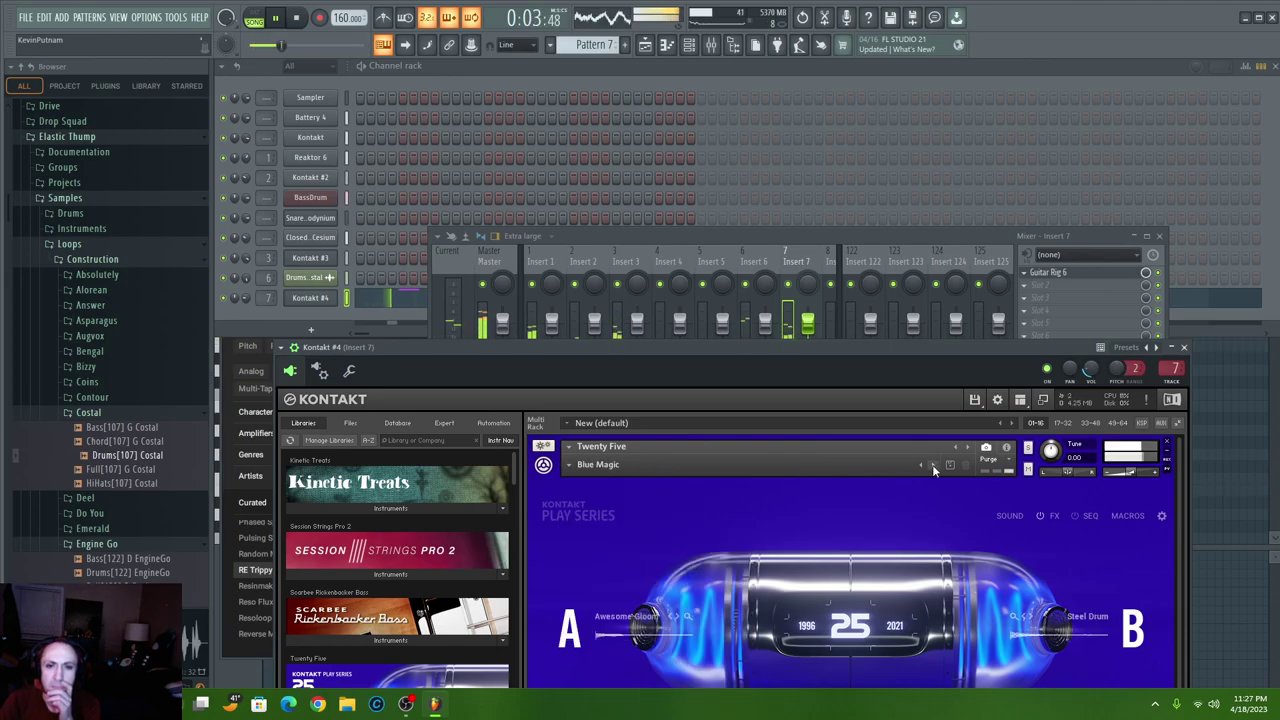
- Set the root note of the Kontakt #4 channel to C7 and shift its settings window clear of the mixer
click(349, 371)
right_click(523, 615)
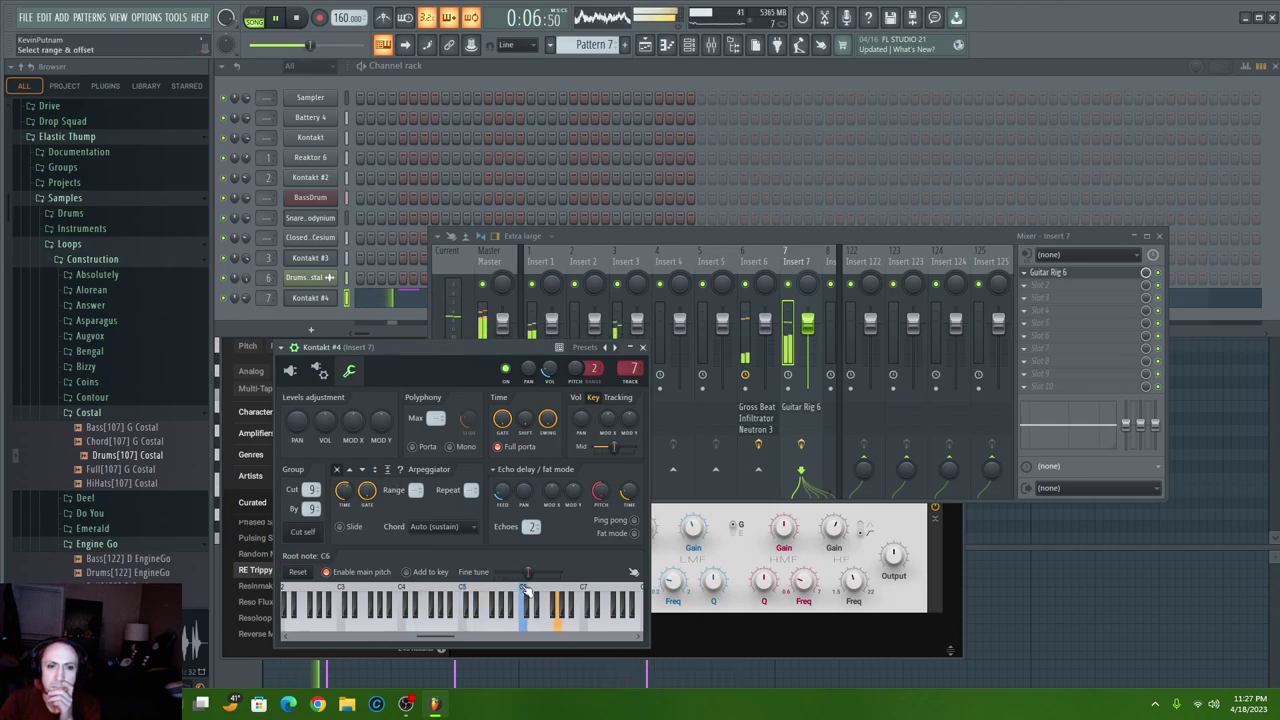
right_click(584, 600)
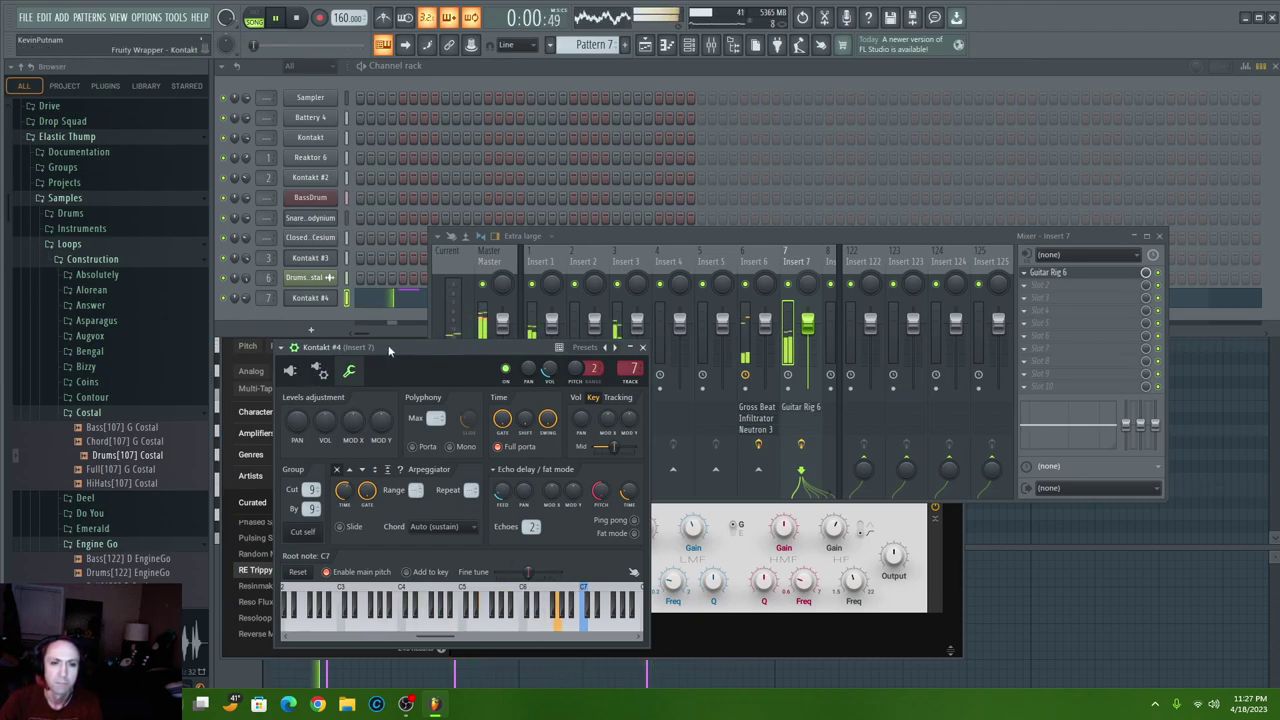
drag(400, 346, 365, 336)
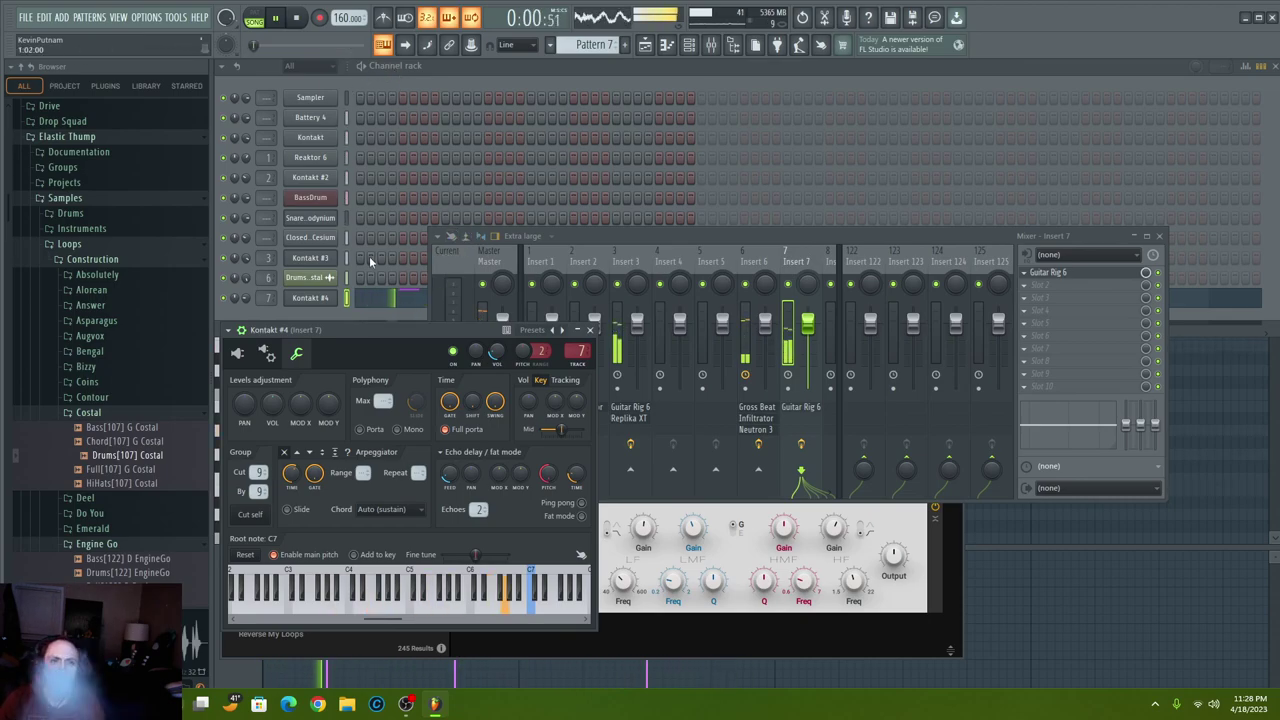
click(242, 300)
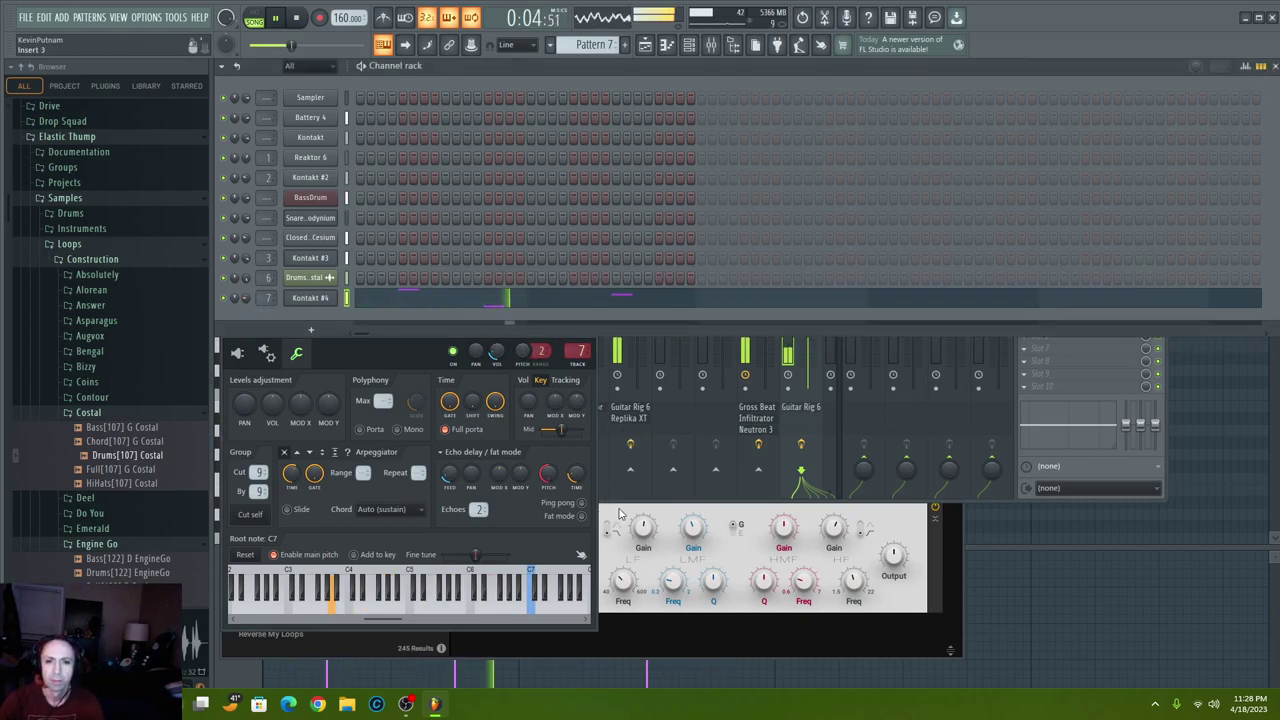
click(625, 428)
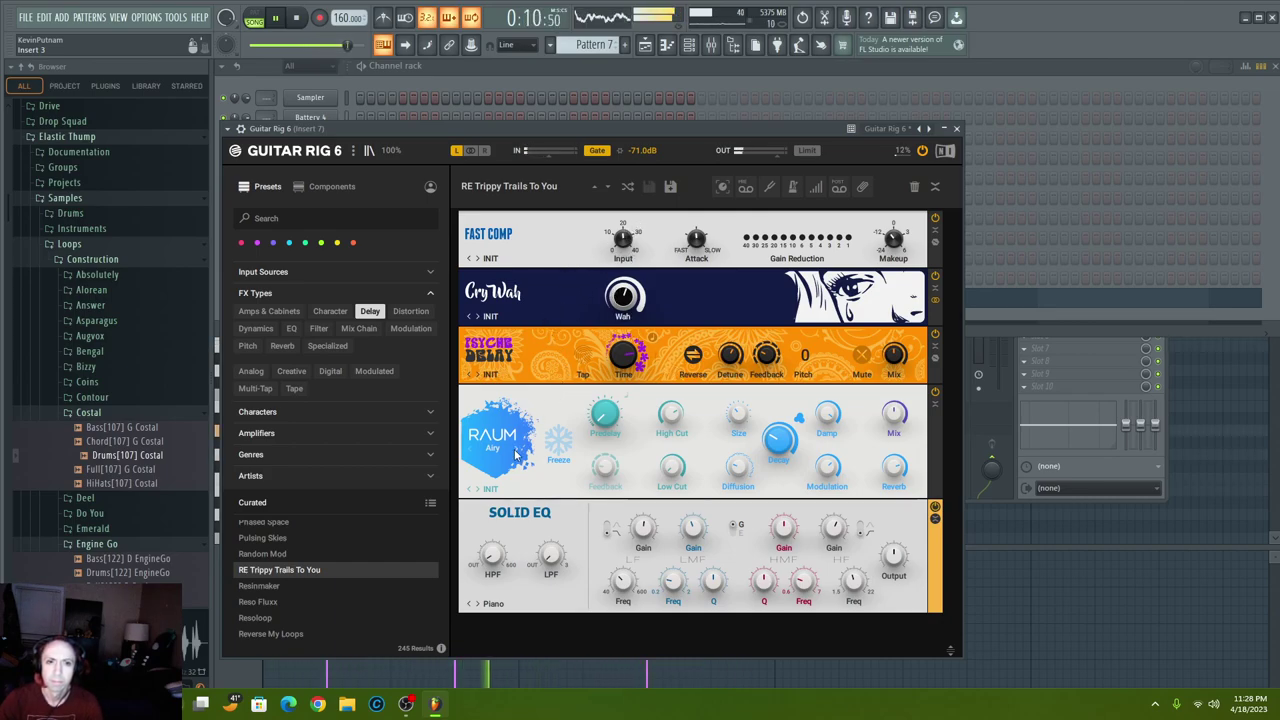
click(1030, 374)
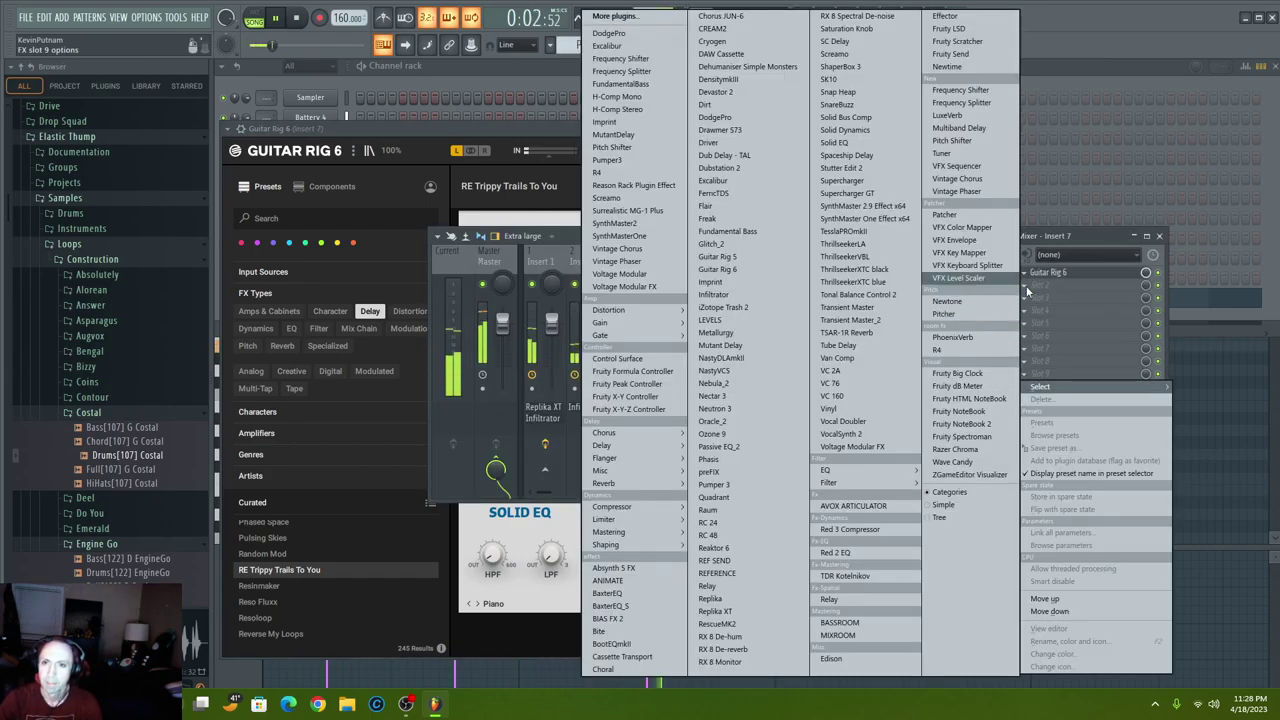
key(Escape)
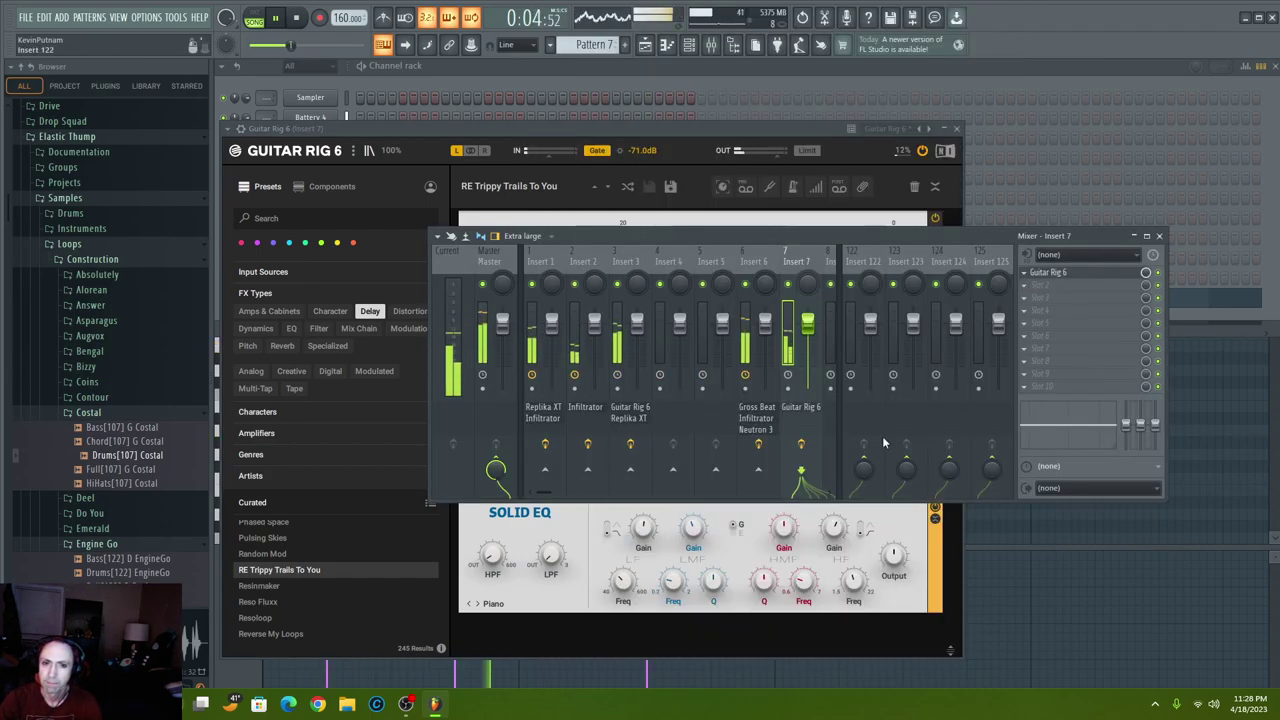
- Add a Pro-Filter component from the Filters category below Solid EQ in the Guitar Rig 6 rack
click(900, 528)
right_click(902, 497)
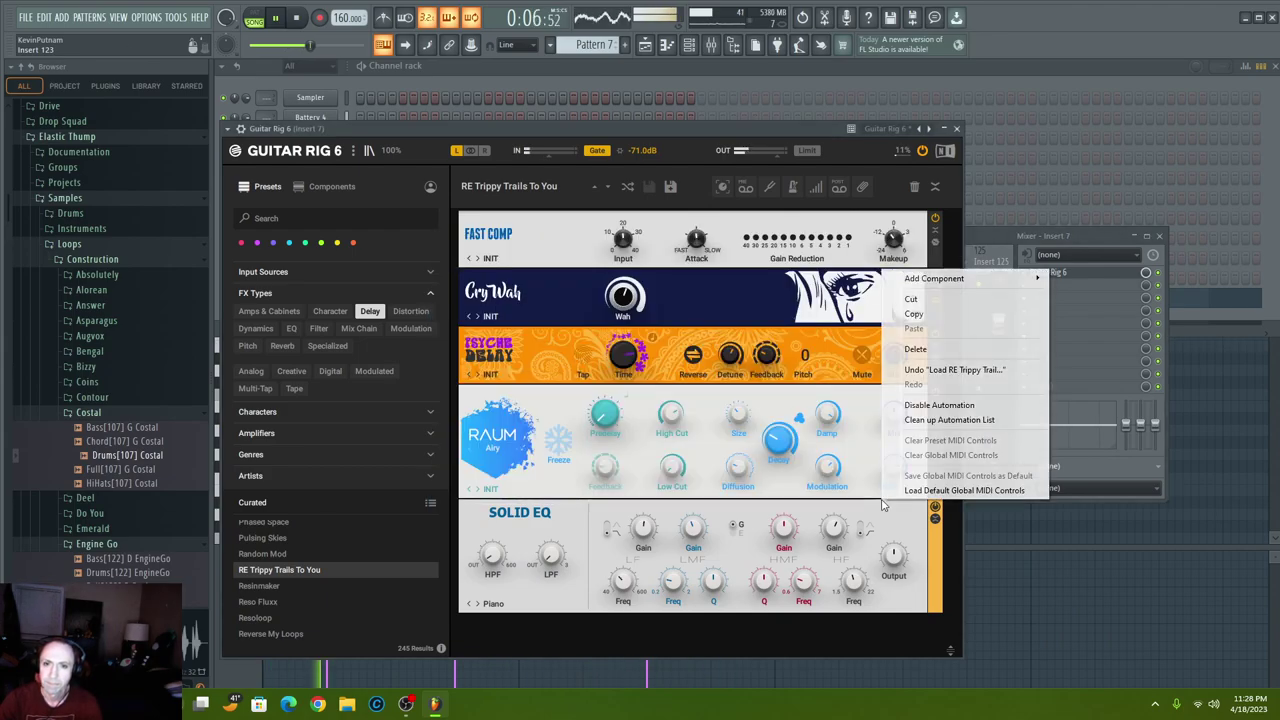
mouse_move(937, 280)
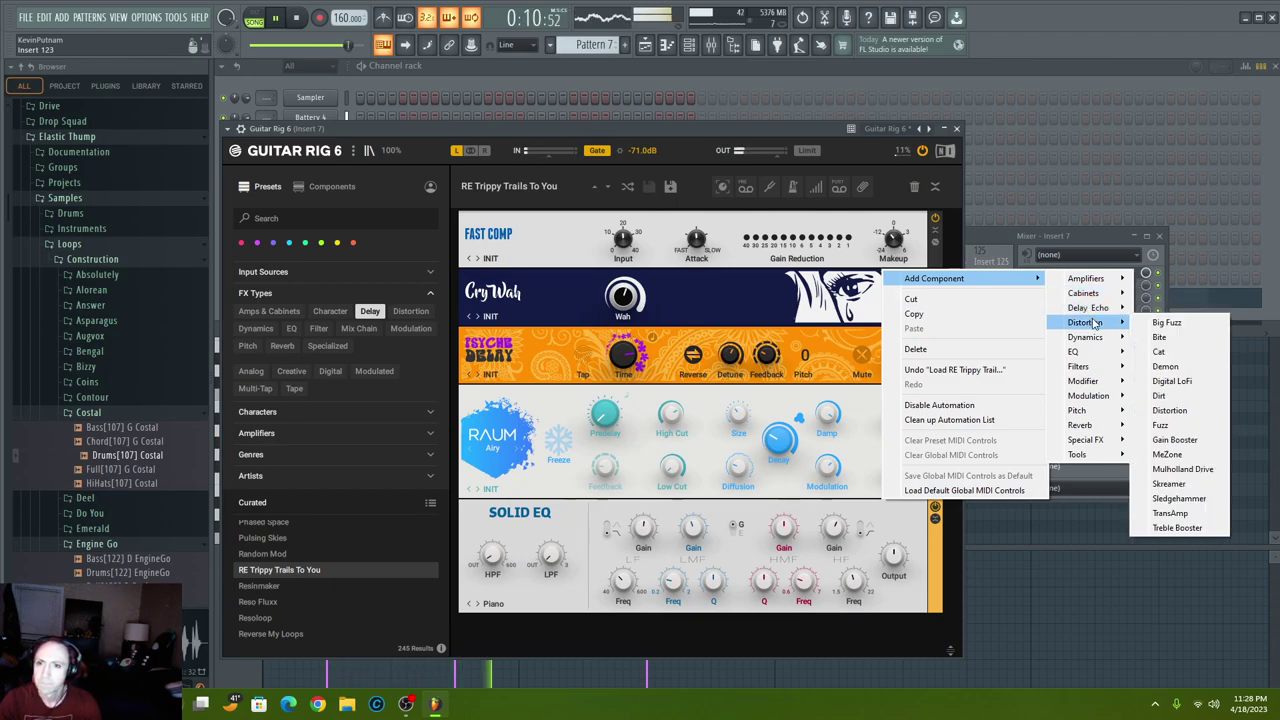
mouse_move(1098, 354)
mouse_move(1093, 443)
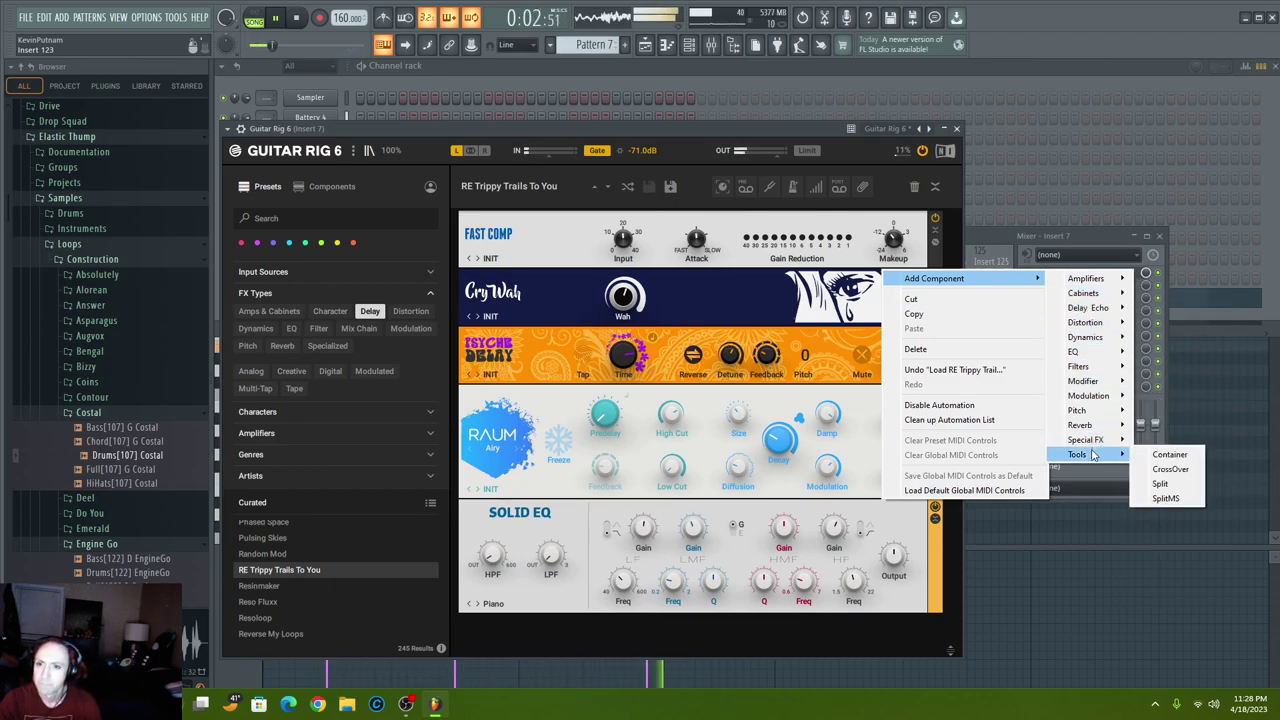
mouse_move(1100, 398)
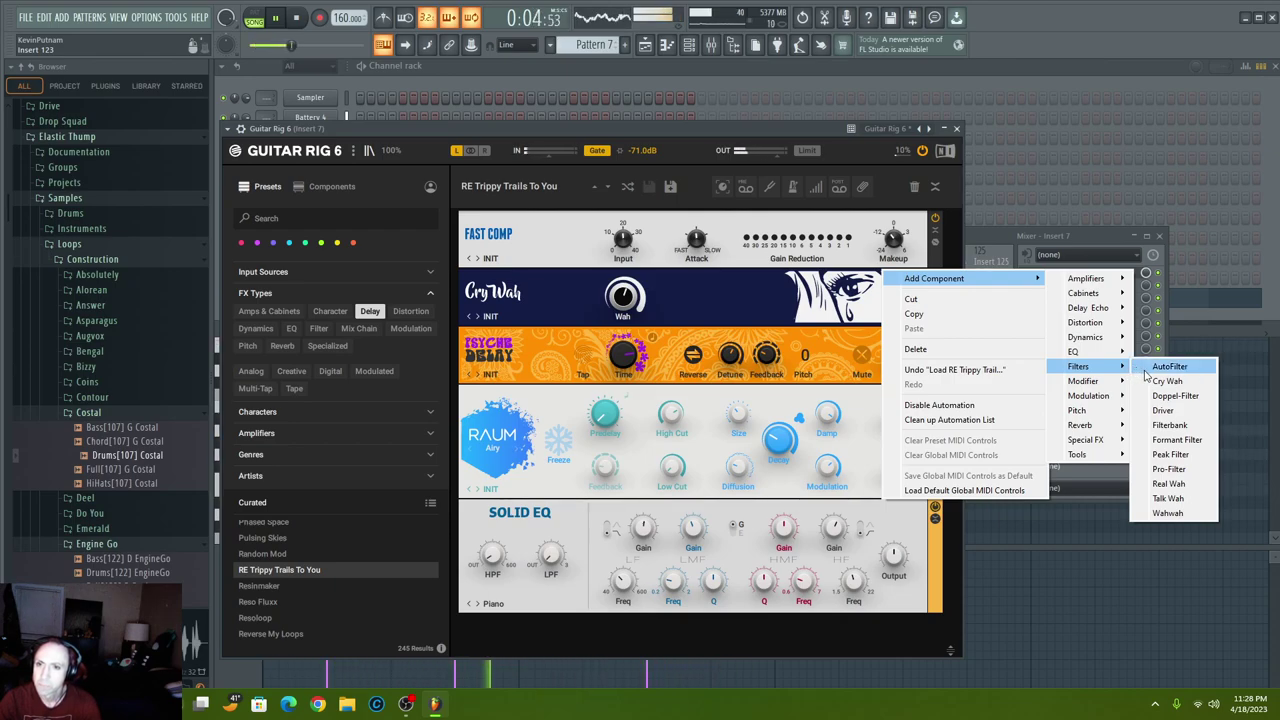
click(1170, 469)
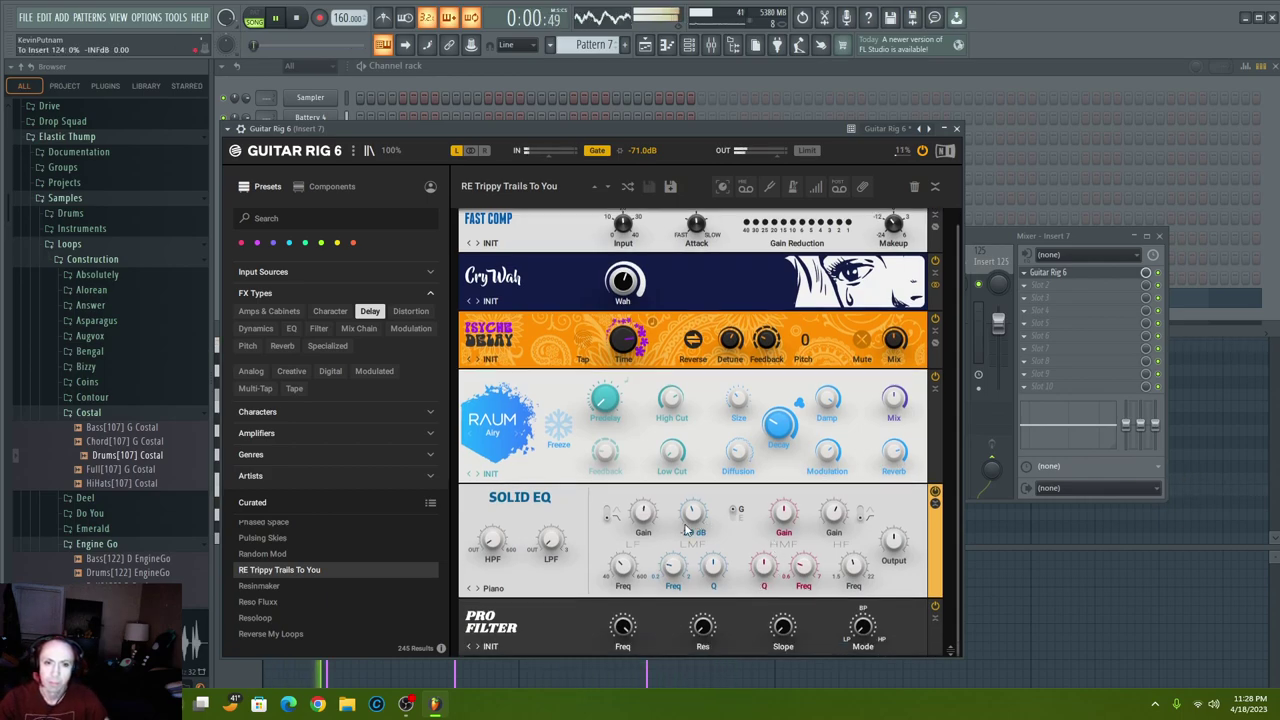
- Adjust the Pro Filter's frequency and move the filter to the start of the effect chain, ahead of Fast Comp
drag(622, 626, 622, 615)
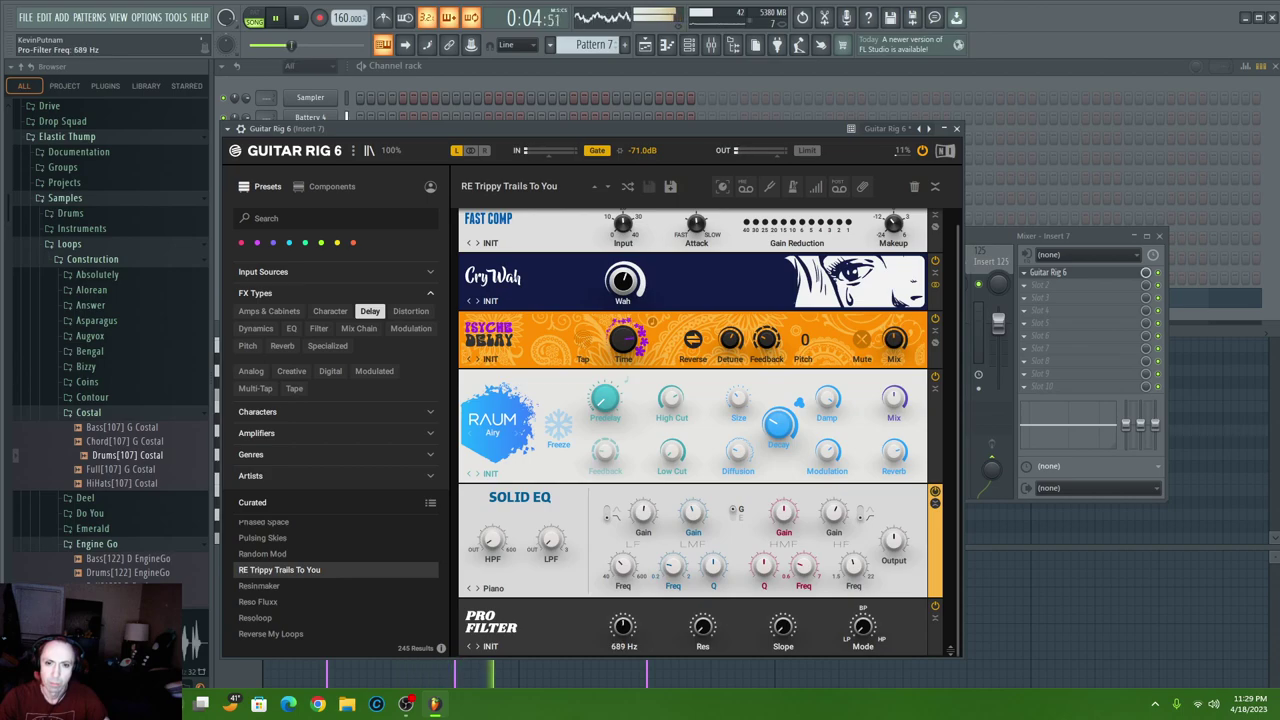
drag(622, 615, 622, 592)
drag(720, 625, 734, 212)
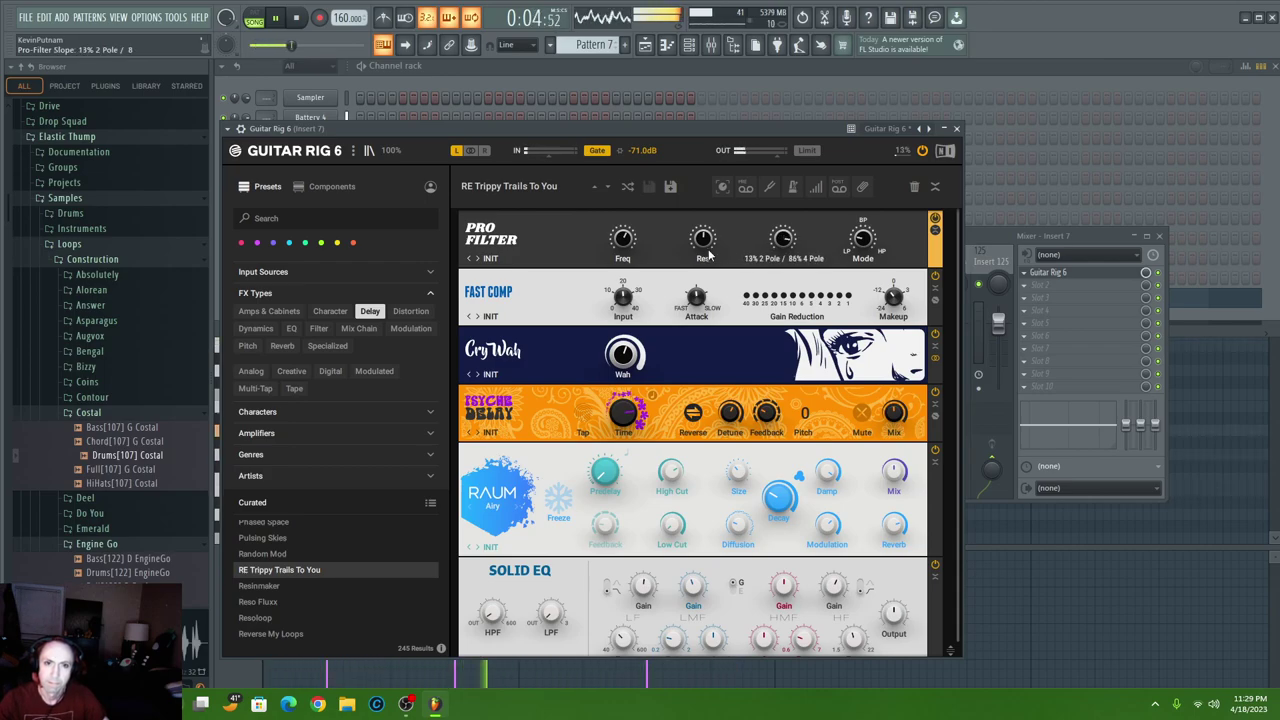
- Try the Pro Filter with frequency at 1485 Hz and resonance at 0.43, and delete it from the rack
mouse_move(622, 237)
mouse_down()
mouse_move(622, 256)
mouse_move(622, 242)
mouse_up()
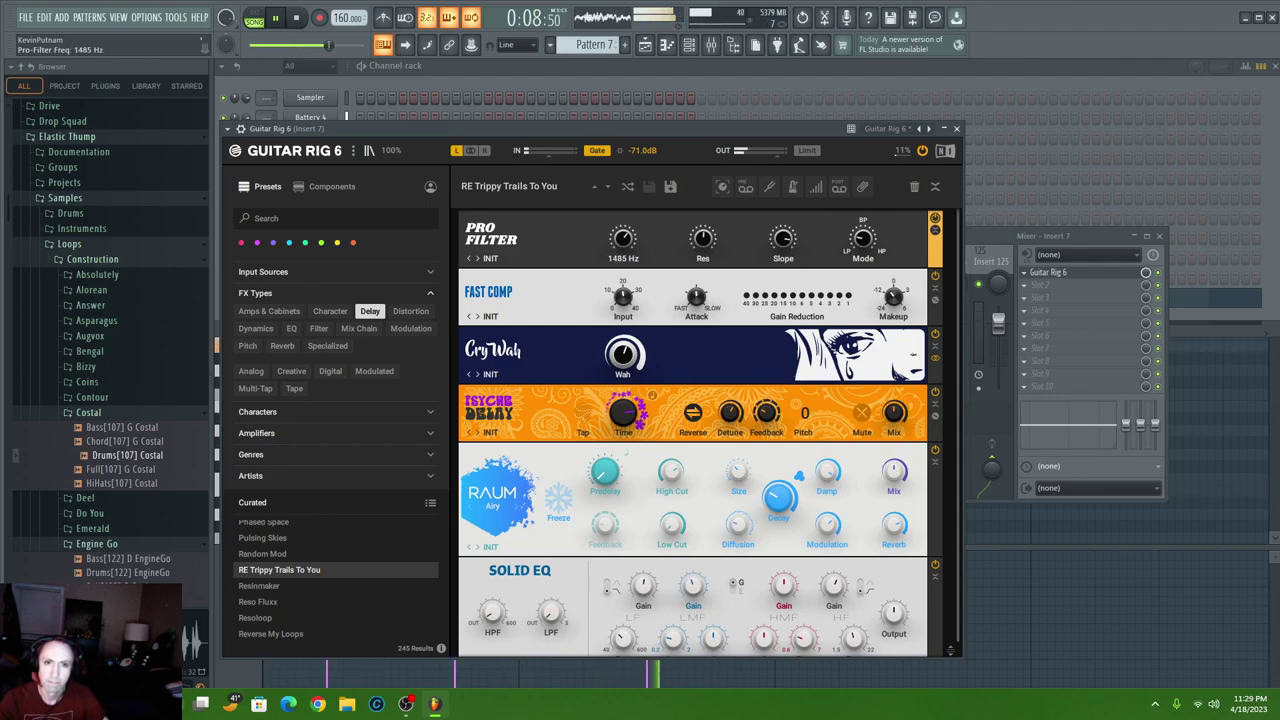
drag(711, 243, 711, 250)
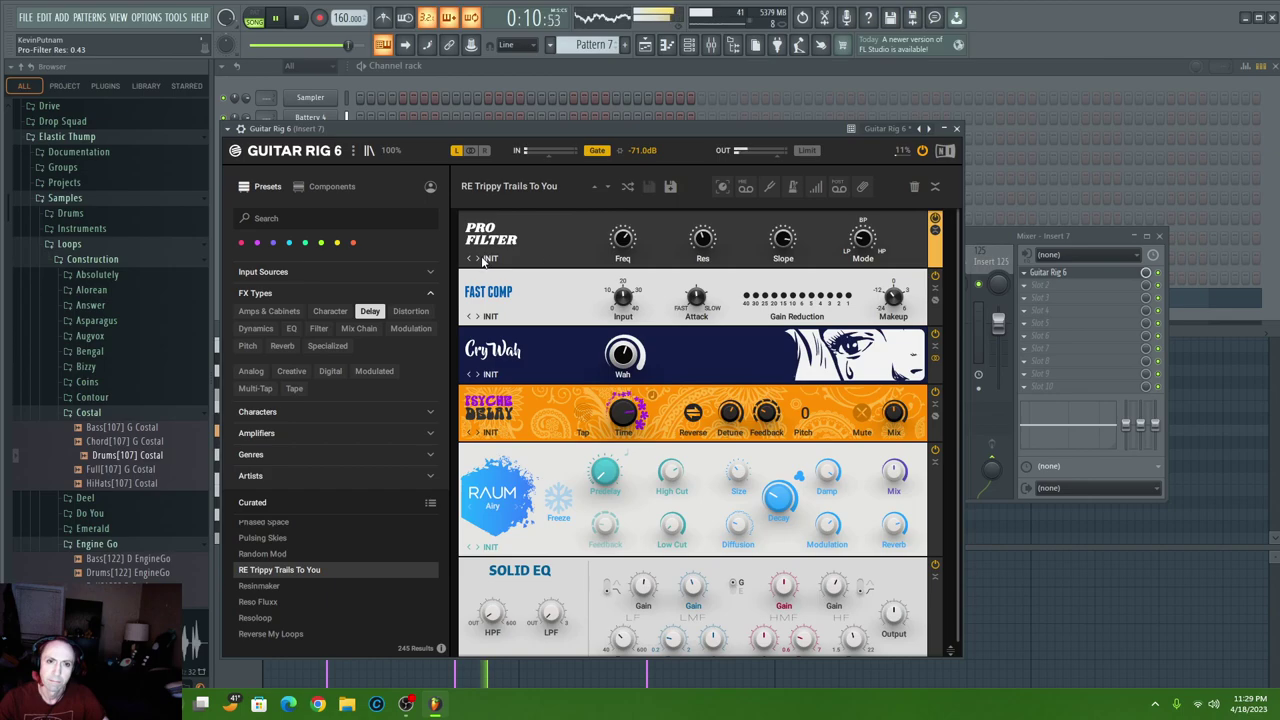
right_click(905, 229)
click(945, 311)
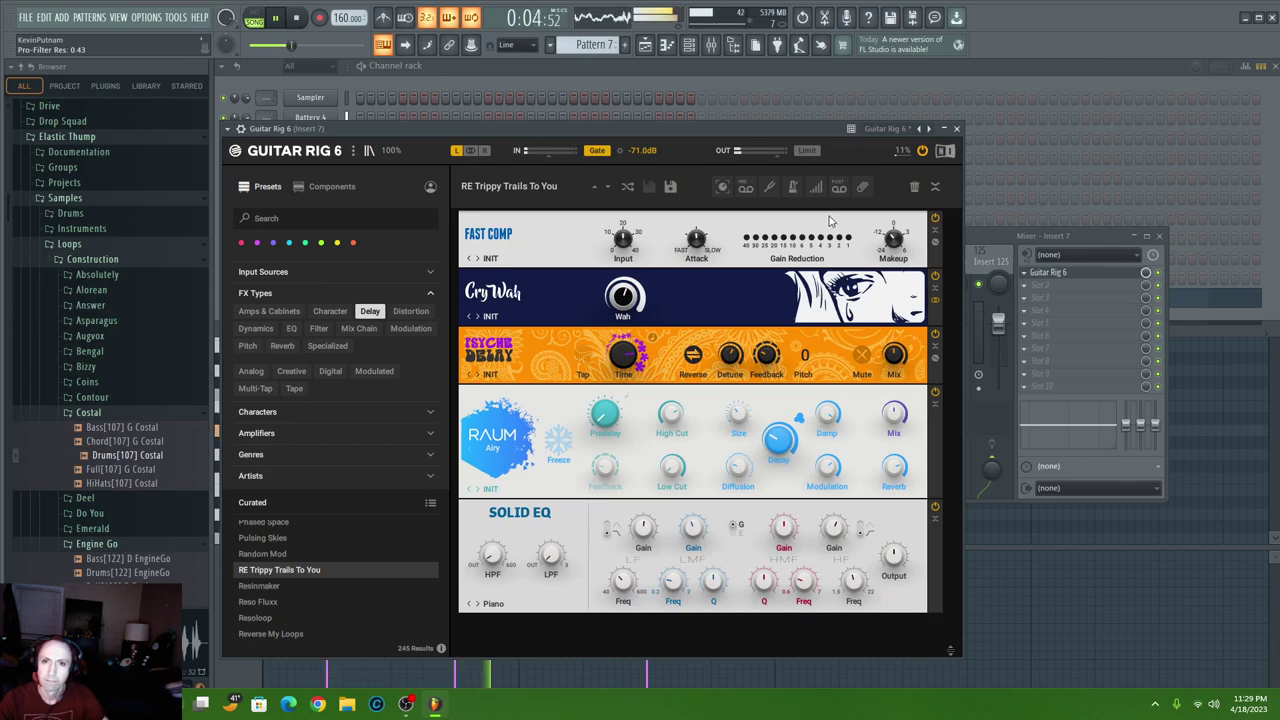
- Add a Filterbank component from the Filters category below Fast Comp in the Guitar Rig 6 rack
right_click(831, 216)
mouse_move(966, 230)
mouse_move(1045, 226)
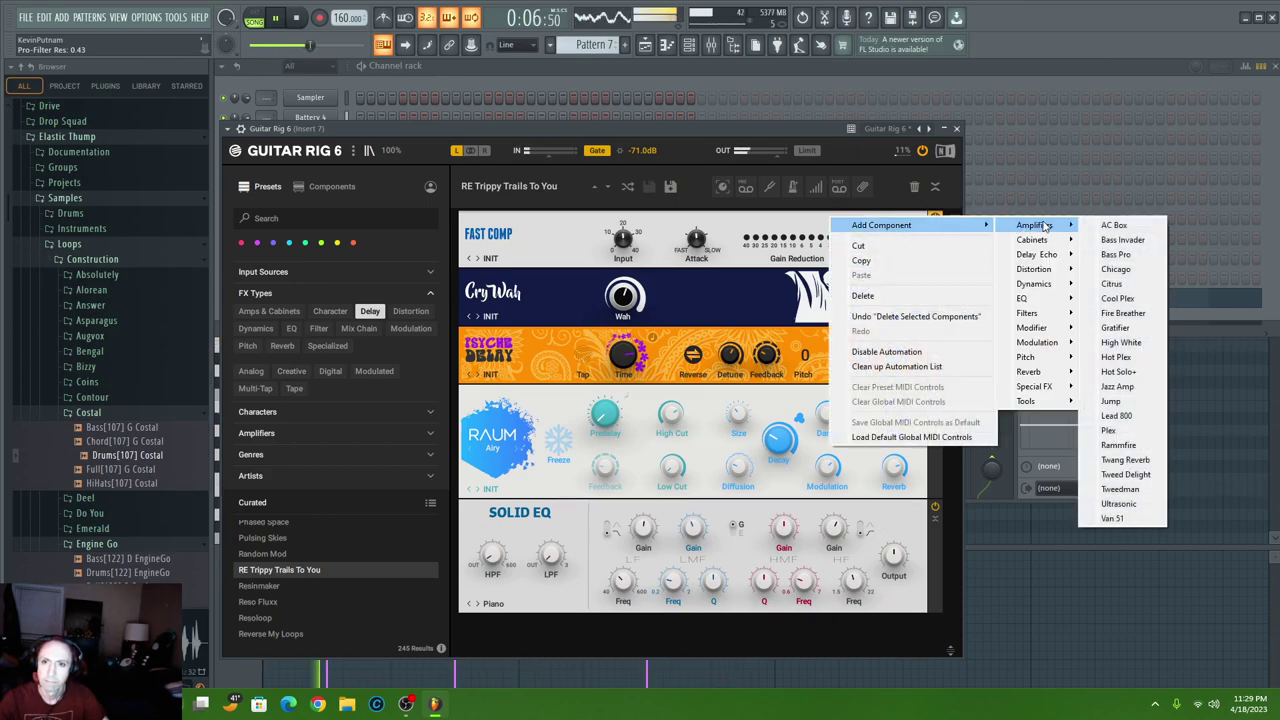
mouse_move(1058, 313)
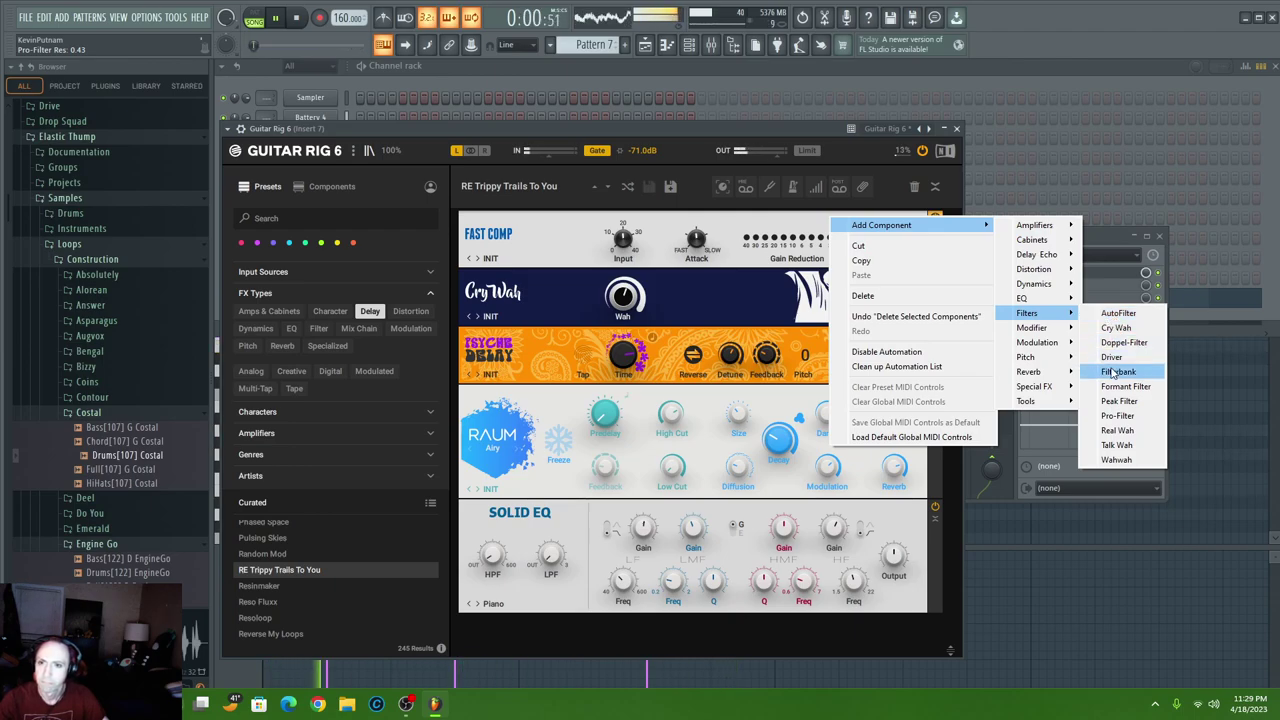
click(1115, 372)
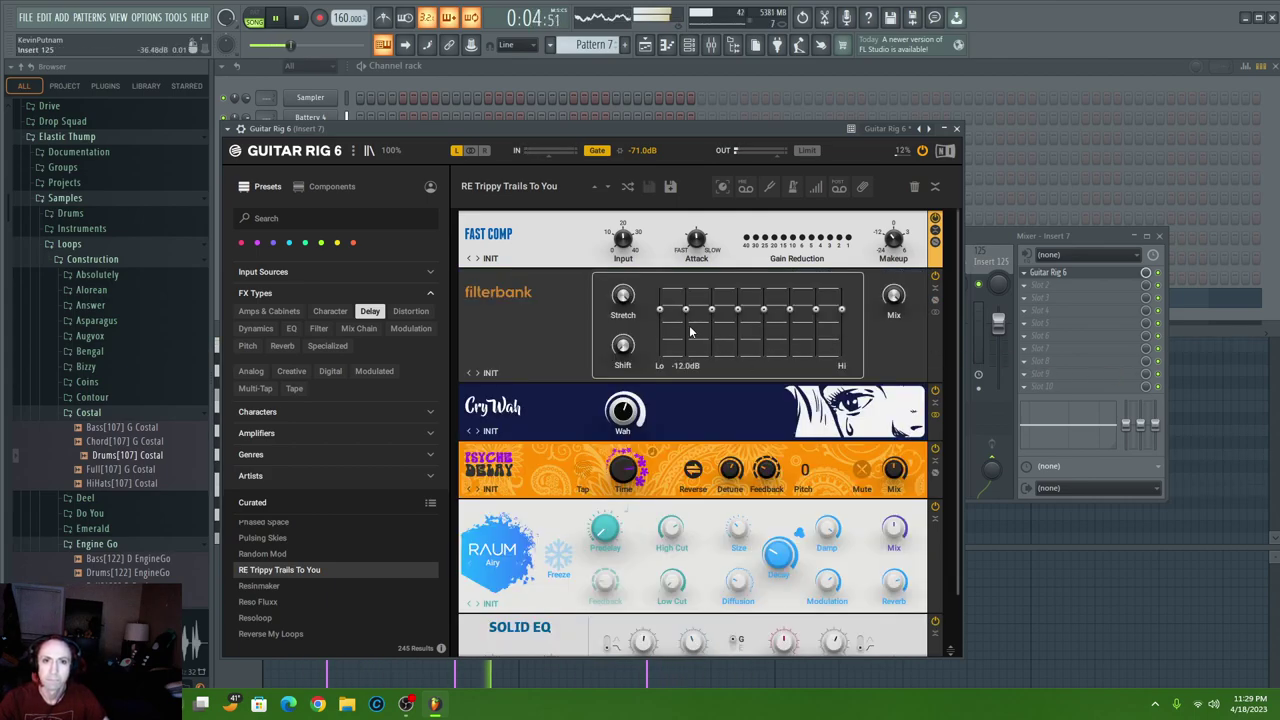
- Lower the Filterbank's lowest band to -13.2 dB and try its Smile, Sad face and Up presets
drag(660, 310, 660, 305)
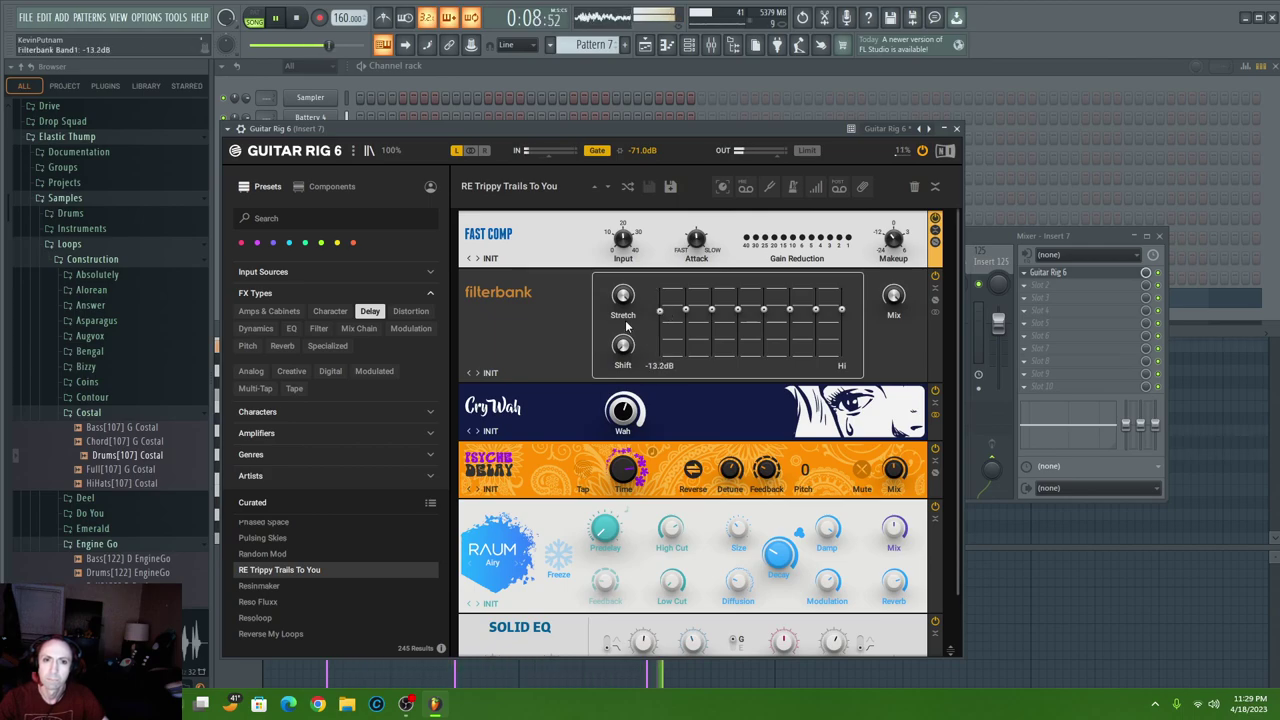
click(476, 372)
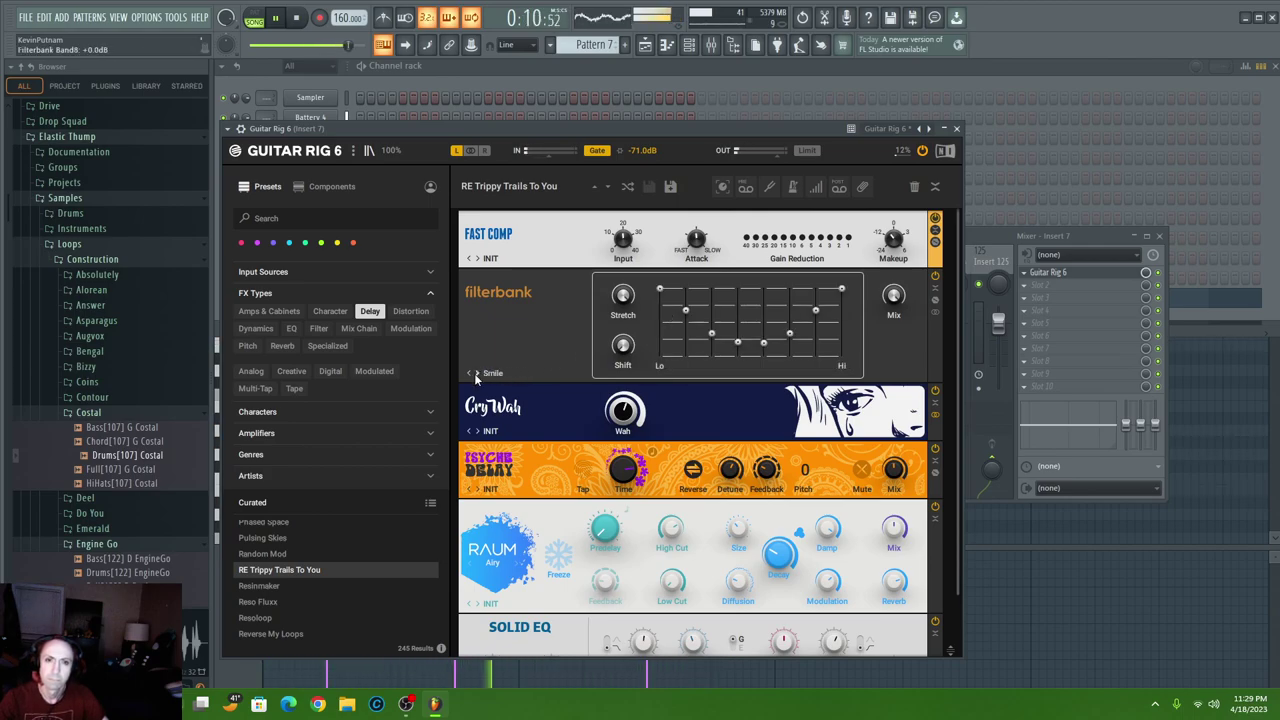
click(477, 372)
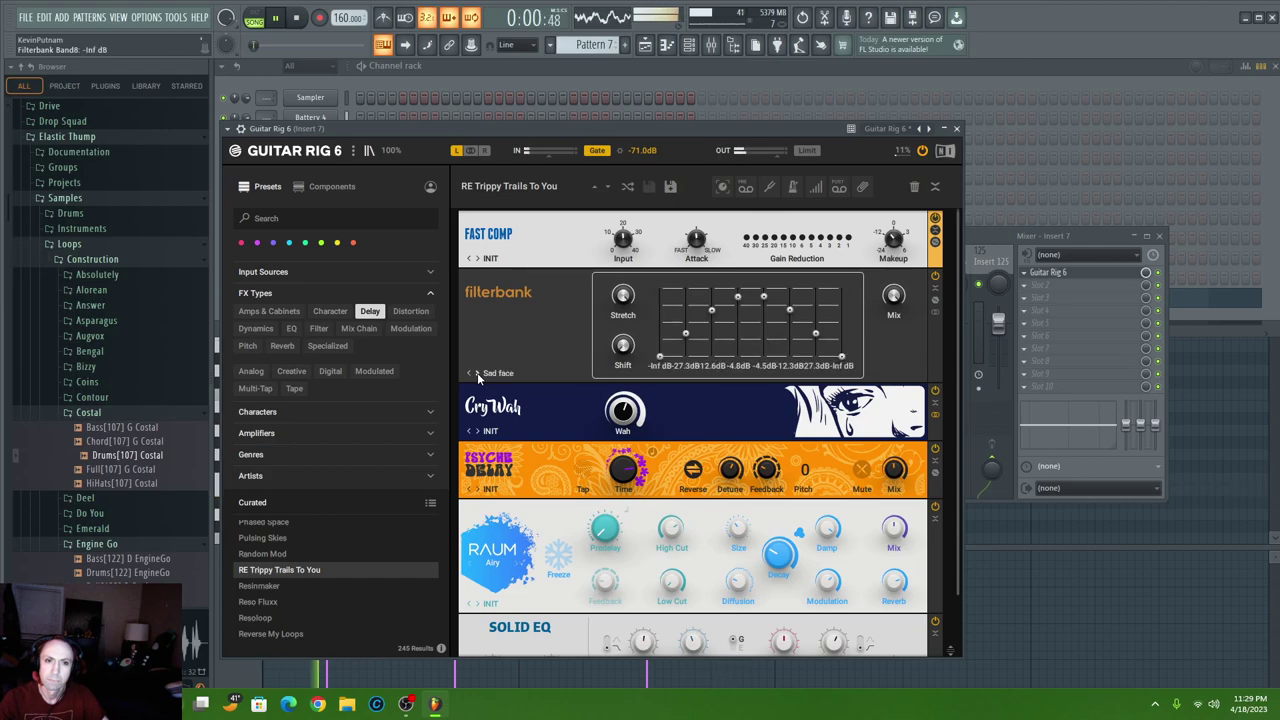
click(477, 372)
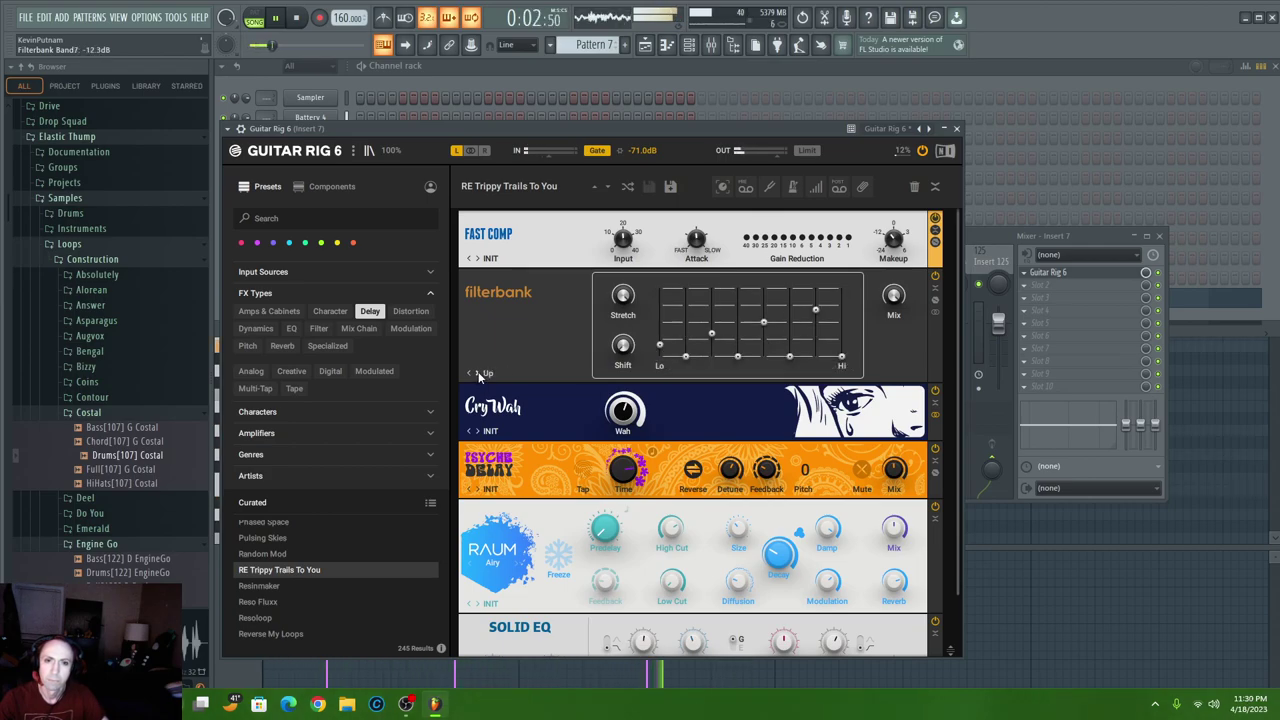
- Add an AutoFilter component from the Filters category below the Filterbank
right_click(901, 336)
mouse_move(968, 348)
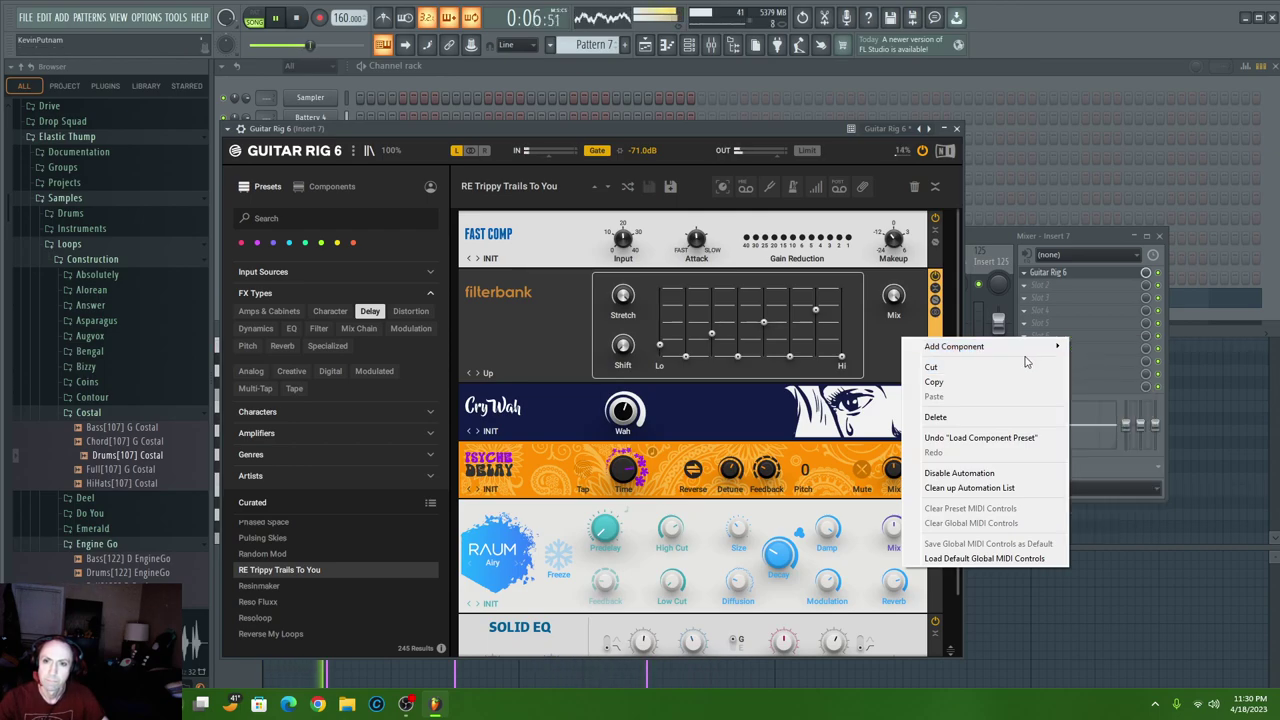
mouse_move(1040, 347)
mouse_move(1086, 405)
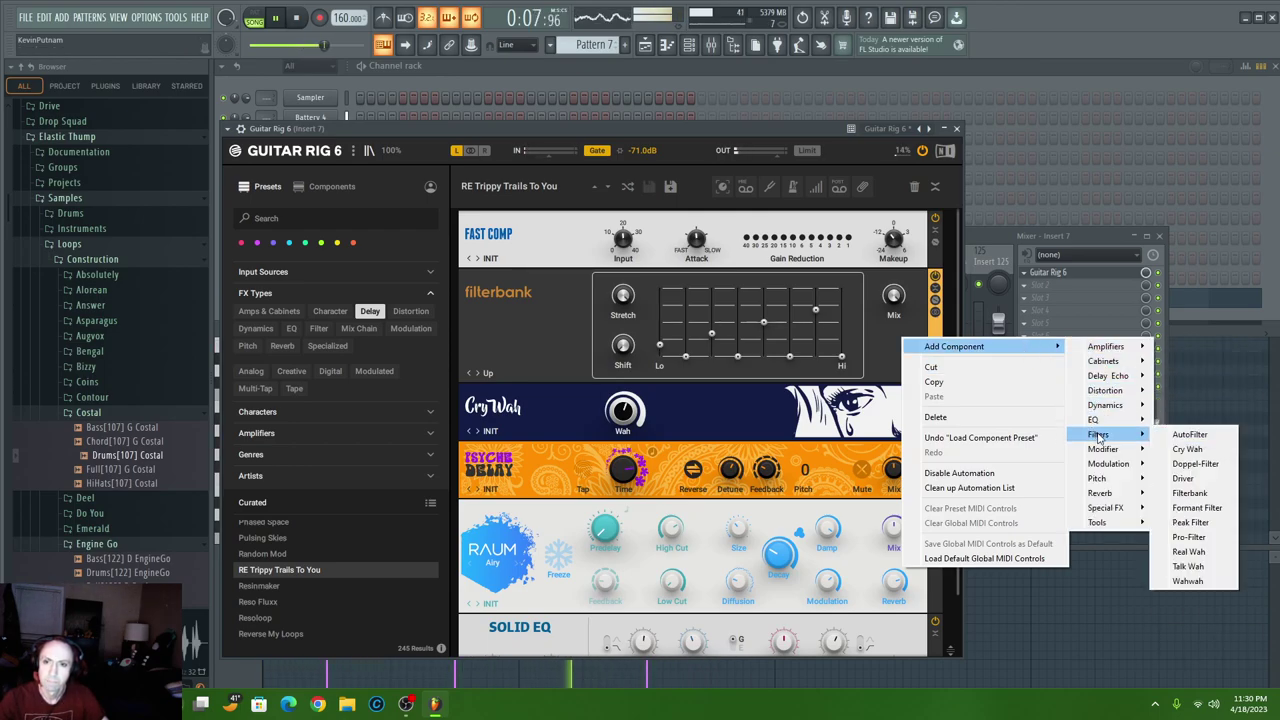
click(1198, 441)
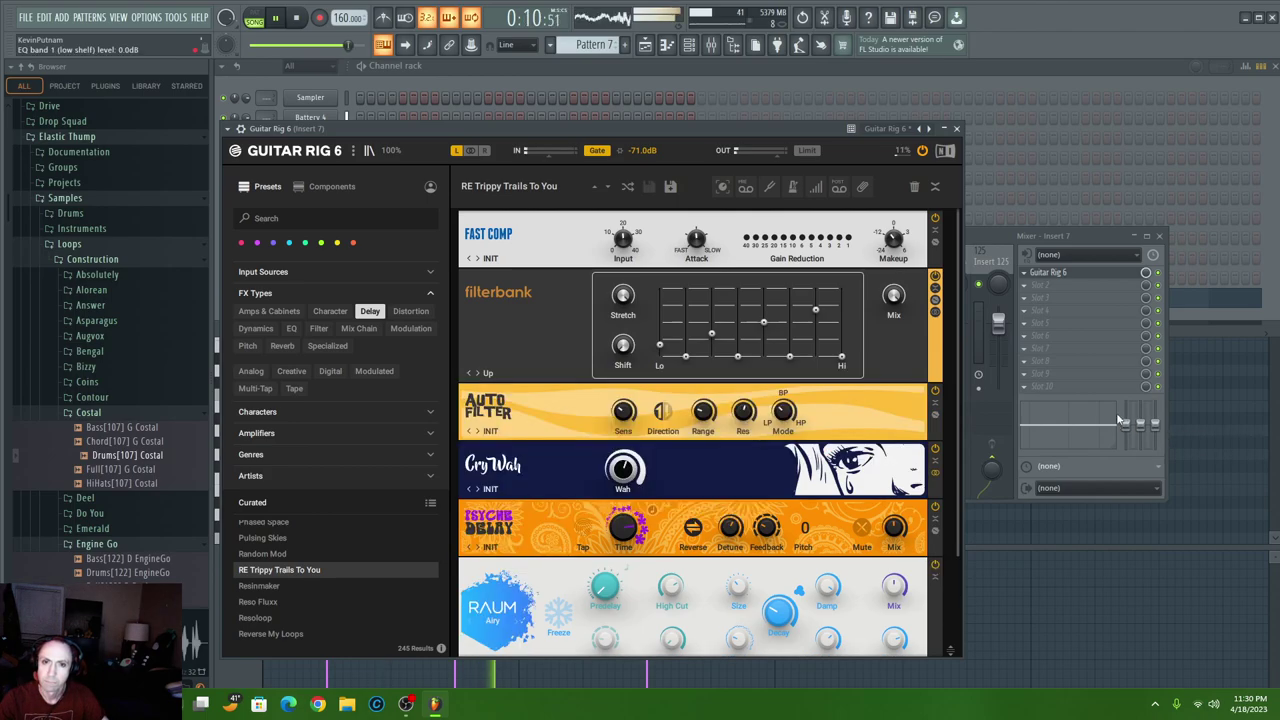
- Delete the Filterbank and move the AutoFilter to the start of the effect chain, ahead of Fast Comp
right_click(886, 330)
click(926, 410)
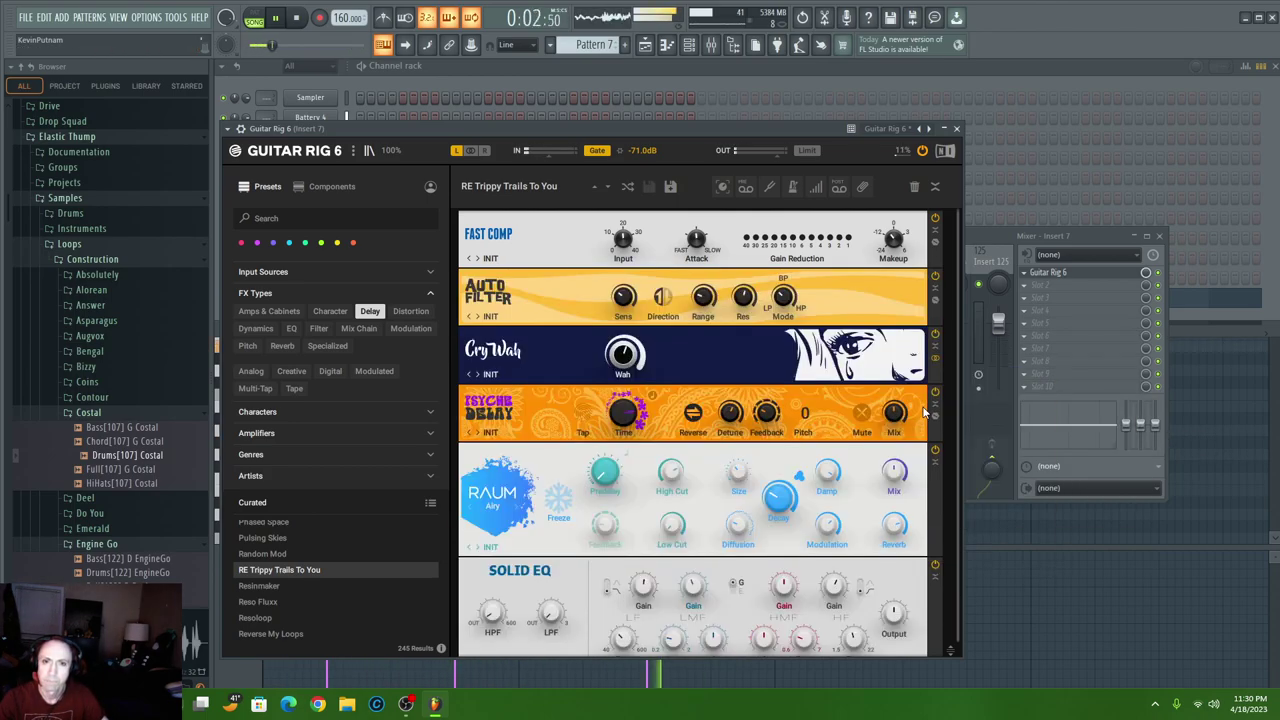
drag(853, 310, 845, 233)
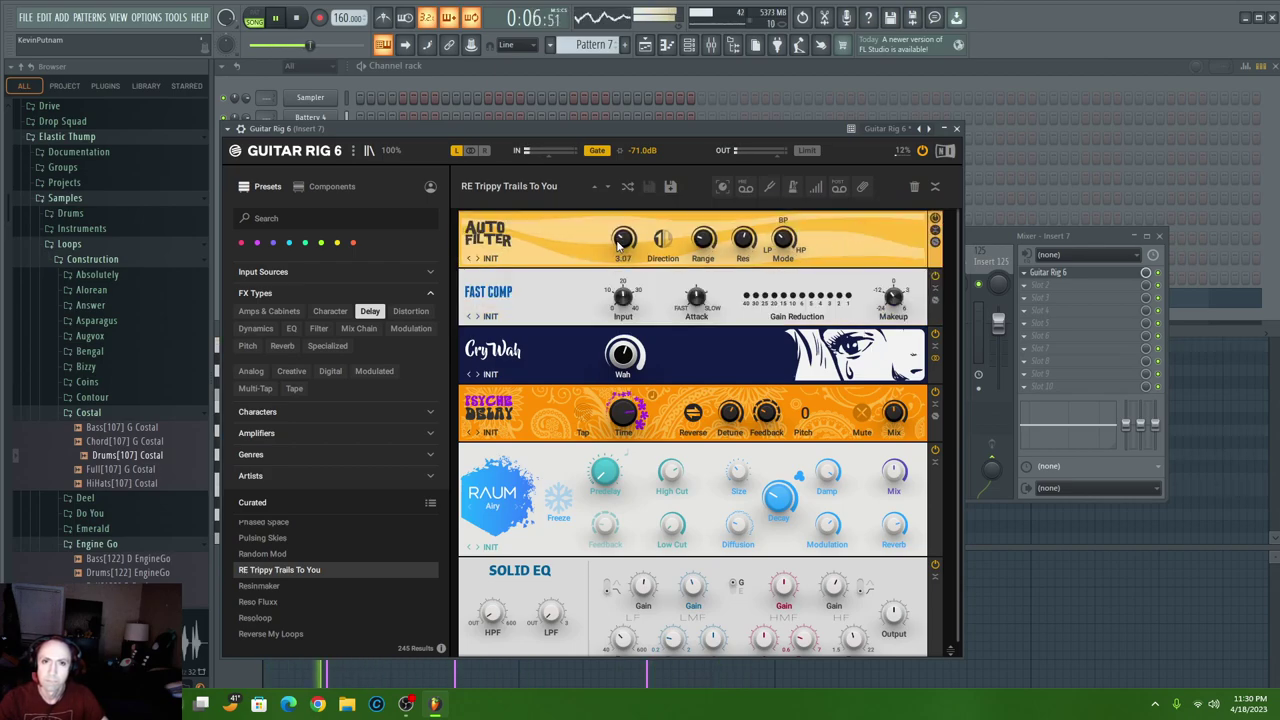
- Try the AutoFilter with its direction switched, sensitivity at 5.07 and other presets, and delete it from the rack
click(665, 244)
drag(627, 242, 627, 232)
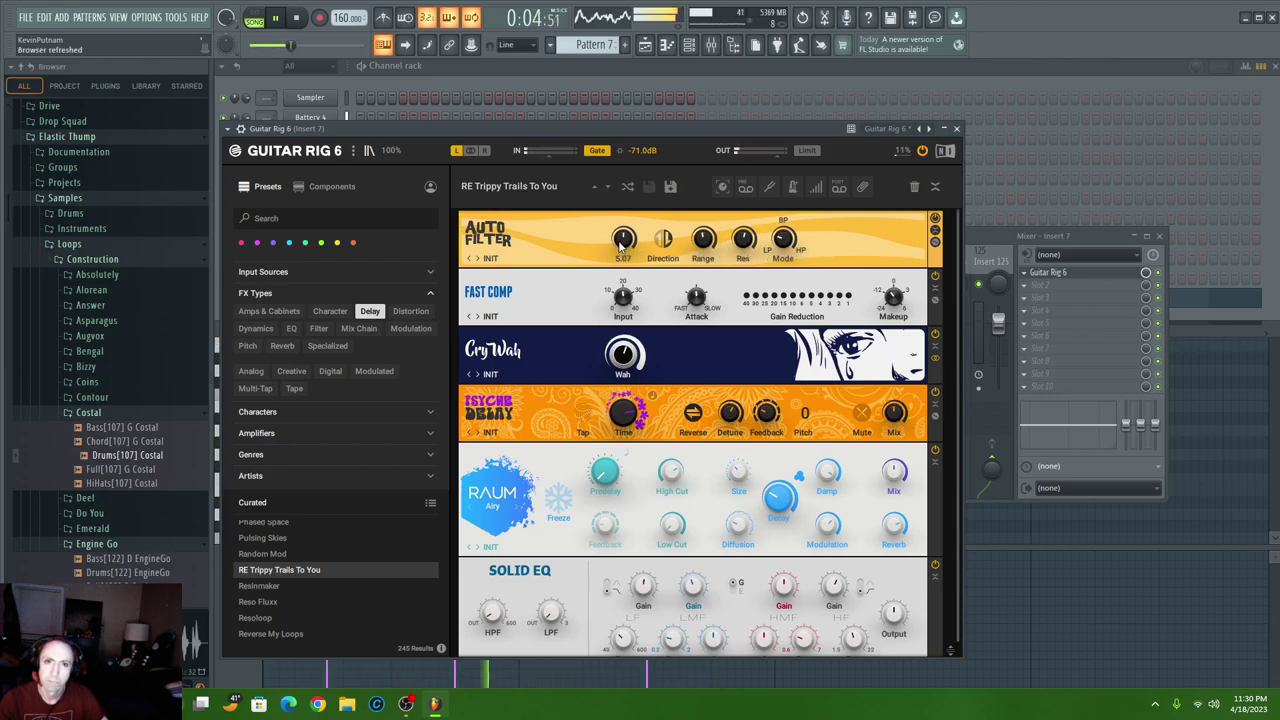
click(478, 260)
click(478, 260)
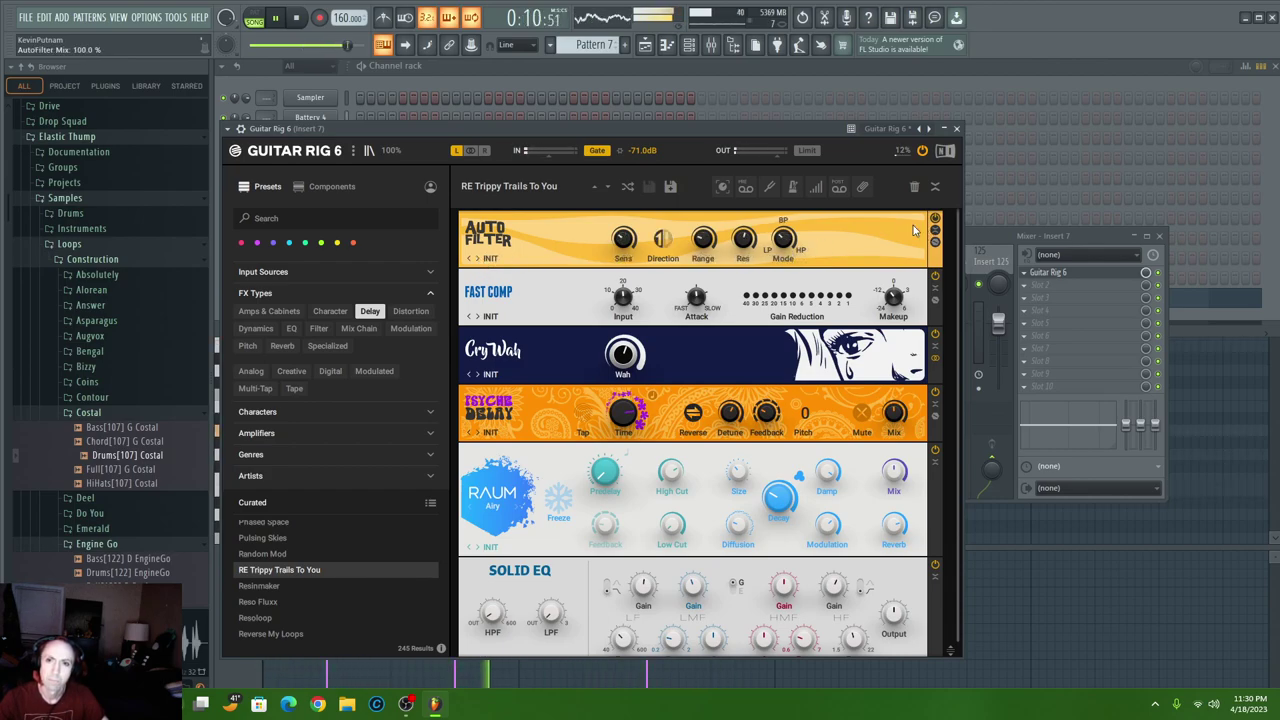
right_click(871, 230)
click(886, 304)
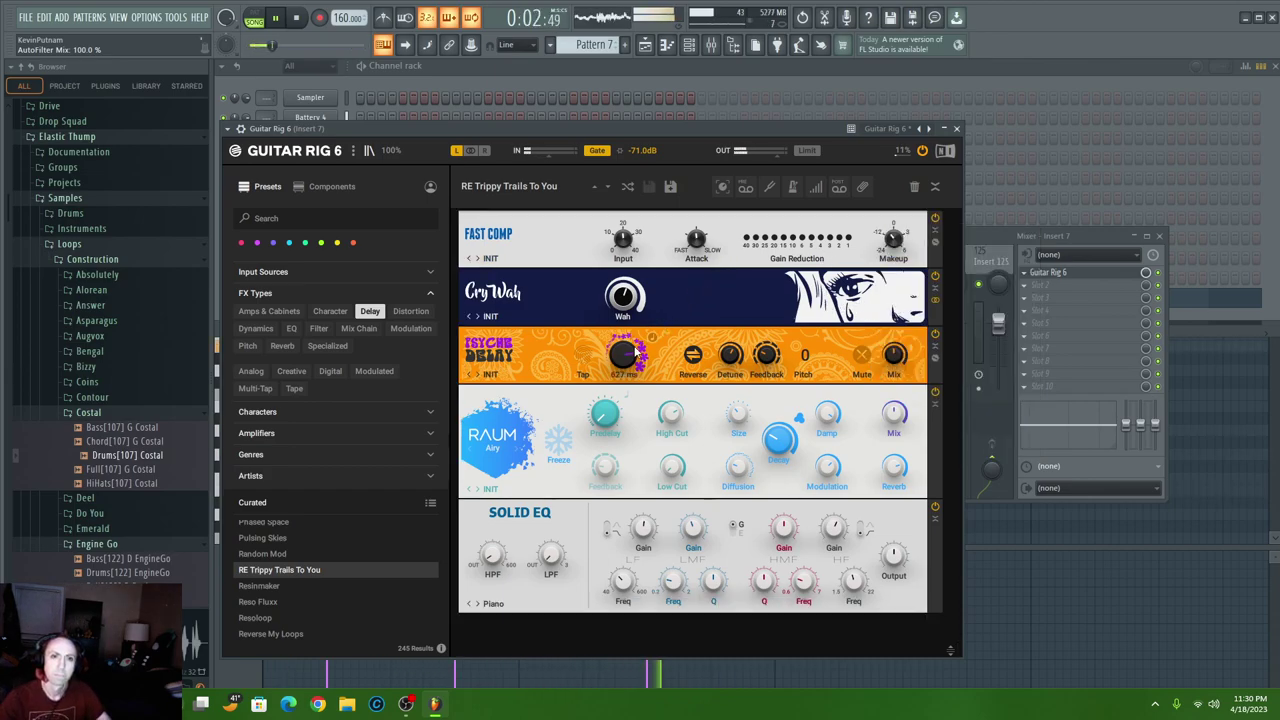
- Lower the Cry Wah's Wah amount to 19%
click(622, 295)
drag(622, 295, 622, 305)
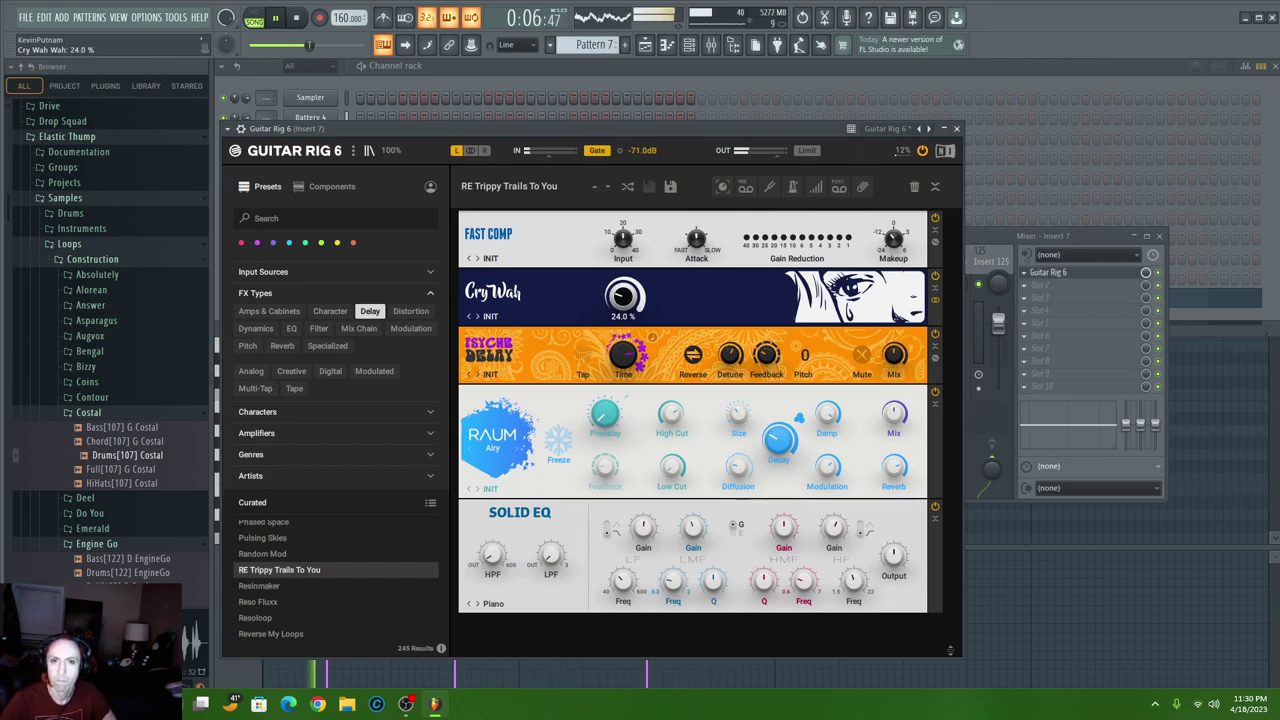
drag(622, 305, 622, 308)
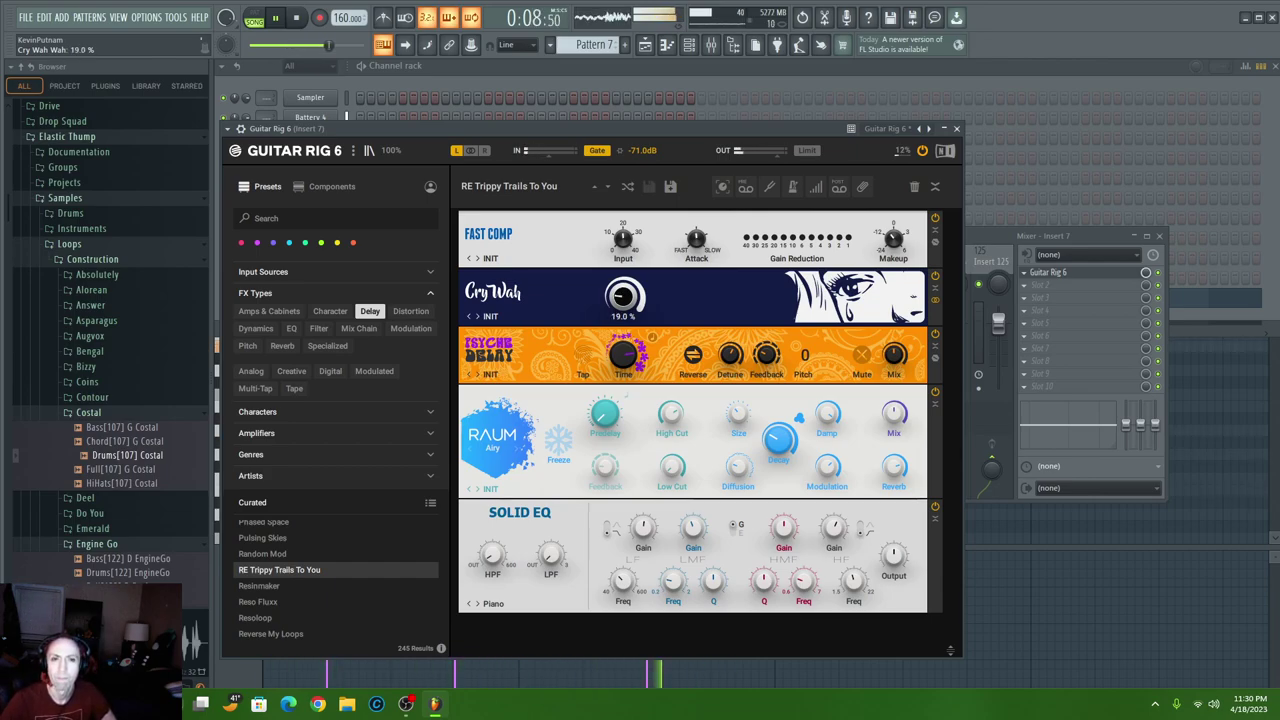
- Add an LFO modifier below Cry Wah and assign it to modulate the Wah control
right_click(672, 308)
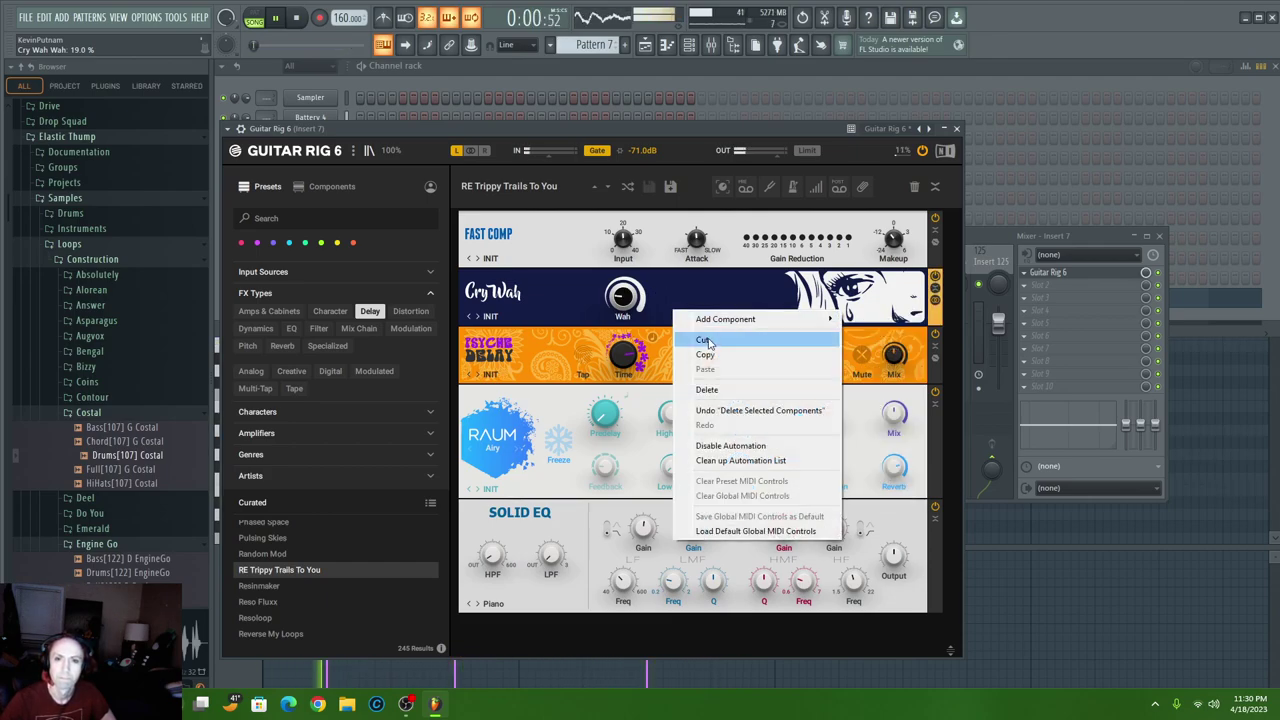
mouse_move(762, 320)
mouse_move(870, 496)
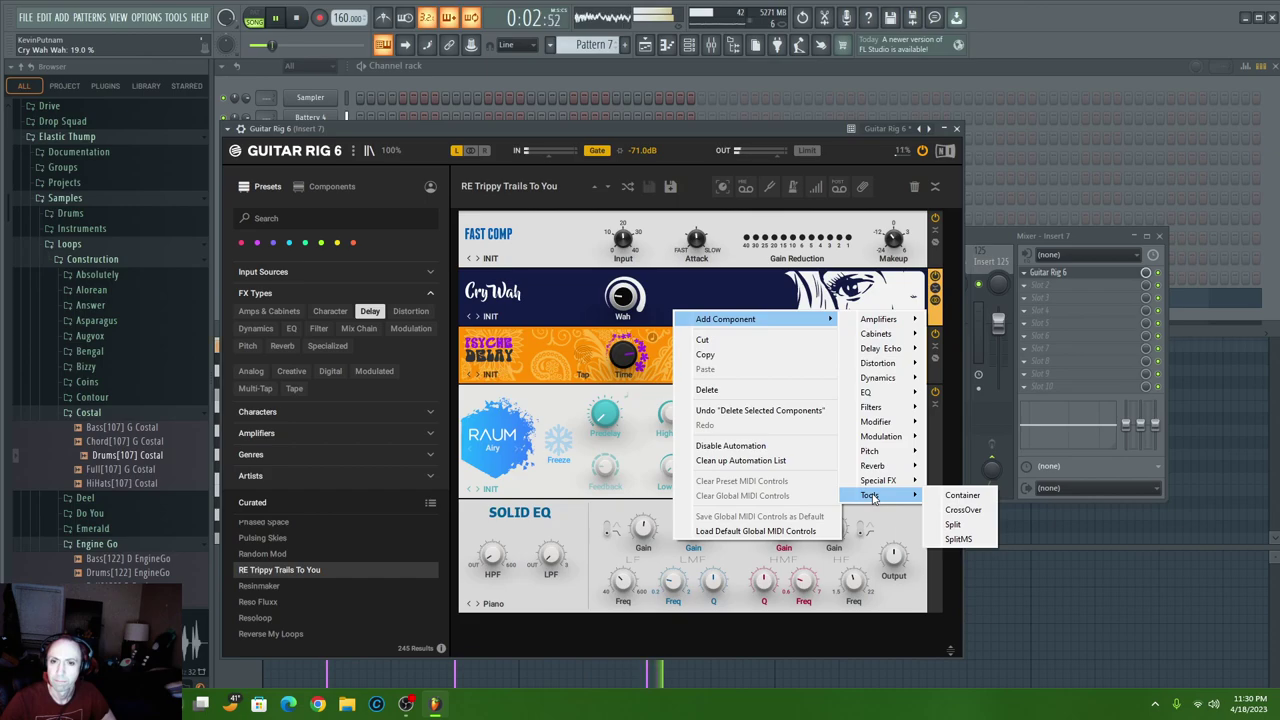
mouse_move(909, 445)
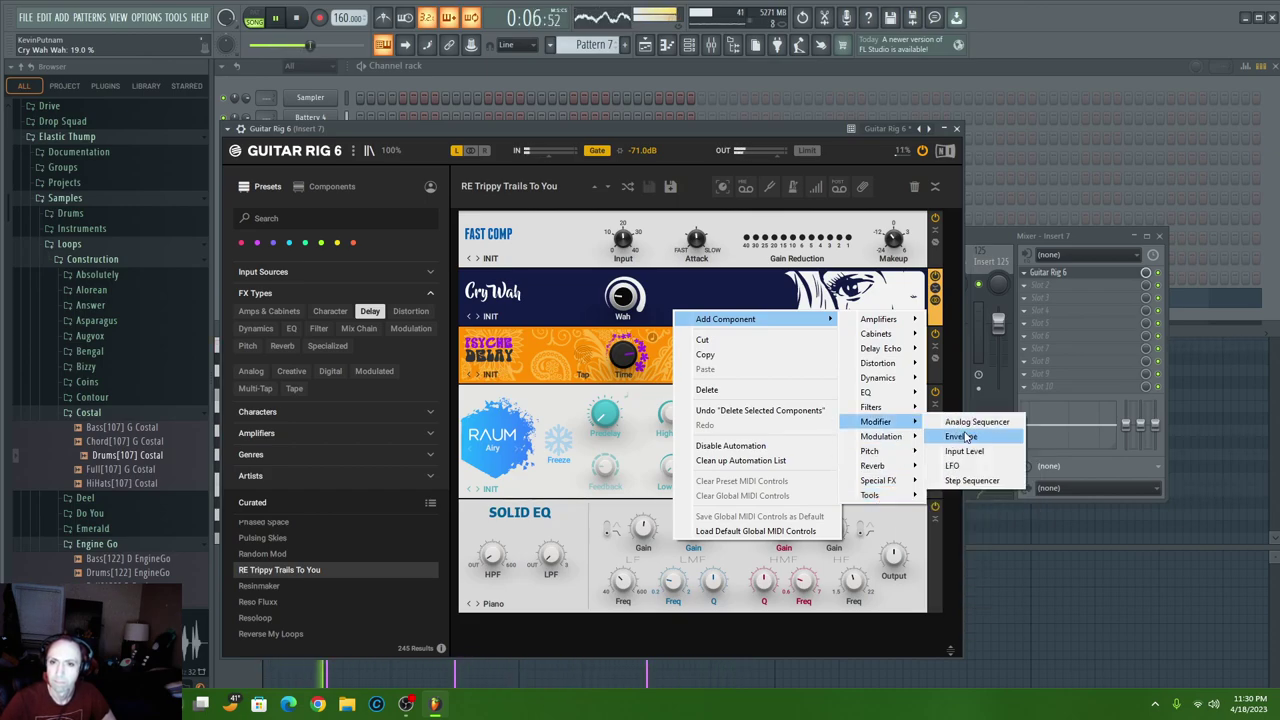
click(953, 467)
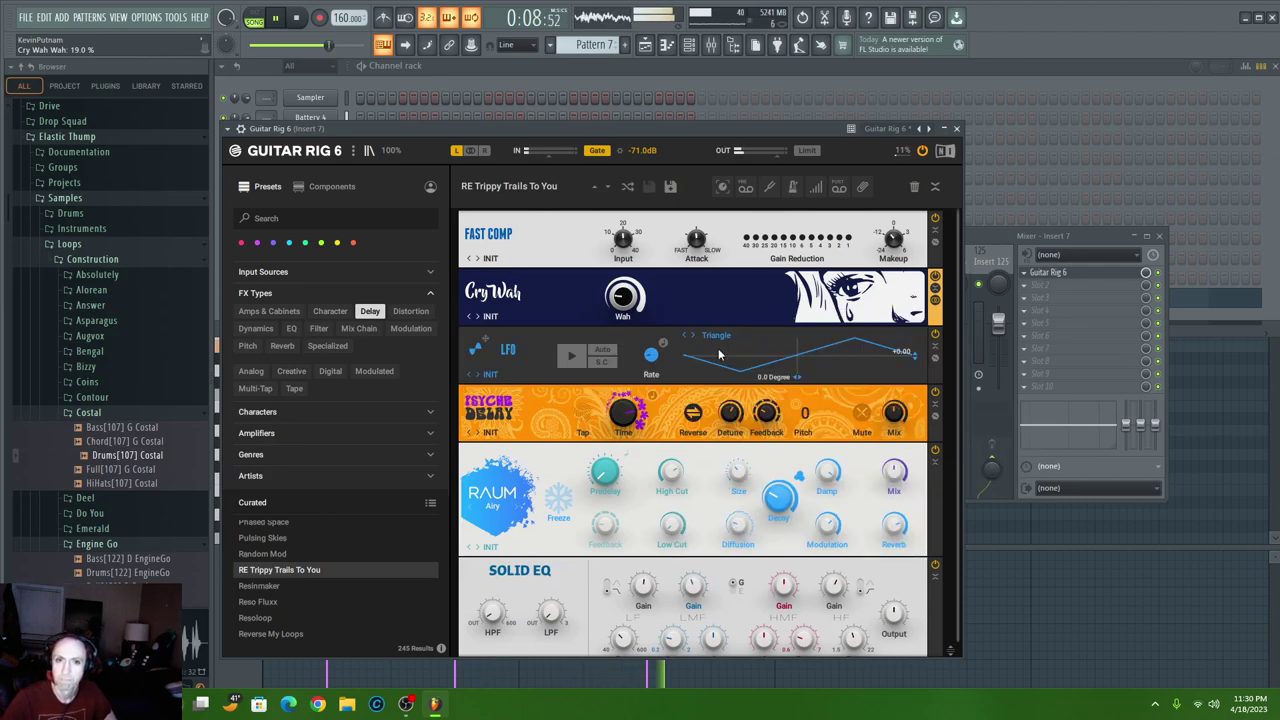
drag(476, 350, 624, 300)
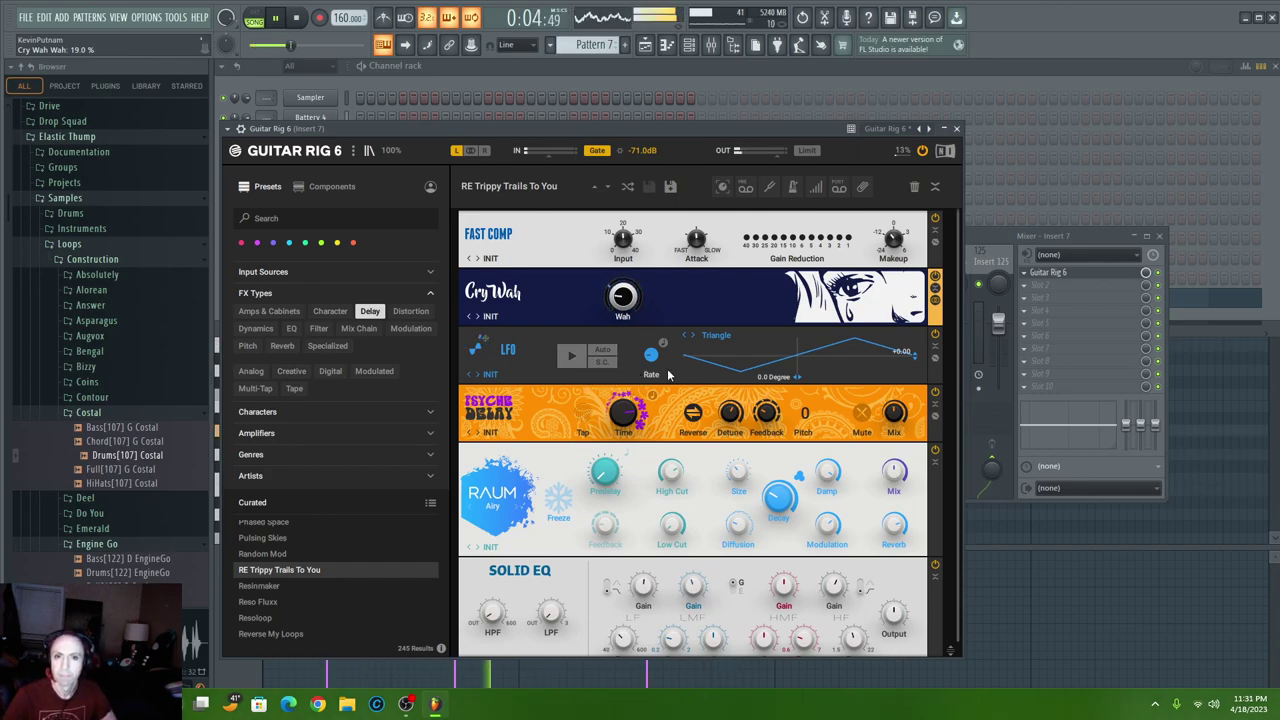
- Set the LFO to a tempo-synced Sine wave at rate 4/1 and Cry Wah's Wah to 50.5%, and close Guitar Rig 6
click(685, 337)
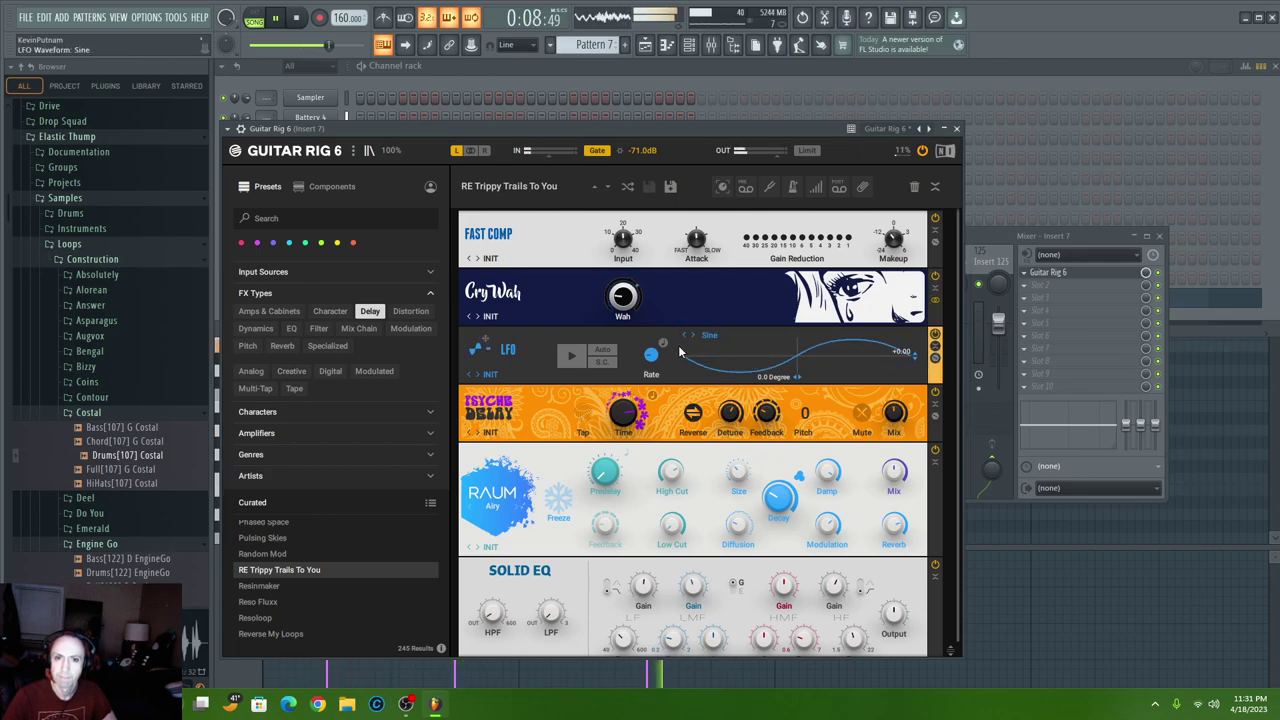
click(662, 344)
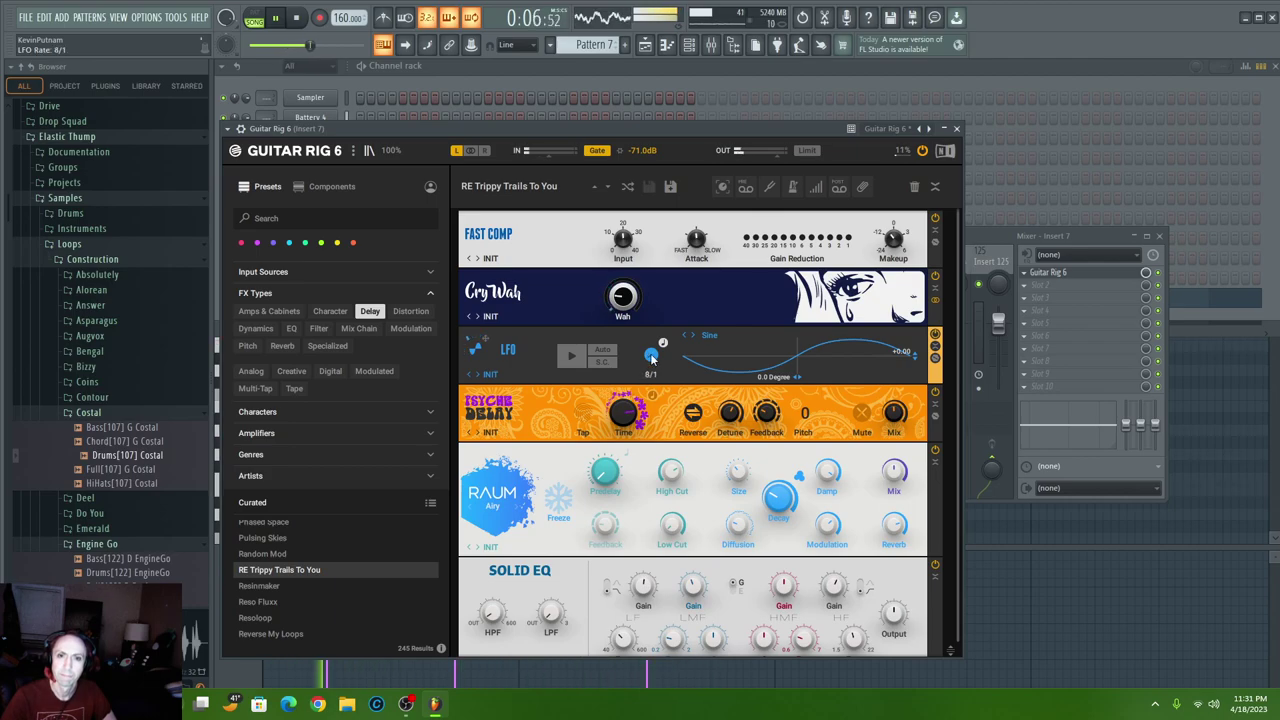
drag(622, 296, 622, 282)
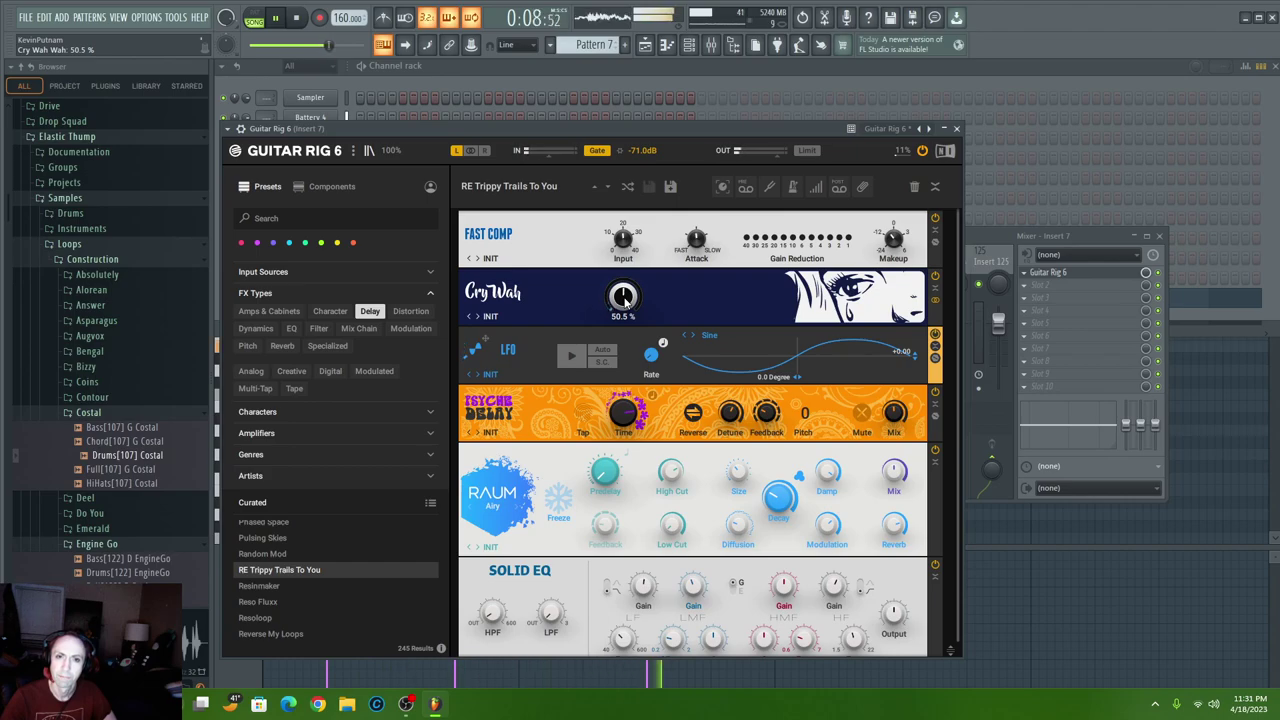
click(647, 357)
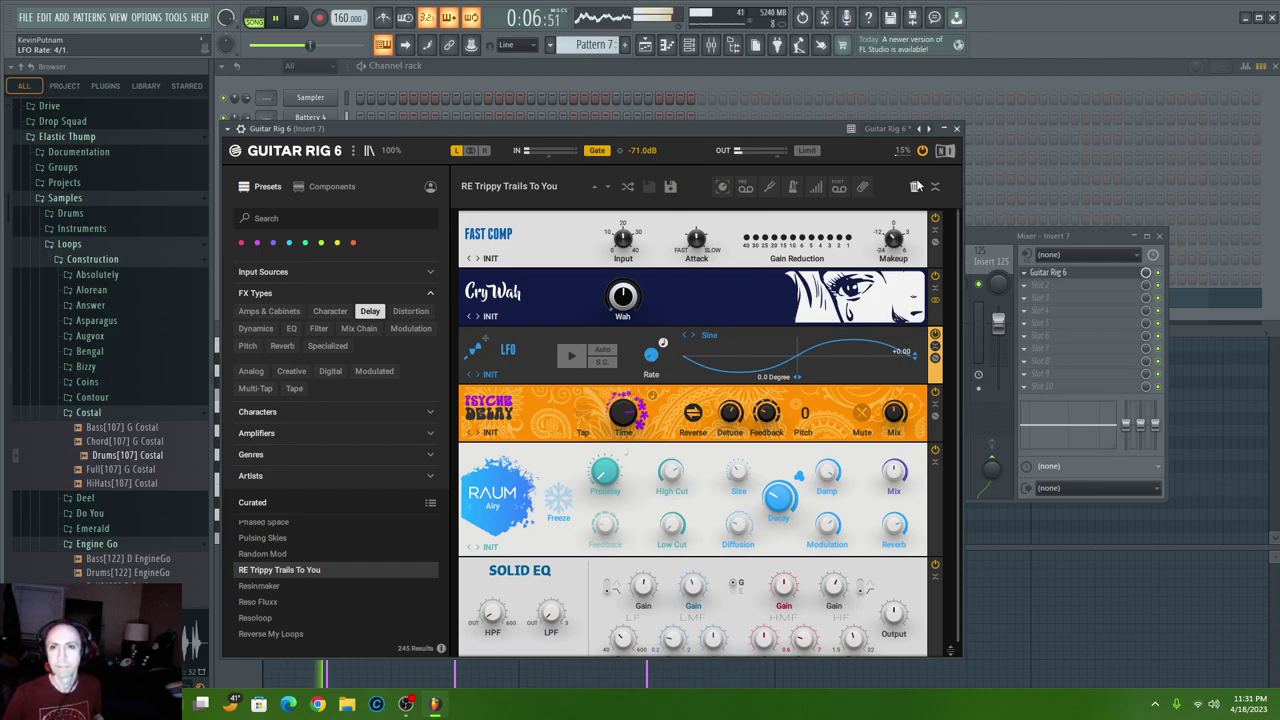
click(956, 128)
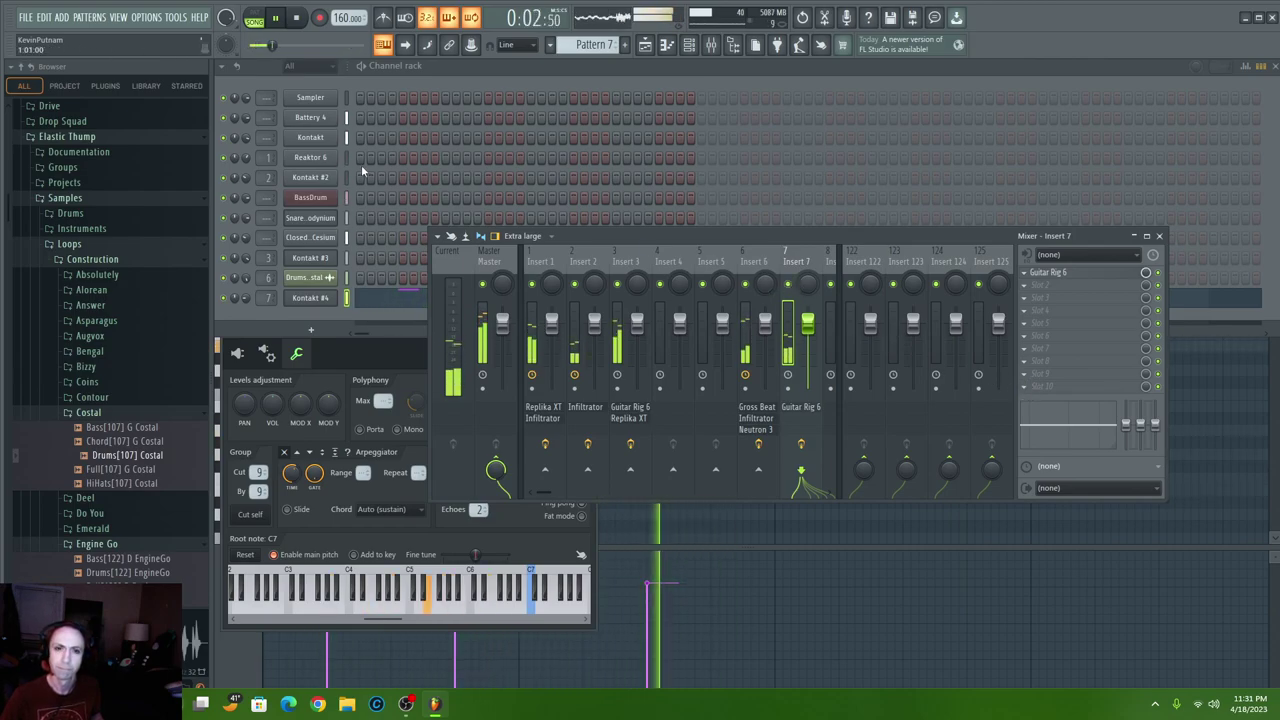
- Load Ozone 9 into effect slot 10 of the Master mixer track and bring the channel rack to the front
click(503, 258)
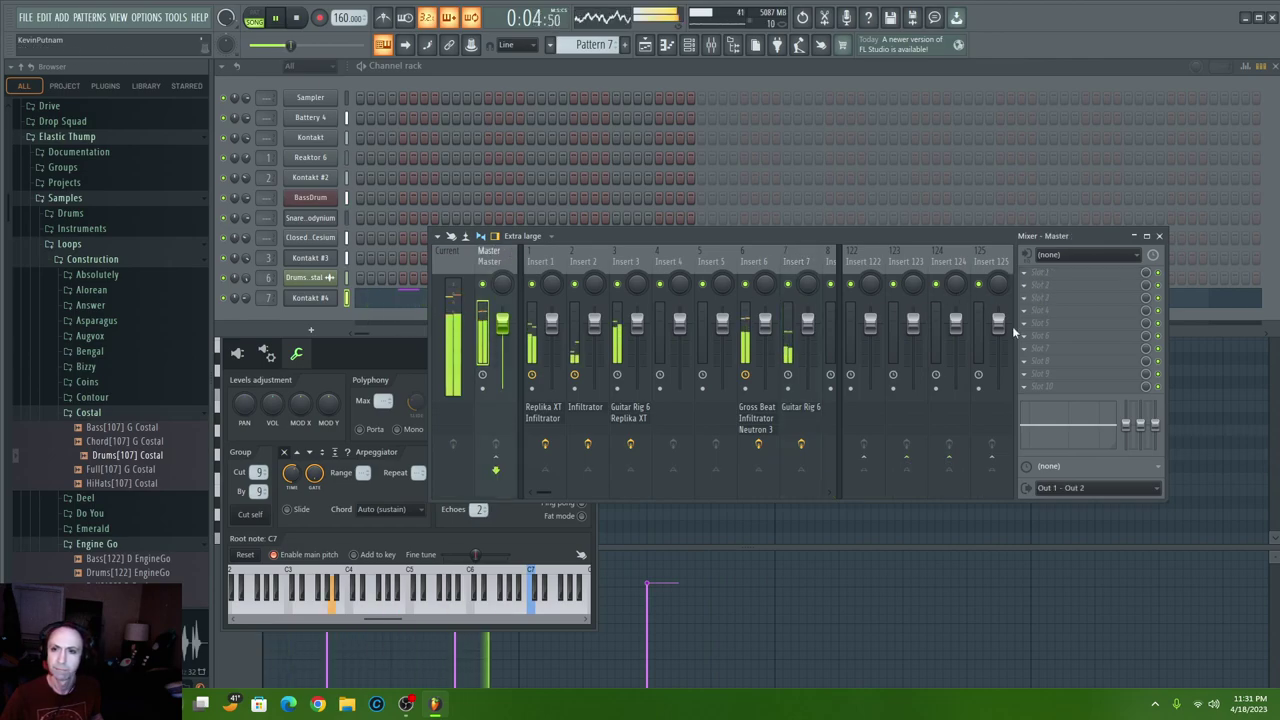
click(1028, 388)
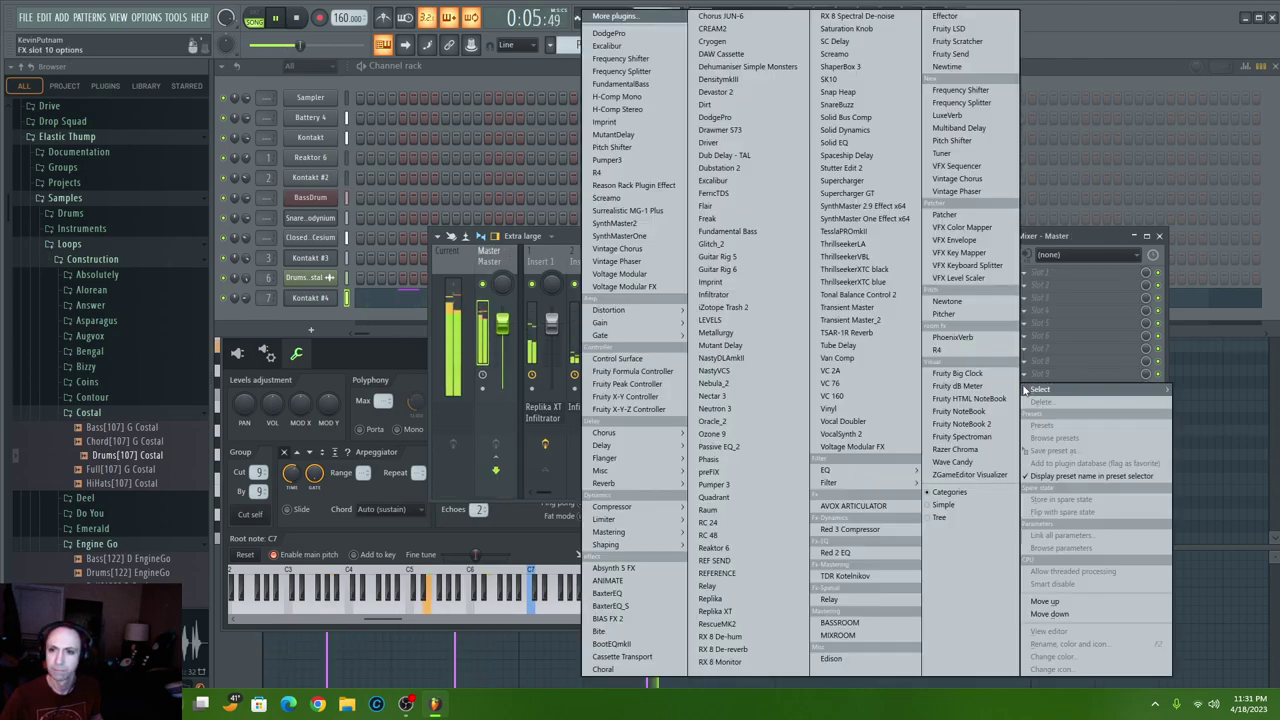
click(762, 429)
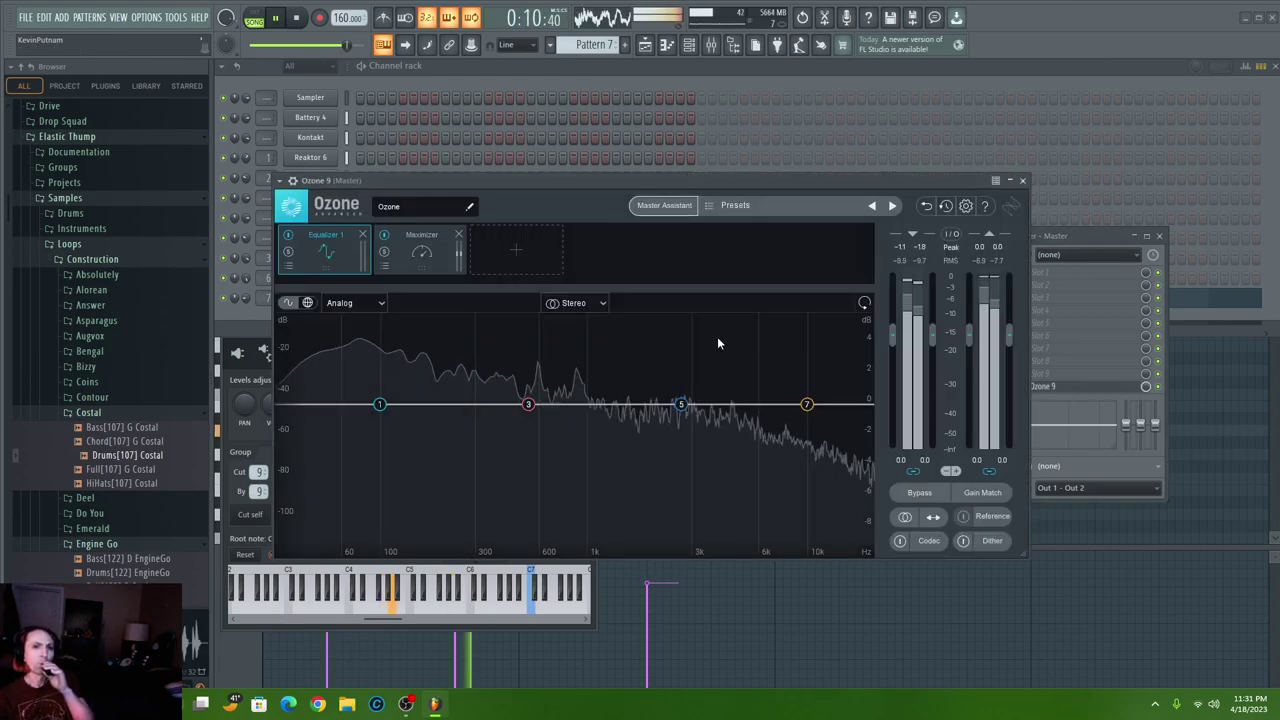
click(556, 70)
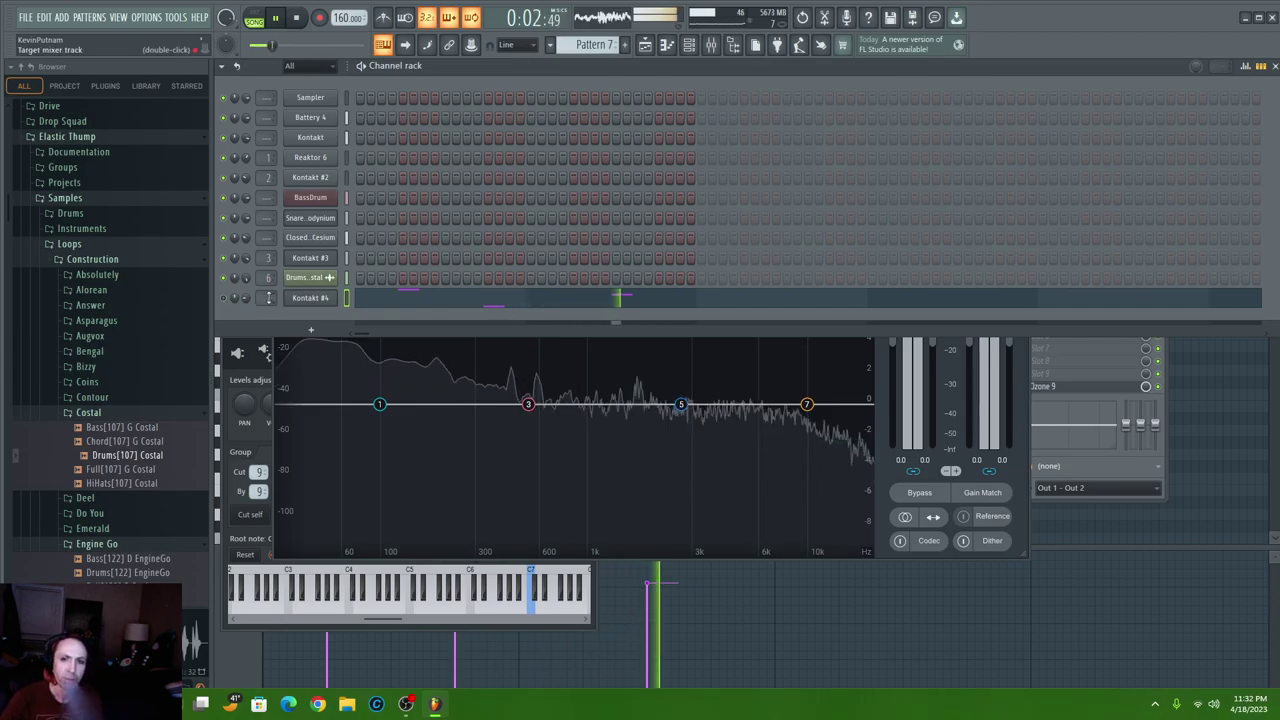
- Load Infiltrator into effect slot 2 of the Insert 7 mixer track used by Kontakt #4
click(1058, 358)
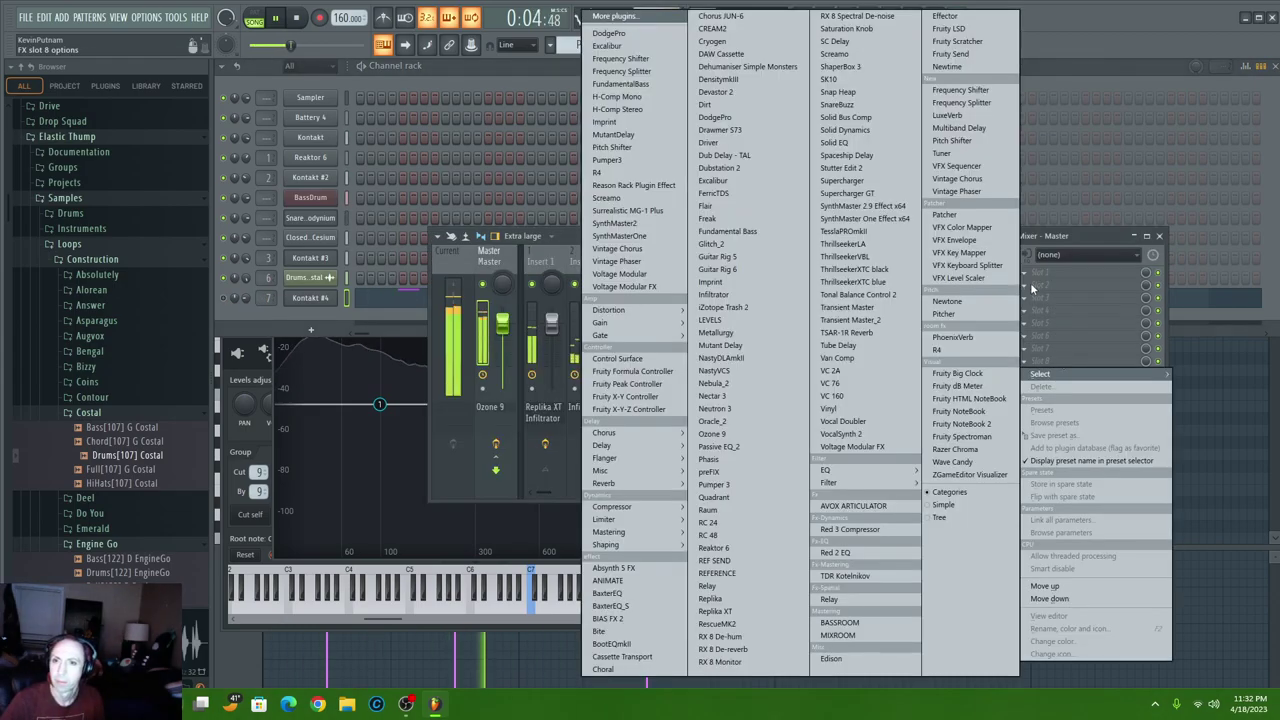
click(1085, 231)
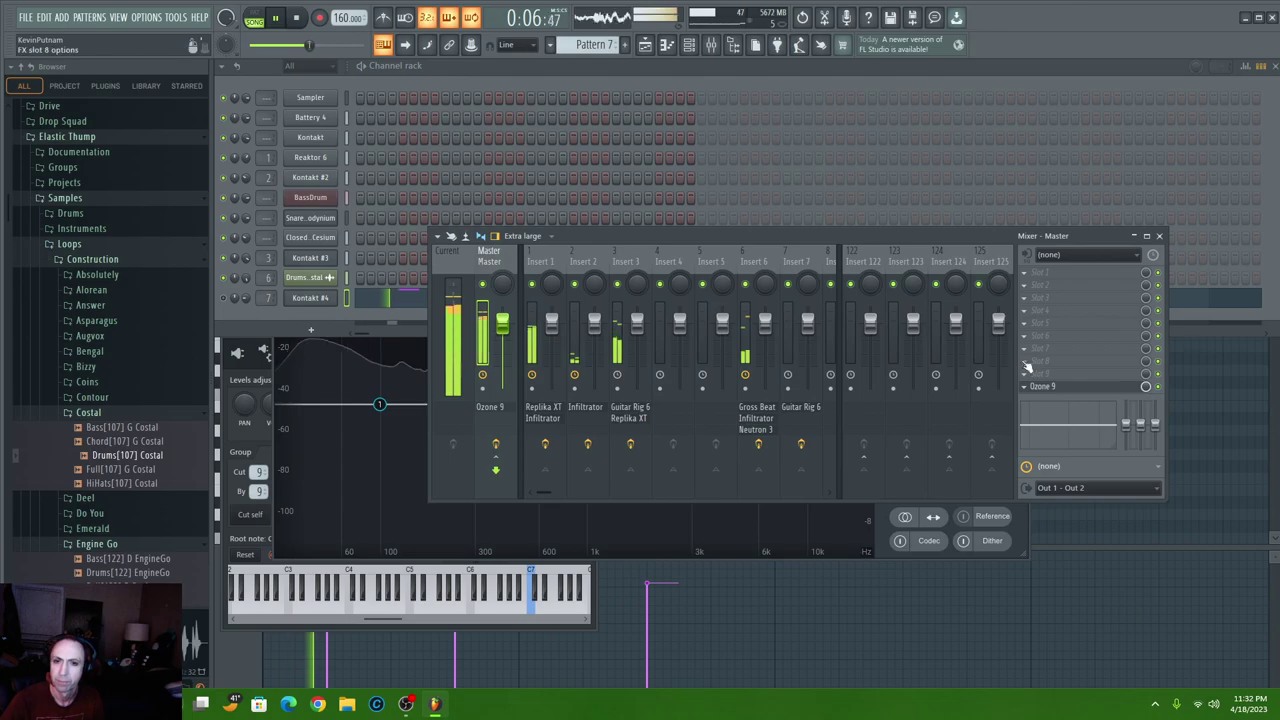
click(352, 294)
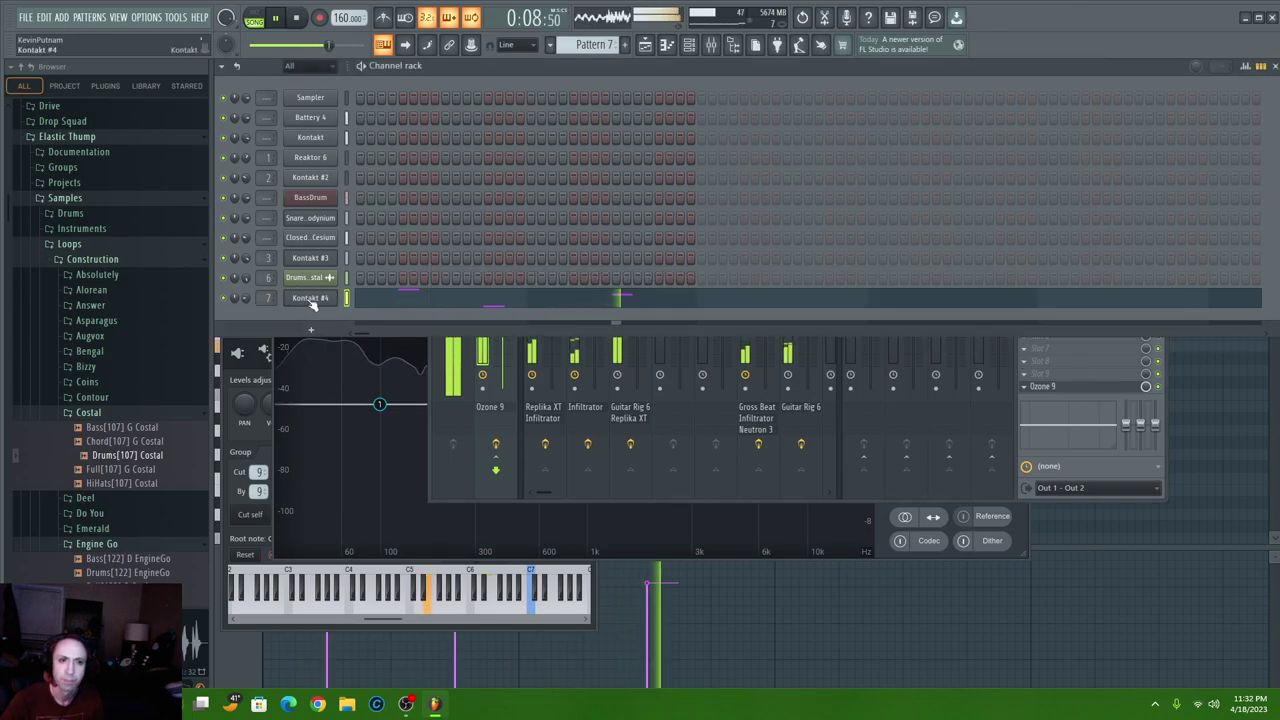
click(797, 420)
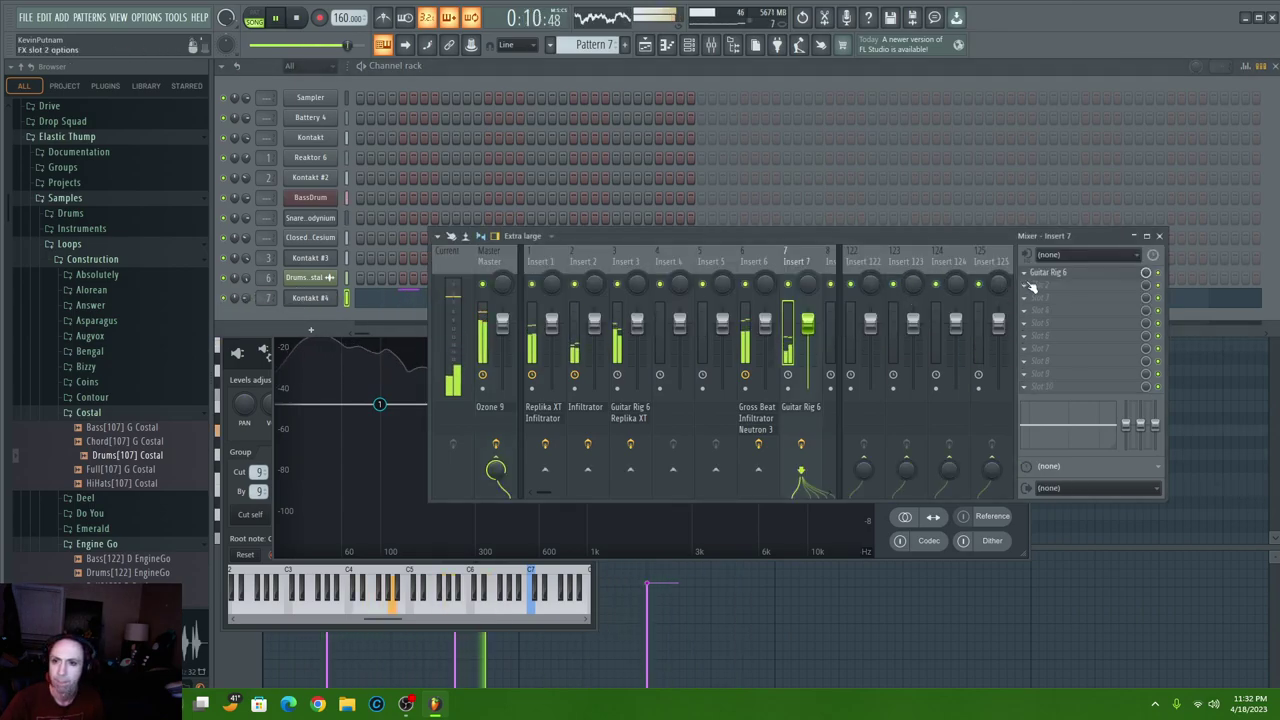
click(1027, 287)
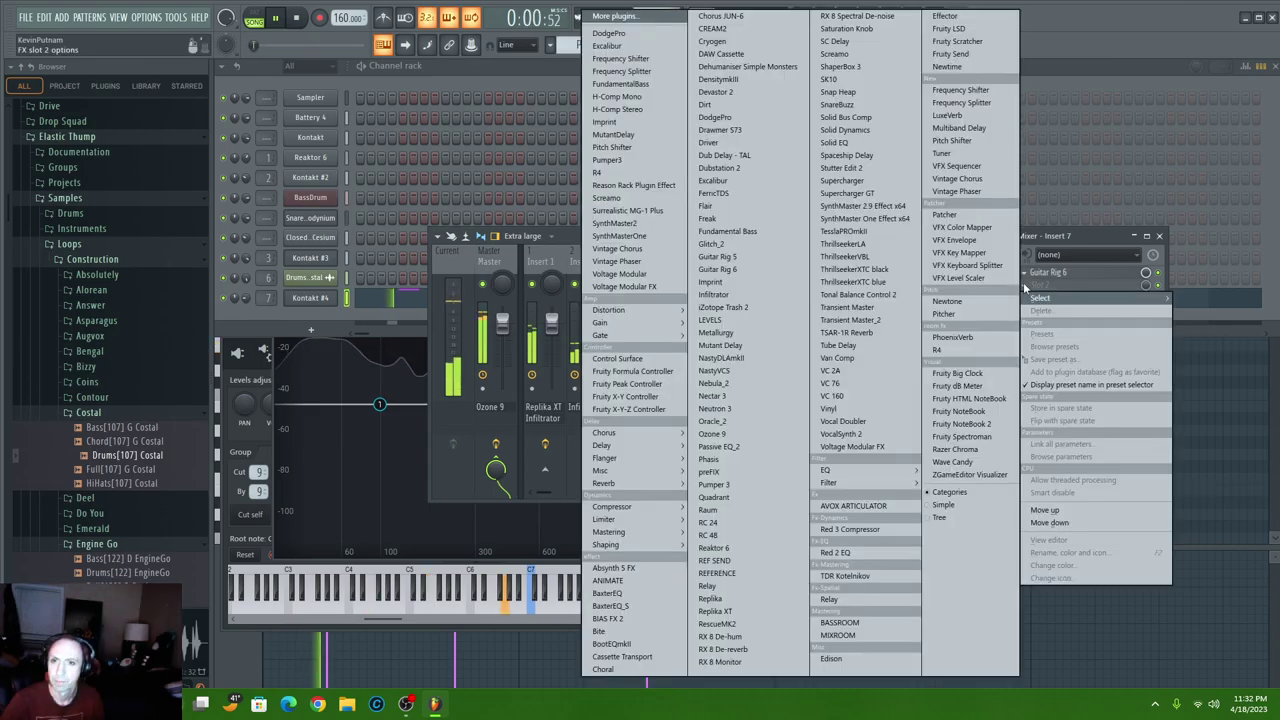
click(714, 294)
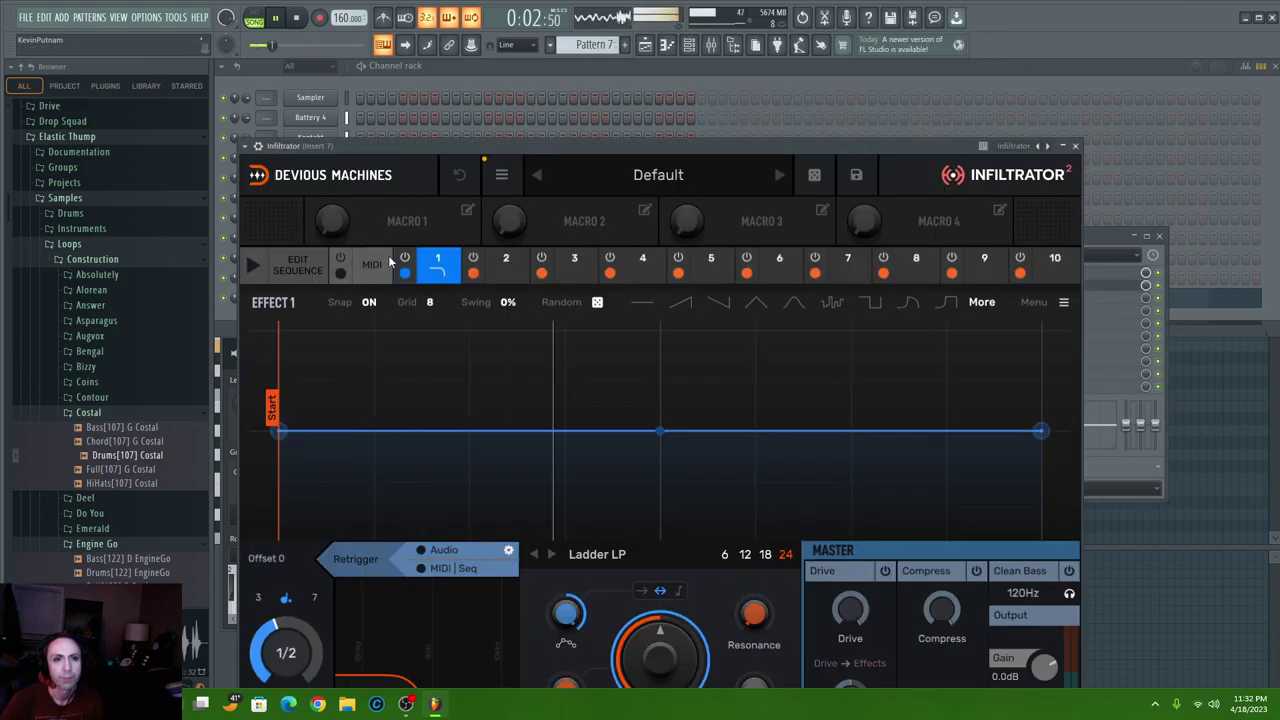
- Load the factory Atmospheric Ambient preset Chernobyl in Infiltrator and close the plugin window
click(711, 196)
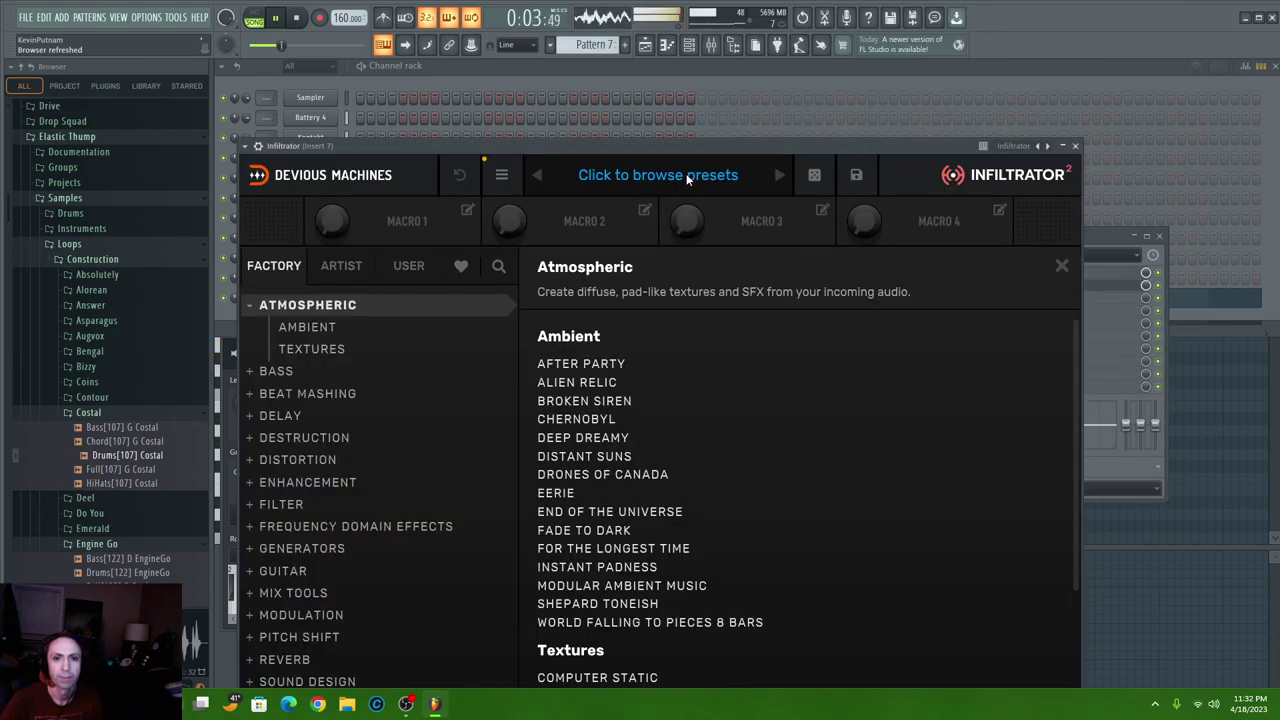
click(580, 420)
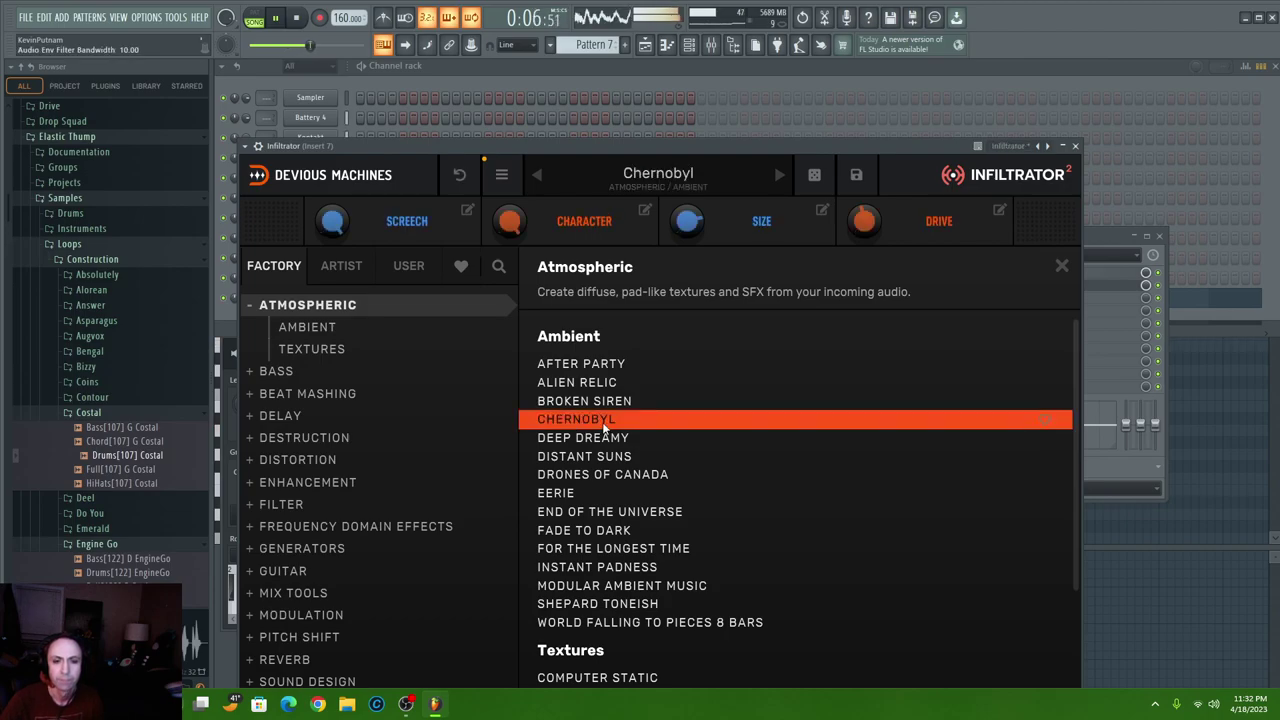
click(681, 68)
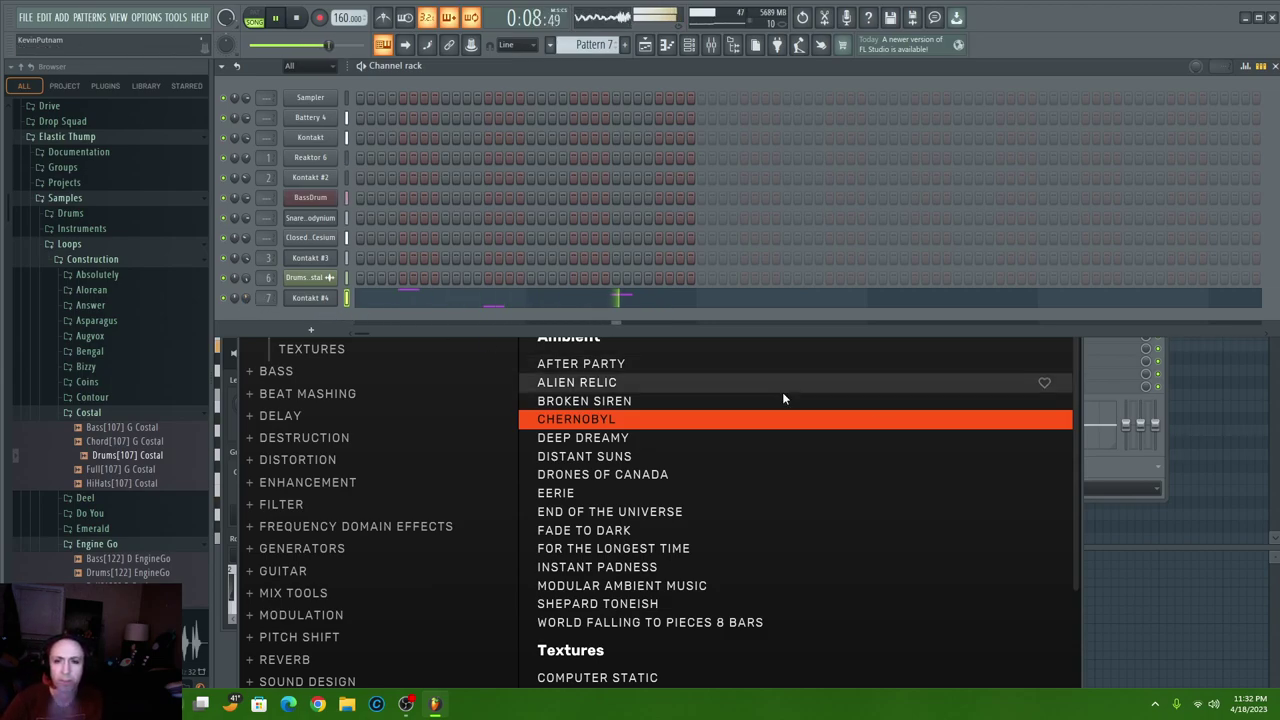
click(1082, 402)
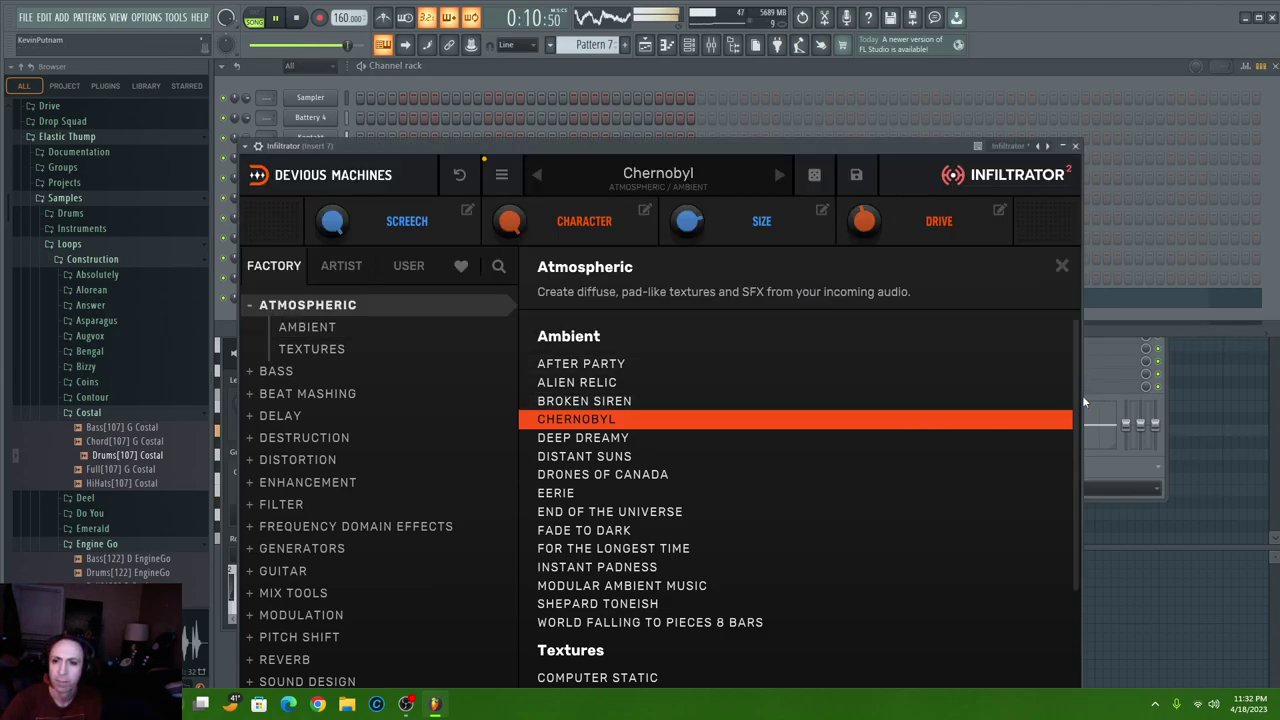
click(1075, 146)
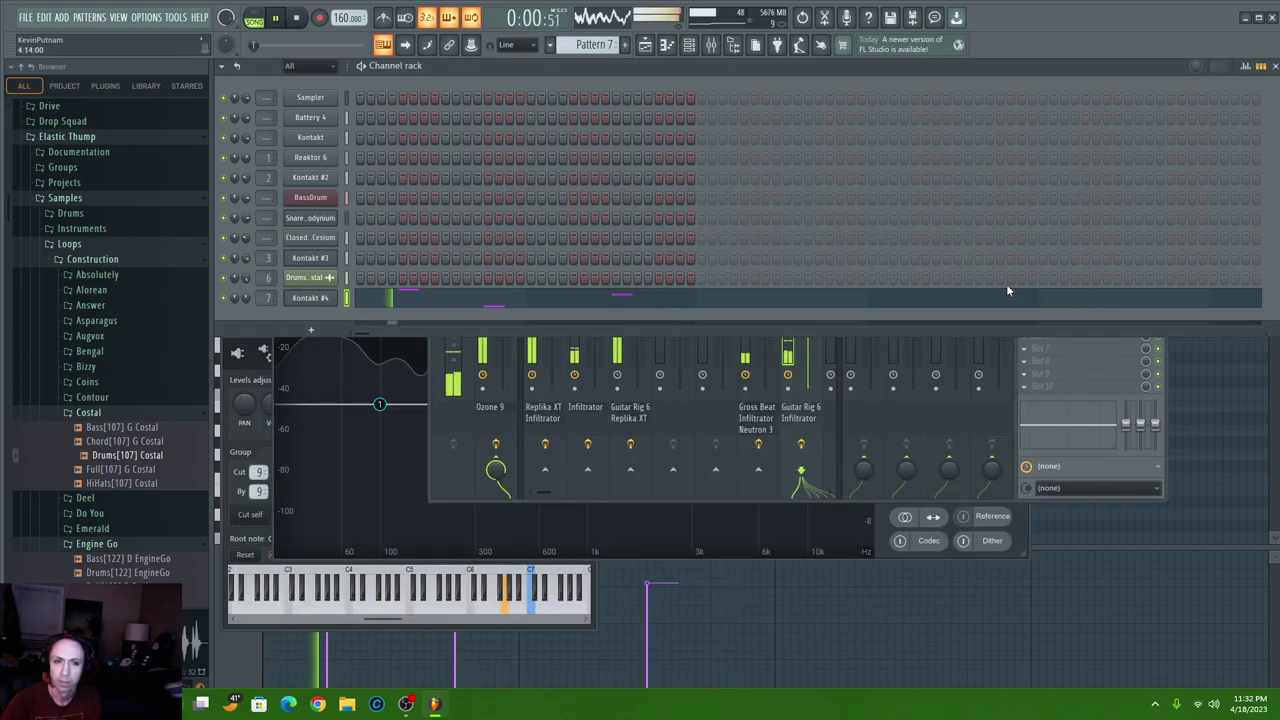